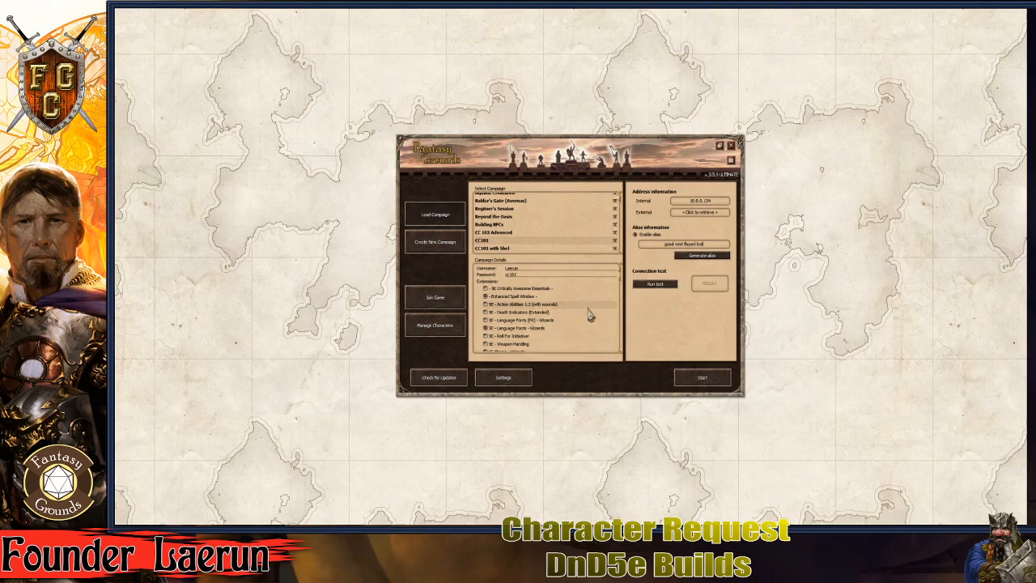
Step: Start the selected campaign and clear the chat history
left_click(686, 380)
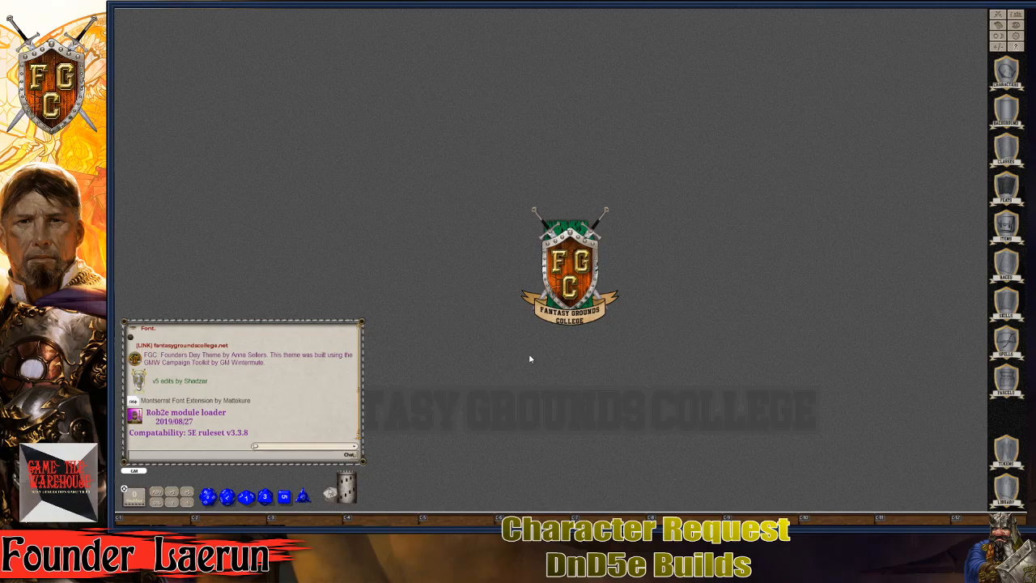
right_click(297, 402)
left_click(269, 402)
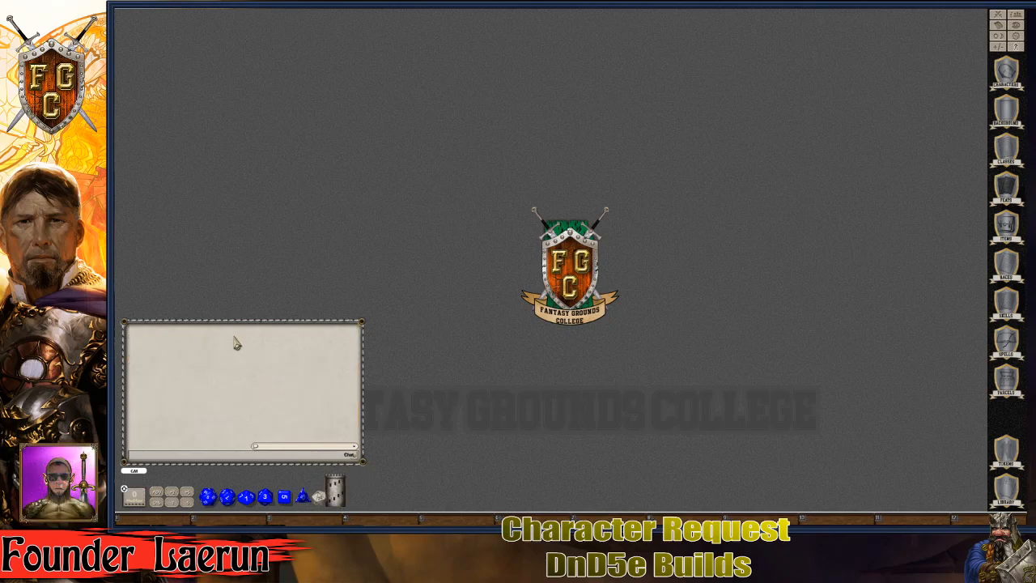
Step: Nudge the chat window slightly lower and move the dice tower a little farther from the dice
right_click(231, 340)
left_click(230, 306)
mouse_move(240, 342)
left_mouse_down()
mouse_move(266, 353)
mouse_move(226, 351)
mouse_move(238, 344)
left_mouse_up()
left_click_drag(335, 498, 353, 498)
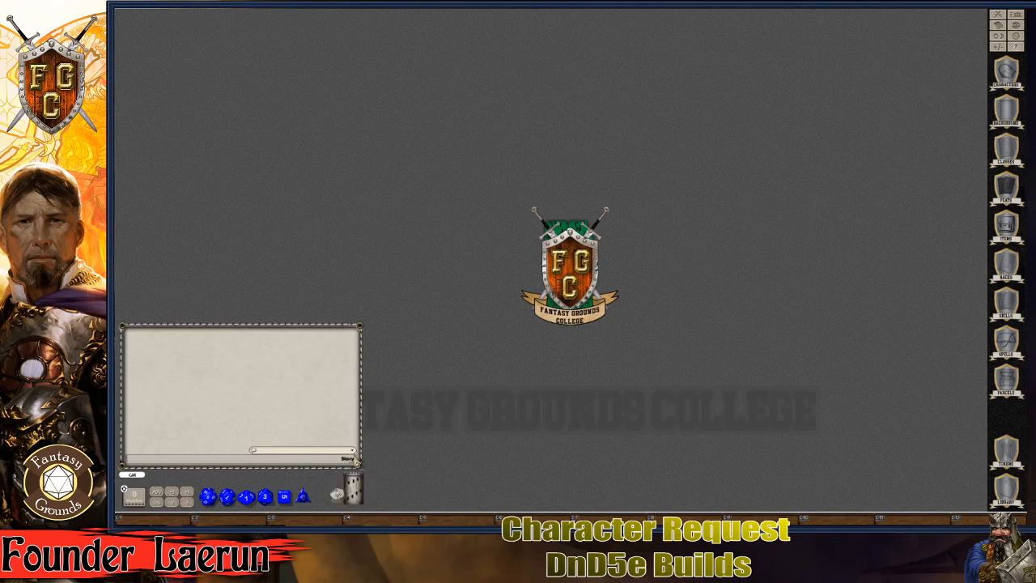
right_click(308, 396)
Step: Open the combat tracker and place it directly above the chat window
left_click(996, 17)
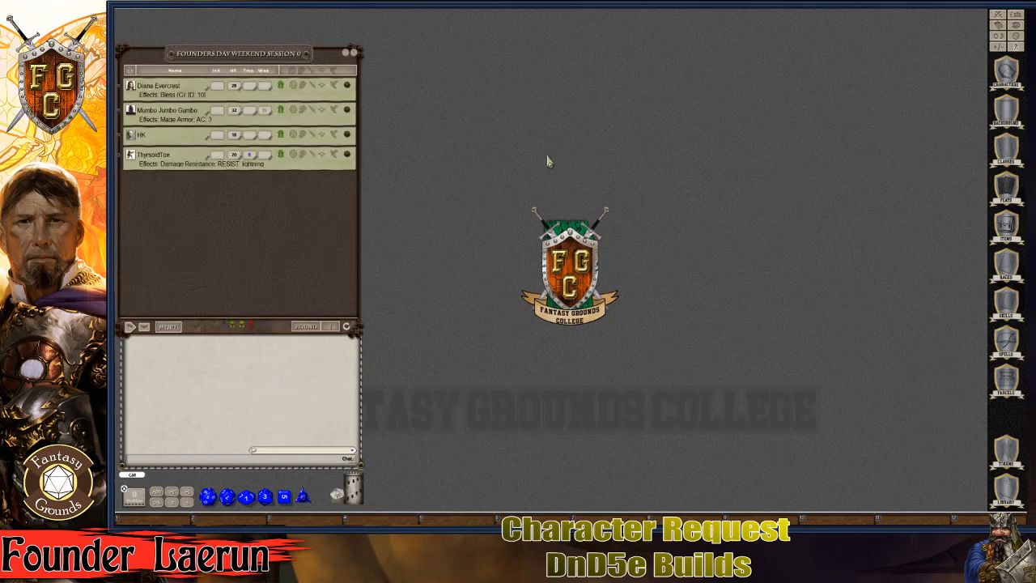
mouse_move(263, 68)
left_mouse_down()
mouse_move(275, 64)
mouse_move(267, 73)
left_mouse_up()
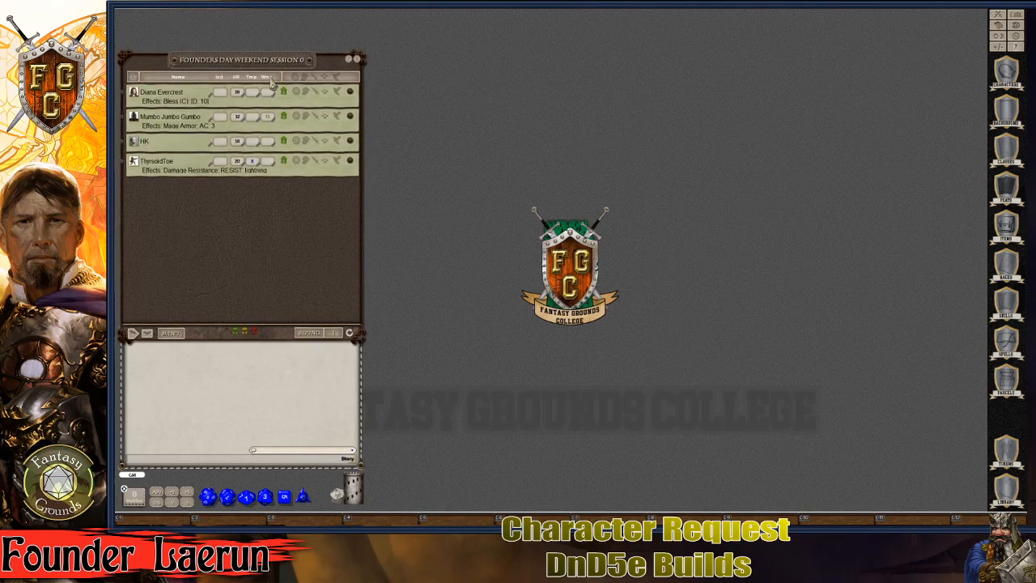
Step: Set the faction of all four characters in the combat tracker to hostile
left_click(284, 93)
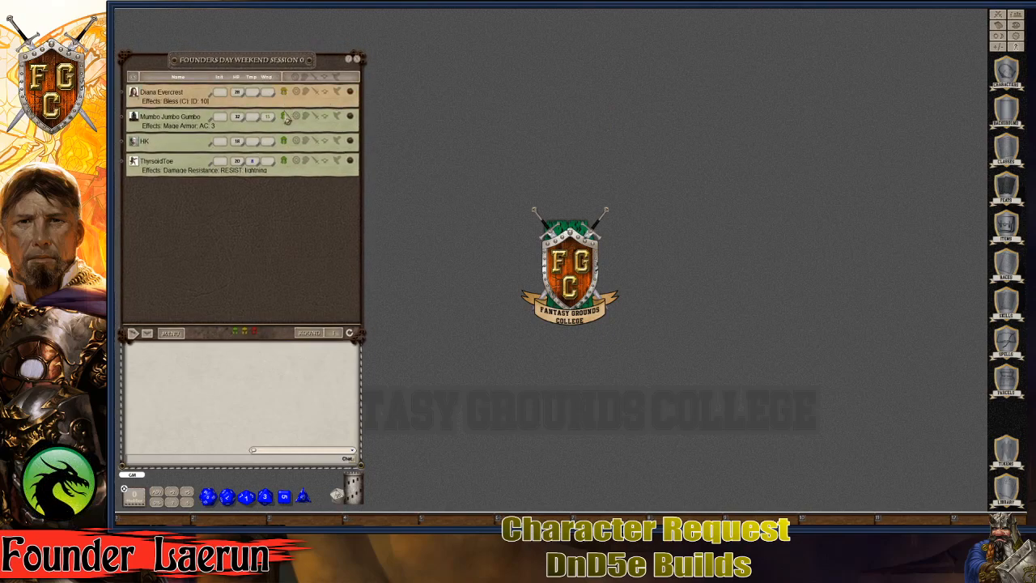
left_click(284, 118)
left_click(283, 140)
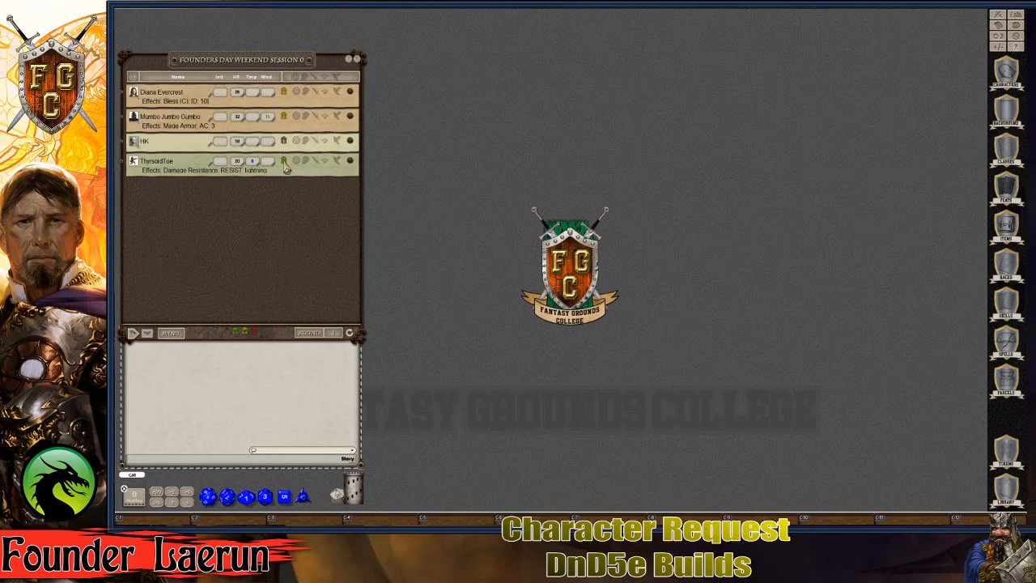
left_click(283, 160)
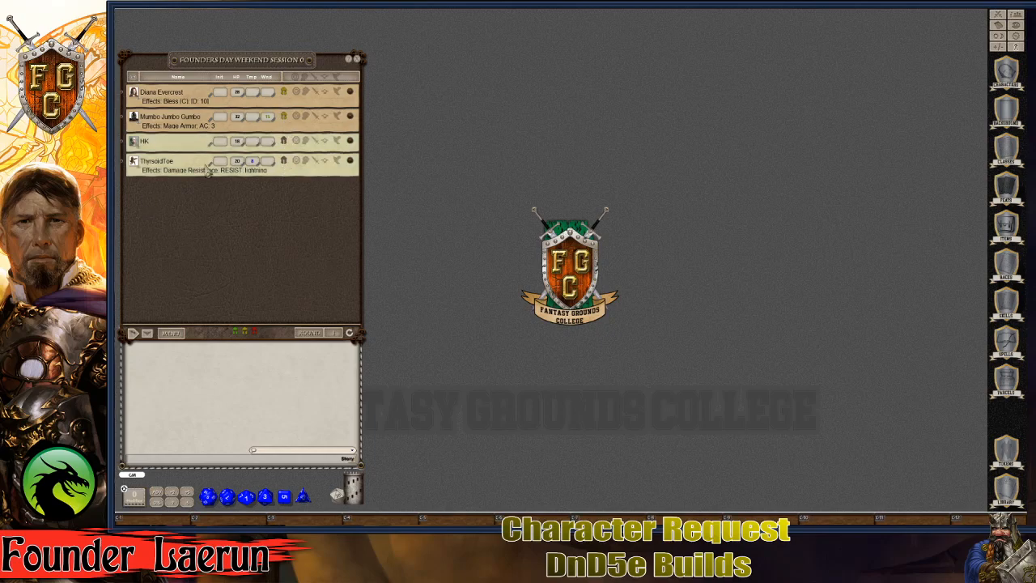
left_click(285, 118)
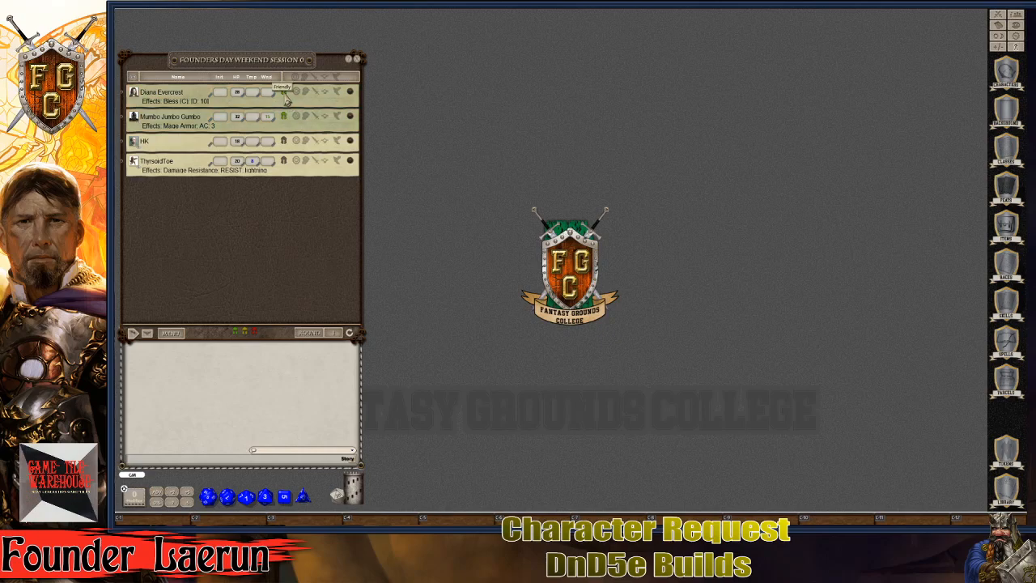
left_click(283, 92)
left_click(284, 118)
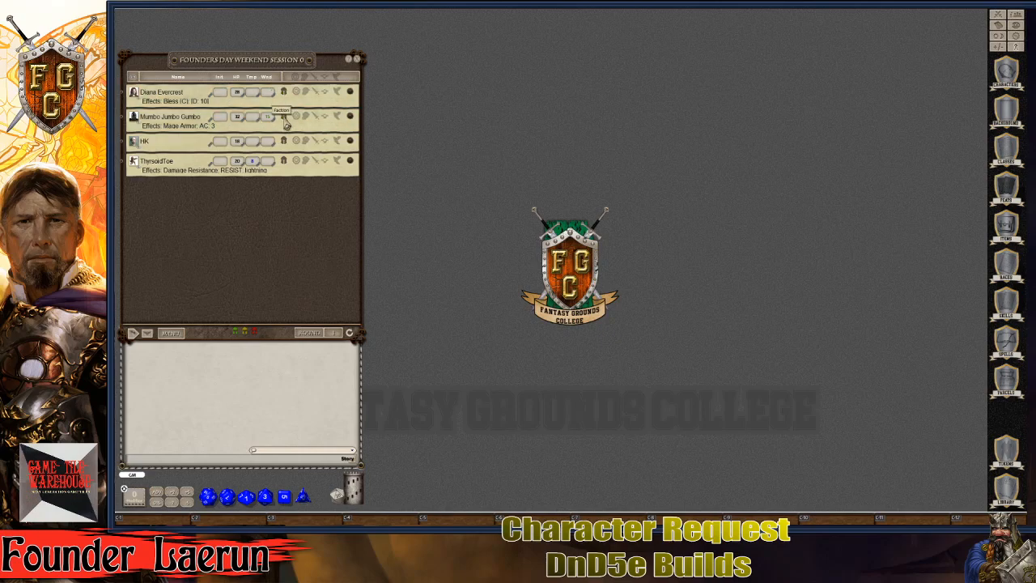
left_click(284, 118)
left_click(283, 93)
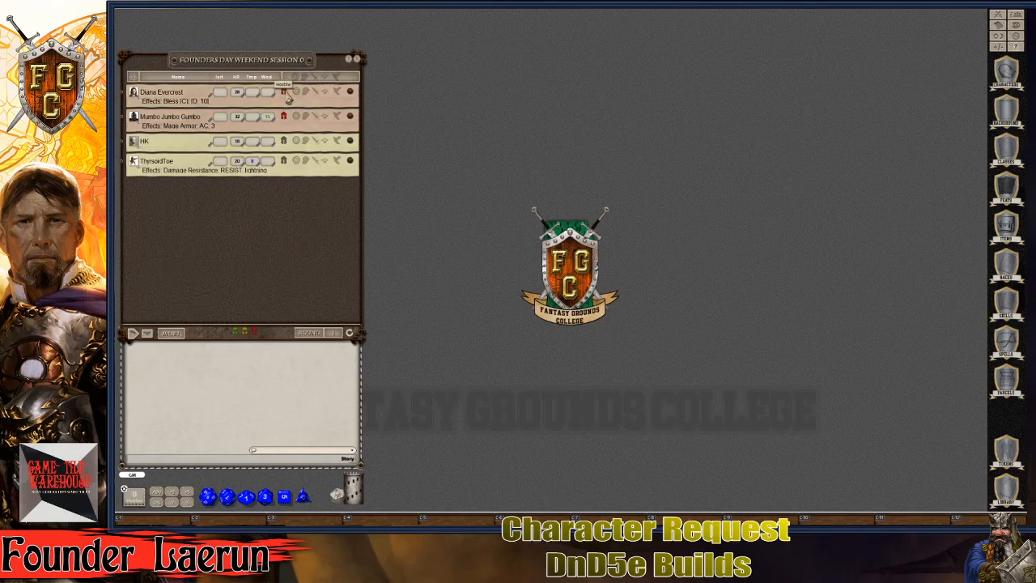
left_click(283, 142)
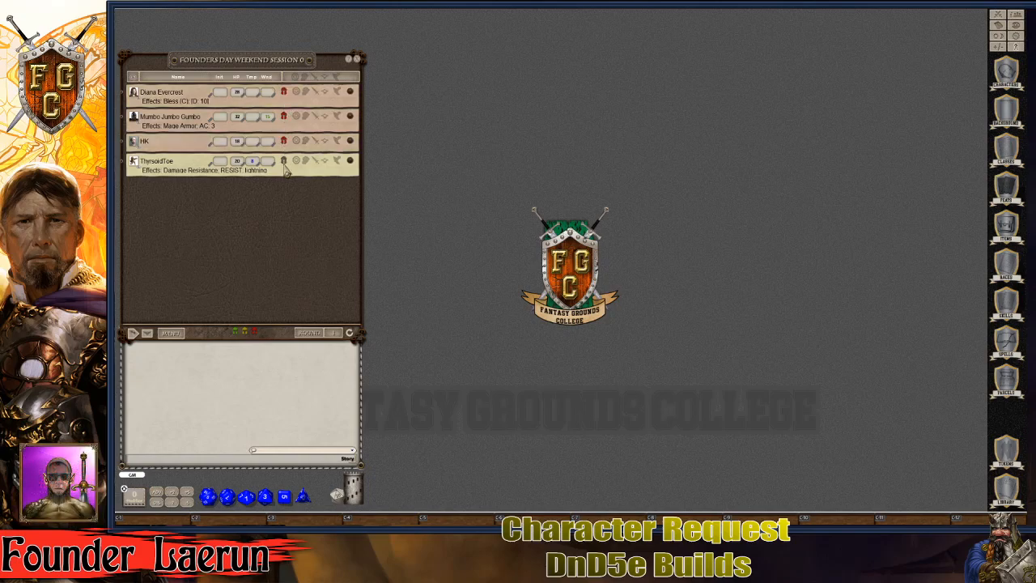
left_click(284, 161)
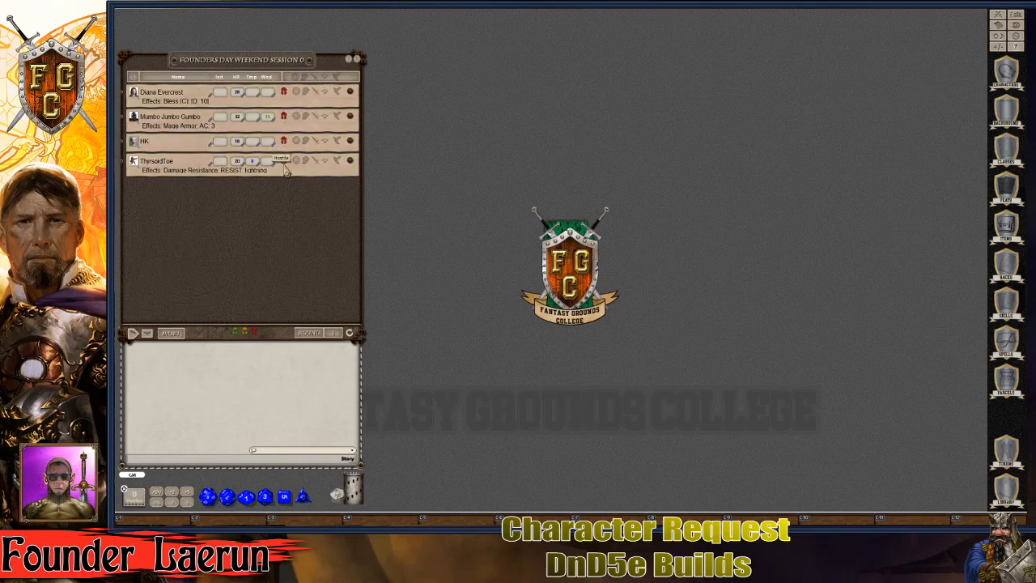
Step: Delete all non-friendly entries from the combat tracker
left_click(180, 335)
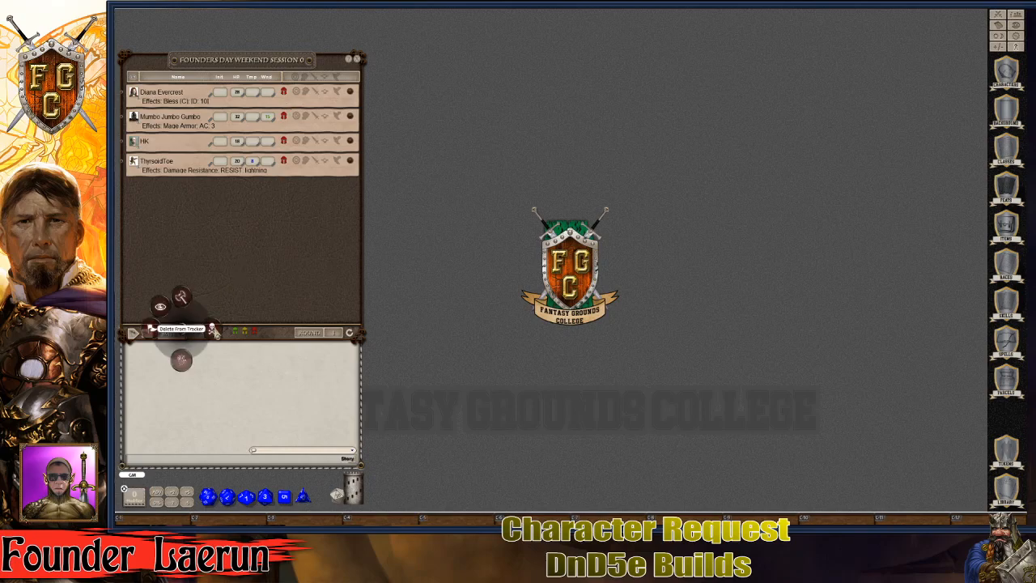
left_click(212, 328)
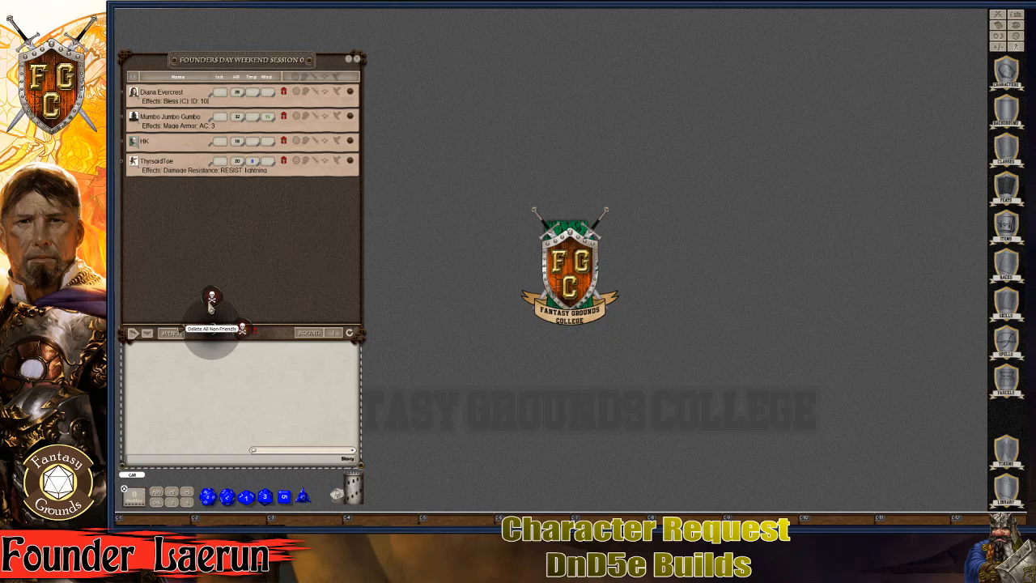
left_click(212, 299)
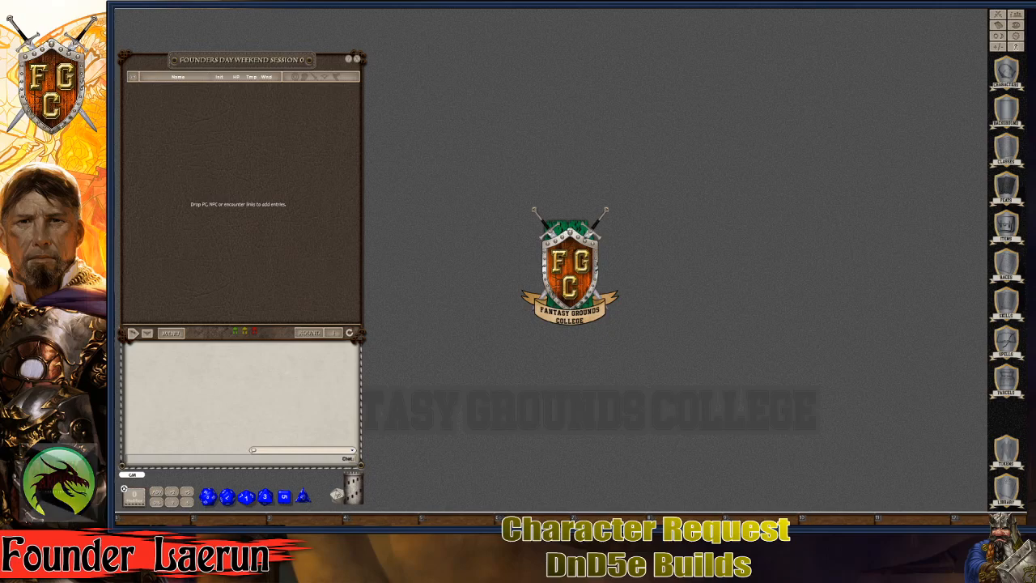
Step: Open the library and bring up the data module activation list with its name search ready
key("ctrl")
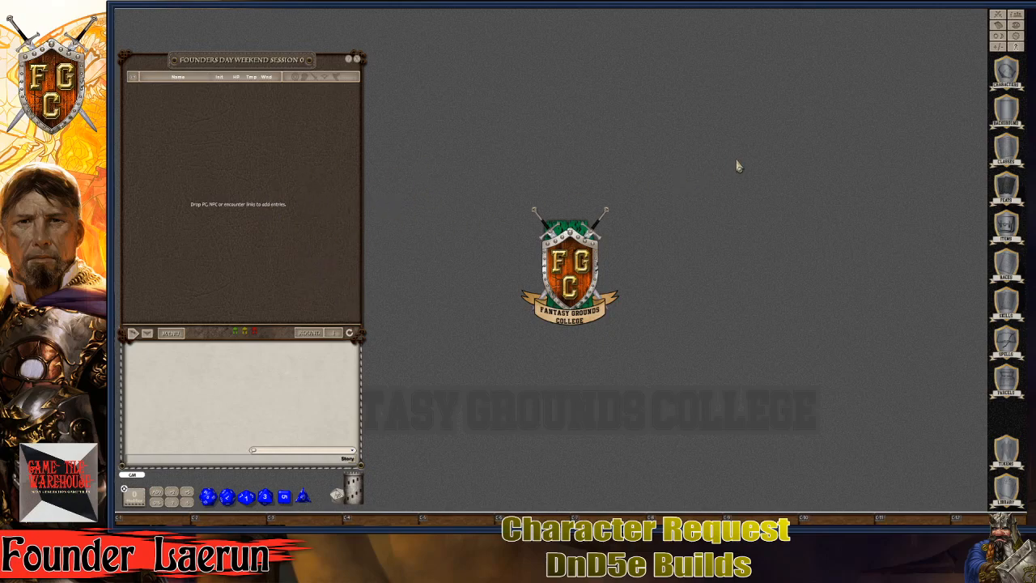
left_click(1006, 486)
key("ctrl")
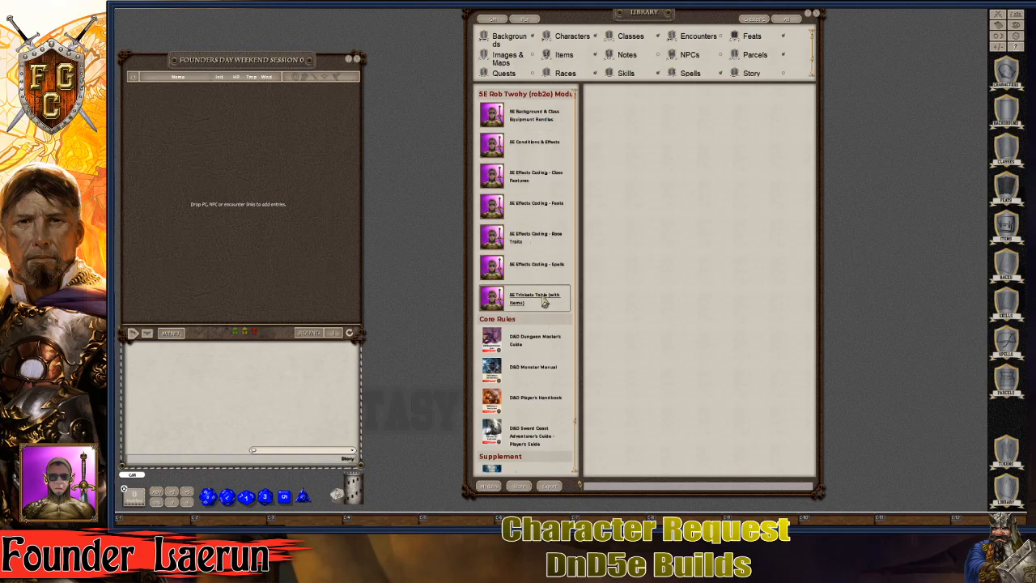
scroll(543, 356, "down", 2)
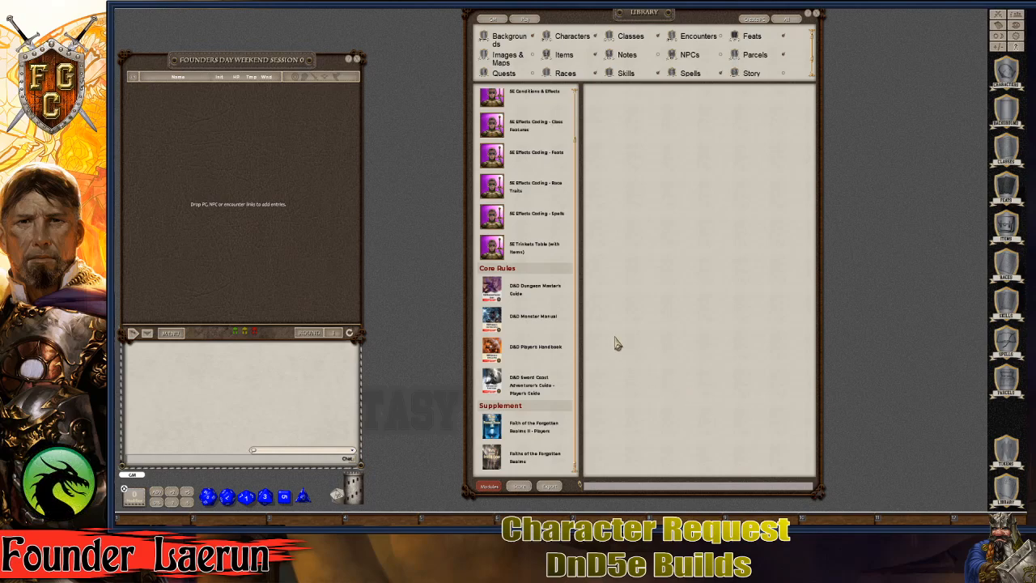
left_click(549, 487)
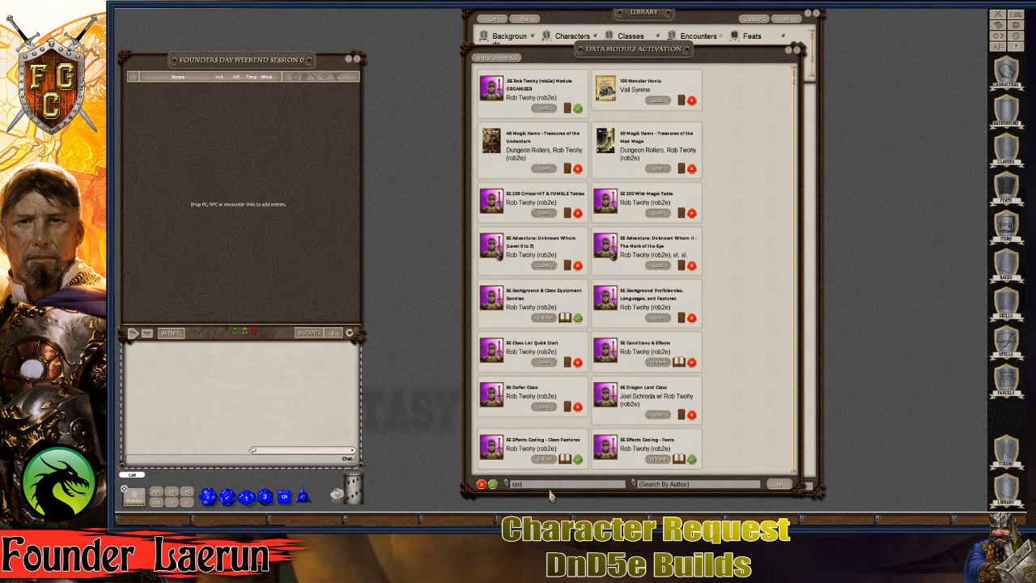
type("xanth")
key("Return")
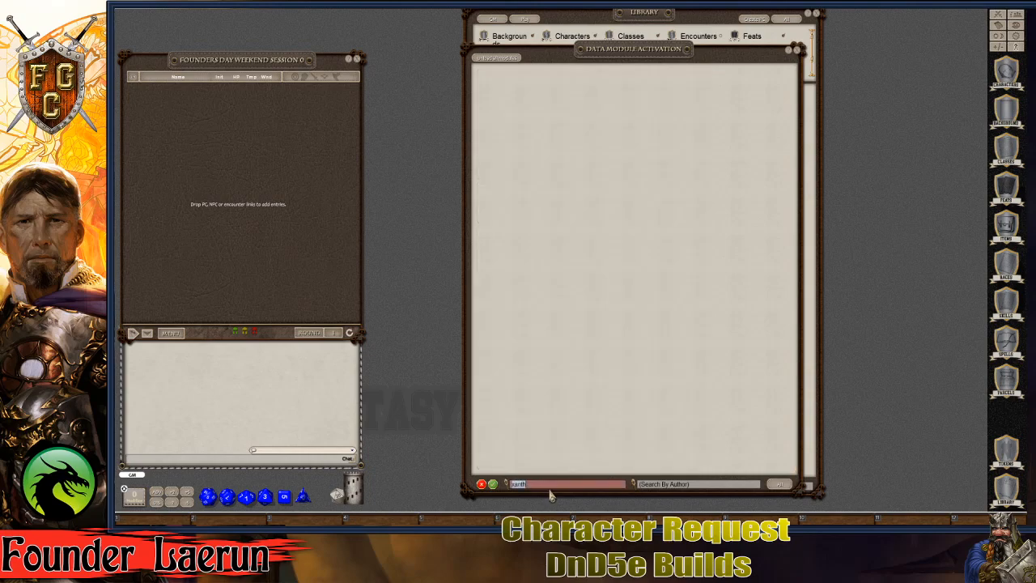
key("BackSpace")
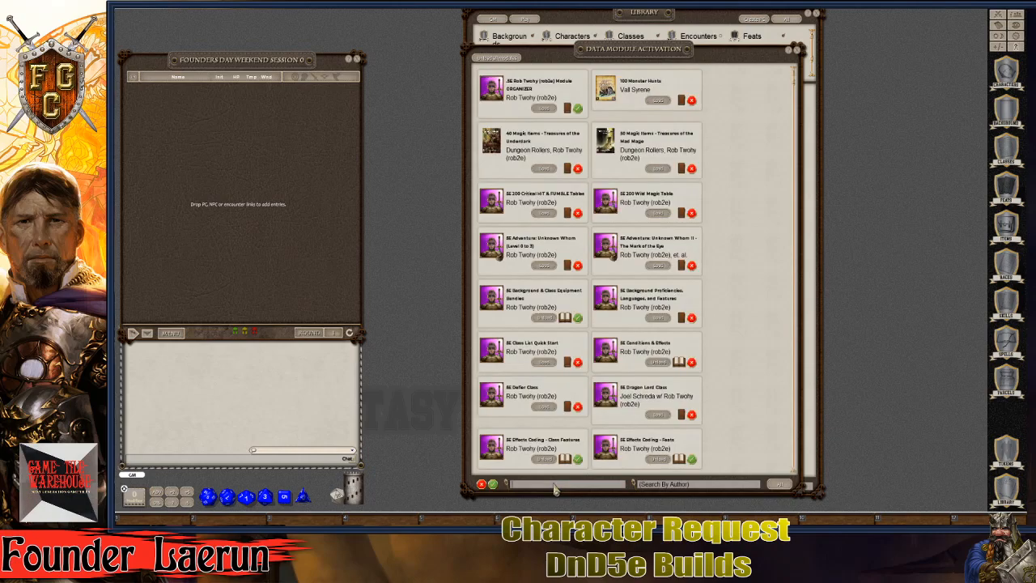
Step: Search the modules for "xan" and load Xanathar's Scroll of Lost Subclasses and D&D Xanathar's Guide to Everything Players
type("xan")
key("Return")
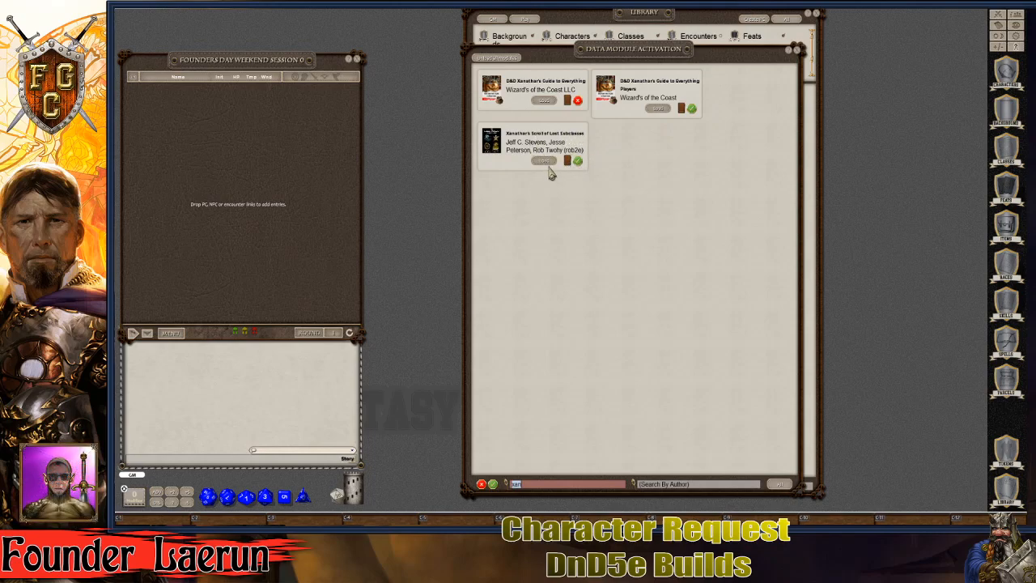
left_click(547, 162)
left_click(658, 108)
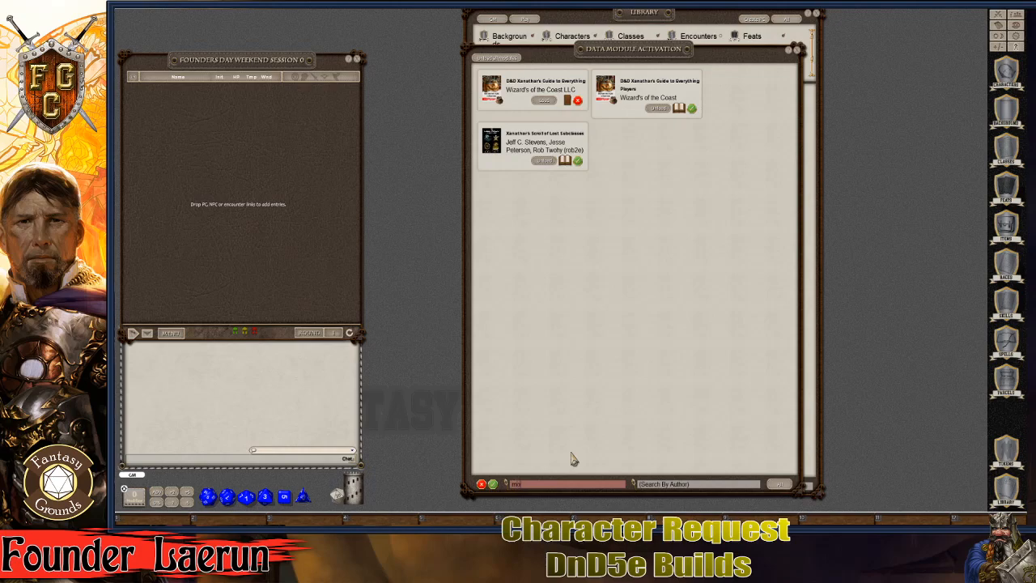
Step: Load D&D Mordenkainen's Tome of Foes Players and D&D Volo's Guide to Monsters Players by searching "morden" and "mons"
type("en")
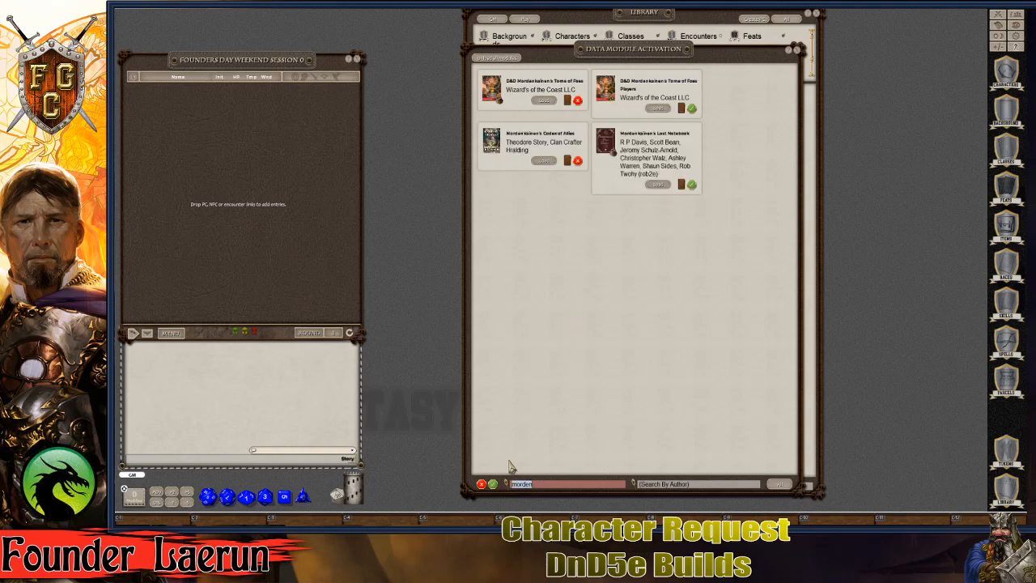
left_click(658, 109)
type("mons")
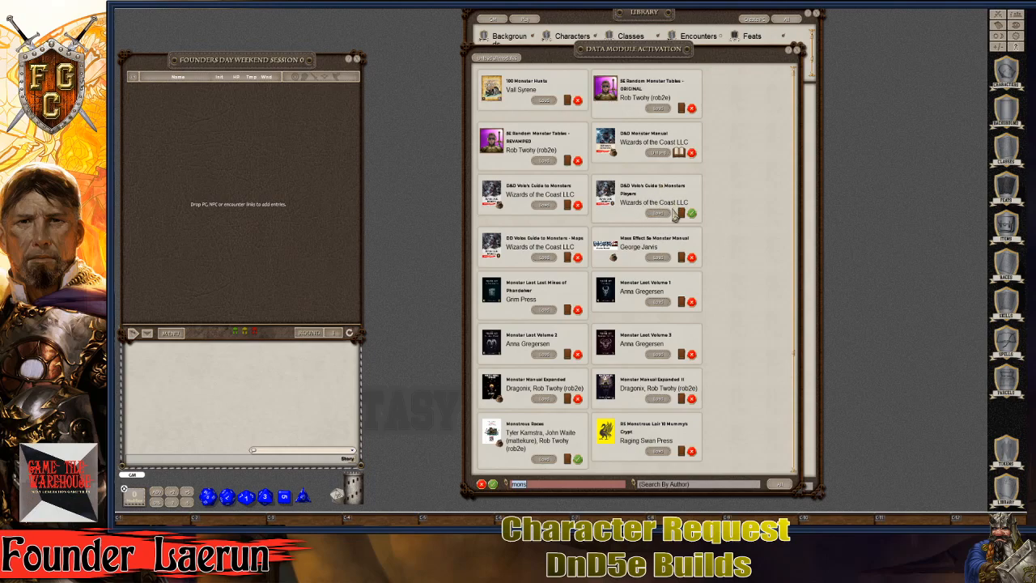
left_click(659, 214)
Step: Load the Monstrous Races module from the "mons" results and check the remaining matches
scroll(603, 263, "down", 3)
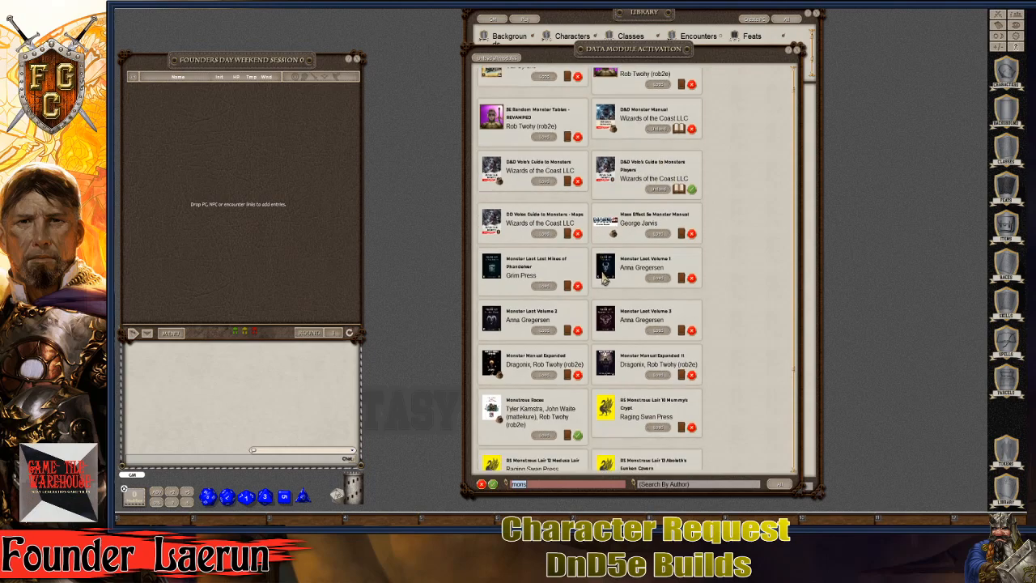
scroll(592, 312, "down", 2)
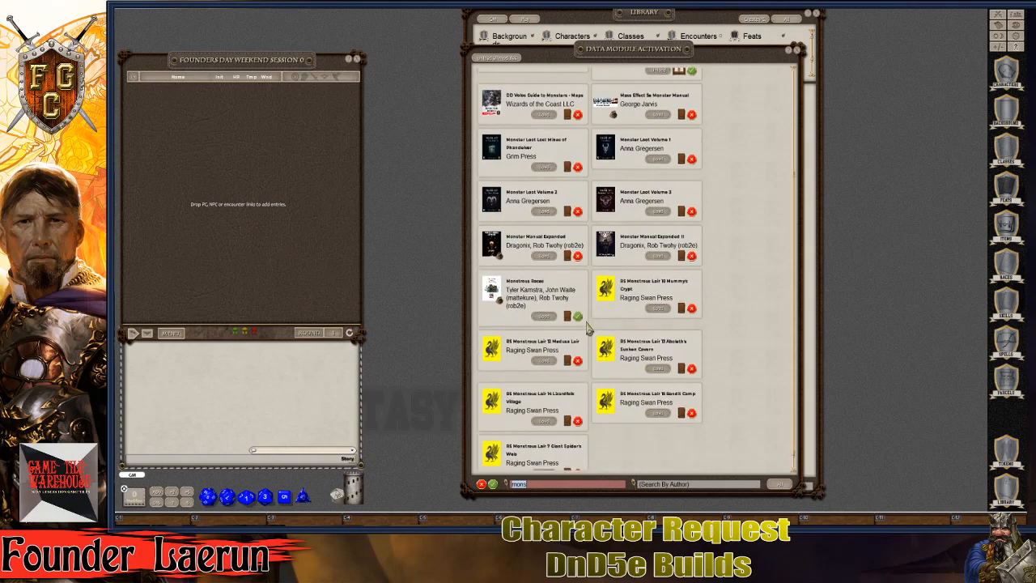
left_click(541, 305)
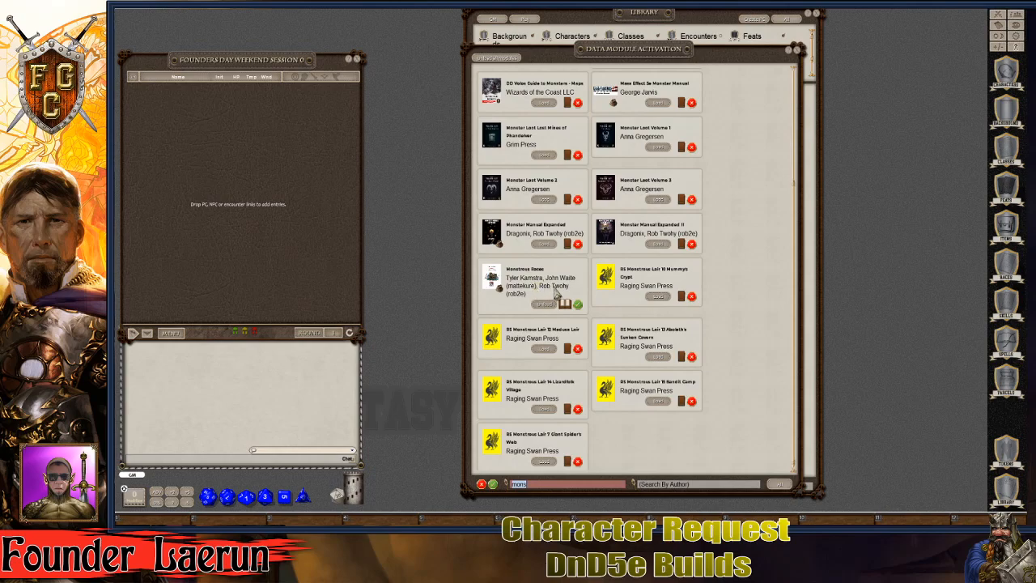
scroll(551, 303, "up", 3)
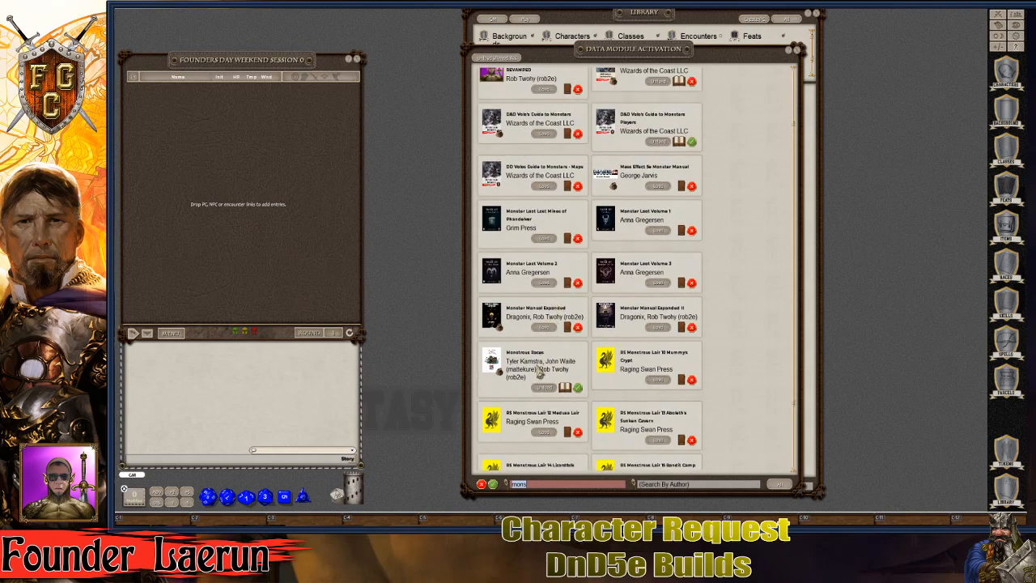
scroll(548, 332, "up", 3)
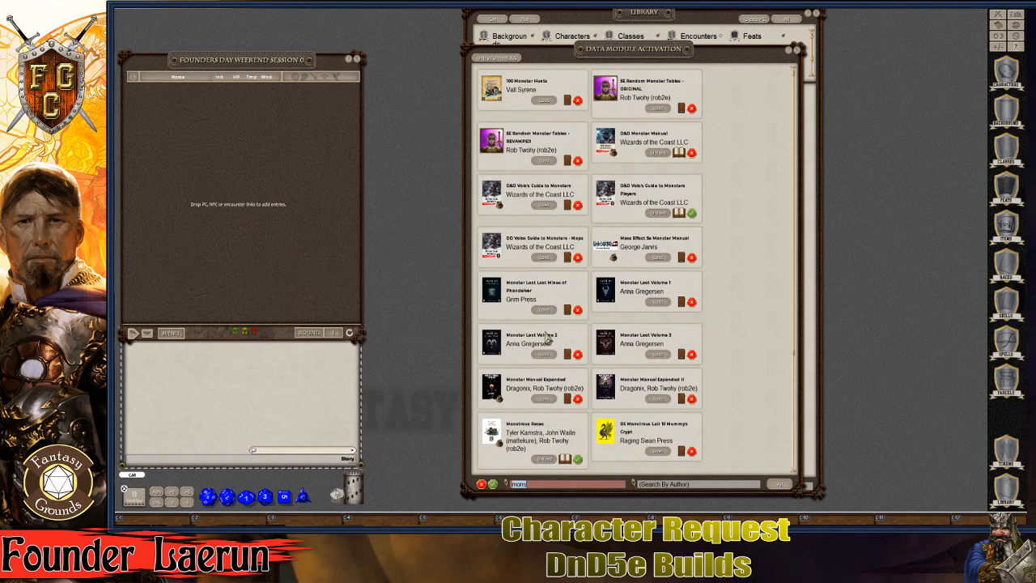
scroll(548, 339, "down", 6)
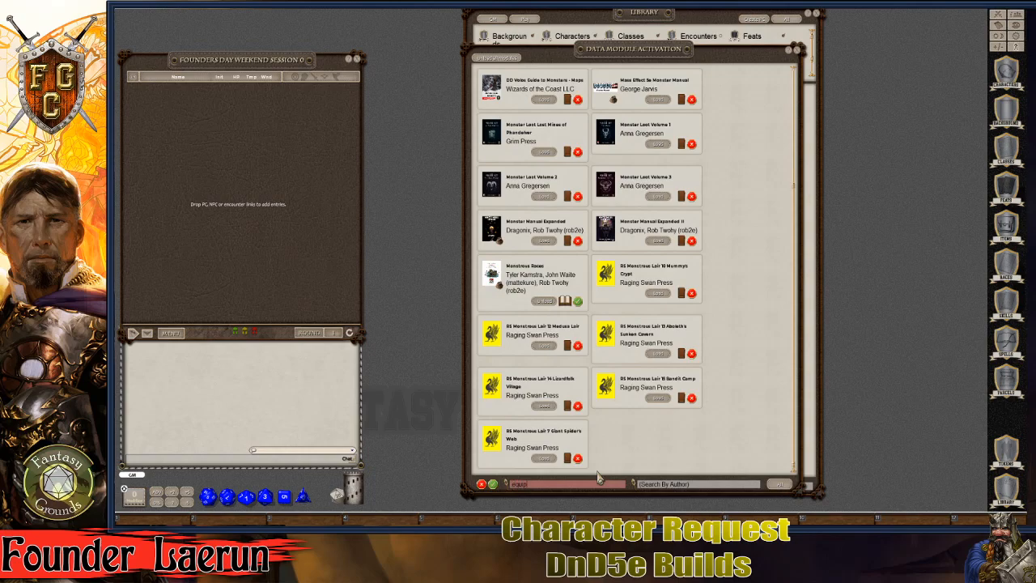
Step: Search the modules for "equip", load Comprehensive Equipment Manual (Revised), and close the module activation window
key("Return")
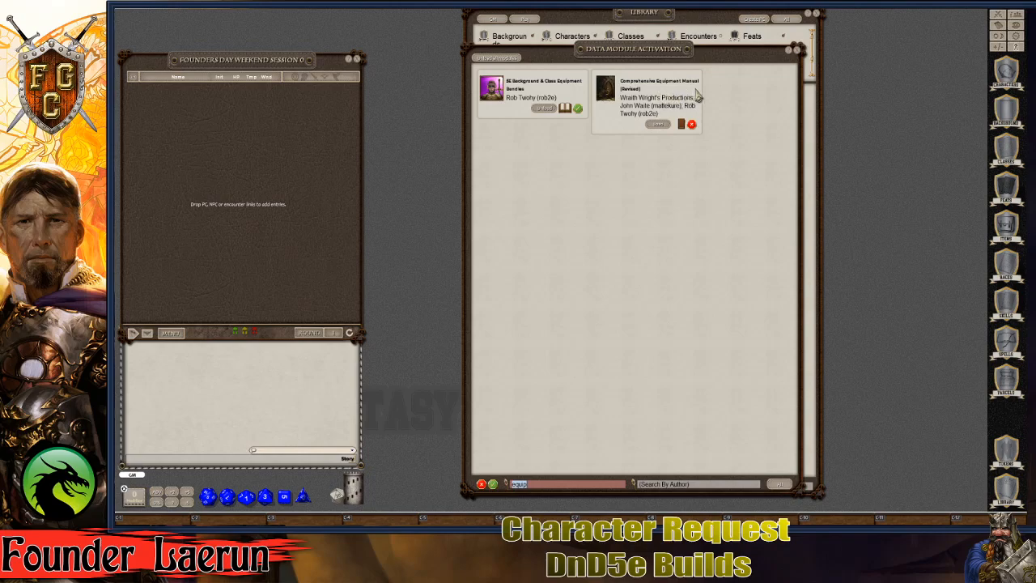
left_click(658, 126)
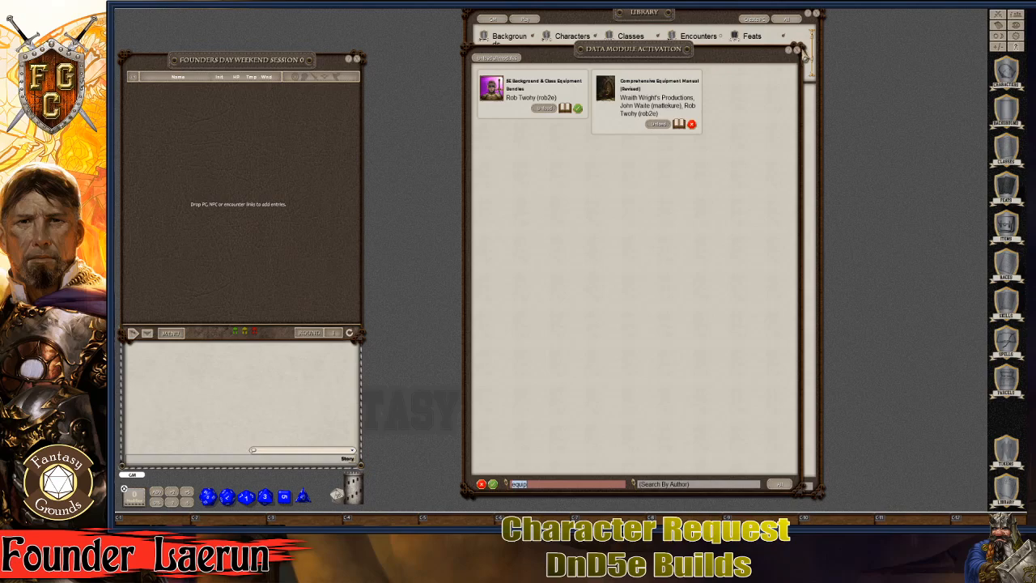
left_click(797, 50)
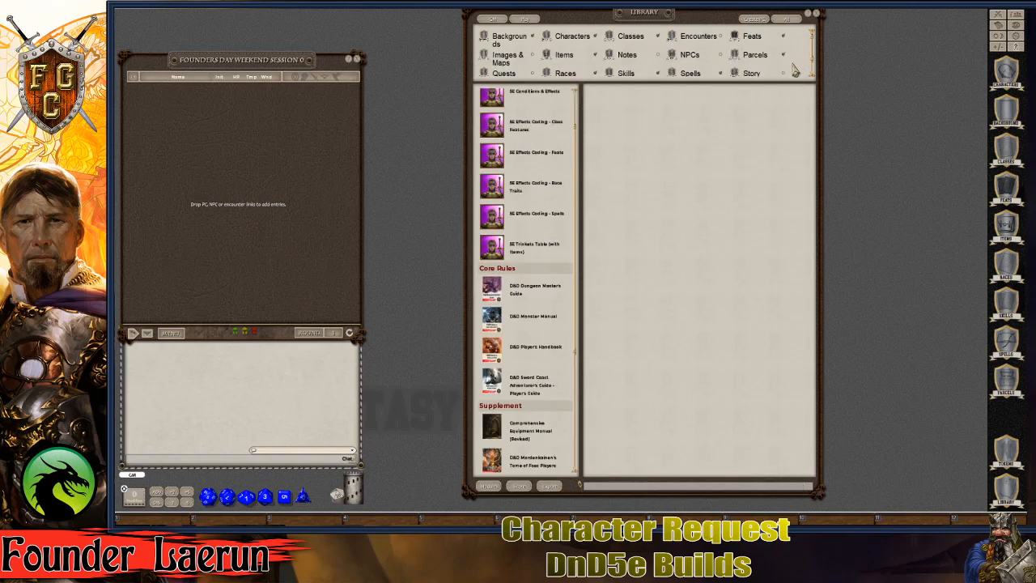
Step: Search the modules for "races" and load Book of Heroic Races Player Races 1 and Underworld Races and Classes
scroll(547, 417, "down", 5)
scroll(550, 429, "down", 3)
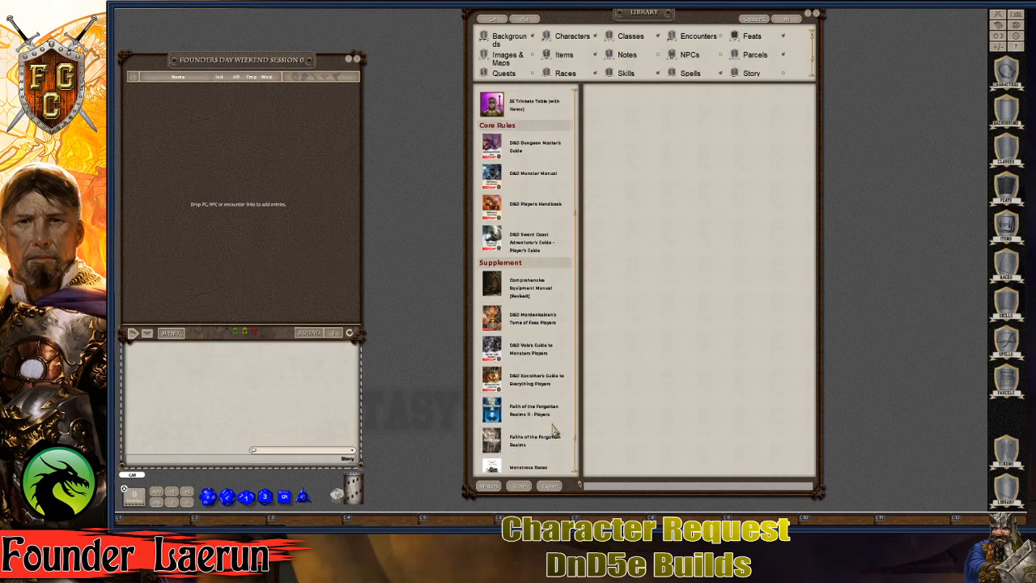
scroll(552, 417, "up", 4)
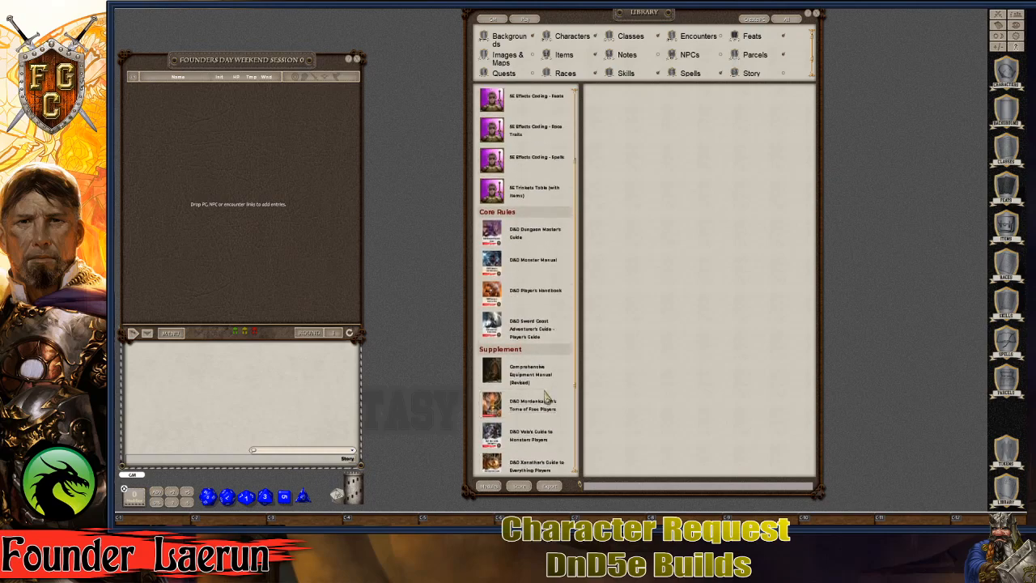
left_click(494, 486)
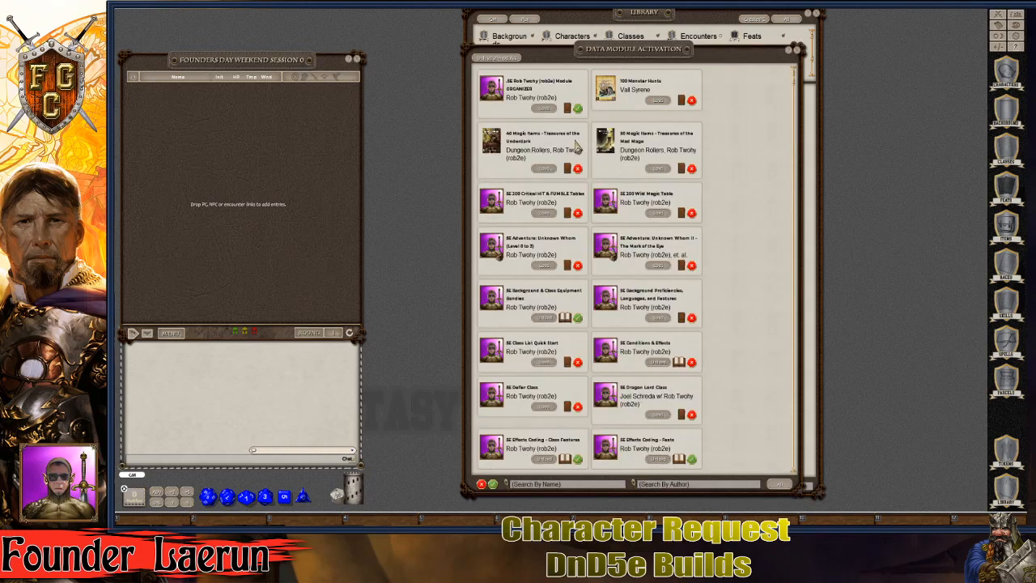
left_click(561, 484)
type("races")
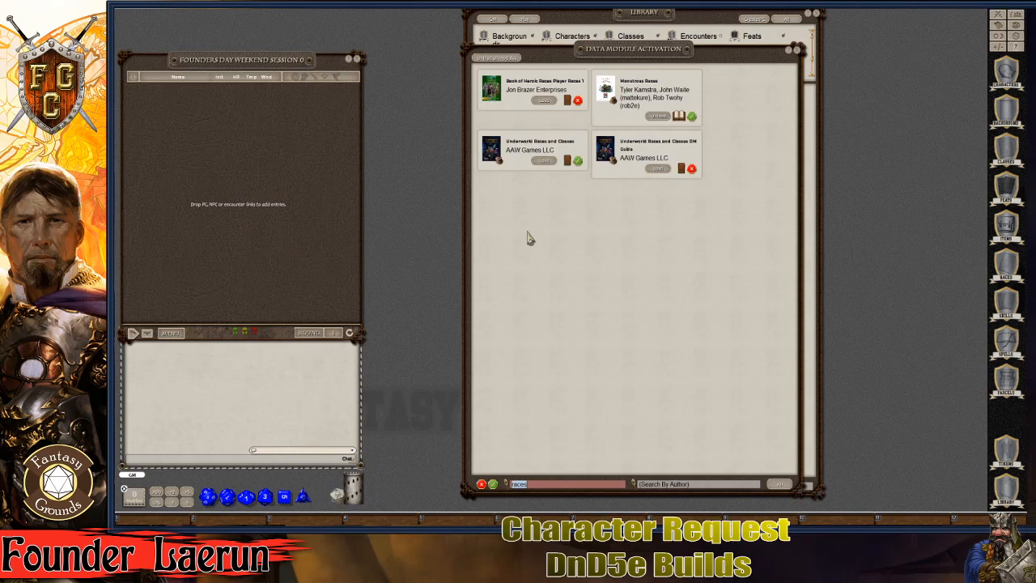
left_click(545, 102)
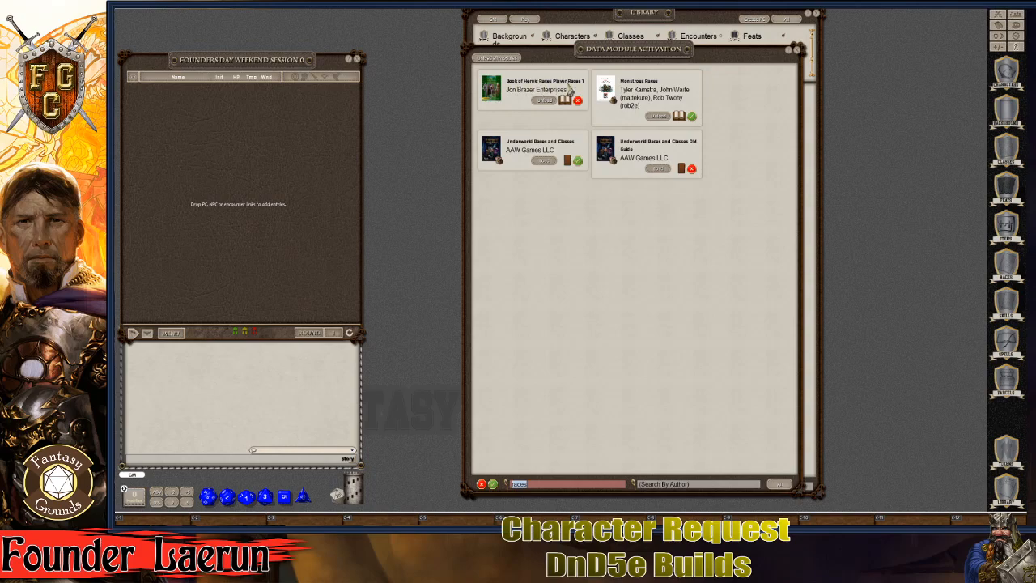
left_click(544, 160)
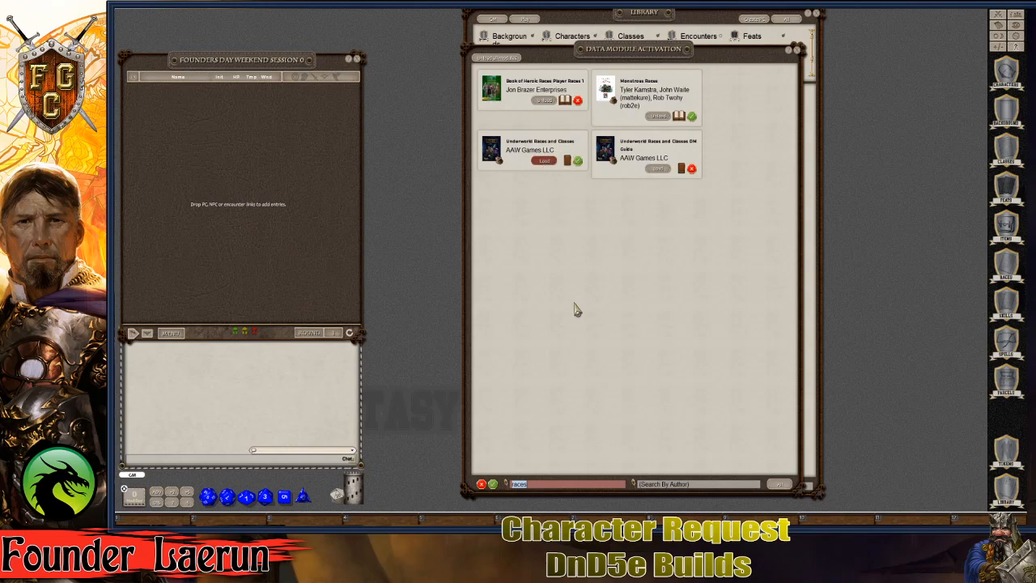
Step: Search the modules for "backgrounds" and load Backgrounds from the Underdark
type("background")
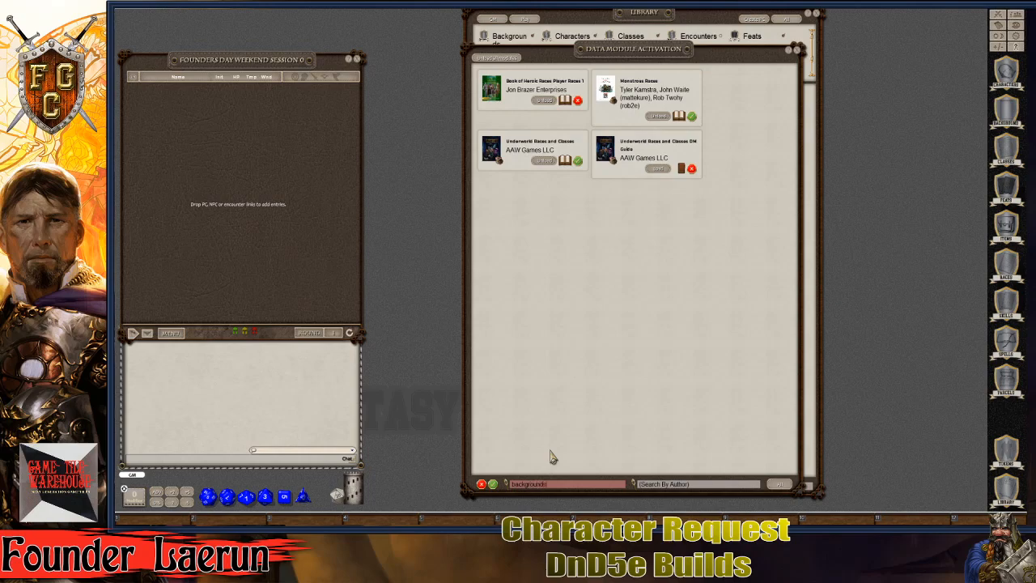
key("ctrl")
key("Return")
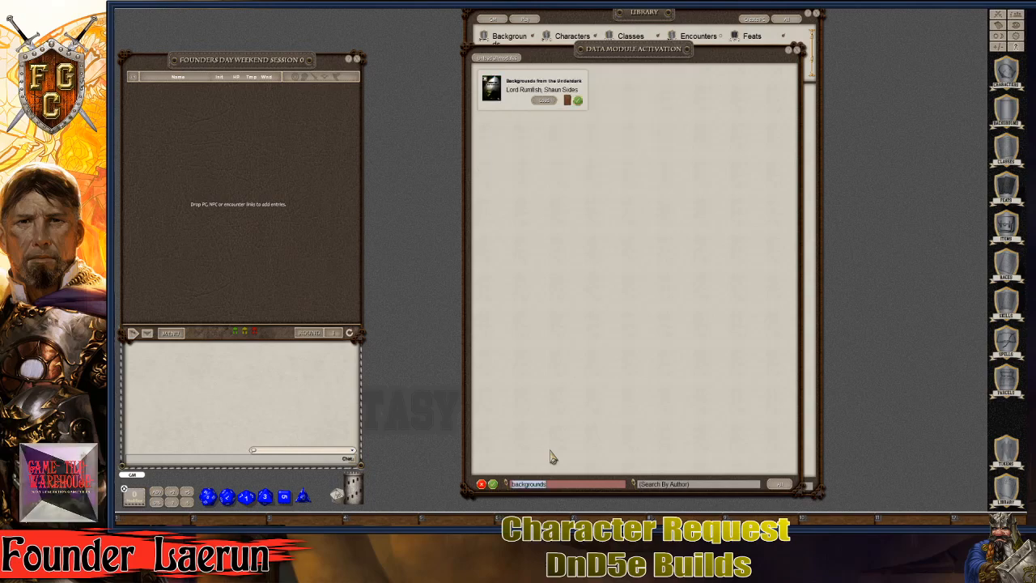
left_click(547, 102)
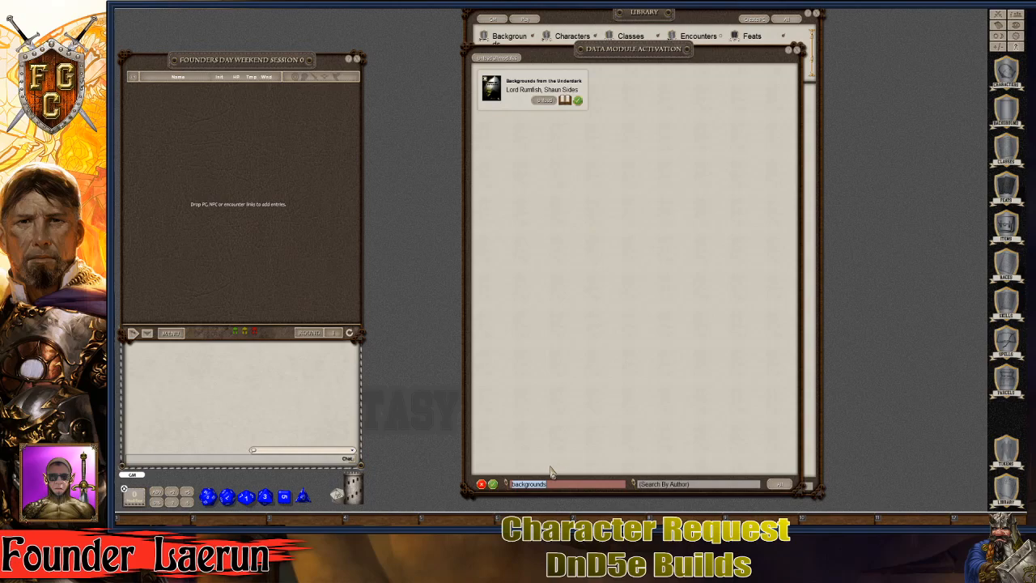
Step: Search for "baldur" and load Heroes of Baldur's Gate Players, Spells from Baldur's Gate and D&D Baldur's Gate Descent into Avernus Players
type("baldure's")
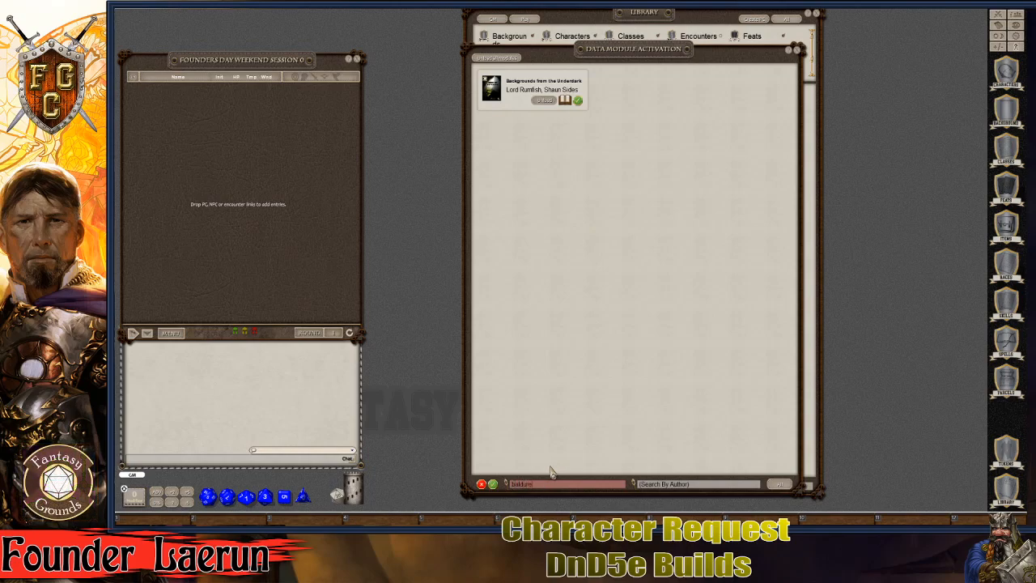
key("BackSpace")
key("BackSpace")
key("Return")
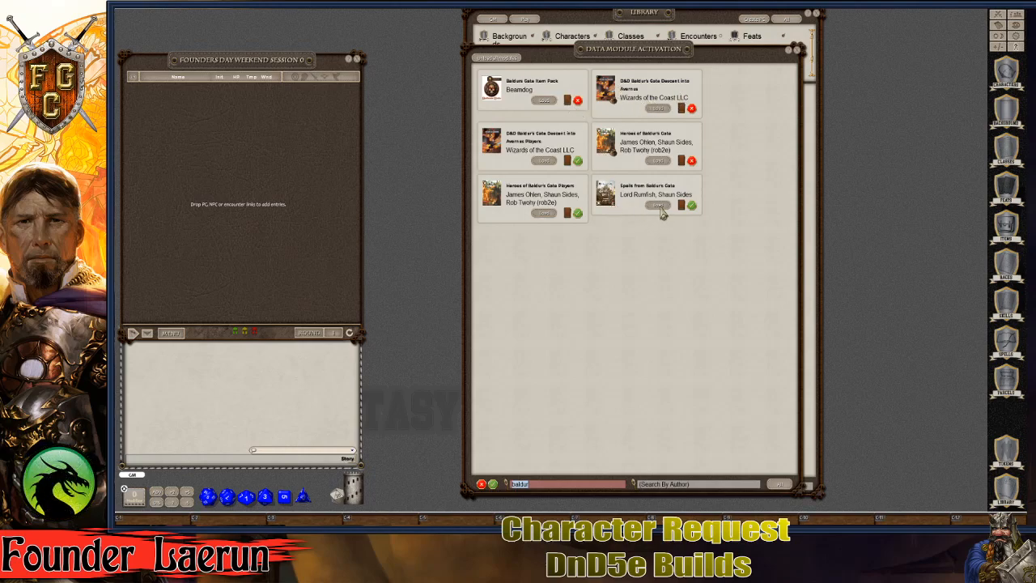
left_click(544, 215)
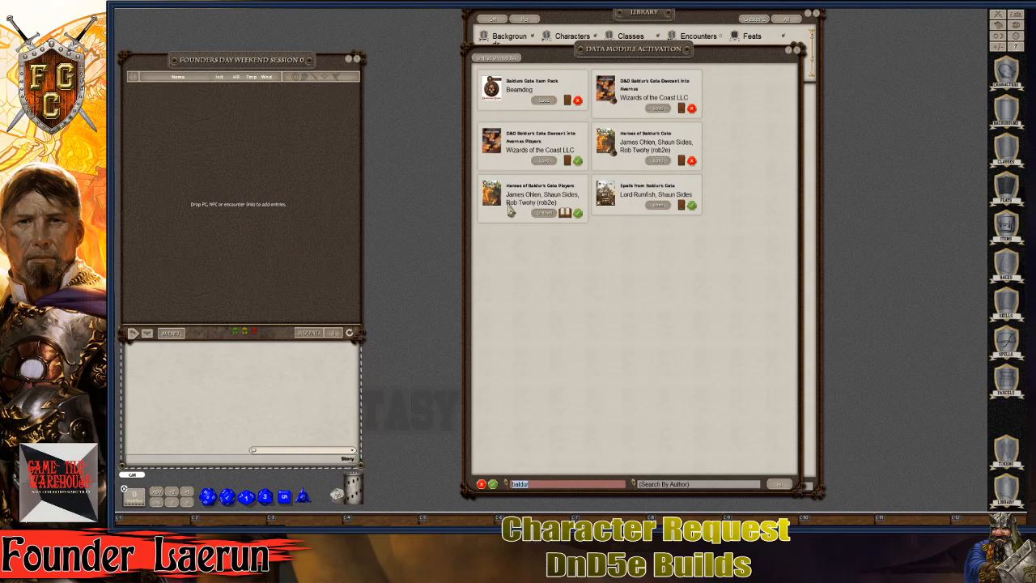
left_click(659, 206)
left_click(547, 161)
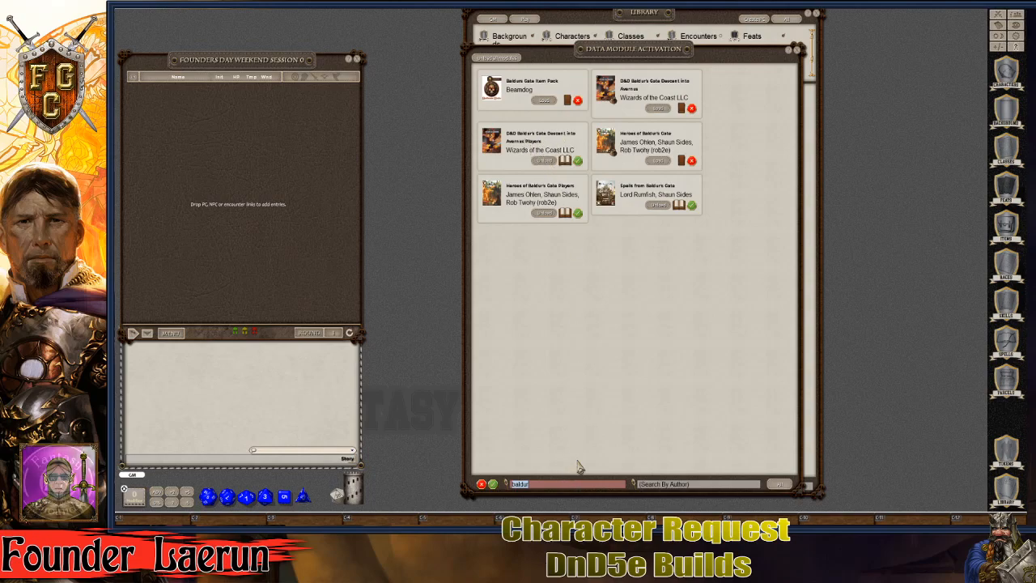
Step: Load D&D Ghosts of Saltmarsh Players and Pirate Adventurers by searching "salt" and "pirate", and close the module activation window
type("salt")
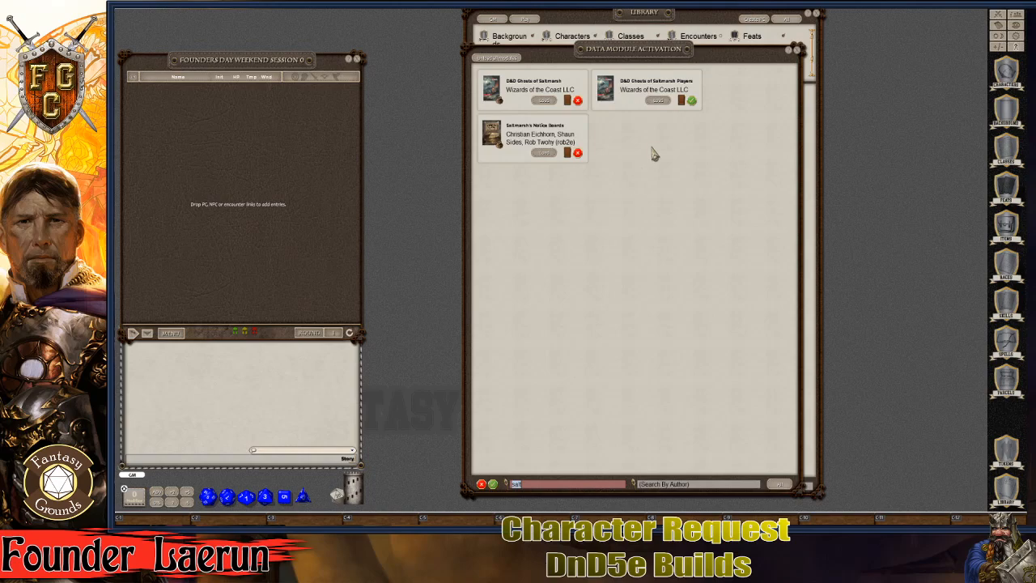
left_click(658, 101)
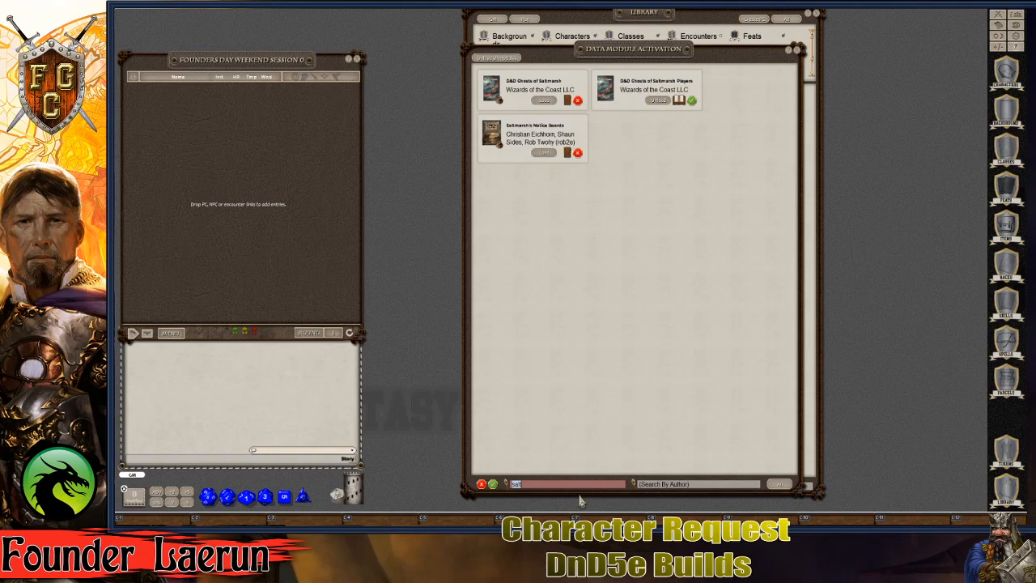
type("pirate")
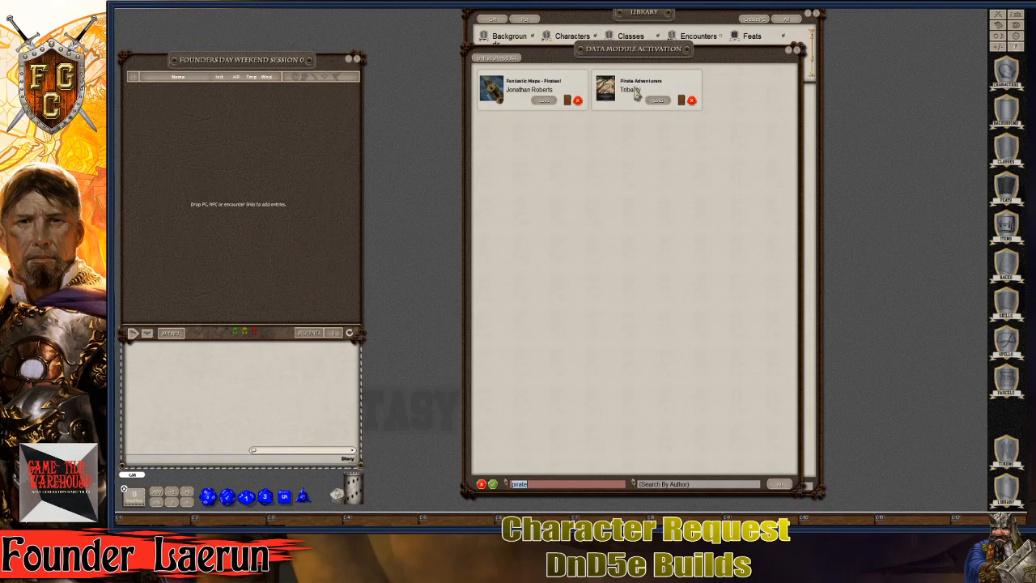
left_click(662, 100)
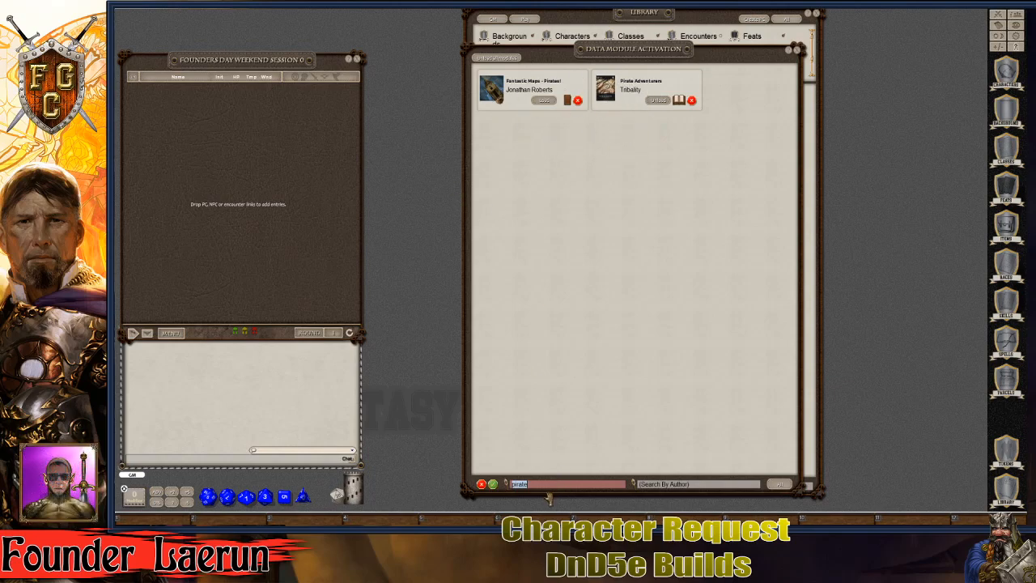
left_click(796, 50)
Step: Show all record types in the sidebar, limit it to the character-creation ones, and close the library
left_click(784, 20)
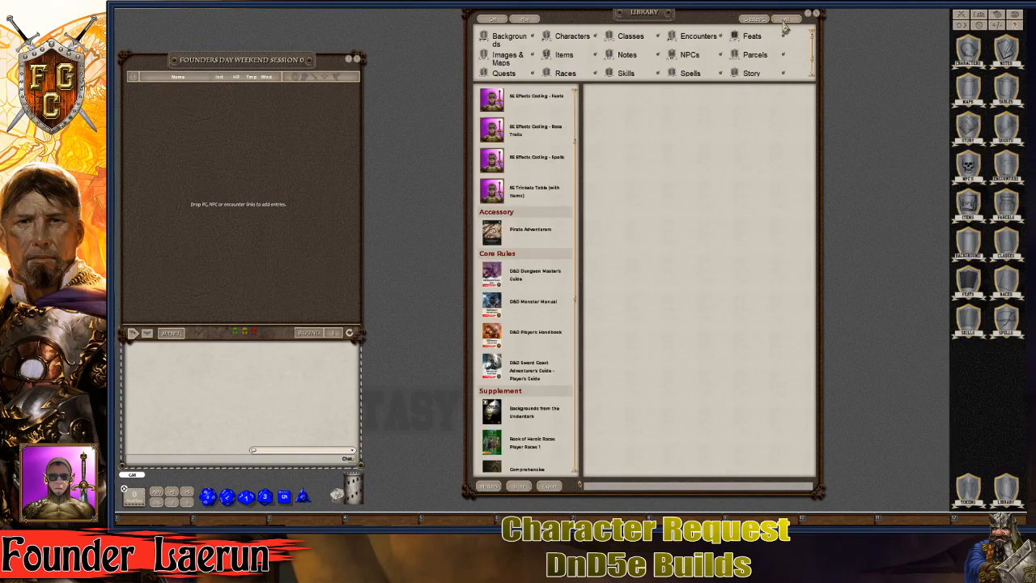
left_click(816, 14)
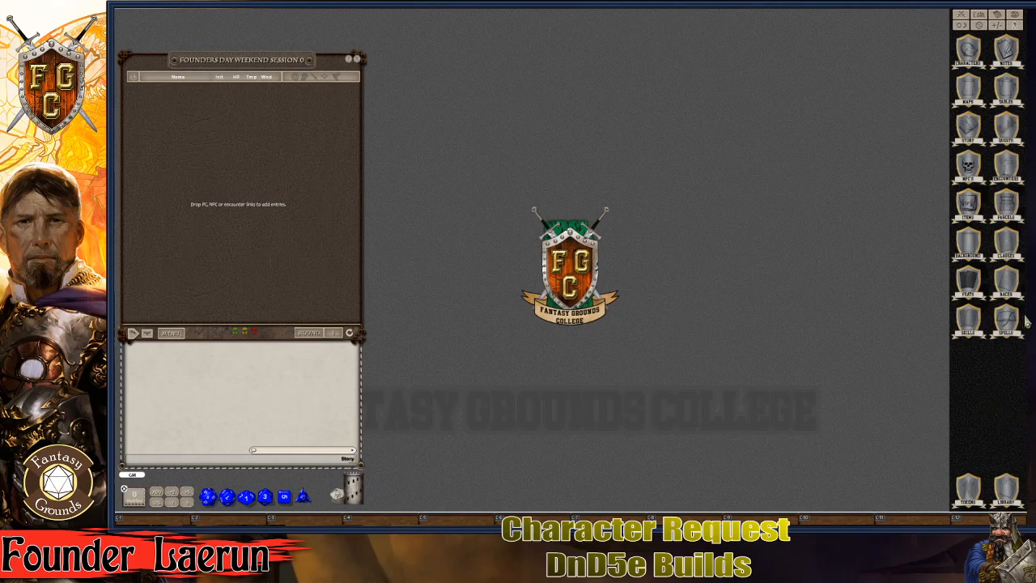
left_click(1006, 488)
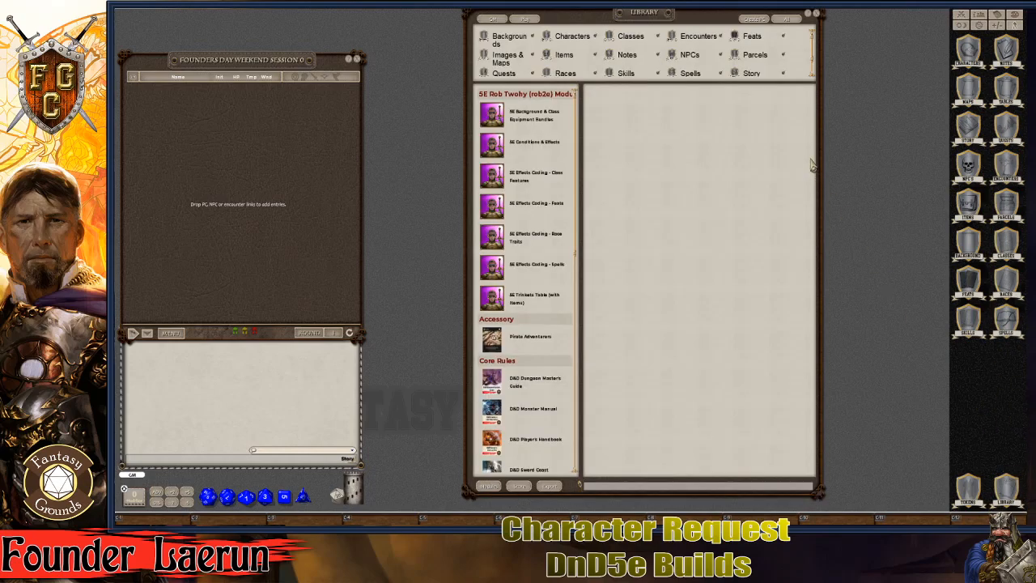
left_click(761, 19)
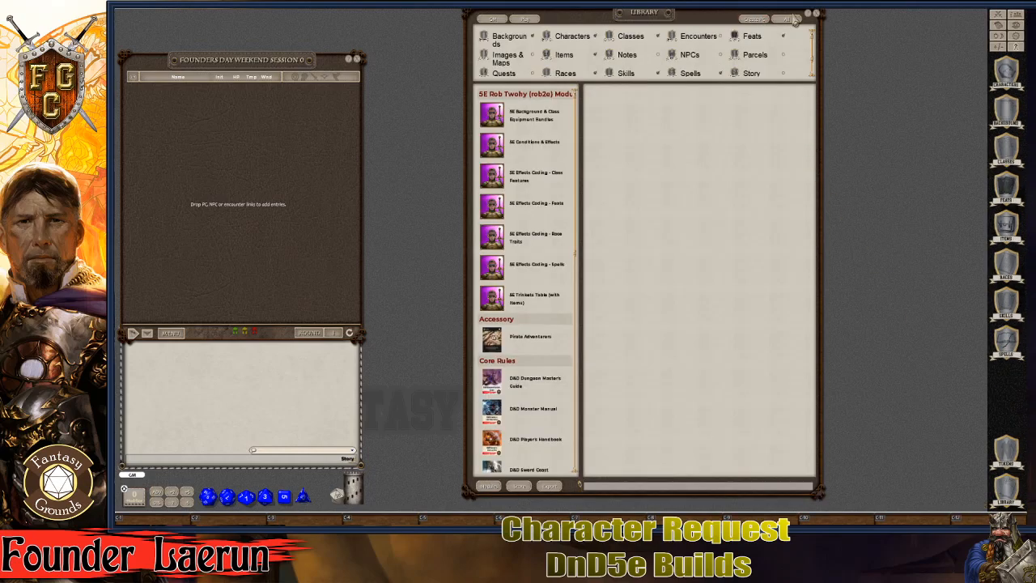
left_click(816, 14)
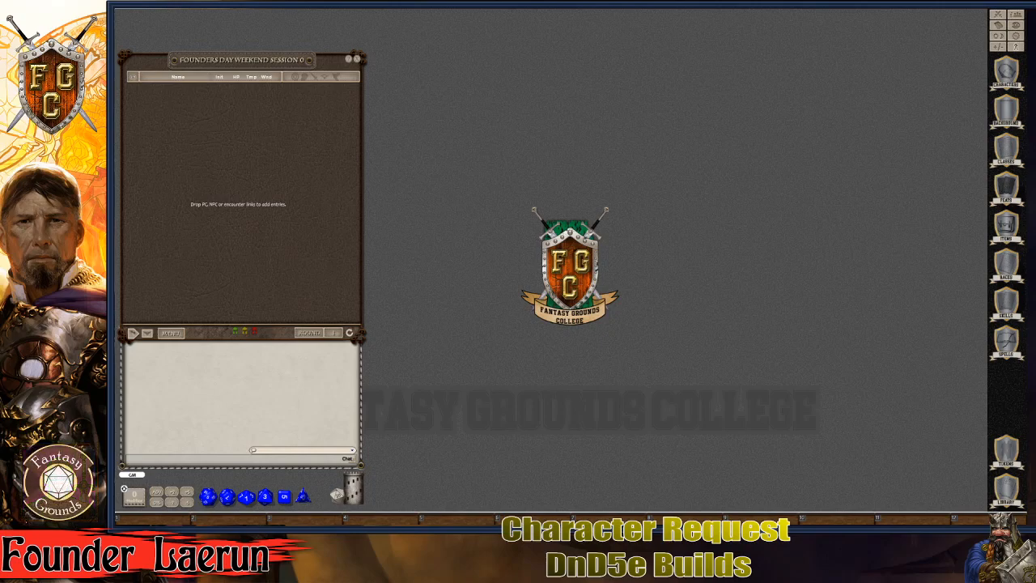
Step: Search the modules for "eb", load D&D Eberron Rising From the Last War - Players and Mordenkainen's Lost Notebook, and close module activation
key("ctrl")
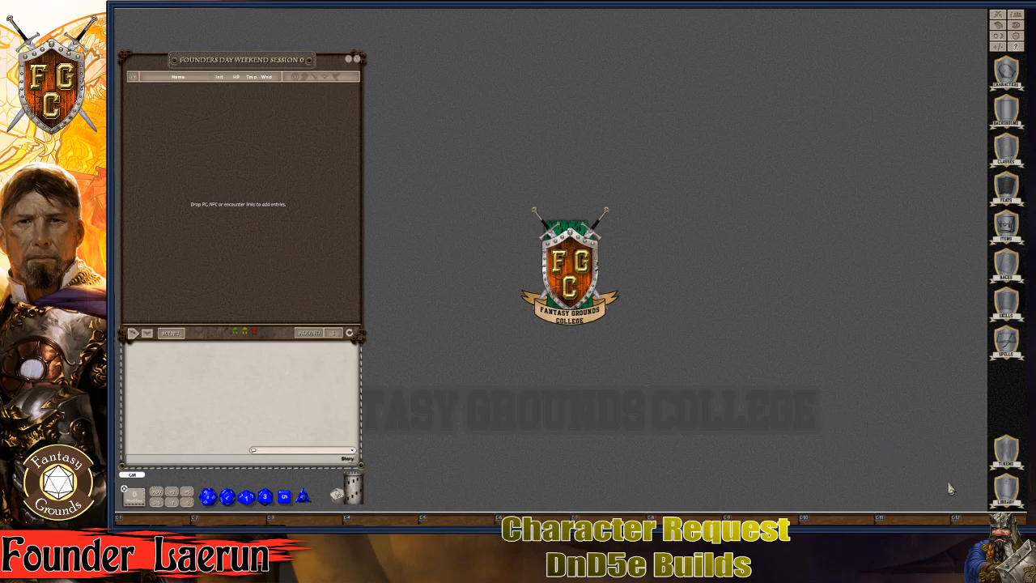
left_click(1006, 488)
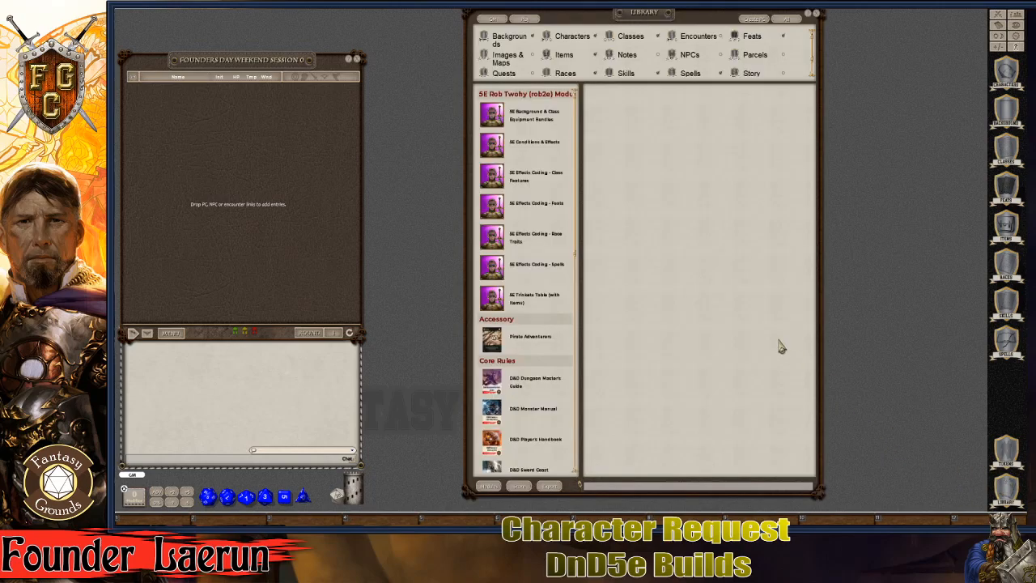
scroll(513, 427, "down", 1)
scroll(513, 427, "down", 2)
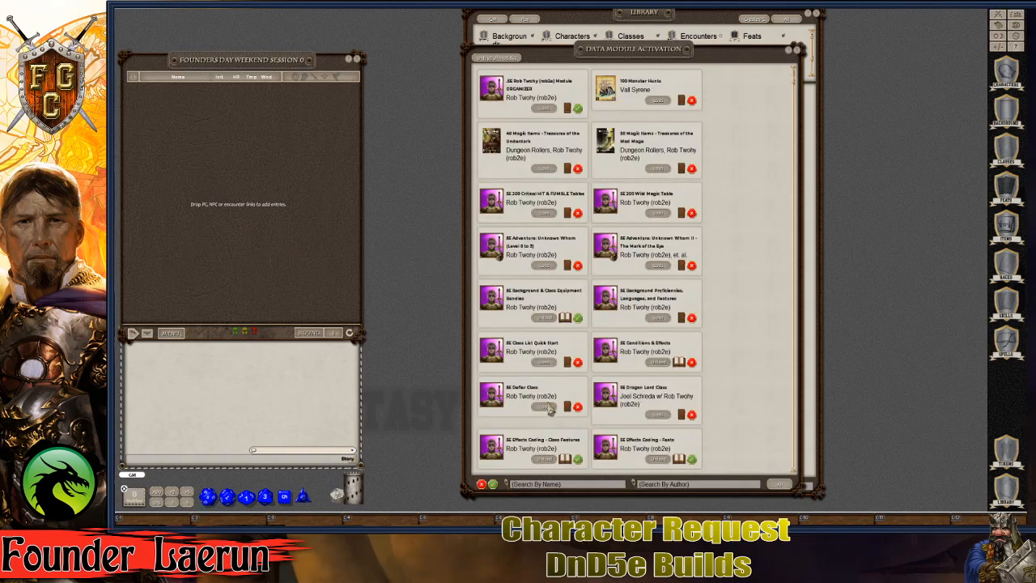
left_click(541, 484)
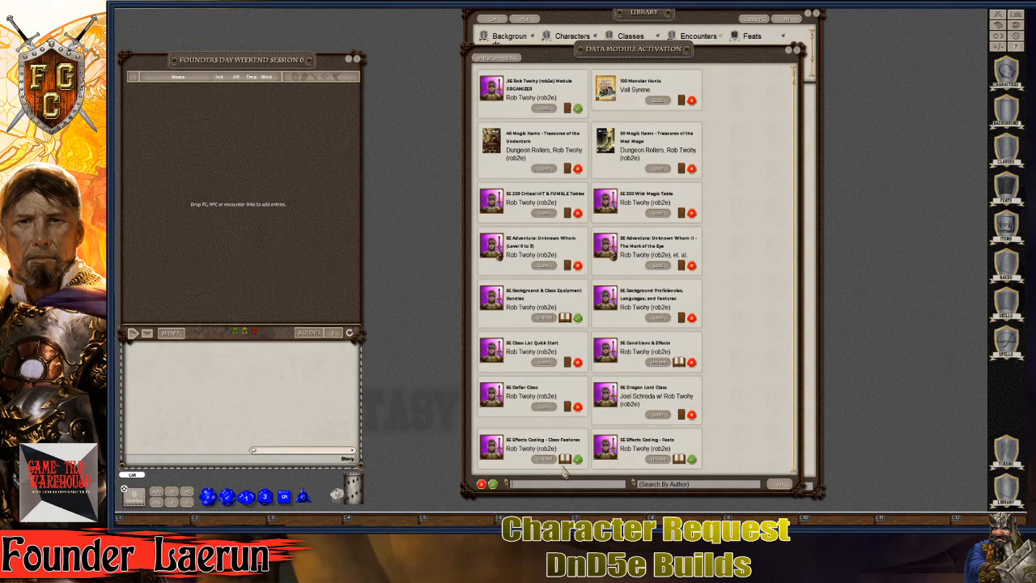
type("ebb")
key("BackSpace")
type("eb")
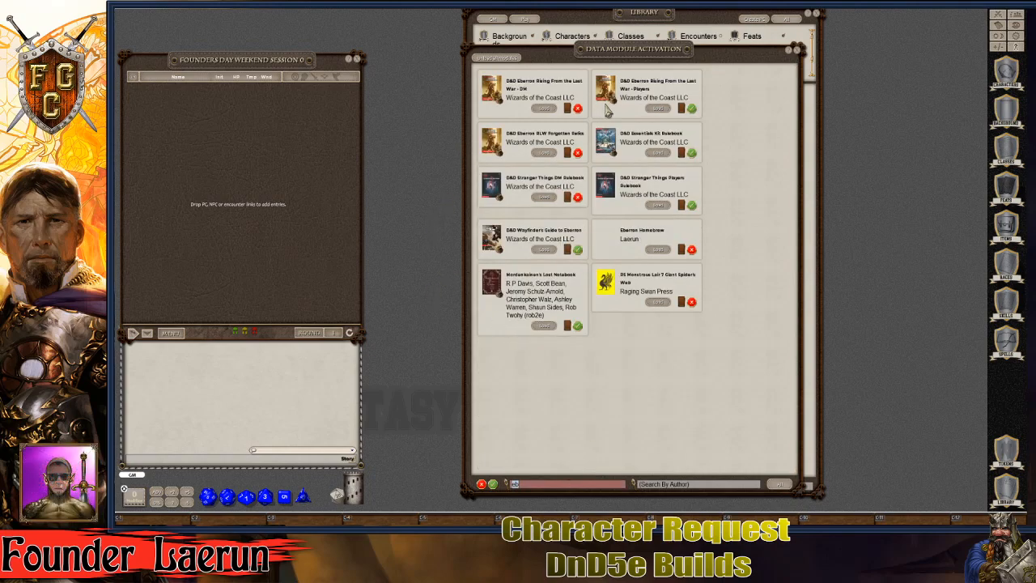
left_click(656, 109)
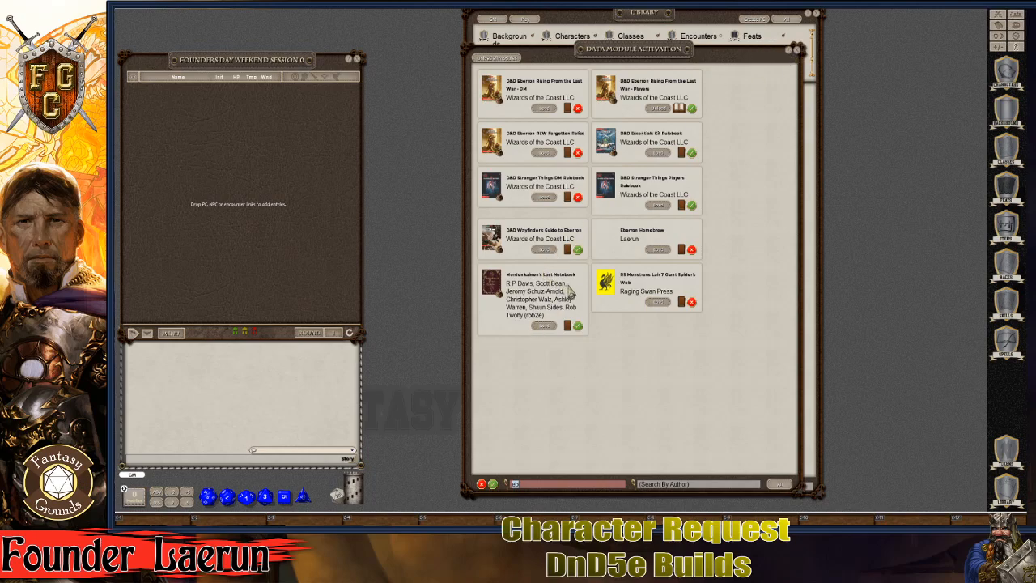
left_click(544, 325)
left_click(796, 50)
Step: Open the contents of Mordenkainen's Lost Notebook in the library, look through its spells list, and close the list
scroll(520, 227, "down", 2)
scroll(521, 242, "down", 5)
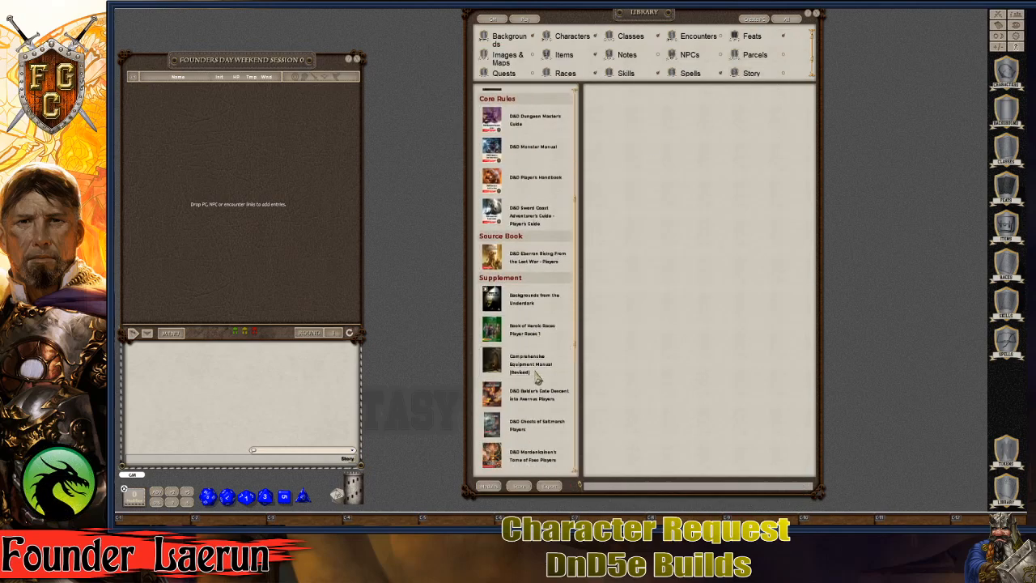
scroll(535, 391, "down", 5)
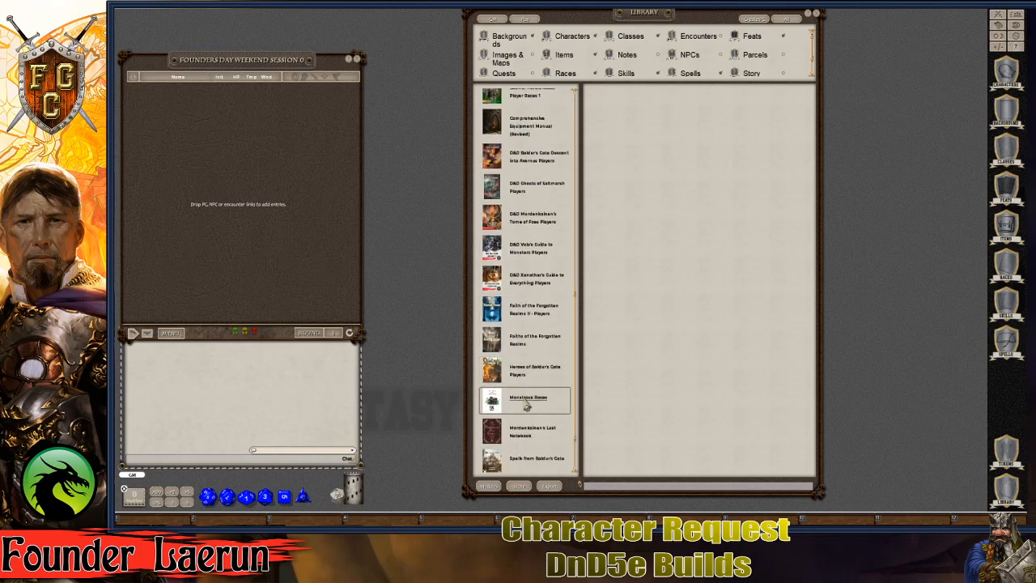
left_click(527, 414)
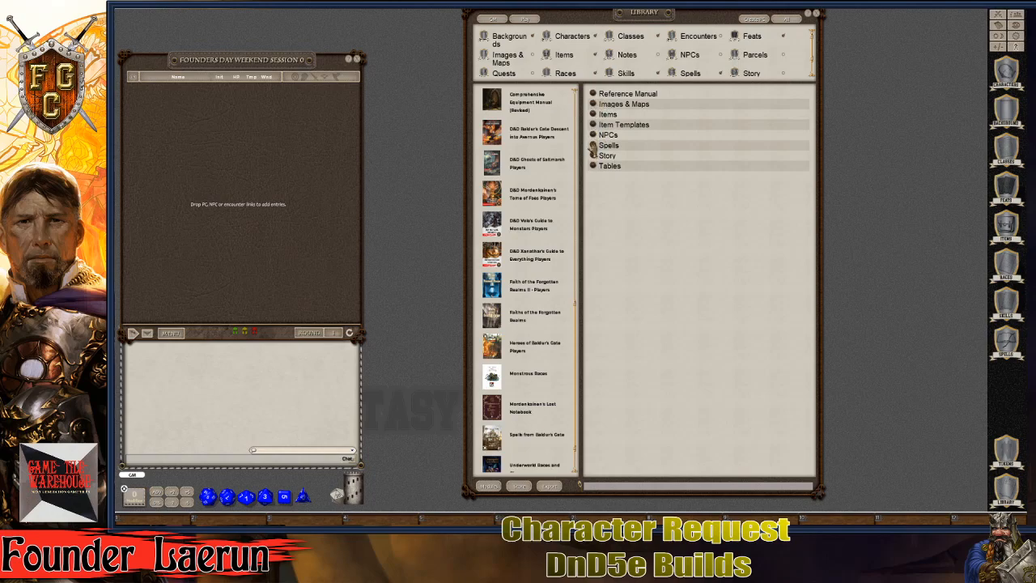
left_click(594, 146)
scroll(596, 239, "down", 15)
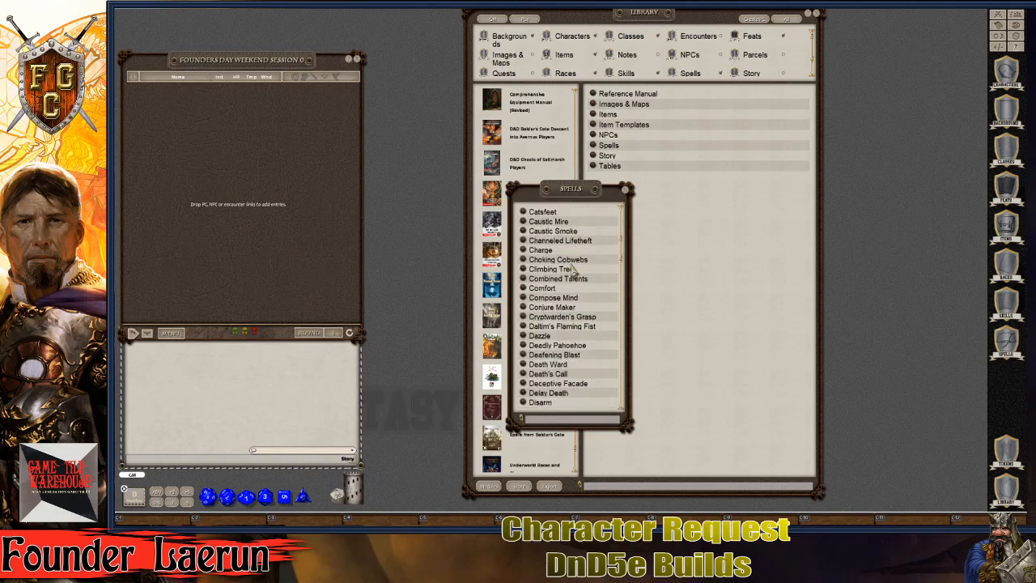
scroll(577, 267, "down", 15)
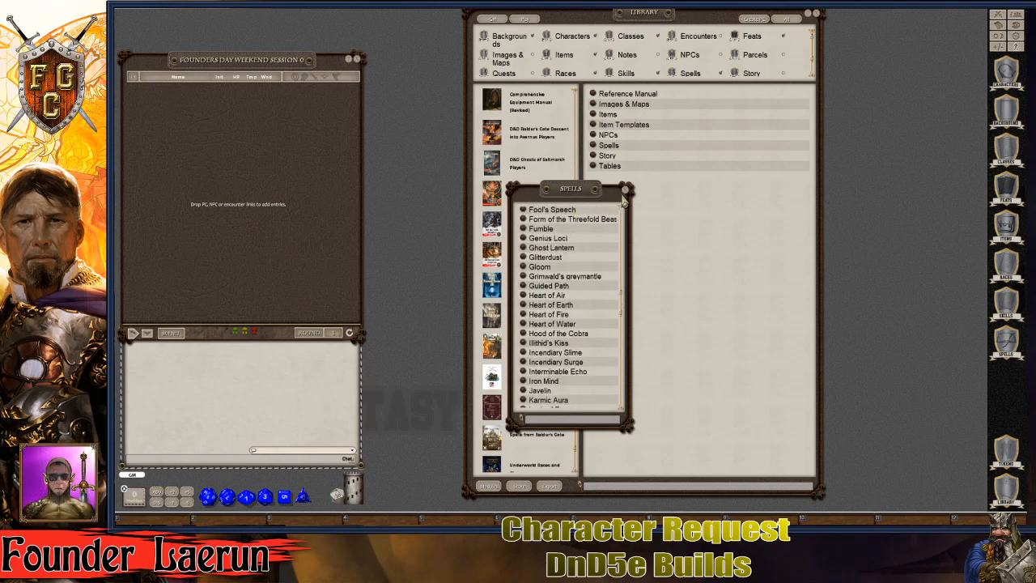
left_click(627, 191)
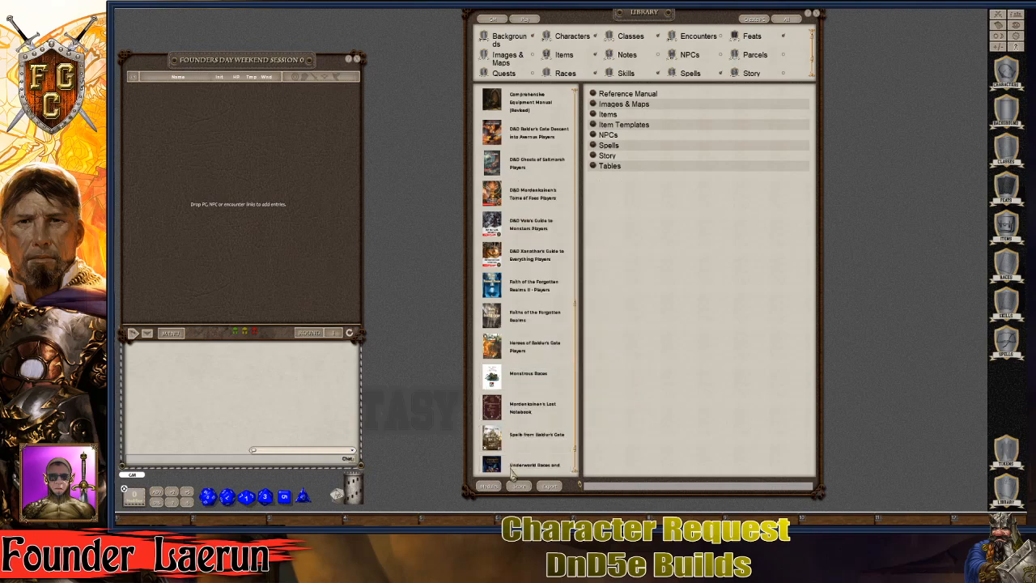
Step: Open the contents of Heroes of Baldur's Gate Players in the library, view its backgrounds list, and close the list
scroll(544, 358, "down", 1)
left_click(544, 306)
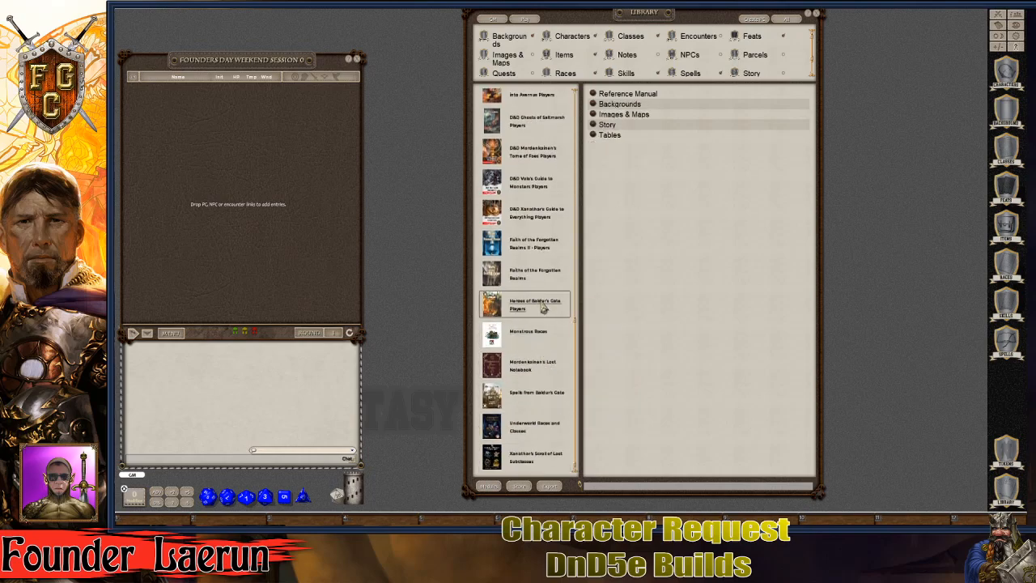
left_click(595, 106)
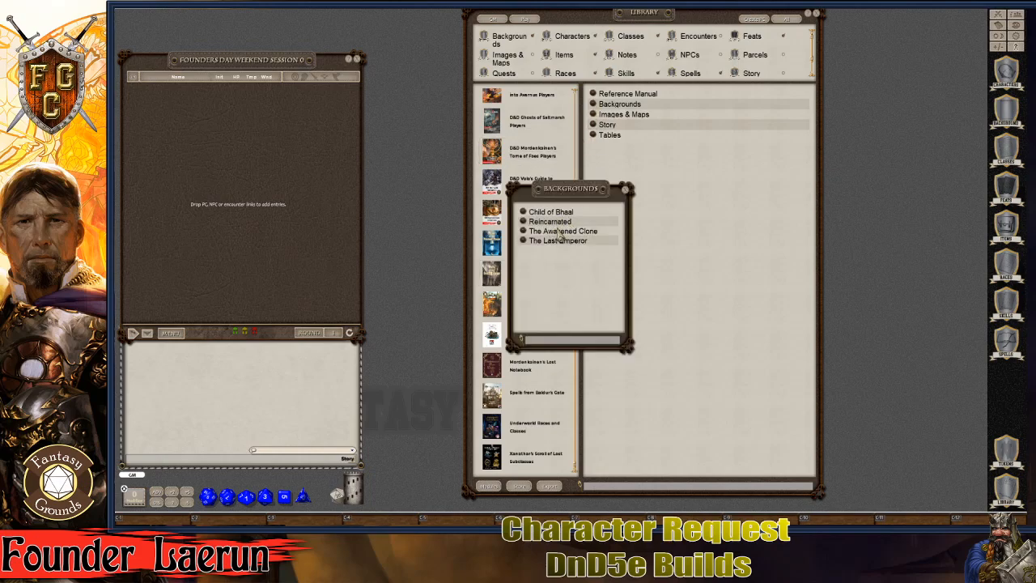
left_click(624, 191)
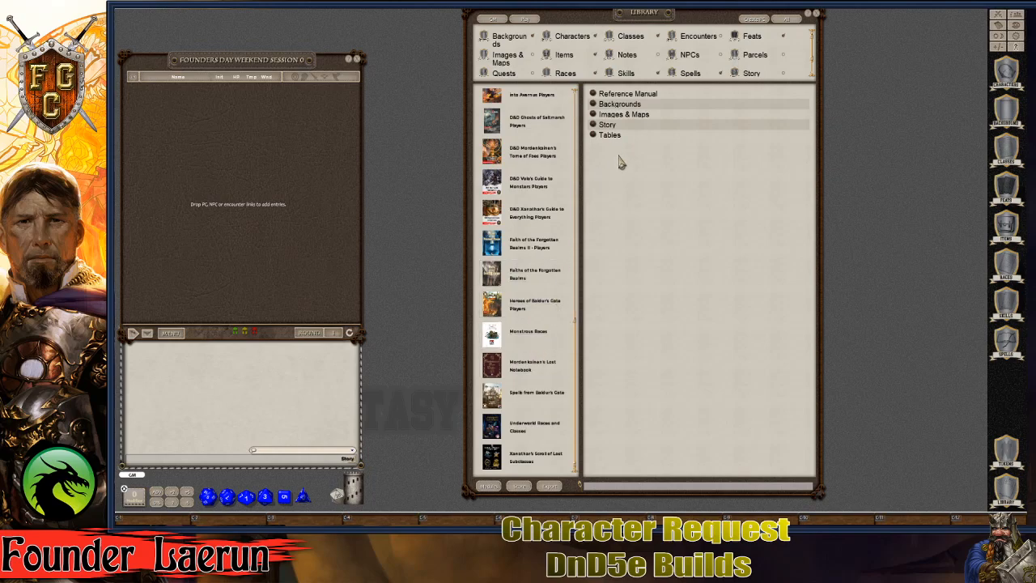
Step: Open the reference manual of the Monstrous Races module, expand its Monstrous Races chapter, and look through the title page
scroll(530, 366, "up", 2)
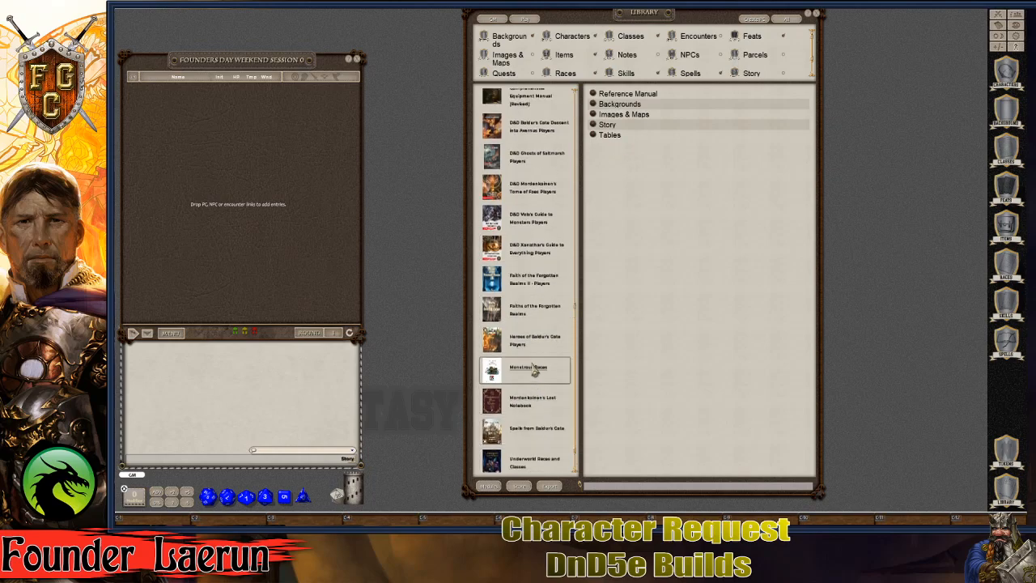
scroll(534, 368, "down", 2)
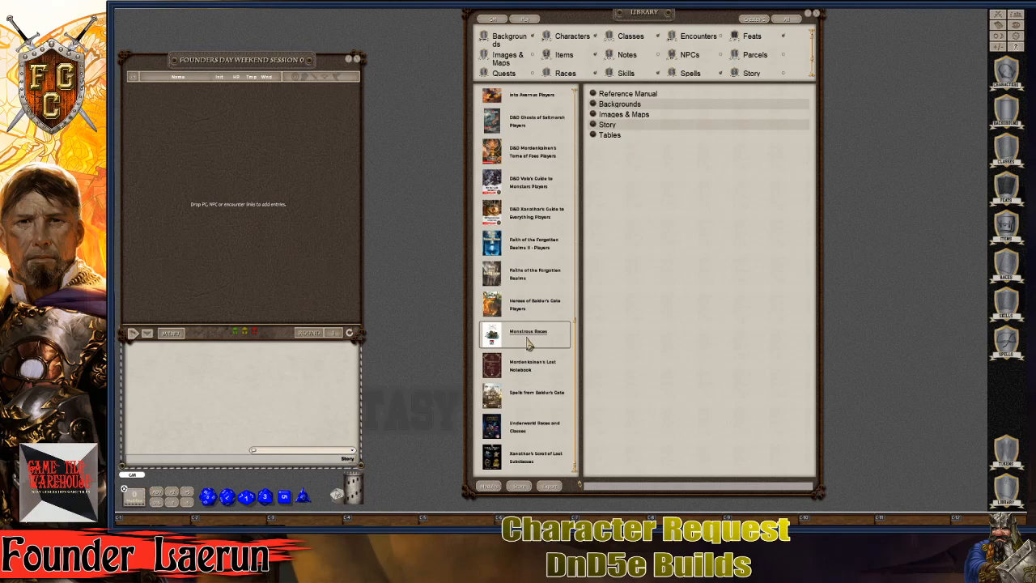
left_click(530, 342)
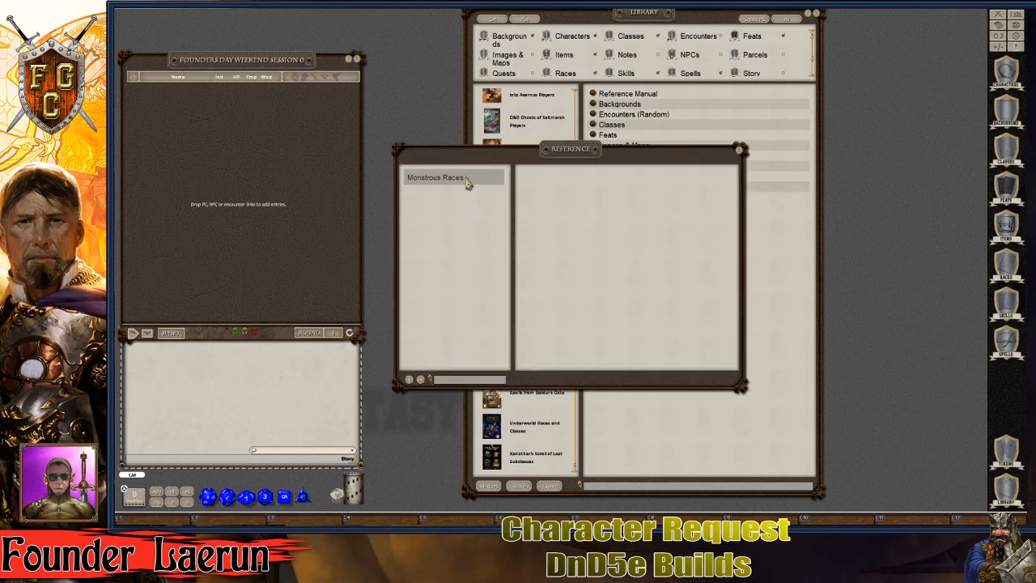
left_click(467, 180)
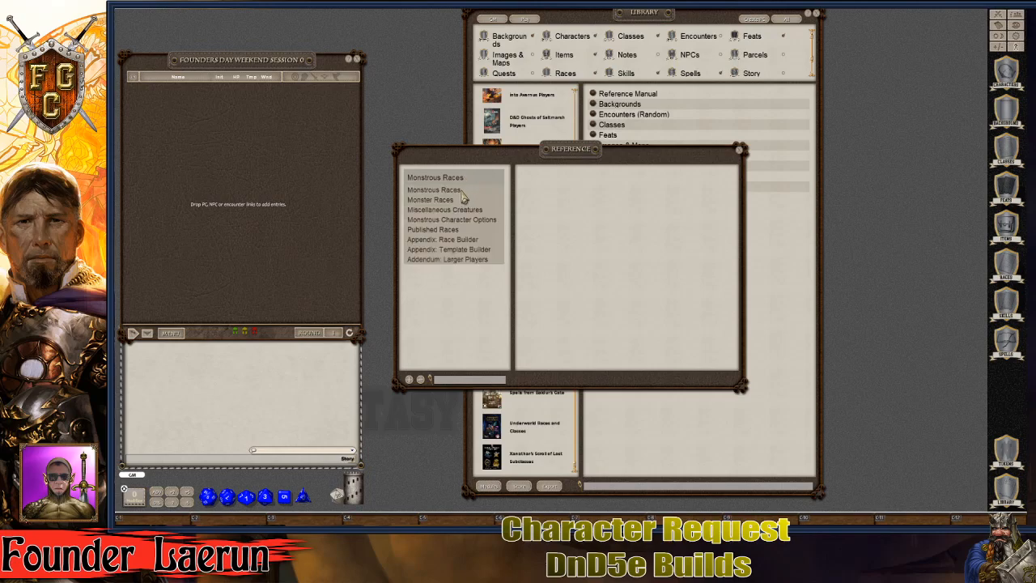
left_click(463, 191)
scroll(680, 265, "down", 4)
scroll(680, 266, "down", 8)
scroll(688, 319, "down", 3)
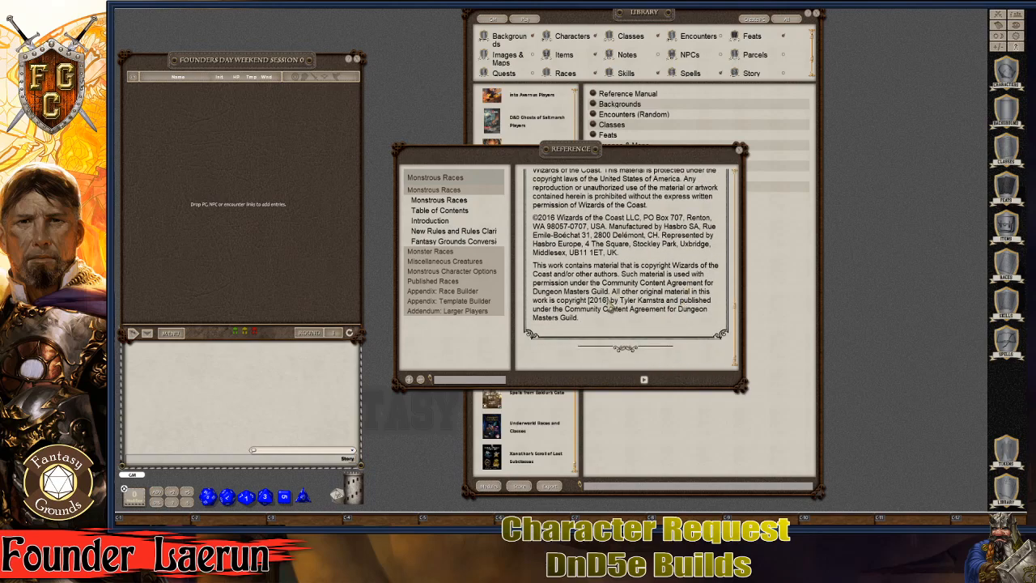
scroll(609, 314, "up", 10)
scroll(599, 303, "up", 3)
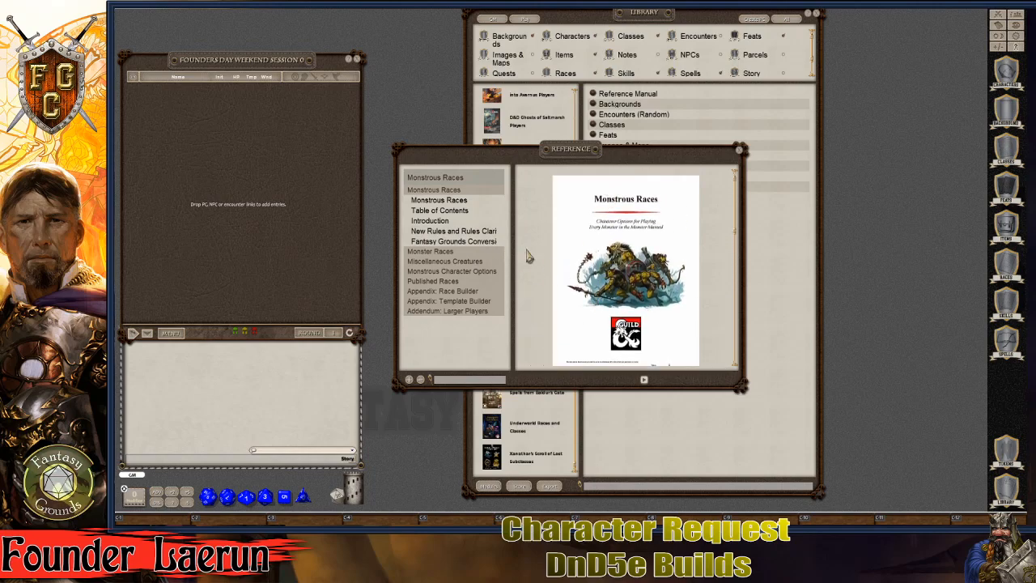
Step: Read the Introduction page of the Monstrous Races manual, including the How to Use This Document section
left_click(450, 222)
scroll(683, 300, "down", 4)
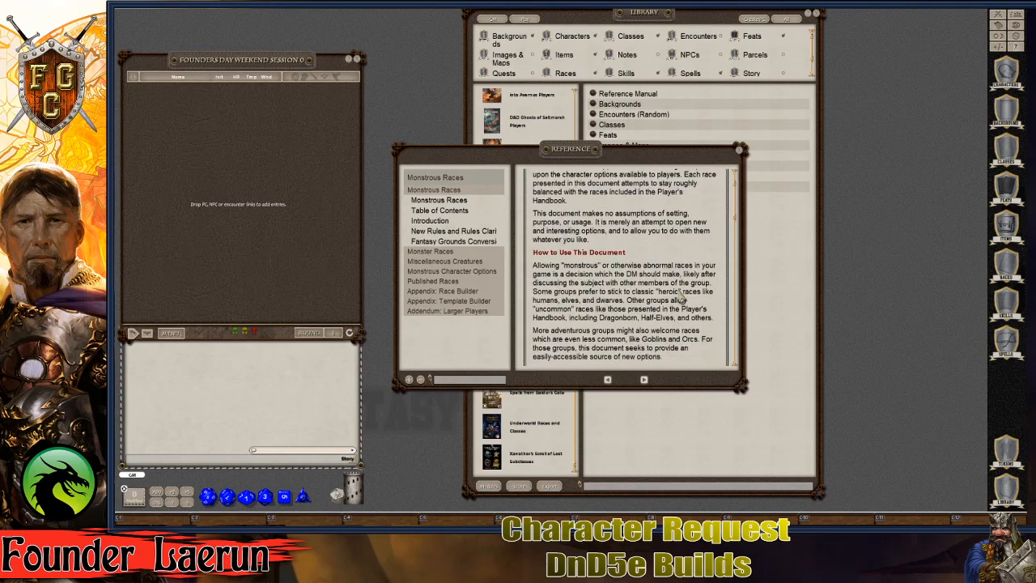
scroll(683, 299, "down", 3)
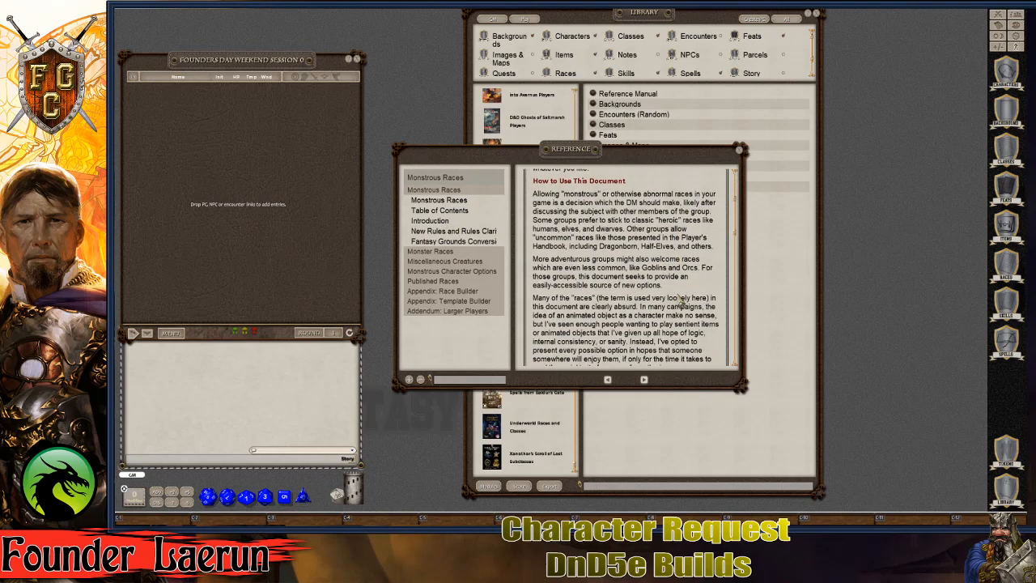
Step: Expand the Monster Races chapter, and reposition and enlarge the reference window to show more of its list
left_click(453, 252)
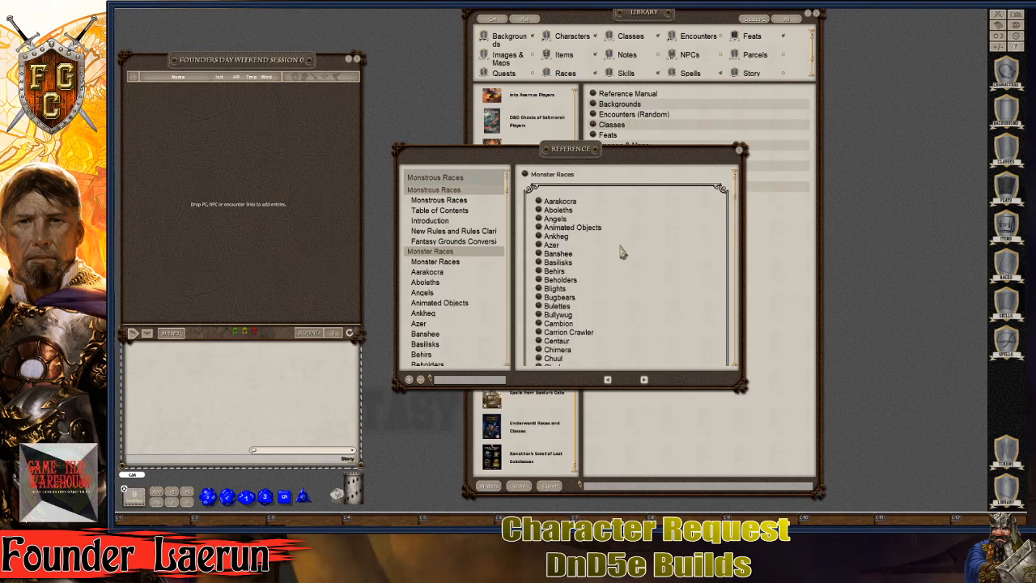
left_click_drag(575, 161, 603, 56)
left_click_drag(769, 280, 834, 481)
Step: Examine the Monster Races list through to its last entries, and go back up to the races starting with C to H
scroll(616, 329, "down", 2)
scroll(616, 329, "down", 9)
scroll(613, 387, "down", 3)
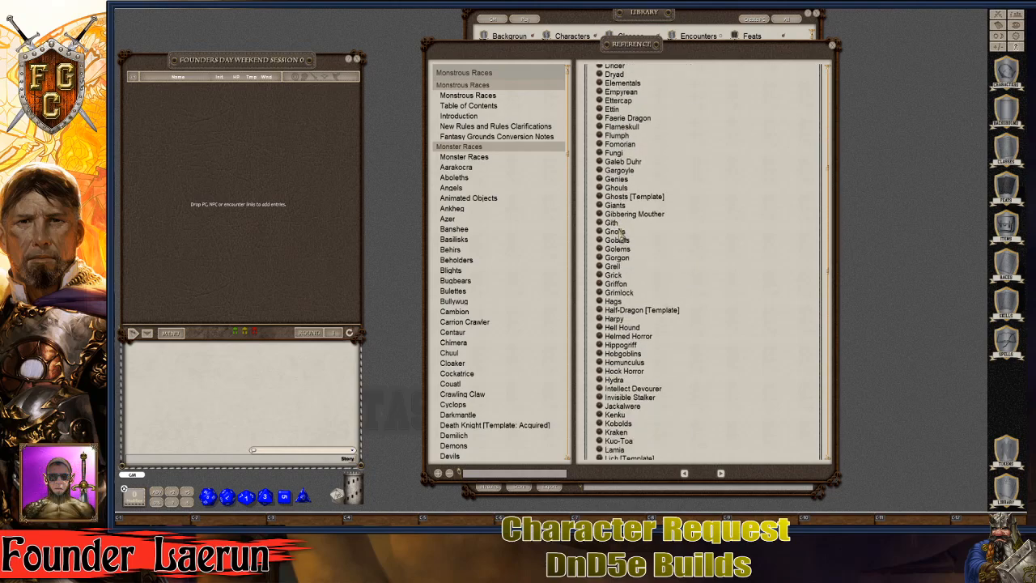
scroll(676, 356, "down", 7)
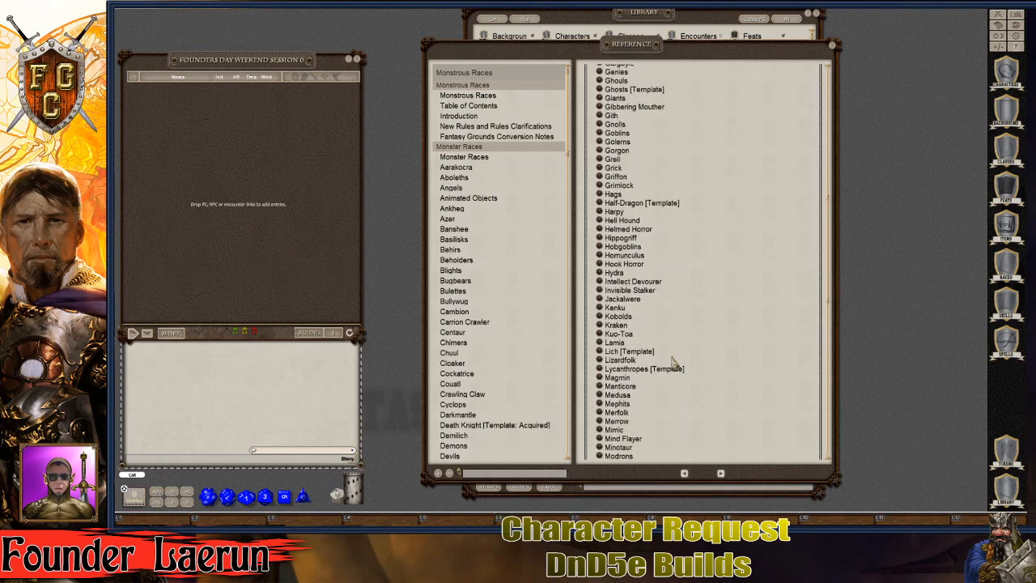
scroll(675, 376, "down", 3)
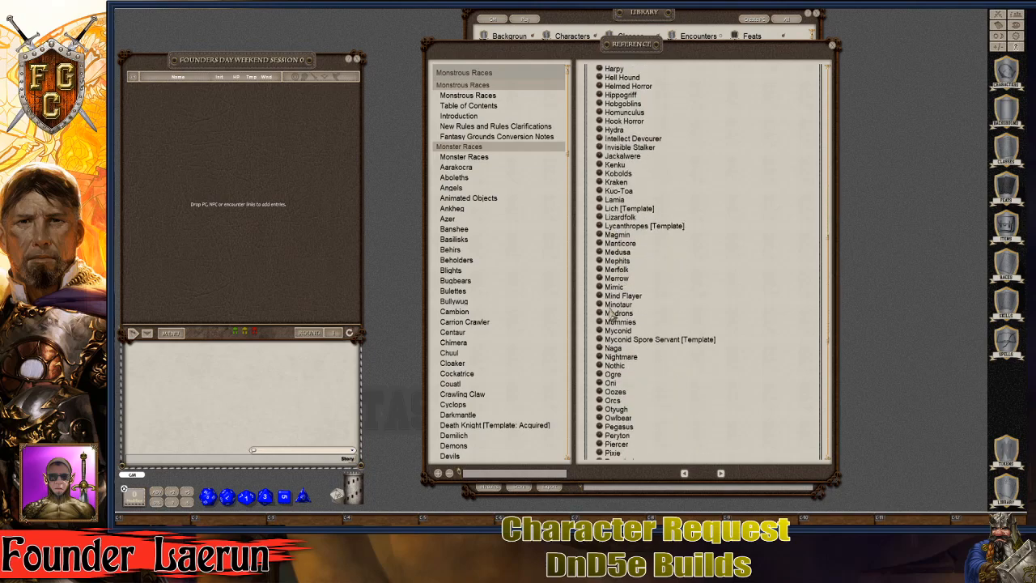
scroll(611, 313, "down", 1)
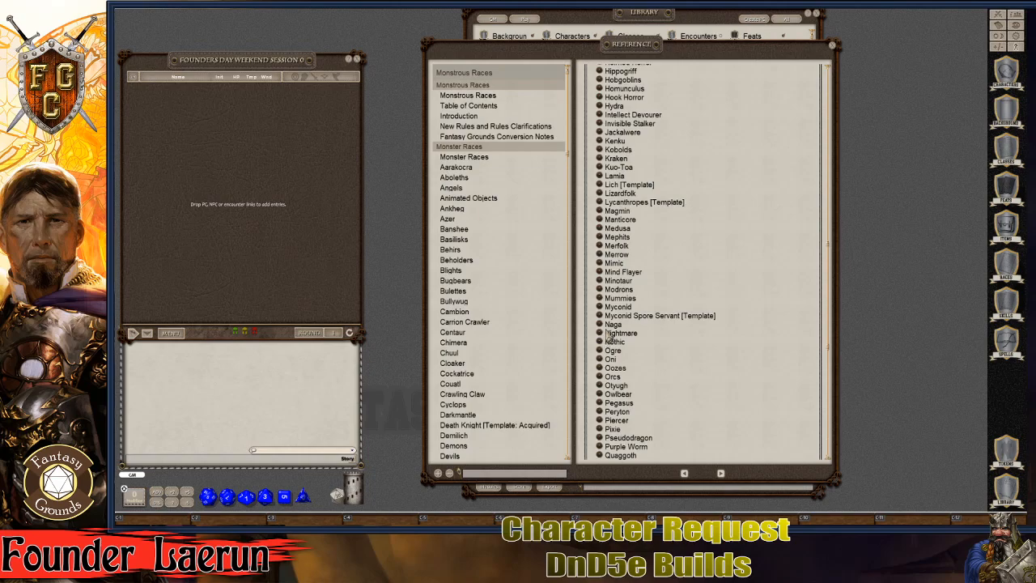
scroll(613, 335, "down", 1)
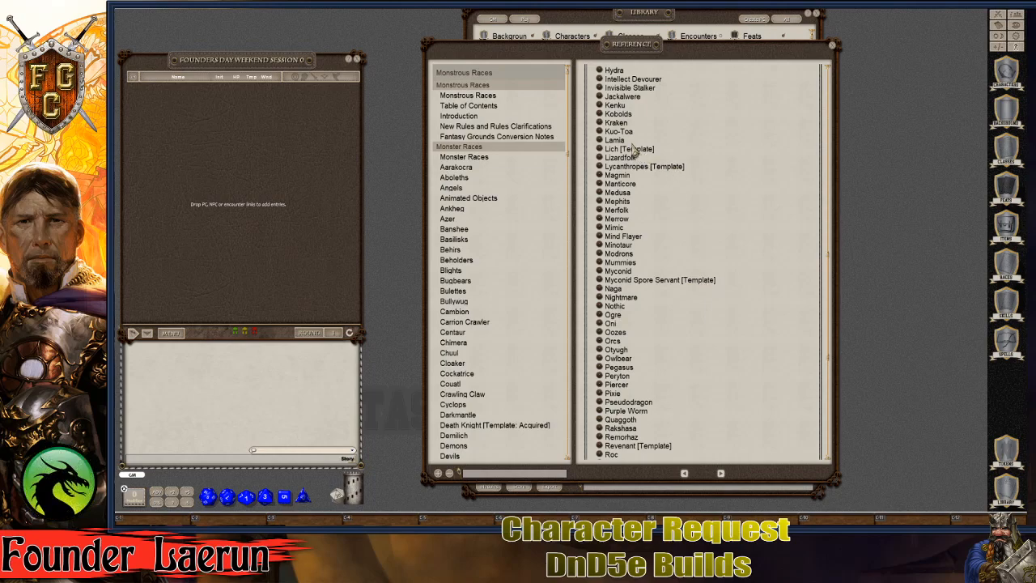
scroll(677, 360, "down", 5)
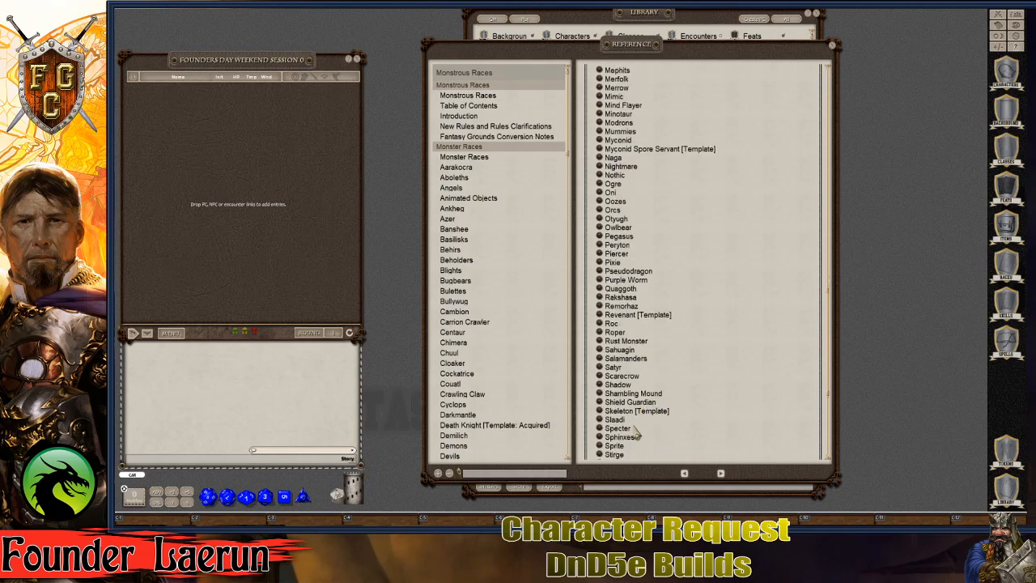
scroll(643, 417, "down", 7)
scroll(654, 427, "down", 2)
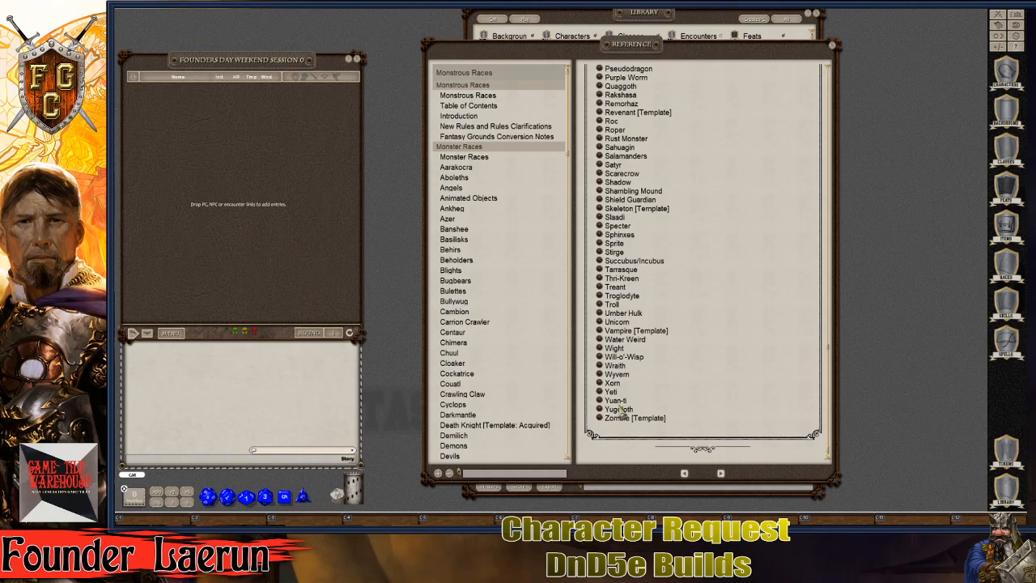
scroll(638, 381, "up", 8)
scroll(645, 303, "up", 7)
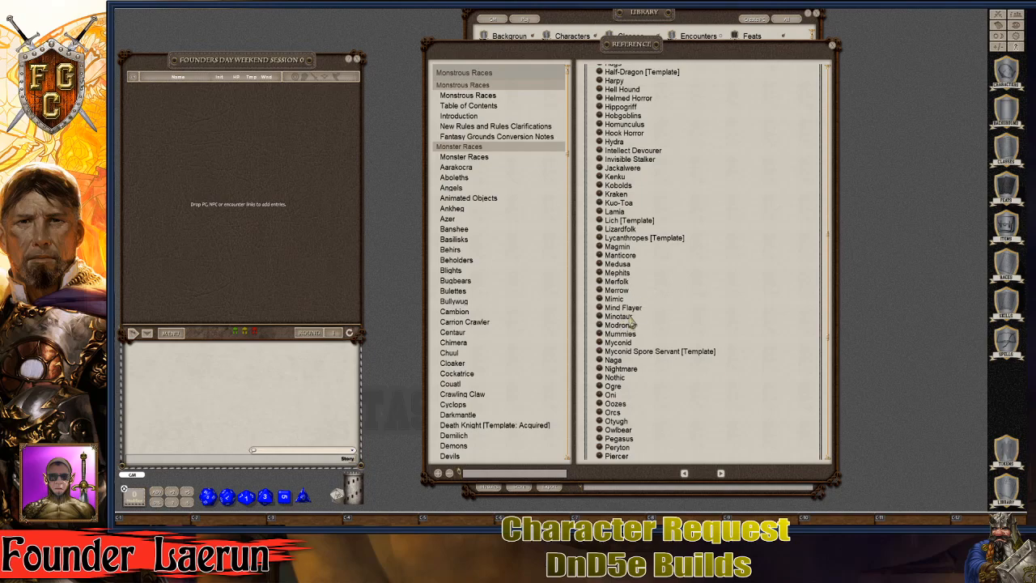
scroll(632, 322, "up", 1)
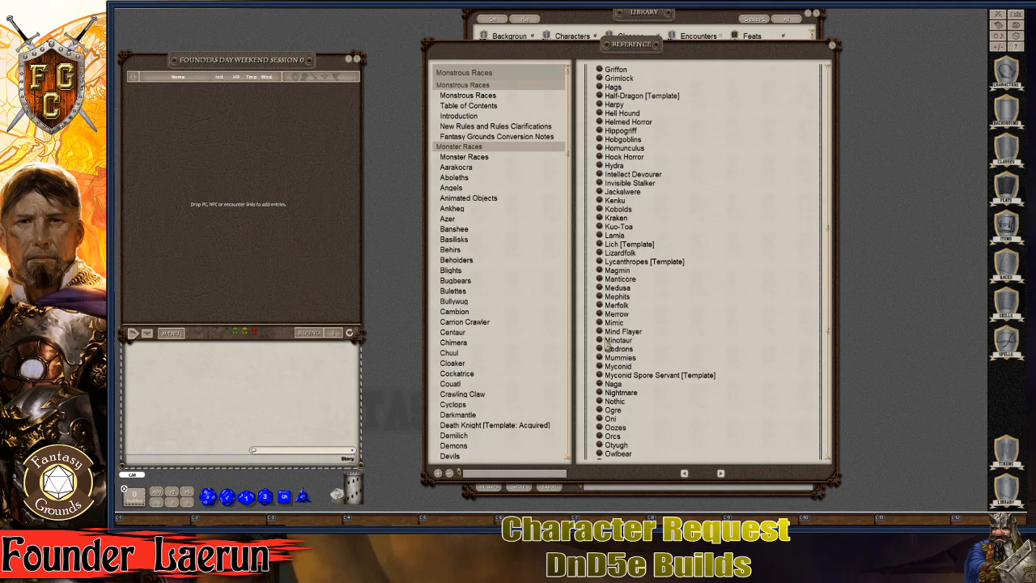
scroll(684, 298, "up", 6)
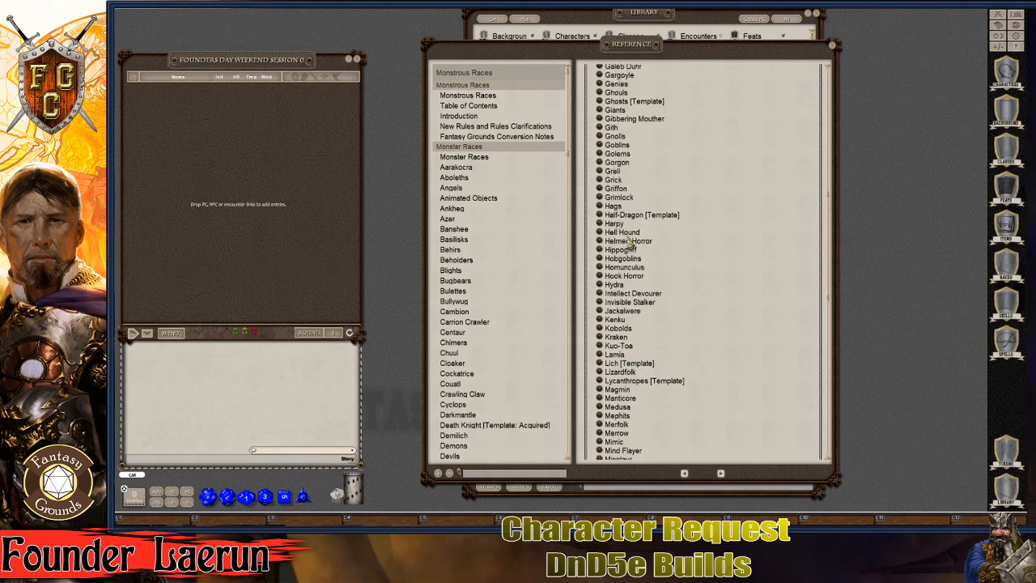
scroll(622, 229, "up", 7)
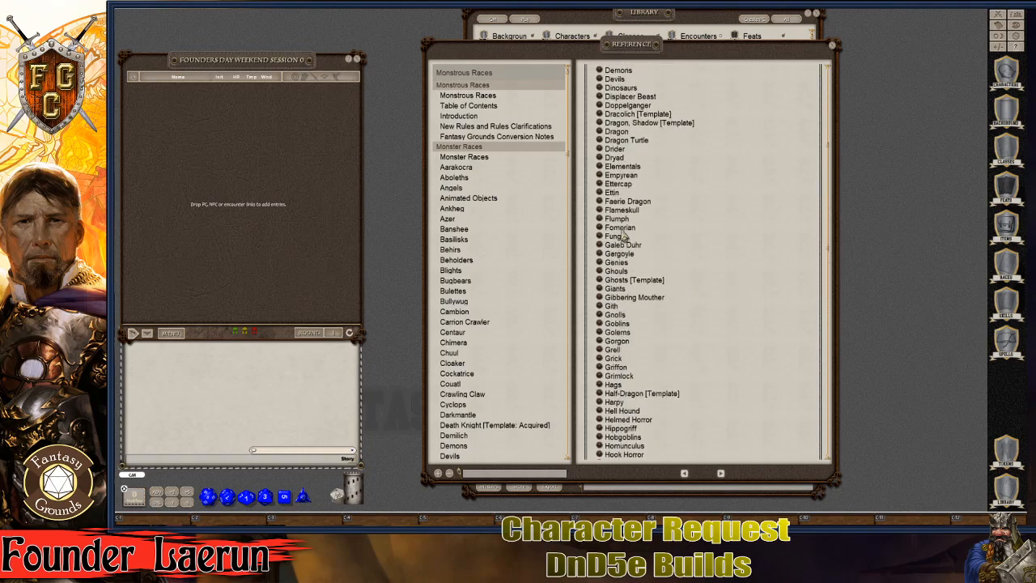
scroll(622, 235, "up", 1)
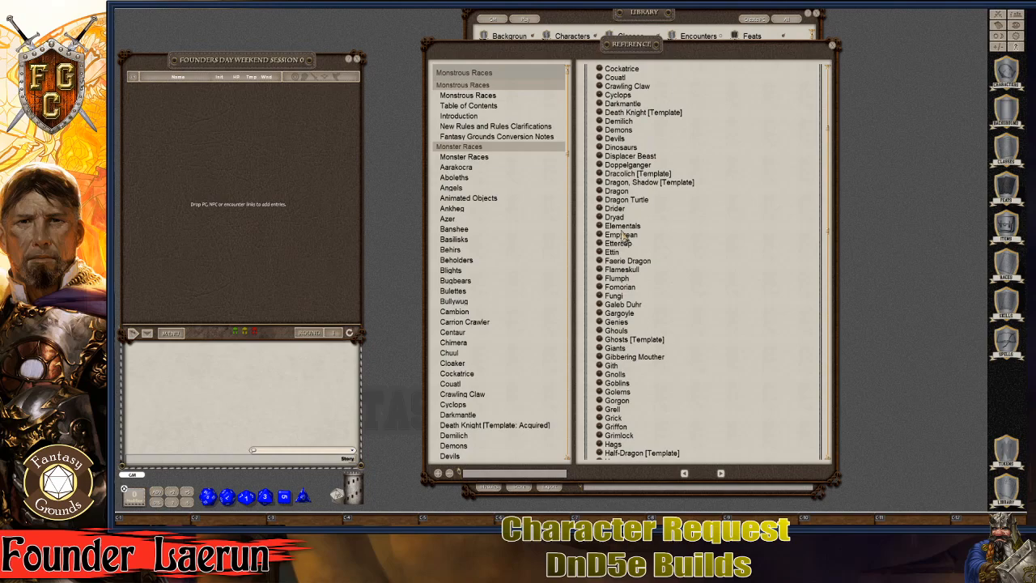
Step: Open the Ettin entry from the monster list, read its racial traits, and close it
left_click(603, 253)
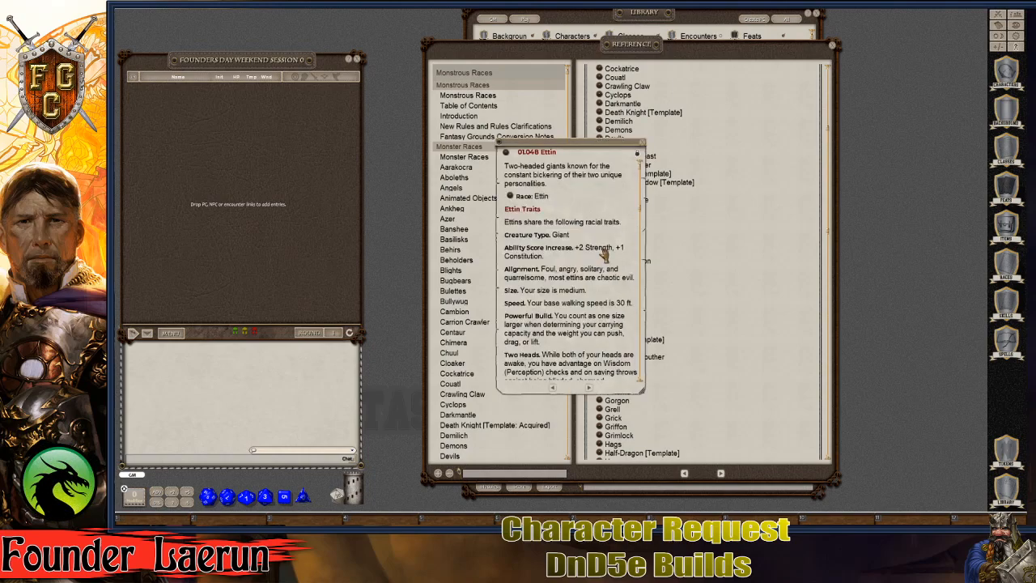
scroll(584, 279, "down", 7)
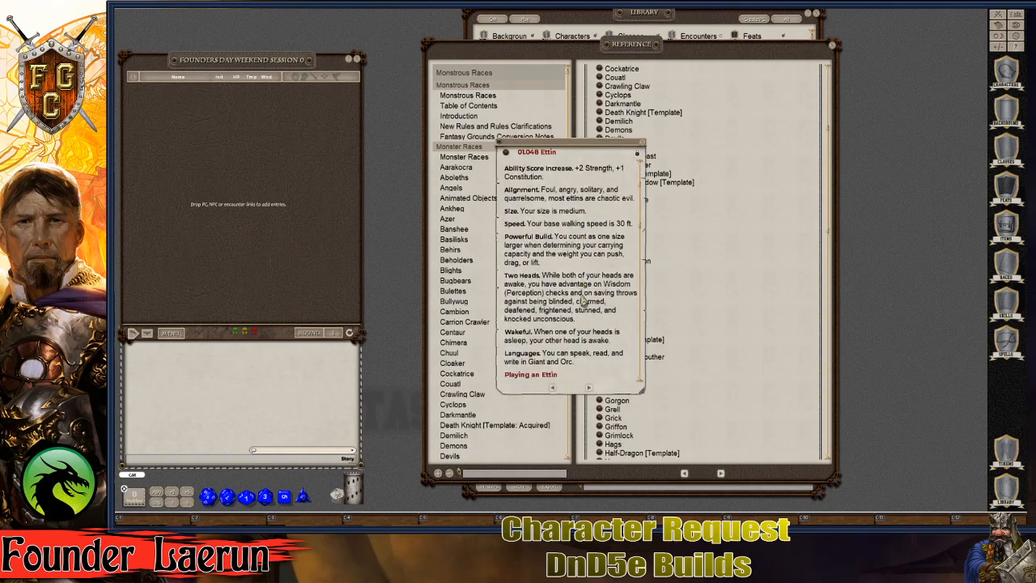
scroll(625, 166, "up", 6)
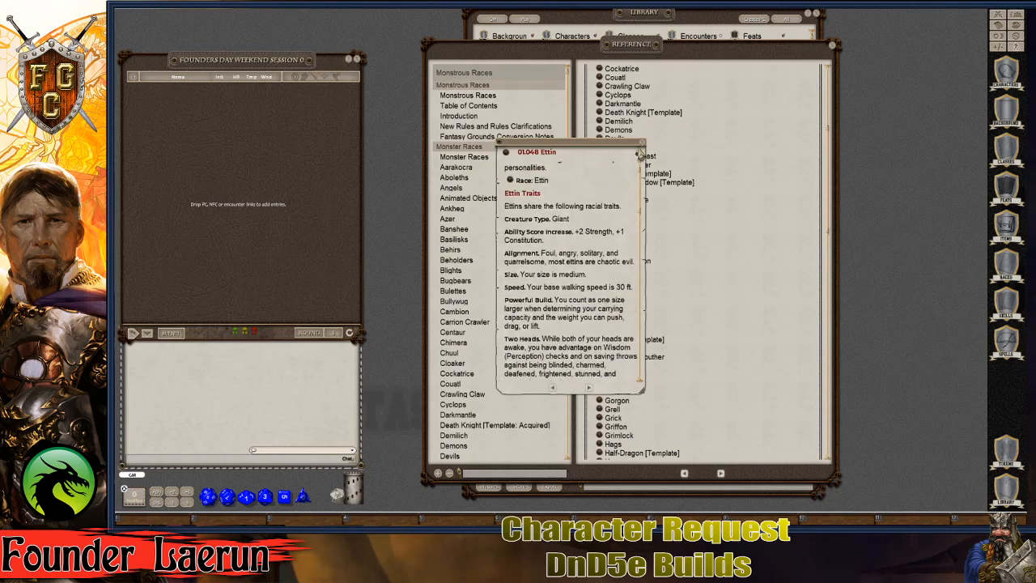
left_click(640, 149)
Step: Find Satyr in the Monster Races list and open its entry
scroll(667, 202, "up", 3)
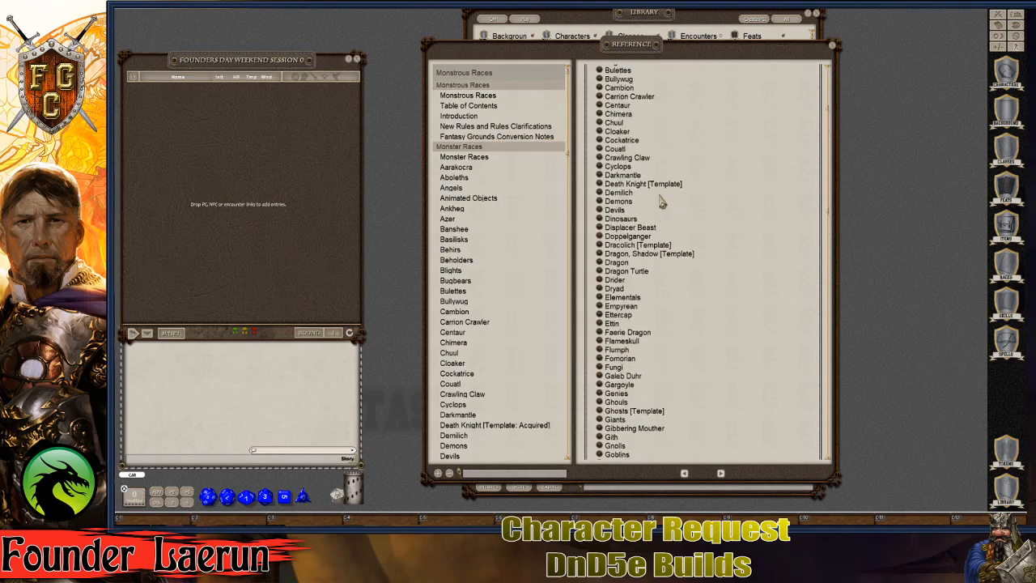
scroll(647, 324, "down", 8)
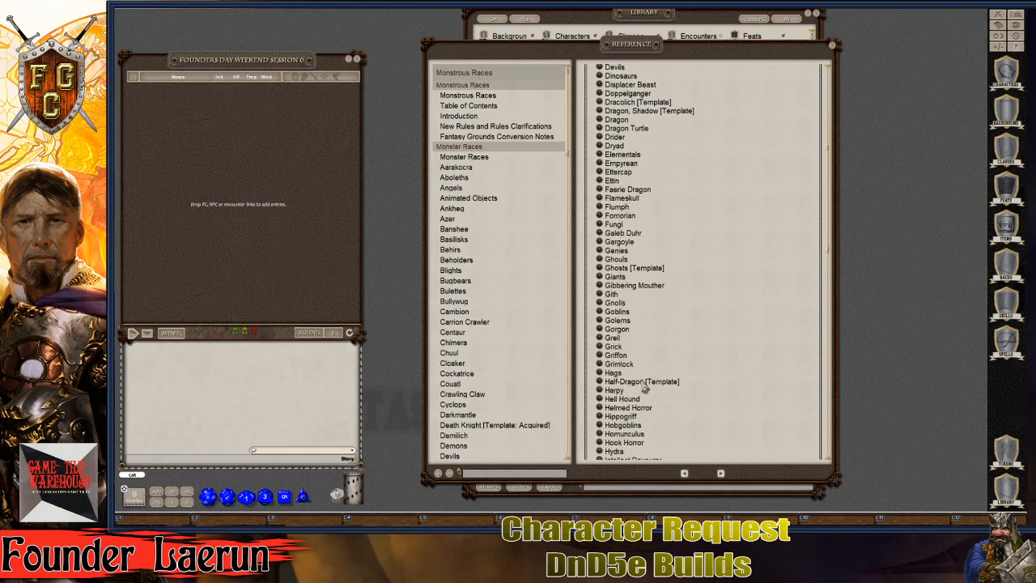
scroll(647, 396, "down", 12)
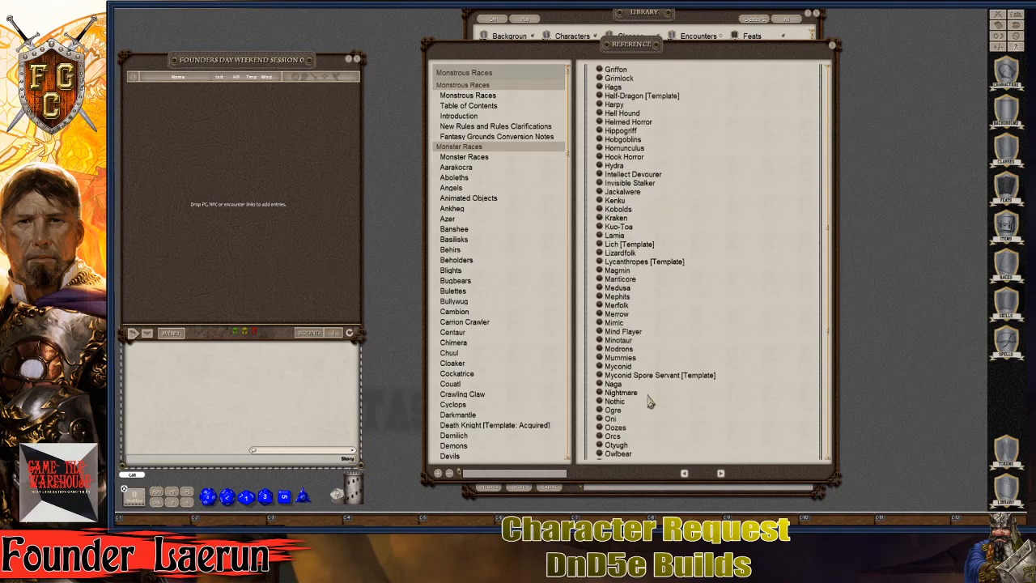
scroll(650, 403, "down", 5)
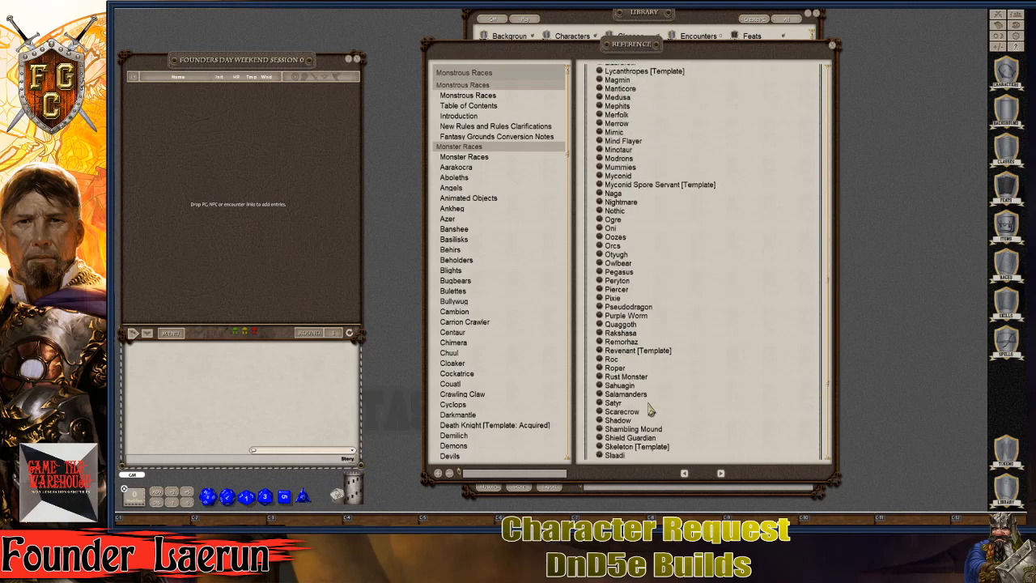
scroll(650, 411, "down", 1)
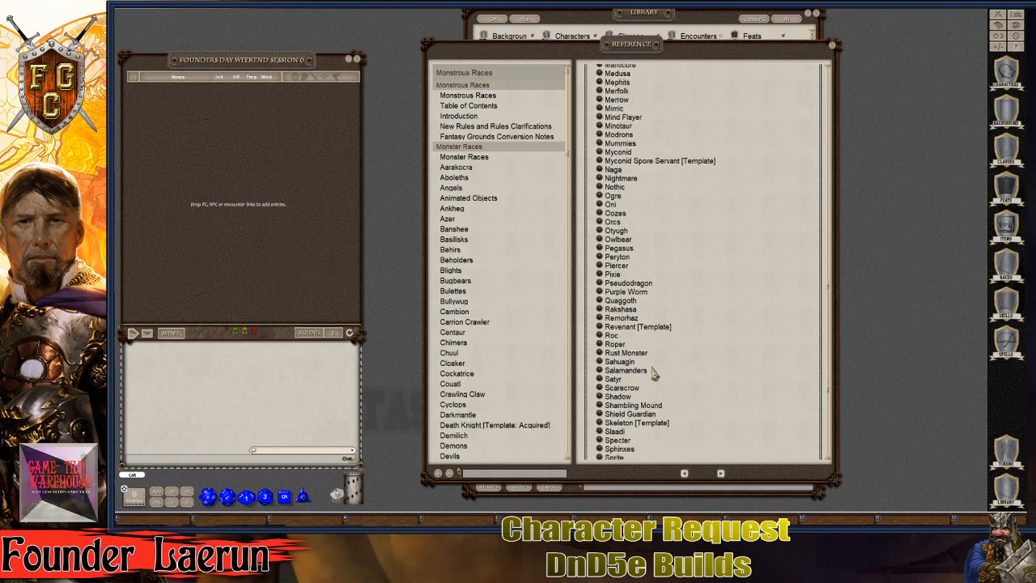
left_click(610, 381)
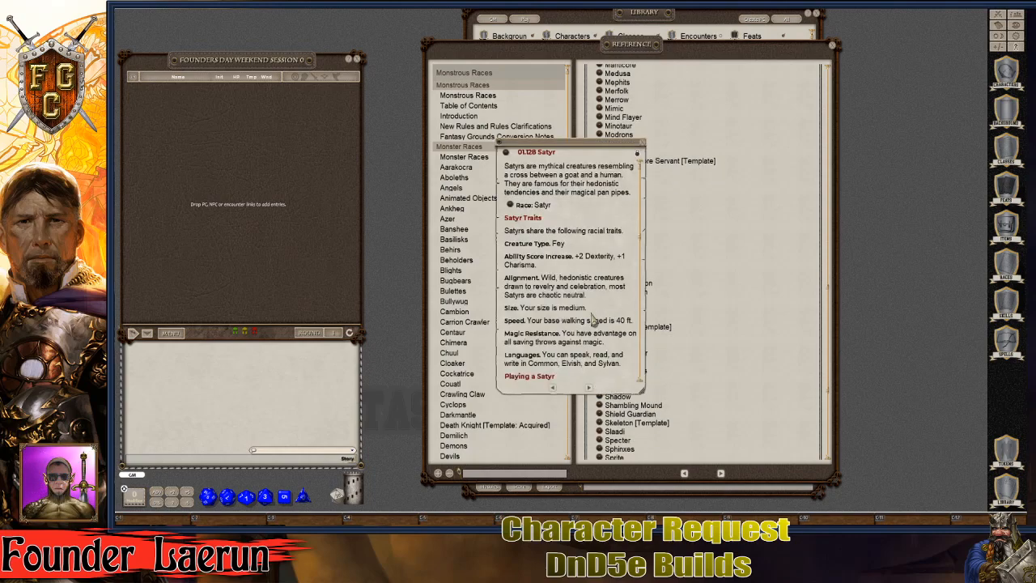
Step: Close the reference manual, move and lengthen the Satyr entry window, and read the entry through its Design Notes
left_click(833, 49)
left_click_drag(585, 148, 720, 123)
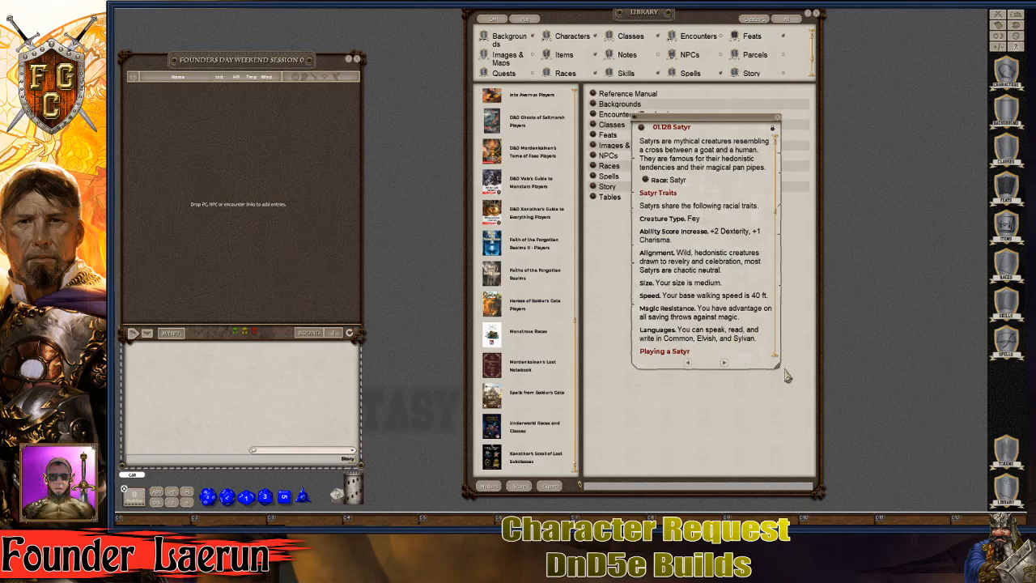
left_click_drag(775, 366, 775, 497)
scroll(726, 435, "down", 3)
scroll(726, 435, "down", 4)
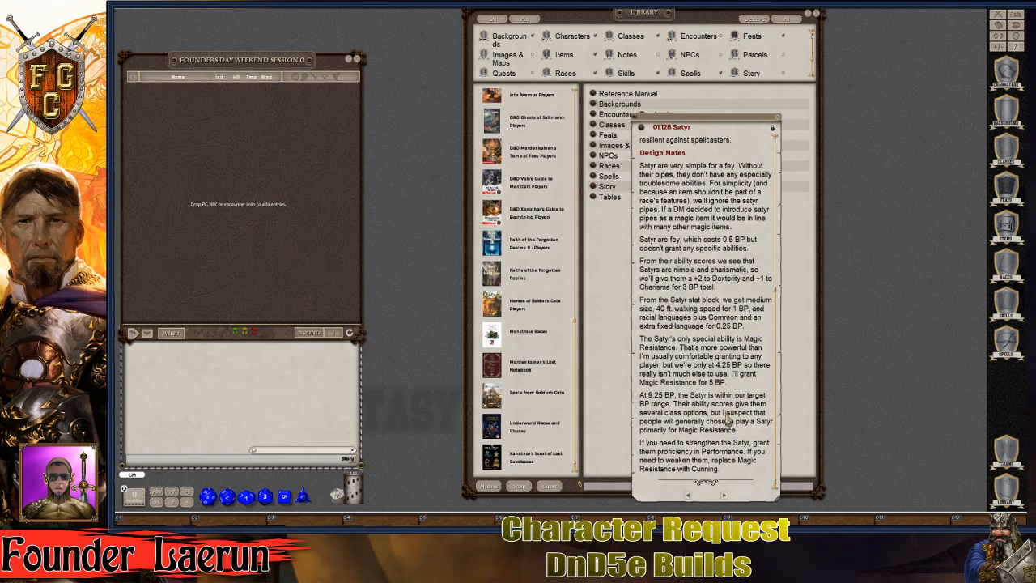
Step: Reread the Satyr traits from the start of the entry, and close both the entry and the Library
scroll(708, 393, "up", 7)
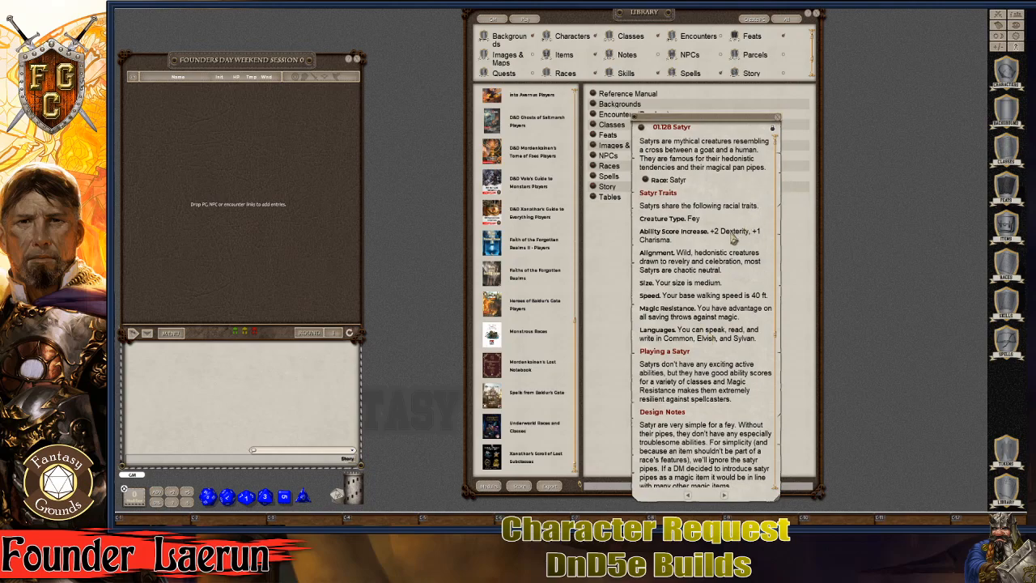
left_click(781, 121)
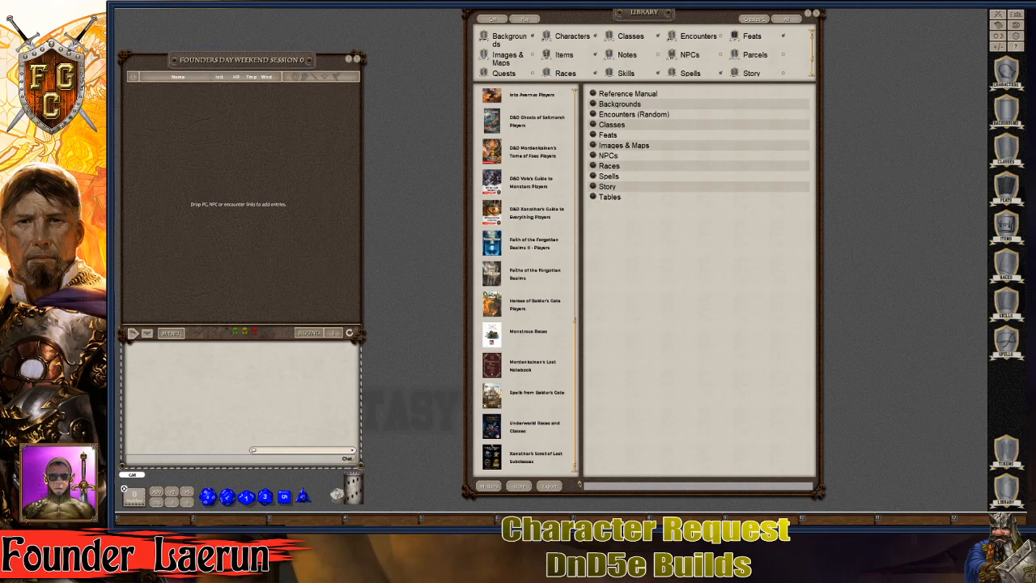
key("ctrl")
left_click(817, 14)
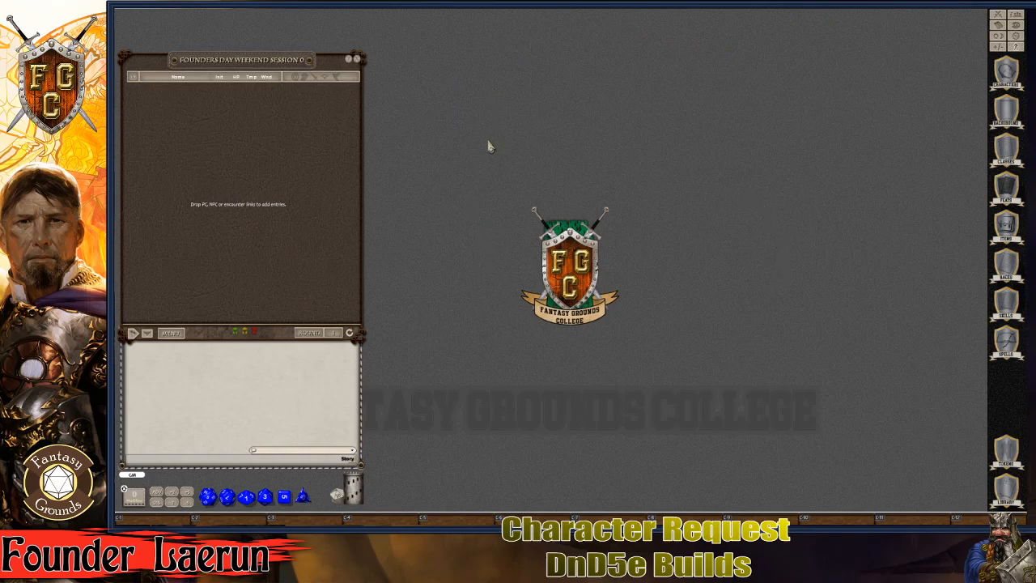
Step: Create a new blank character, close the character selection list, and move and lengthen the character sheet
left_click(1006, 77)
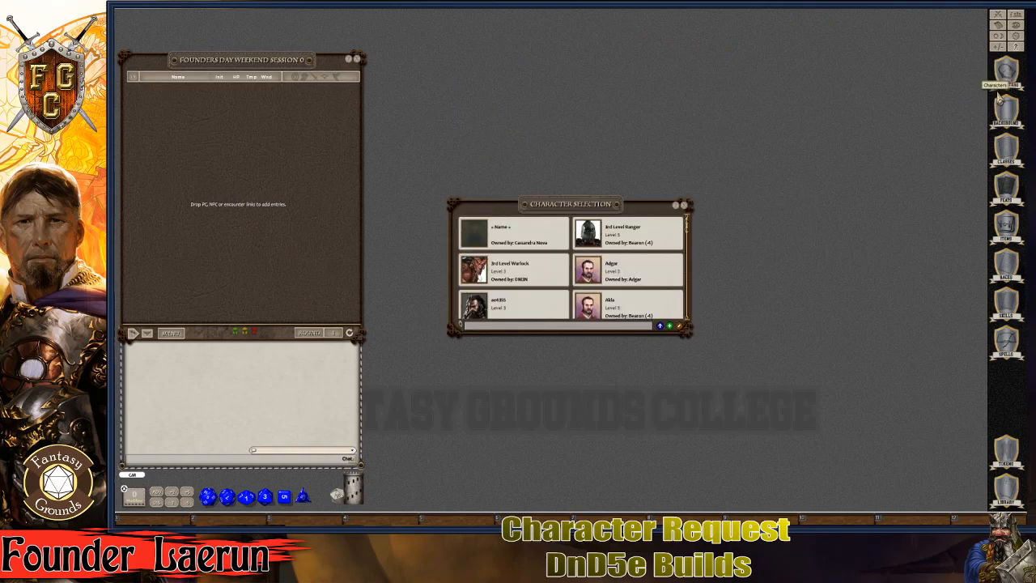
left_click_drag(578, 218, 723, 96)
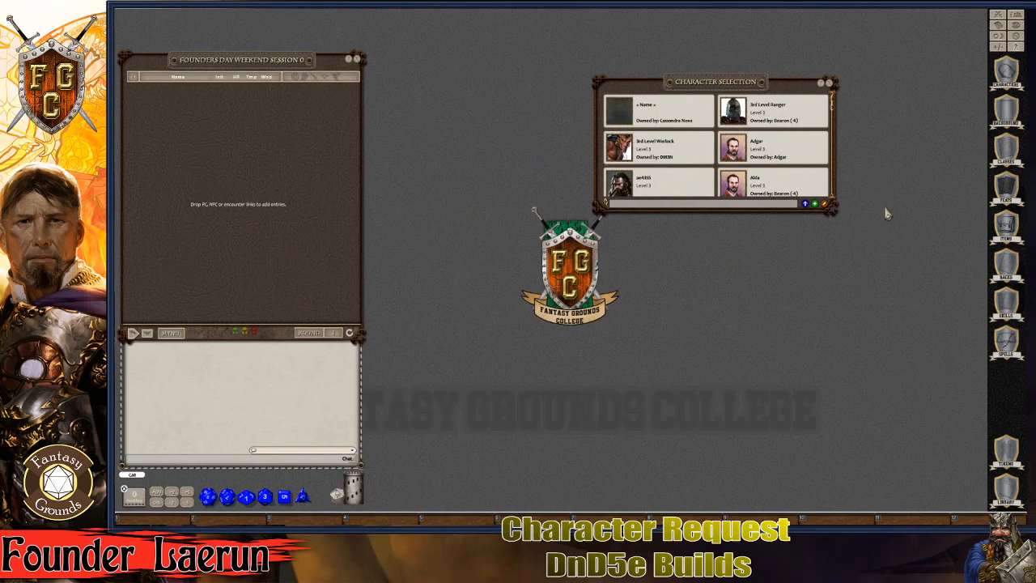
left_click(815, 204)
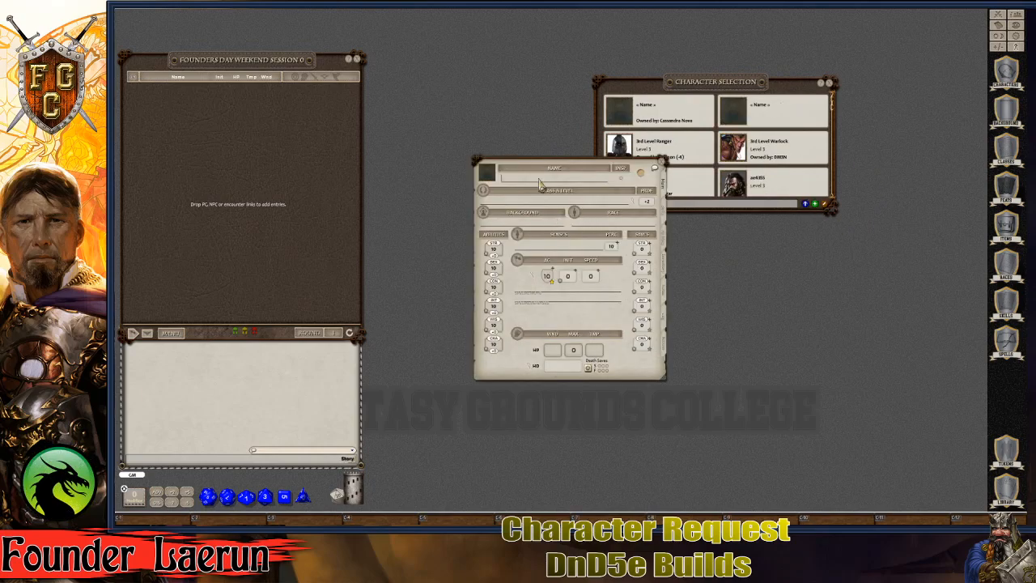
left_click(828, 83)
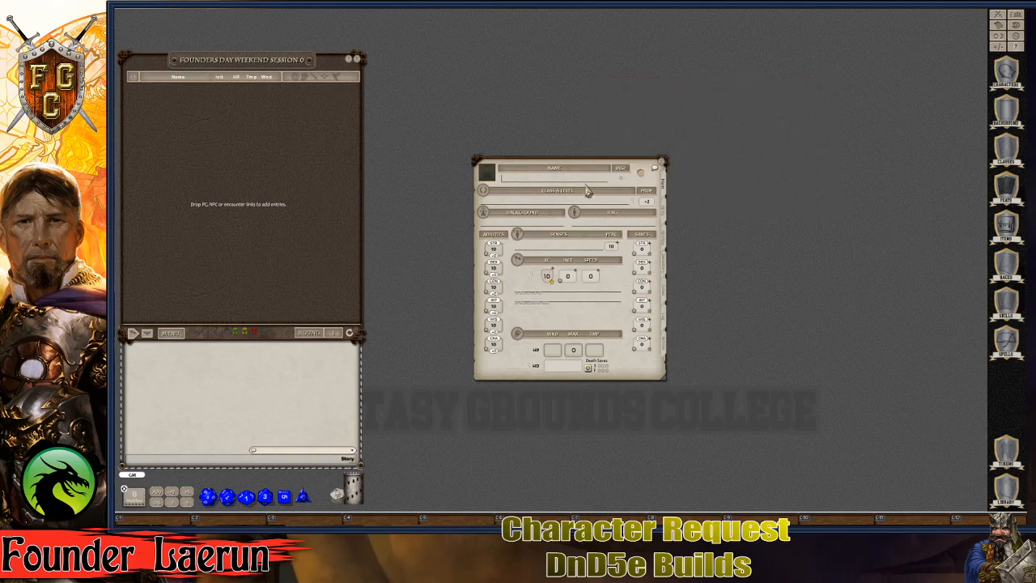
left_click_drag(564, 168, 457, 21)
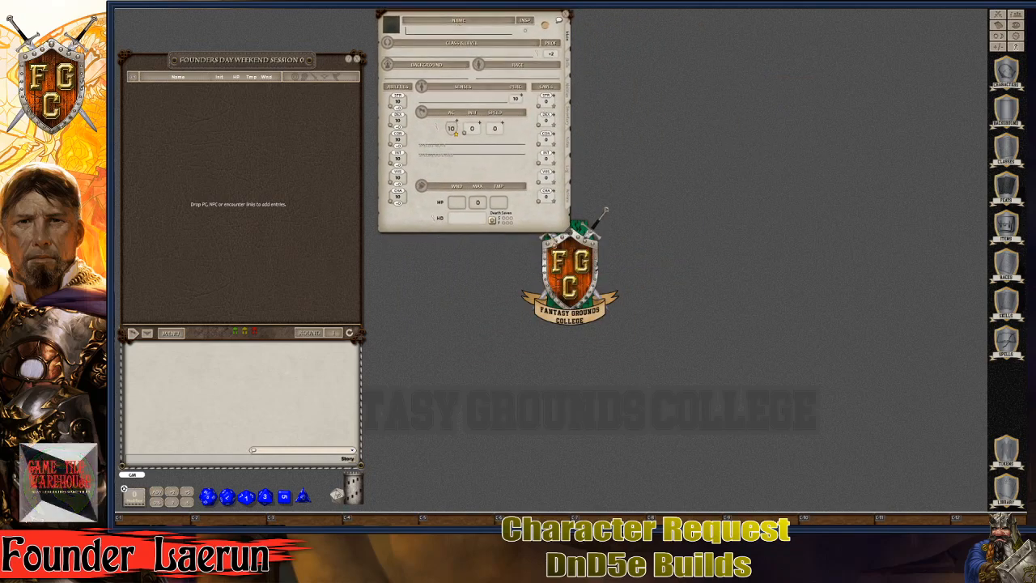
left_click_drag(569, 230, 570, 507)
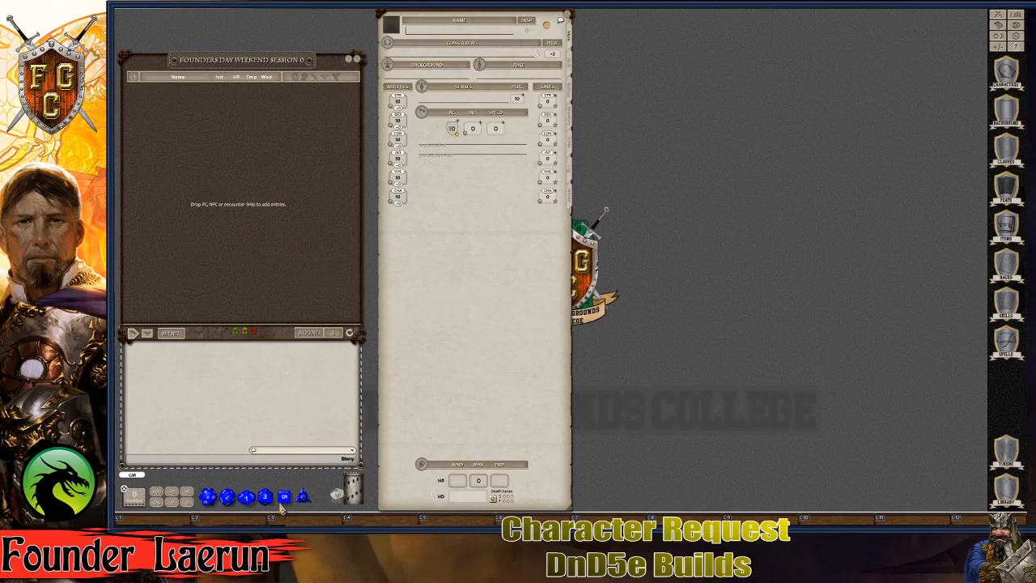
Step: Set up a roll of four d6 and store it in an empty hotkey slot
key("ctrl")
right_click(287, 499)
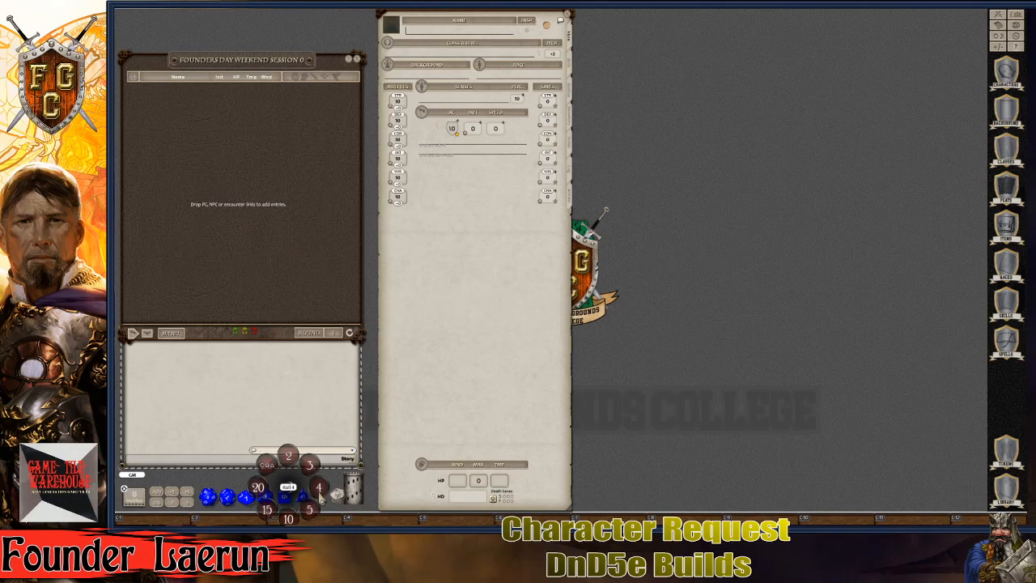
left_click(319, 486)
key("ctrl")
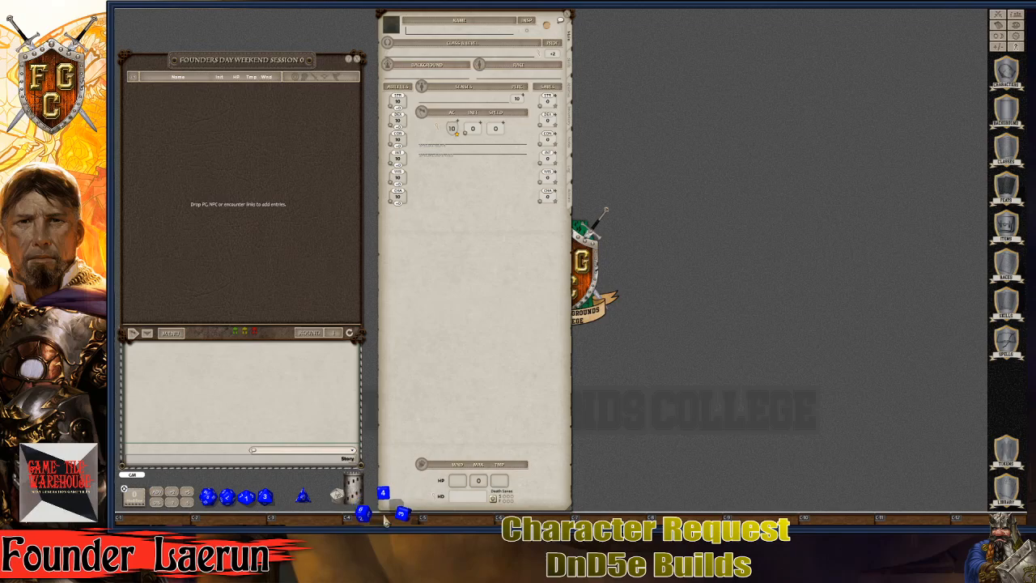
left_click(379, 523)
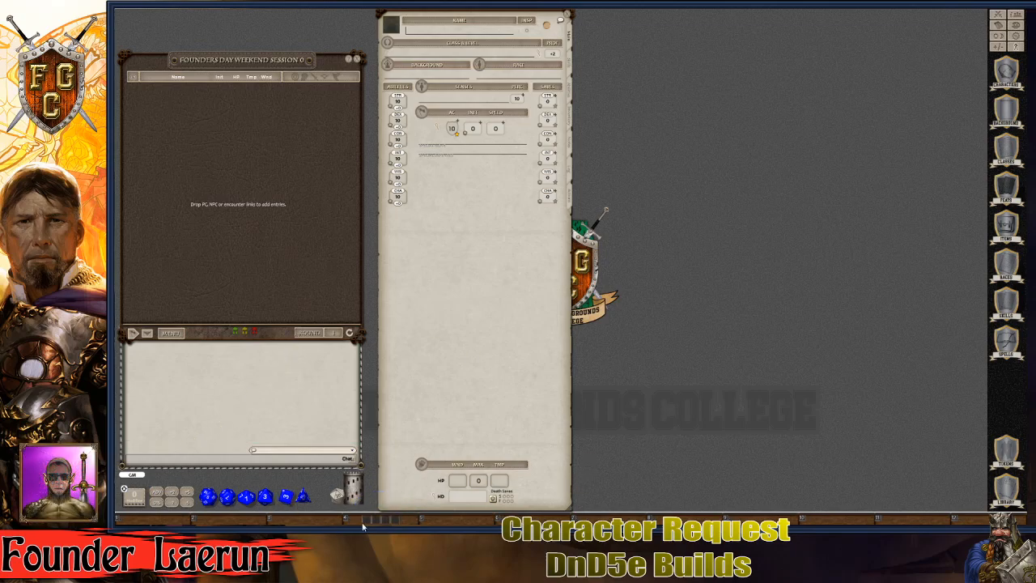
key("ctrl")
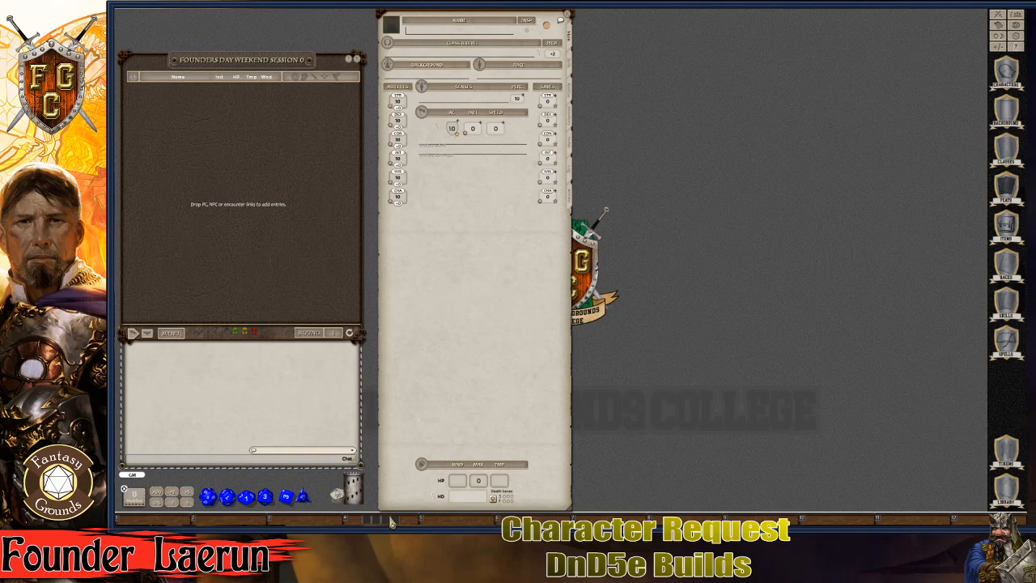
Step: Try restoring the application window and moving the stored dice roll to another hotkey slot
right_click(828, 190)
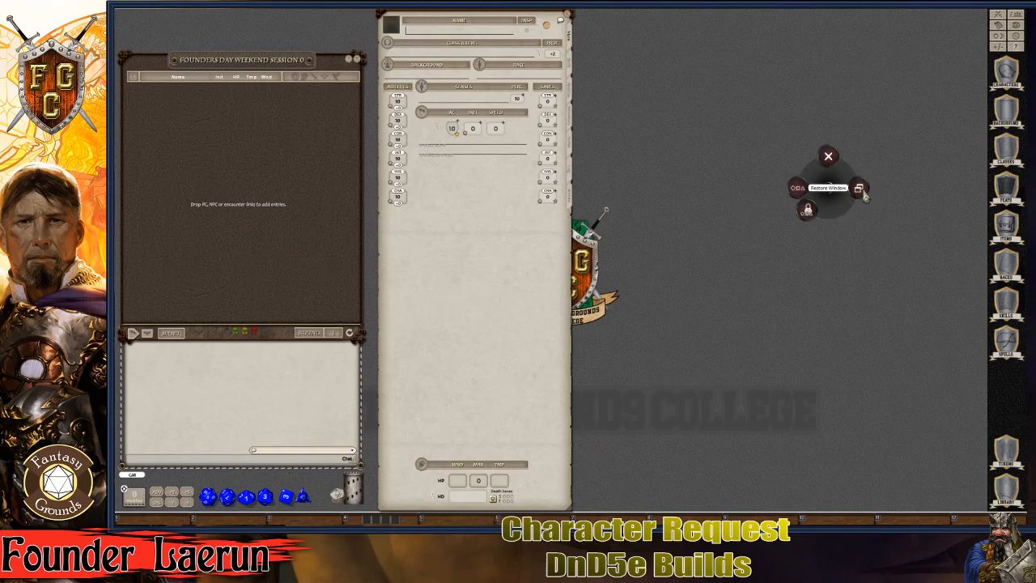
left_click(860, 190)
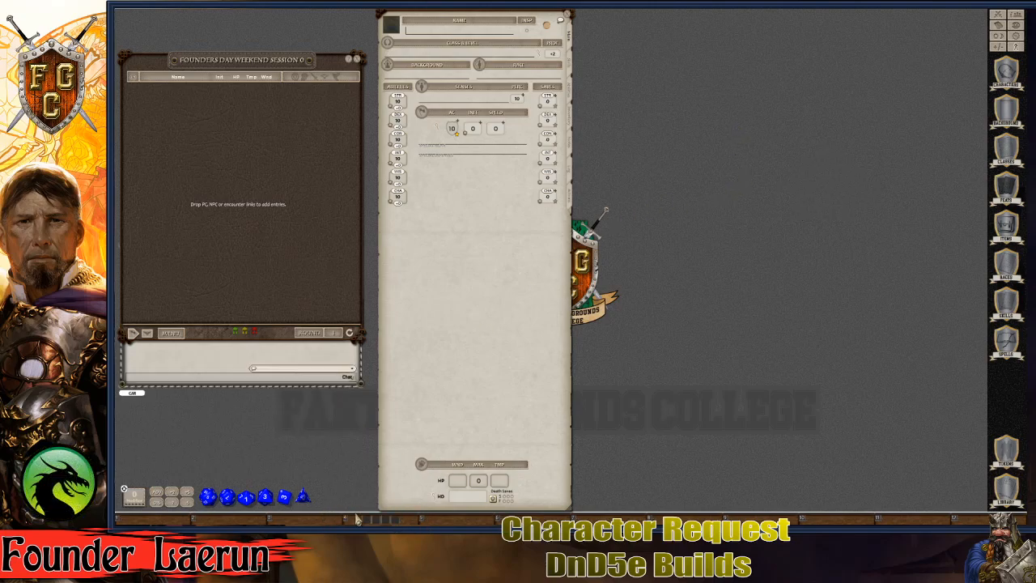
left_click_drag(373, 522, 240, 527)
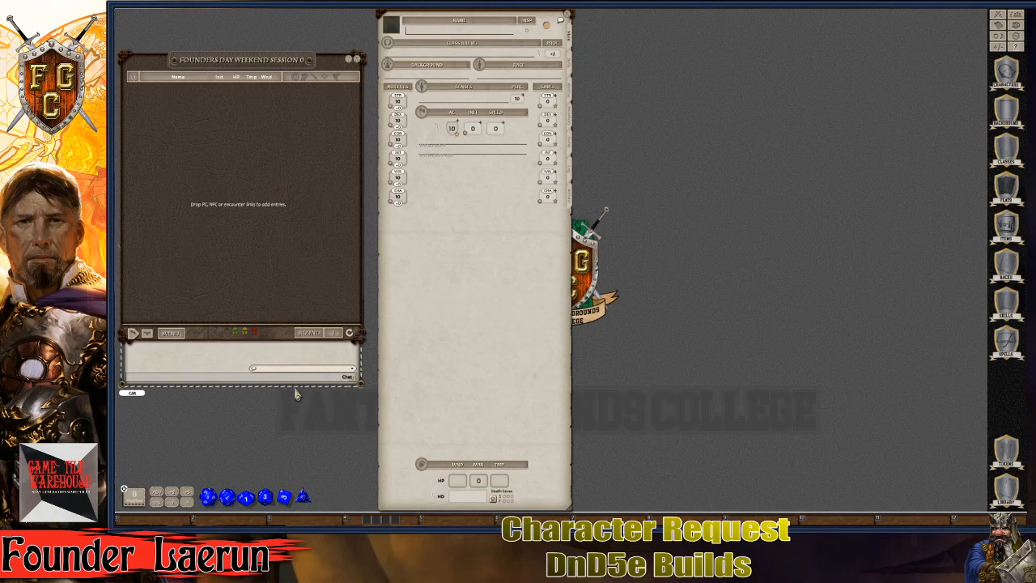
Step: Roll the stored four d6 six times into the chat, moving the combat tracker out of the way and closing it
left_click(365, 526)
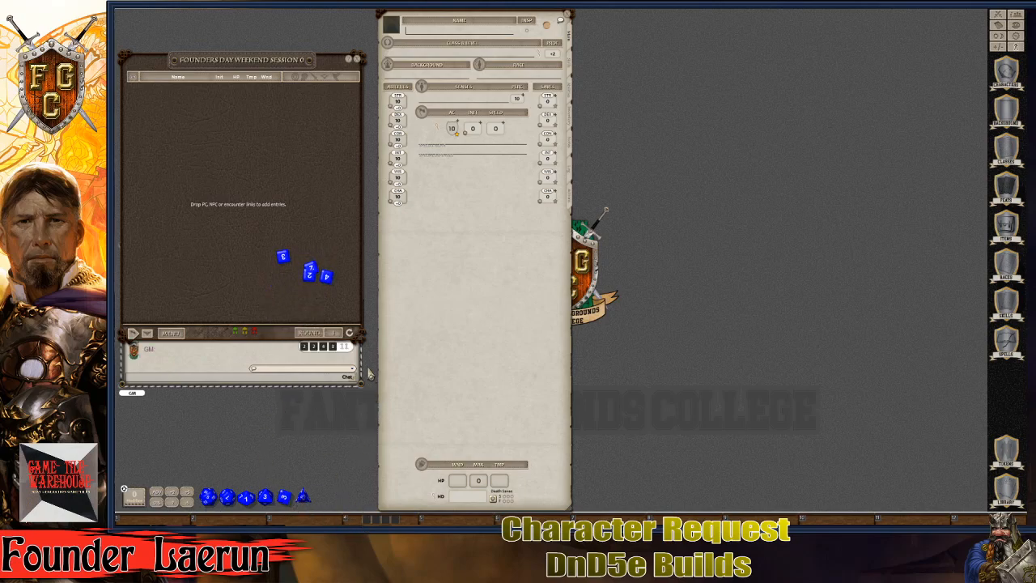
left_click_drag(330, 294, 330, 271)
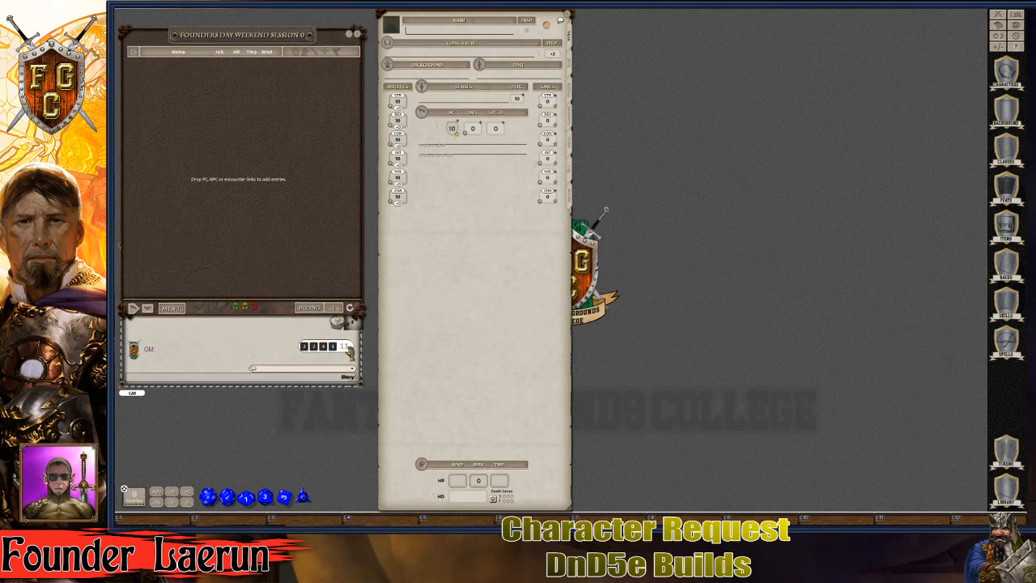
left_click(366, 520)
left_click(366, 521)
left_click(367, 520)
left_click(367, 520)
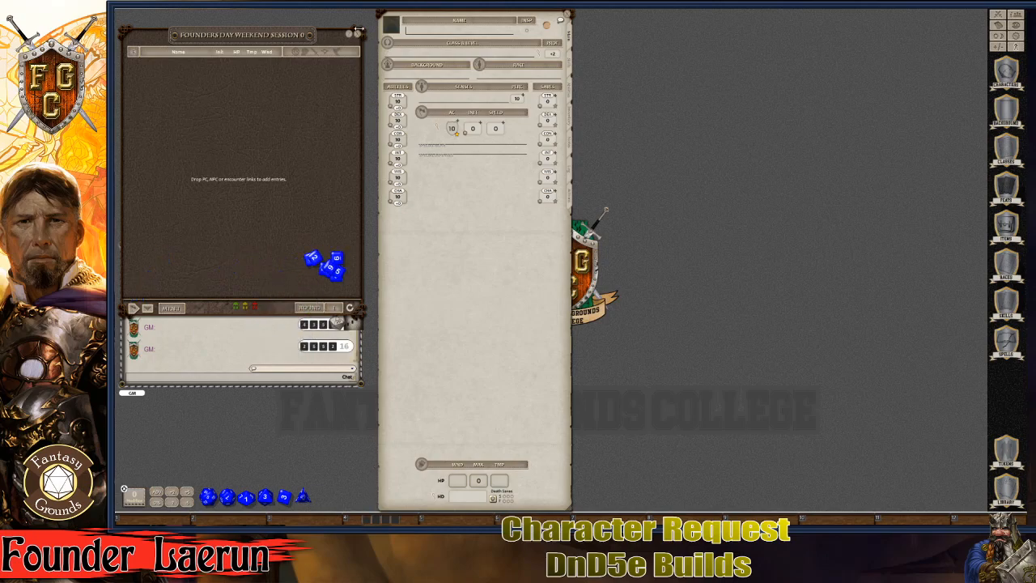
left_click(358, 34)
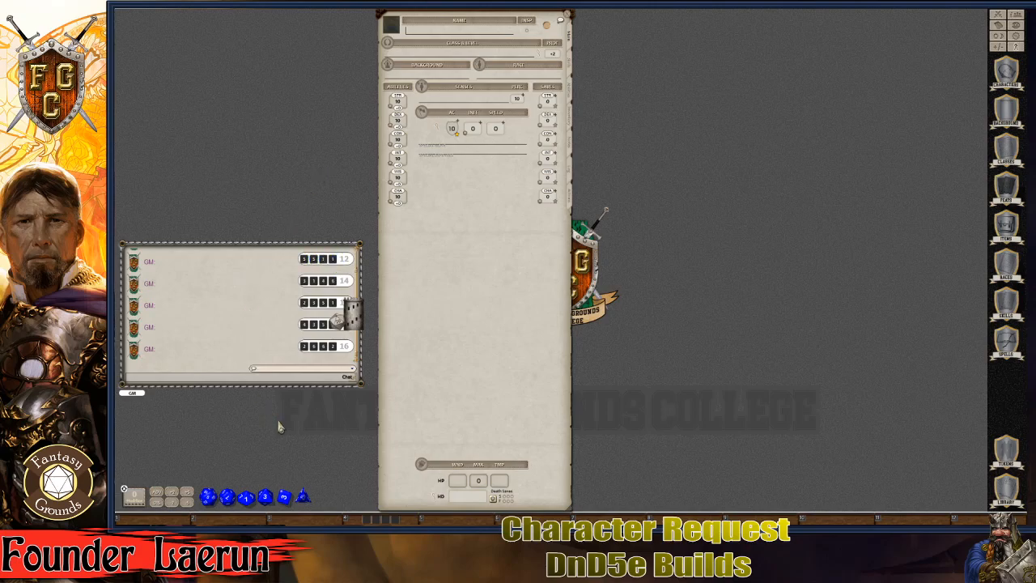
Step: Lengthen the chat window to show all the rolls, and move the dice tower below it
right_click(259, 261)
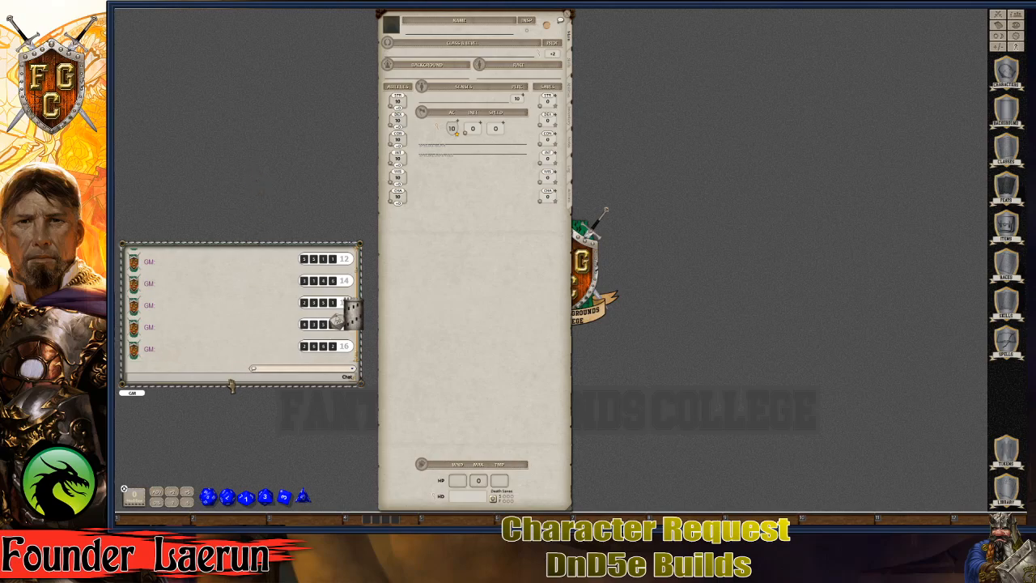
right_click(221, 253)
right_click(235, 350)
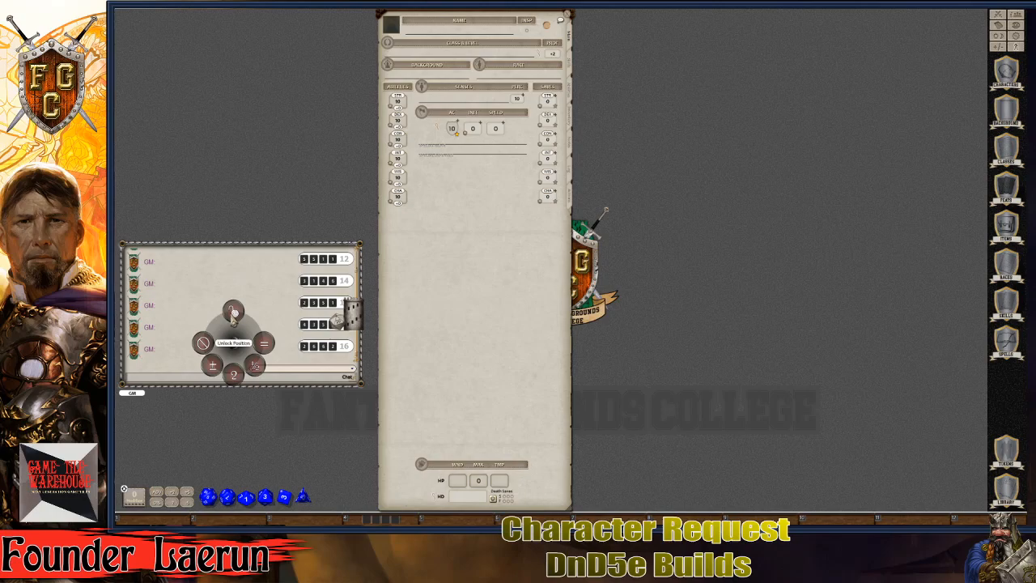
left_click_drag(218, 386, 219, 465)
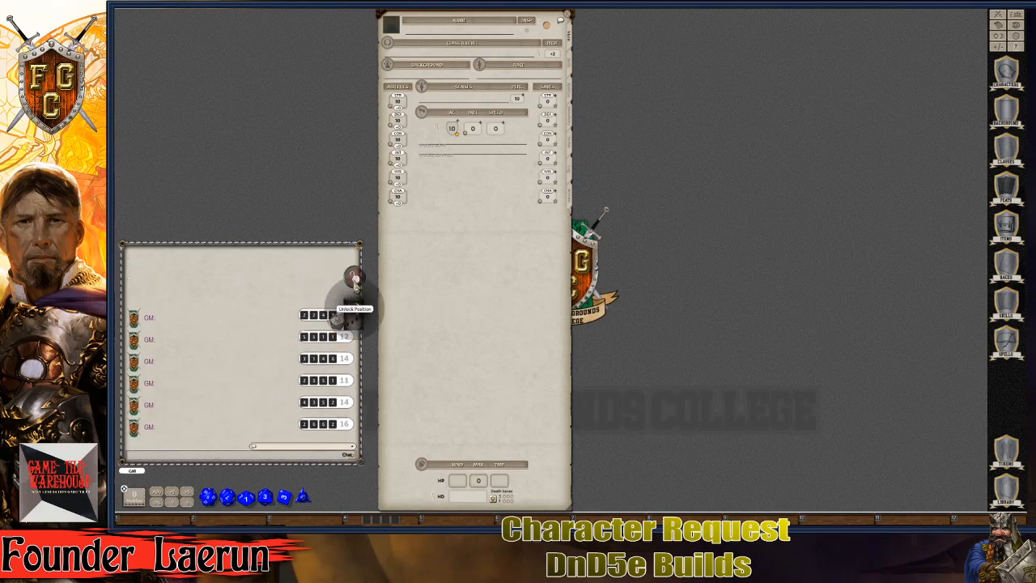
left_click_drag(354, 323, 345, 490)
Step: Post the standard ability score array 15,14,13,12,10,8 in the chat
key("ctrl")
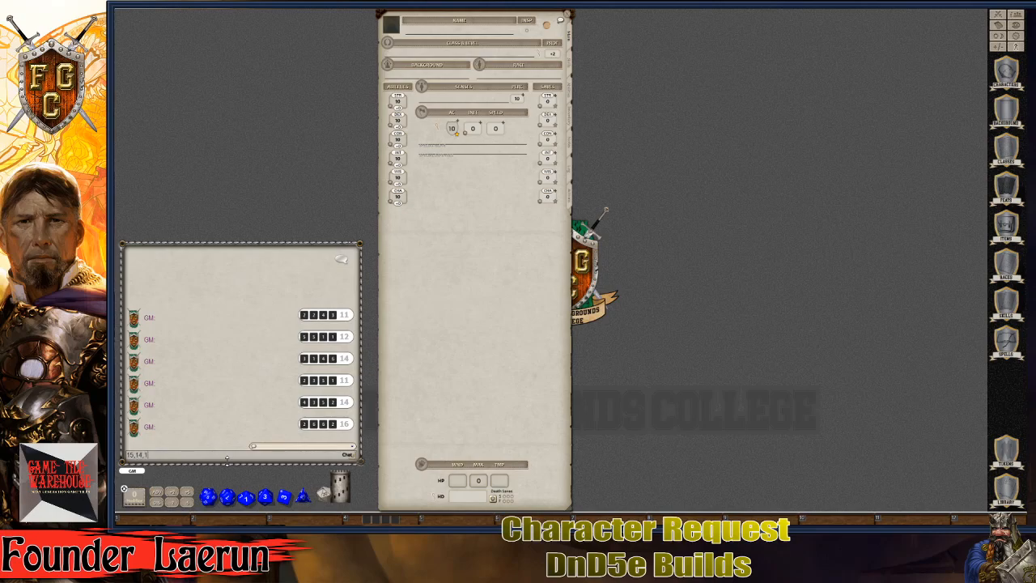
type("12,10,8")
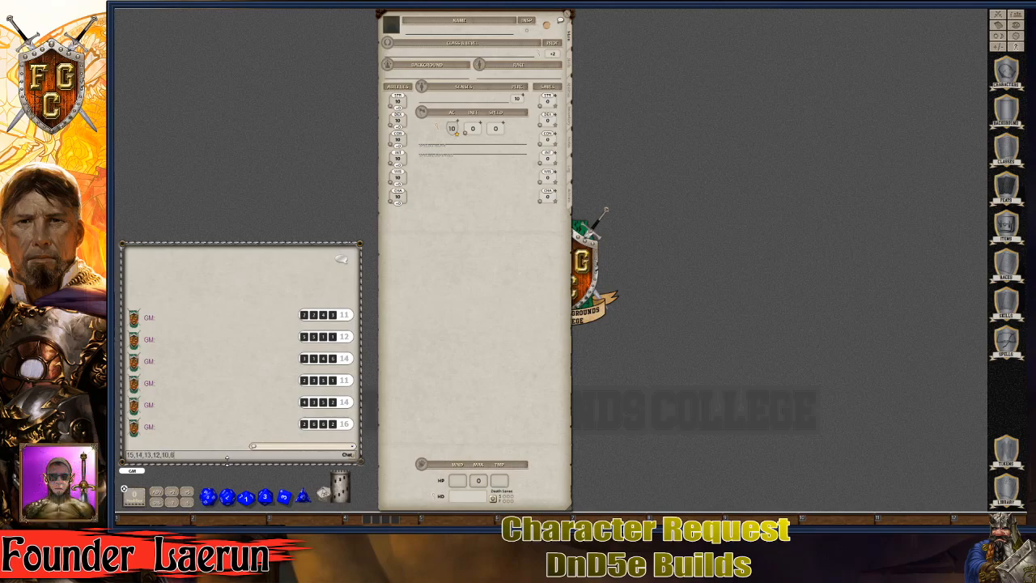
key("Return")
key("ctrl")
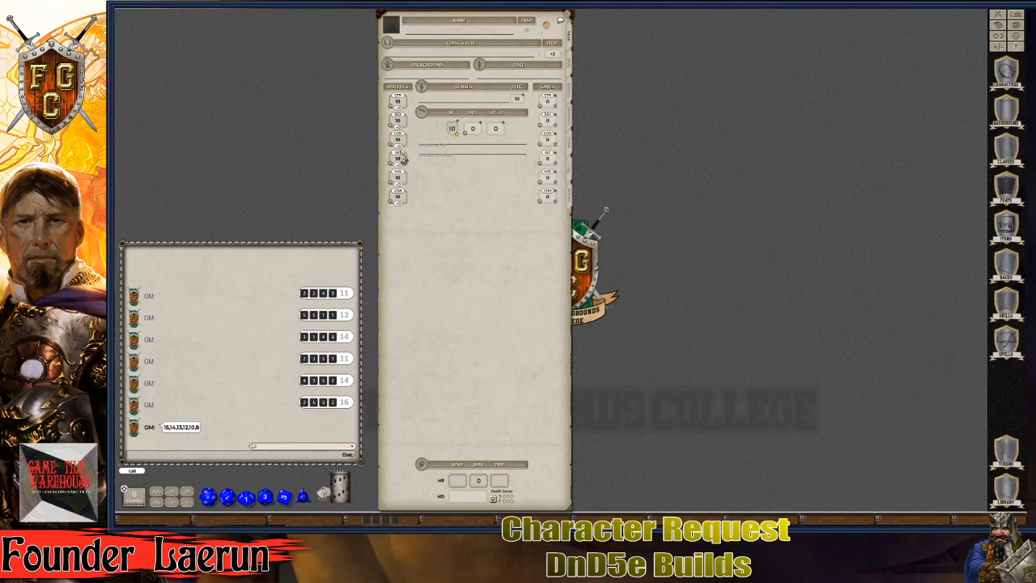
Step: Set the character's Charisma to 14, Dexterity to 12 and Constitution to 11
key("ctrl")
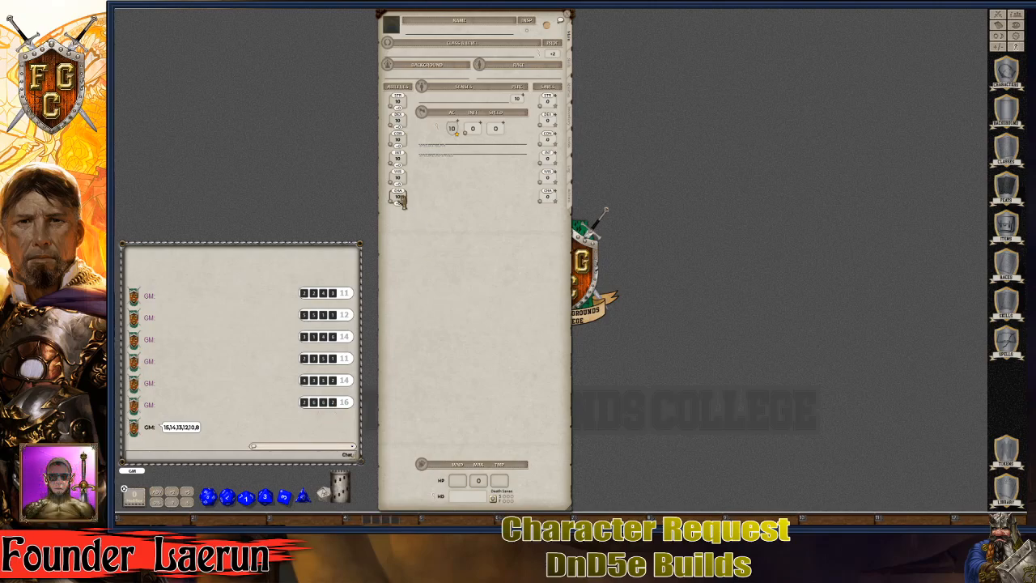
left_click_drag(400, 198, 401, 199)
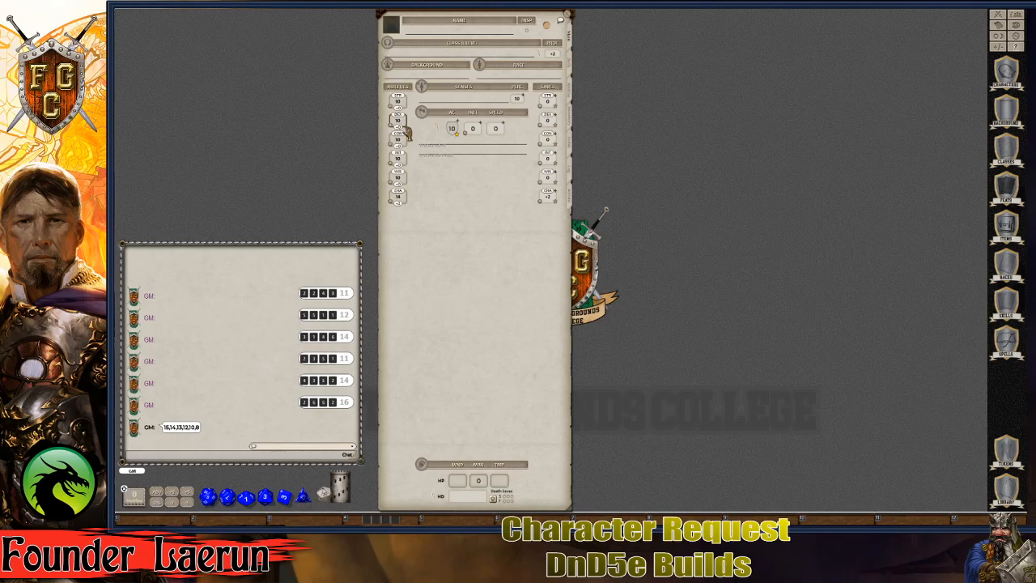
key("ctrl")
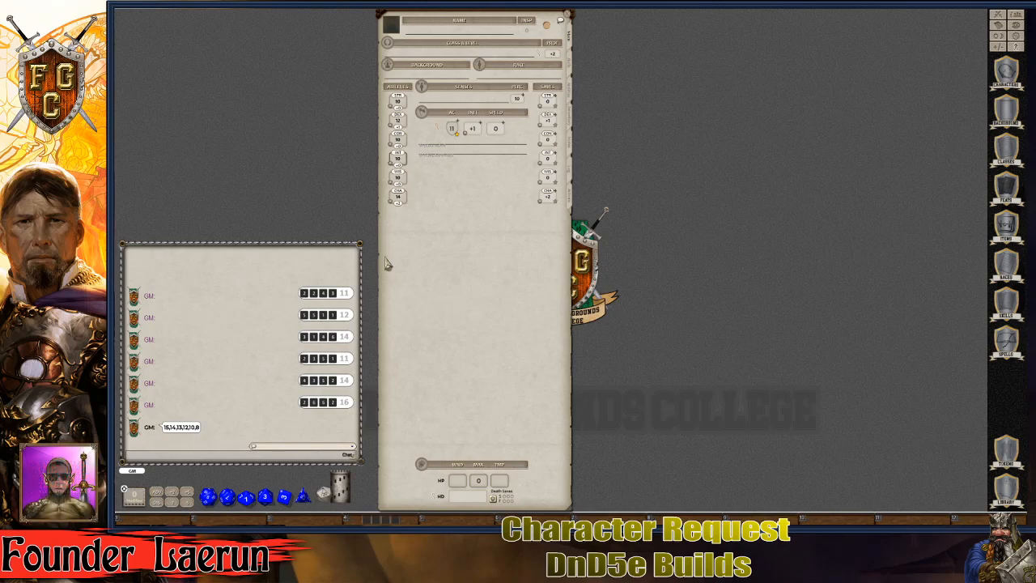
left_click_drag(341, 317, 397, 140)
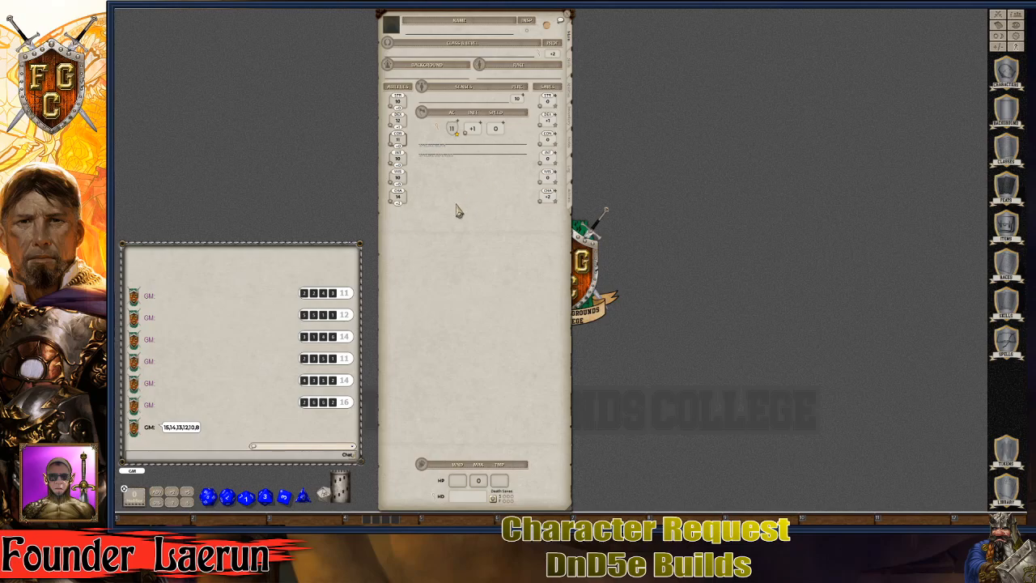
left_click_drag(339, 346, 399, 166)
Step: Set the character's Dexterity to 13 and Wisdom to 12, and shift the sheet slightly toward the chat window
key("ctrl")
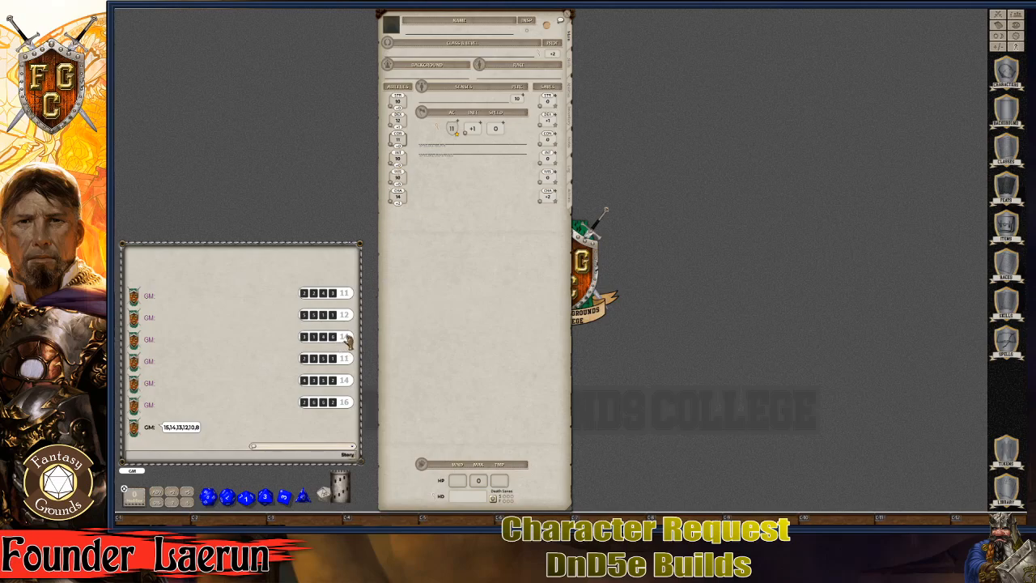
left_click_drag(348, 338, 402, 124)
type("13")
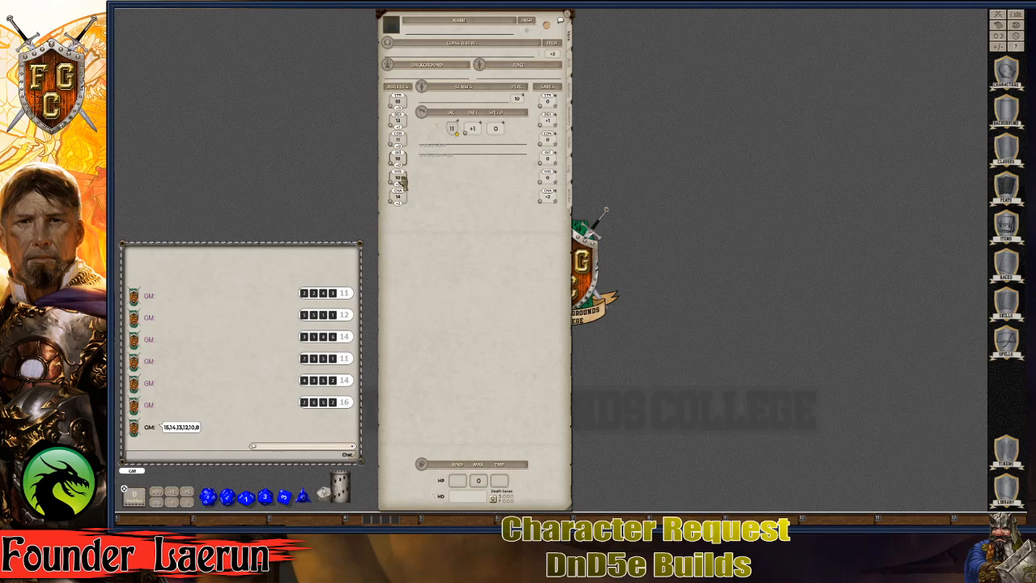
scroll(402, 184, "up", 2)
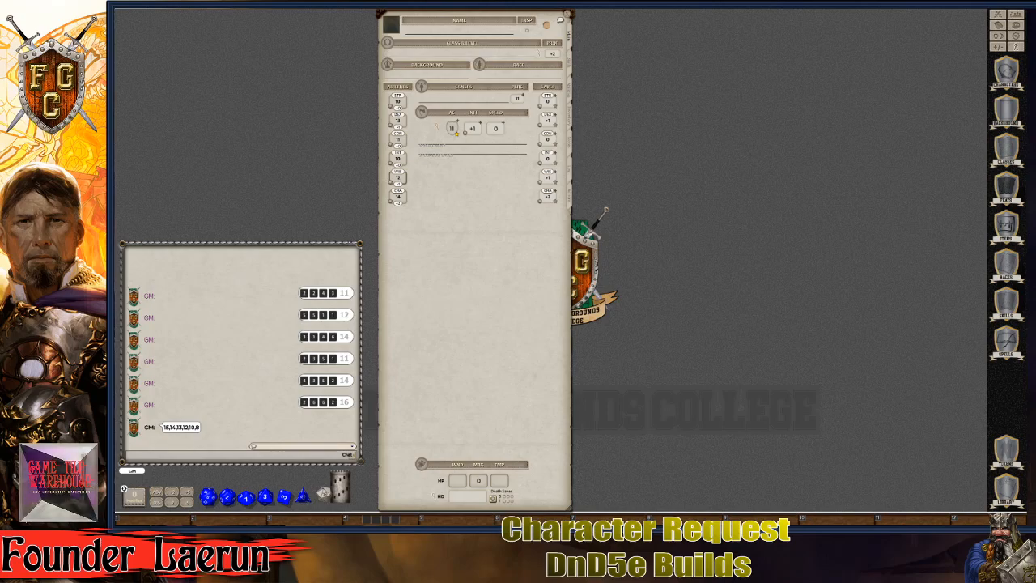
key("ctrl")
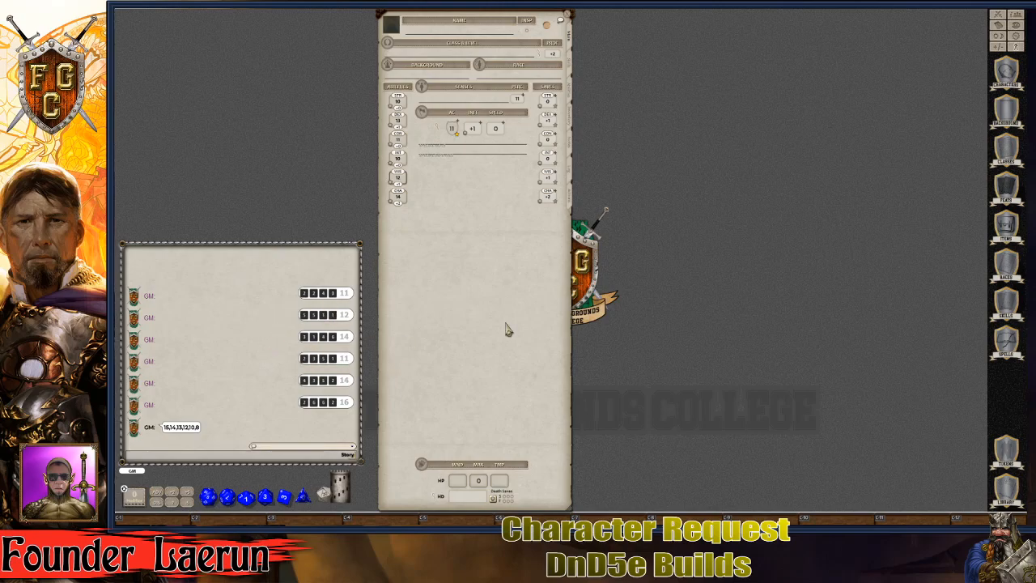
left_click_drag(502, 307, 488, 298)
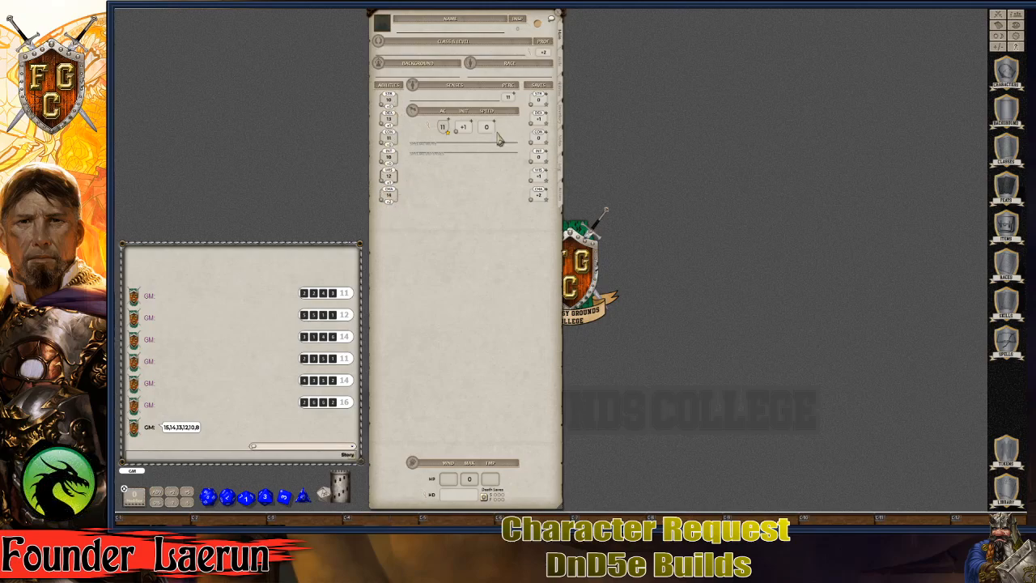
Step: Open the list of backgrounds, place it beside the character sheet, and browse its entries
left_click(1006, 112)
left_click_drag(818, 143, 666, 26)
scroll(615, 213, "down", 1)
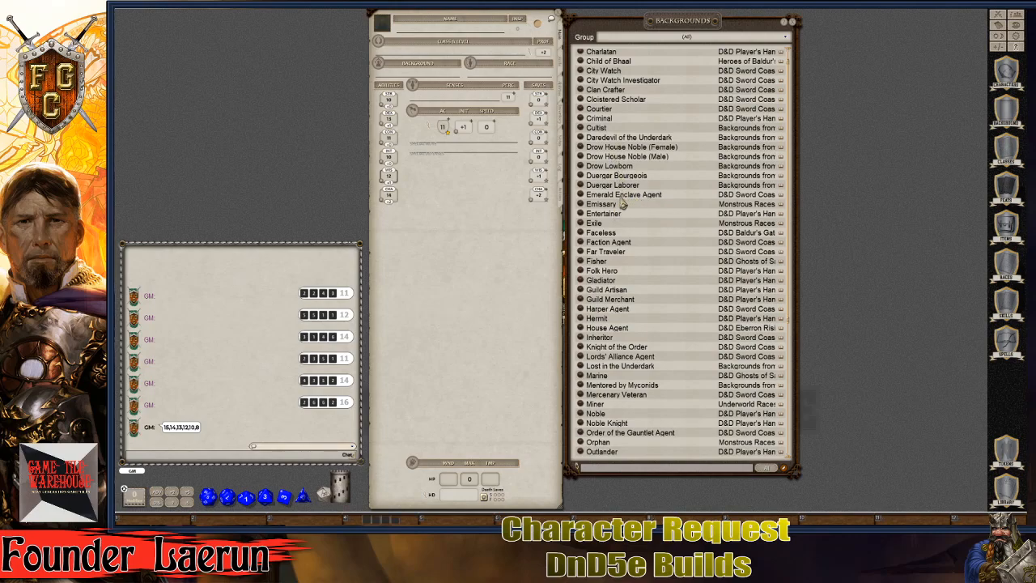
scroll(624, 202, "up", 1)
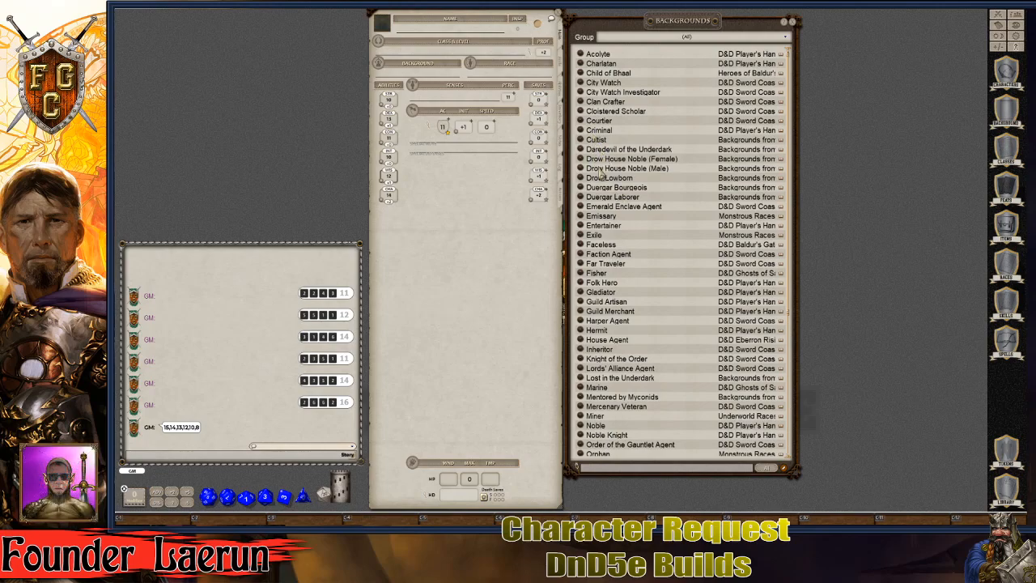
scroll(628, 249, "down", 5)
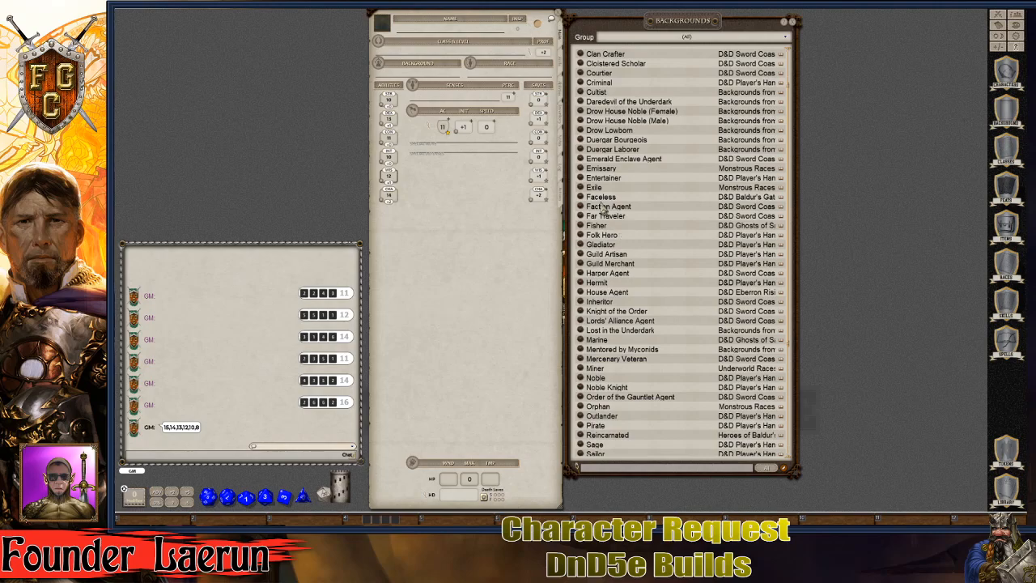
Step: Read the Exile background through to its characteristic tables, and move its window clear of the backgrounds list
left_click(584, 188)
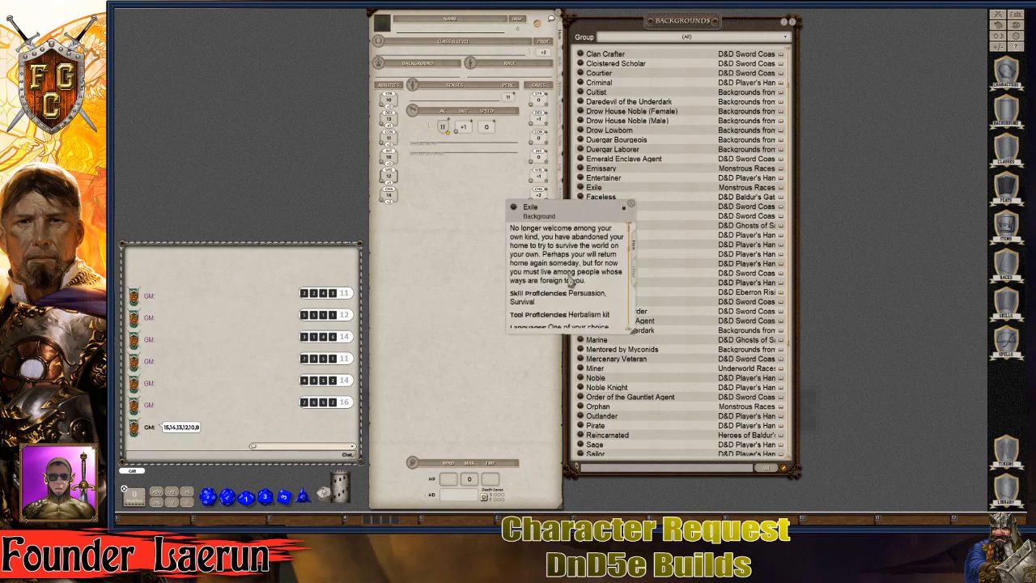
scroll(578, 247, "down", 4)
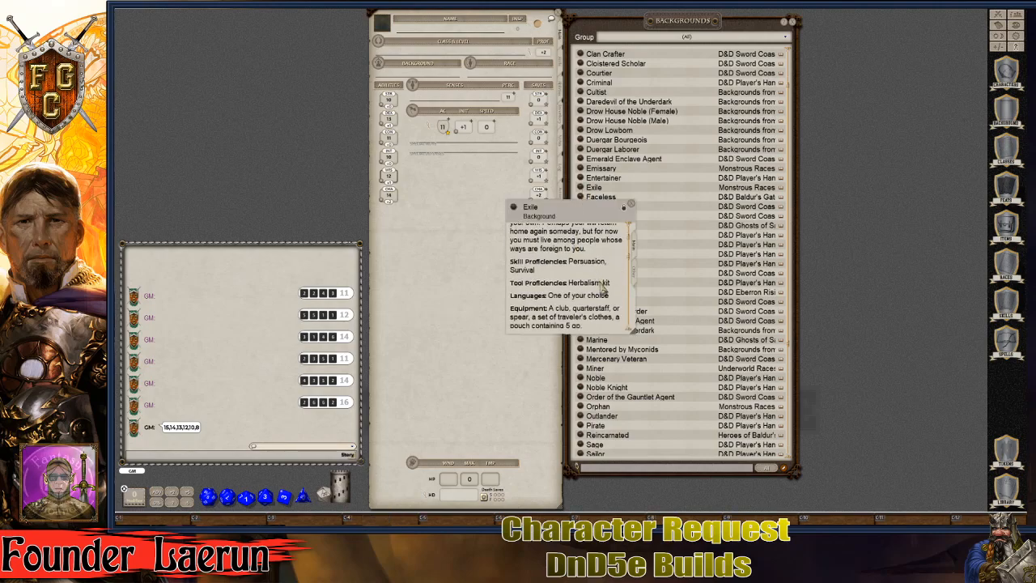
scroll(603, 293, "down", 8)
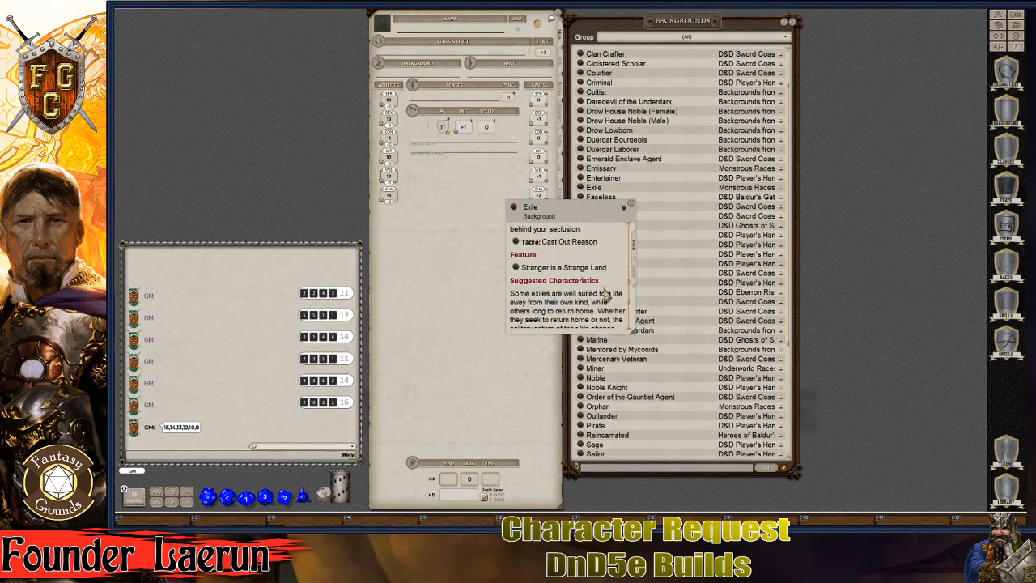
scroll(606, 296, "down", 4)
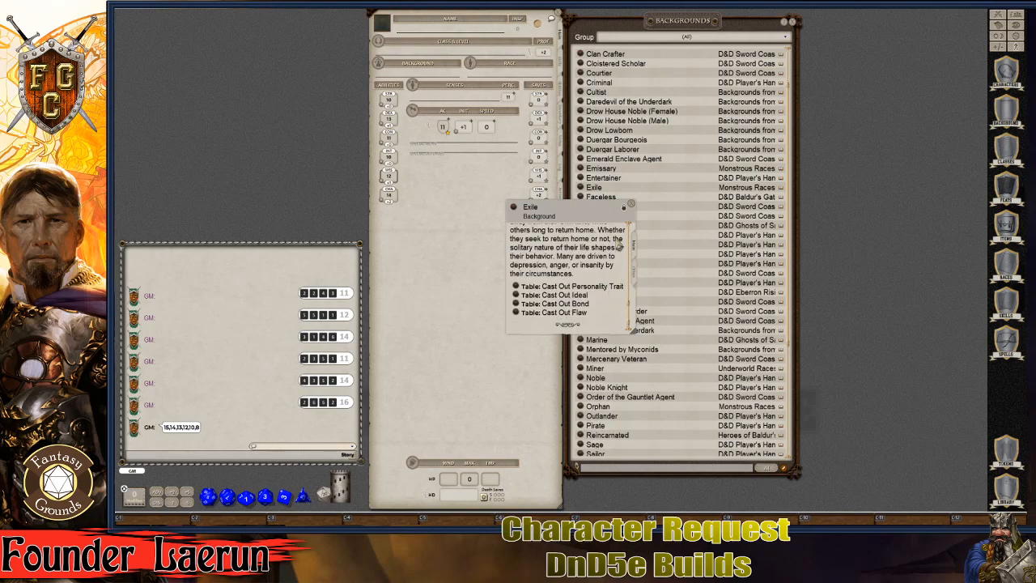
left_click_drag(609, 220, 889, 91)
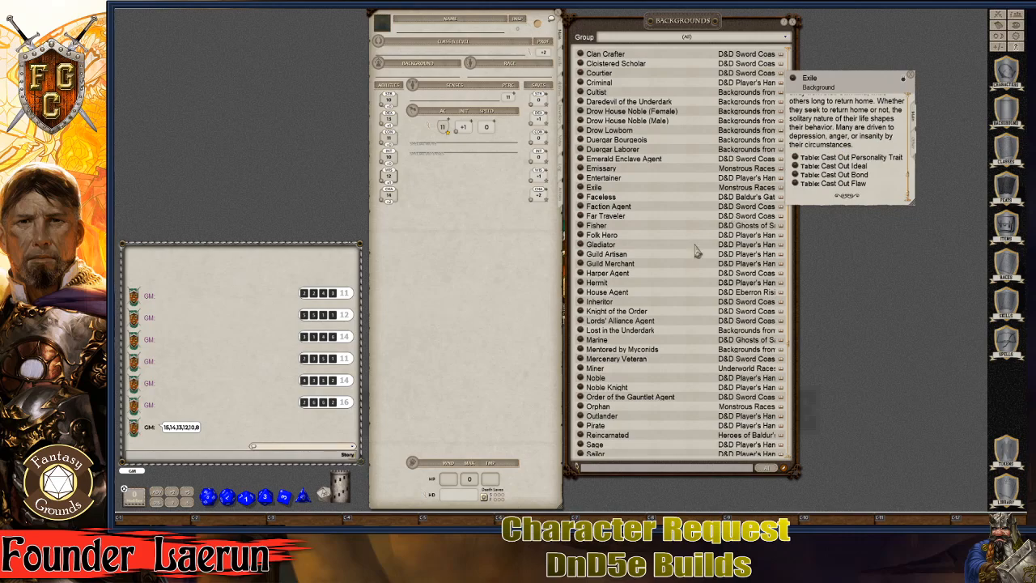
Step: View the Hermit background, browse the remaining backgrounds, and close the Hermit and Exile windows
scroll(631, 288, "down", 1)
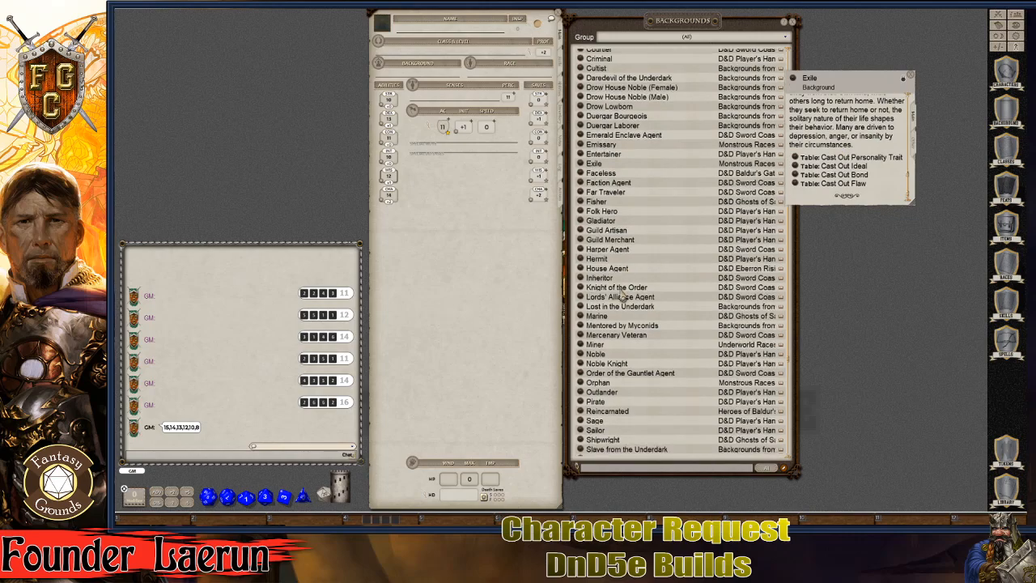
left_click(579, 258)
left_click_drag(571, 228, 877, 149)
scroll(647, 322, "down", 5)
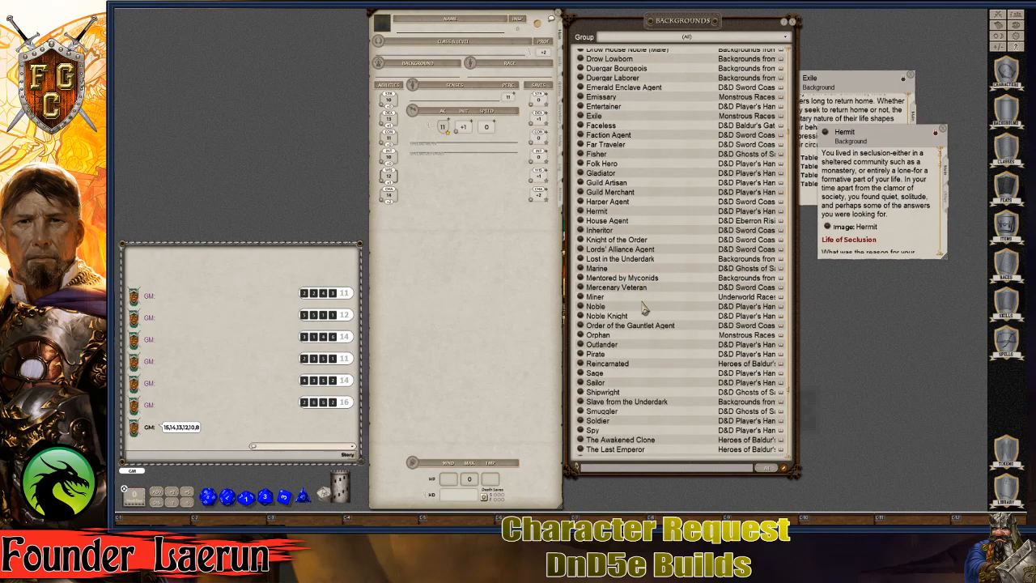
scroll(649, 323, "down", 2)
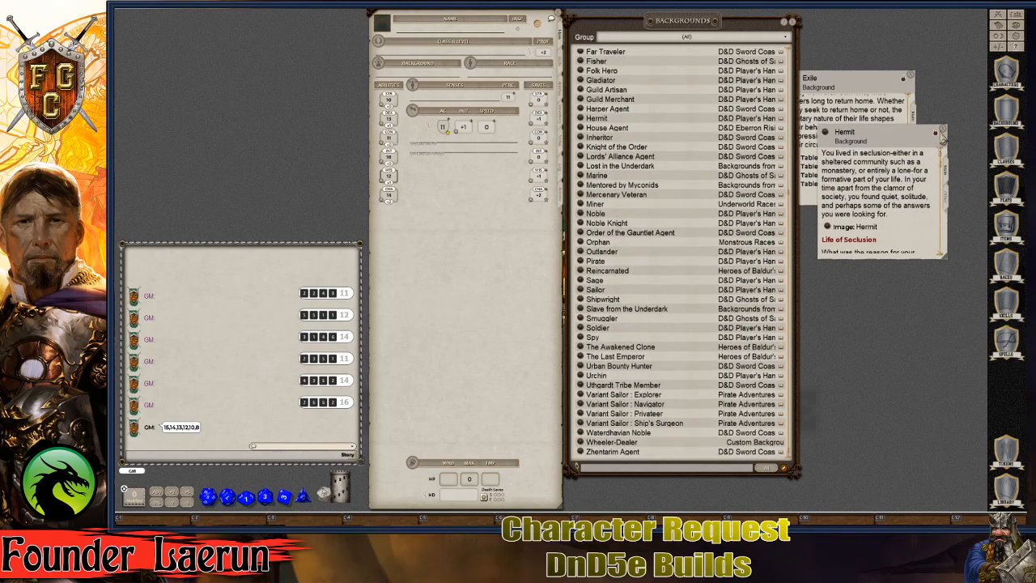
left_click(943, 131)
left_click(910, 75)
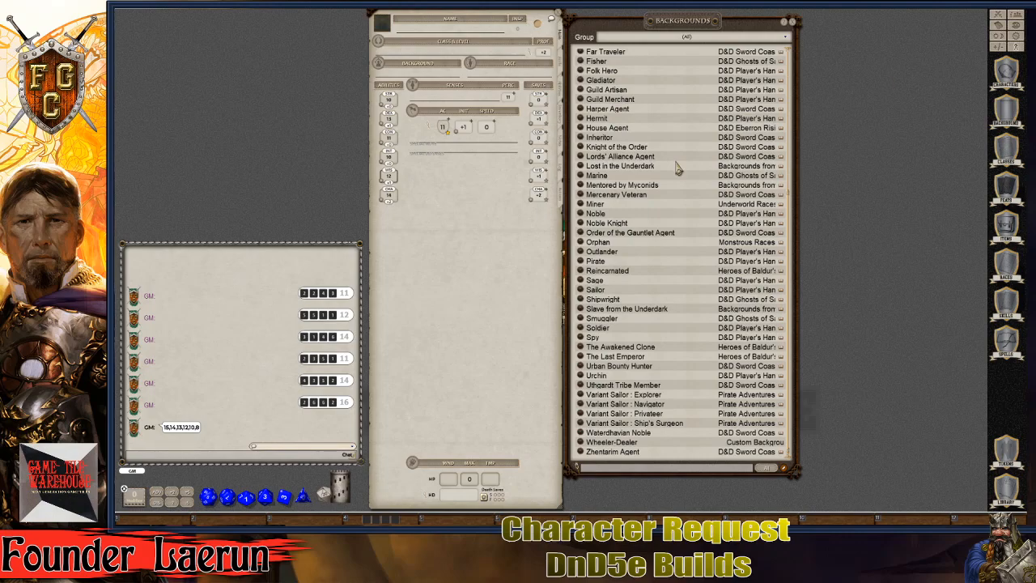
Step: Read the Spy background's description, proficiencies and tables, and move its window away from the character sheet
key("ctrl")
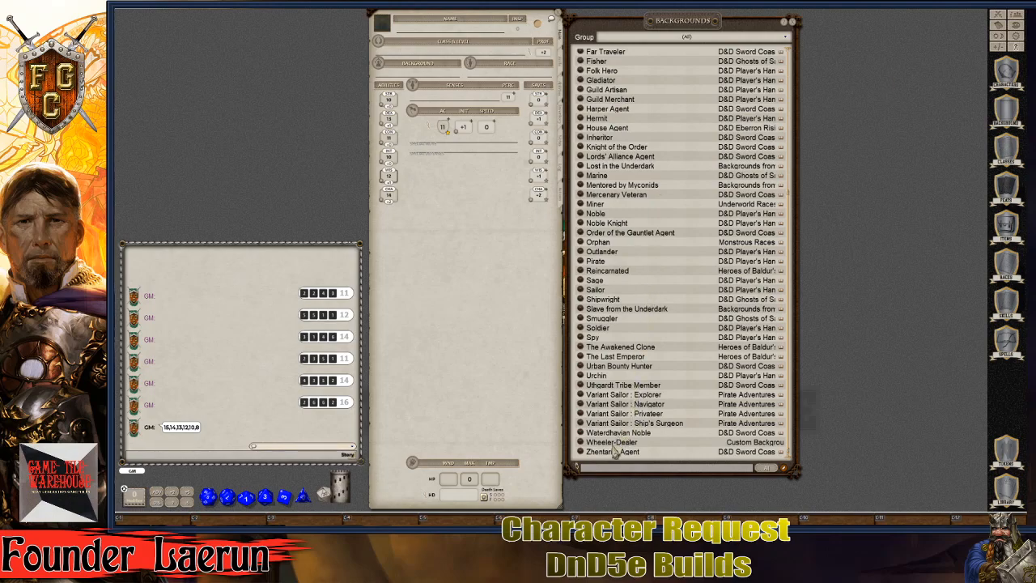
left_click(582, 339)
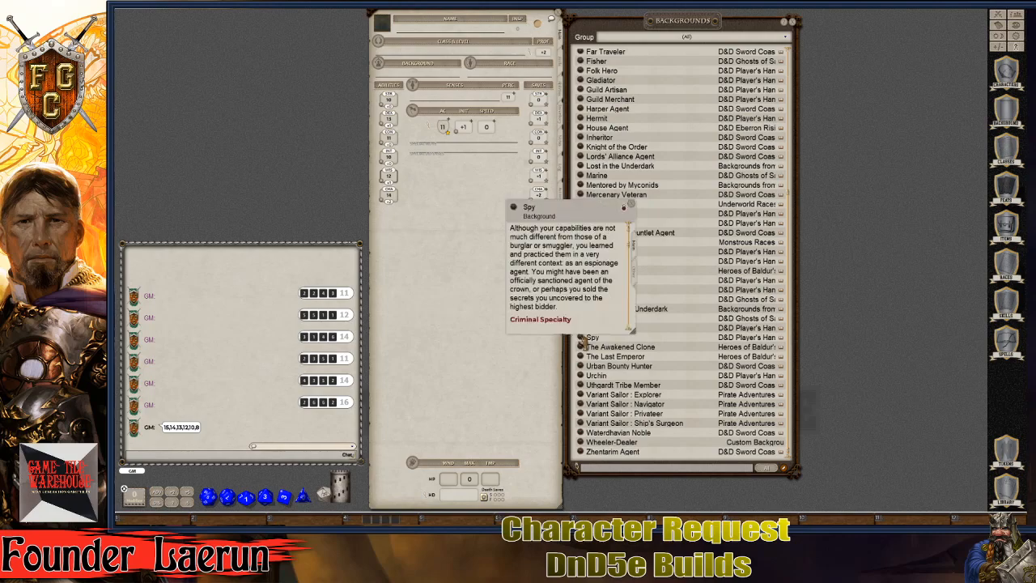
scroll(583, 277, "down", 2)
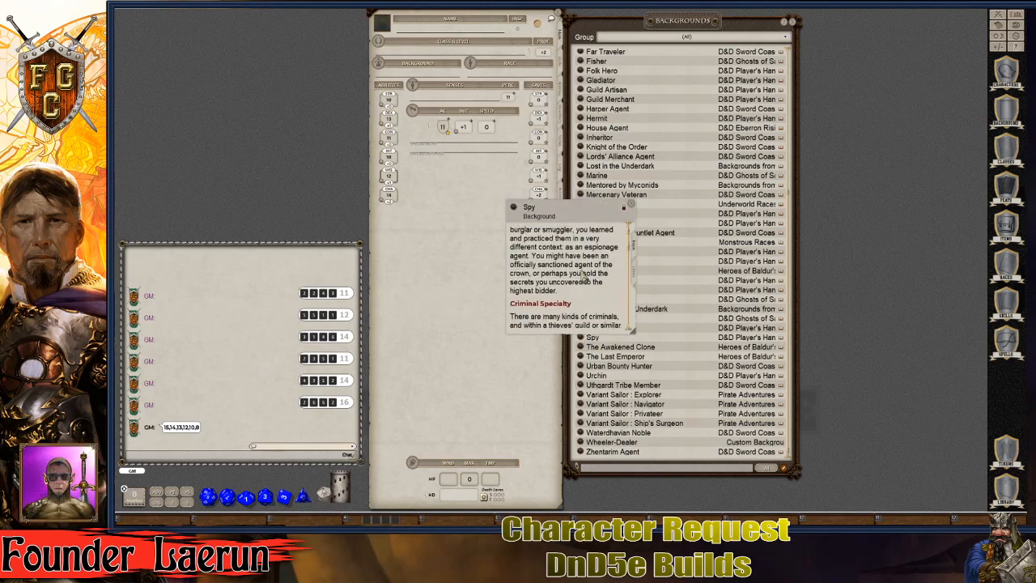
scroll(583, 277, "down", 8)
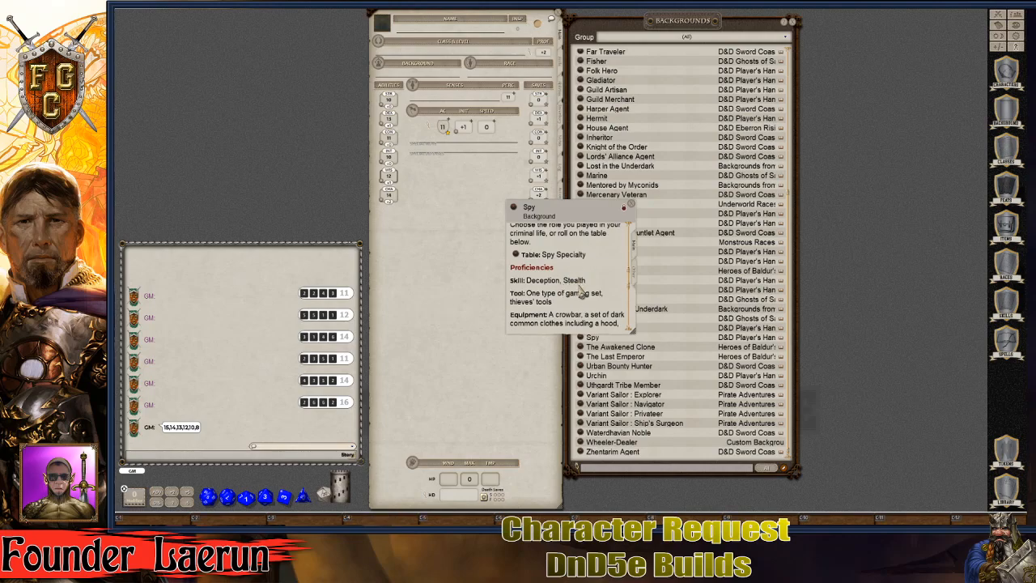
scroll(583, 293, "down", 10)
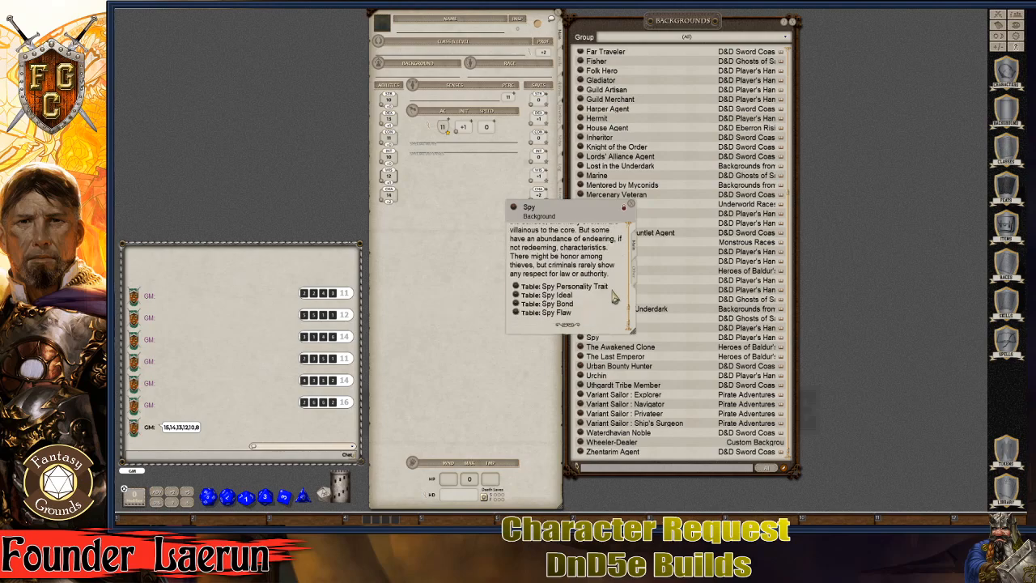
left_click_drag(601, 209, 823, 144)
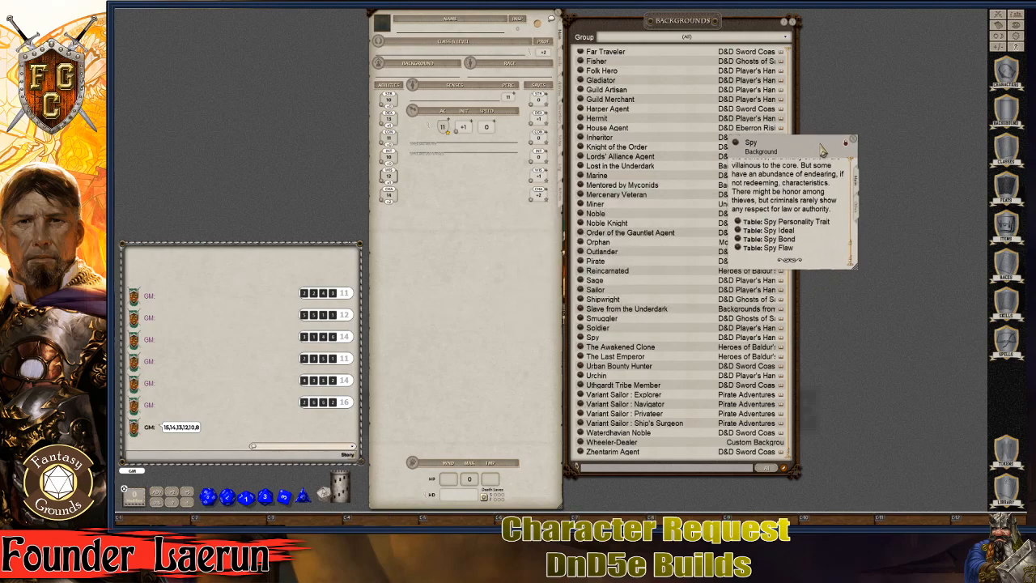
Step: Assign the Spy background to the character, and close the Spy window and the backgrounds list
left_click_drag(738, 146, 405, 83)
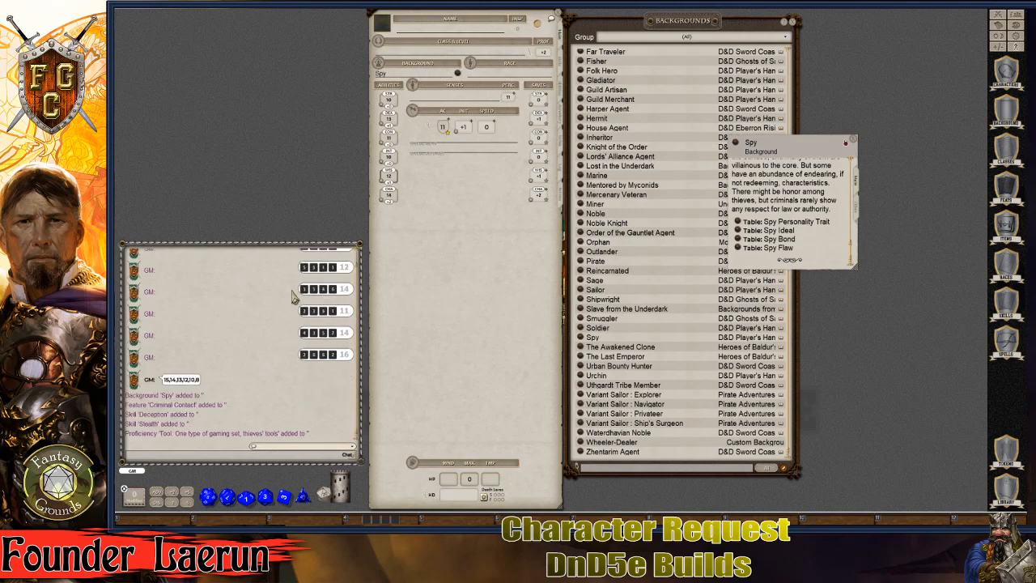
left_click(854, 144)
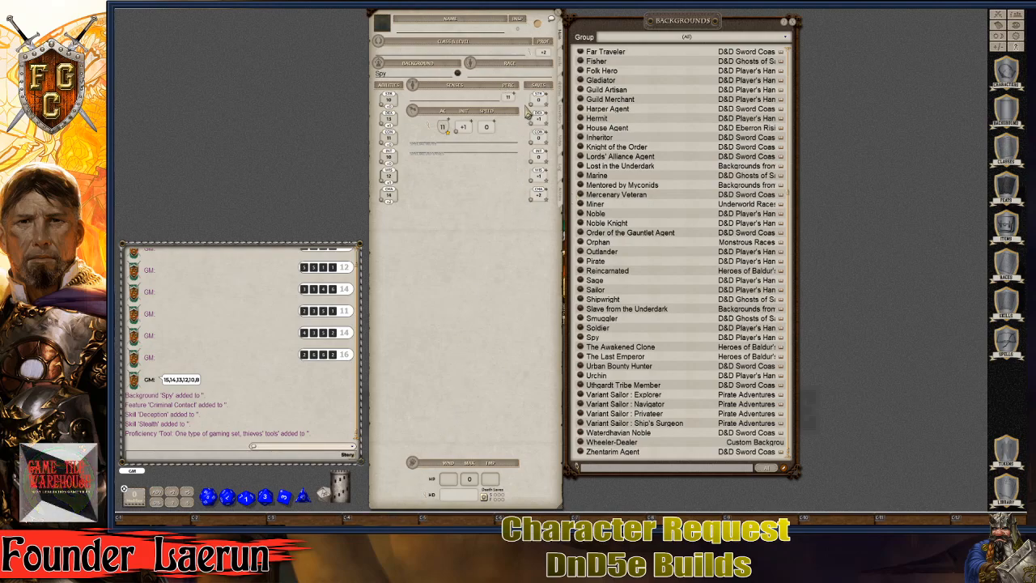
scroll(654, 351, "up", 3)
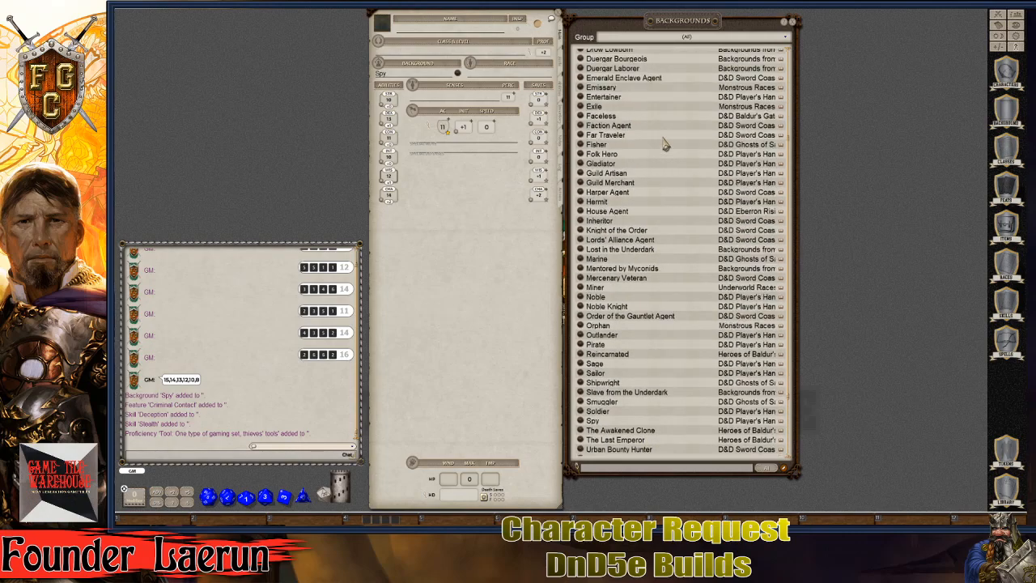
left_click(791, 21)
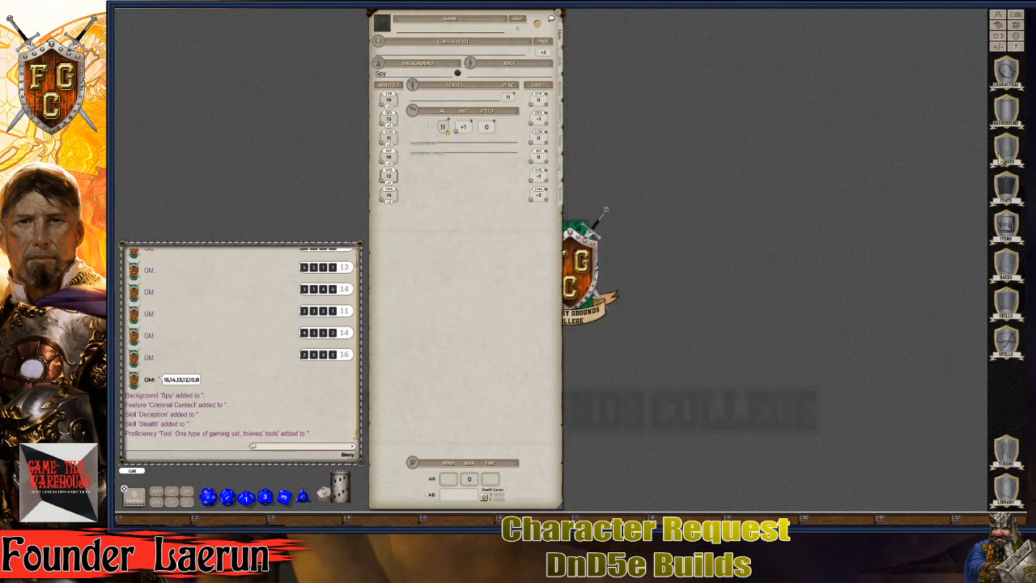
Step: Open the list of races and look through it up to page 4
left_click(1005, 266)
scroll(693, 229, "down", 5)
scroll(694, 230, "down", 10)
scroll(677, 331, "down", 6)
scroll(680, 364, "down", 3)
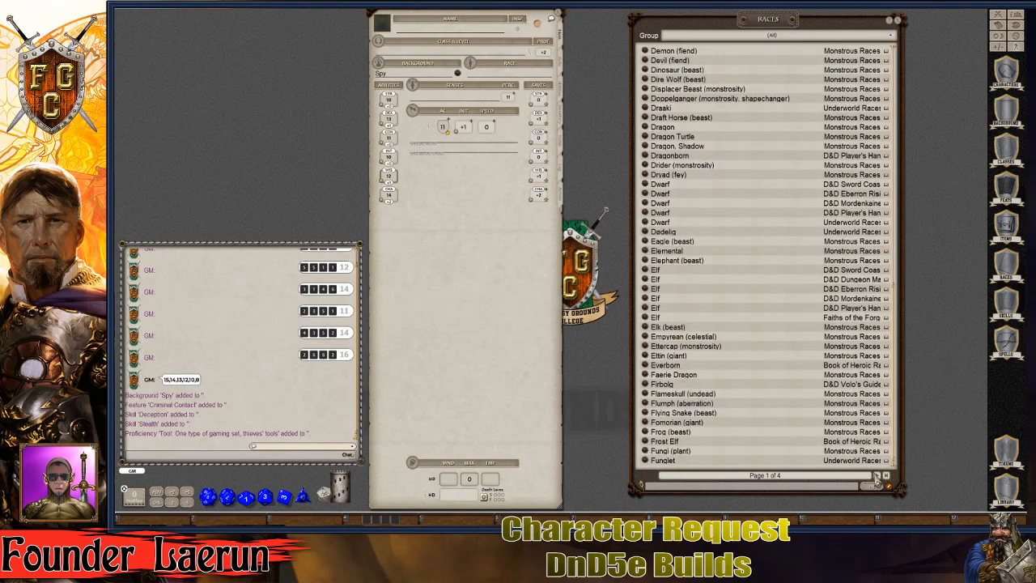
left_click(876, 476)
left_click(876, 476)
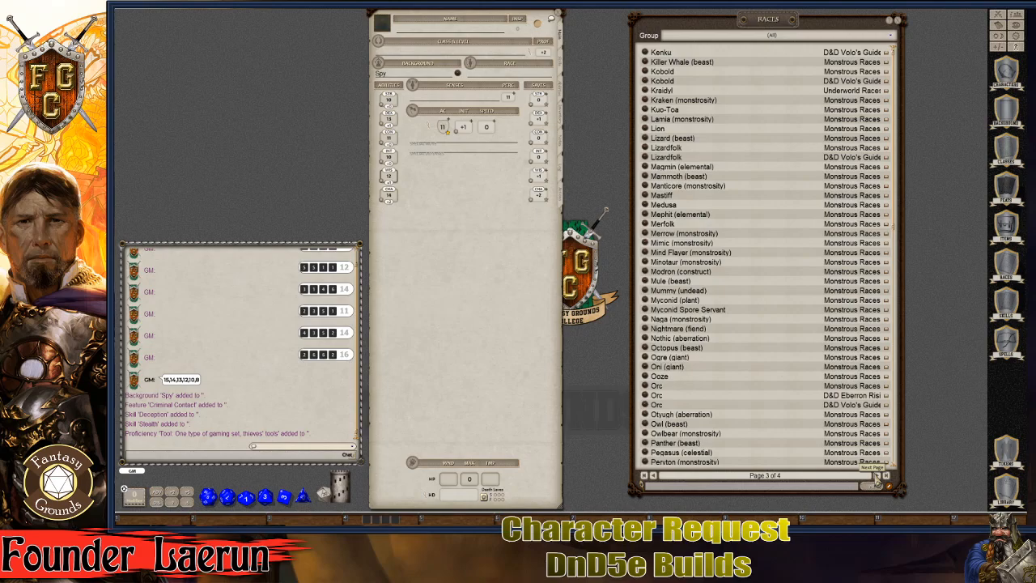
left_click(876, 477)
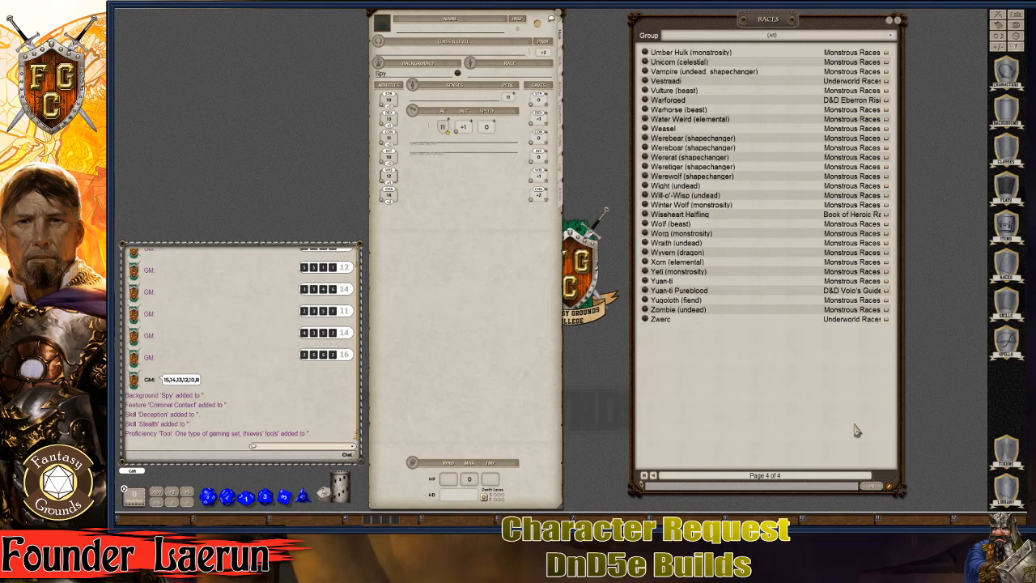
Step: Assign the Satyr (fey) race from page 3 of the races to the character, and close the races list
left_click(656, 476)
scroll(757, 366, "down", 10)
scroll(757, 372, "down", 4)
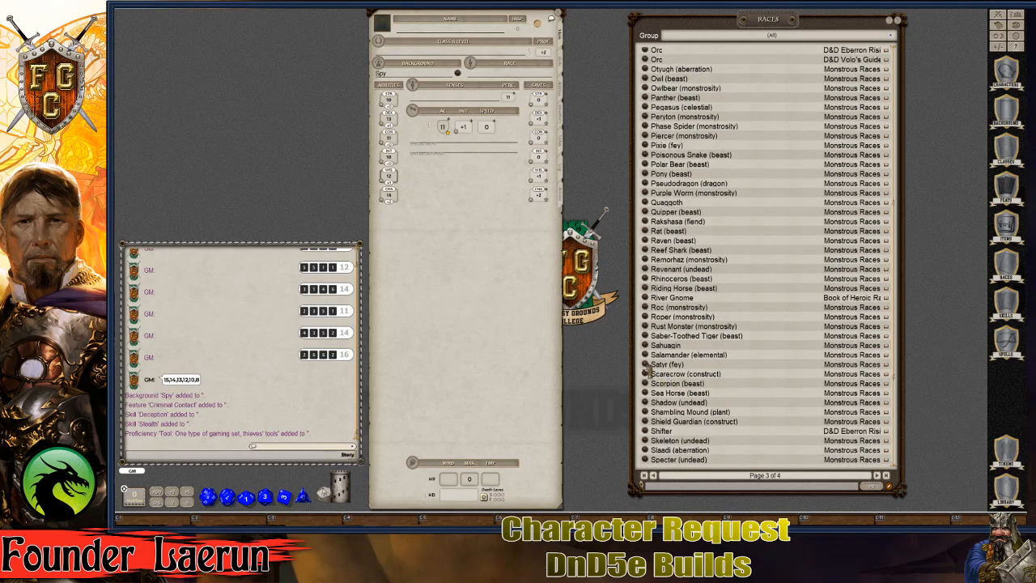
left_click_drag(645, 365, 486, 80)
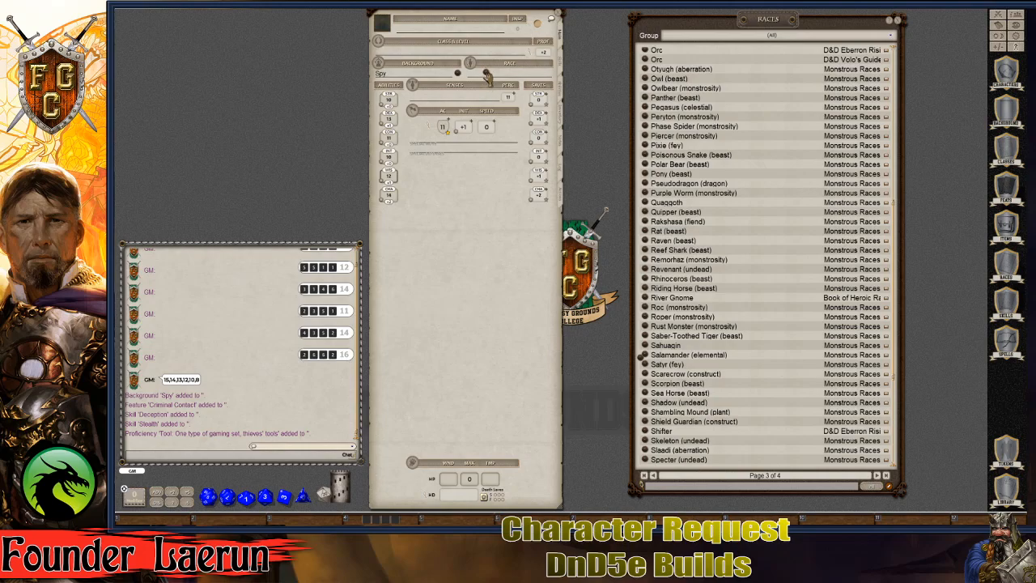
left_click_drag(486, 74, 489, 79)
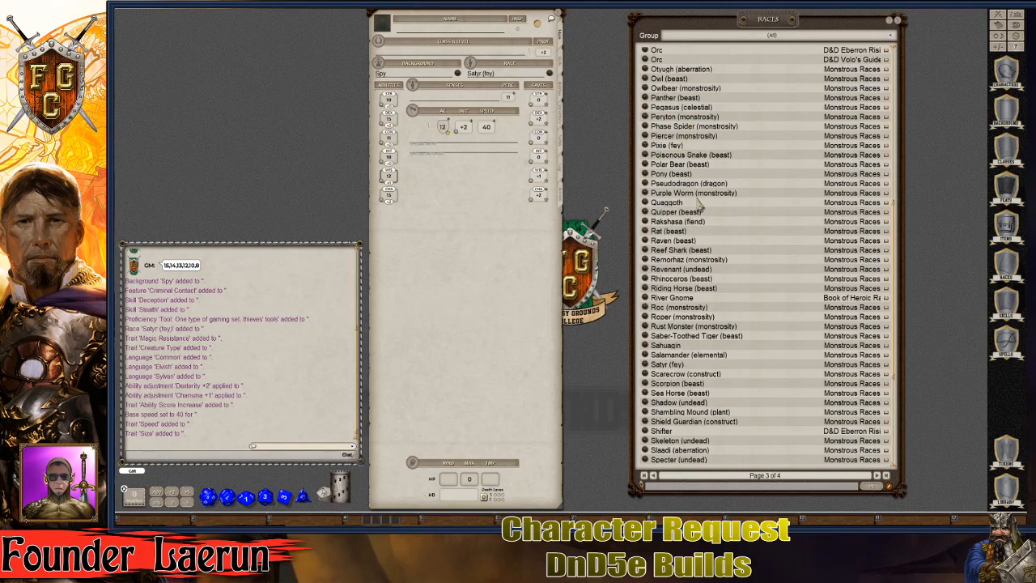
scroll(721, 243, "down", 6)
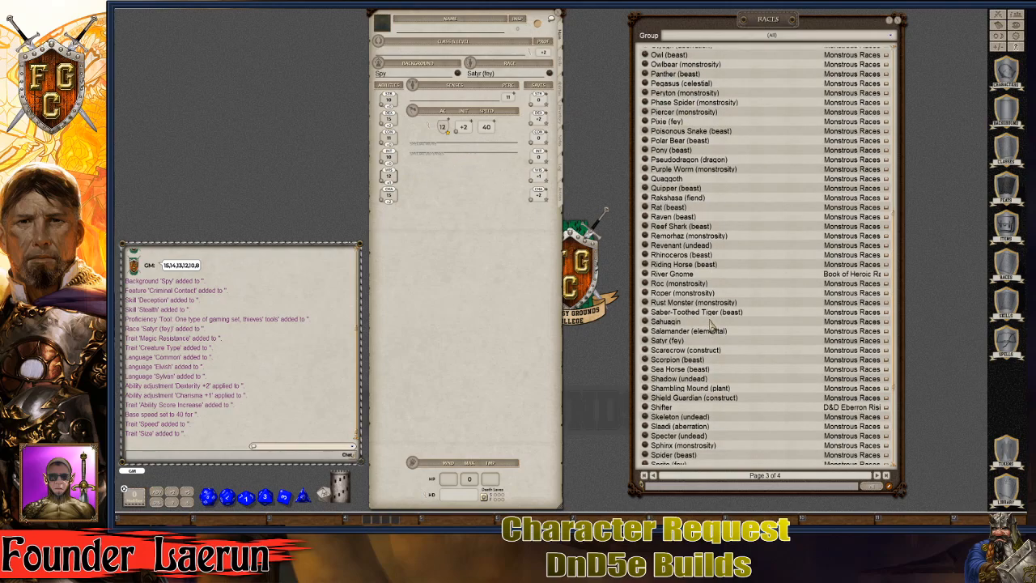
scroll(724, 351, "up", 2)
left_click(900, 21)
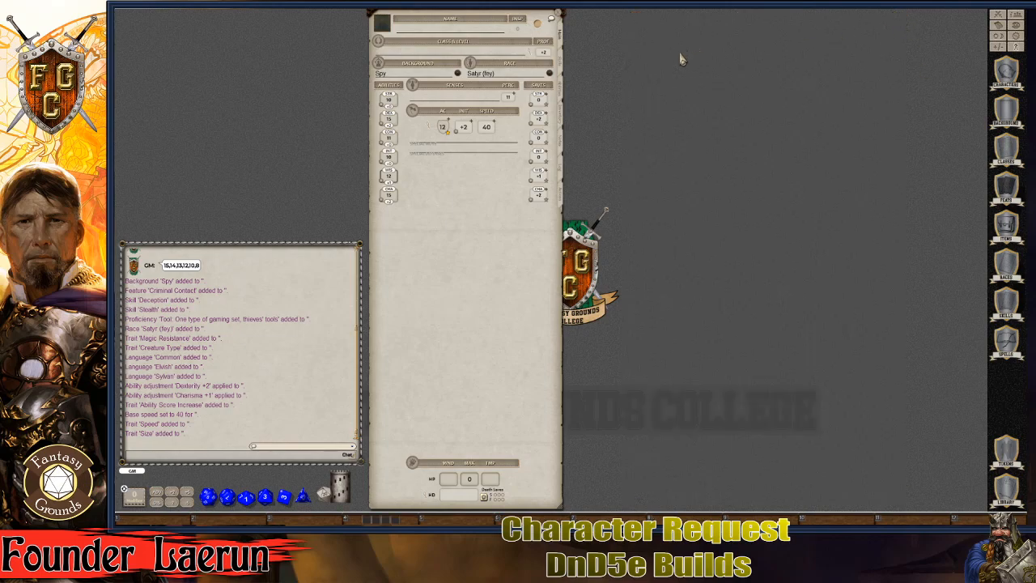
Step: Open the character's class and level details, add one level of the D&D Player's Handbook Bard class, and close the classes list
left_click(527, 58)
left_click_drag(580, 223, 678, 34)
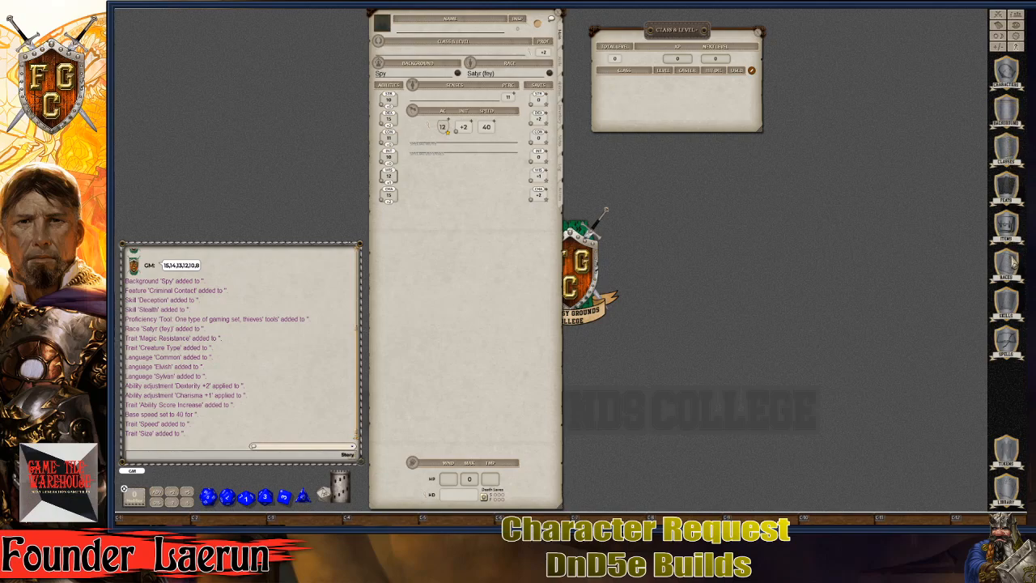
left_click(1007, 150)
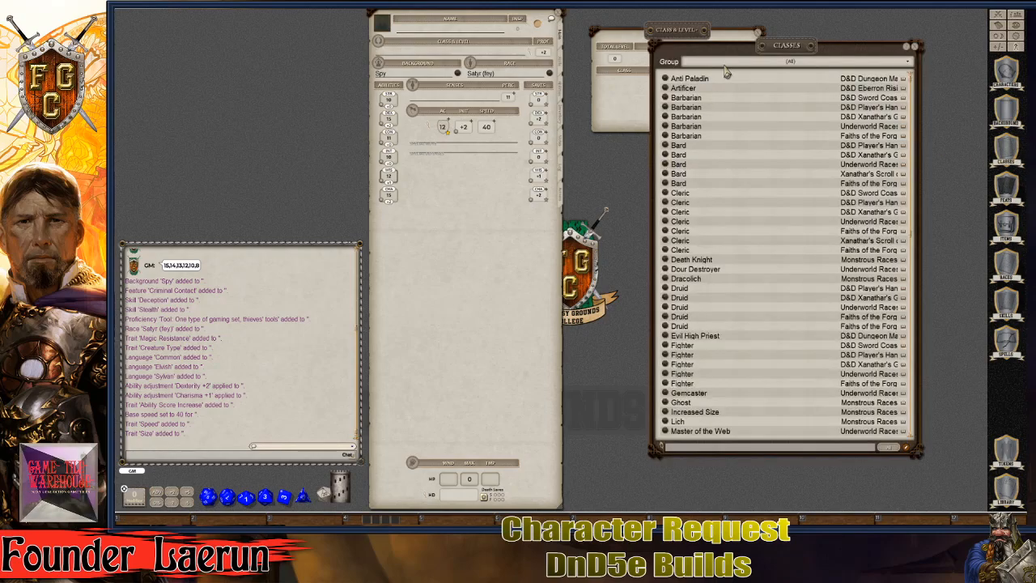
left_click_drag(774, 49, 748, 148)
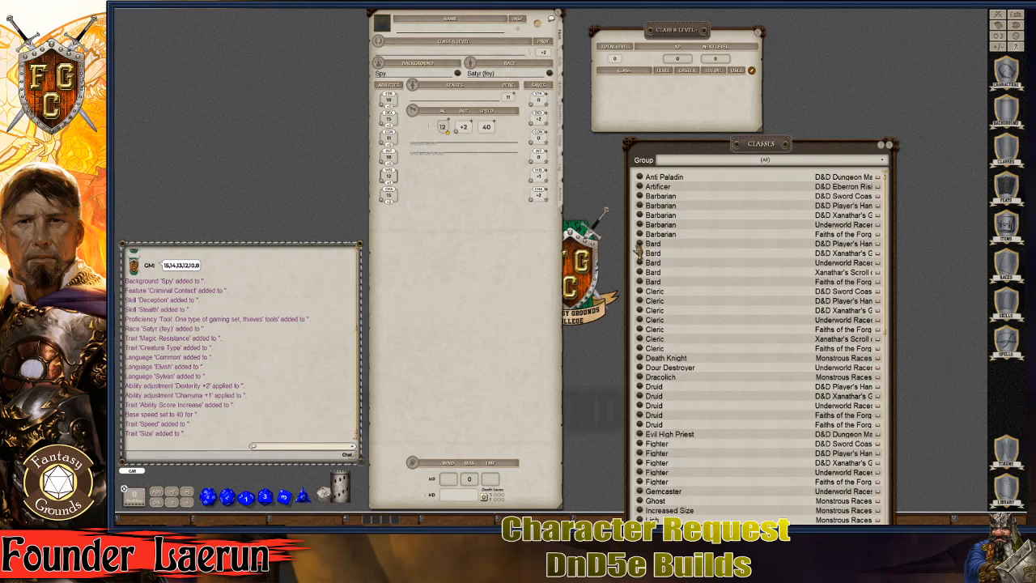
left_click_drag(639, 245, 626, 91)
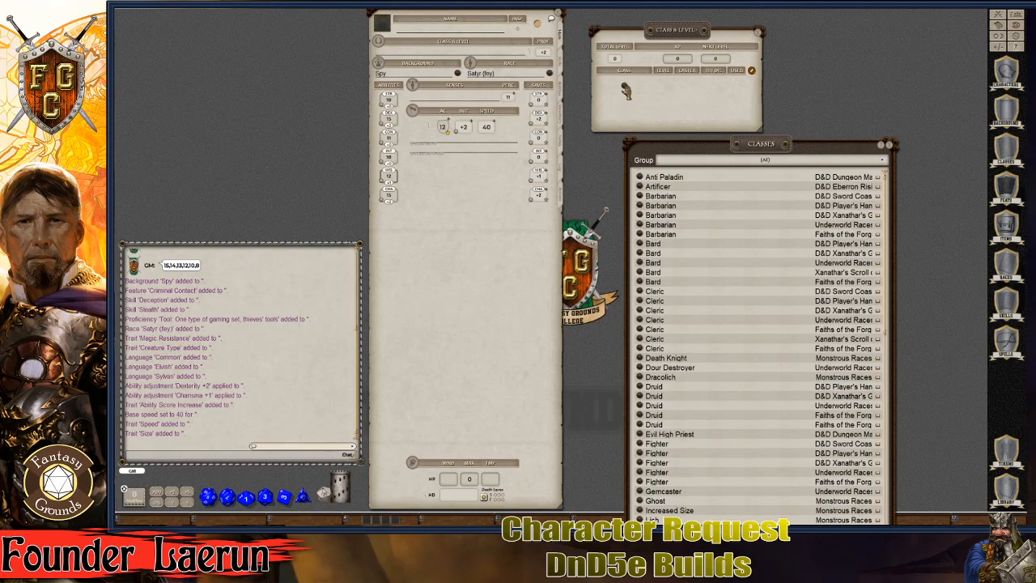
left_click(888, 148)
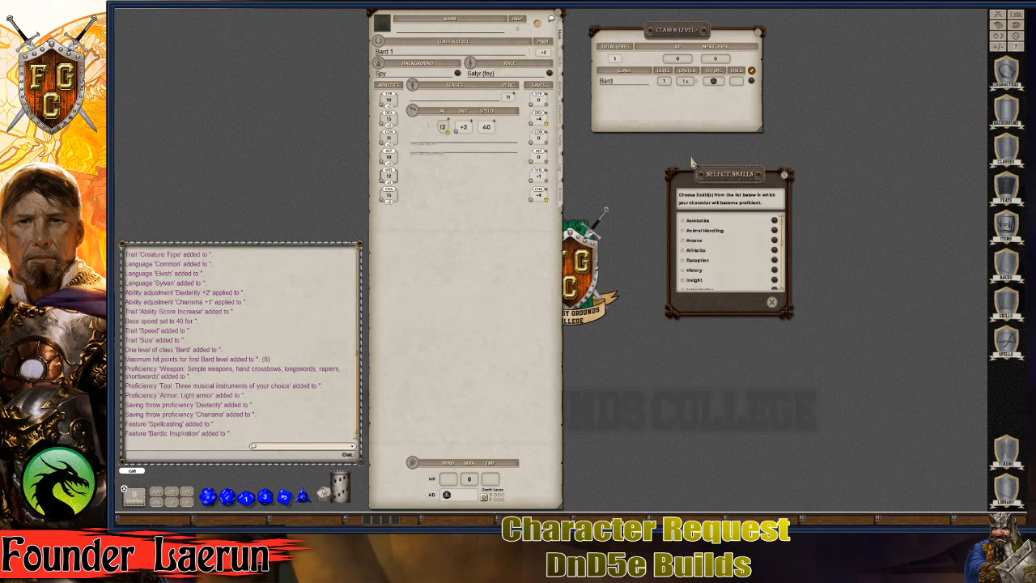
Step: Show the character's skills page beside the skill selection and mark Acrobatics, Perception and Investigation as the three bard skills
left_click_drag(732, 179, 645, 43)
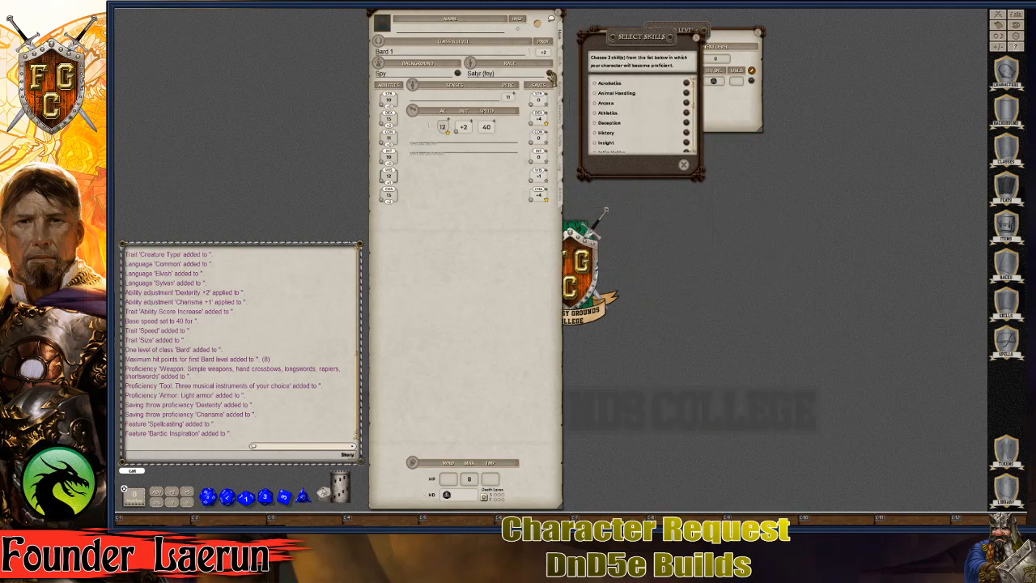
left_click(561, 64)
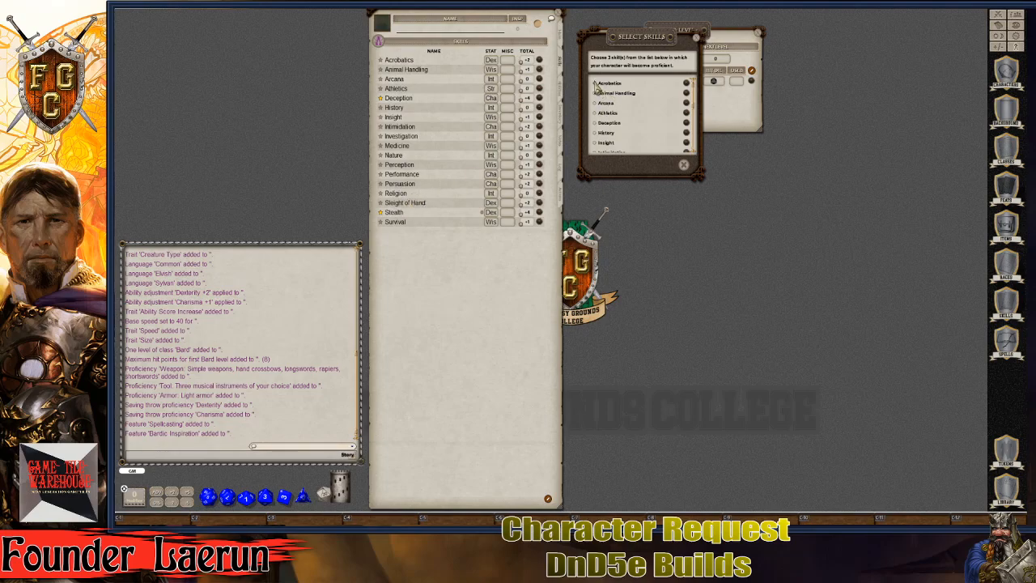
scroll(618, 109, "down", 1)
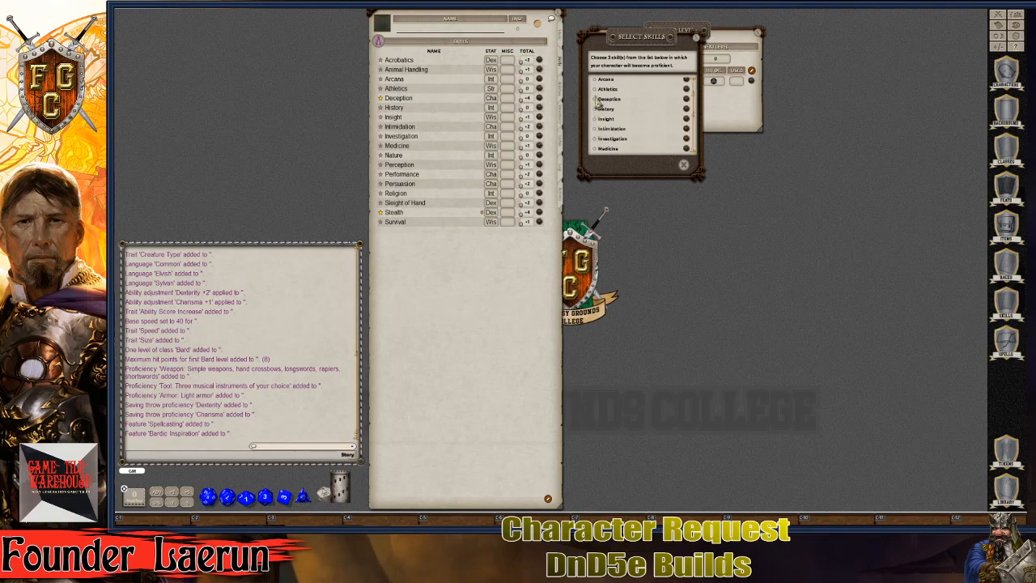
scroll(595, 142, "down", 3)
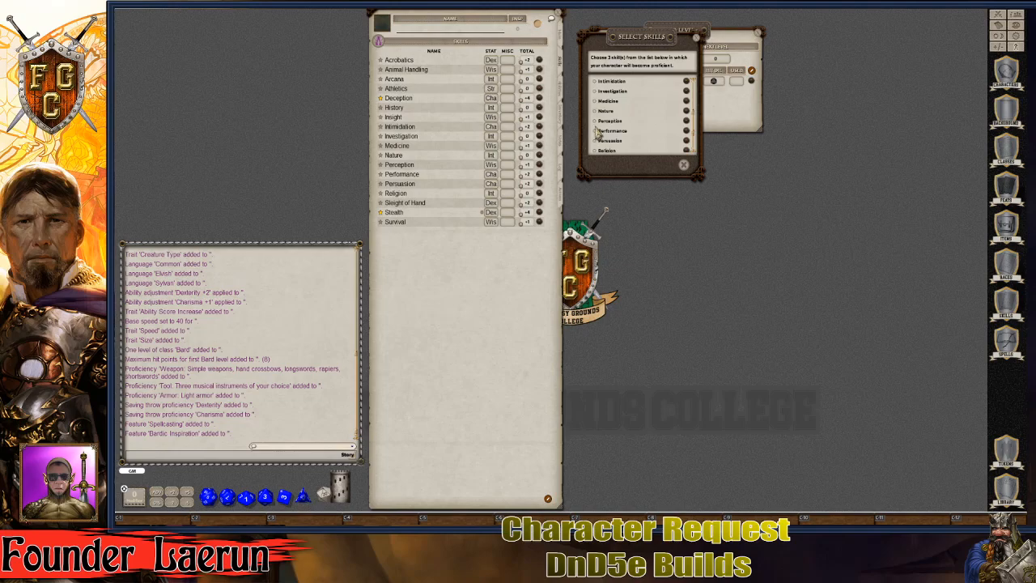
scroll(599, 136, "up", 1)
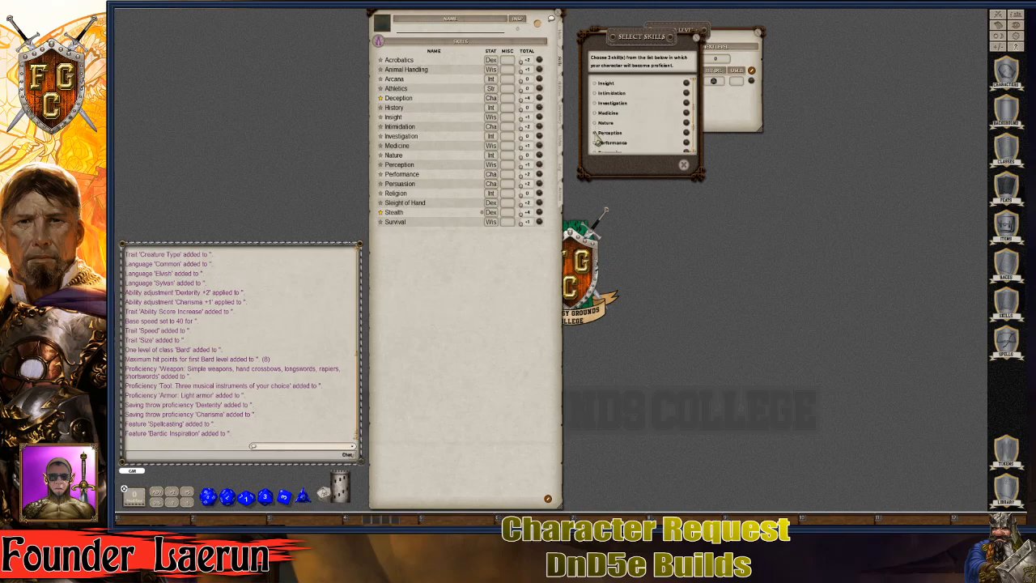
scroll(613, 141, "down", 3)
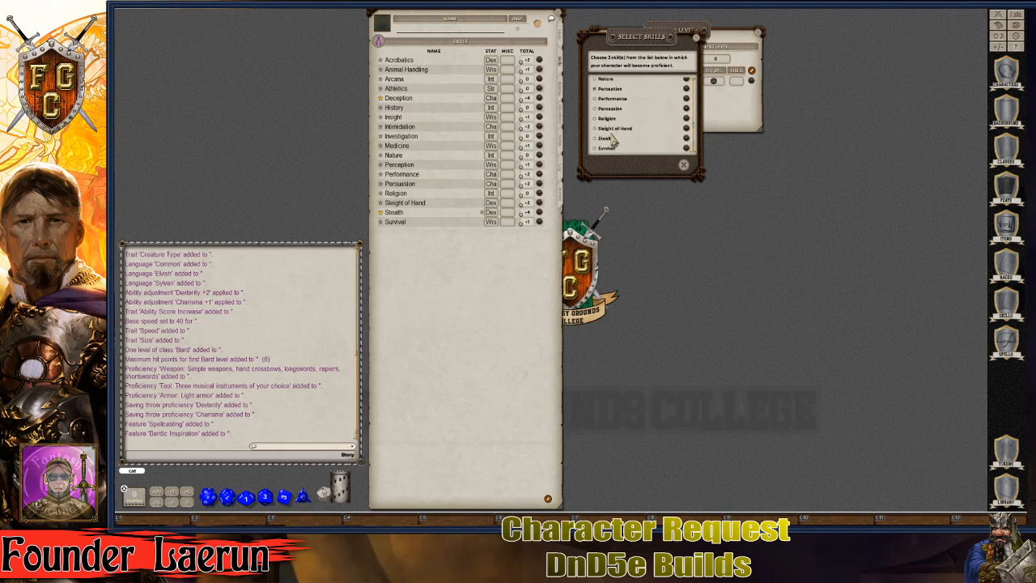
scroll(619, 139, "up", 5)
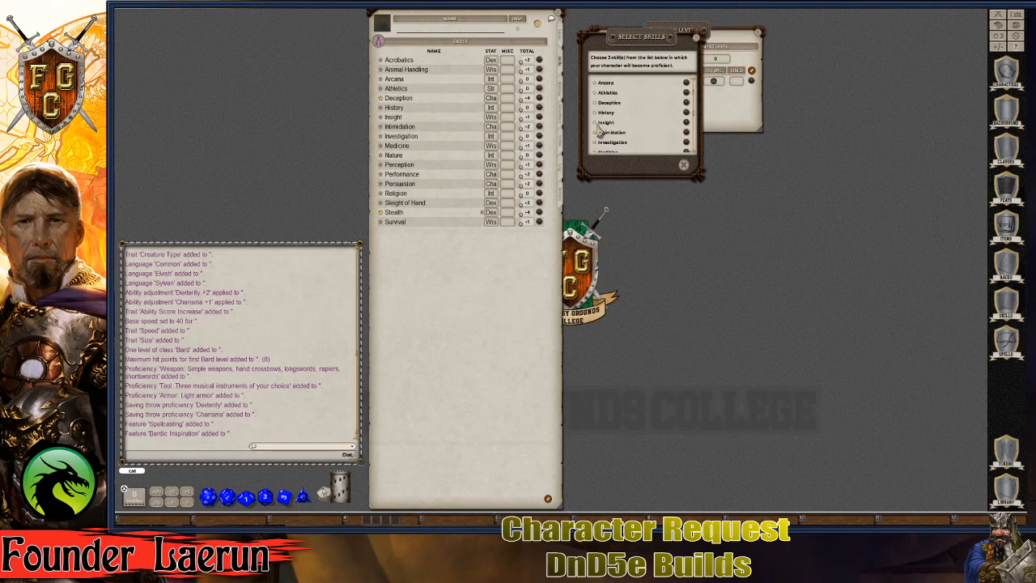
left_click(595, 142)
scroll(636, 137, "down", 2)
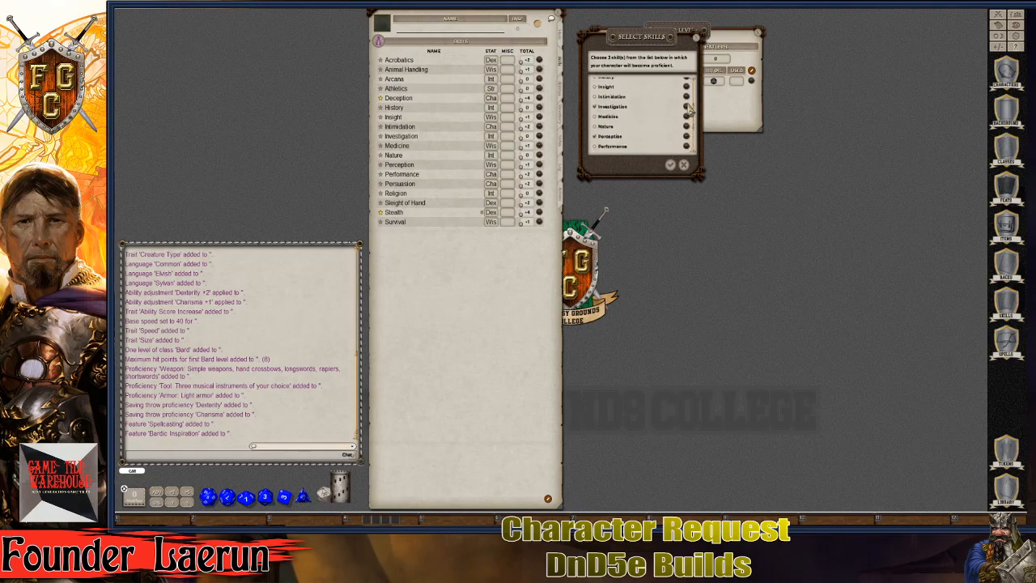
Step: Read the Investigation skill's description, close it, and confirm the three selected bard skills
left_click(687, 107)
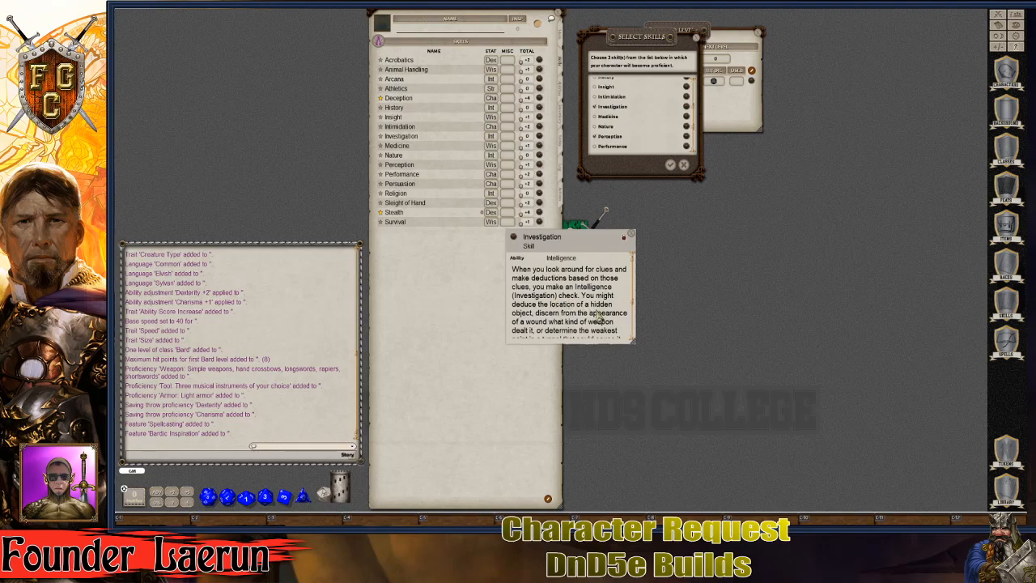
scroll(594, 315, "down", 1)
scroll(594, 315, "down", 5)
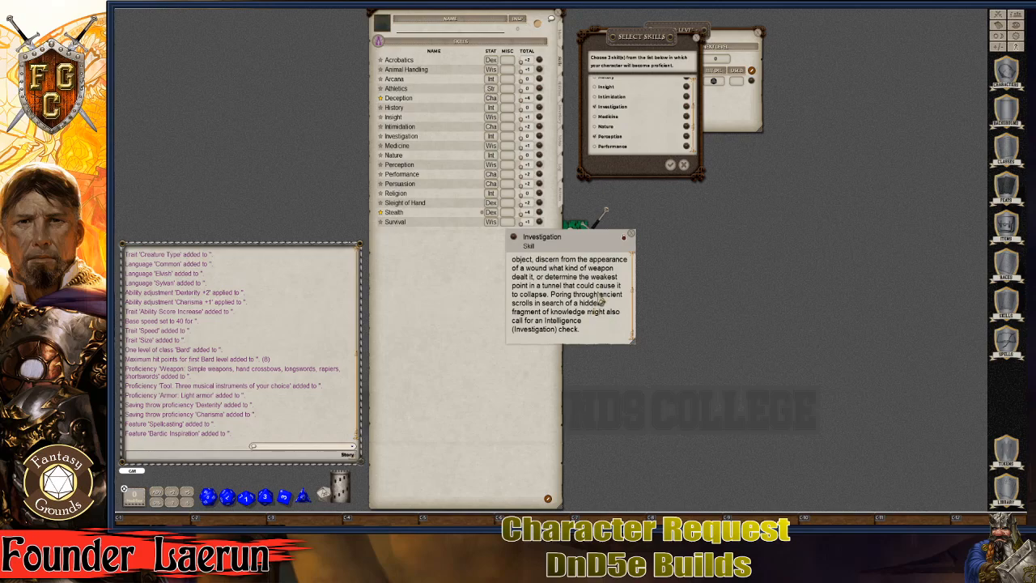
left_click(630, 236)
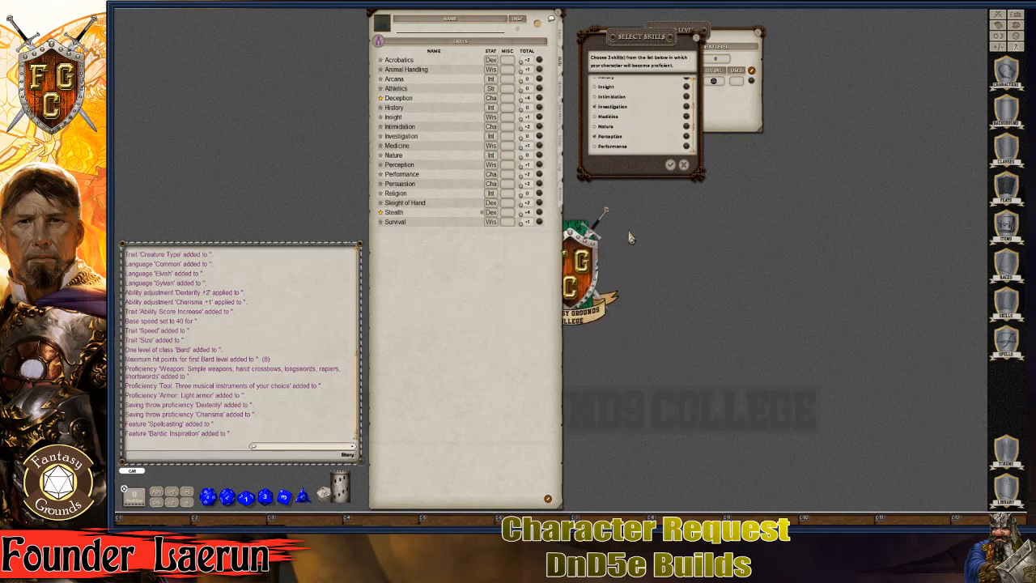
left_click(670, 165)
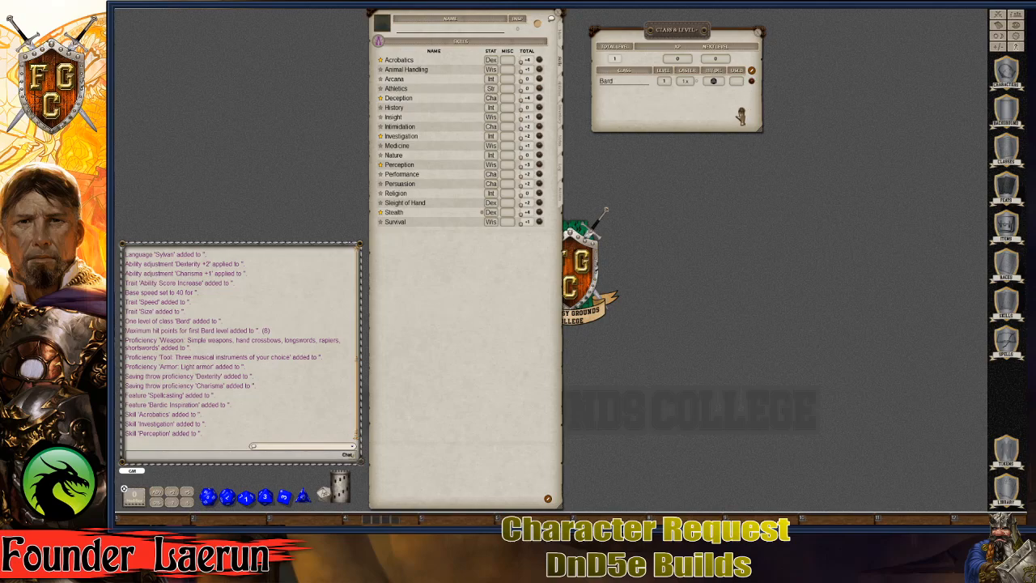
Step: Add two more Bard levels to bring the class to level 3, reviewing the character's features after level 2
left_click_drag(682, 110, 682, 112)
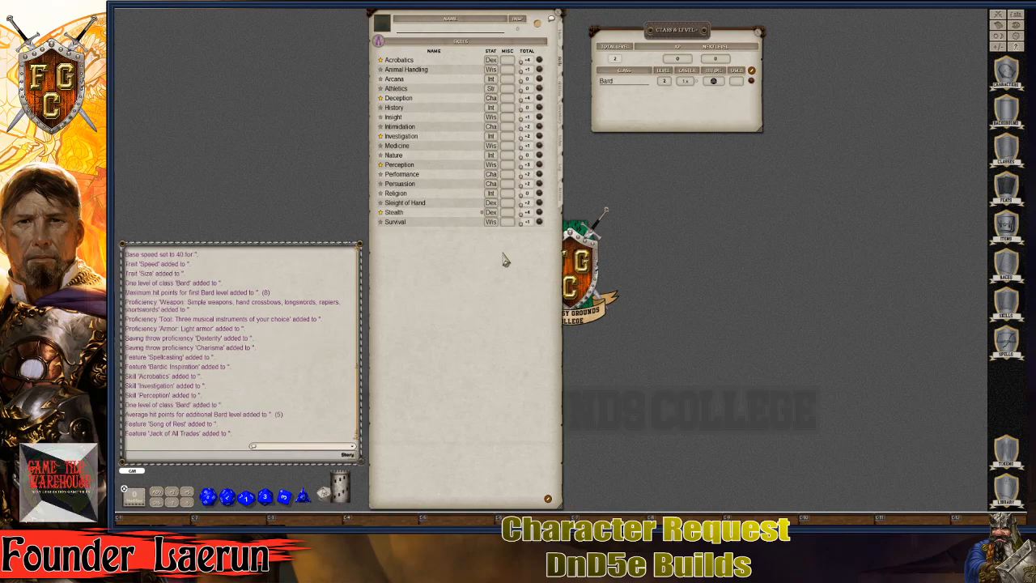
left_click(561, 94)
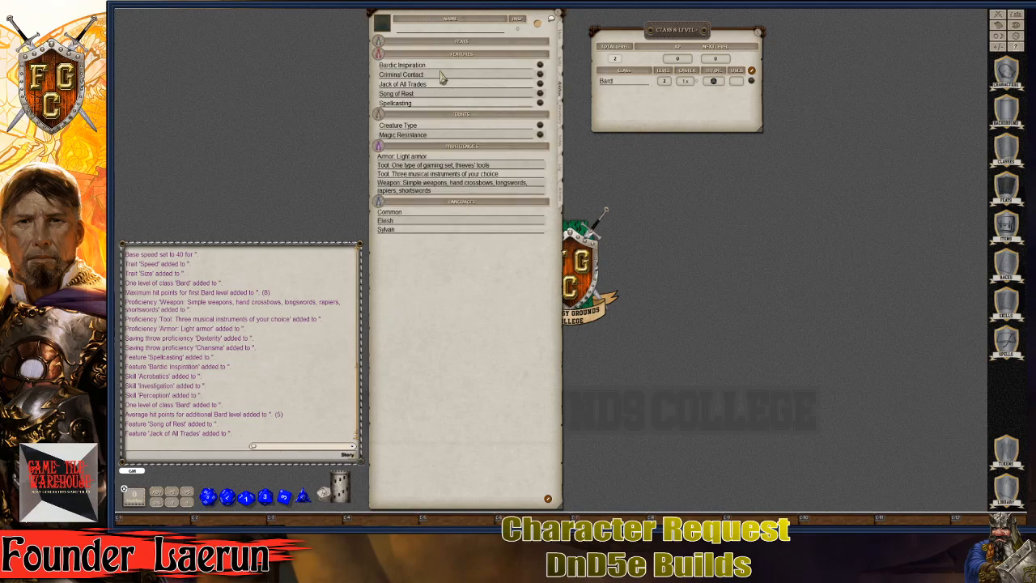
left_click(561, 65)
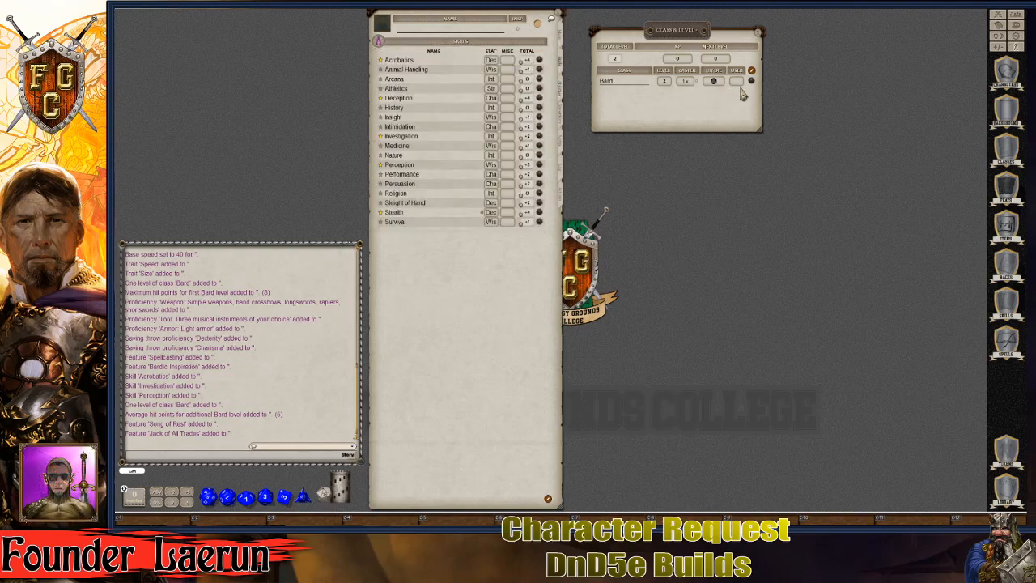
left_click_drag(751, 82, 647, 108)
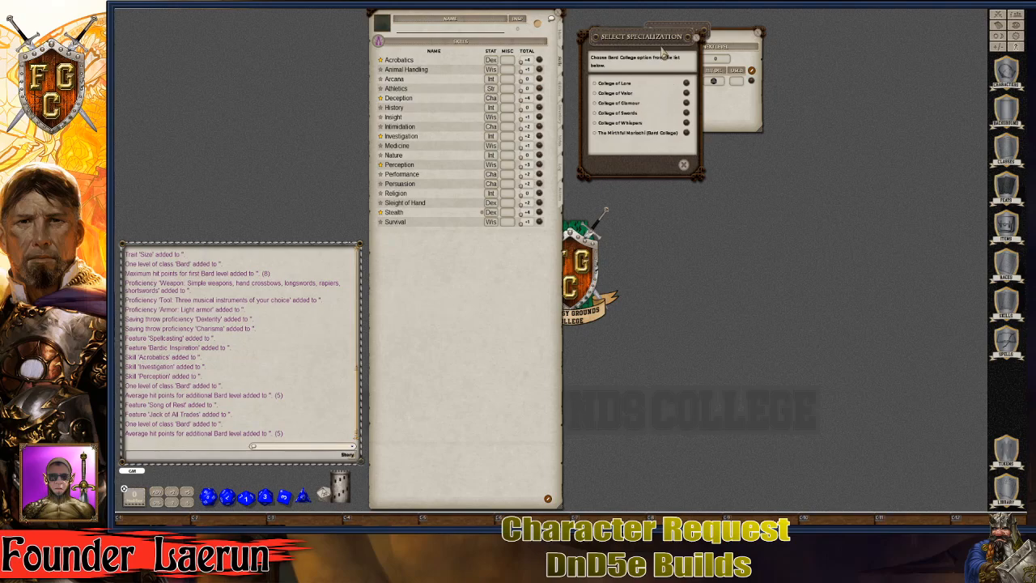
Step: Move the specialization choices clear of the class details and read through The Mirthful Mariachi (Bard College) description, then close it
left_click_drag(663, 50, 775, 206)
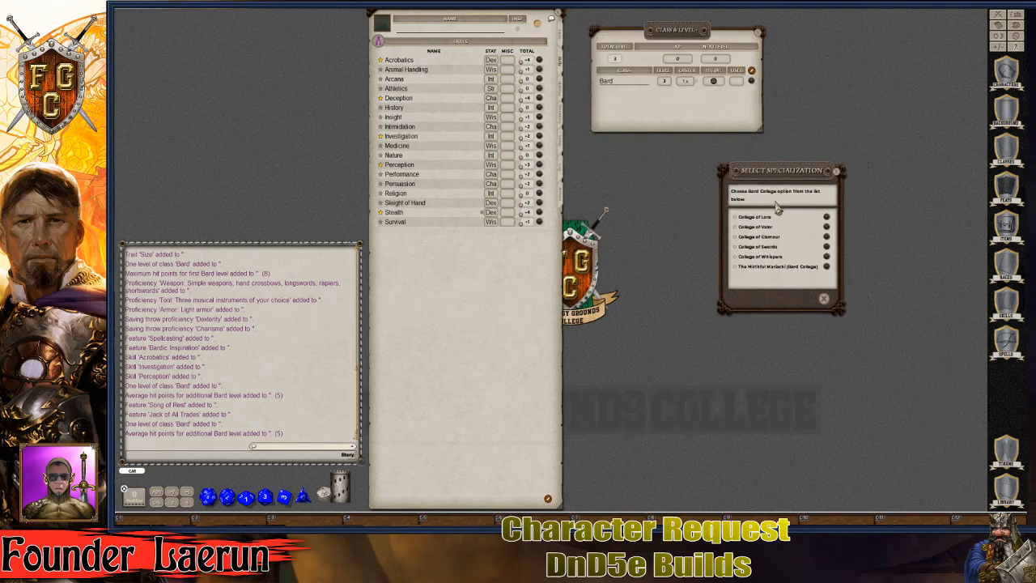
left_click(827, 269)
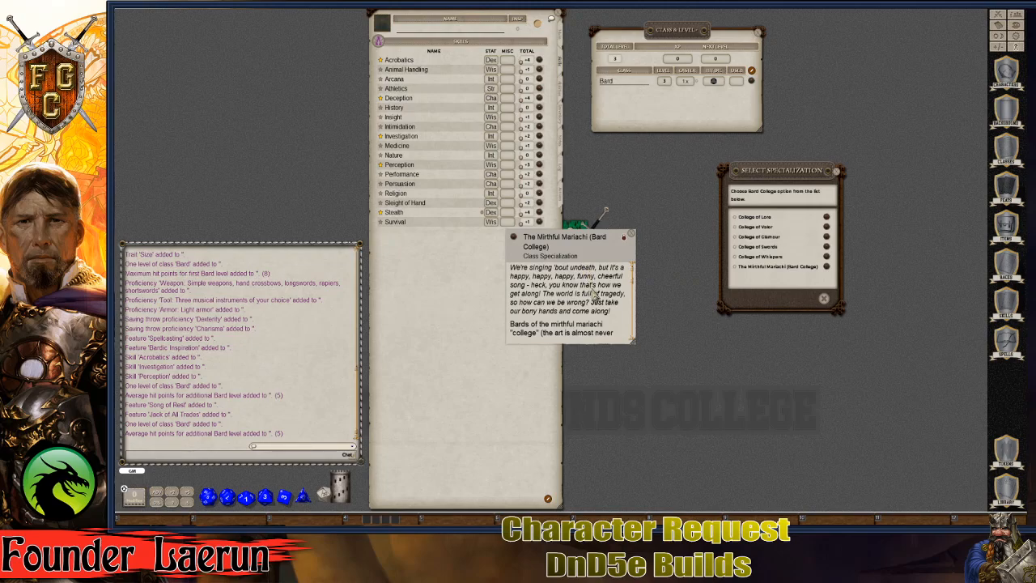
scroll(594, 292, "down", 2)
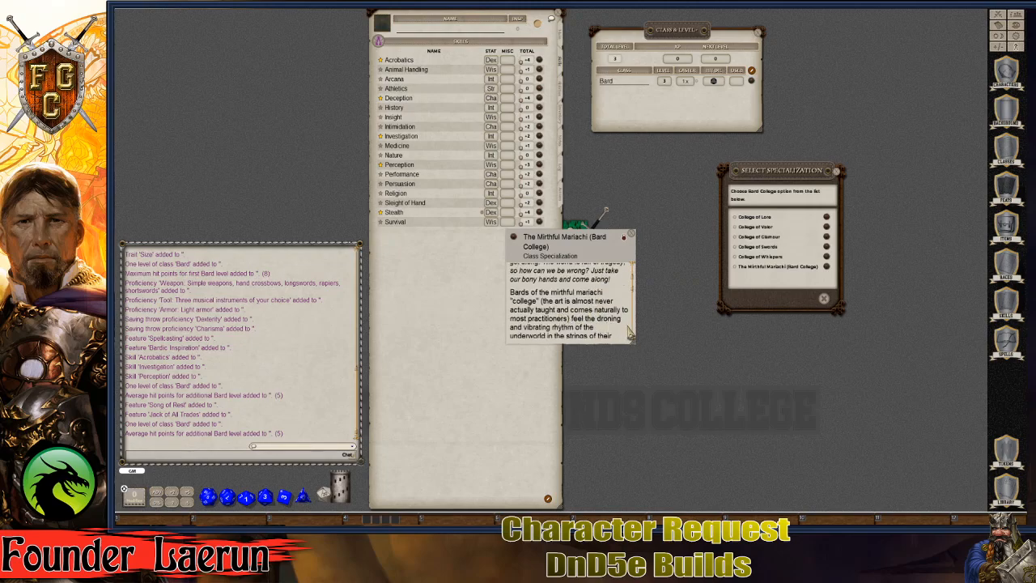
scroll(612, 333, "down", 8)
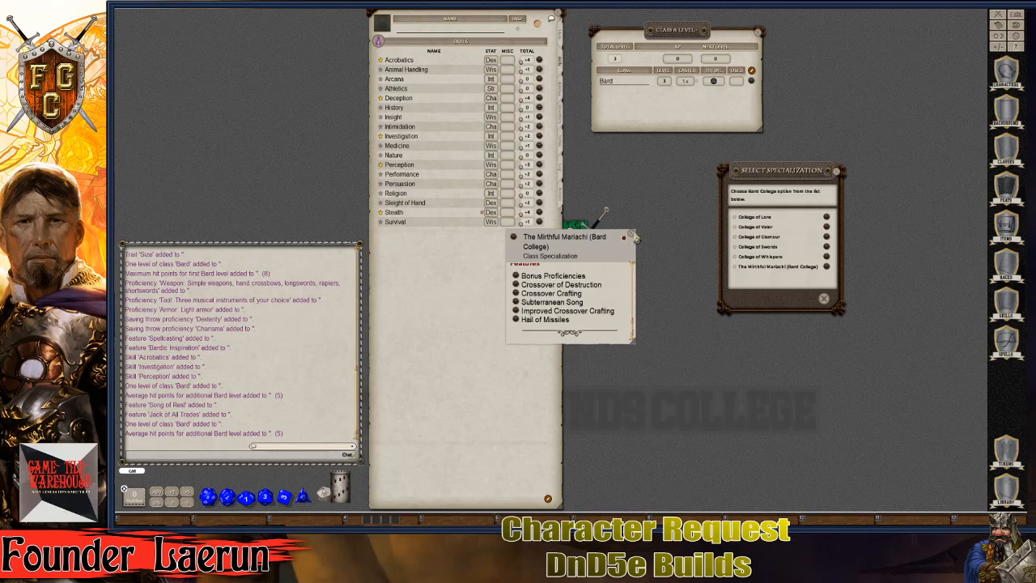
left_click(635, 237)
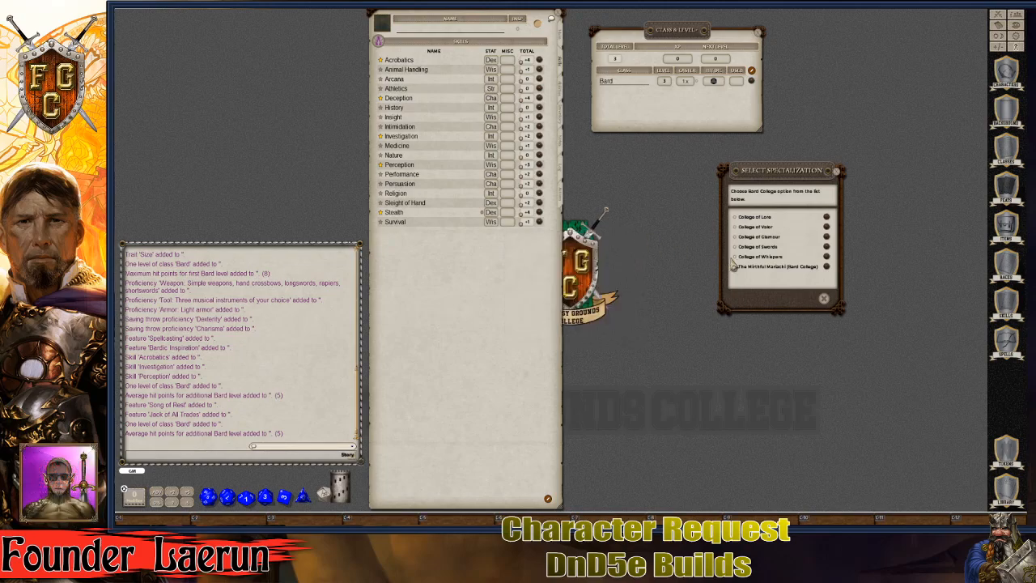
Step: Choose College of Whispers as the bard specialization and confirm it
left_click(734, 265)
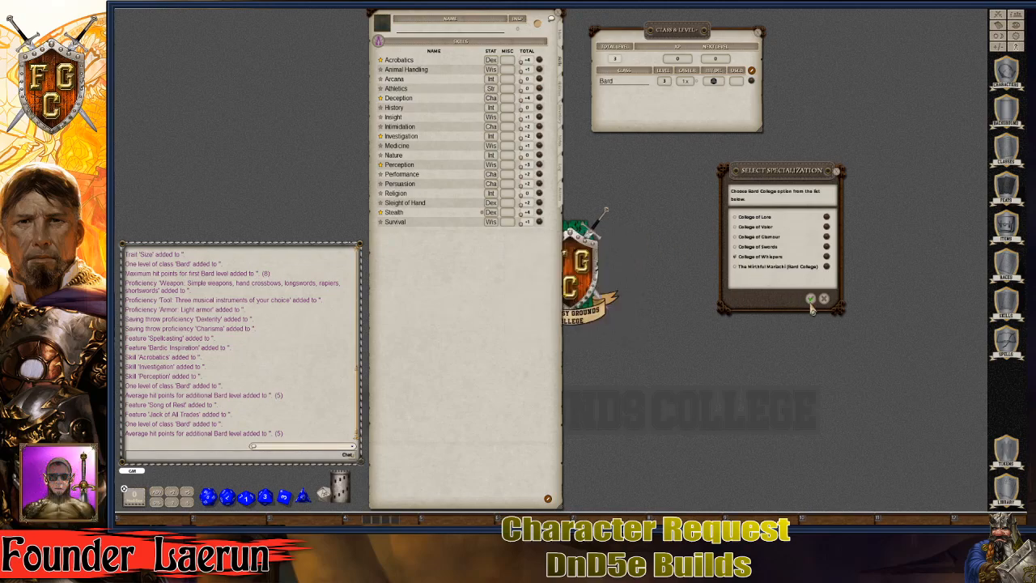
left_click(810, 300)
key("ctrl")
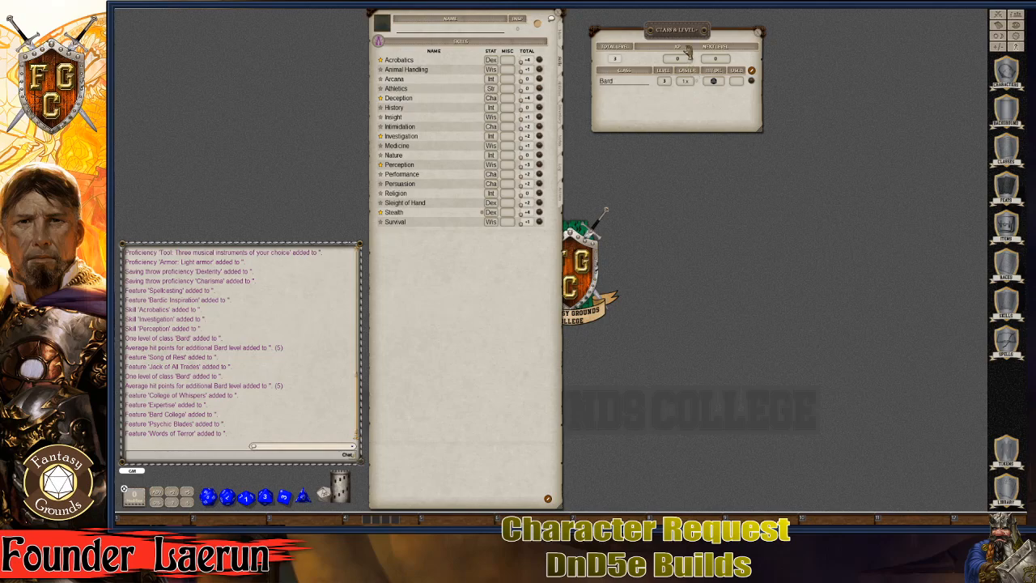
Step: Enter the character's name on the main page of the sheet and close the class and level details
left_click(559, 50)
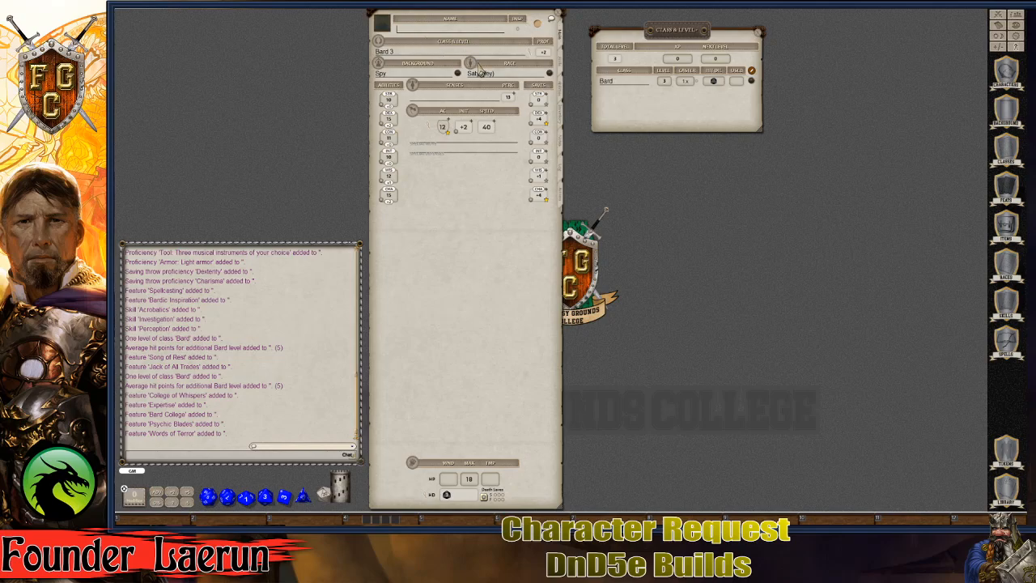
type("Kanifar Oniden")
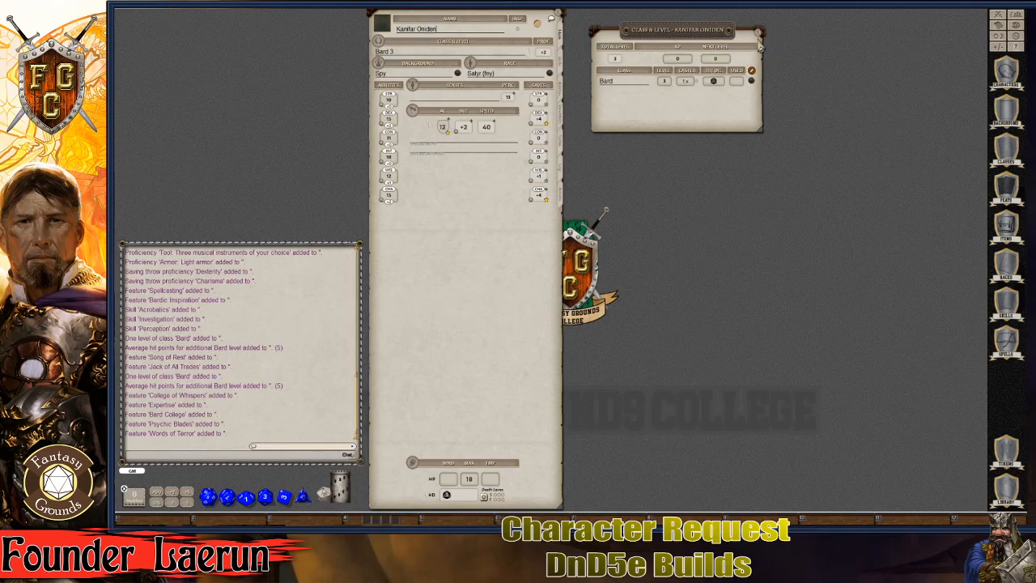
left_click(761, 44)
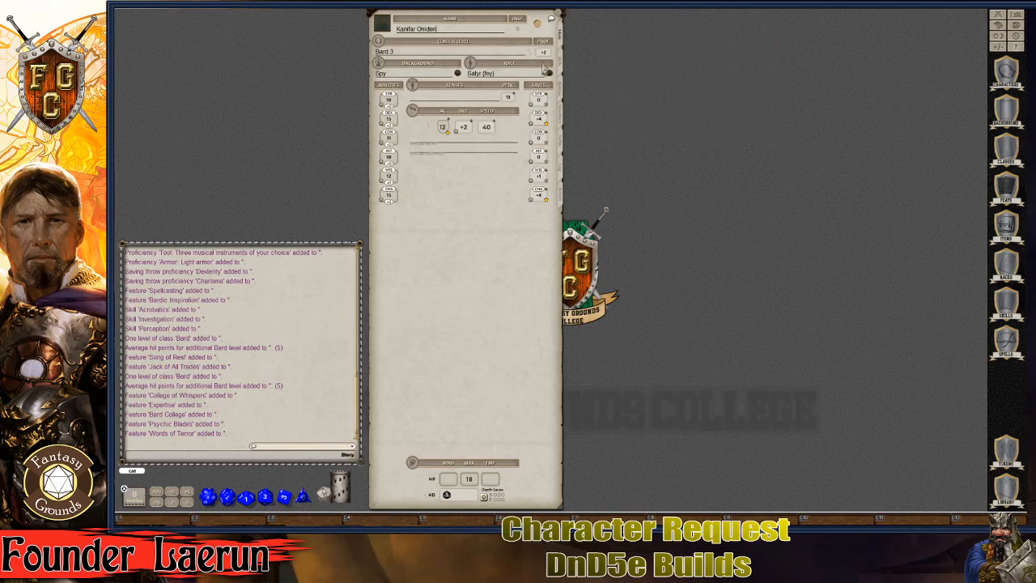
Step: Open the Jack of All Trades feature description from the character's features and place it beside the character sheet
left_click(560, 77)
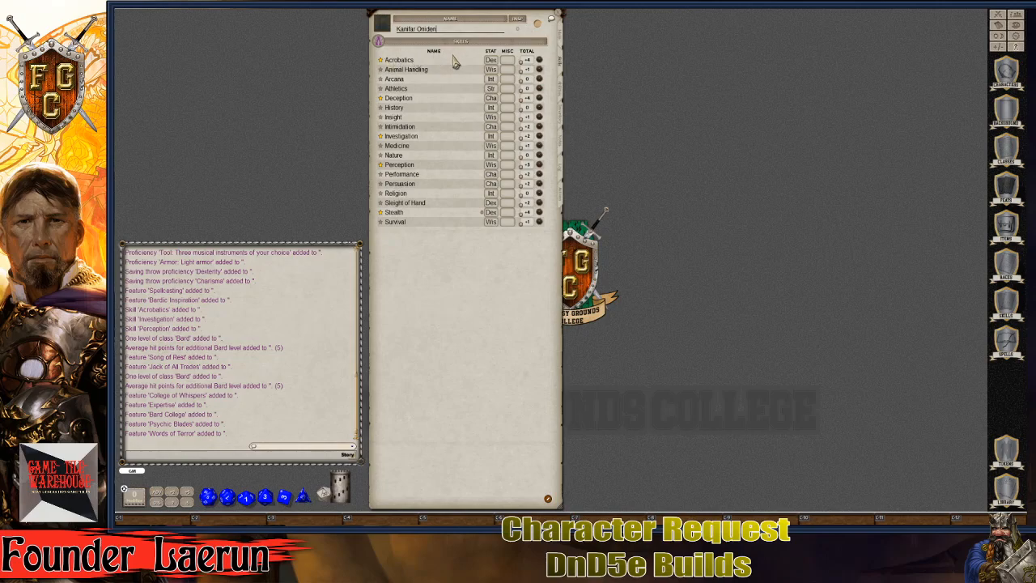
left_click(558, 98)
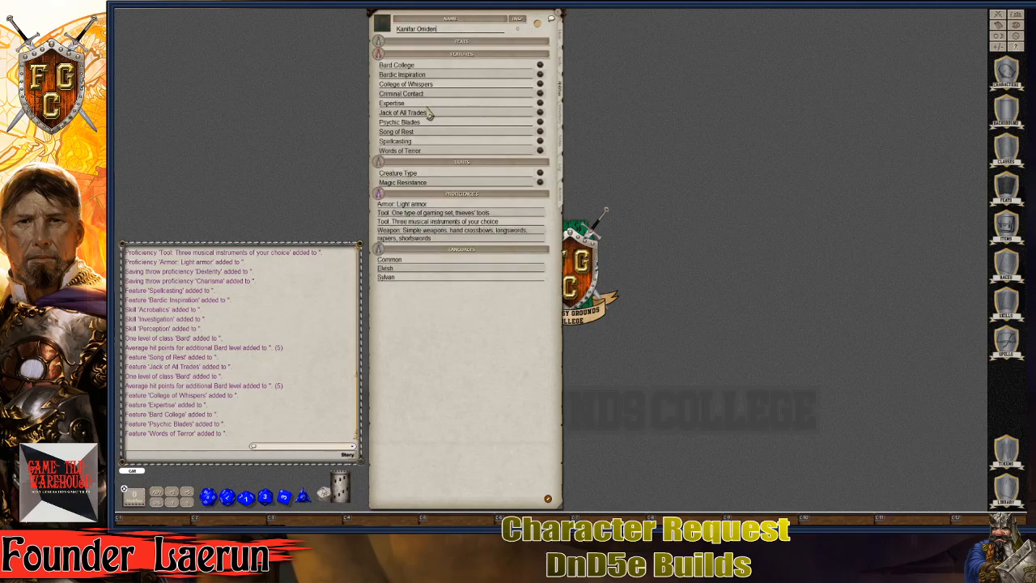
left_click(540, 113)
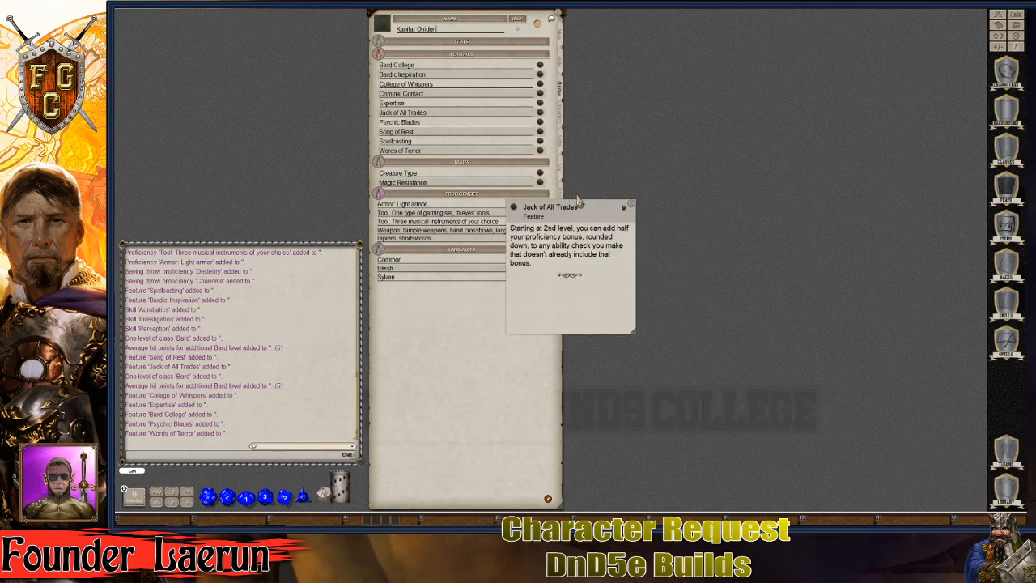
left_click_drag(578, 200, 730, 97)
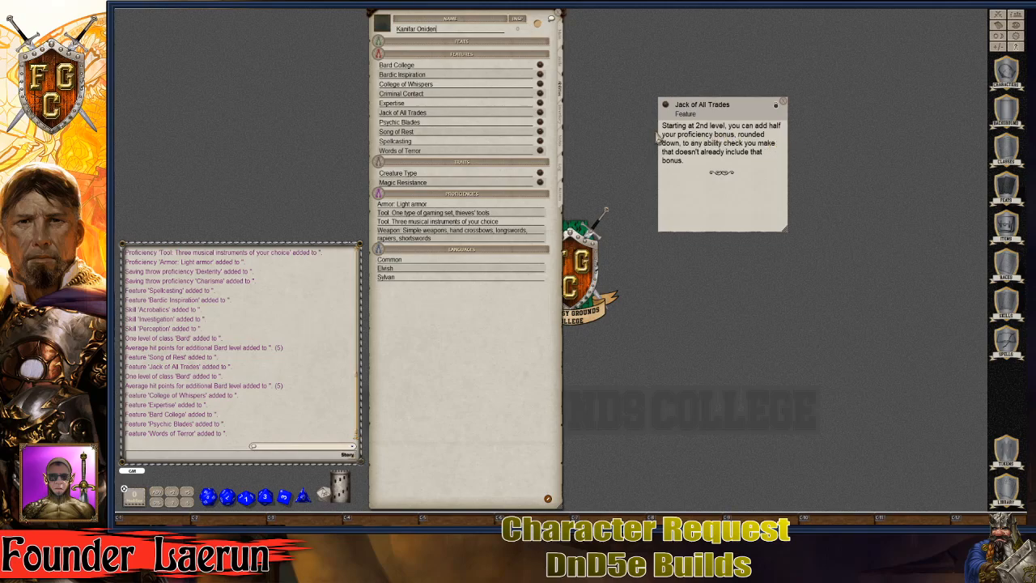
Step: On the skills page, set half proficiency for Animal Handling, Arcana, Athletics, History, Insight and Intimidation
left_click(559, 81)
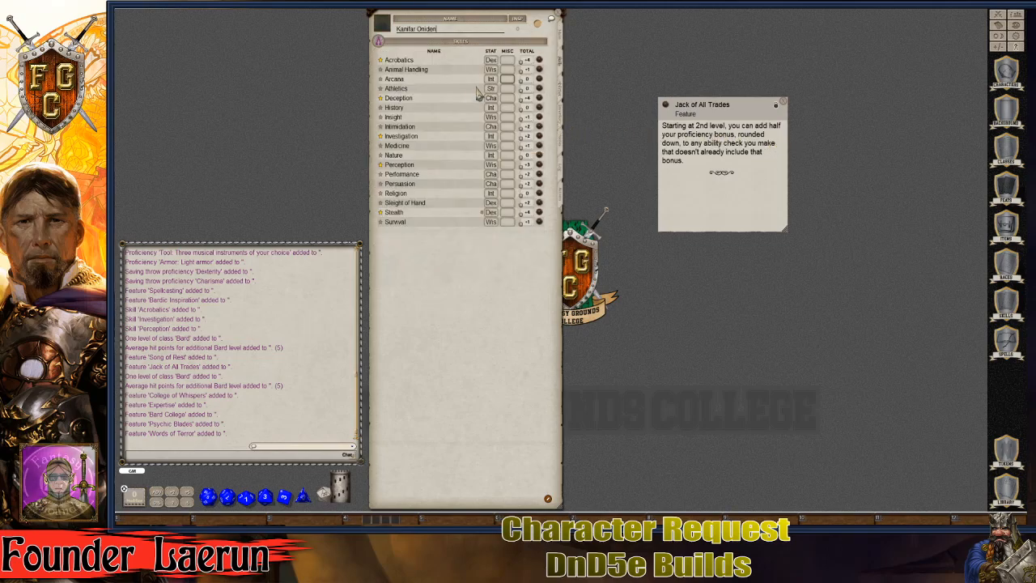
left_click(381, 70)
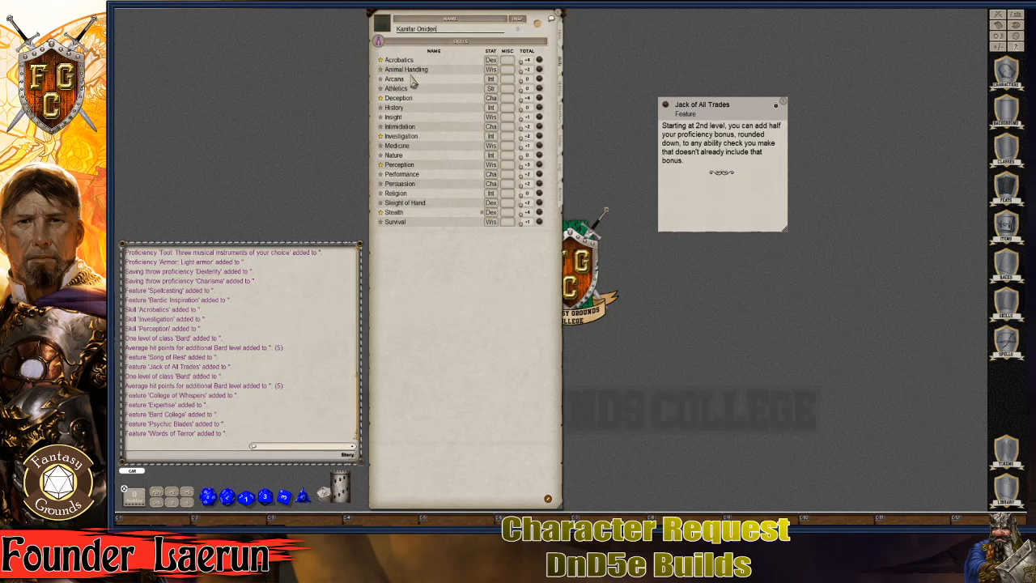
left_click(381, 80)
left_click(381, 81)
left_click(381, 80)
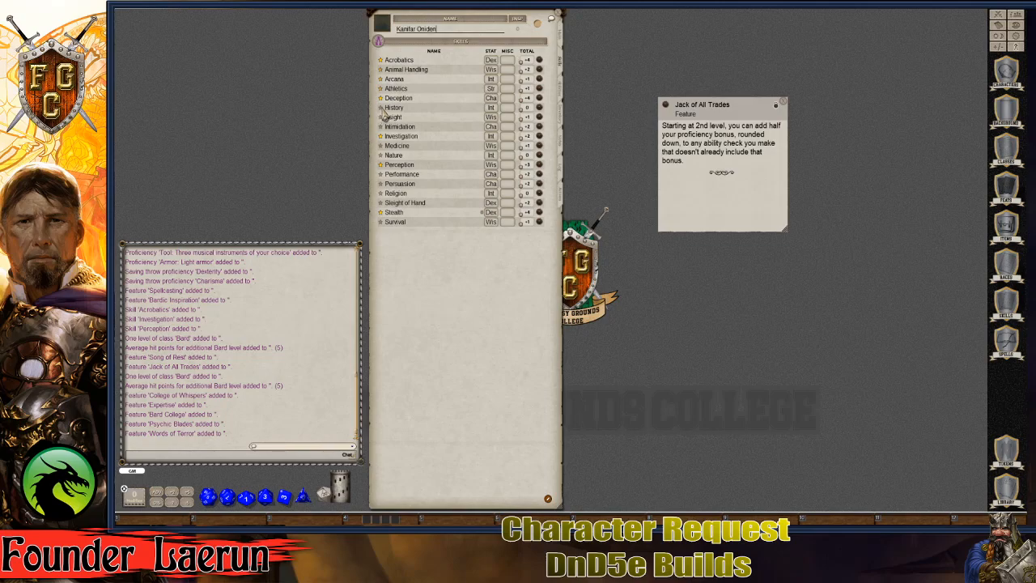
left_click(381, 109)
left_click(381, 108)
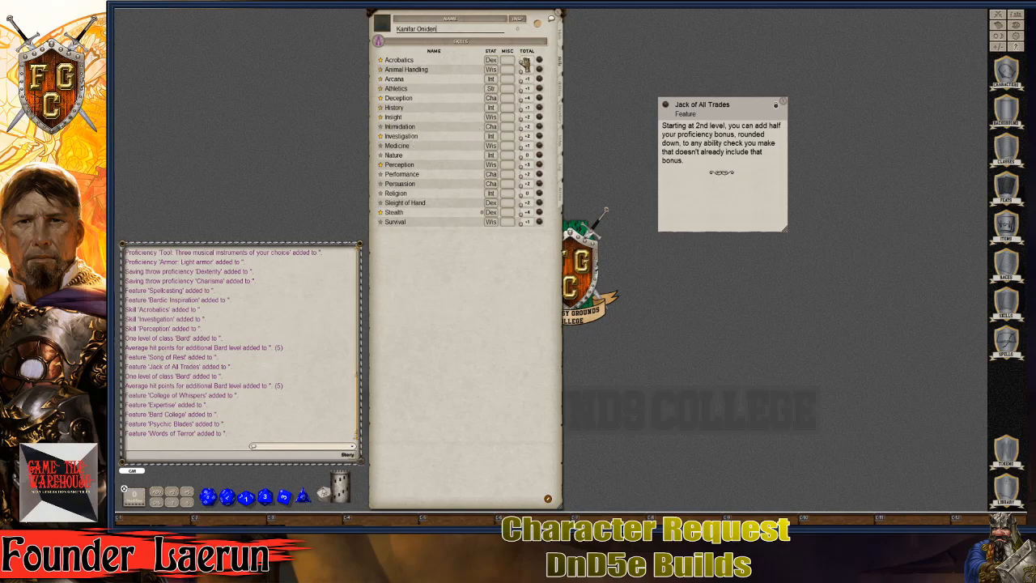
left_click(381, 128)
left_click(381, 128)
left_click(381, 127)
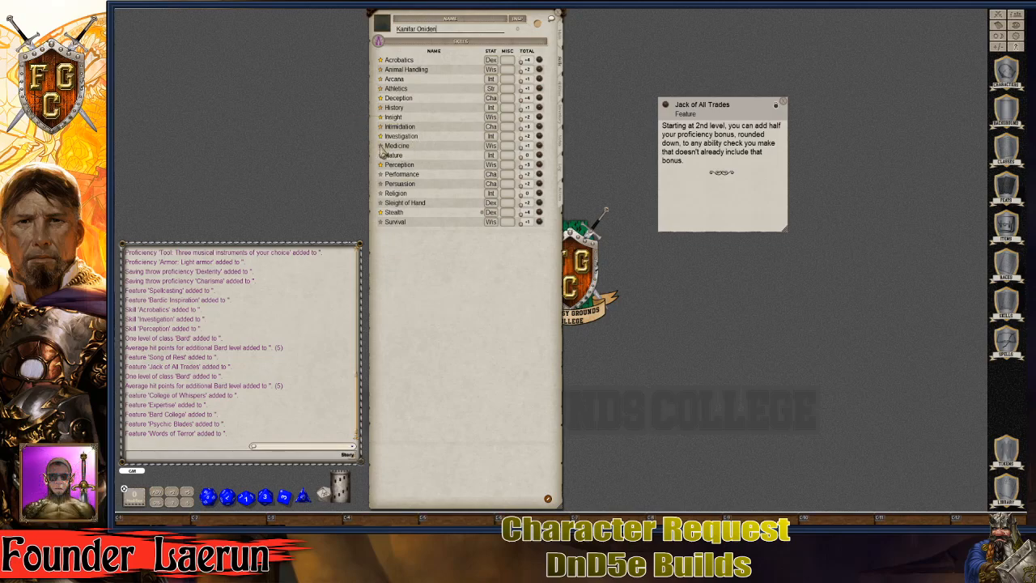
Step: Set half proficiency for Medicine, Nature, Performance, Persuasion, Religion, Sleight of Hand and Survival
left_click(381, 146)
left_click(382, 147)
left_click(381, 147)
left_click(381, 156)
left_click(381, 156)
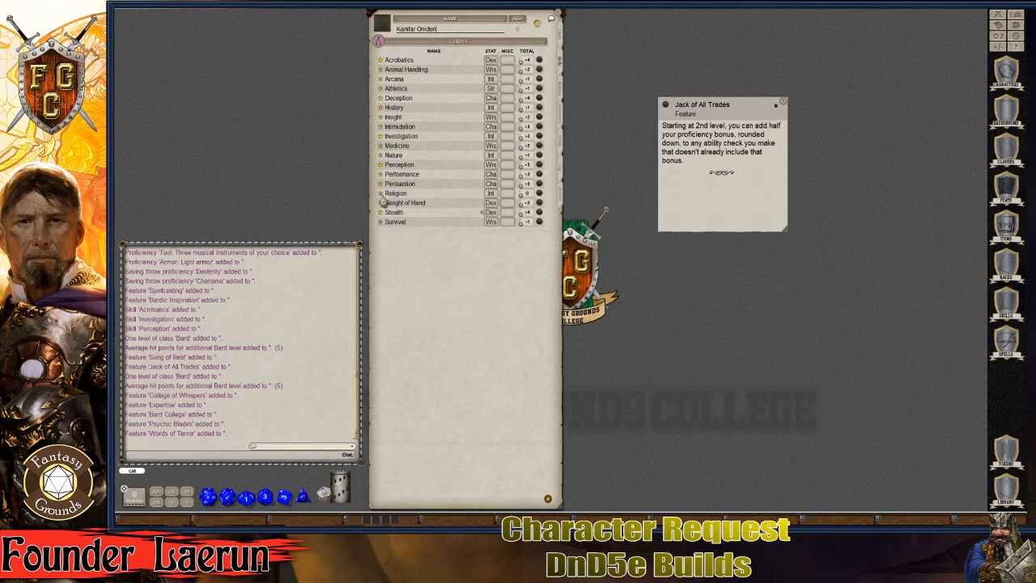
left_click(381, 195)
left_click(381, 195)
left_click(382, 225)
left_click(382, 224)
left_click(383, 225)
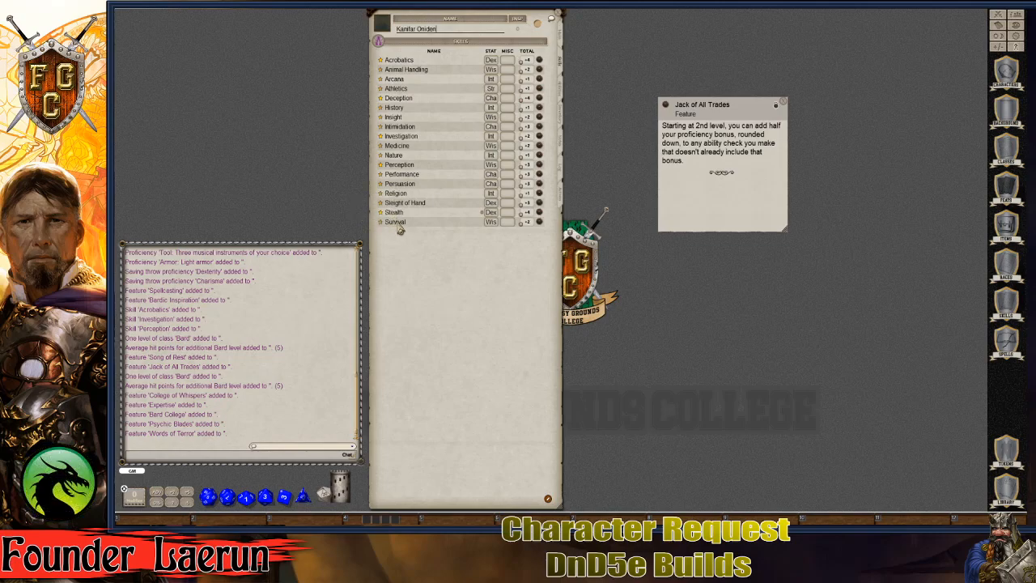
Step: Close the Jack of All Trades description and place the Expertise feature description beside the character sheet
left_click_drag(712, 199, 667, 183)
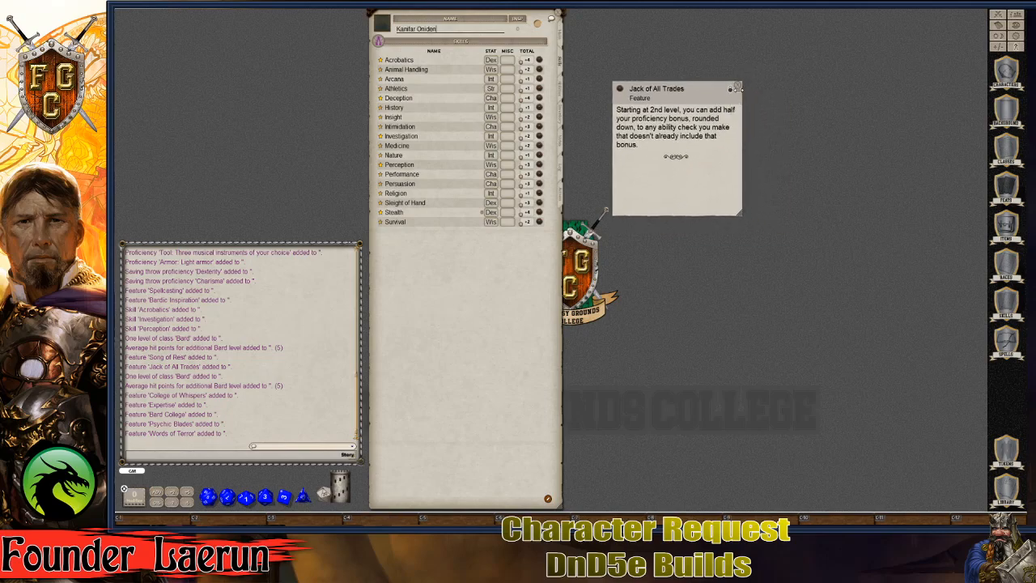
left_click(736, 87)
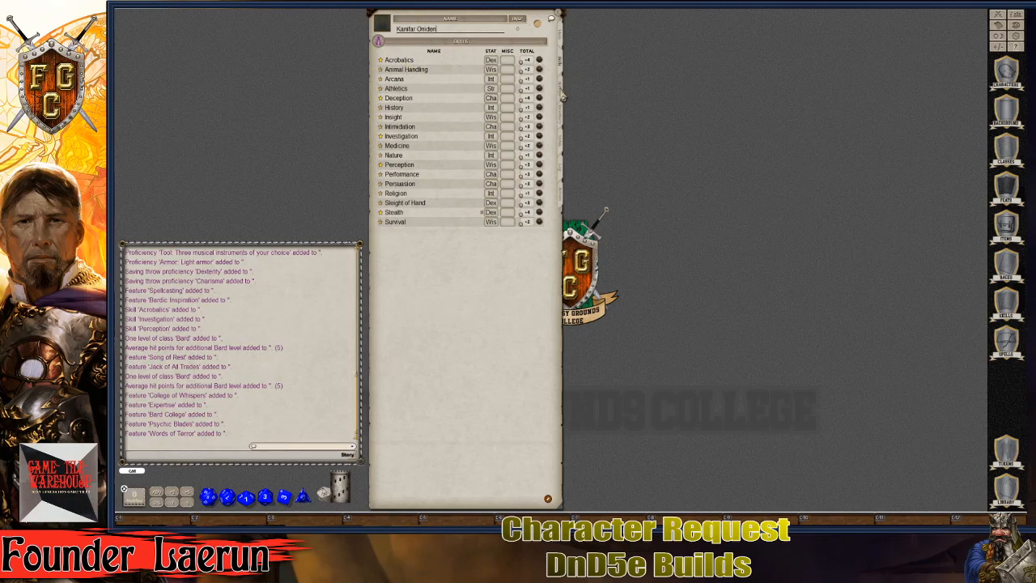
left_click(560, 95)
key("ctrl")
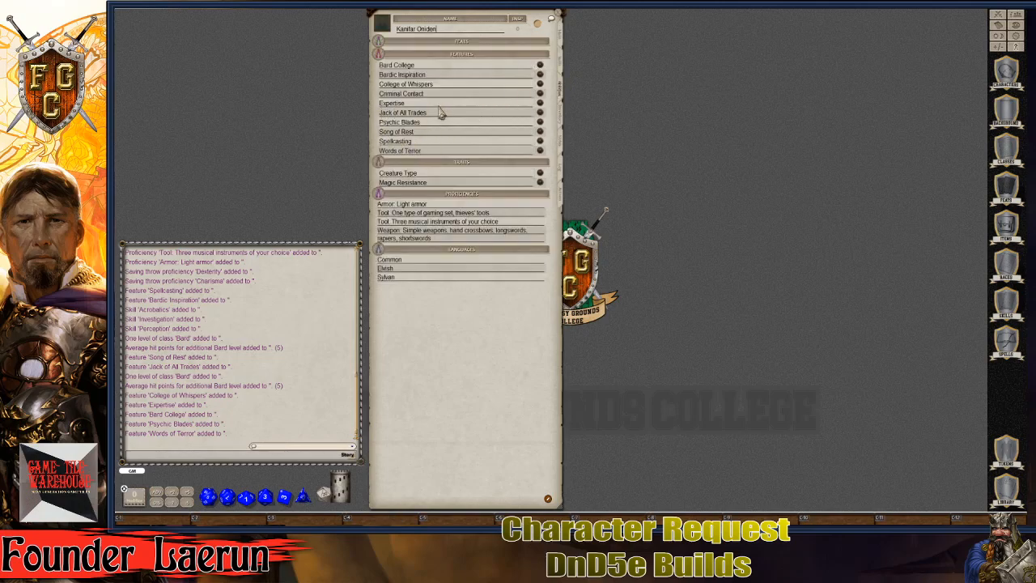
left_click(540, 104)
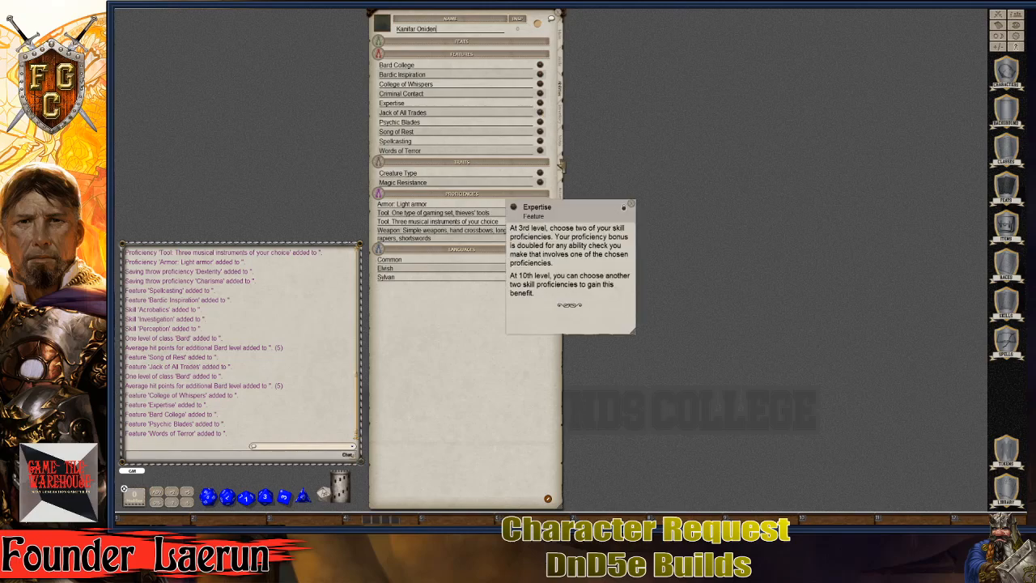
key("ctrl")
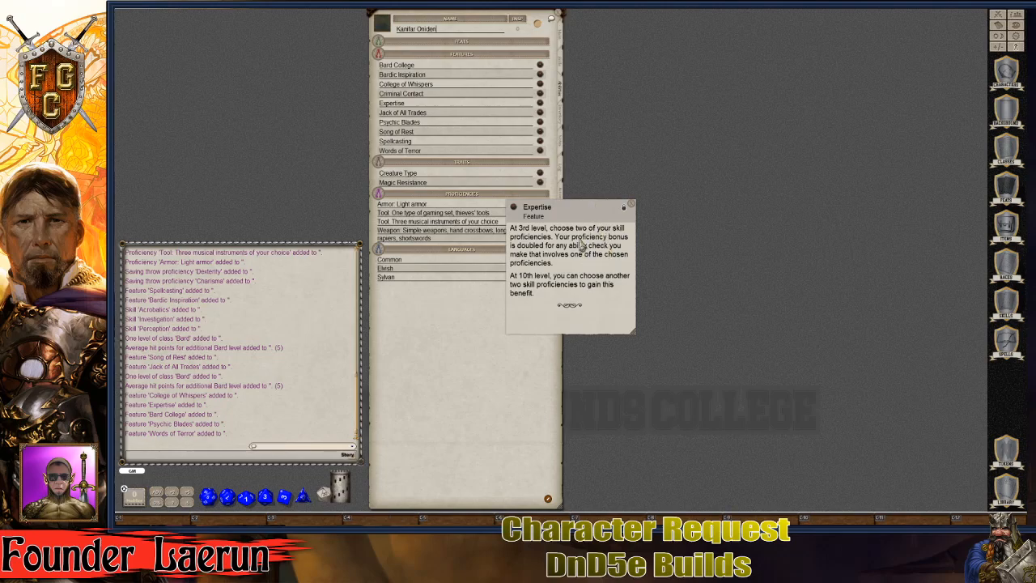
left_click_drag(597, 209, 752, 117)
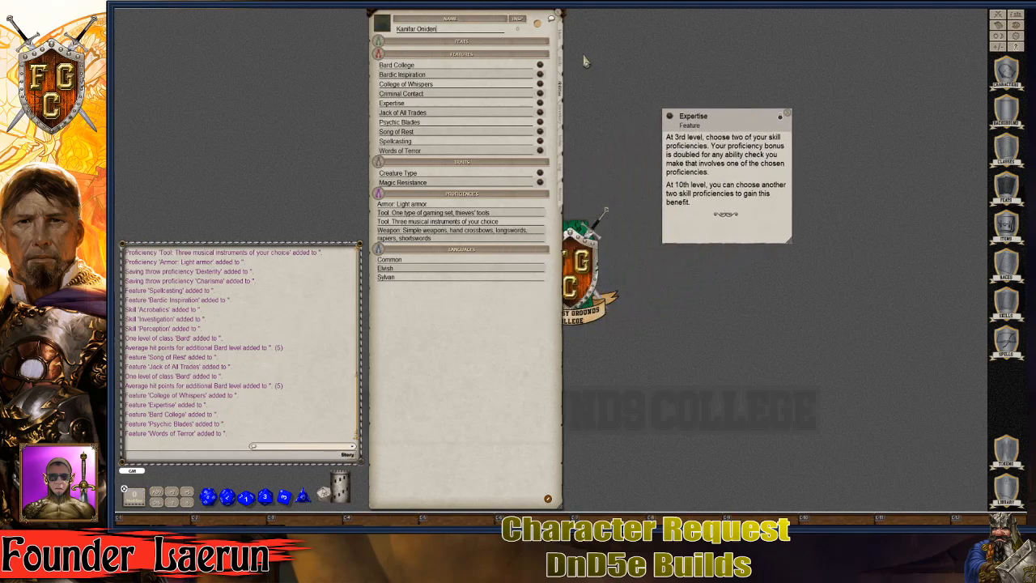
Step: Set double proficiency for the Deception and Stealth skills and close the Expertise description
left_click(559, 68)
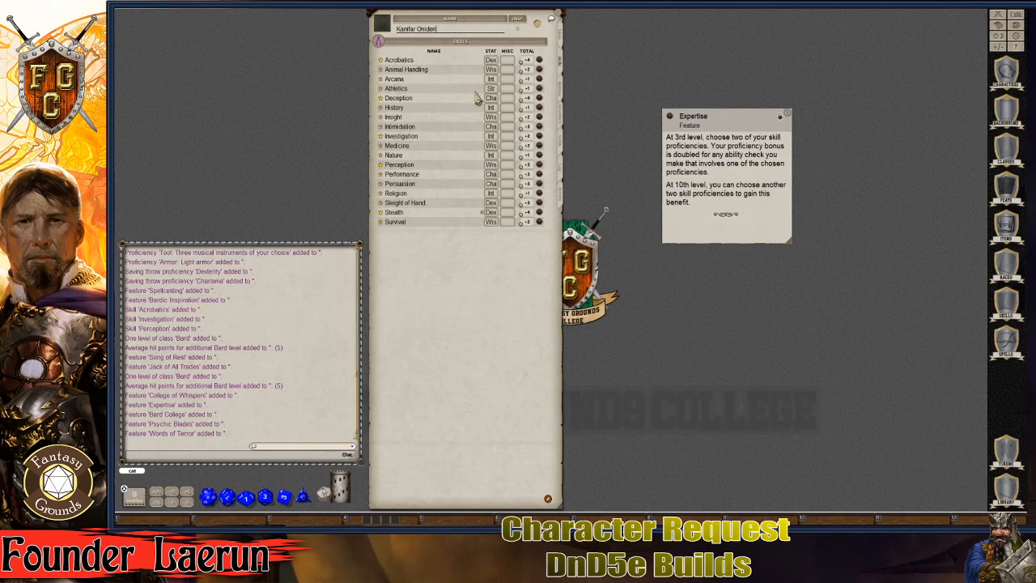
left_click(381, 99)
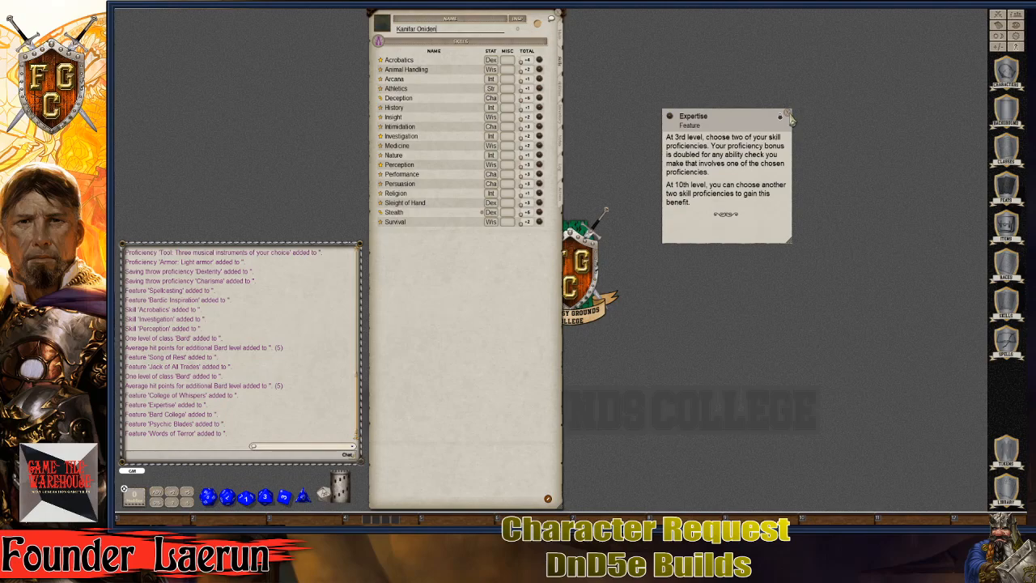
left_click(789, 116)
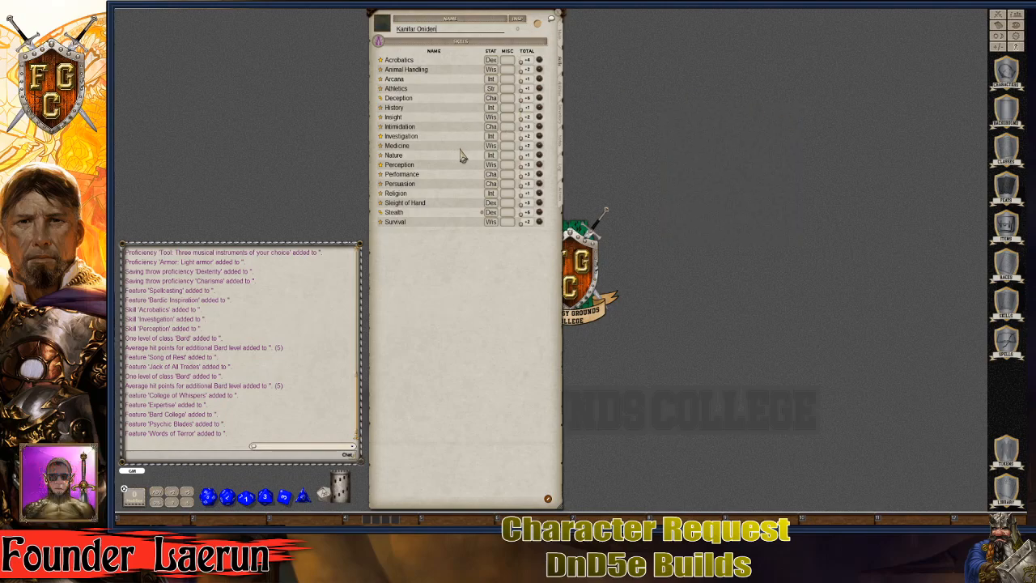
Step: Review the features, main and actions pages of the sheet, and read and close the Creature Type trait
left_click(564, 94)
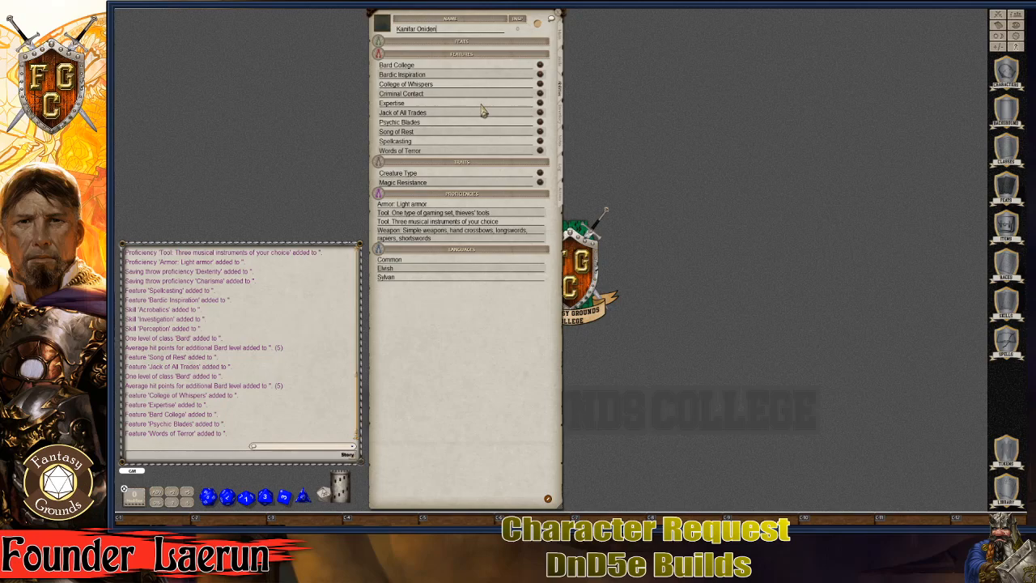
left_click(564, 39)
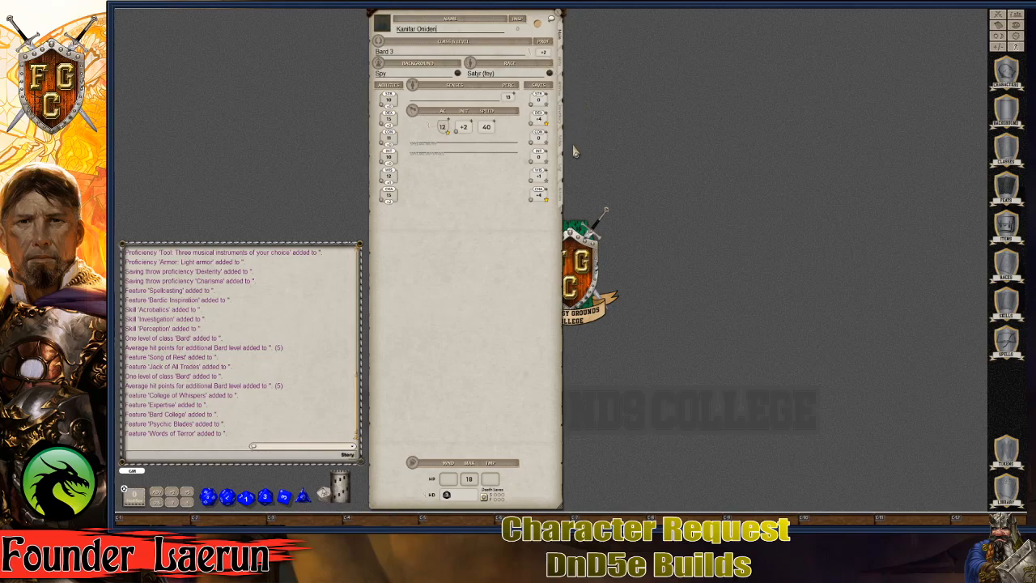
left_click(562, 198)
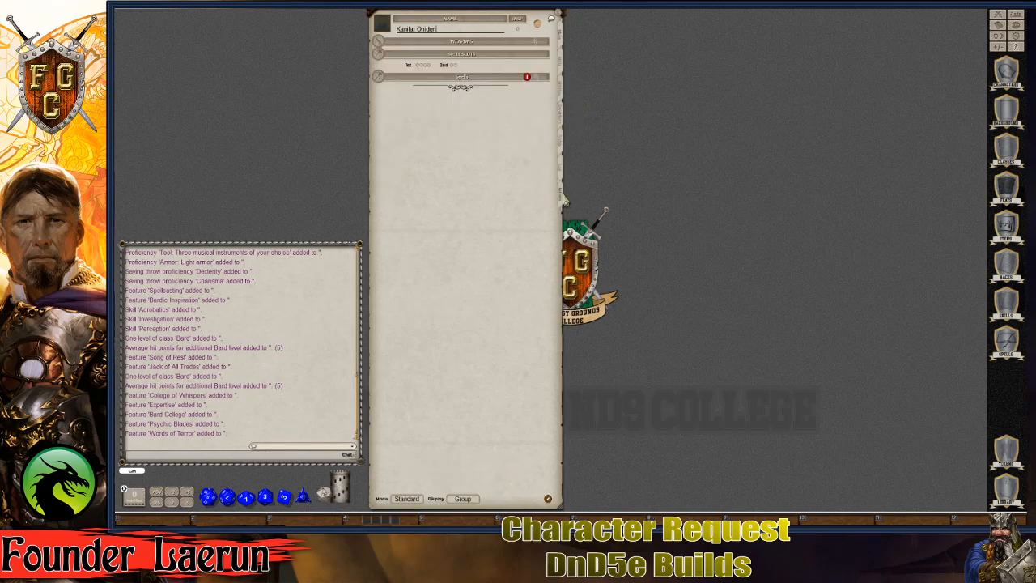
left_click(563, 97)
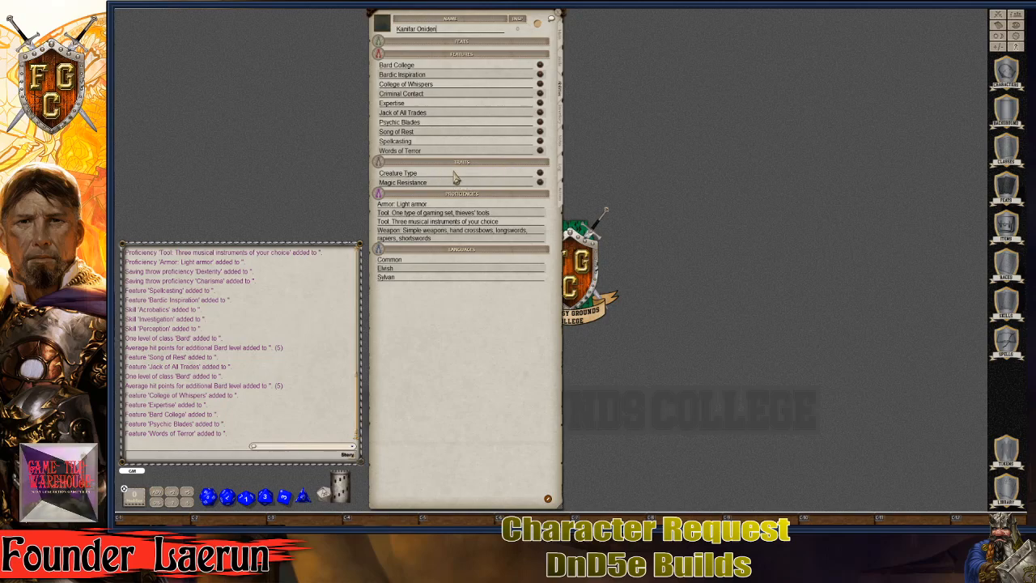
left_click(539, 173)
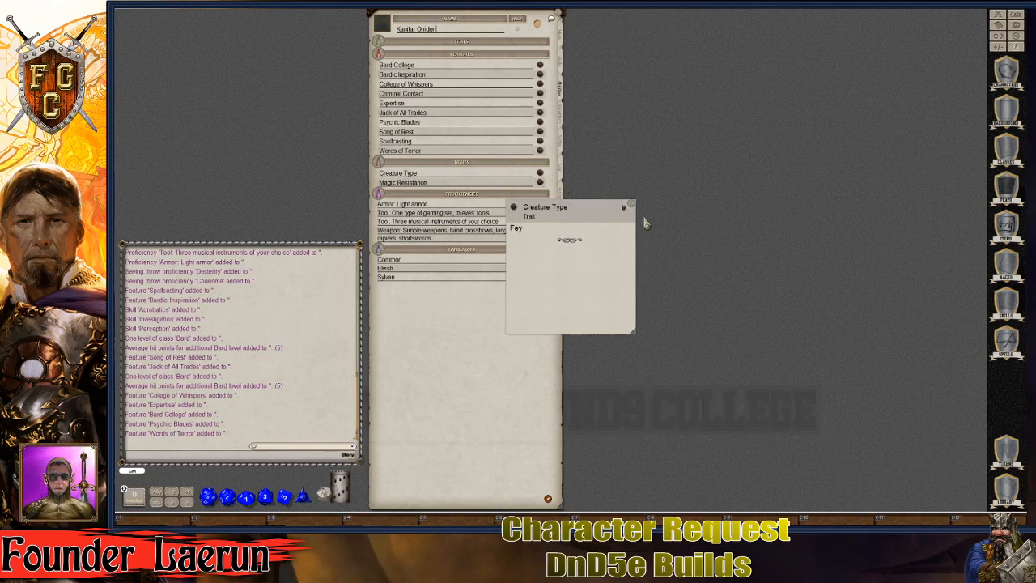
left_click(632, 205)
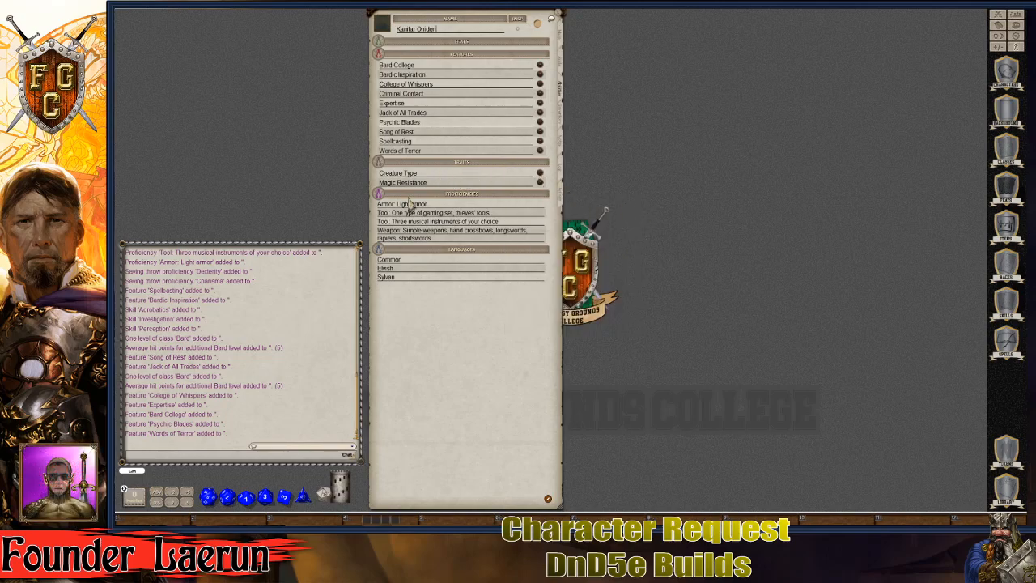
Step: Open the Magic Resistance, Bardic Inspiration and Criminal Contact descriptions and arrange them beside the character sheet
left_click(540, 182)
left_click_drag(599, 219, 403, 162)
left_click_drag(277, 100, 765, 65)
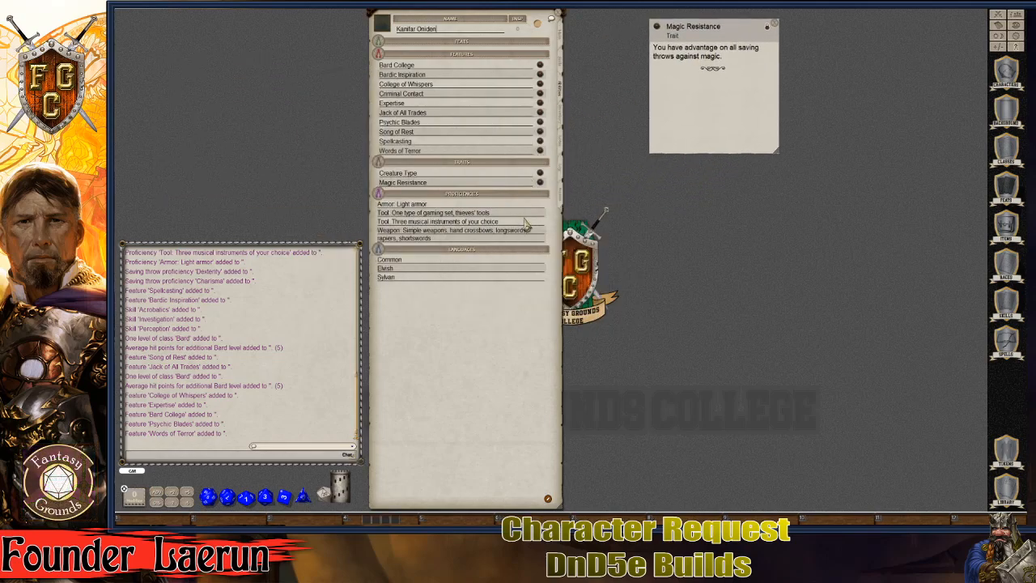
left_click(541, 75)
left_click_drag(592, 223, 740, 69)
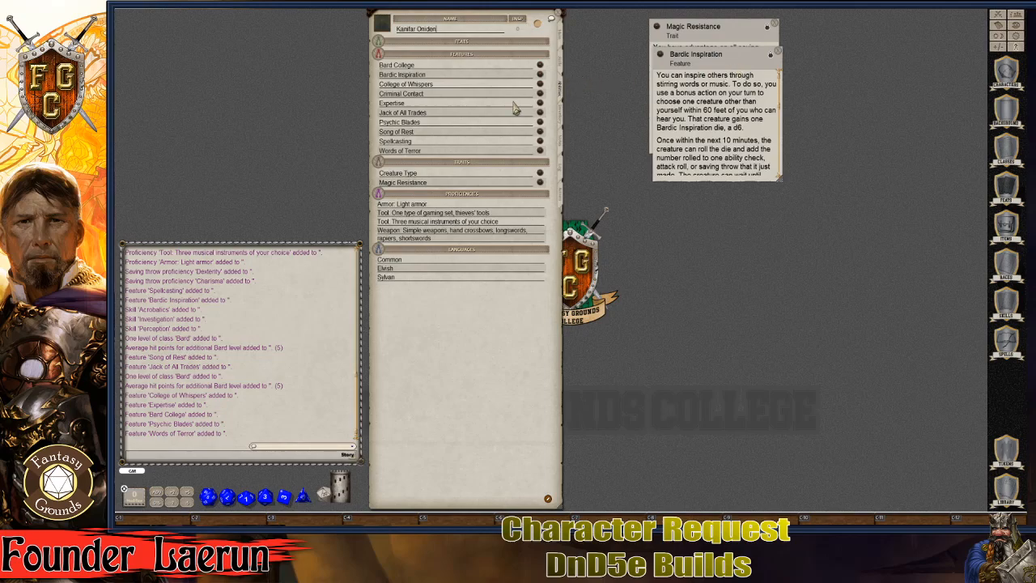
left_click(540, 94)
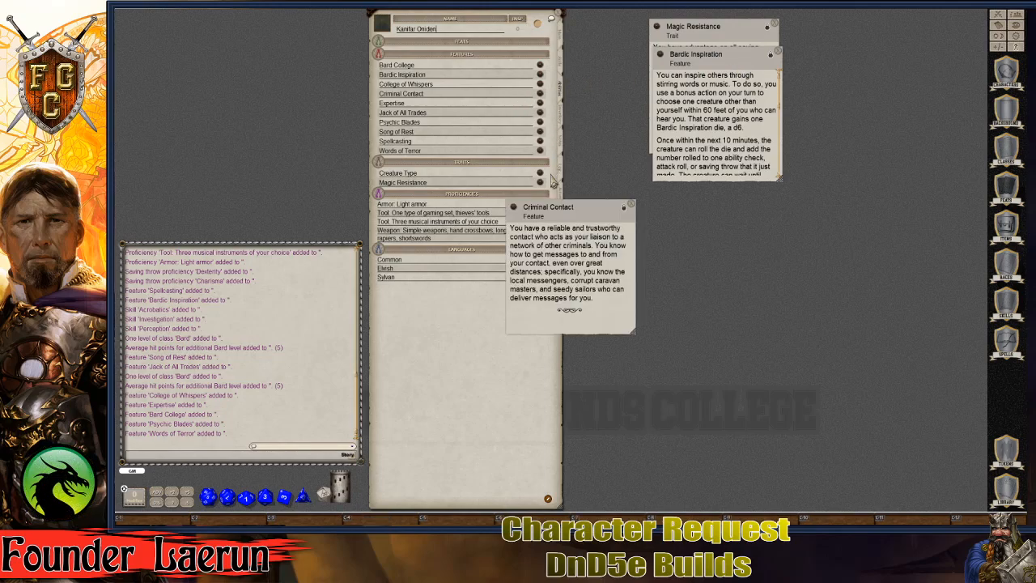
left_click_drag(593, 212, 915, 33)
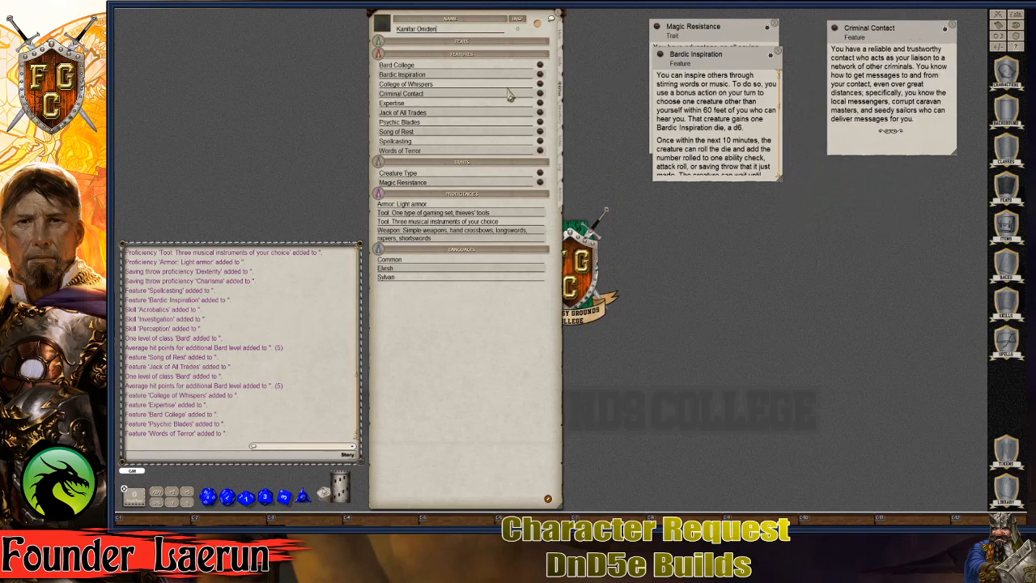
Step: Open the Jack of All Trades, Psychic Blades, Song of Rest and Words of Terror descriptions and stack them below Bardic Inspiration
left_click(541, 113)
left_click_drag(684, 90, 723, 80)
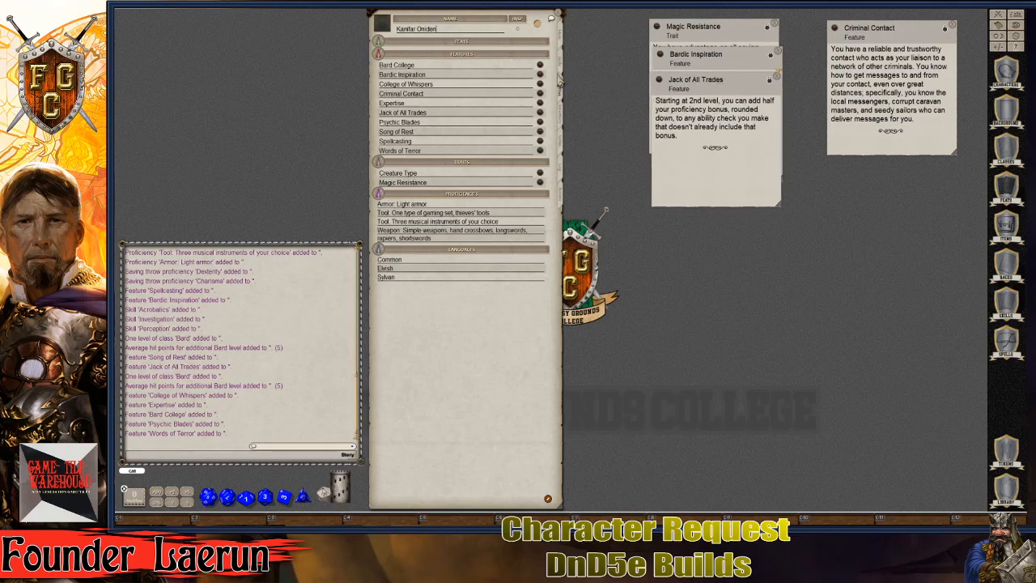
left_click(541, 123)
left_click_drag(607, 207, 748, 117)
left_click(541, 135)
left_click_drag(575, 214, 725, 146)
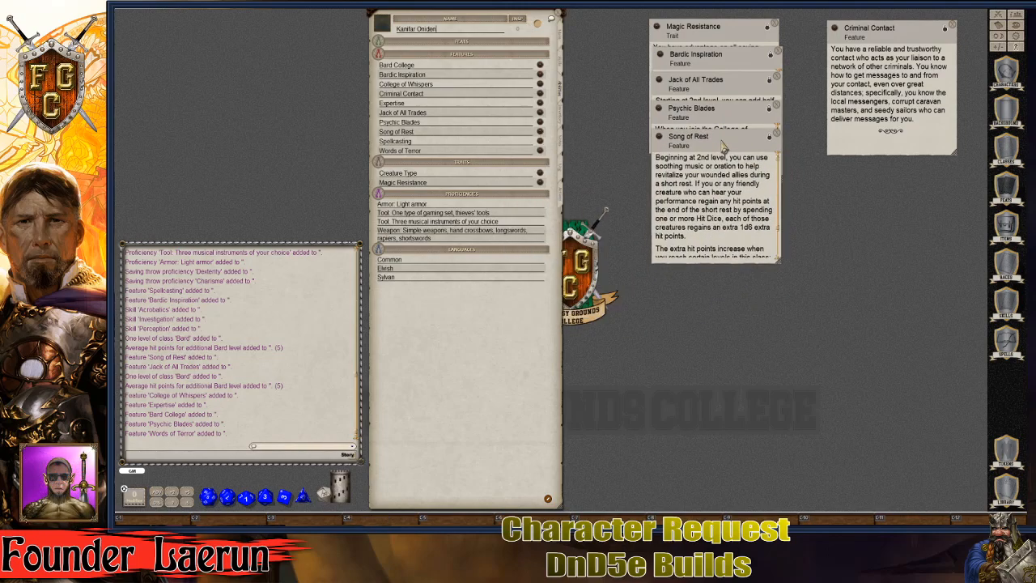
left_click(543, 152)
left_click_drag(562, 217, 717, 183)
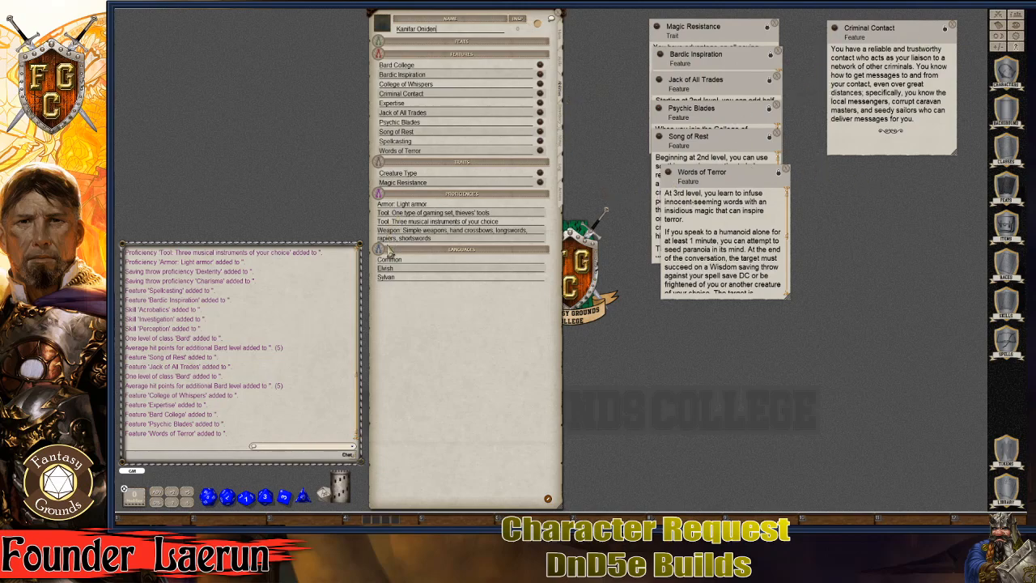
Step: Look over the inventory, skills and main pages of the character sheet and return to the features list
left_click(564, 117)
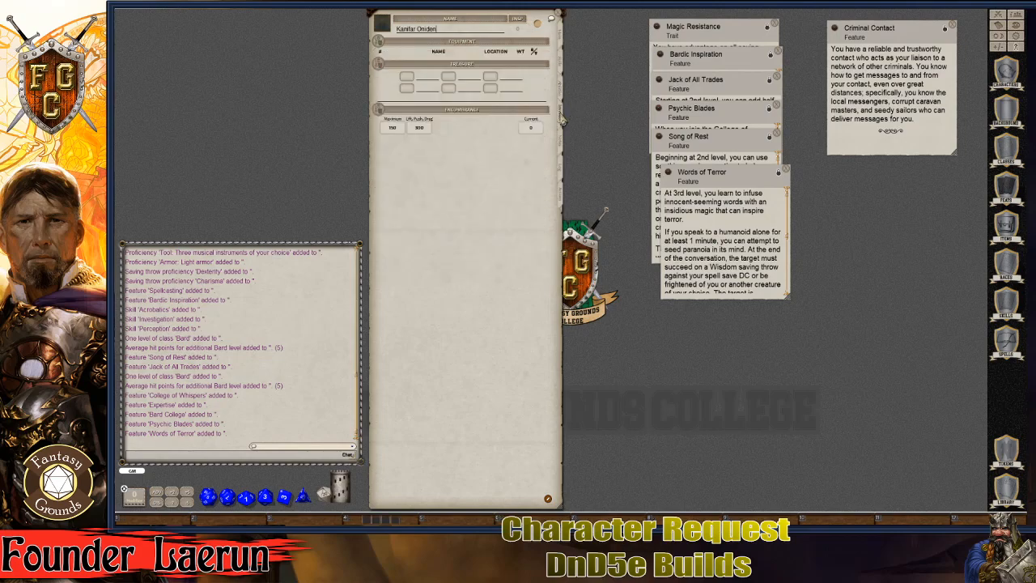
left_click(564, 71)
left_click(563, 42)
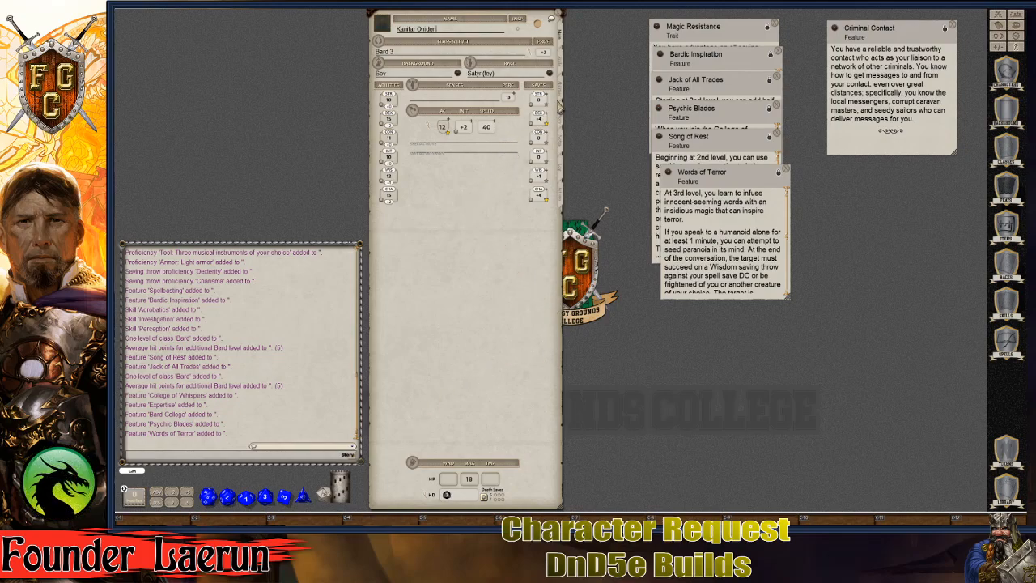
left_click(562, 95)
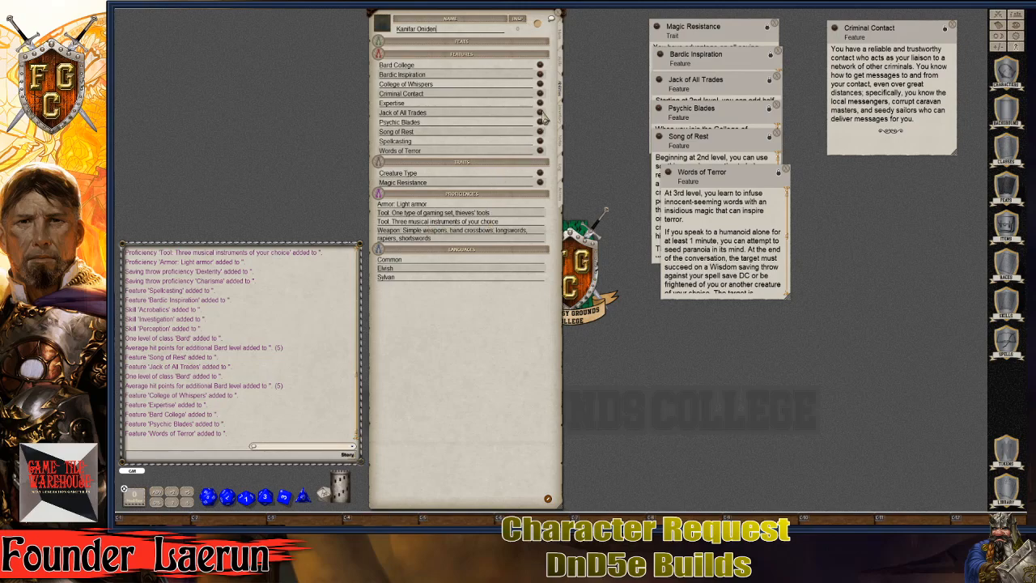
Step: Add four blank entries to the character's skills list
left_click(555, 68)
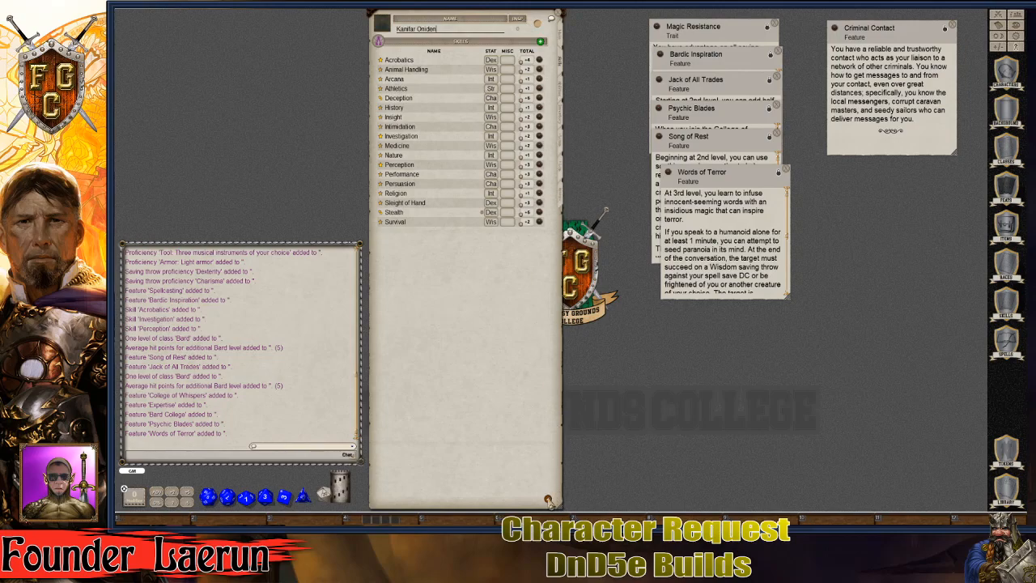
left_click(541, 41)
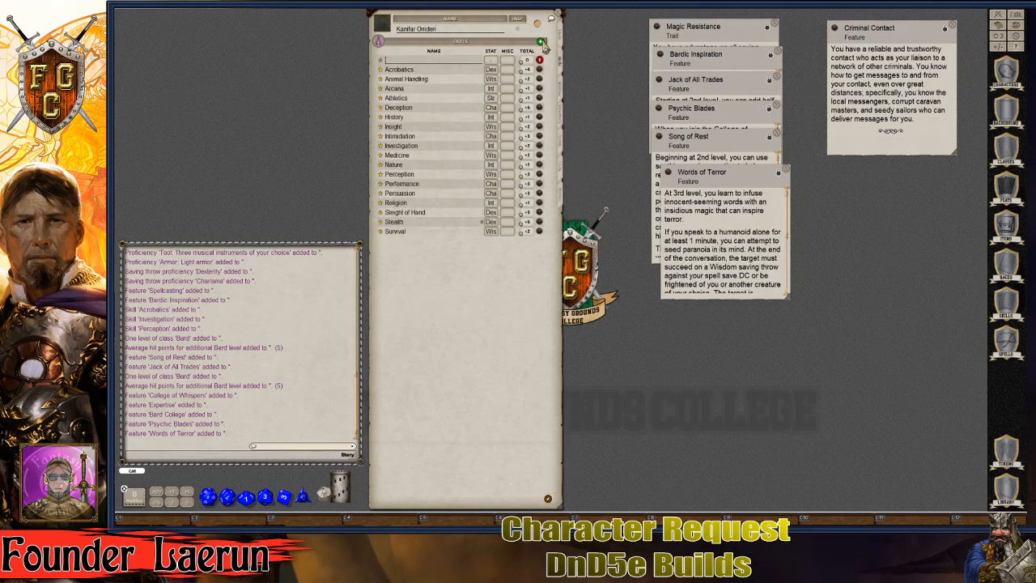
left_click(542, 41)
left_click(541, 41)
left_click(541, 41)
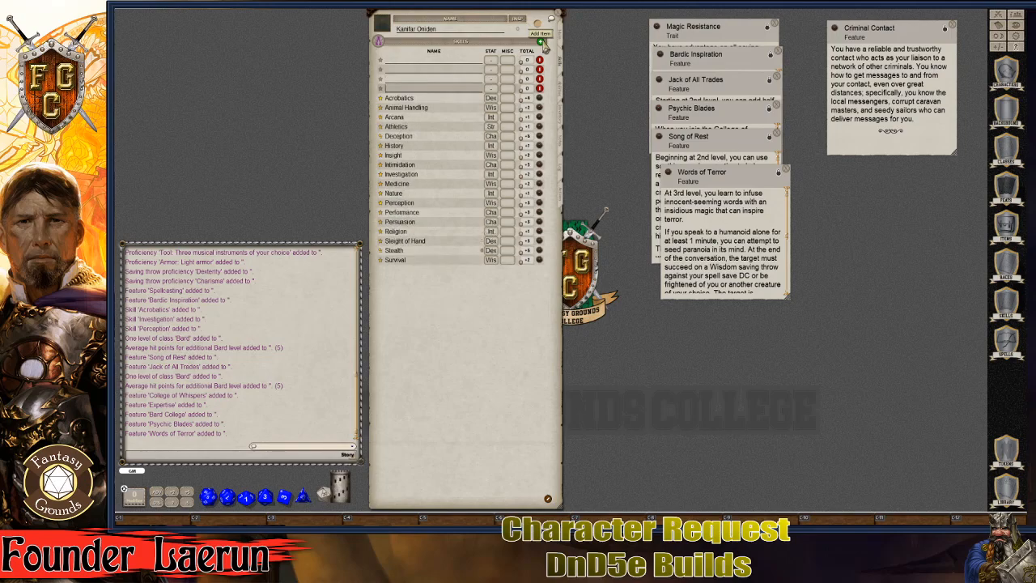
Step: Name the first two blank skill entries "Thieve's Tools" and "Pan Flute"
left_click(413, 62)
type("Ihieve's")
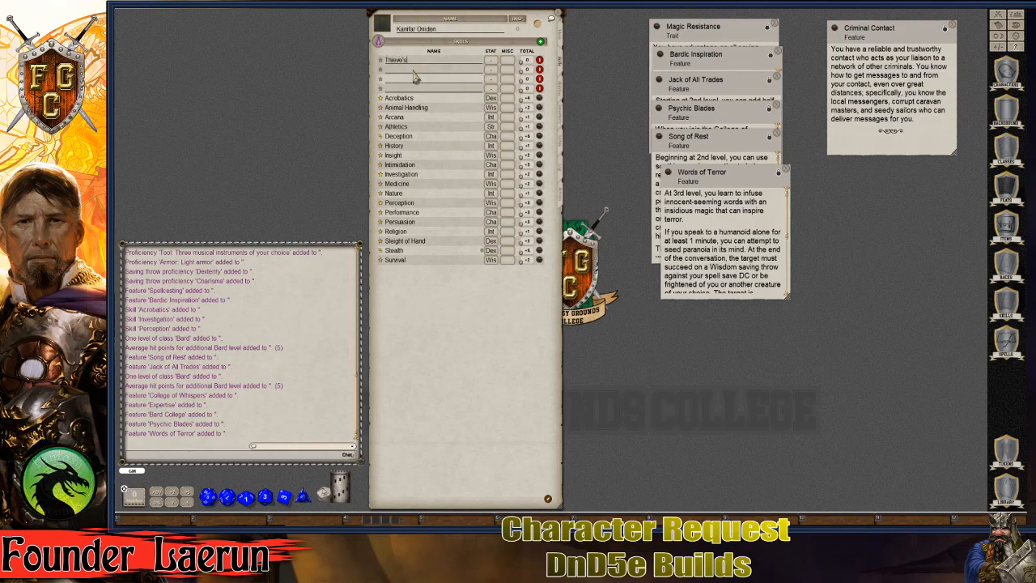
type(" Tools")
key("Return")
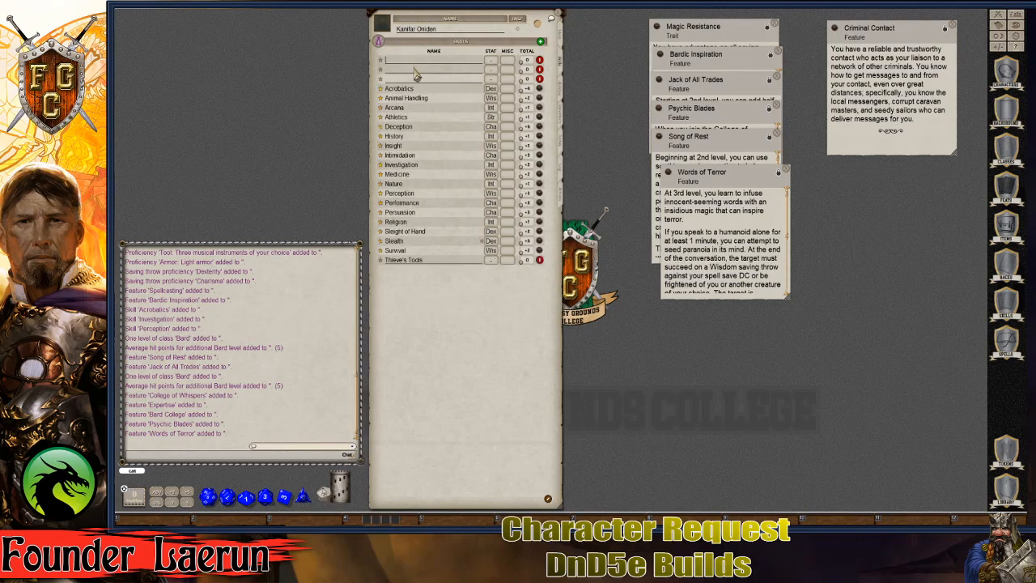
type("Pan Flute")
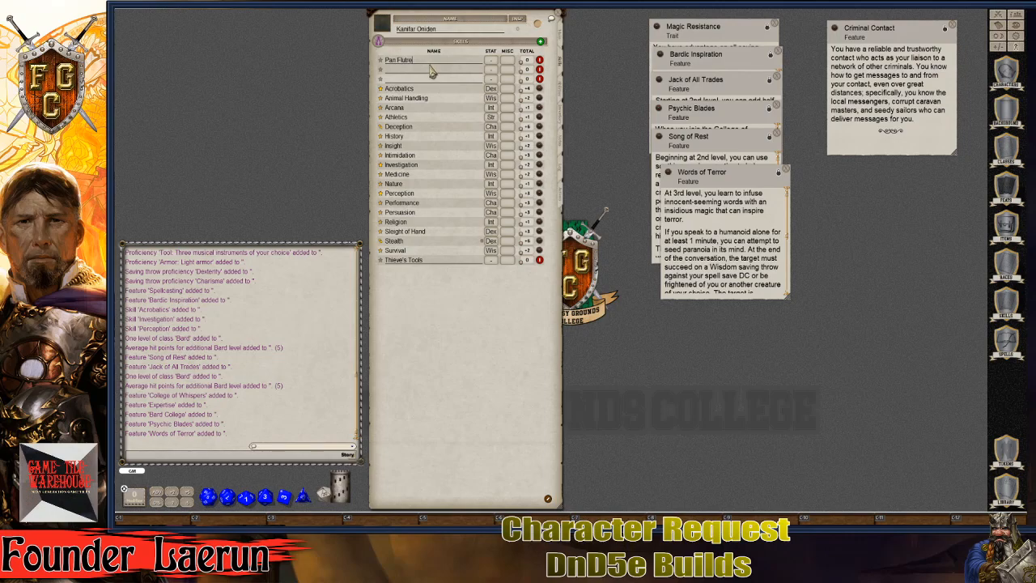
type("utre")
key("BackSpace")
key("BackSpace")
type("e")
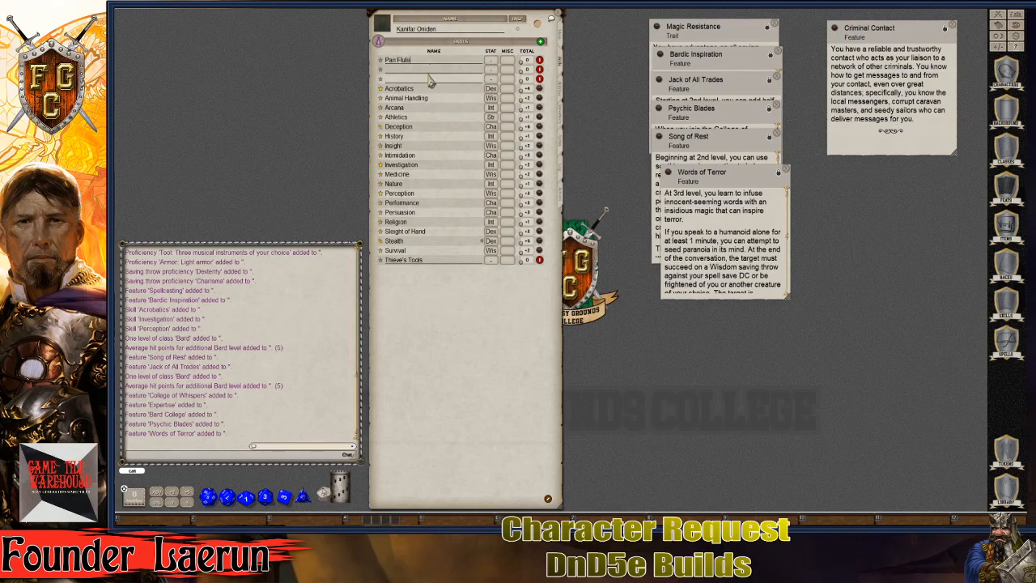
Step: Name the remaining blank skill entries "Hand Drum" and "Lyre" and mark the custom tool skills as proficient
left_click(418, 78)
type("Hard Drum")
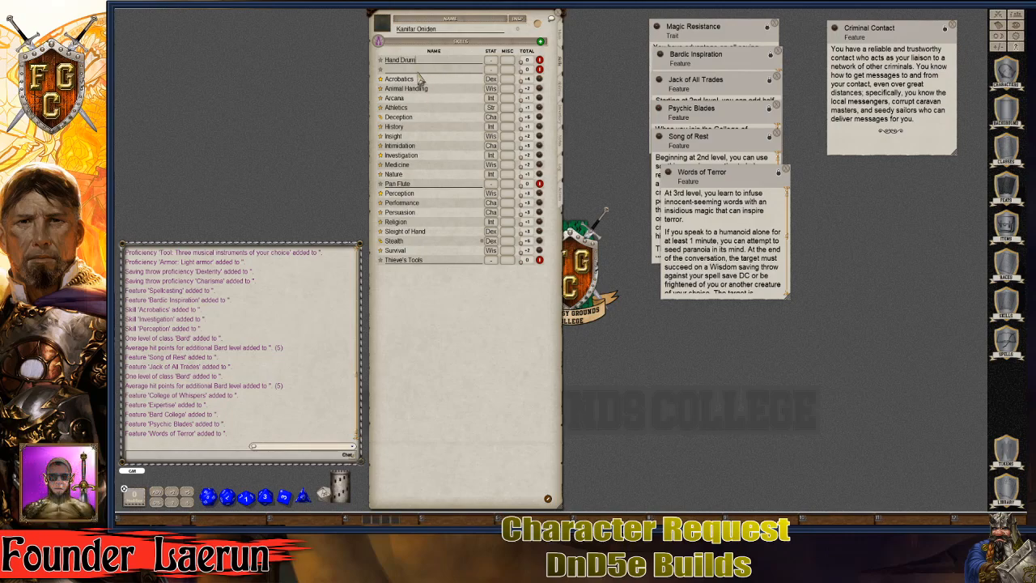
left_click(420, 79)
type("Lyre")
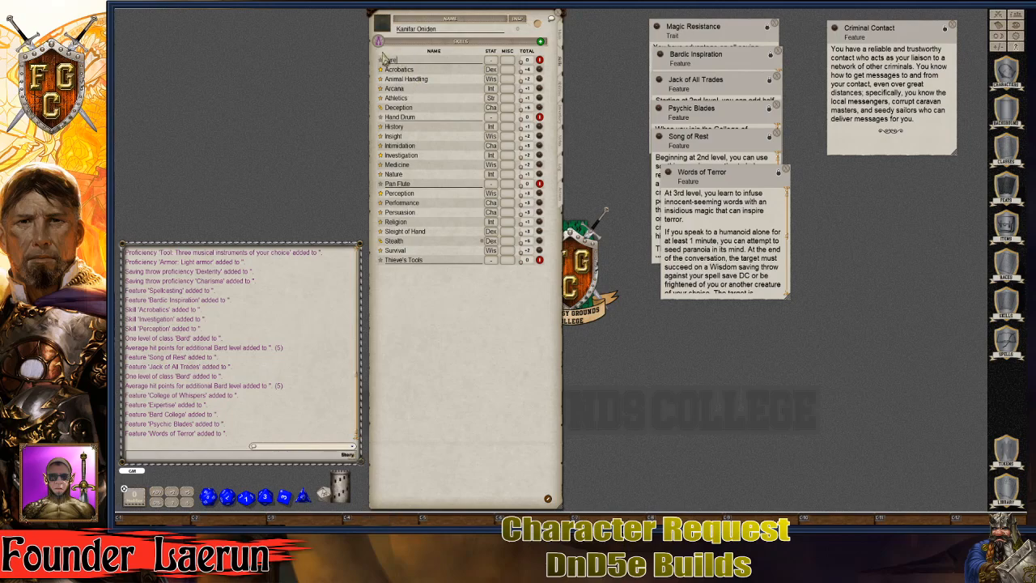
left_click(386, 66)
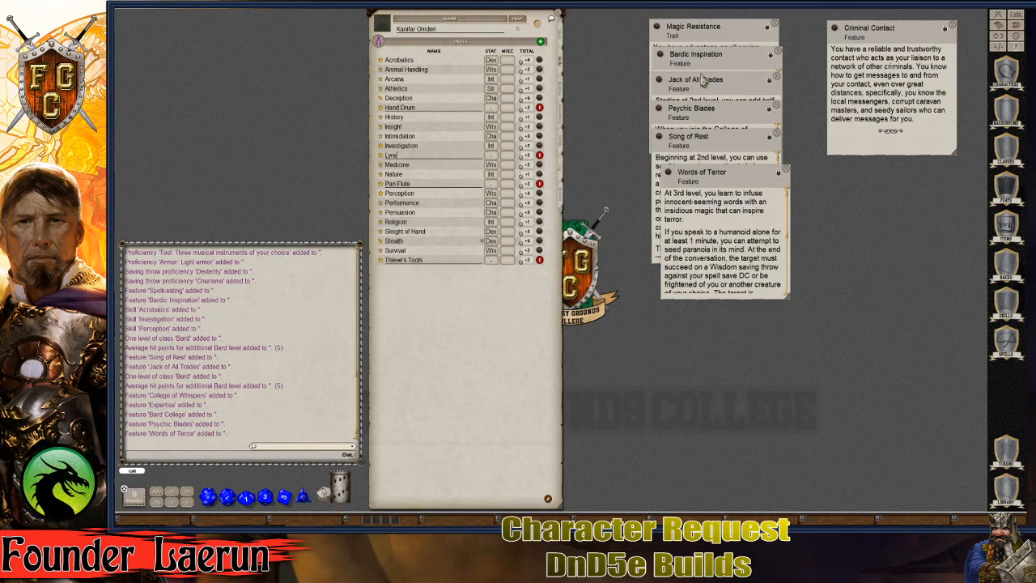
Step: Check the listed tool proficiencies, then add a skill entry named "Gaming Set: Cards" and mark it as proficient
left_click(564, 99)
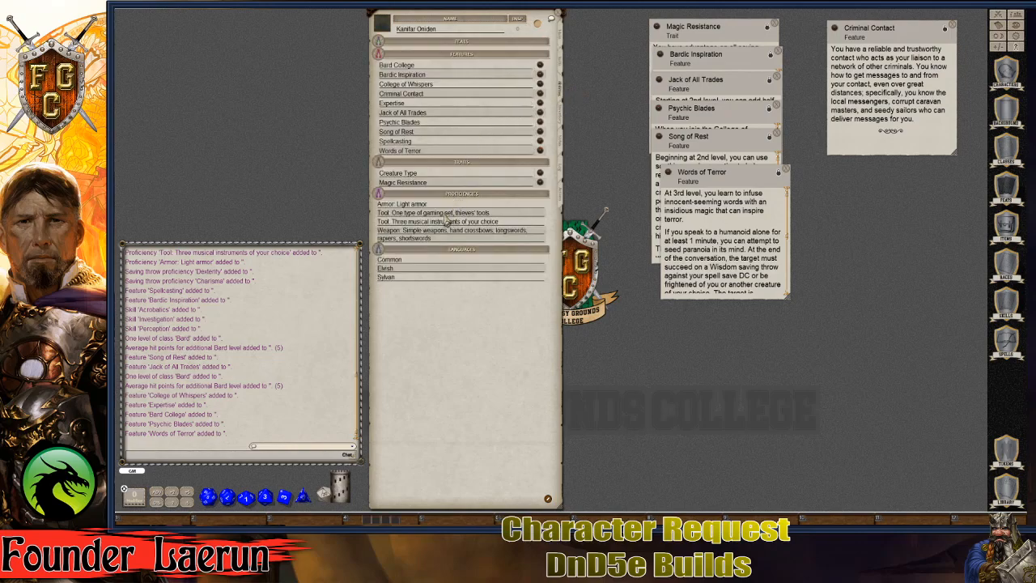
left_click(561, 203)
left_click(561, 74)
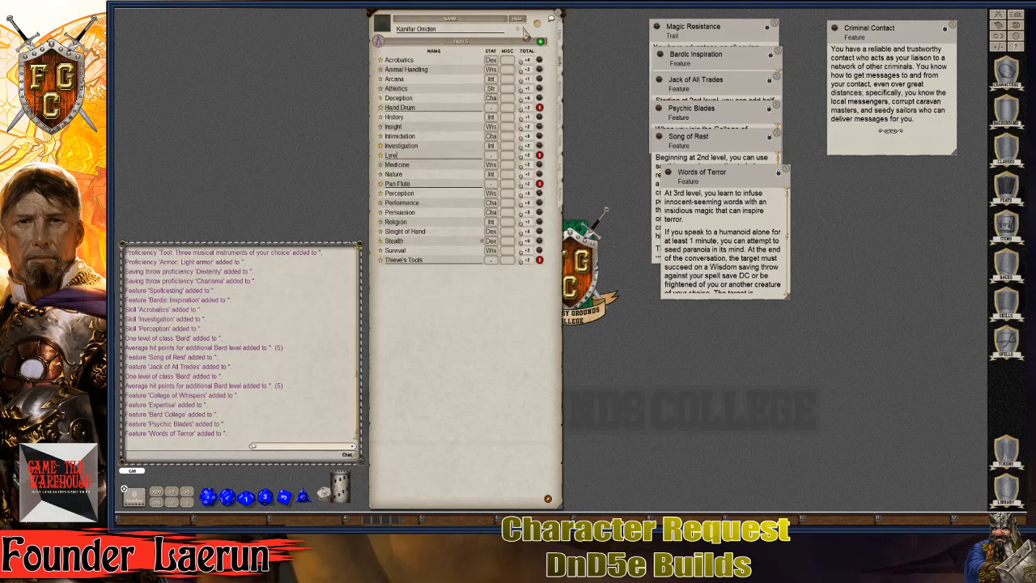
left_click(540, 41)
type("Glming")
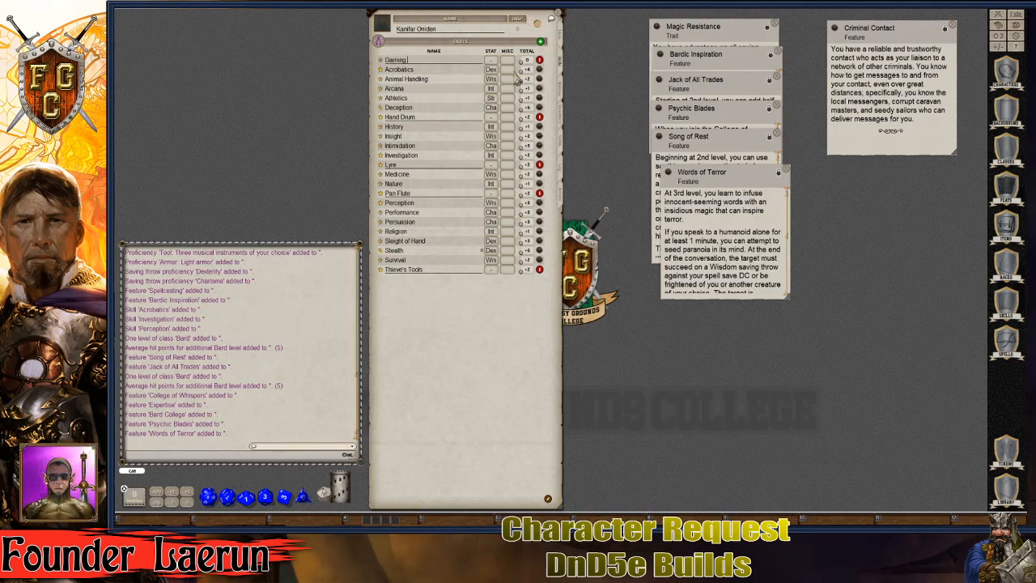
type(" Set: Cards")
left_click(380, 61)
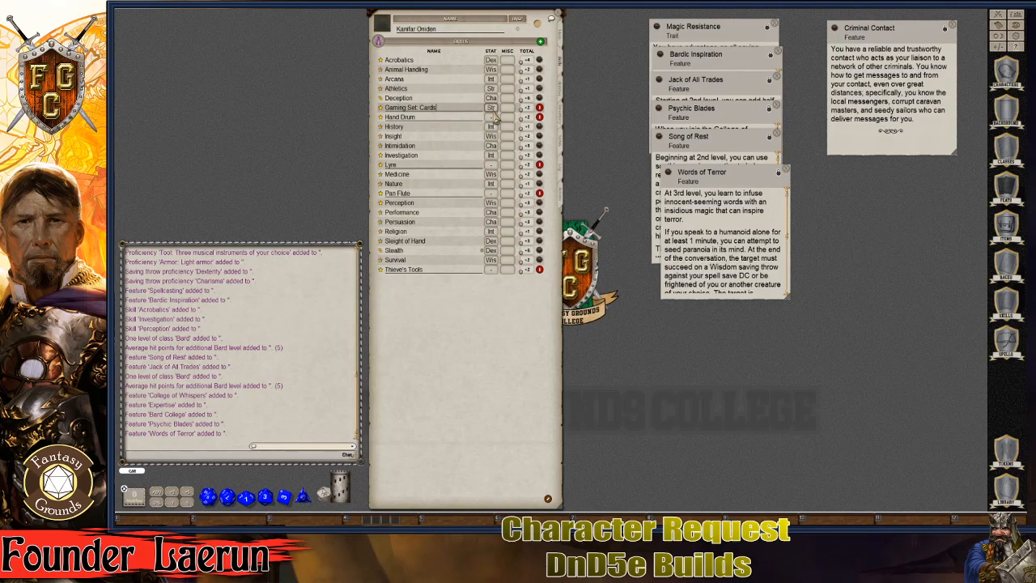
Step: Set the ability to Cha for Gaming Set: Cards, Lyre and Pan Flute, and to Dex for Hand Drum and Thieve's Tools
left_click(494, 110)
left_click(494, 110)
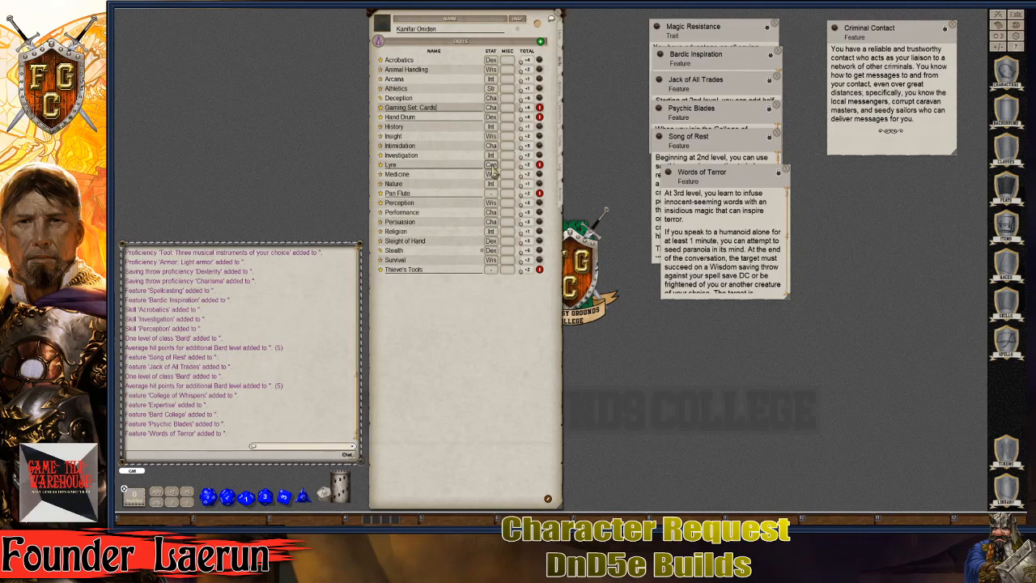
left_click(491, 165)
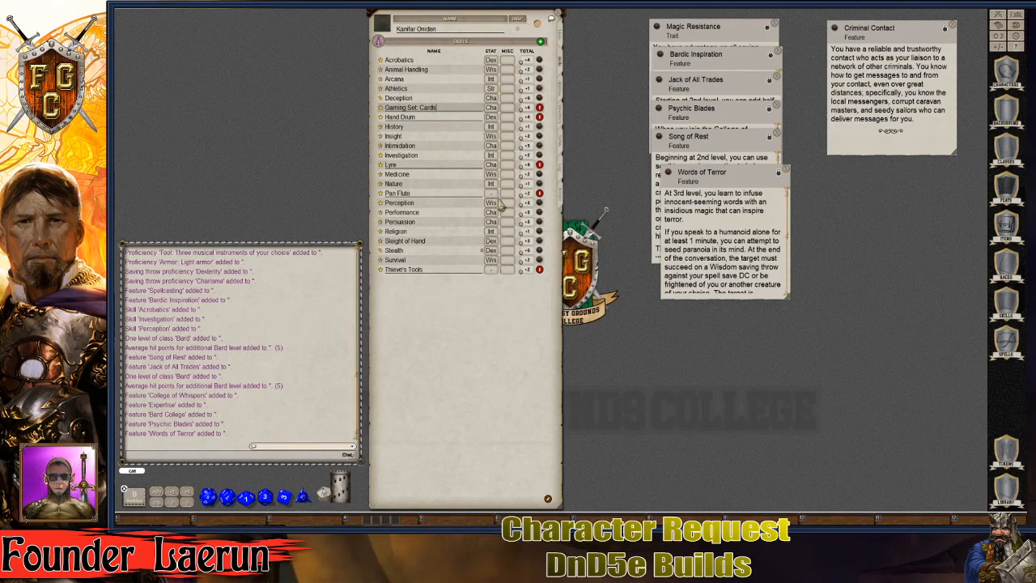
left_click(491, 195)
left_click(490, 269)
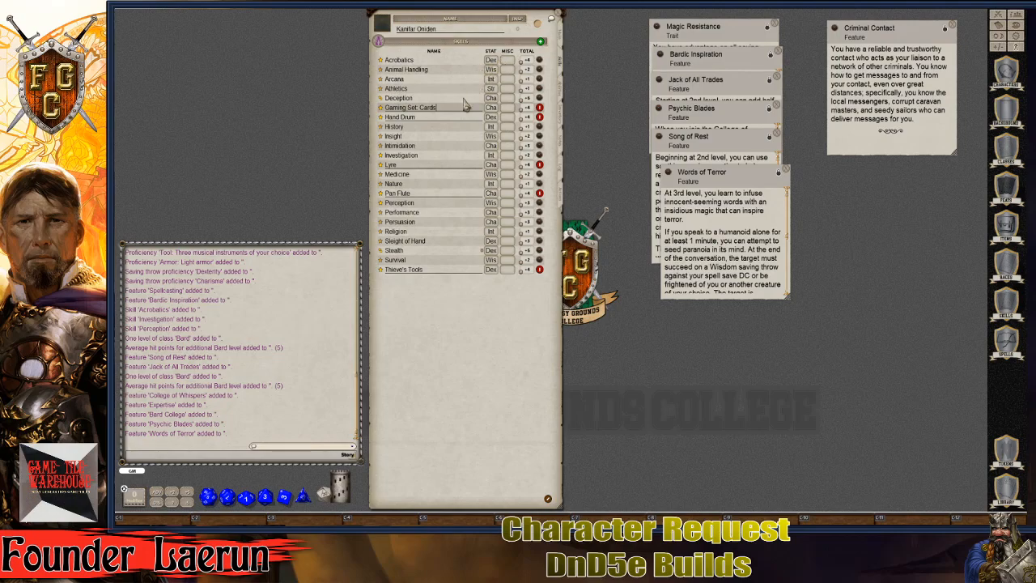
Step: Review the character's features, inventory, skills, main and actions pages, ending with the proficiencies list
left_click(561, 98)
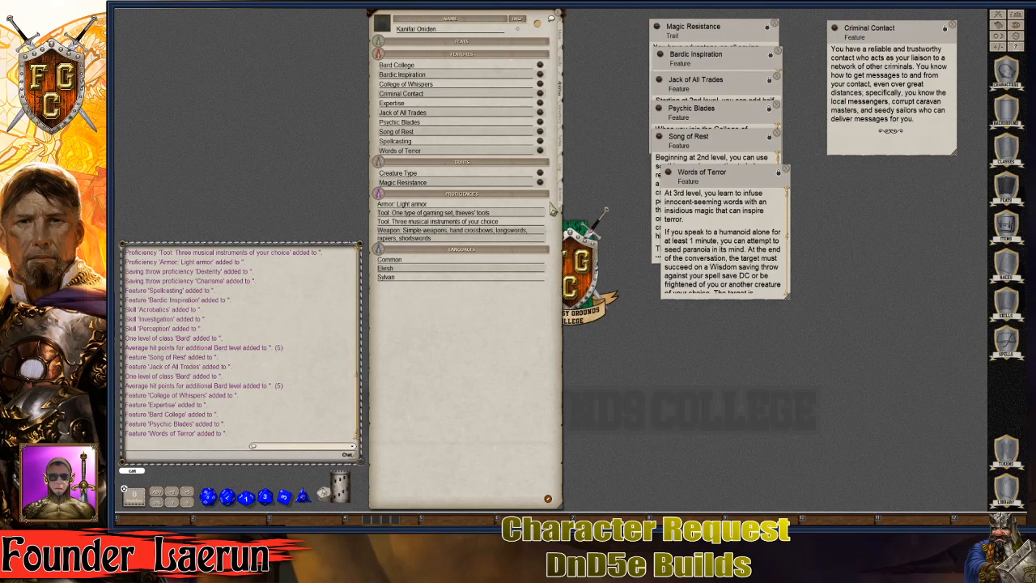
left_click(564, 119)
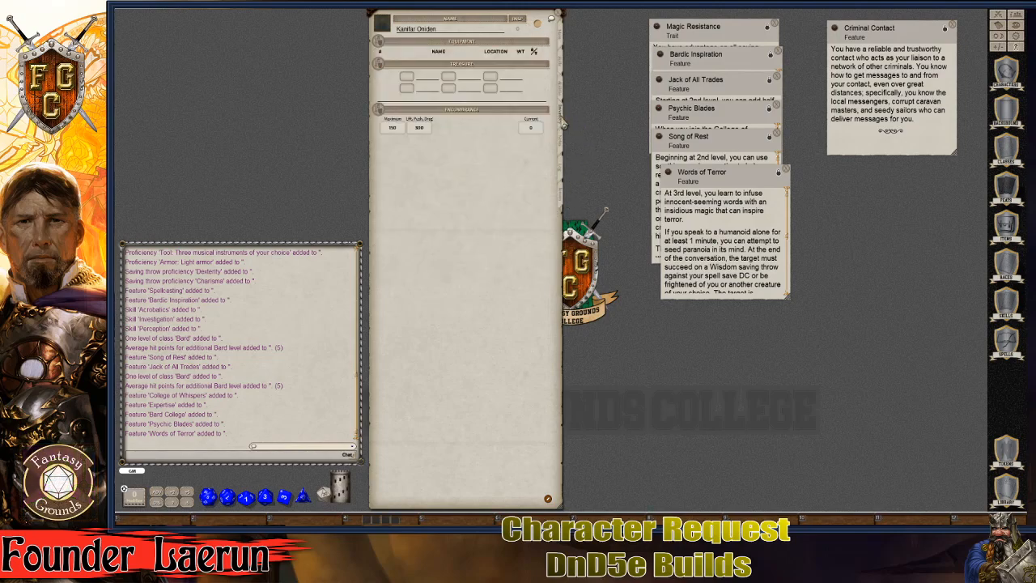
left_click(562, 69)
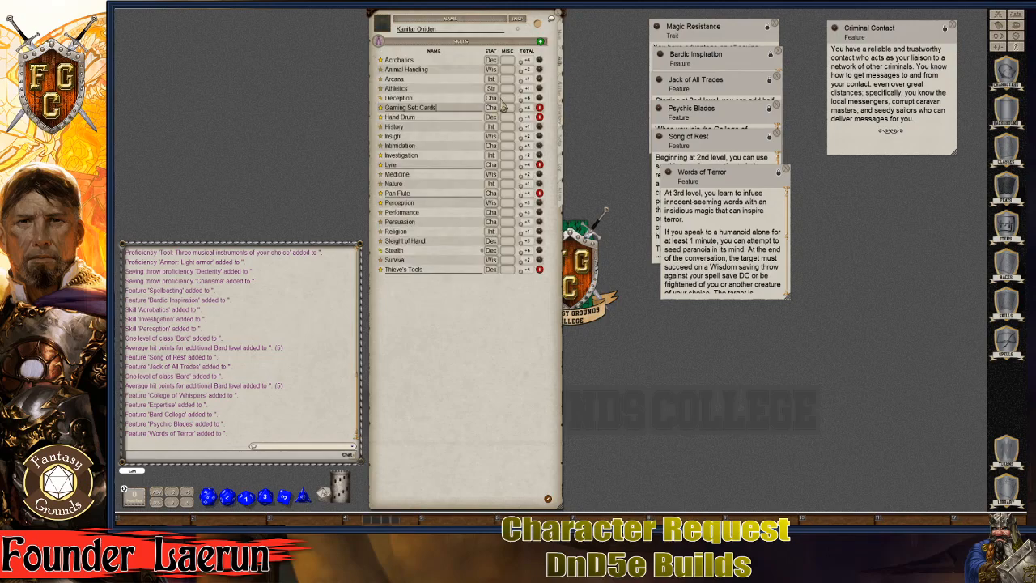
left_click(547, 500)
left_click(563, 39)
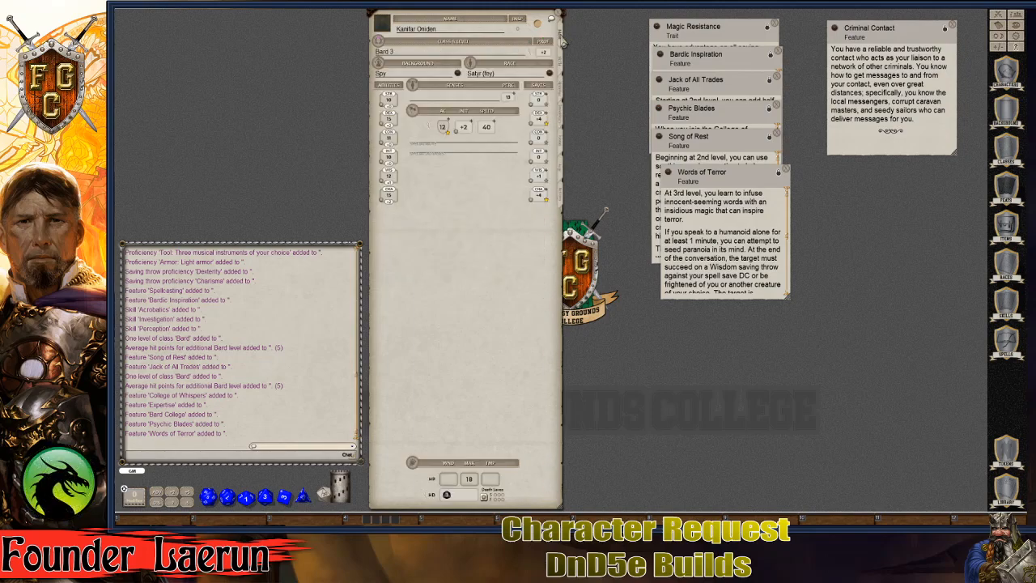
key("ctrl")
left_click(564, 198)
key("ctrl")
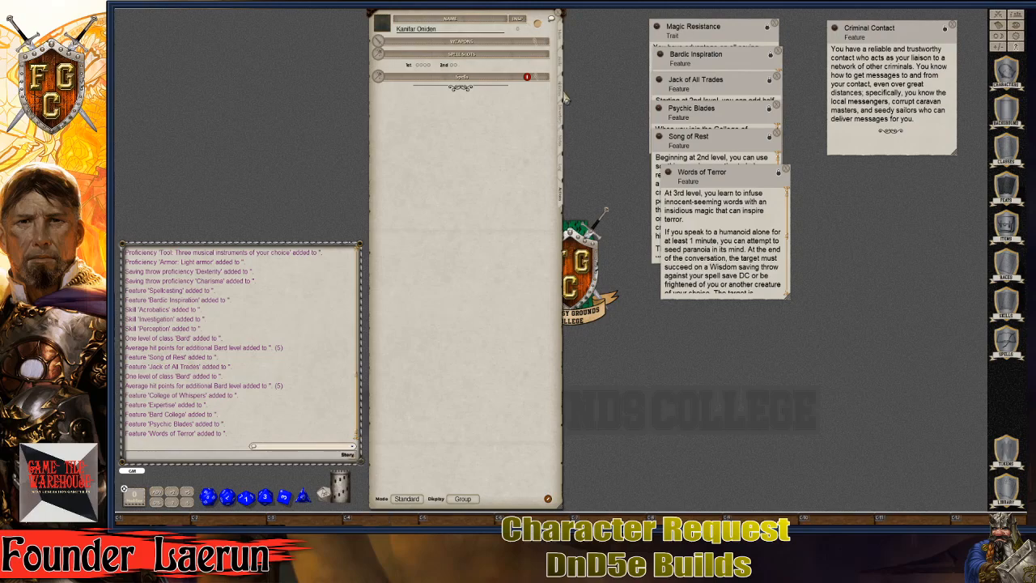
left_click(564, 97)
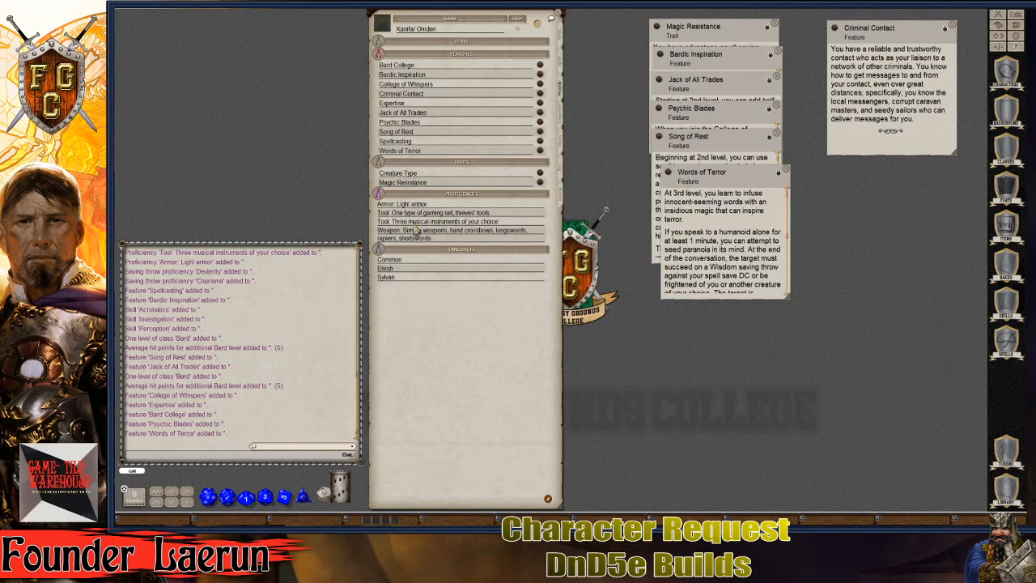
key("ctrl")
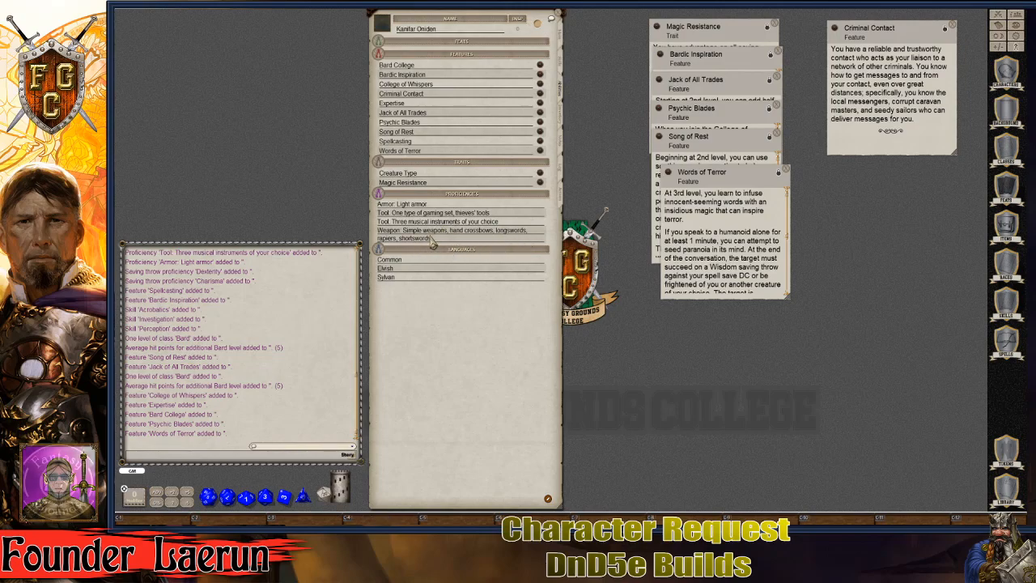
key("ctrl")
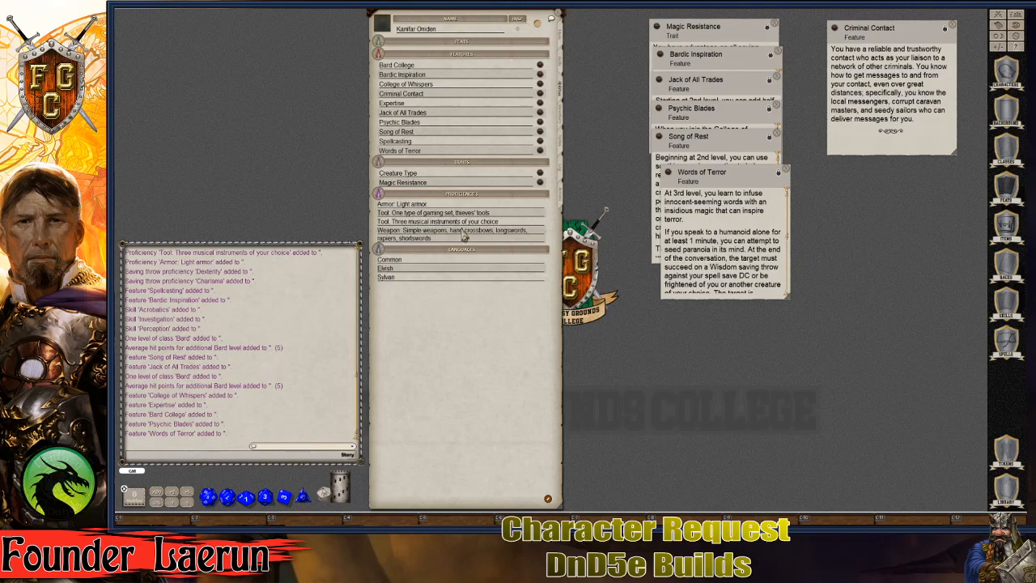
left_click_drag(481, 319, 483, 332)
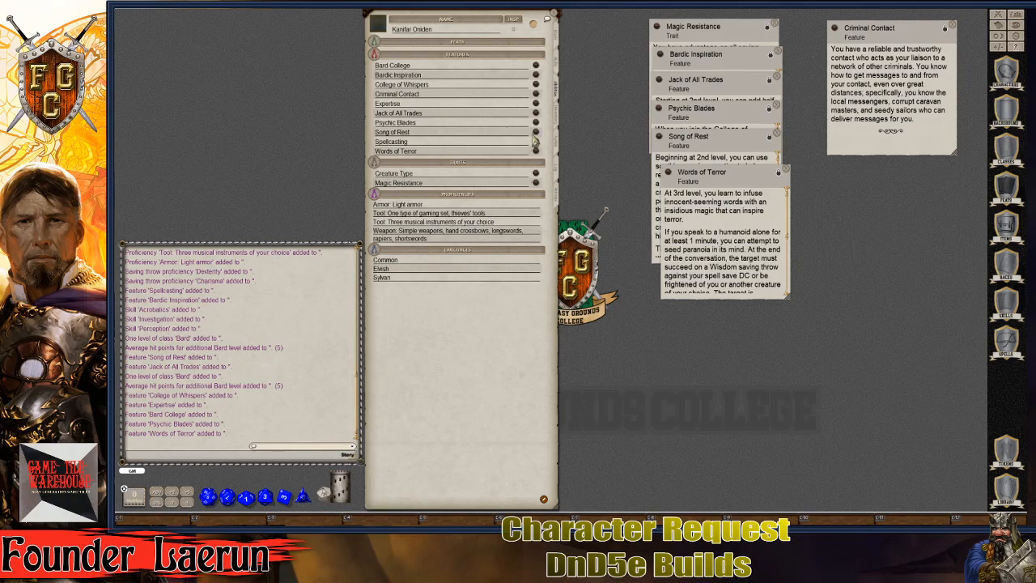
Step: Show the character's inventory and enable the Parcels shortcut in the sidebar through the Library
left_click(556, 119)
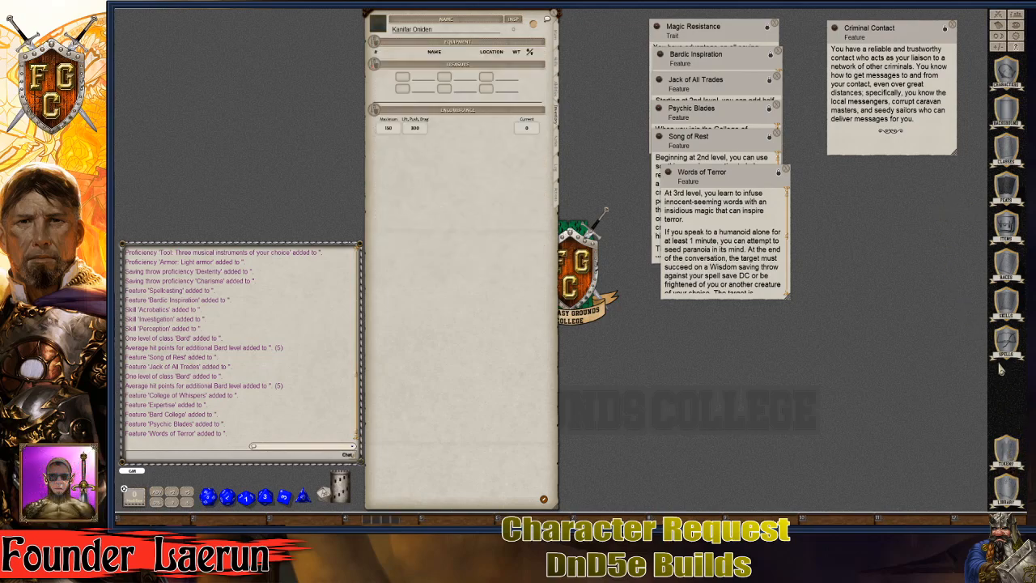
left_click(1006, 486)
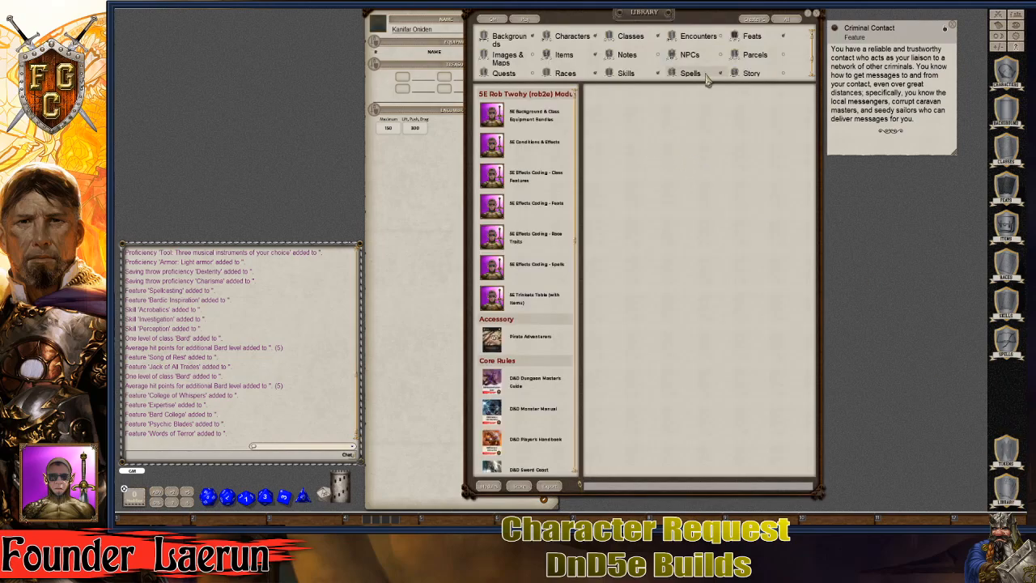
scroll(706, 79, "down", 1)
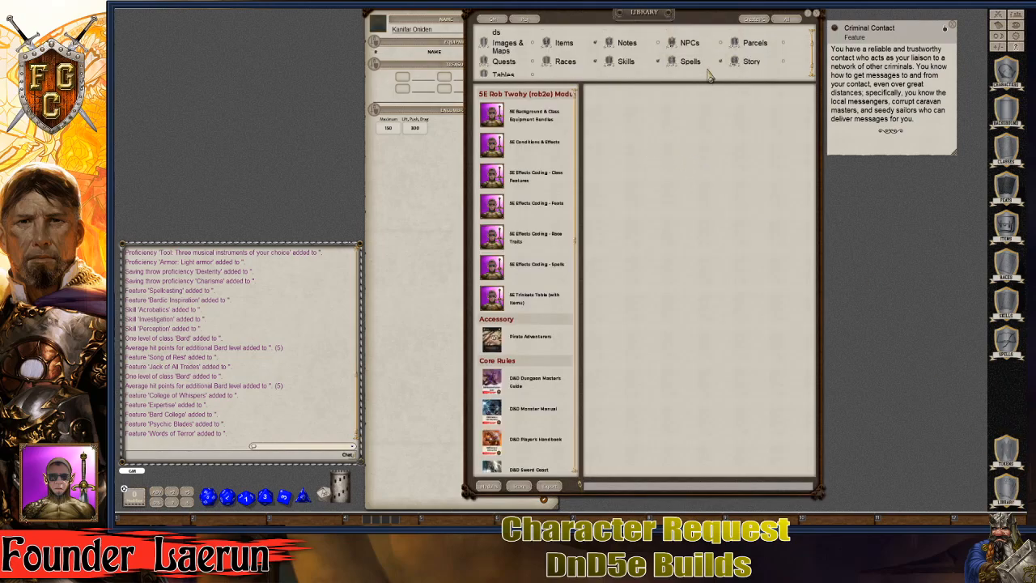
left_click(783, 44)
left_click(817, 14)
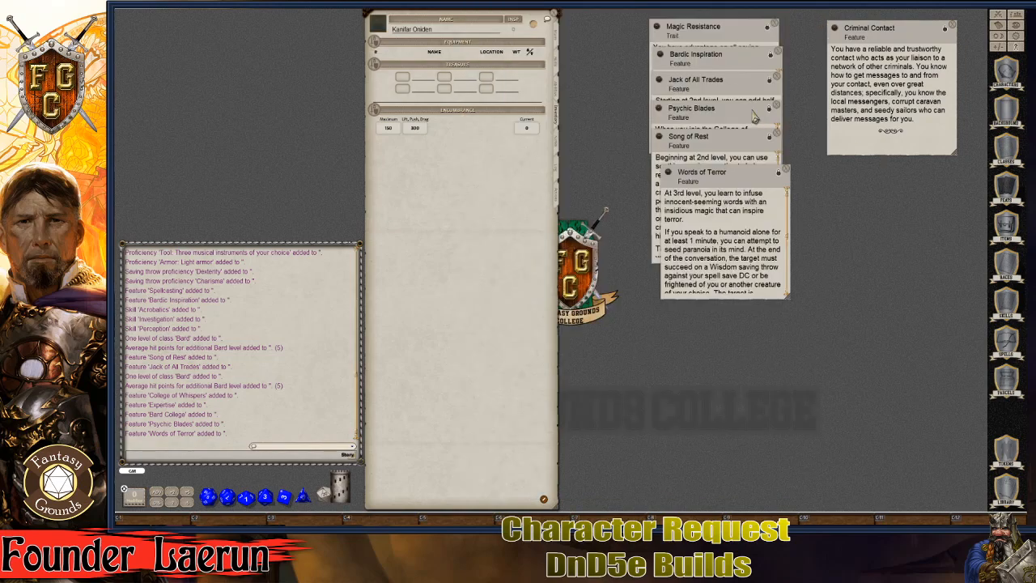
Step: Open the Parcels list and add the "Background Equipment: Spy" parcel to the character's inventory
left_click(1019, 395)
left_click_drag(740, 49, 785, 171)
scroll(842, 388, "down", 5)
scroll(842, 405, "down", 1)
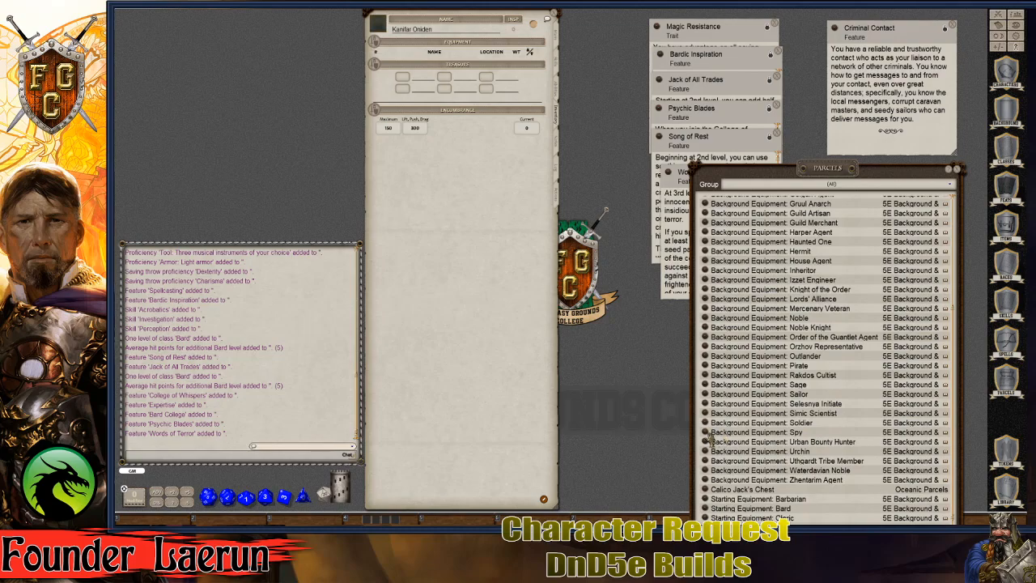
left_click_drag(706, 435, 458, 71)
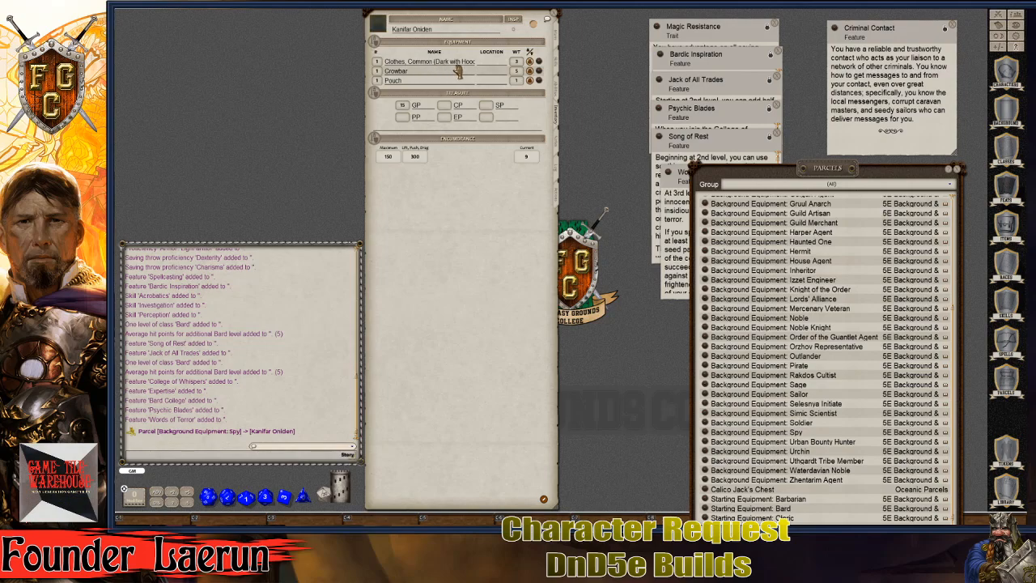
Step: Add the "Starting Equipment: Bard" parcel to the character's inventory and close the Parcels list
scroll(786, 278, "down", 2)
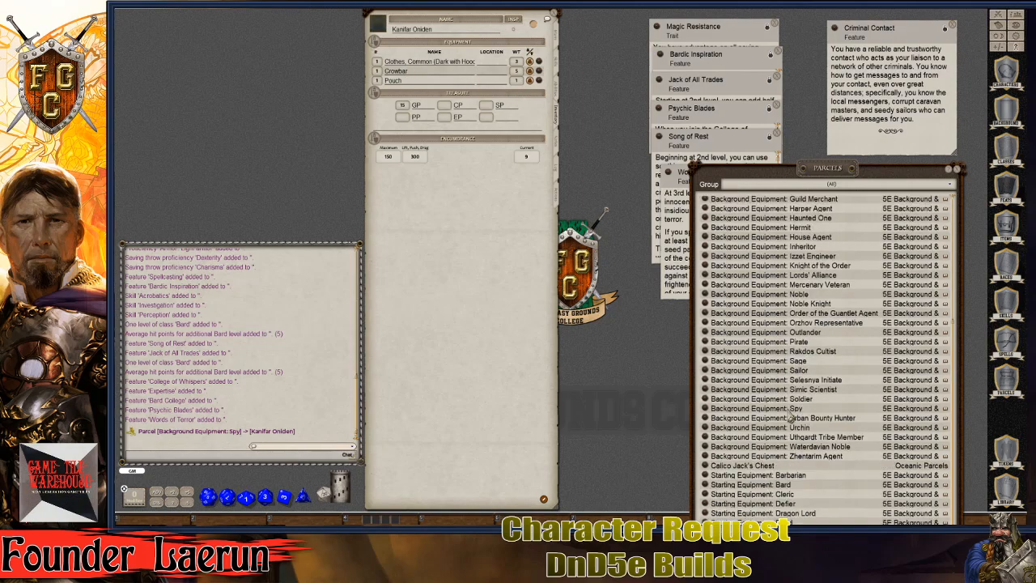
left_click_drag(829, 169, 768, 49)
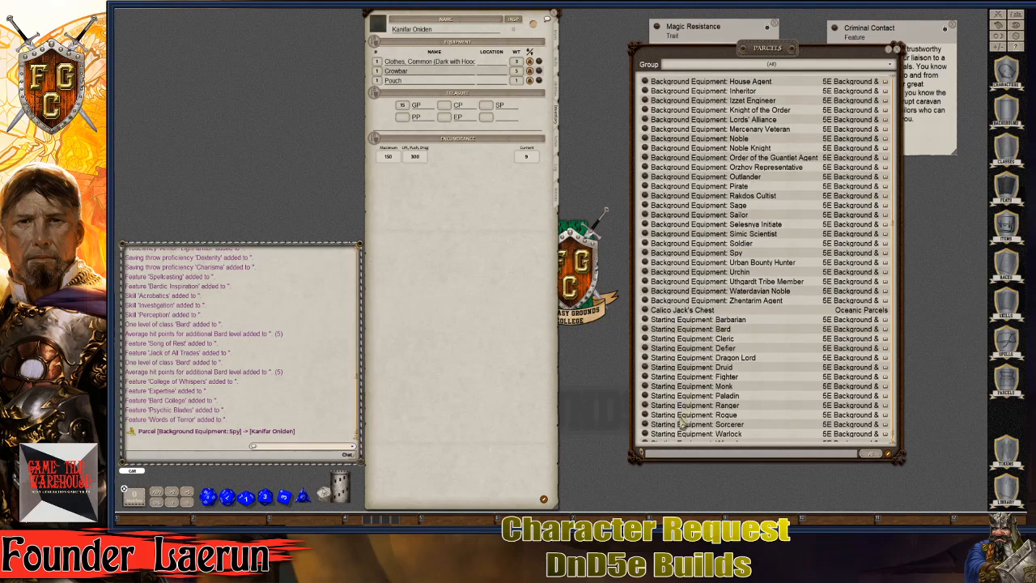
scroll(716, 374, "down", 1)
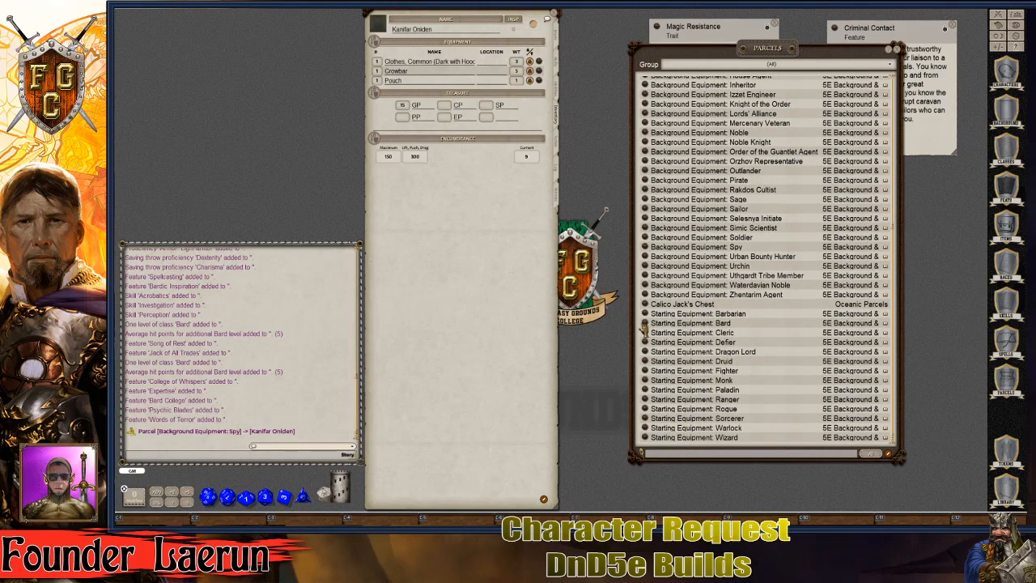
left_click_drag(646, 323, 413, 72)
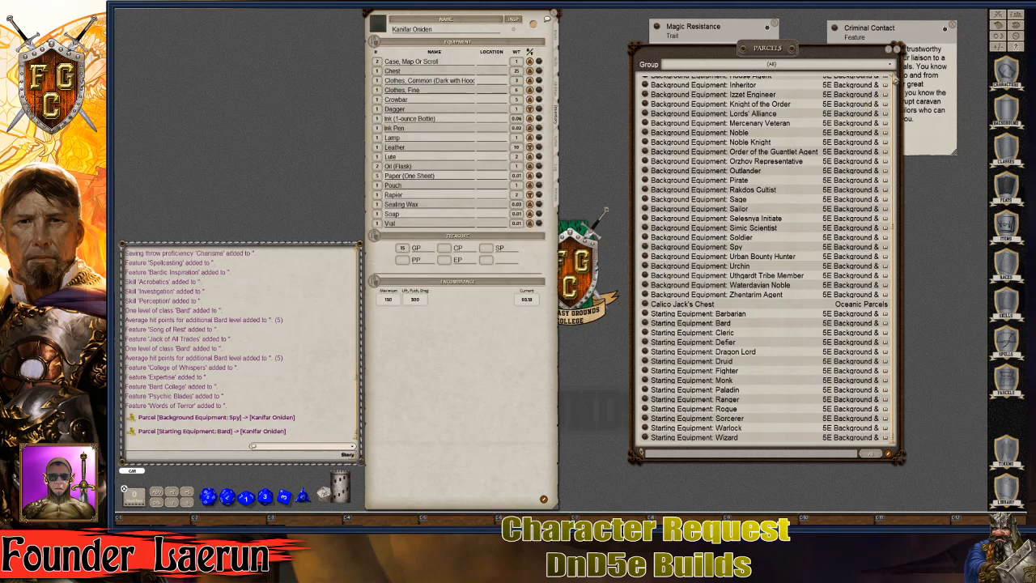
left_click(893, 48)
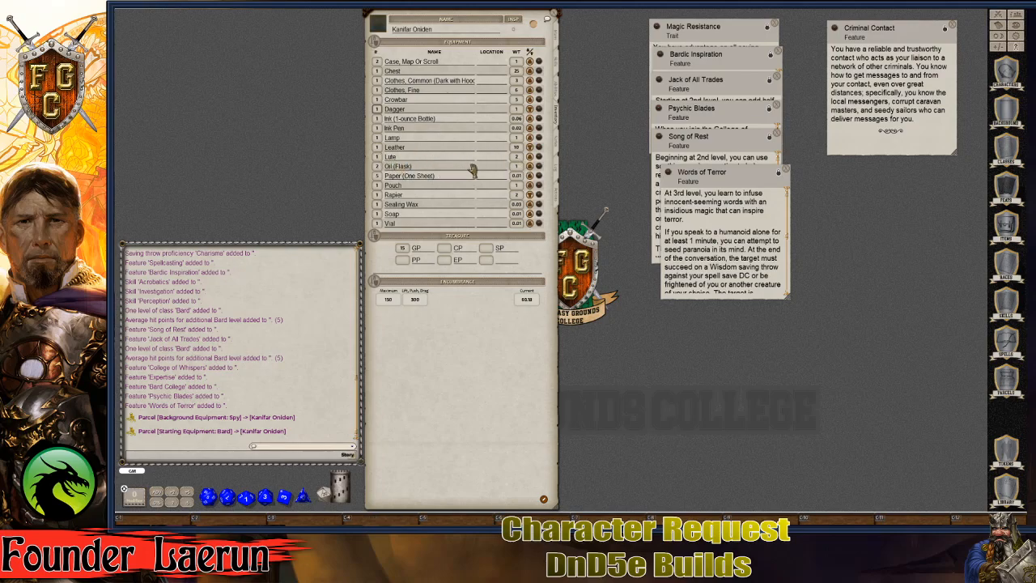
Step: Delete the Lute from the inventory, then find "hand" in the Items list and add a Hand Drum
right_click(542, 158)
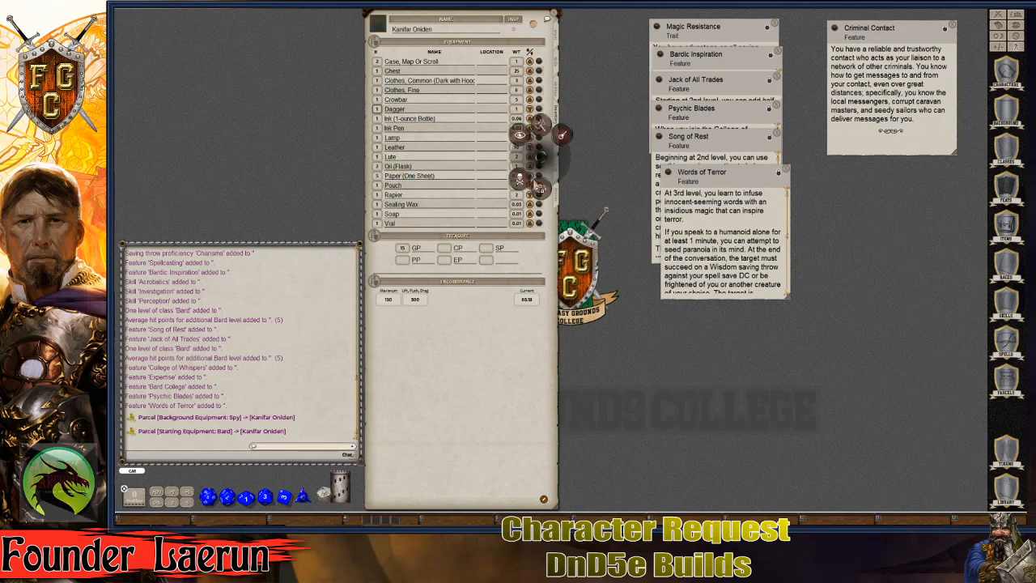
left_click(492, 173)
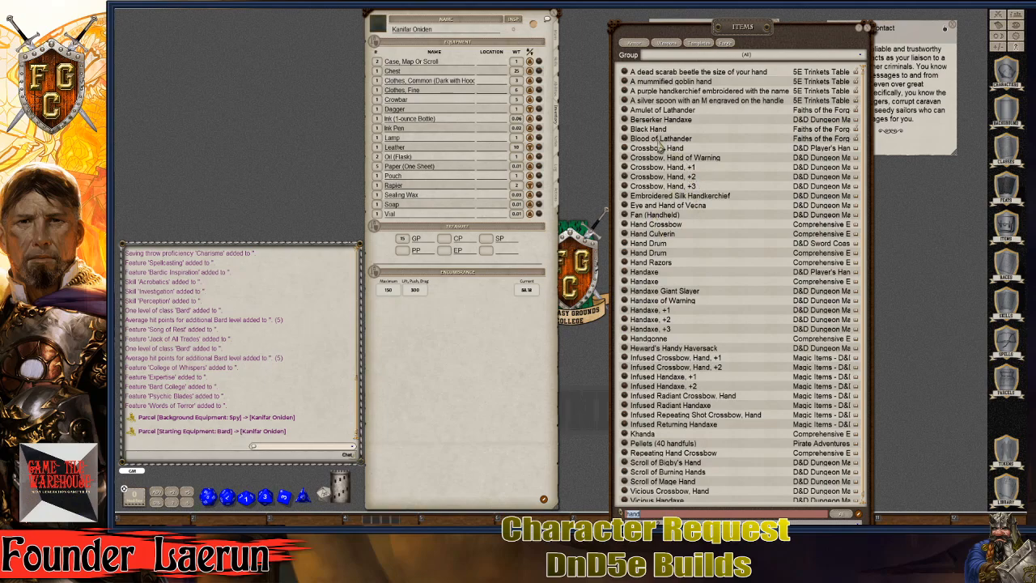
scroll(622, 175, "down", 1)
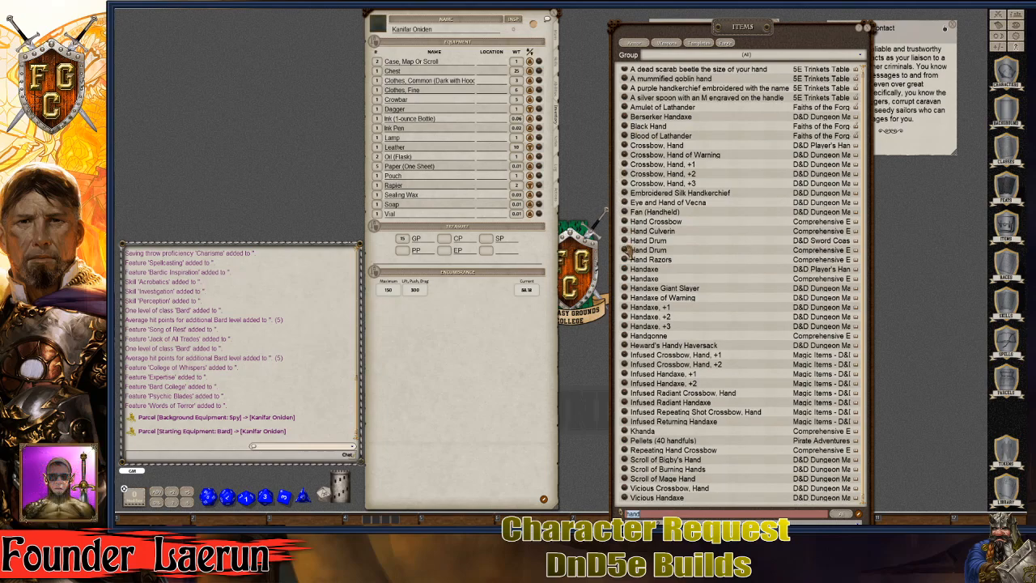
left_click_drag(623, 245, 435, 170)
Step: Add the Player's Handbook Lyre and Pan Flute from the Items list to the character's inventory
type("Lyre")
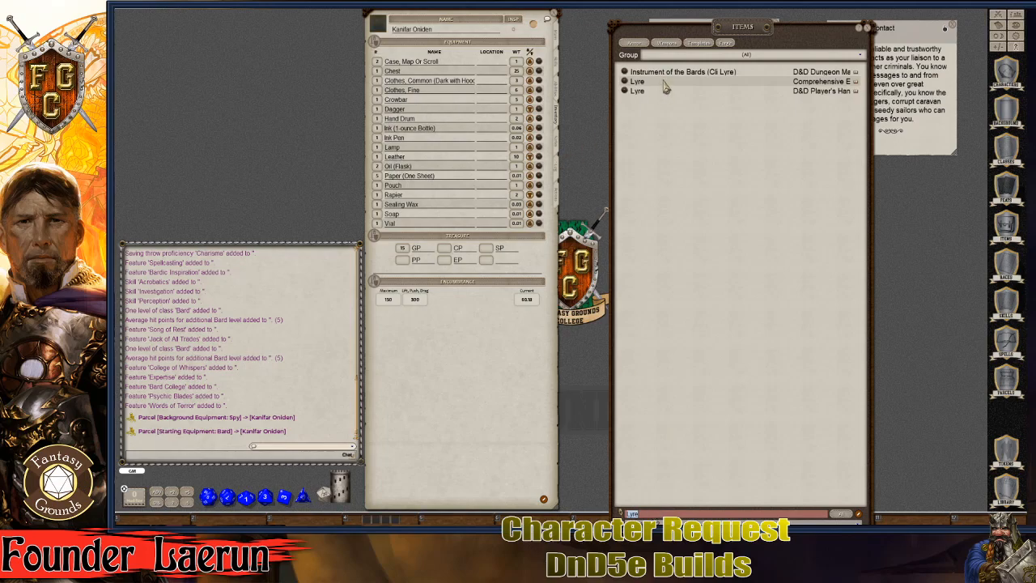
left_click_drag(621, 95, 395, 167)
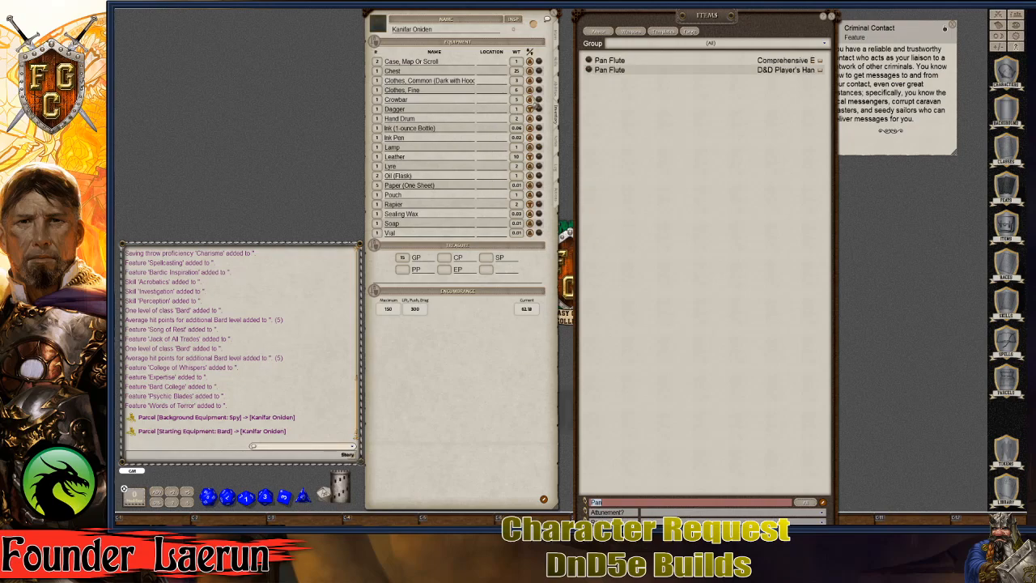
left_click_drag(592, 71, 445, 144)
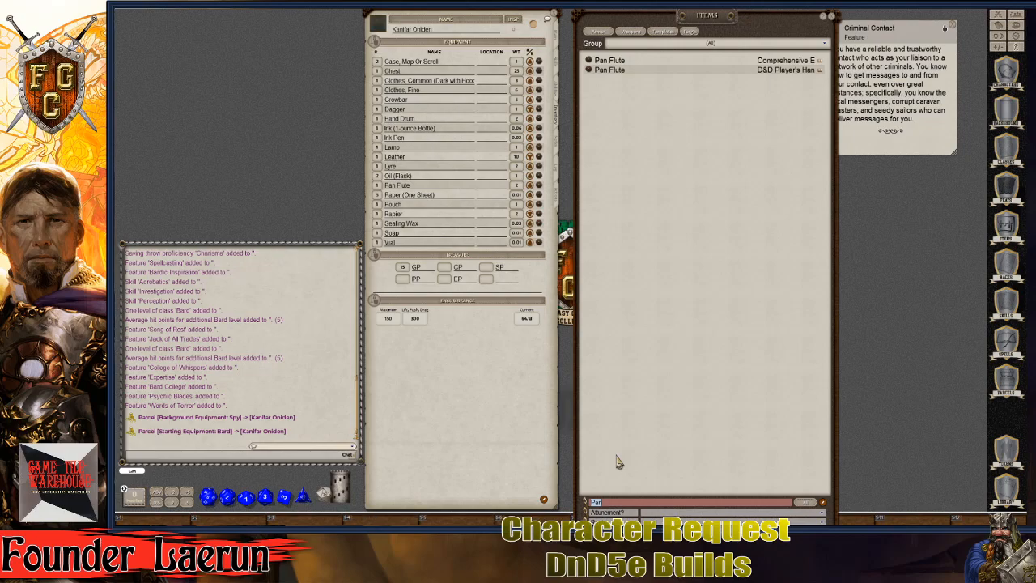
Step: Search the Items list for "Tools" and add the Player's Handbook Thieves' Tools to the inventory
key("Return")
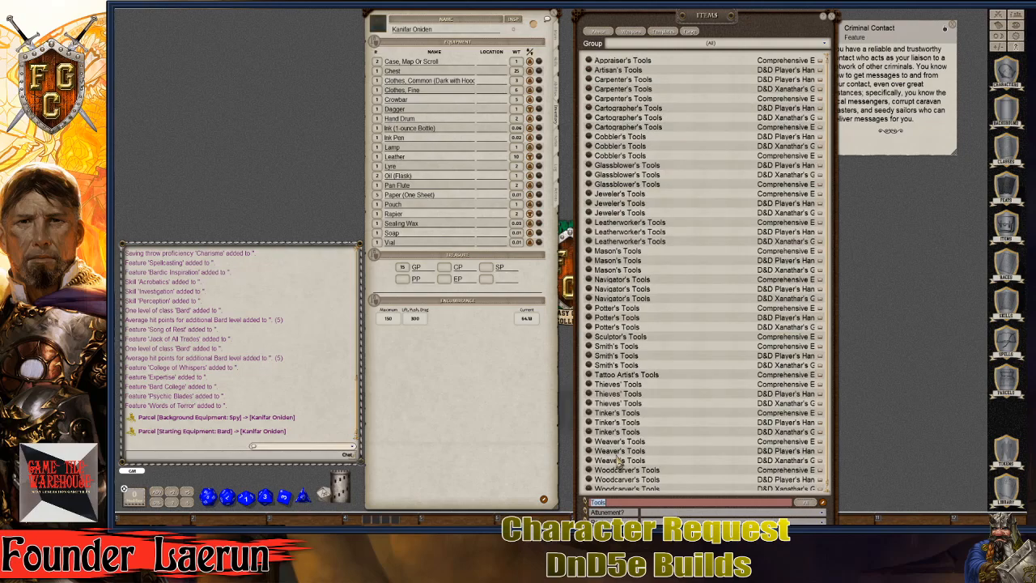
scroll(645, 217, "down", 1)
scroll(612, 305, "up", 1)
scroll(626, 363, "down", 1)
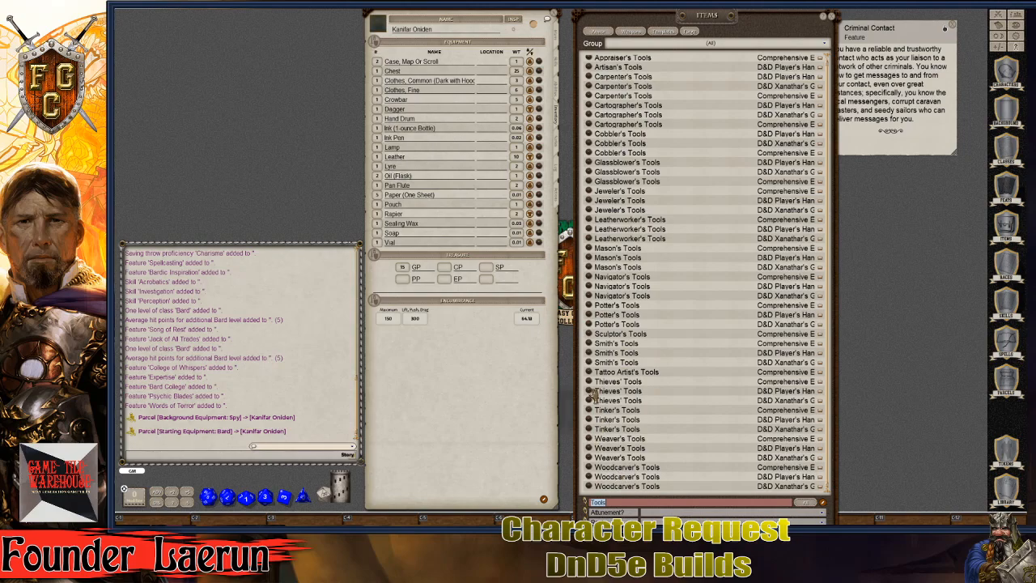
left_click_drag(577, 387, 419, 207)
scroll(669, 300, "up", 2)
scroll(669, 300, "down", 2)
scroll(669, 302, "up", 2)
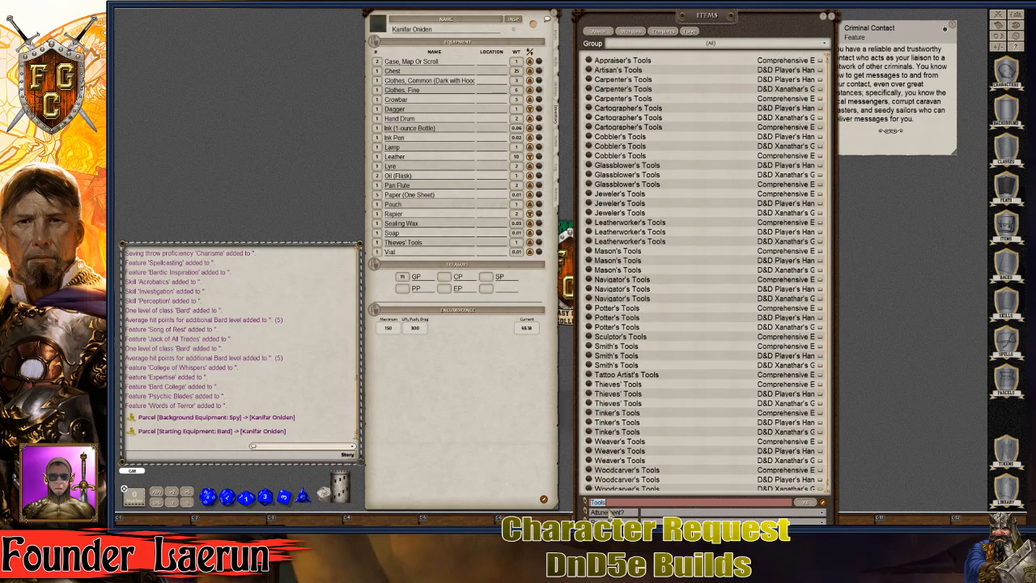
Step: Find a gaming set and healing items in the Items list, adding a Playing Card Set and a Potion of Healing to the inventory
type("ming")
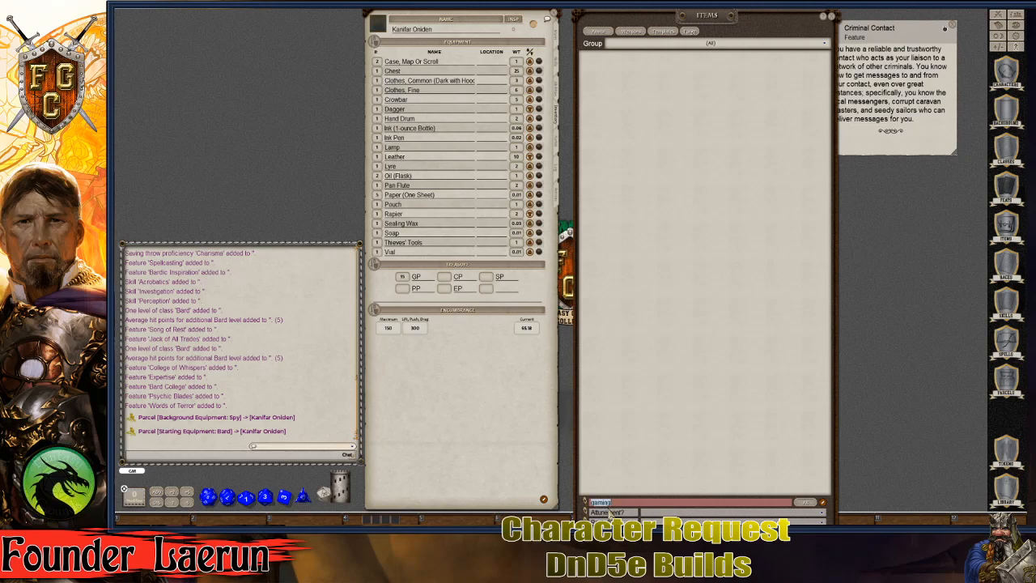
key("BackSpace")
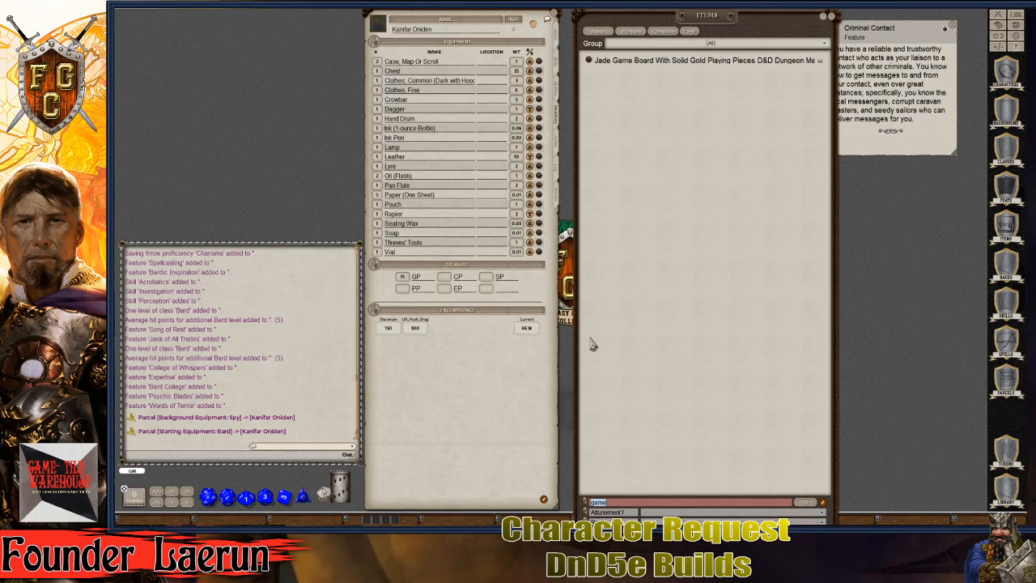
key("BackSpace")
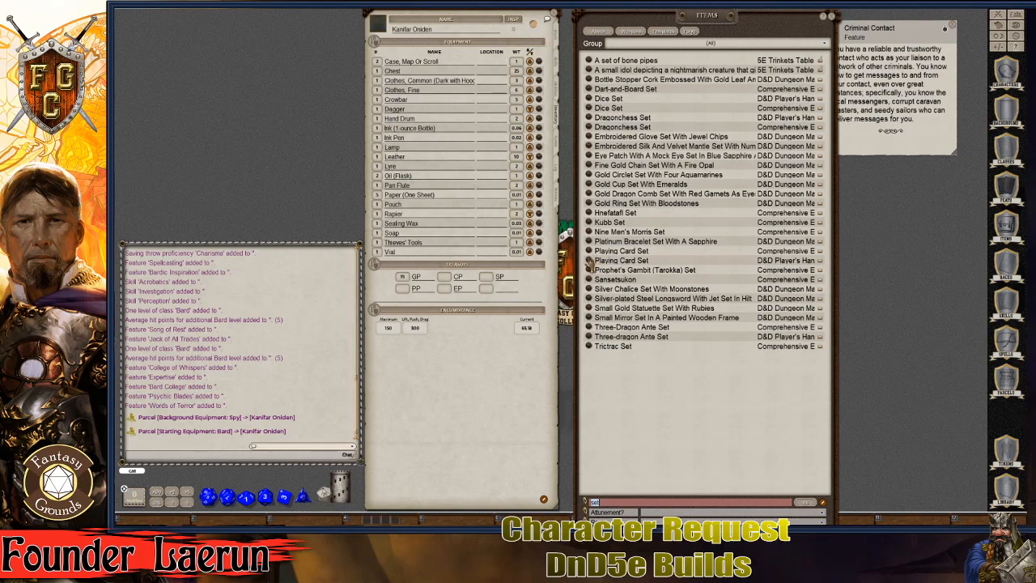
left_click_drag(587, 261, 462, 81)
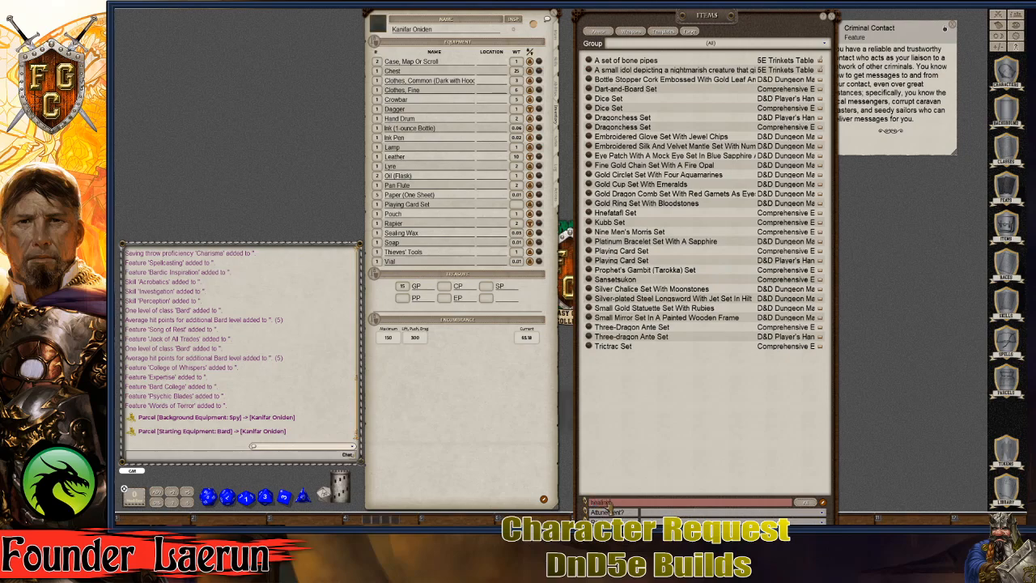
key("Return")
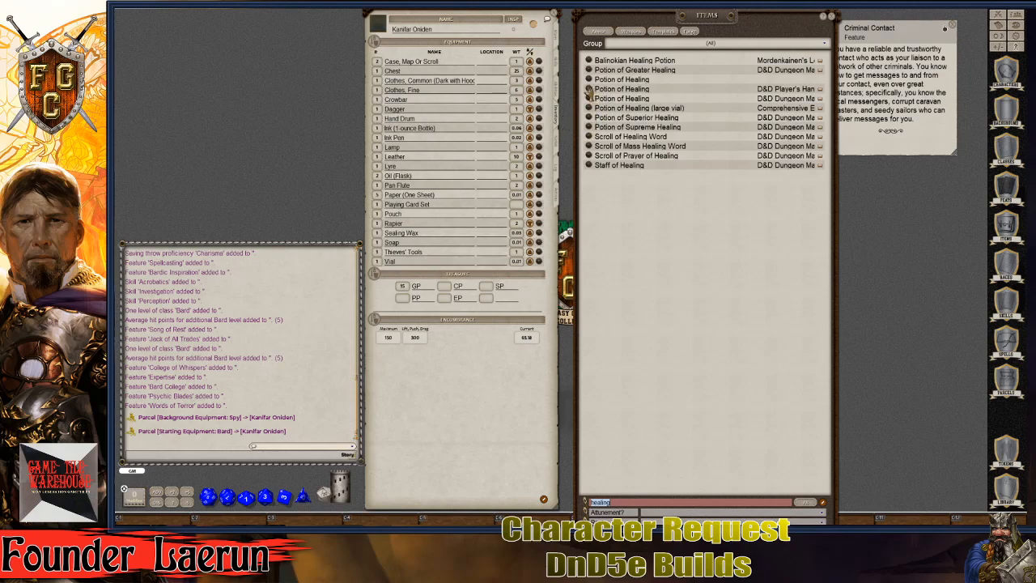
left_click_drag(589, 89, 427, 165)
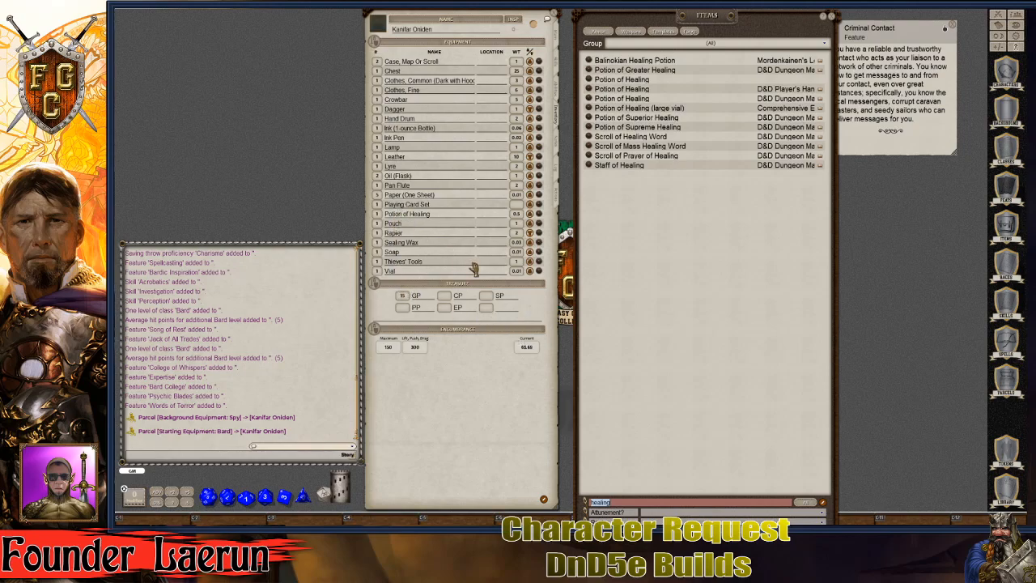
Step: Check the weapon proficiencies, add the "Crossbow, Hand" item to the inventory and close its item record
left_click(557, 98)
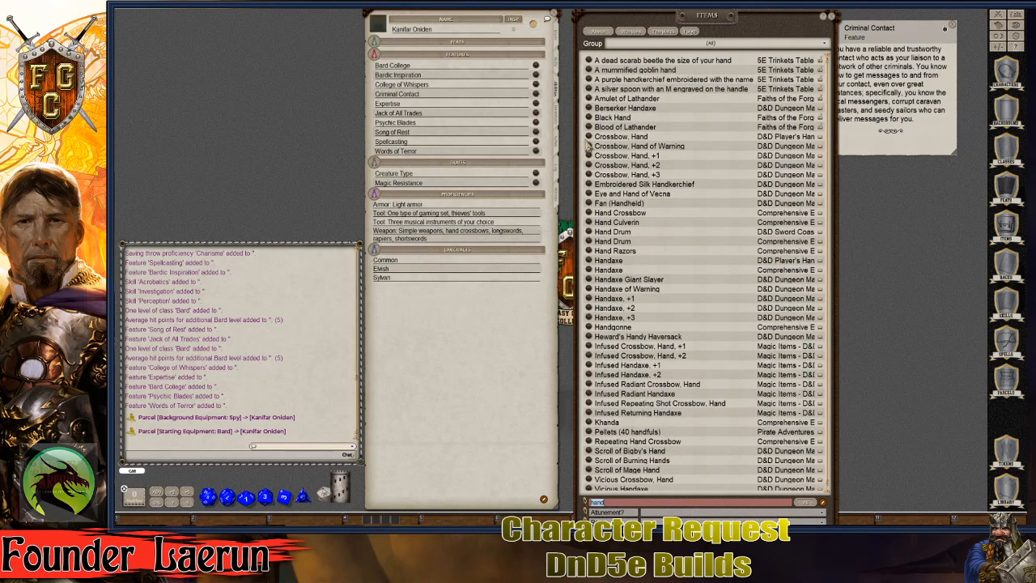
left_click_drag(825, 332, 875, 292)
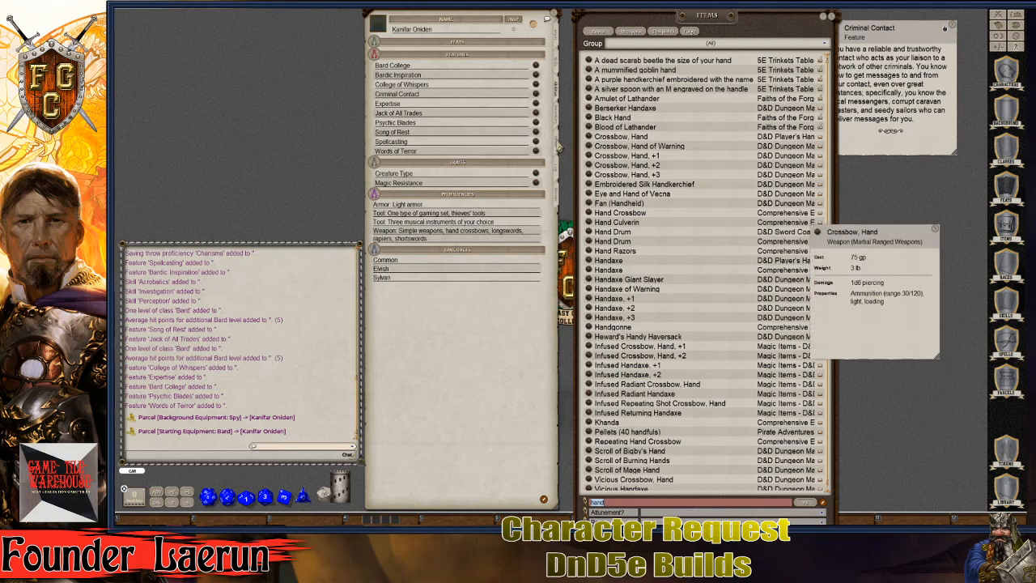
left_click(557, 122)
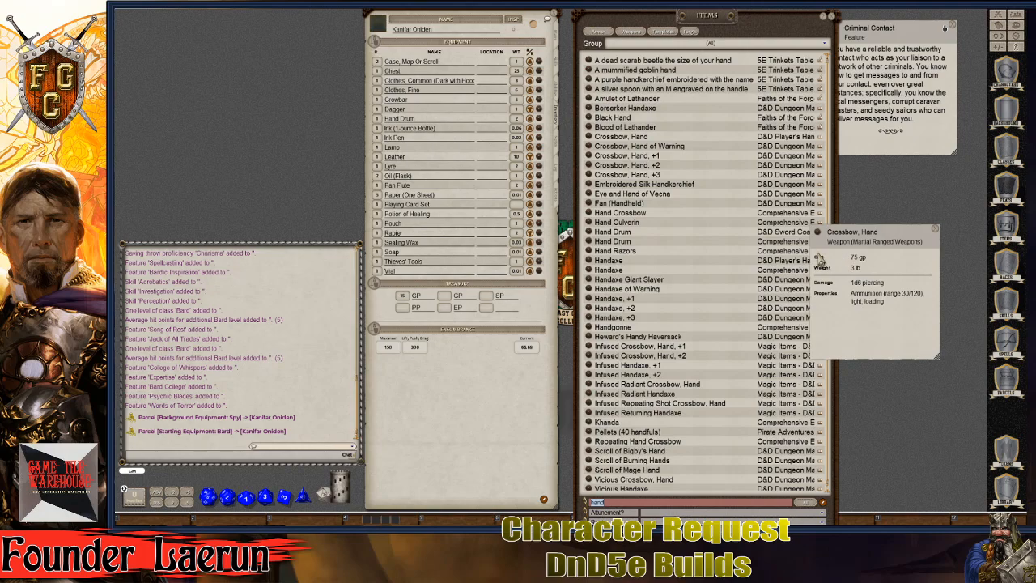
left_click_drag(819, 237, 452, 183)
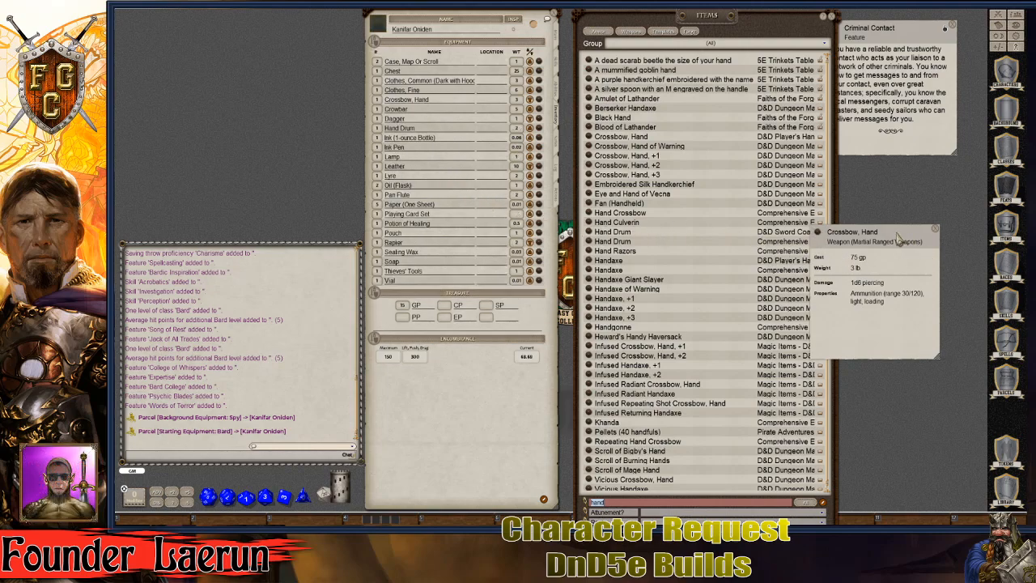
left_click_drag(896, 238, 921, 241)
key("ctrl")
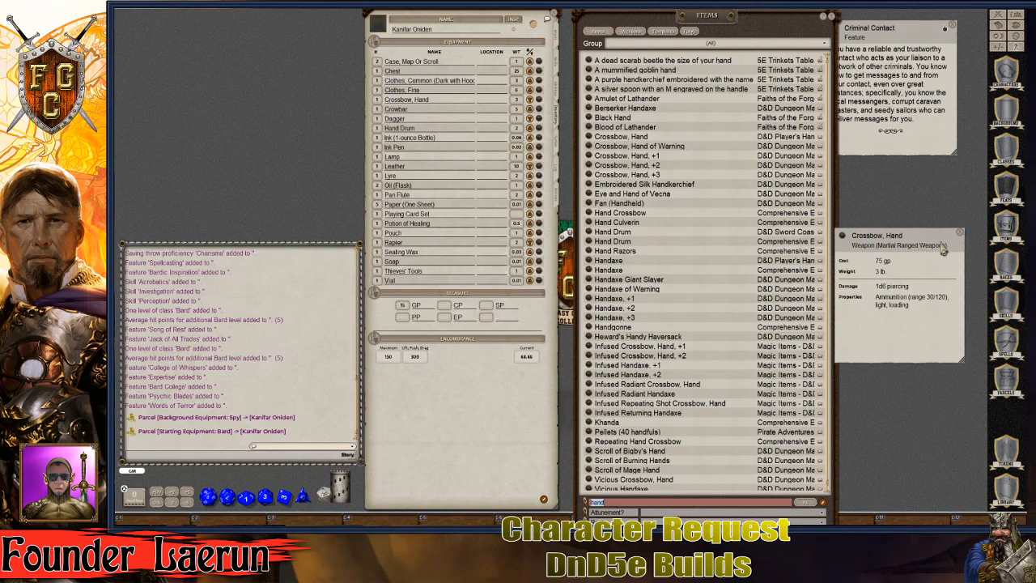
left_click(961, 232)
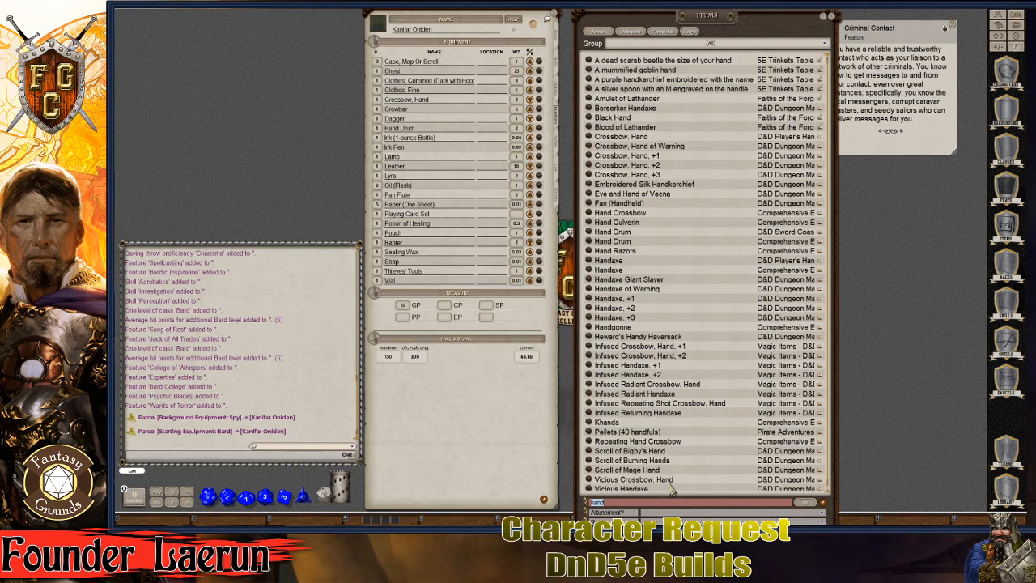
Step: Add Crossbow Bolts (20) and a "Case, Crossbow Bolt" from the Items list to the inventory
type("s")
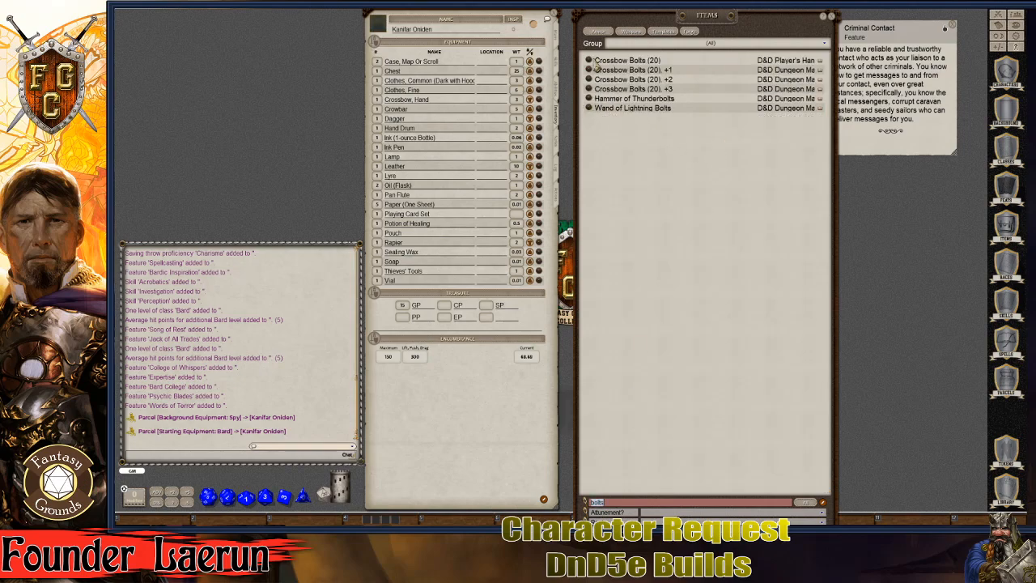
left_click_drag(588, 61, 476, 145)
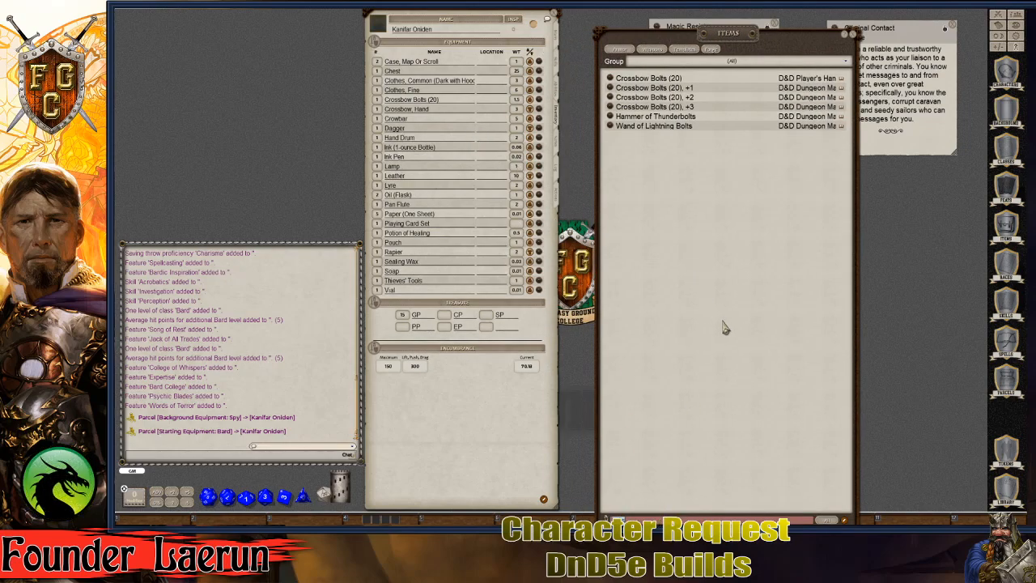
left_click_drag(725, 328, 686, 273)
left_click(611, 486)
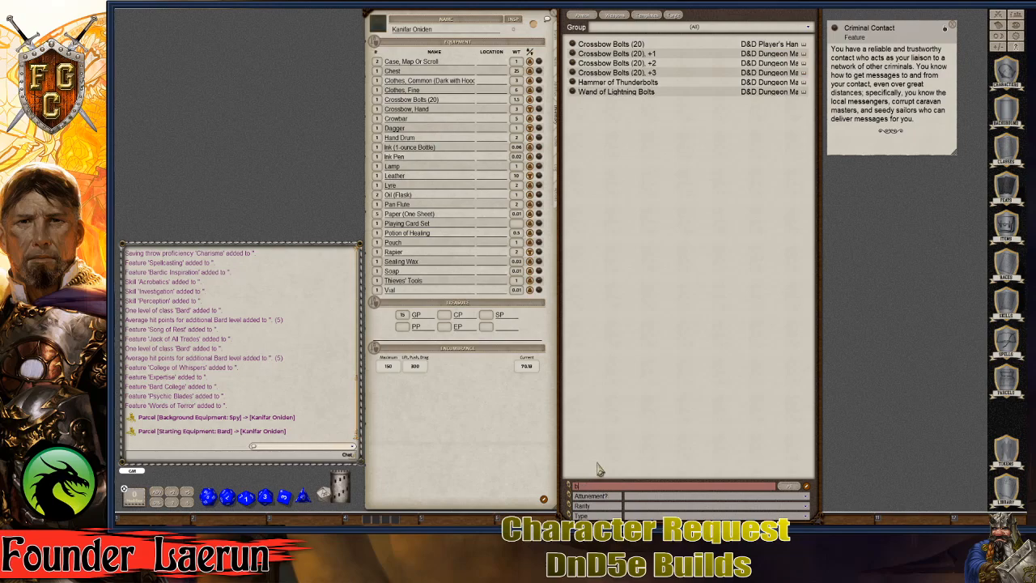
type("case")
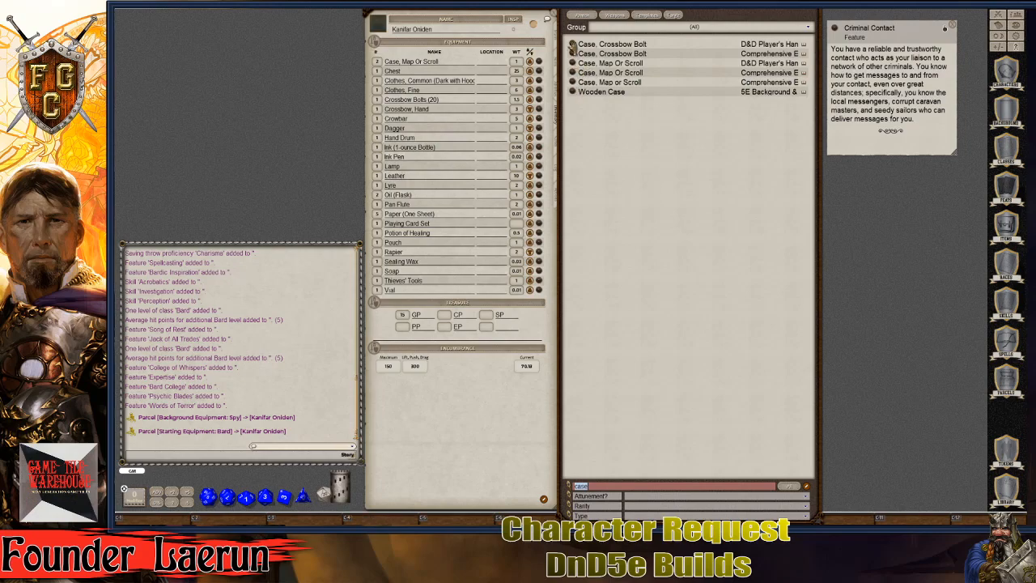
left_click_drag(573, 46, 450, 207)
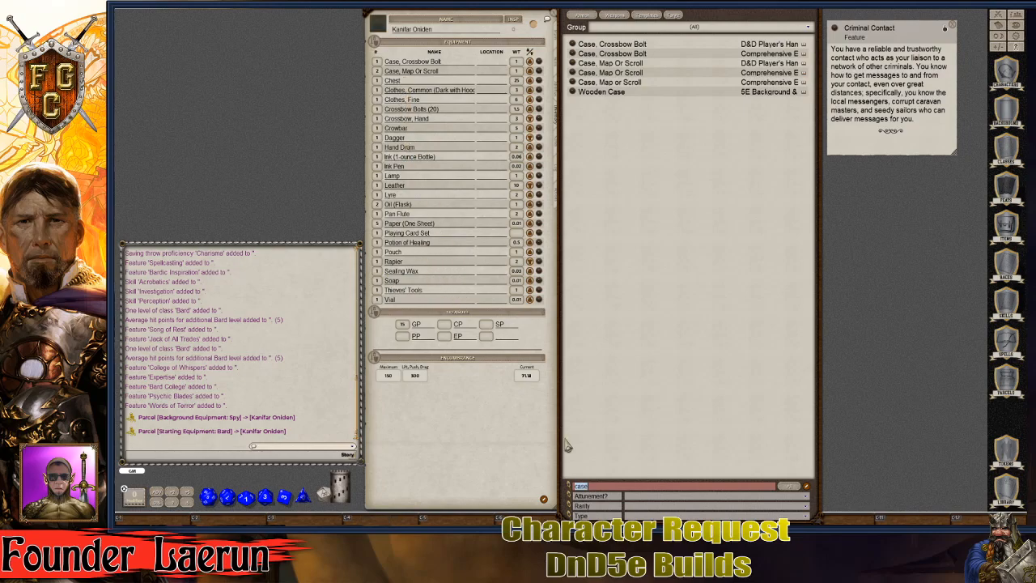
Step: Add a Waterskin (full) and Rations (1 Day) to the inventory, setting the rations quantity to 5
type("waterskin")
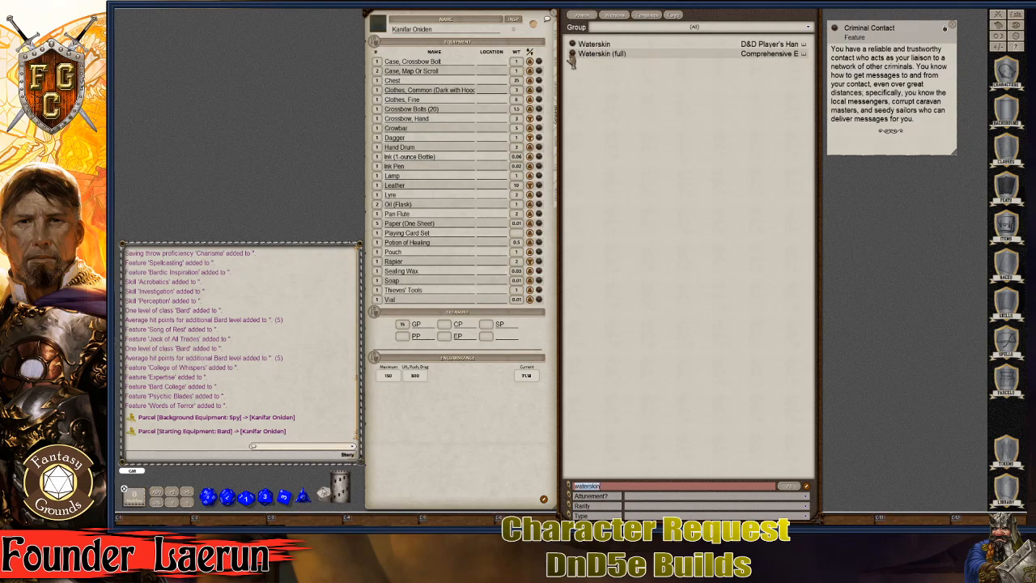
left_click_drag(572, 61, 421, 182)
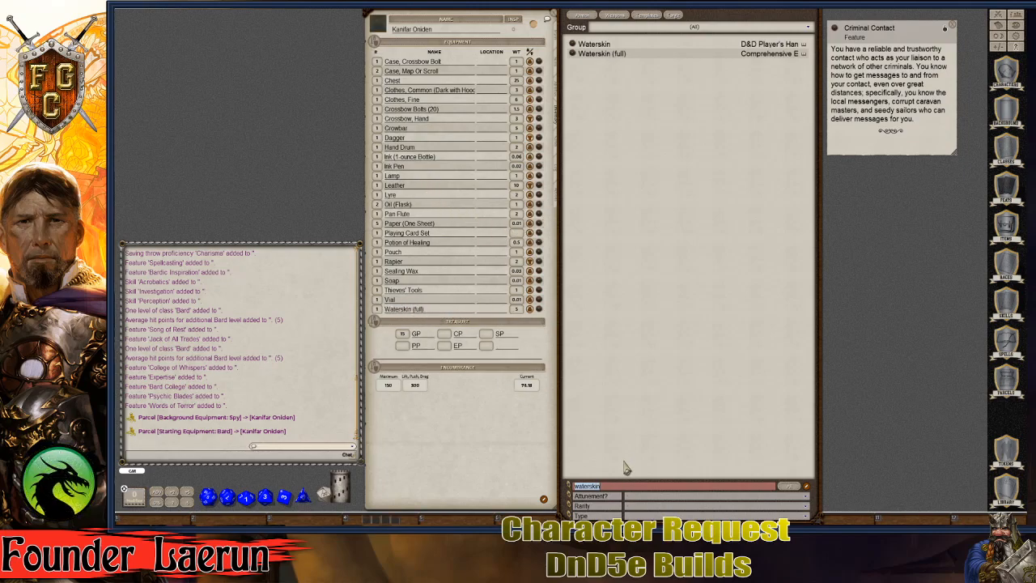
key("BackSpace")
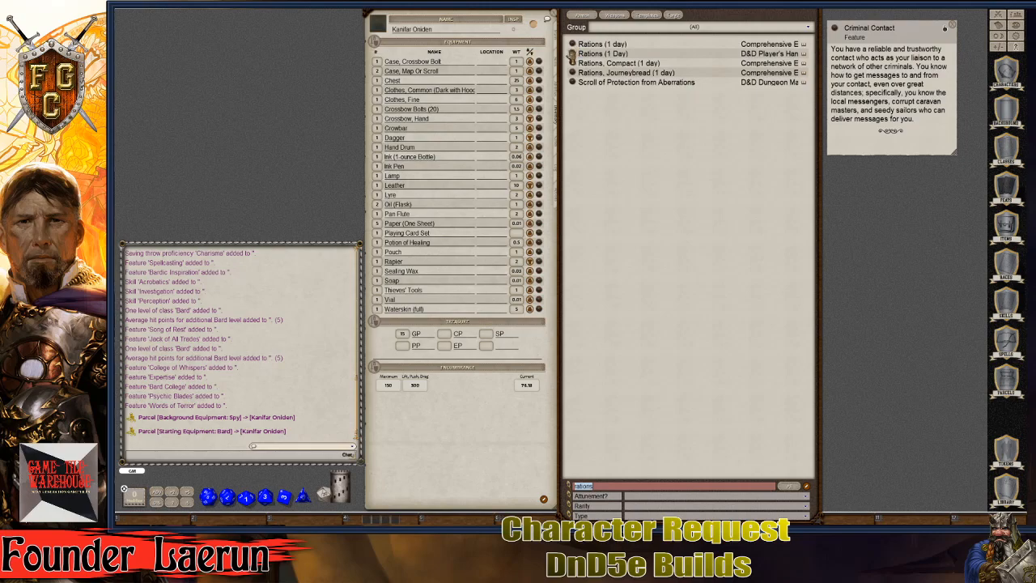
left_click_drag(571, 54, 455, 211)
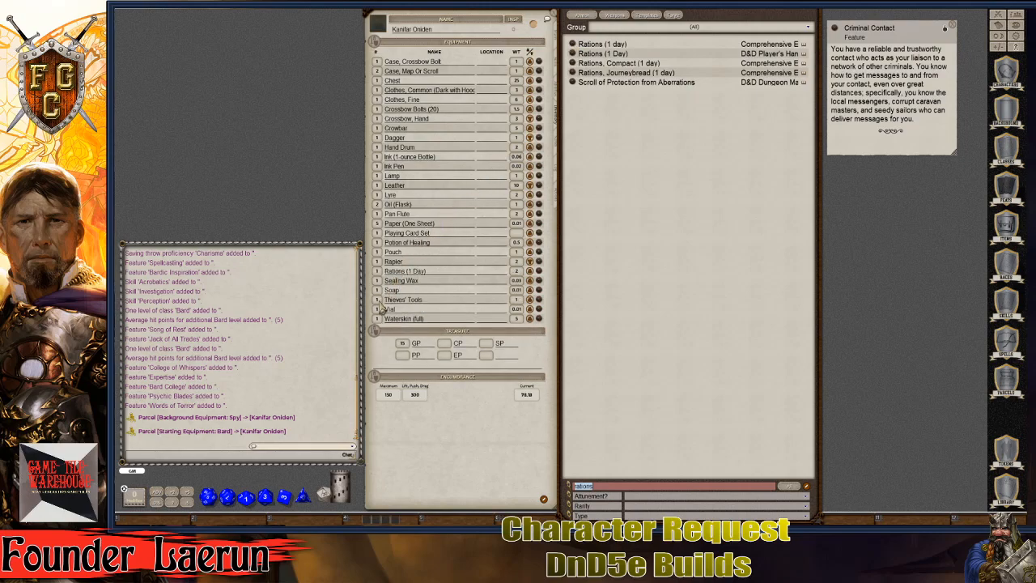
scroll(377, 271, "up", 4)
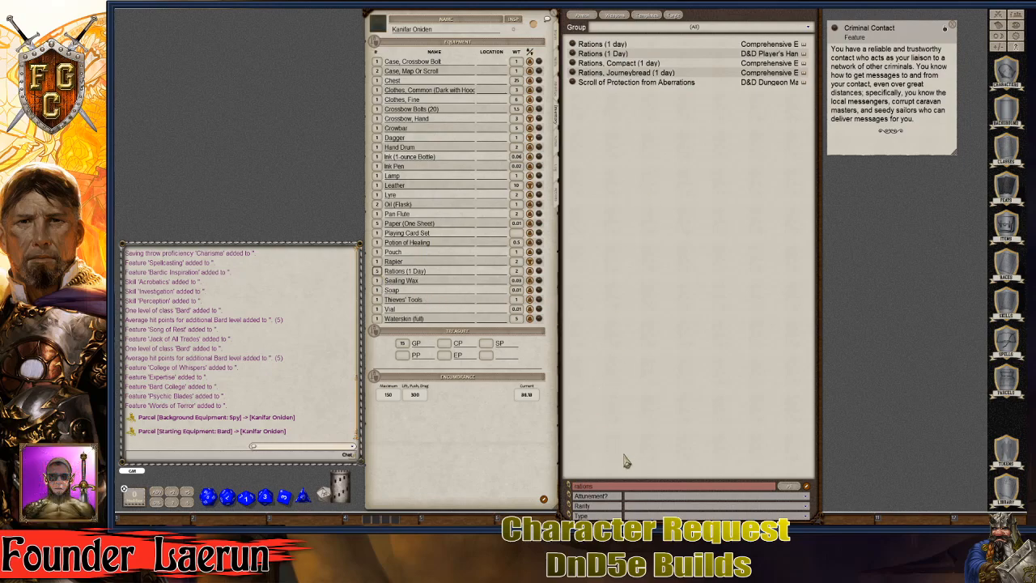
Step: Find the Candle in the Items list, add it to the inventory, and set the "Case, Crossbow Bolt" quantity to 5
double_click(608, 489)
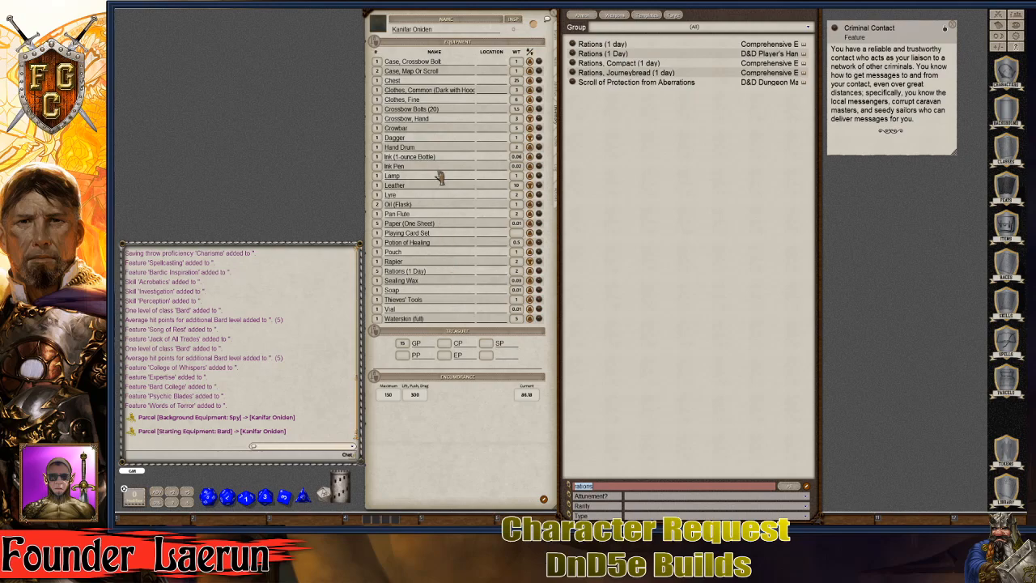
key("ctrl")
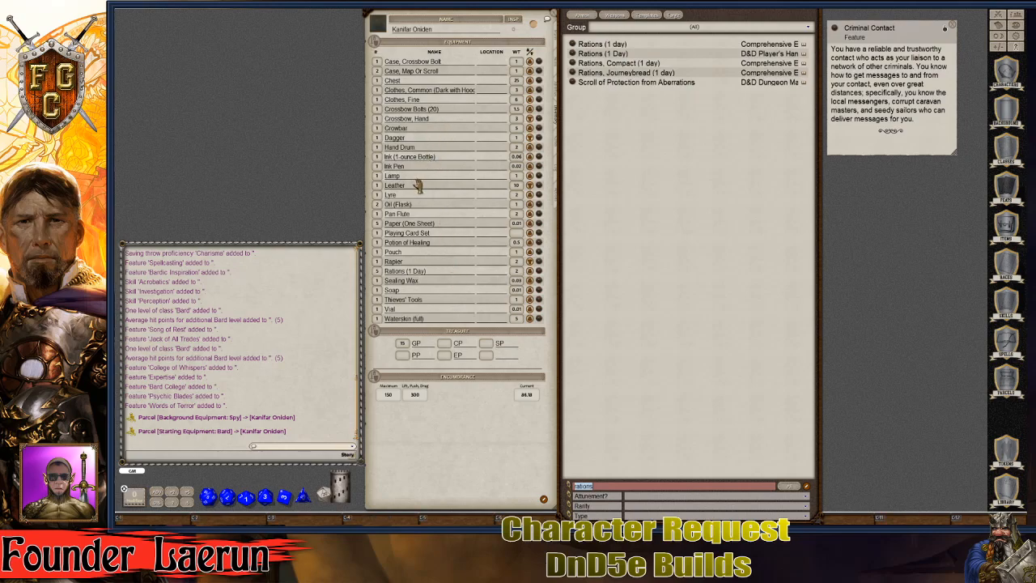
type("c")
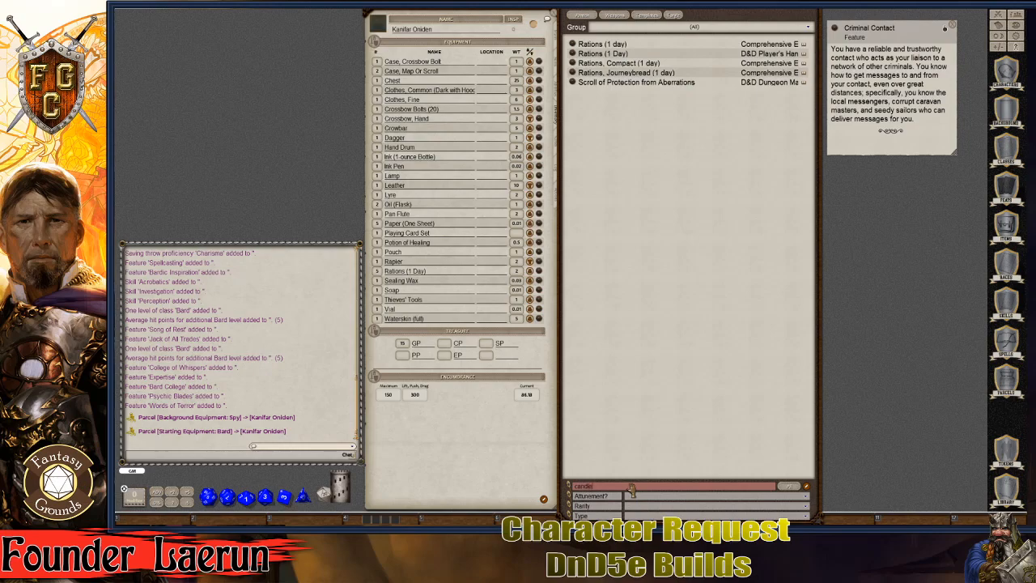
type("andle")
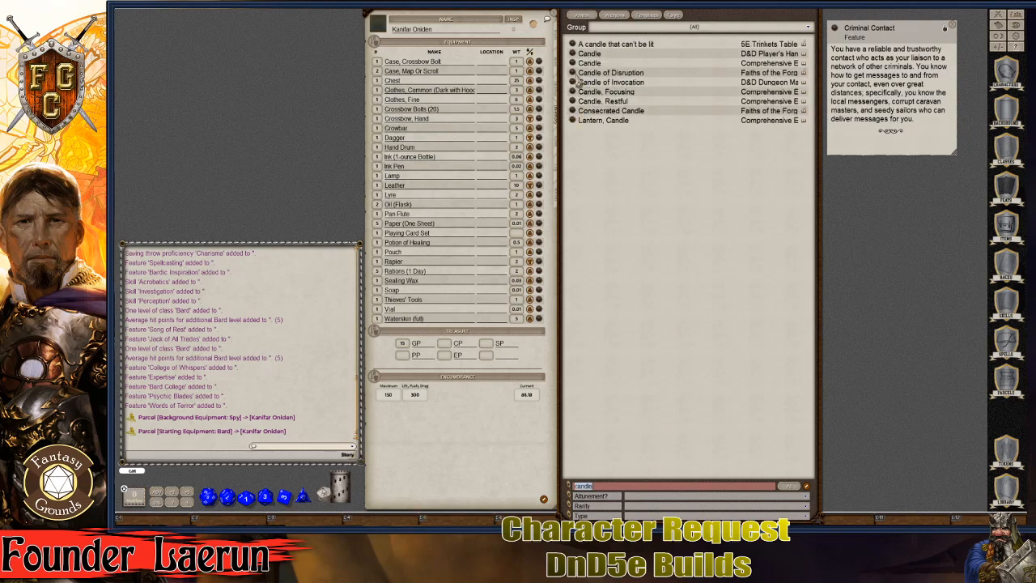
left_click_drag(572, 54, 400, 162)
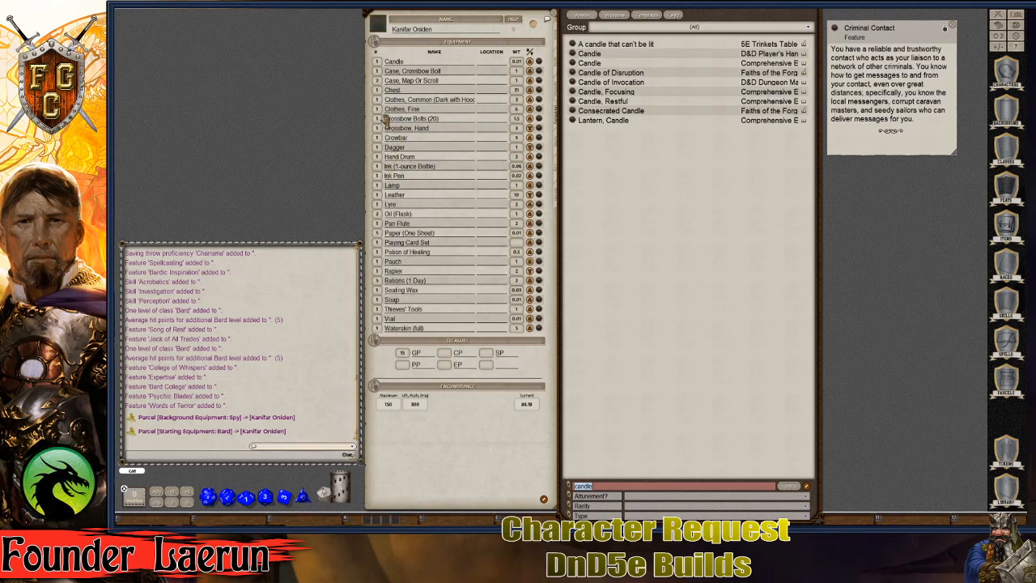
left_click(377, 62)
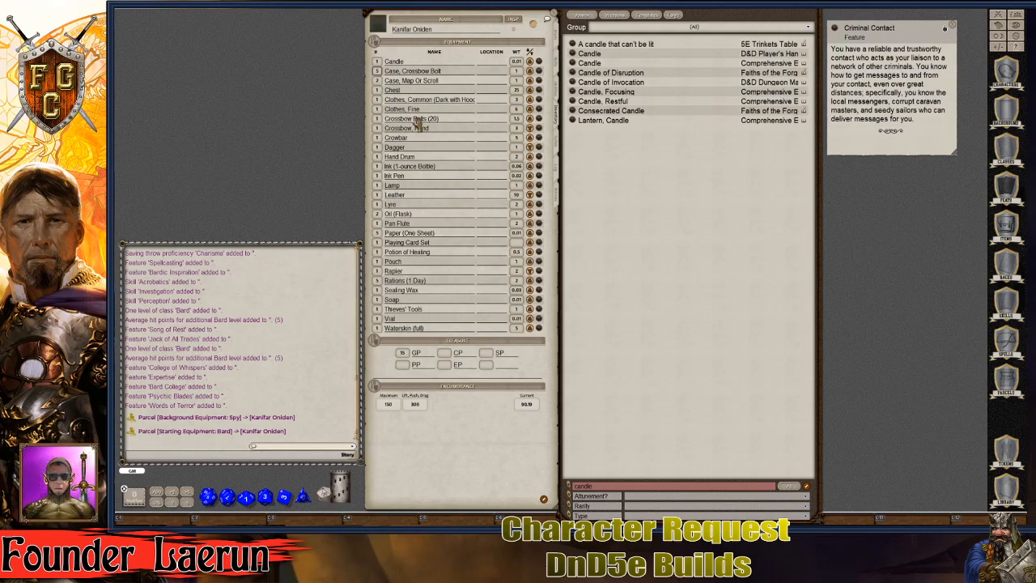
Step: Close the Items list
left_click_drag(643, 194, 664, 186)
left_click_drag(793, 18, 772, 73)
left_click(813, 49)
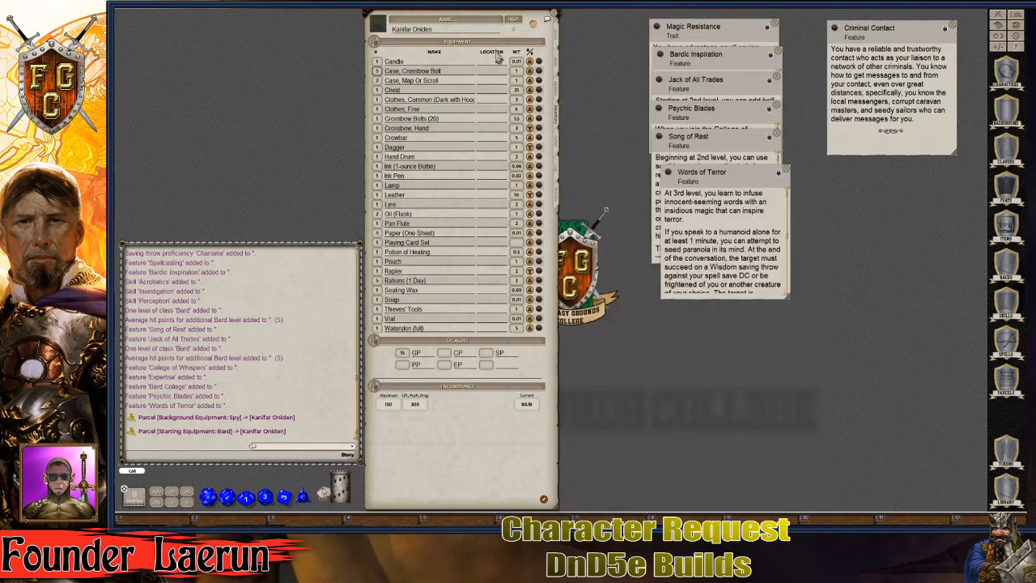
Step: Set the location of "Case, Map Or Scroll" and "Clothes, Fine" to Chest in the inventory
key("ctrl")
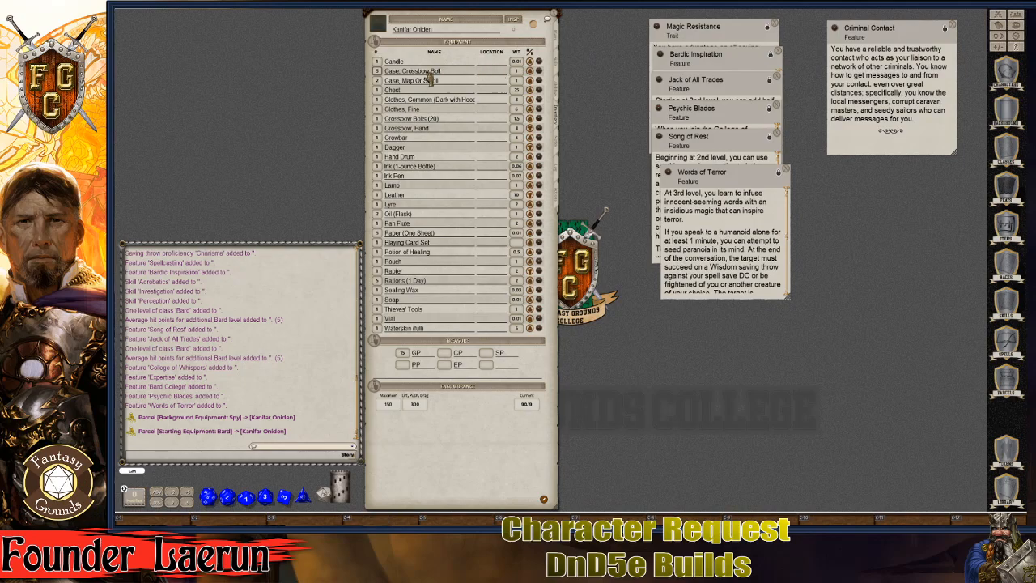
left_click(492, 91)
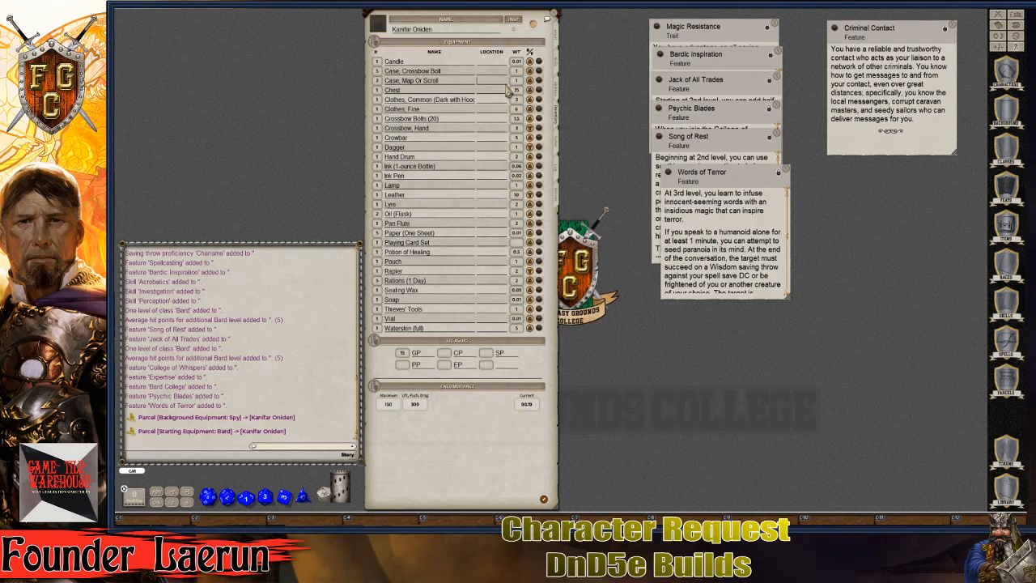
type("Chest")
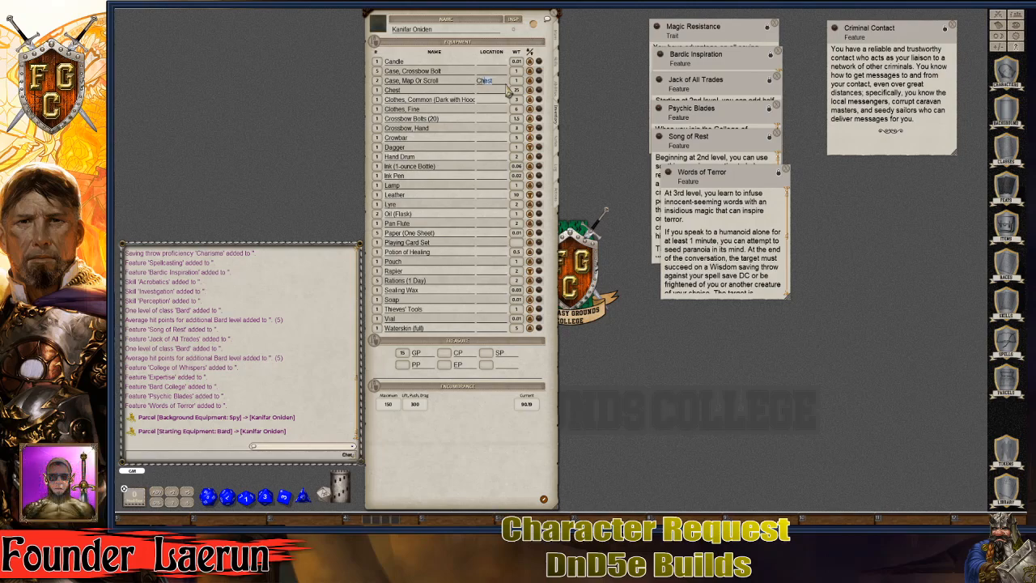
key("Return")
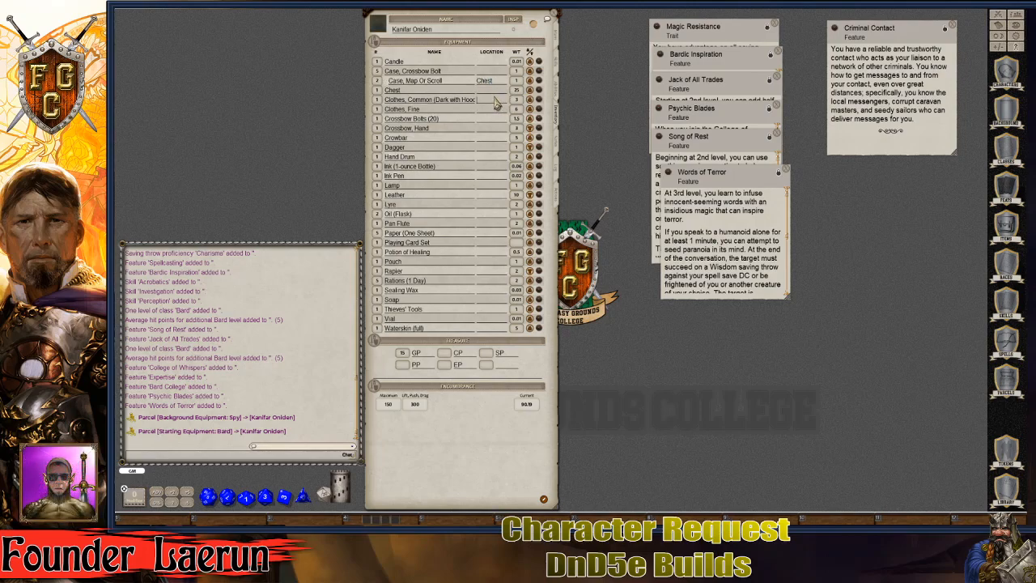
left_click(495, 109)
type("Chest")
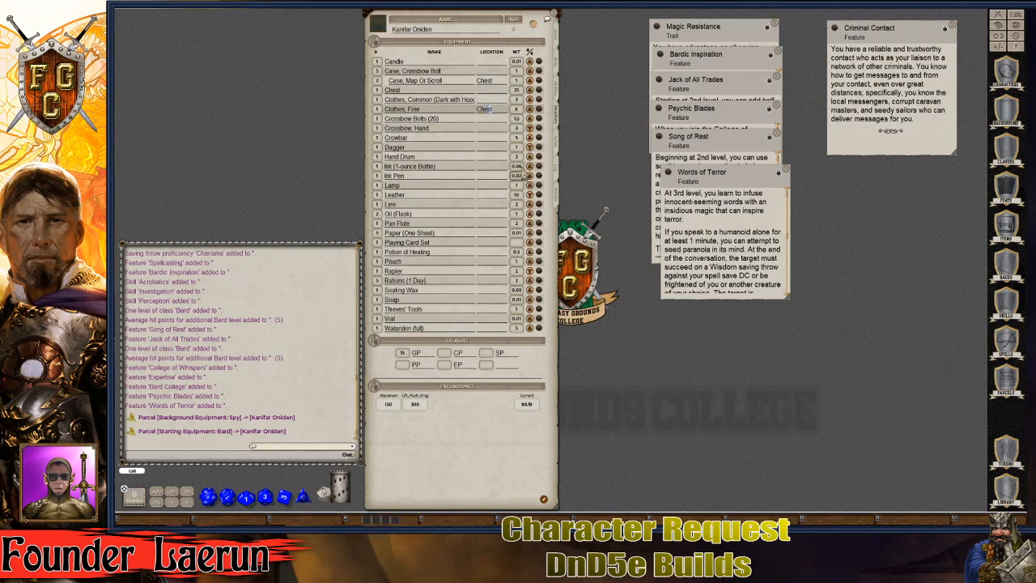
Step: Store the Hand Drum and the Lyre in the Chest by setting their inventory locations
left_click(498, 129)
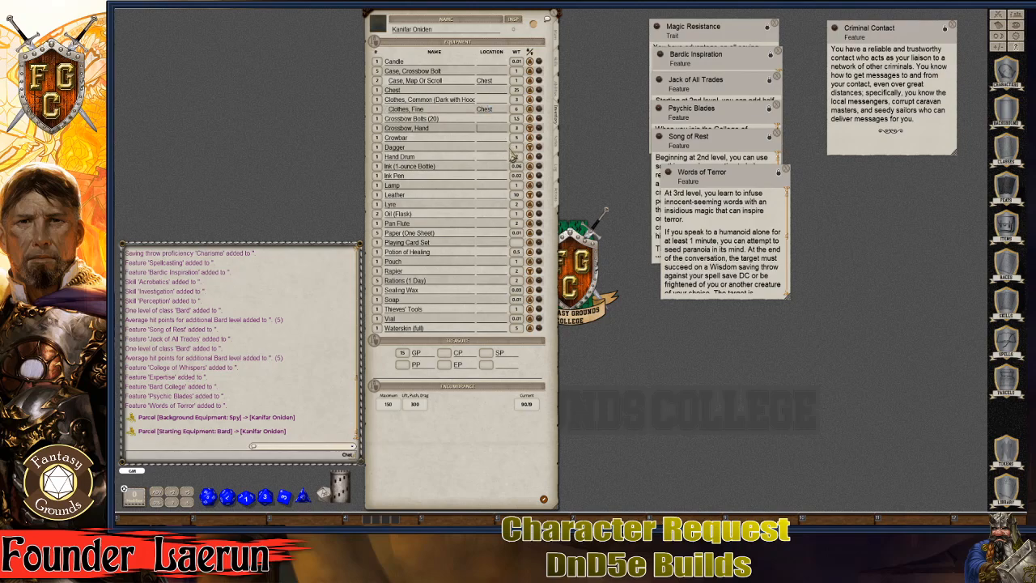
left_click(500, 157)
key("ctrl")
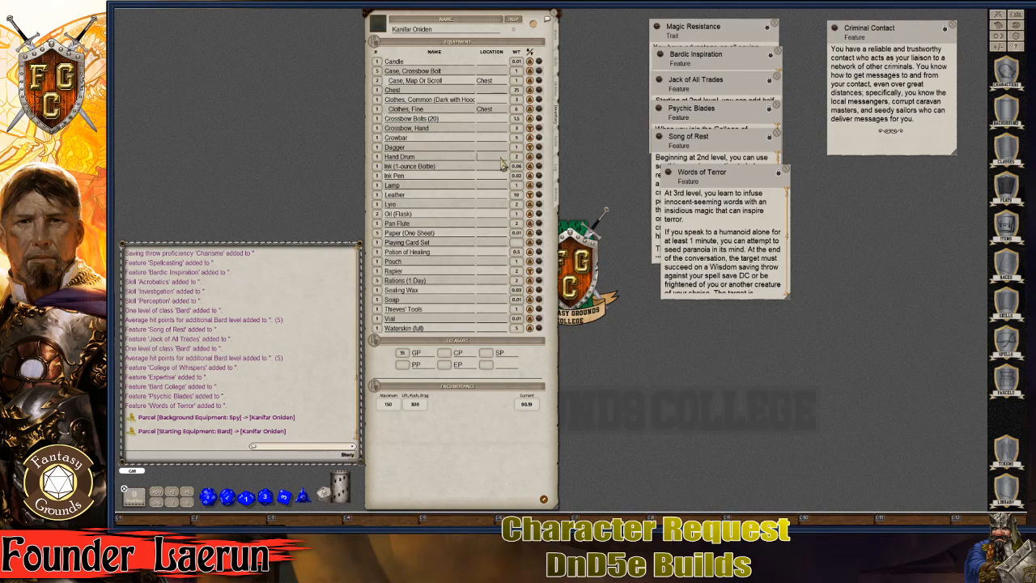
type("Chest")
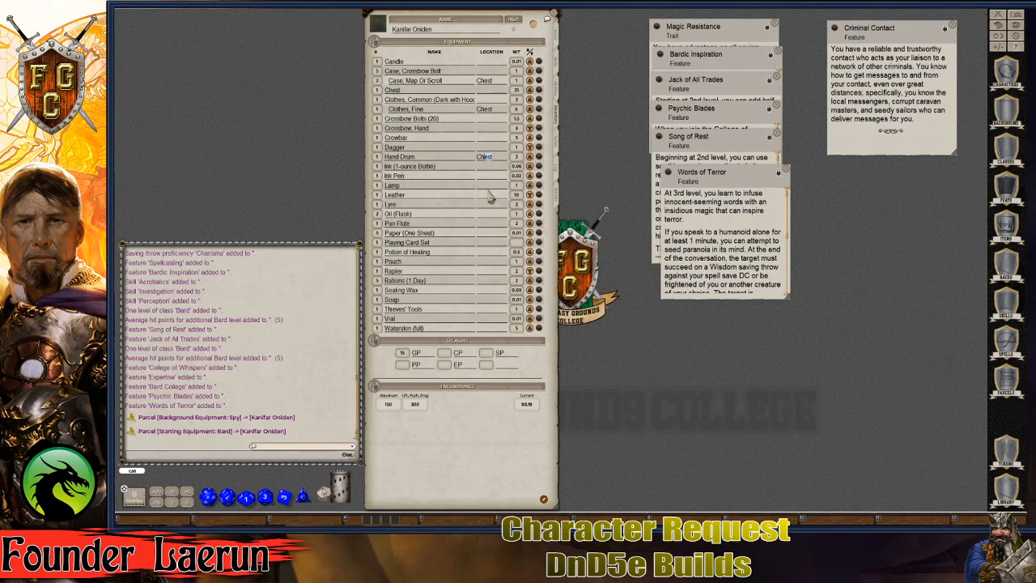
left_click(489, 205)
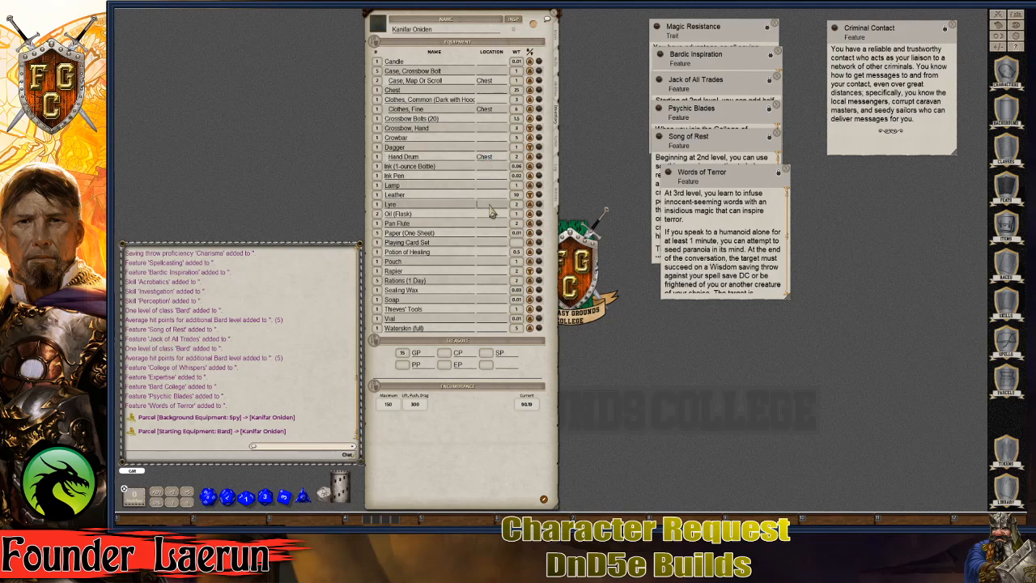
type("Chest")
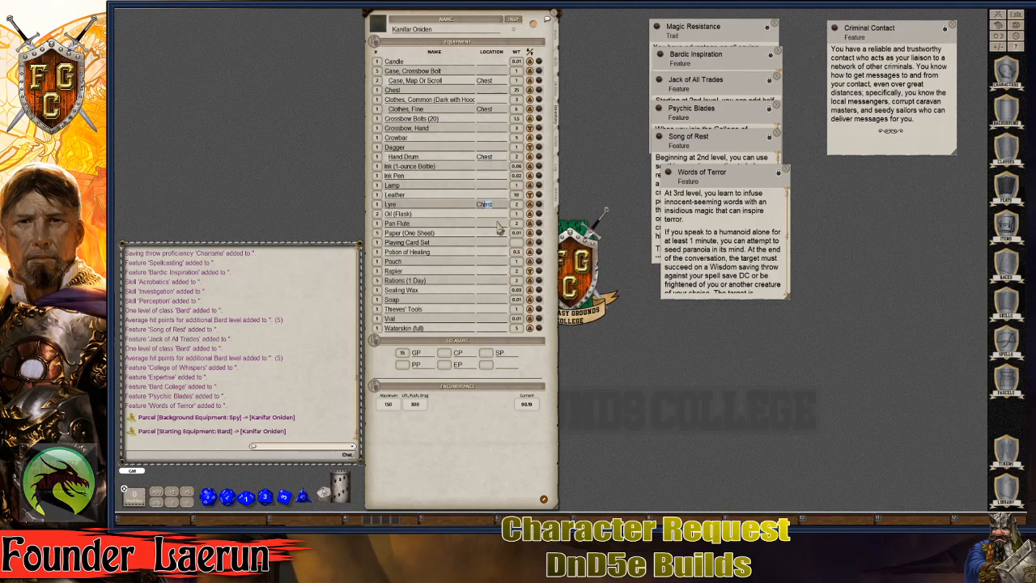
Step: Assign the Pan Flute, Potion of Healing and Playing Card Set to the location Pouch
left_click(496, 225)
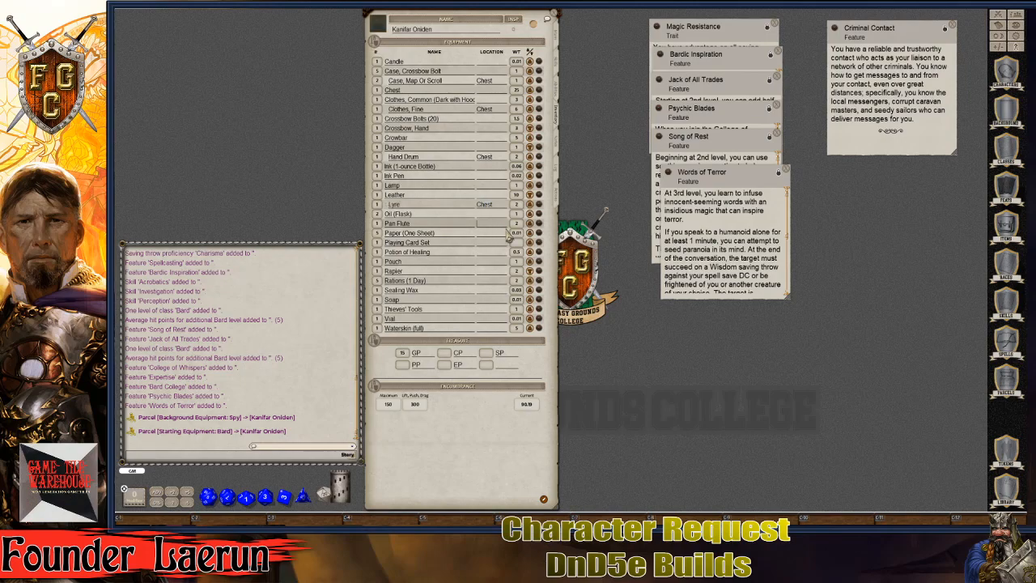
type("Pouch")
key("Return")
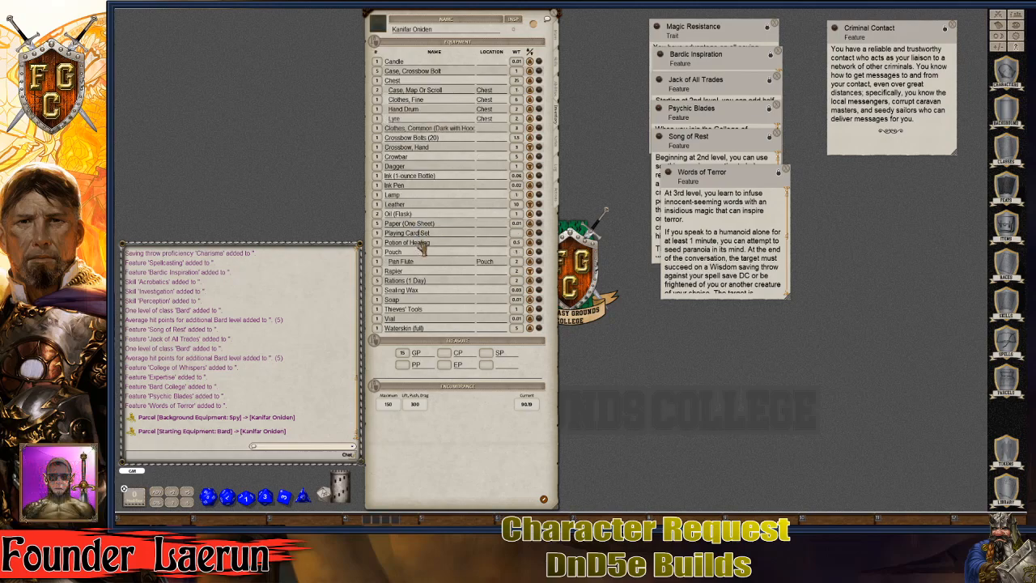
left_click(496, 244)
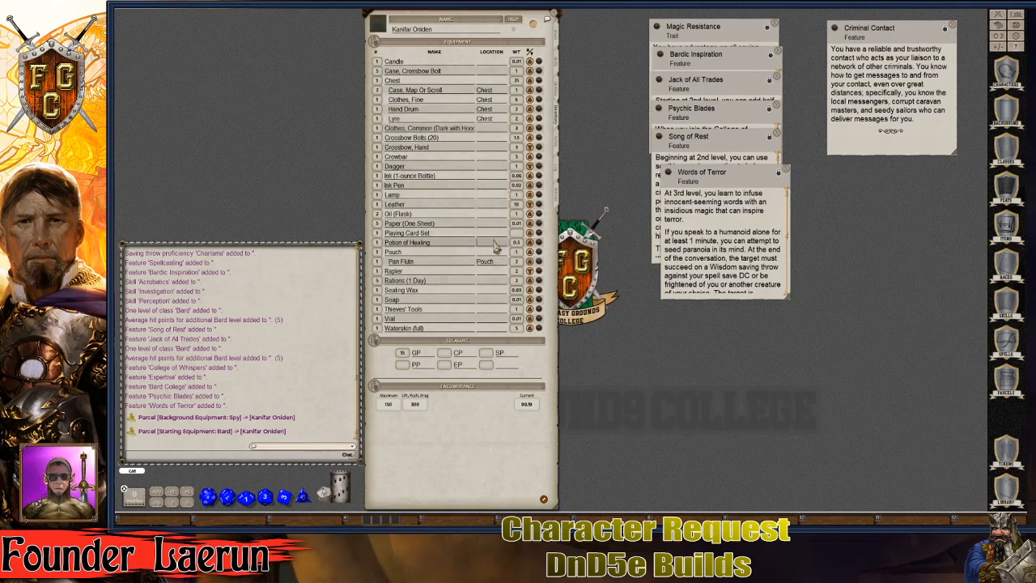
type("Pouch")
key("Return")
left_click(488, 233)
type("Po")
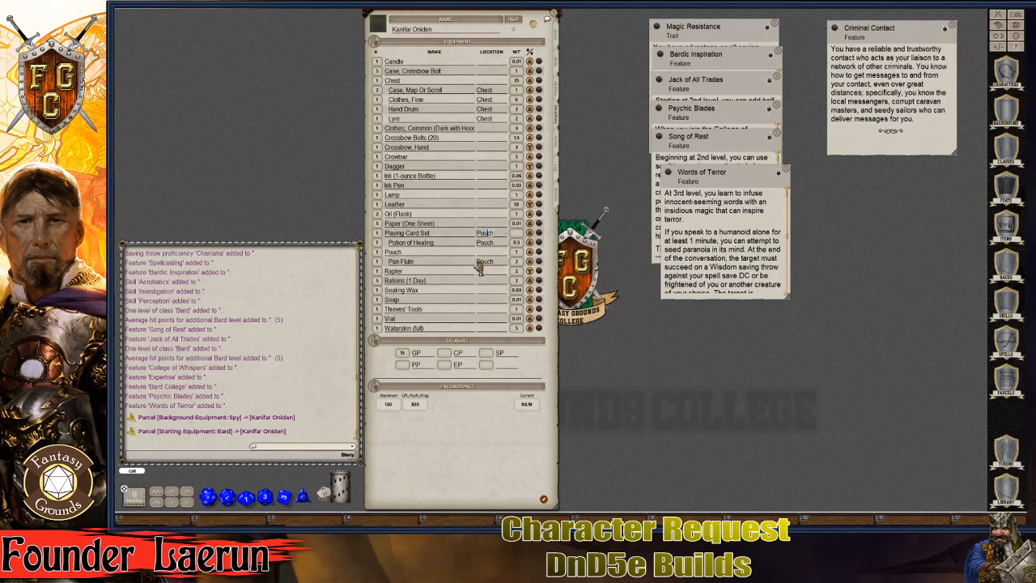
key("Return")
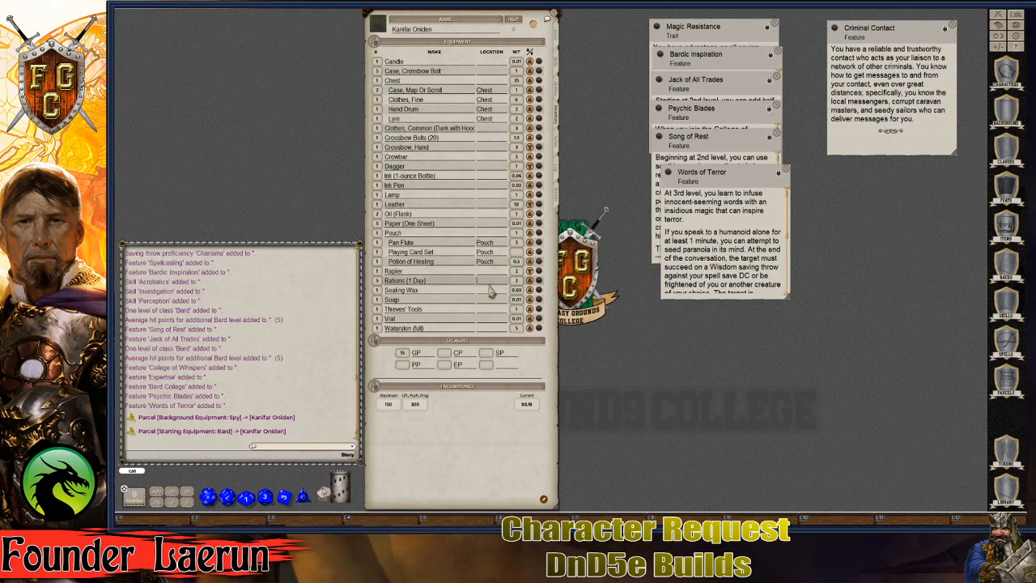
Step: Assign the Rations (1 Day), Sealing Wax and Soap to the Chest as their inventory location
type("Chest")
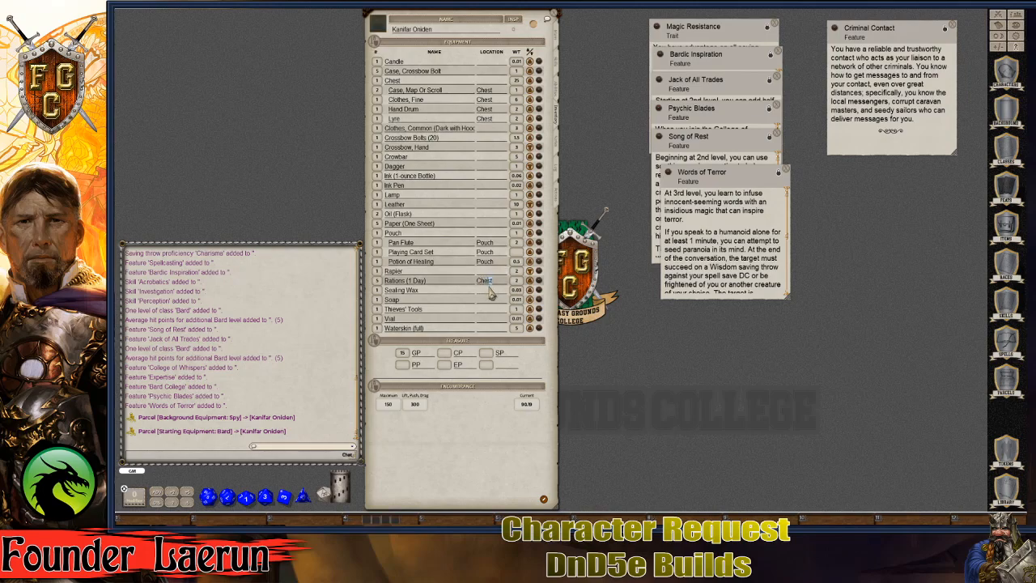
left_click(491, 292)
key("ctrl")
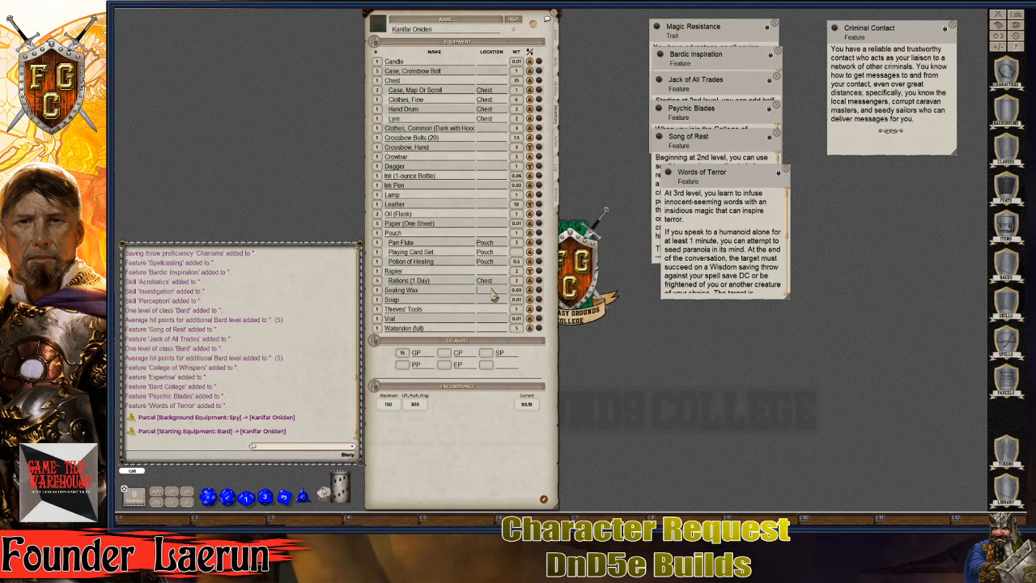
type("Chest")
left_click(490, 301)
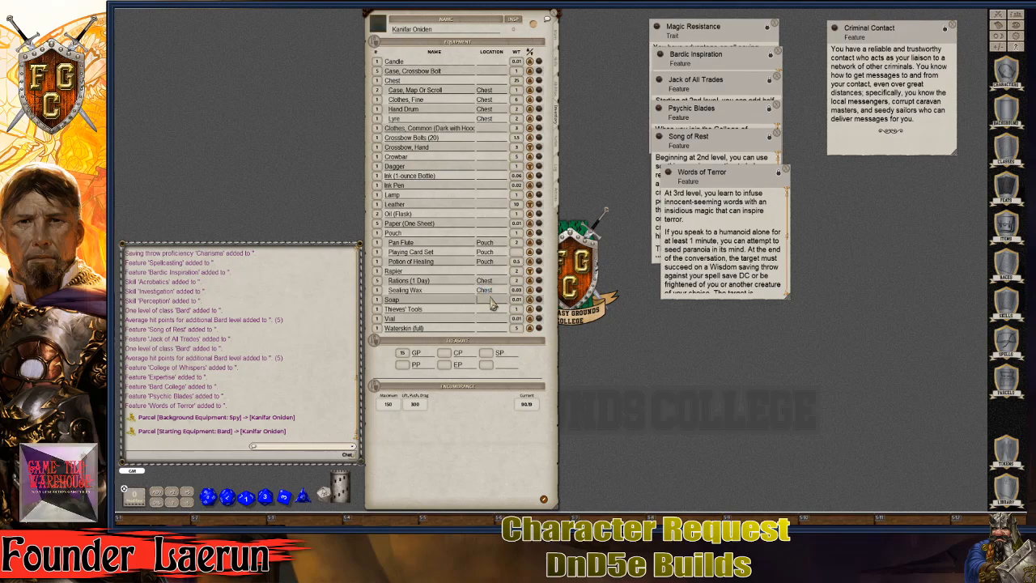
type("CH")
key("ctrl")
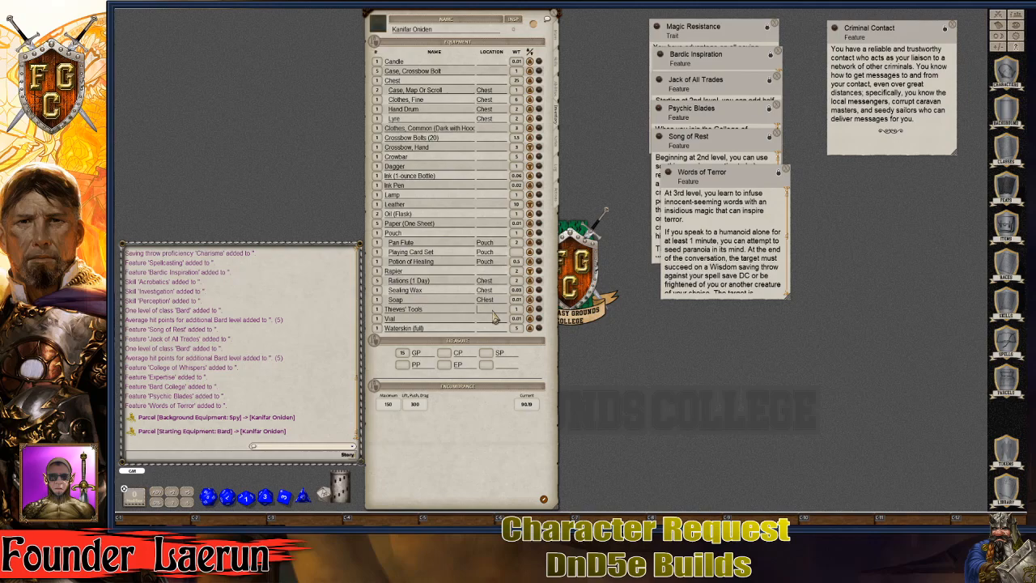
Step: Set the location of the Thieves' Tools to Pouch and of the Vial to Chest
left_click(492, 310)
type("Pouch")
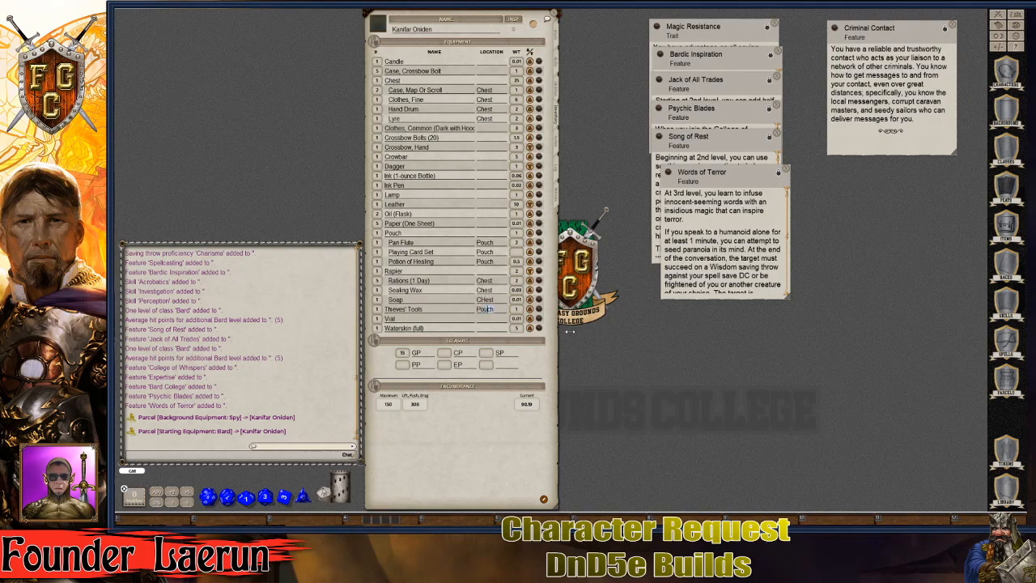
key("Return")
left_click(485, 319)
type("Chest")
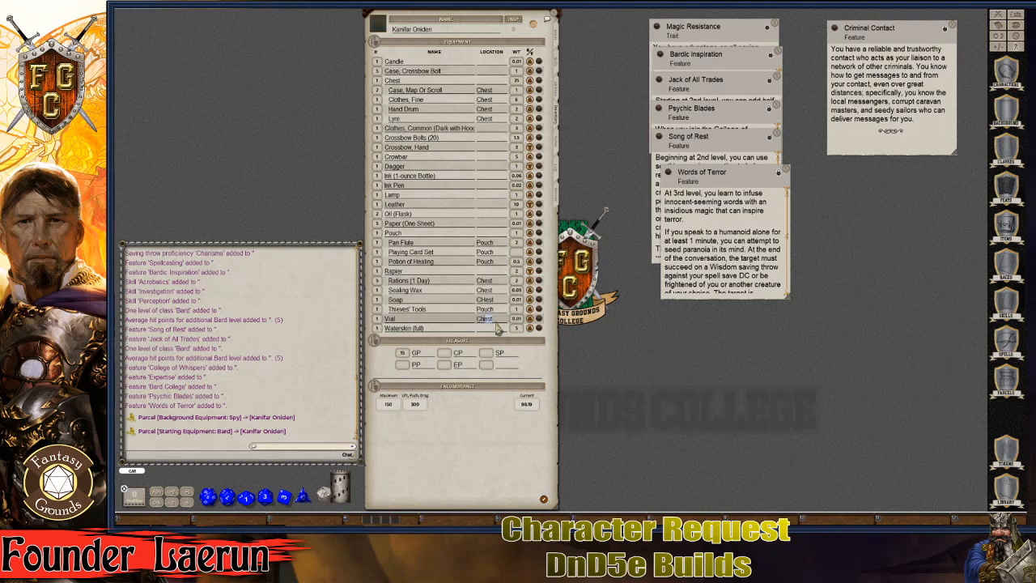
Step: Finish the Vial's location entry and set the Ink Pen's location to Chest in the character's inventory
key("Return")
left_click(495, 215)
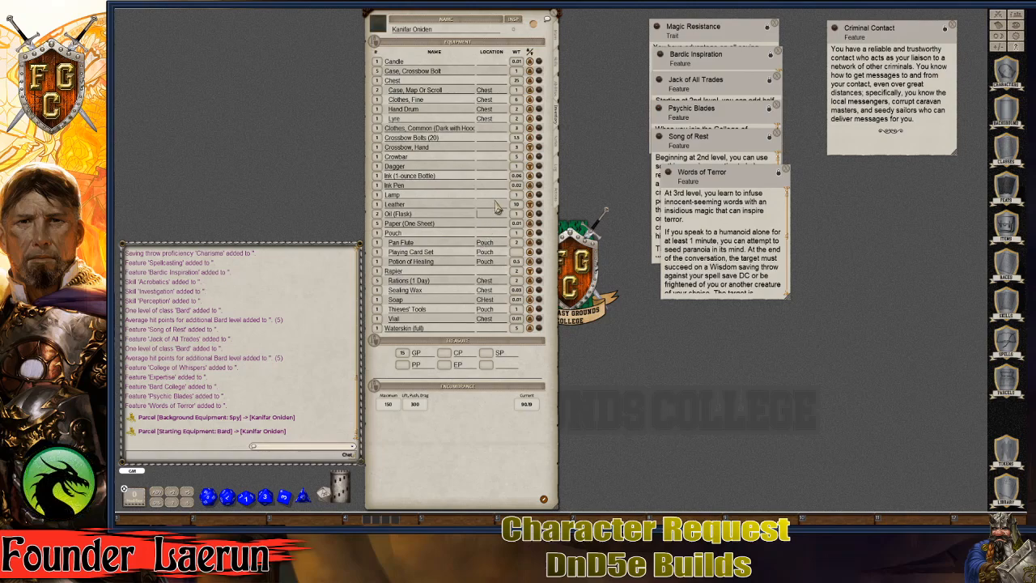
left_click(495, 189)
type("Chest")
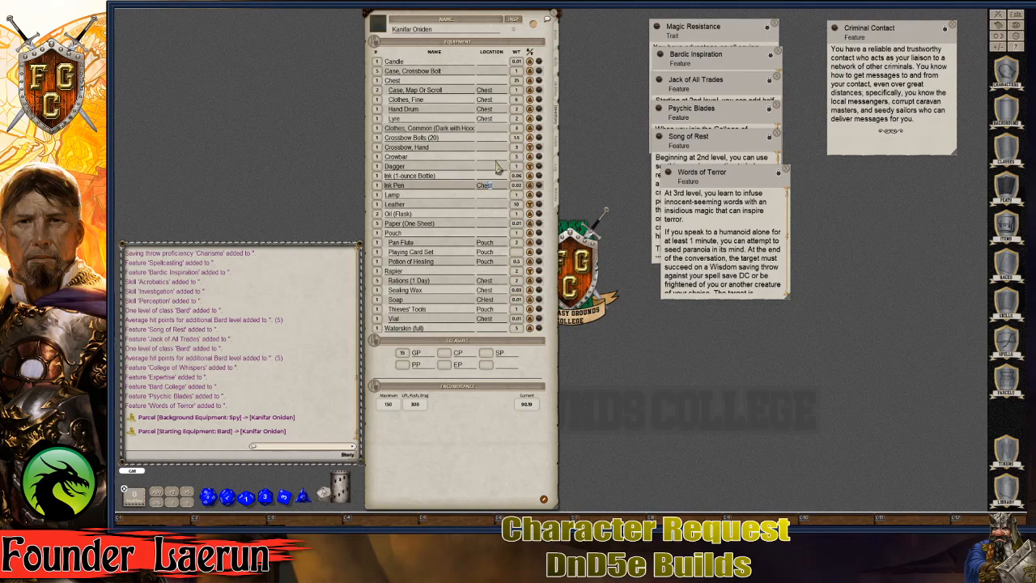
left_click(437, 92)
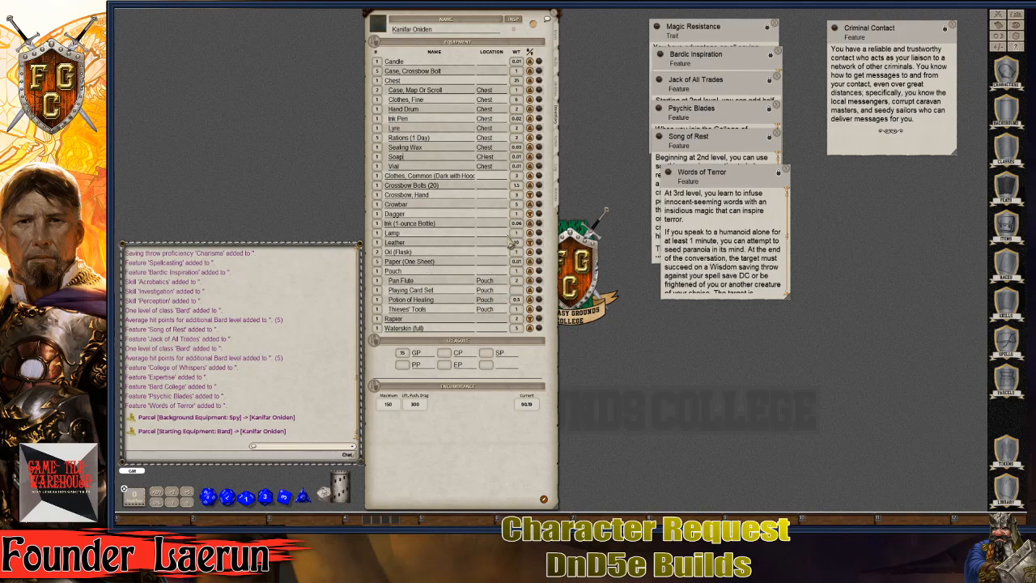
Step: Set the location of Paper (One Sheet), Lamp and Oil (Flask) to Chest
left_click(496, 263)
type("CH")
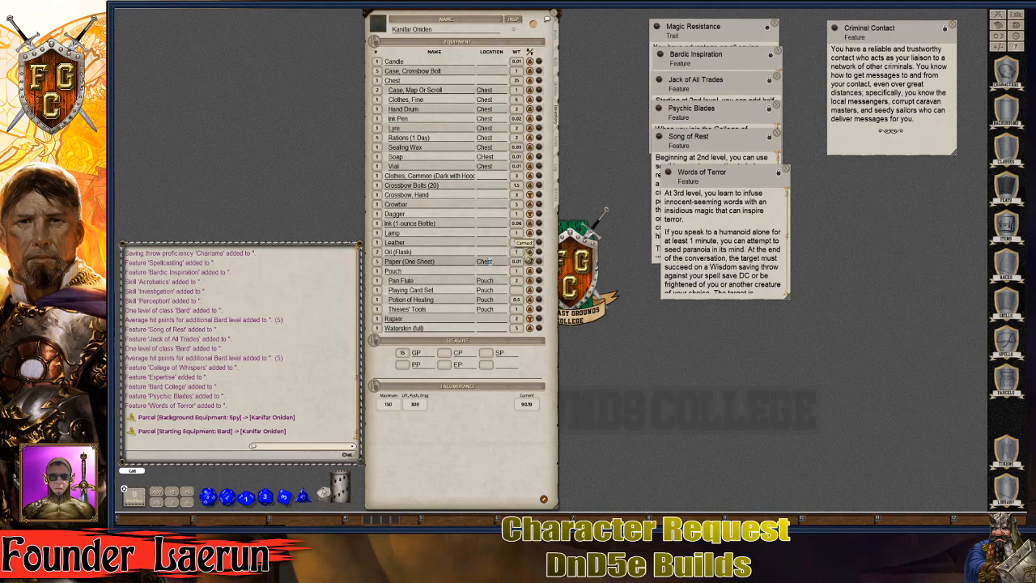
left_click(498, 234)
type("Chest")
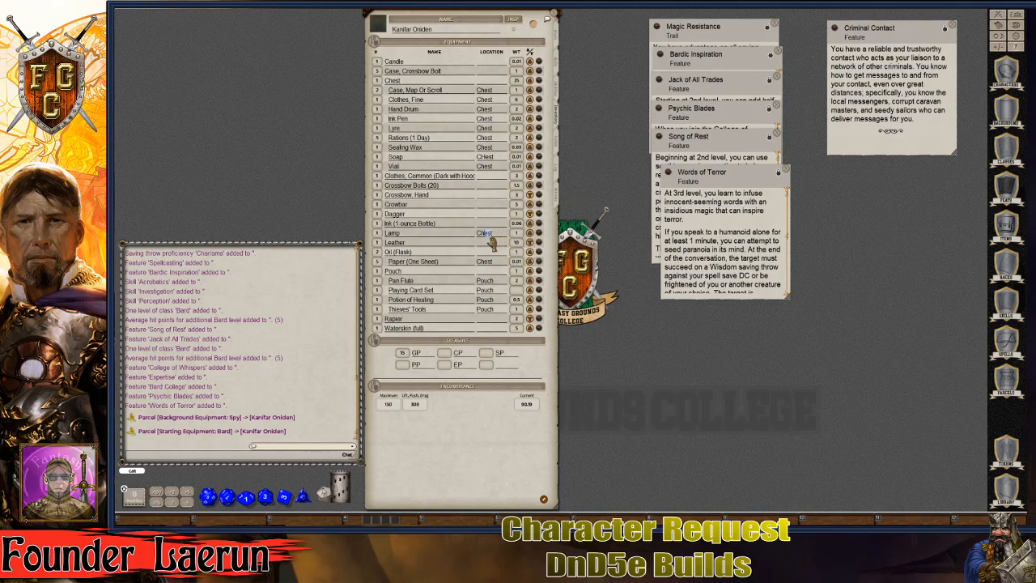
left_click(491, 245)
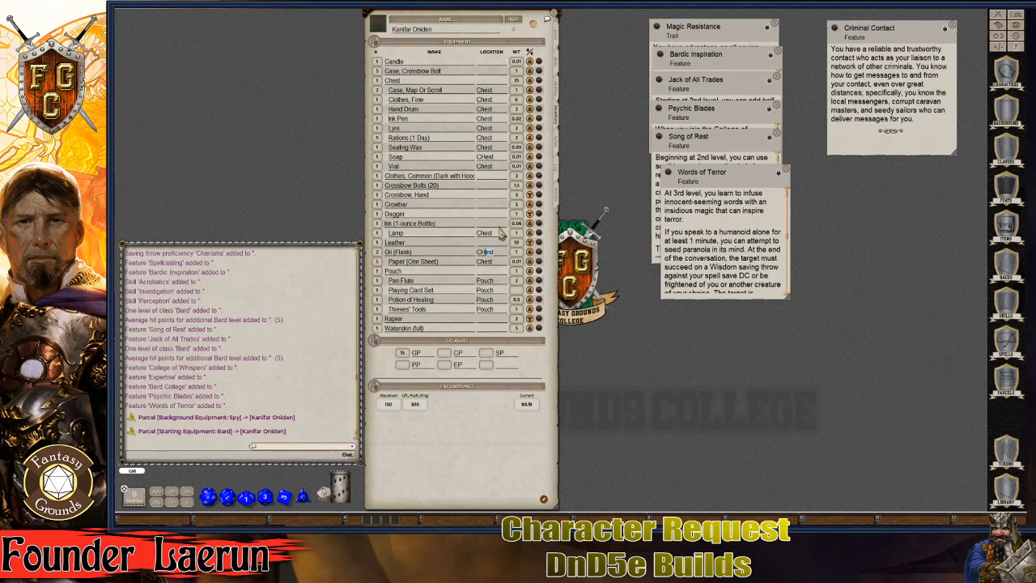
type("CH")
key("BackSpace")
type("hest")
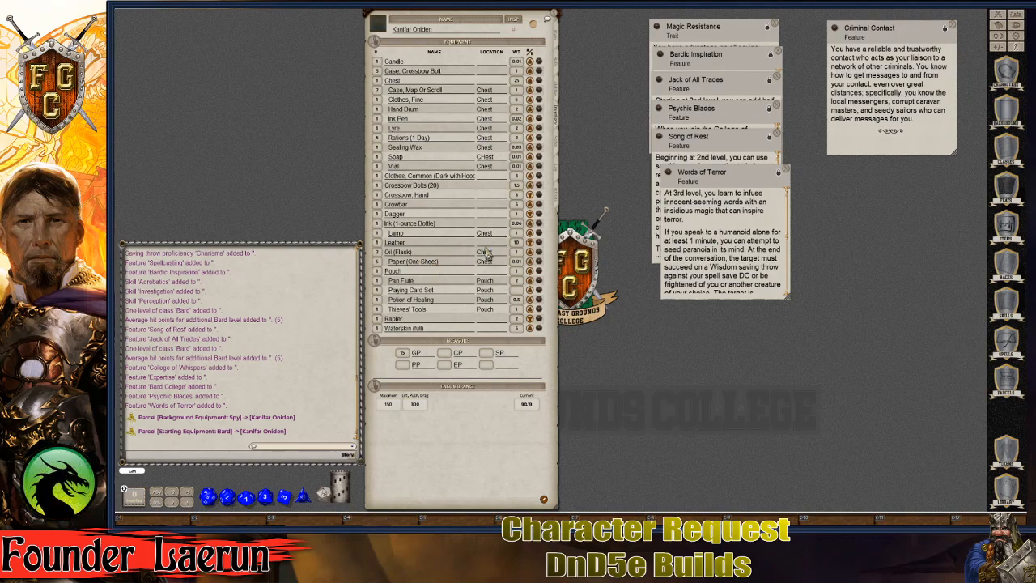
left_click(454, 196)
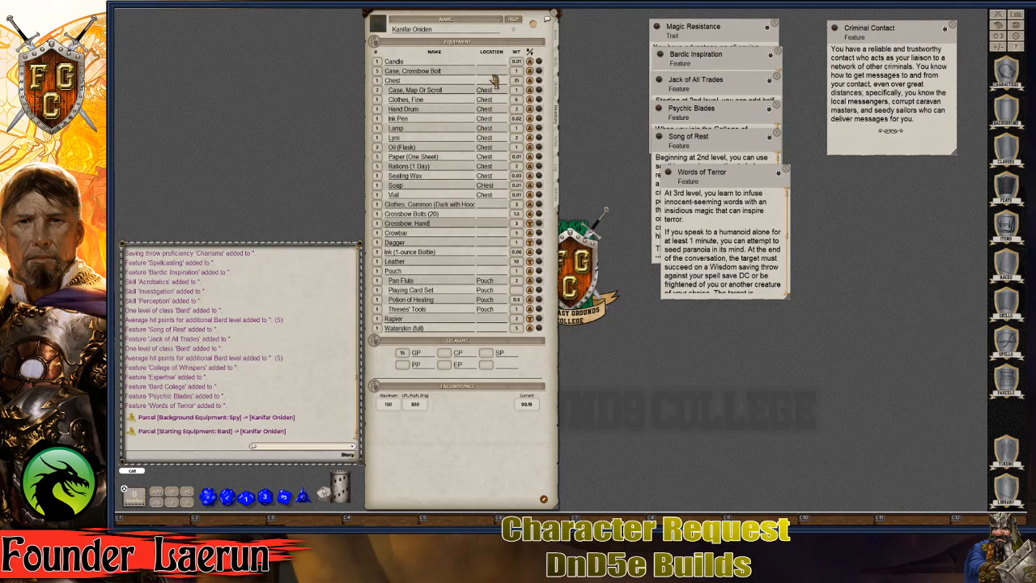
Step: Set the Candle's quantity to 5 and its location to Chest
left_click(376, 65)
type("5")
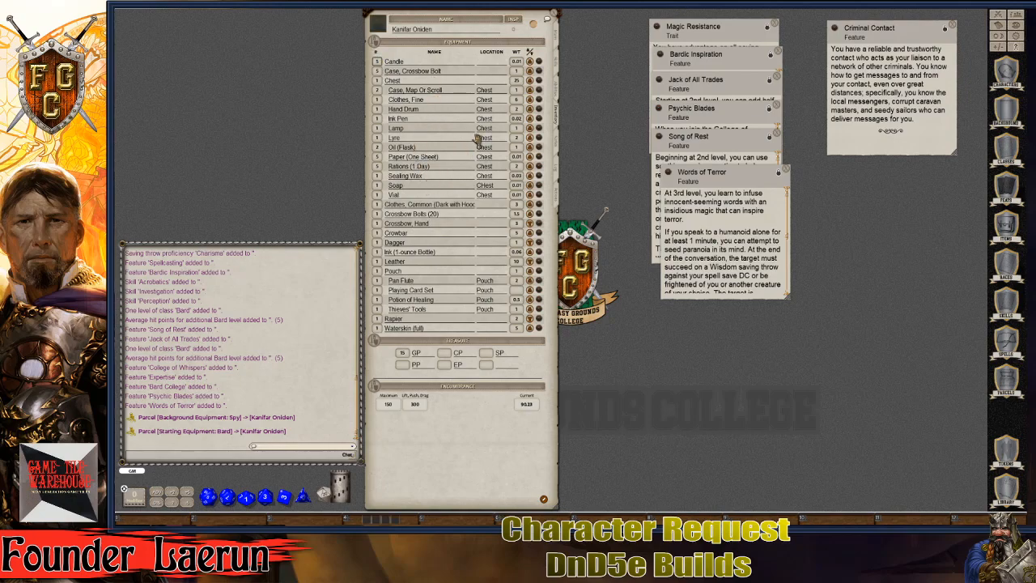
type("Chest")
left_click(427, 110)
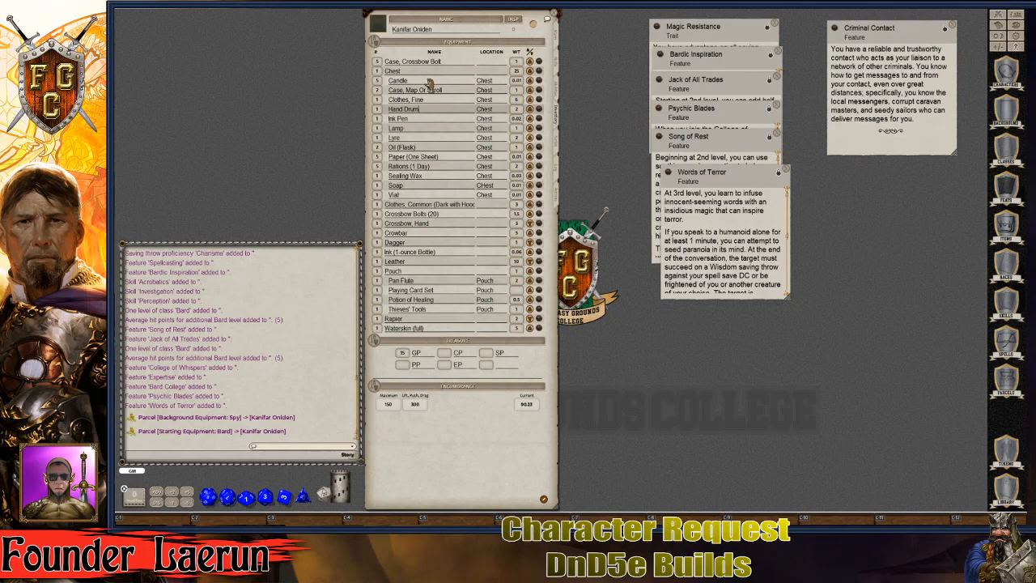
Step: Set the quantity of Case, Crossbow Bolt to 1 and assign Crossbow Bolts (20) to that case as their location
left_click(378, 63)
type("5")
scroll(376, 63, "down", 4)
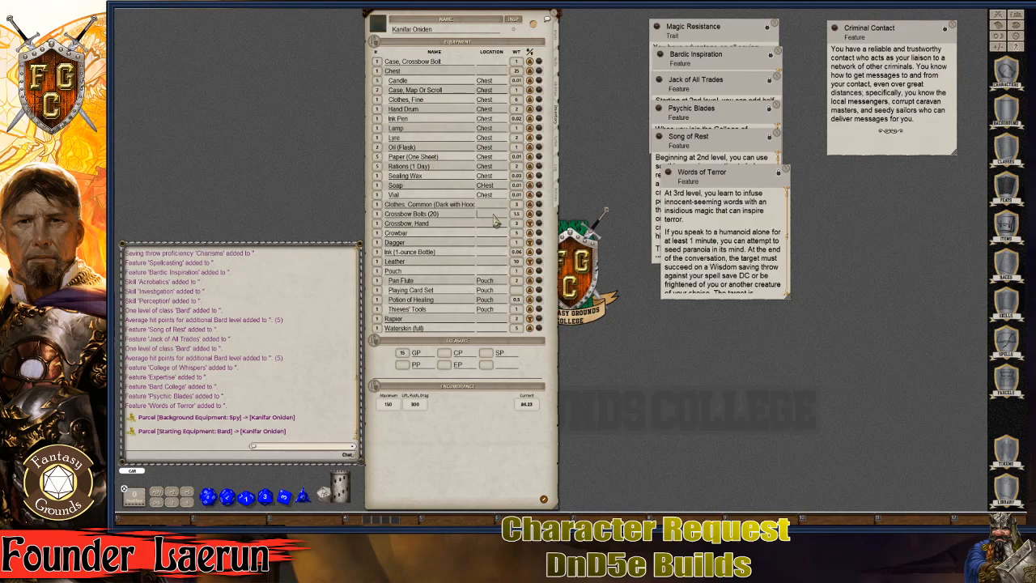
type("Case, Cros")
key("Return")
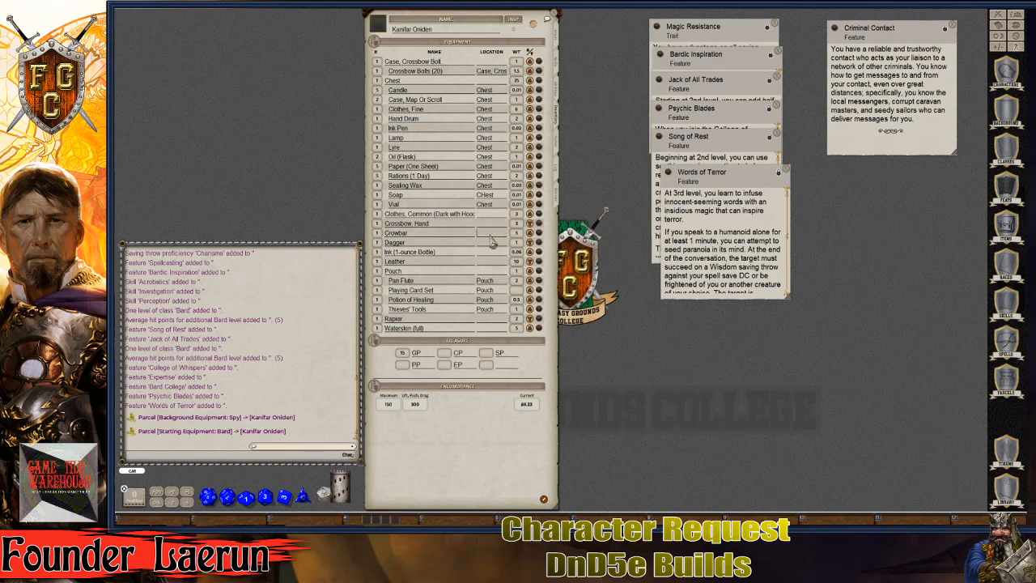
Step: Set the location of the Crowbar and the Ink (1-ounce Bottle) to Chest
type("Chest")
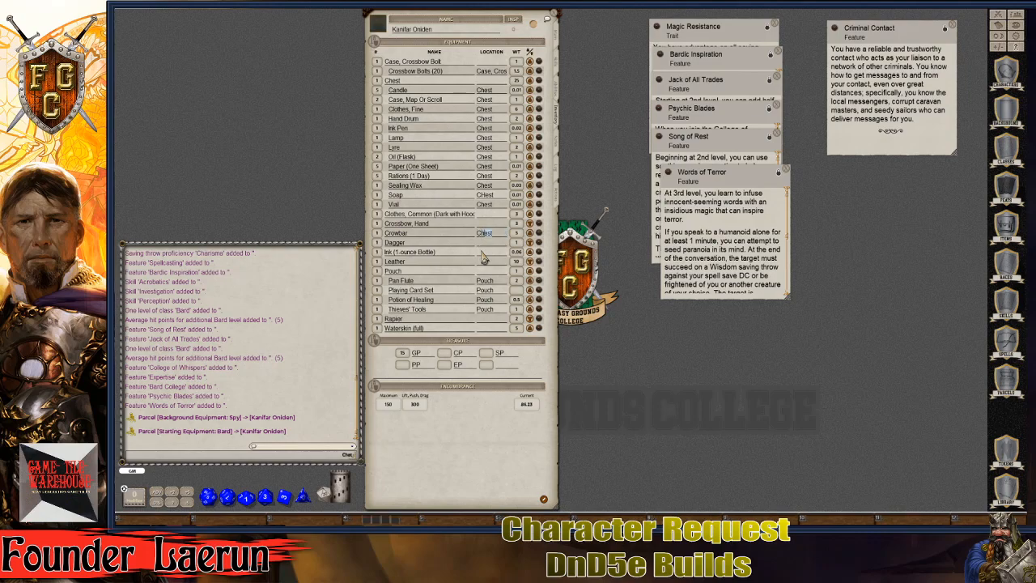
left_click(453, 245)
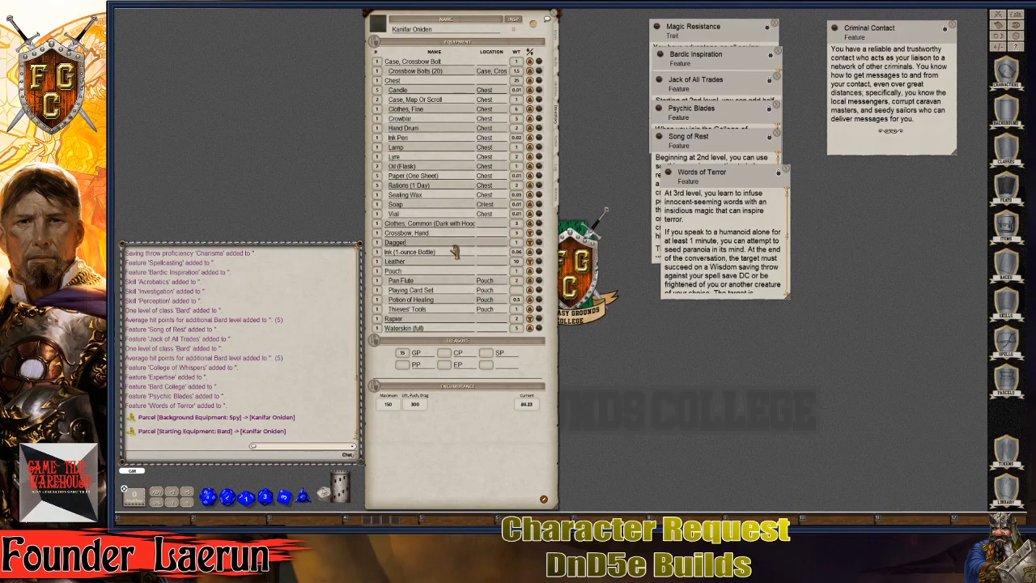
left_click(505, 251)
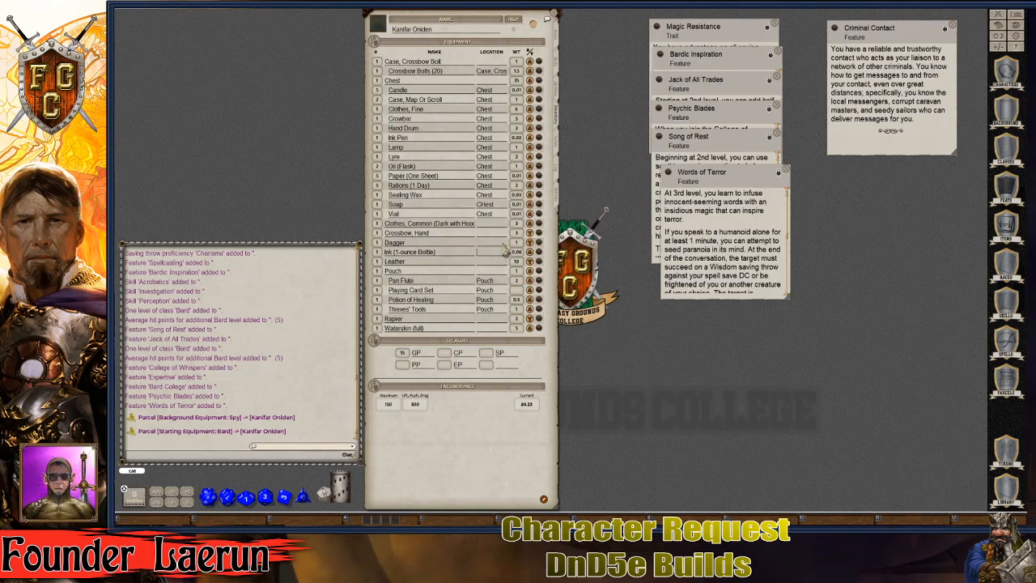
type("Chest")
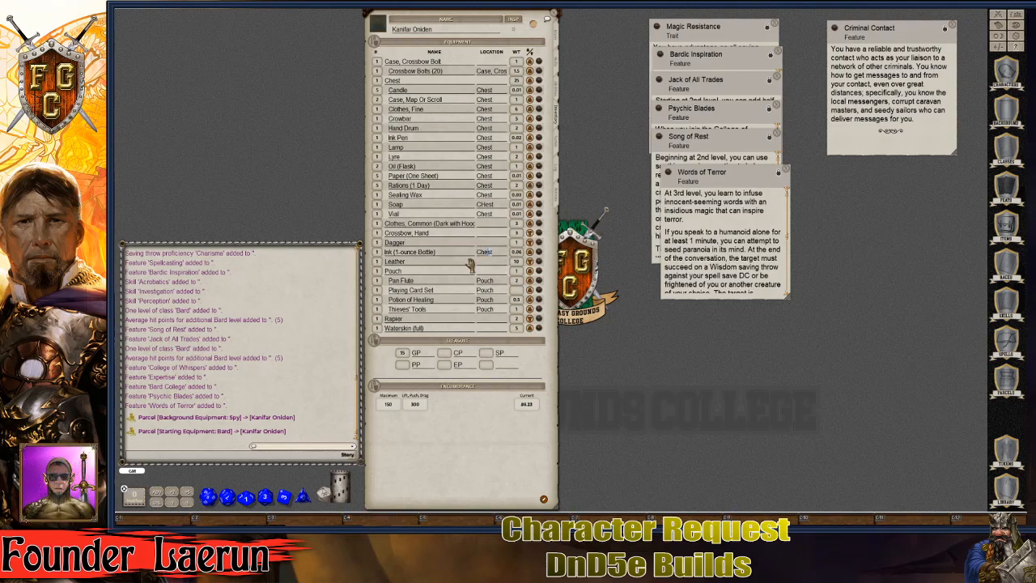
left_click(455, 265)
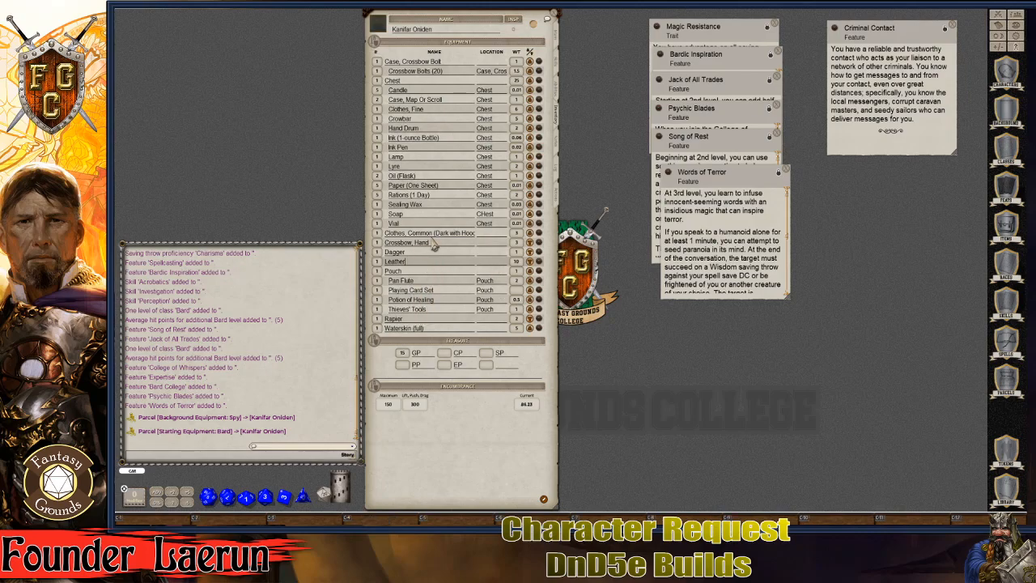
Step: Toggle the carried status of the Chest and its contents off and back on
left_click(489, 223)
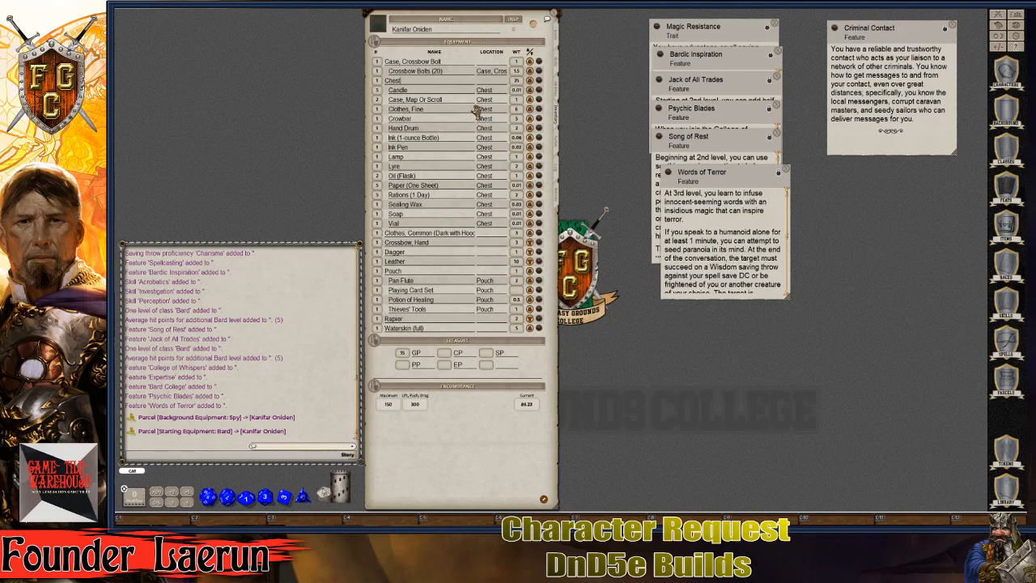
left_click(530, 80)
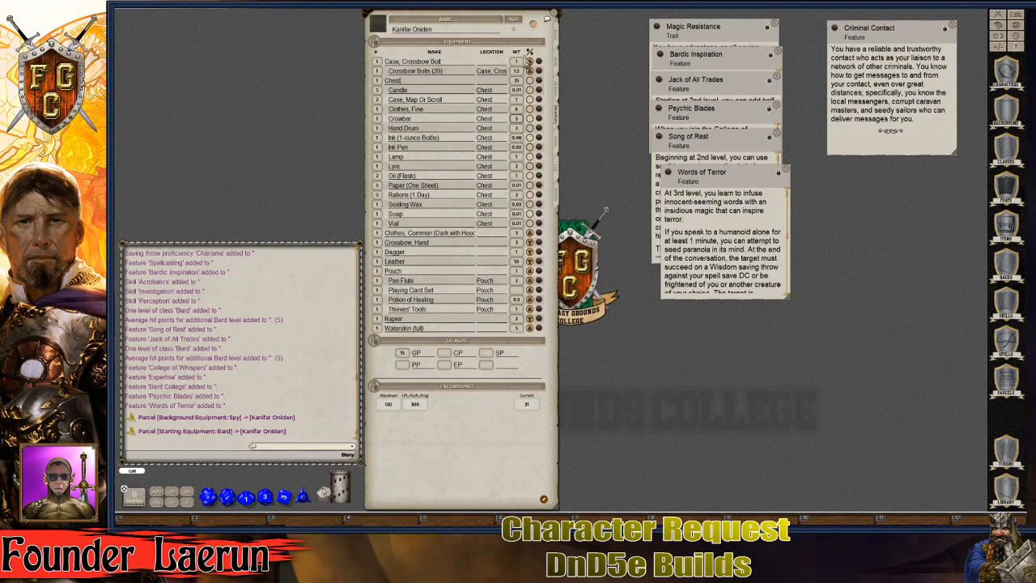
left_click(529, 81)
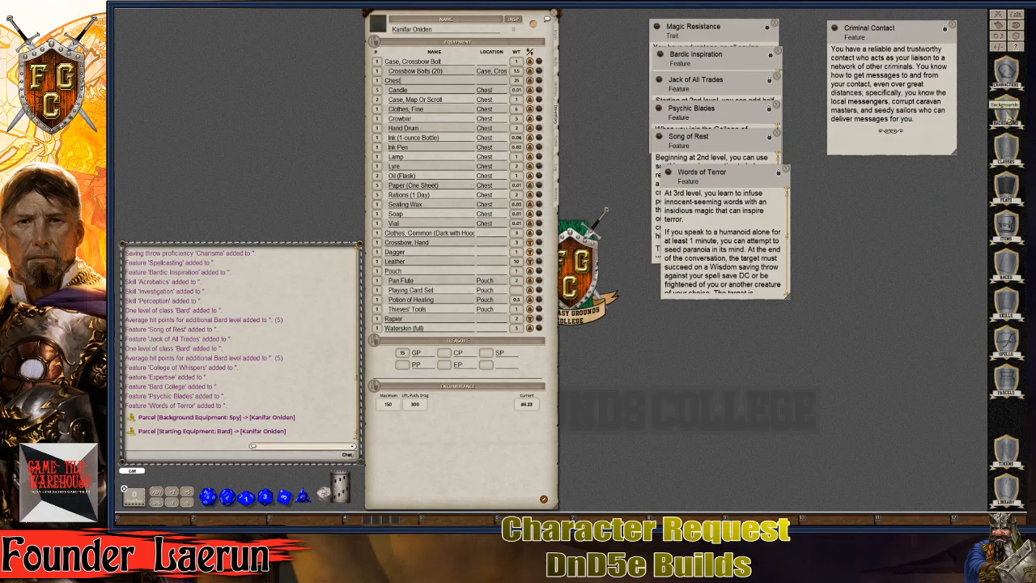
Step: Search the item list for "Throw", add the Throwing Dagger to the inventory and set its quantity to 3
left_click(1005, 237)
left_click_drag(688, 57, 732, 17)
left_click(636, 495)
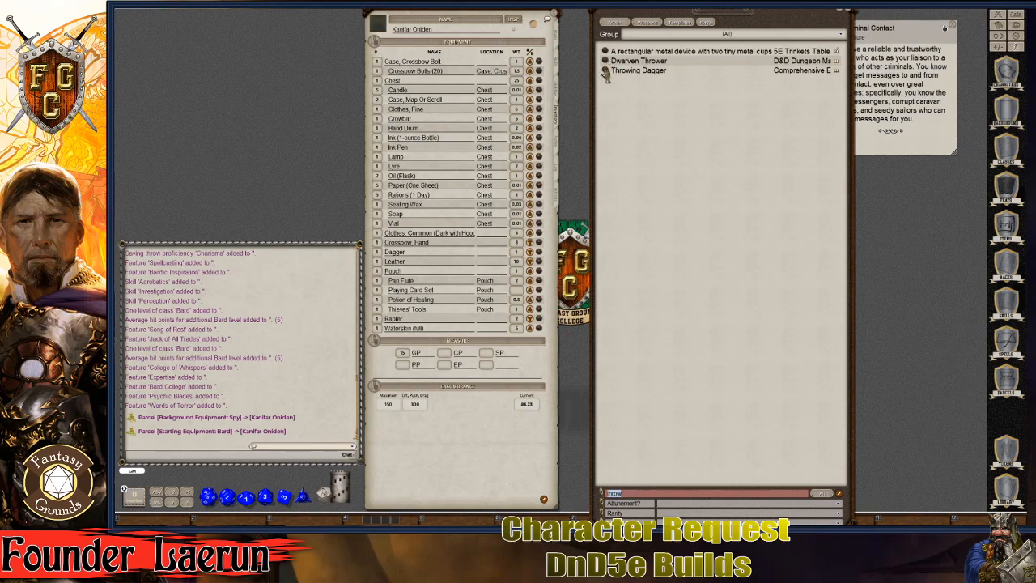
left_click_drag(606, 71, 443, 166)
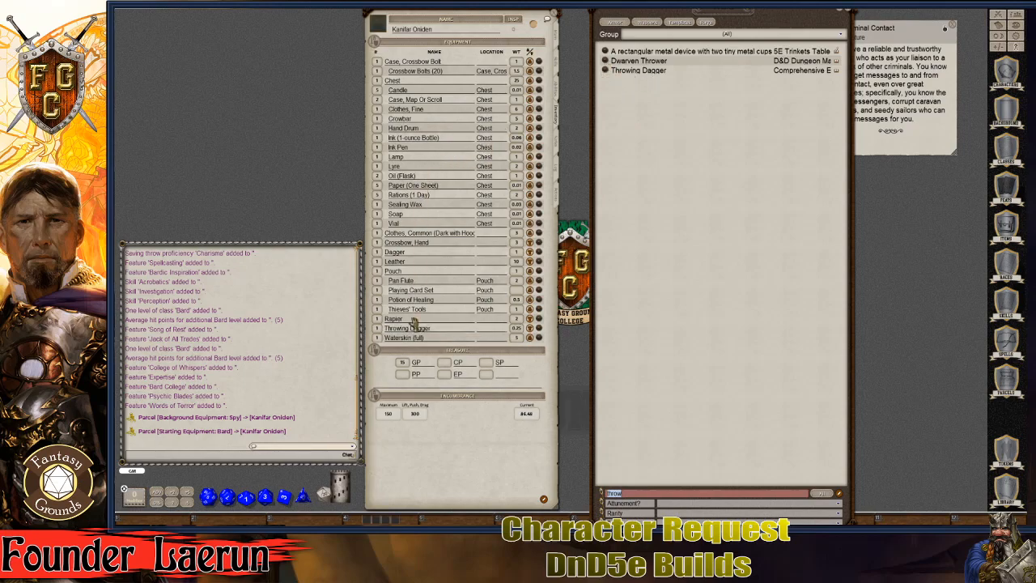
left_click(377, 331)
type("3")
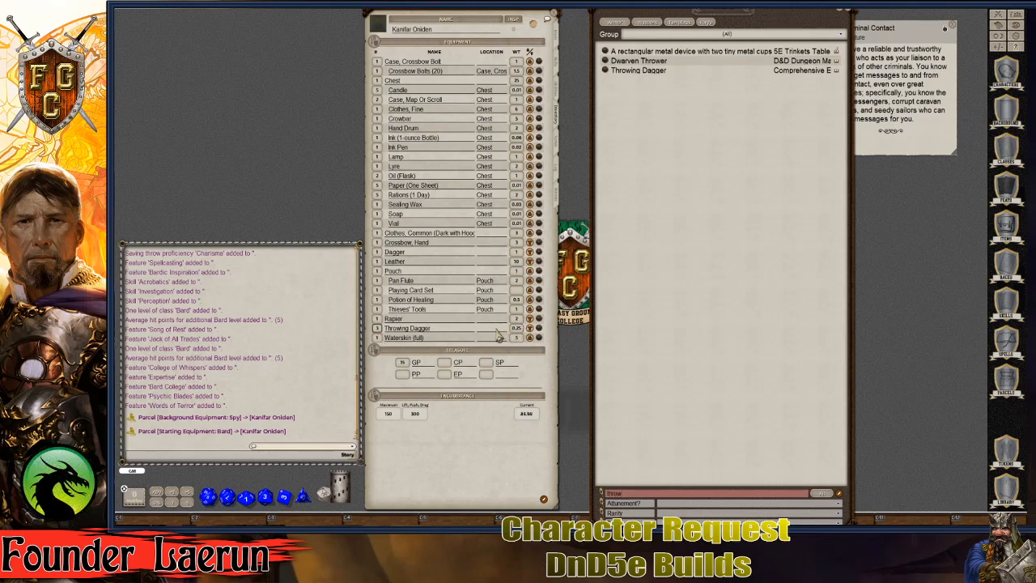
type("Pou")
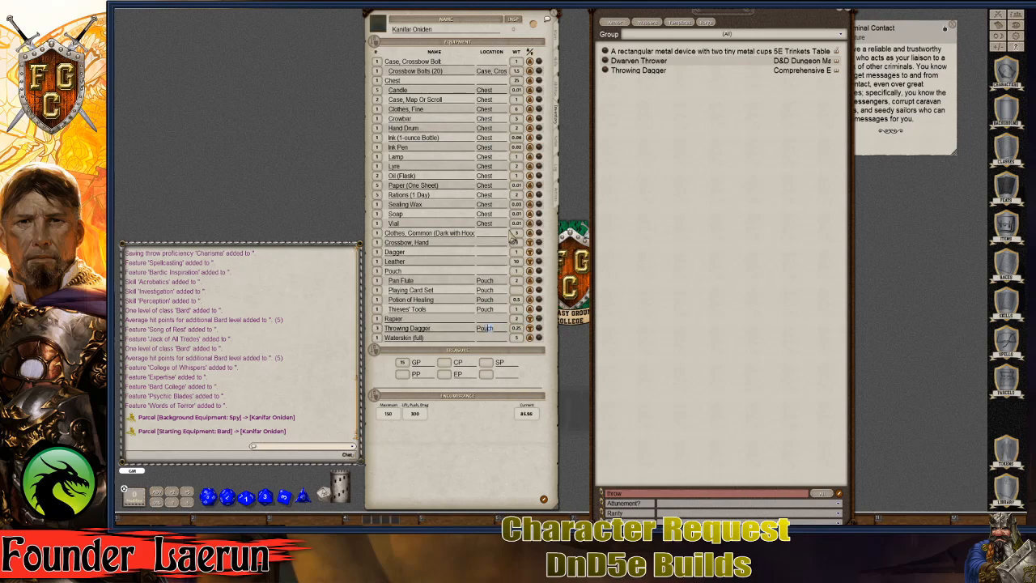
key("BackSpace")
key("BackSpace")
key("BackSpace")
key("BackSpace")
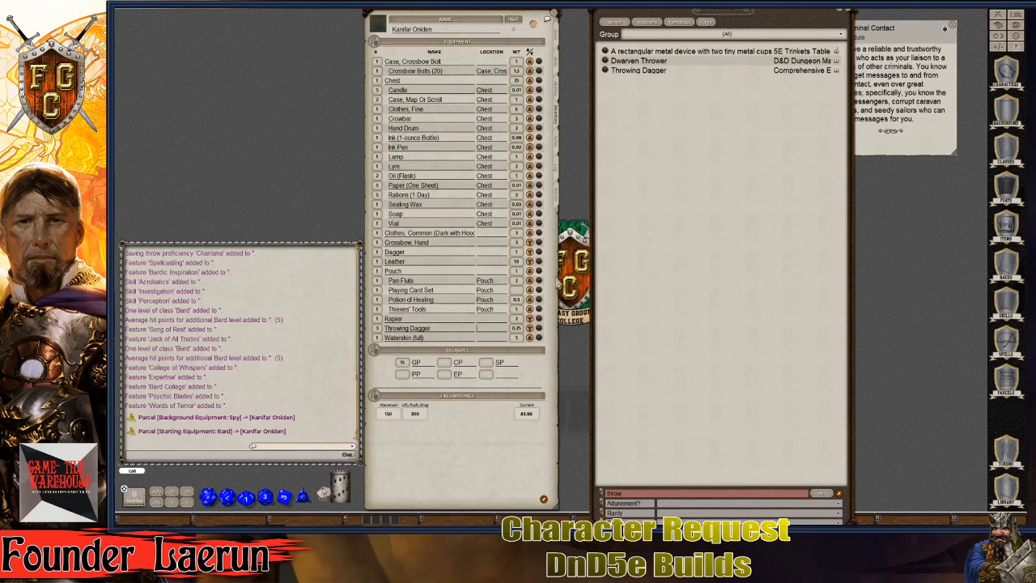
Step: Search the item list for "Sheath", add Sheath, Concealed to the inventory and set its quantity to 3
double_click(642, 493)
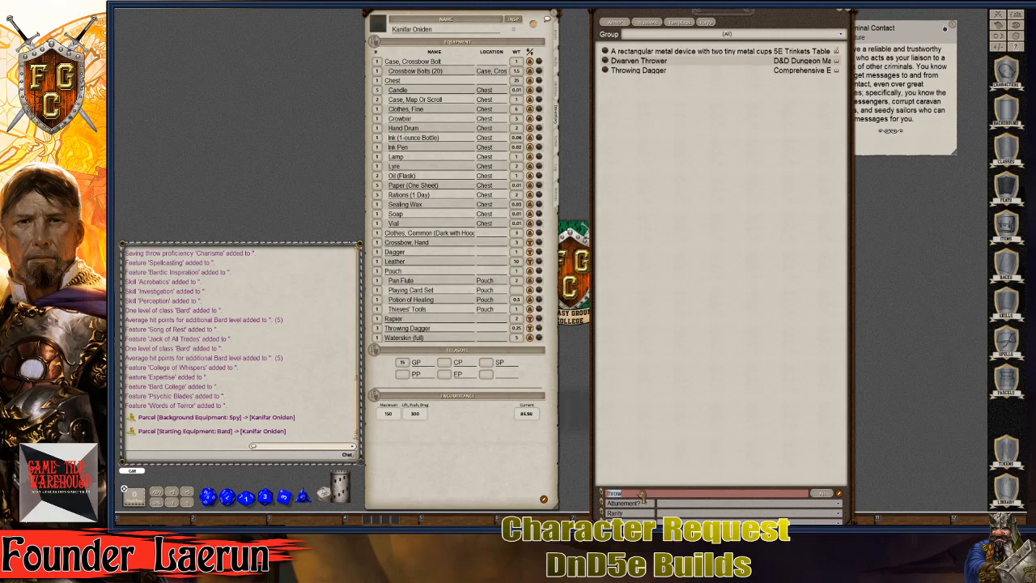
type("Sheath")
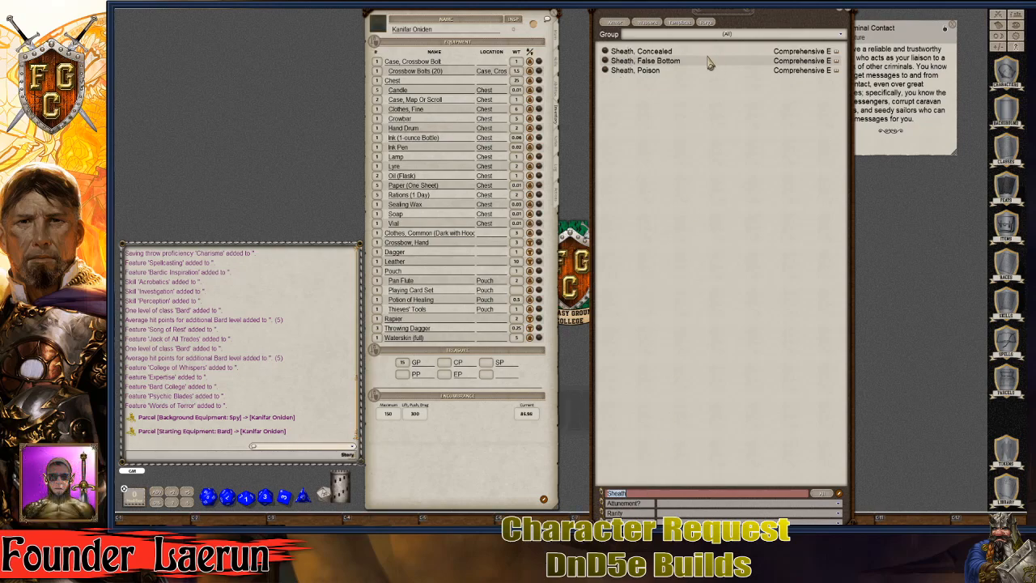
left_click_drag(605, 51, 457, 285)
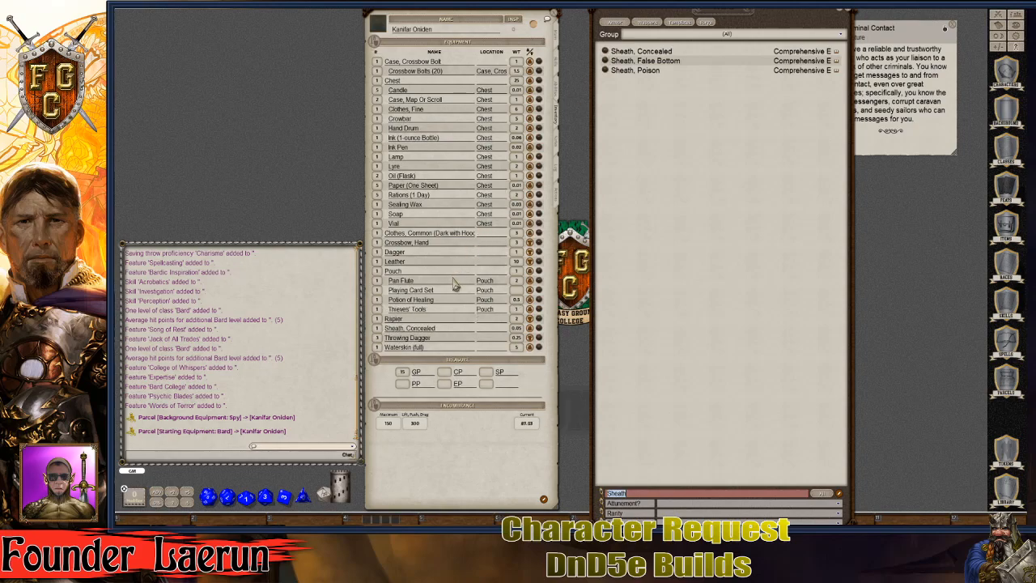
left_click(377, 330)
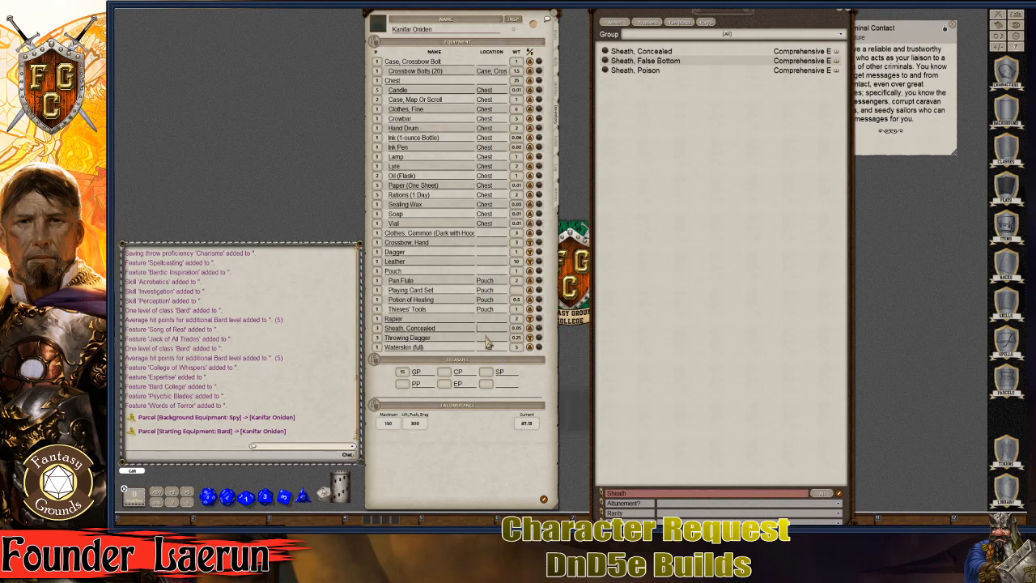
Step: Assign the Throwing Daggers to the concealed sheath as their inventory location
left_click(491, 338)
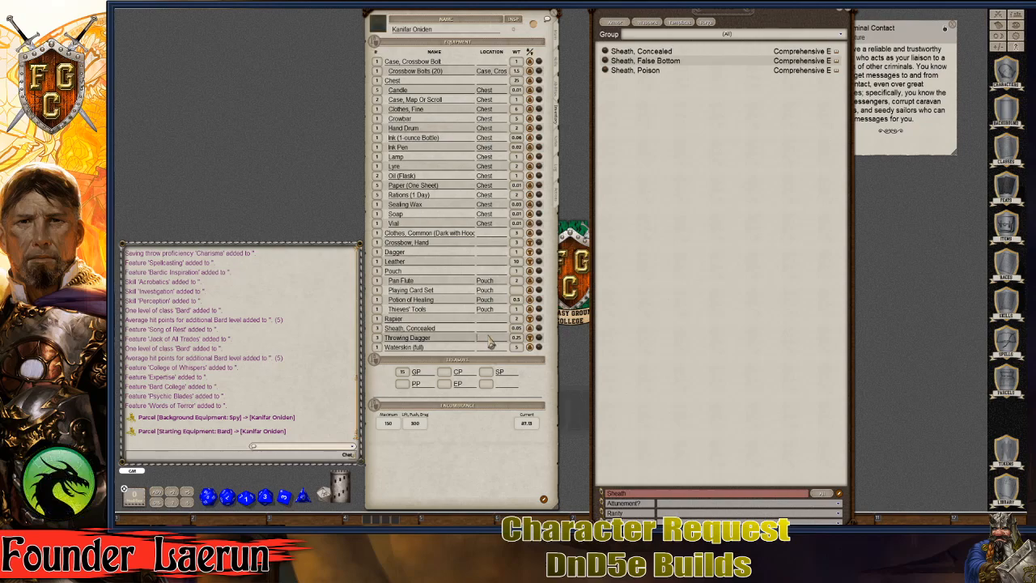
type("Sheath, Co")
left_click(455, 320)
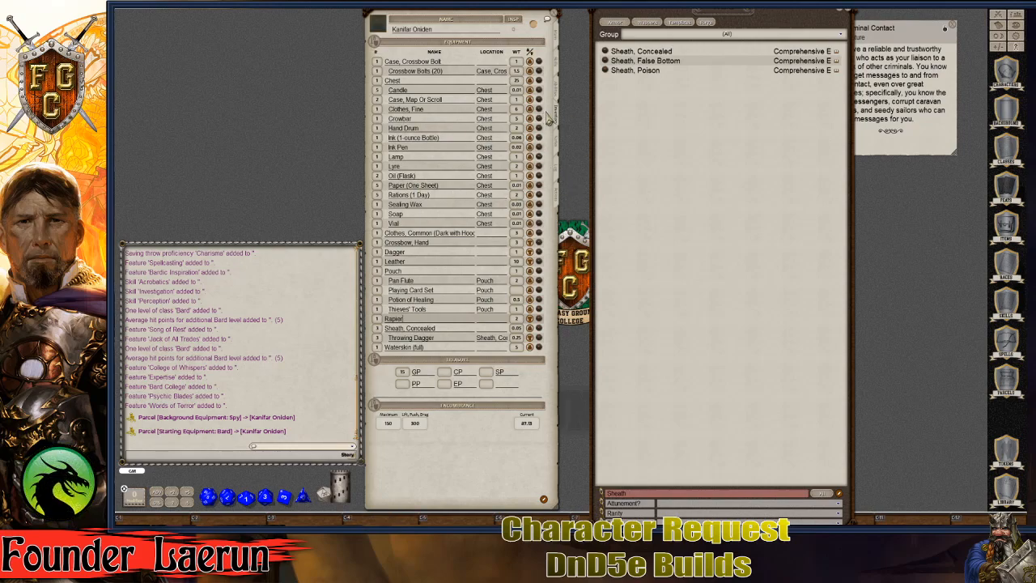
Step: Open the character's notes page and set the alignment to Chaotic Neutral
left_click(557, 143)
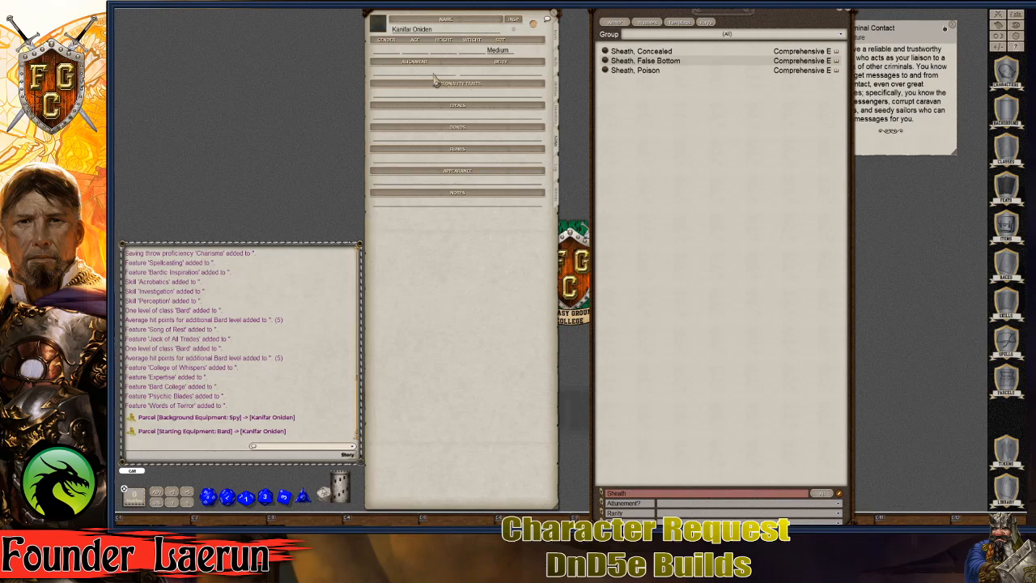
left_click(400, 73)
type("Chaot")
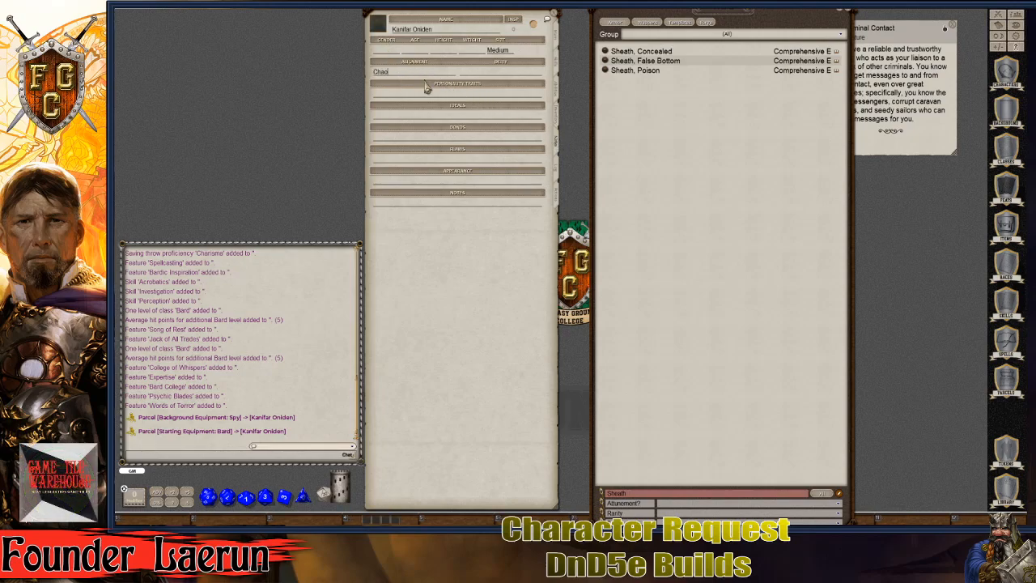
type("ic Neutral")
Step: Fill in the character's gender as Male, age 29, height 5'5" and weight 138 lb
left_click(390, 51)
type("Male")
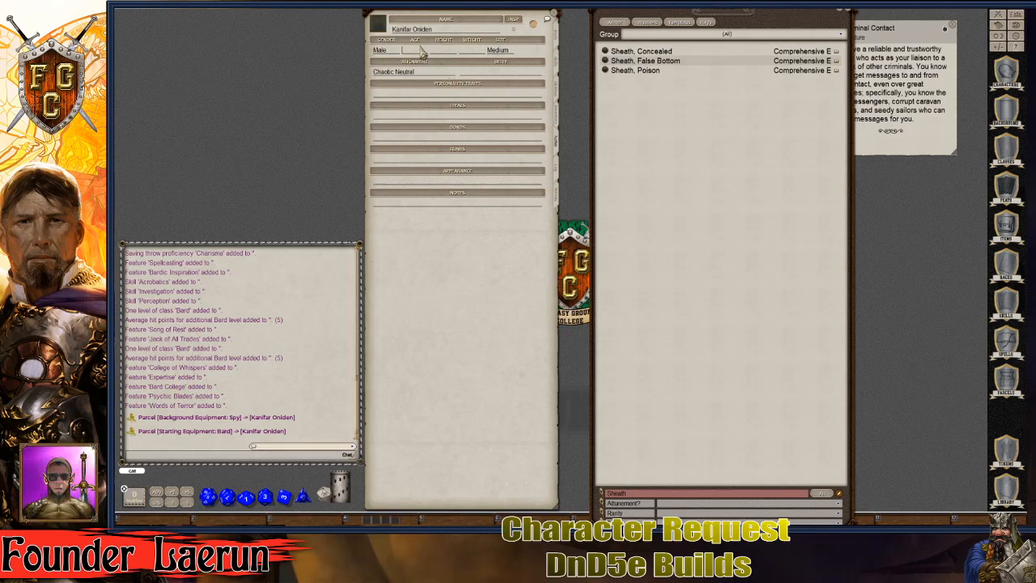
type("29")
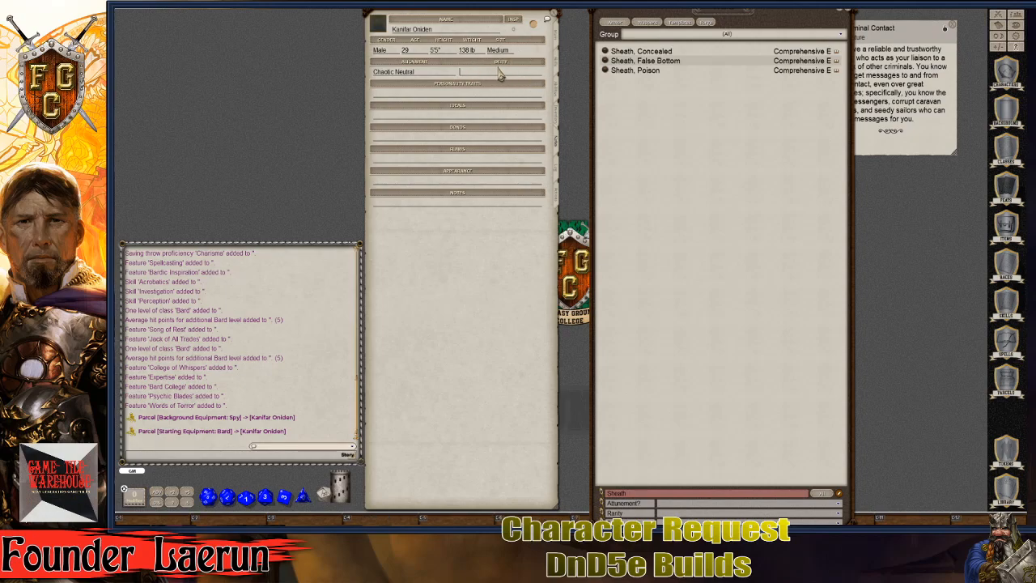
Step: Close the item list and open the Spy background details from the character's main page, viewing its list of linked tables
left_click_drag(822, 17, 835, 37)
left_click(835, 35)
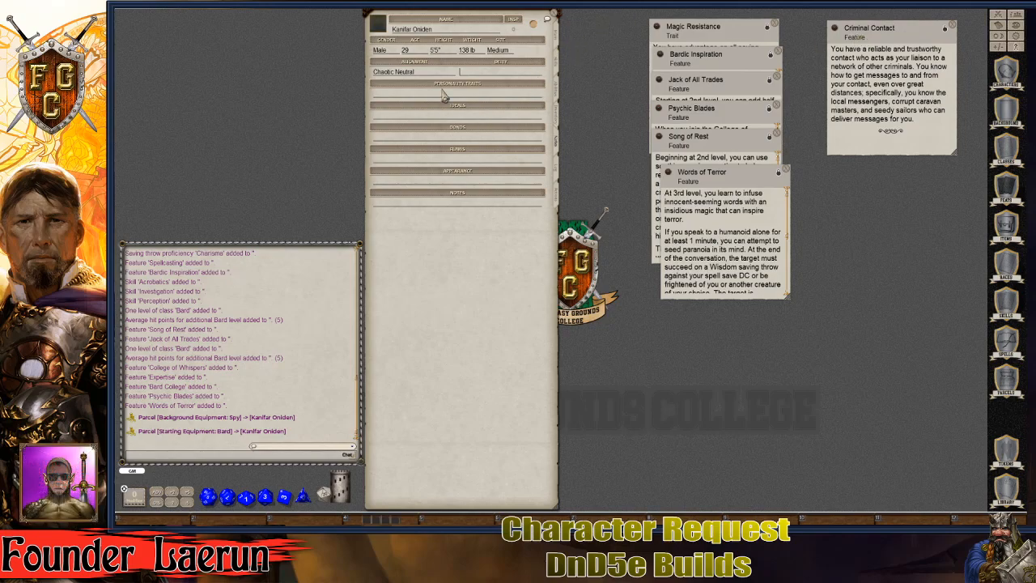
left_click(554, 36)
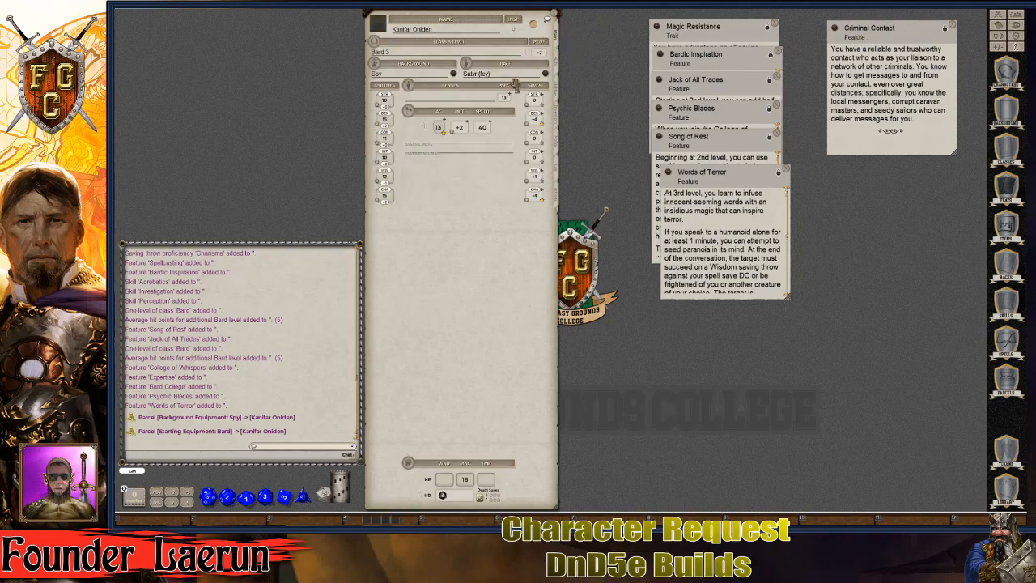
left_click(454, 73)
left_click_drag(780, 144, 235, 51)
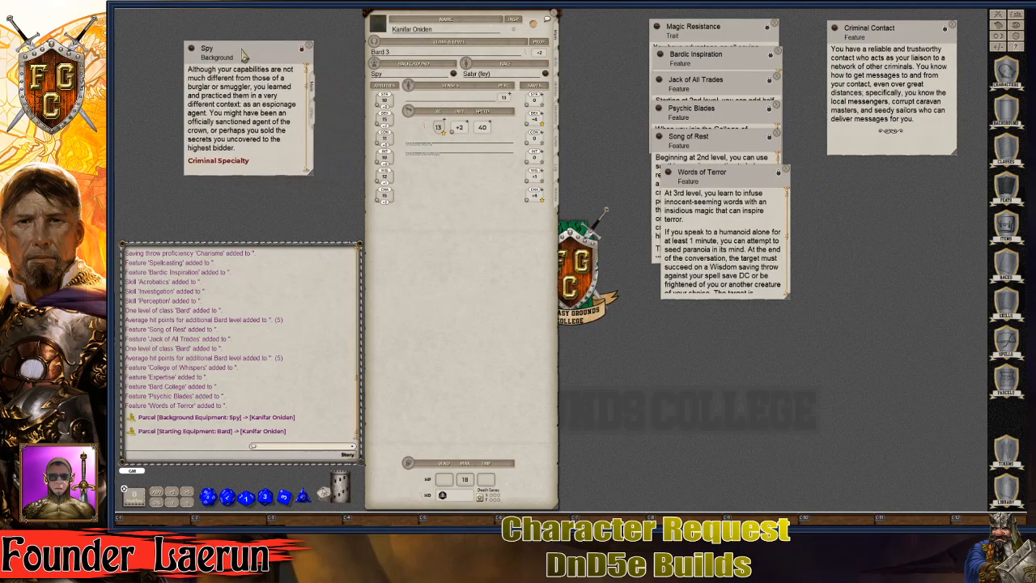
left_click_drag(308, 92, 301, 195)
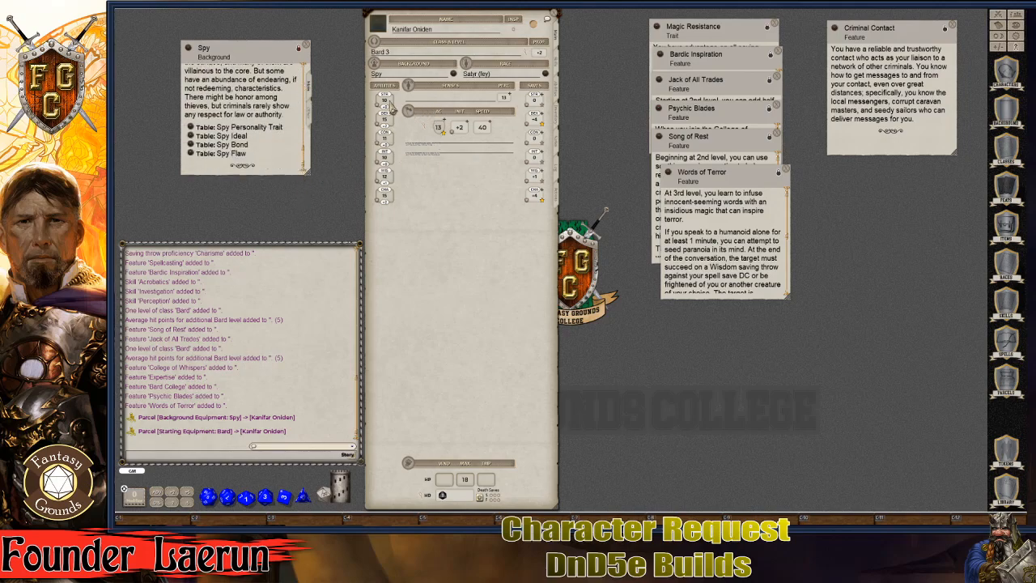
Step: Open the Spy Personality Trait, Ideal, Bond and Flaw tables beside the character sheet, and close the Spy background
left_click(191, 127)
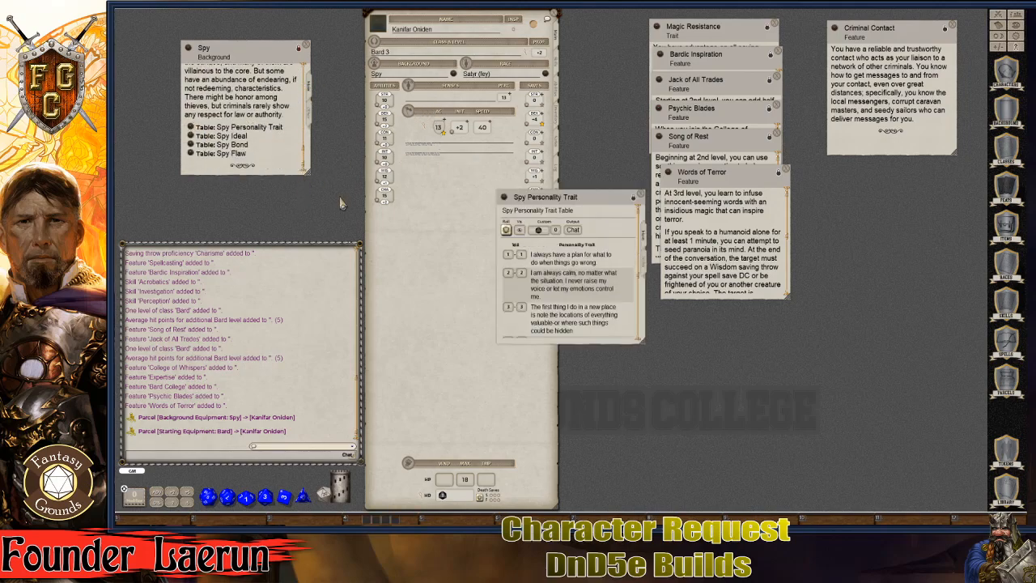
left_click_drag(580, 199, 649, 64)
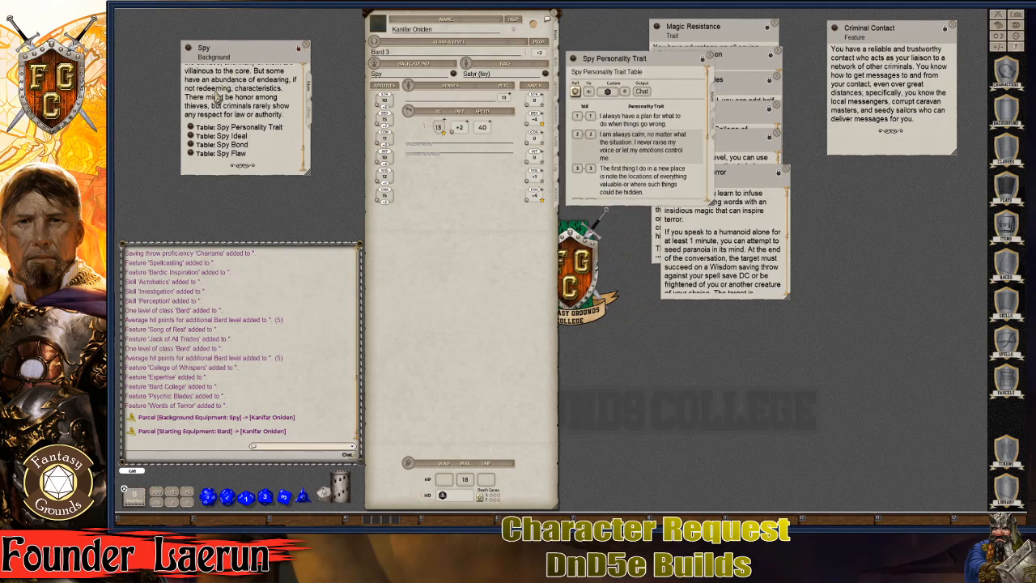
left_click(194, 136)
left_click_drag(553, 207, 635, 144)
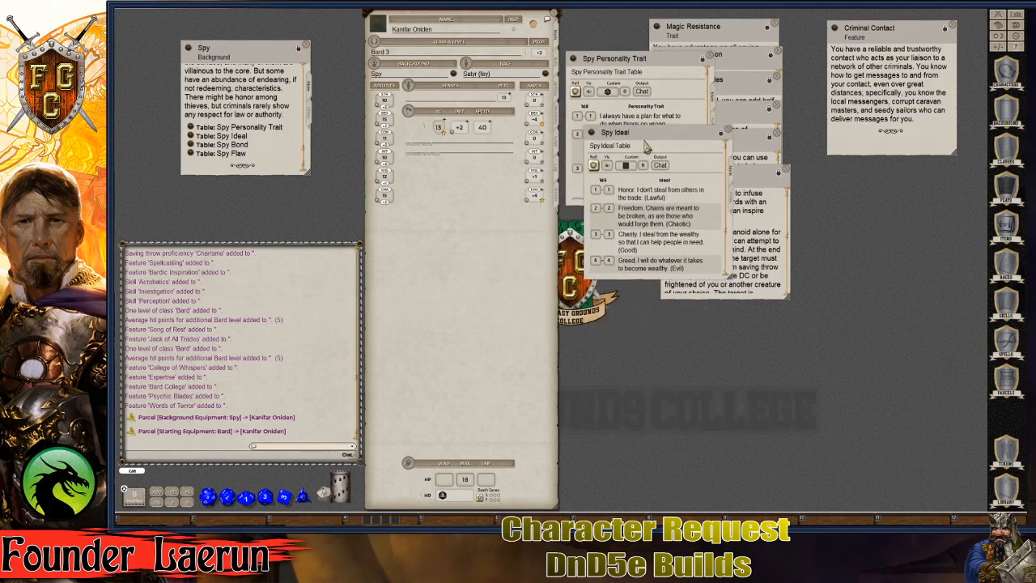
left_click(193, 145)
left_click_drag(551, 197, 629, 166)
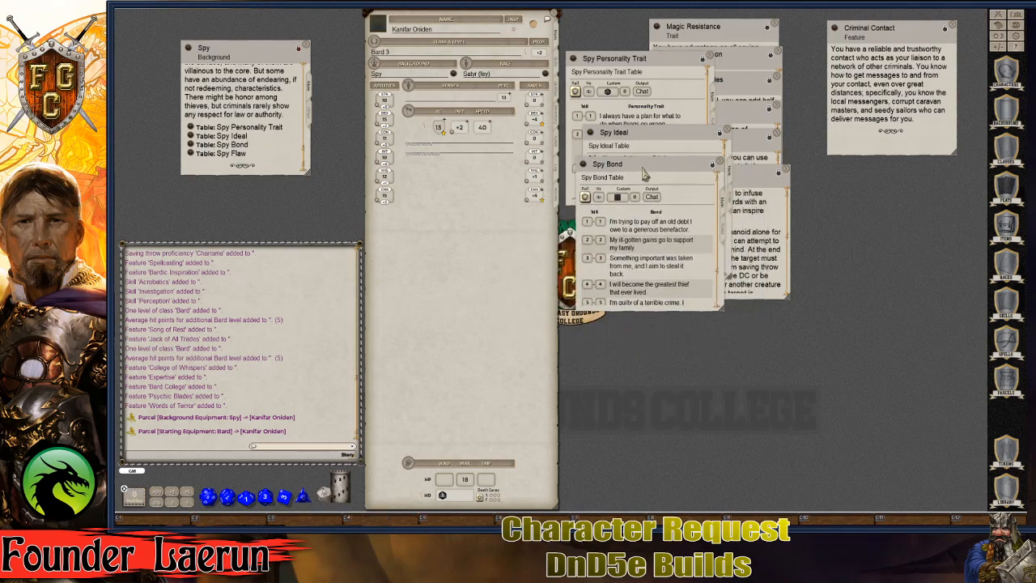
left_click(194, 153)
left_click_drag(569, 200, 681, 220)
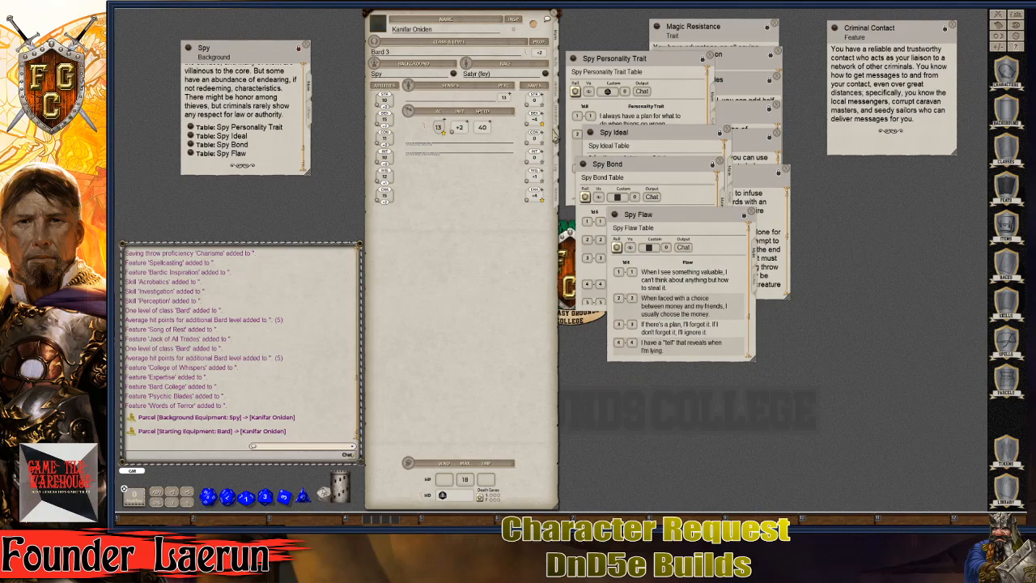
left_click(307, 50)
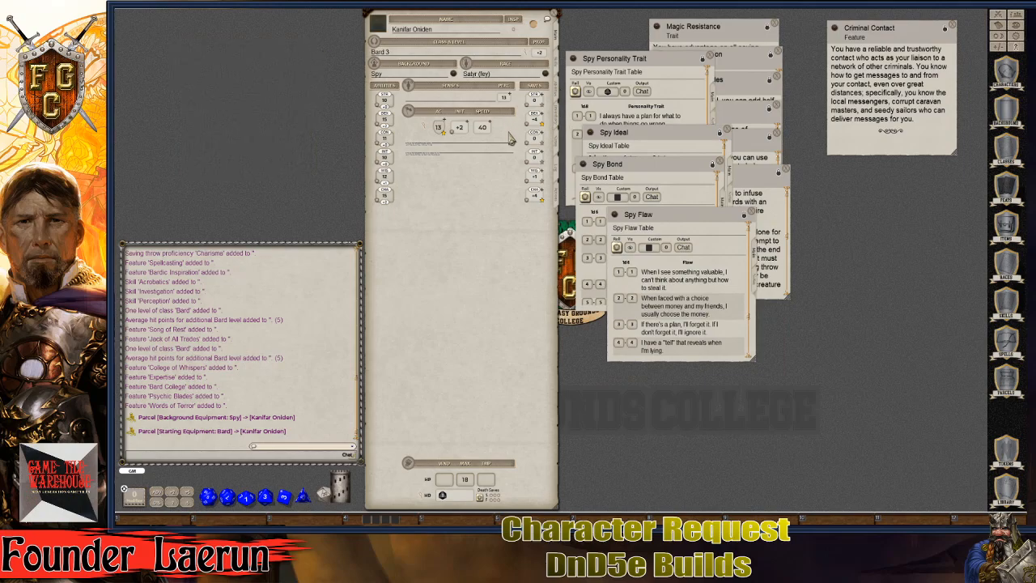
Step: Set the character's flaw to "An innocent person is in prison for a crime that I committed. I'm okay with that." from the Spy Flaw table
left_click(560, 150)
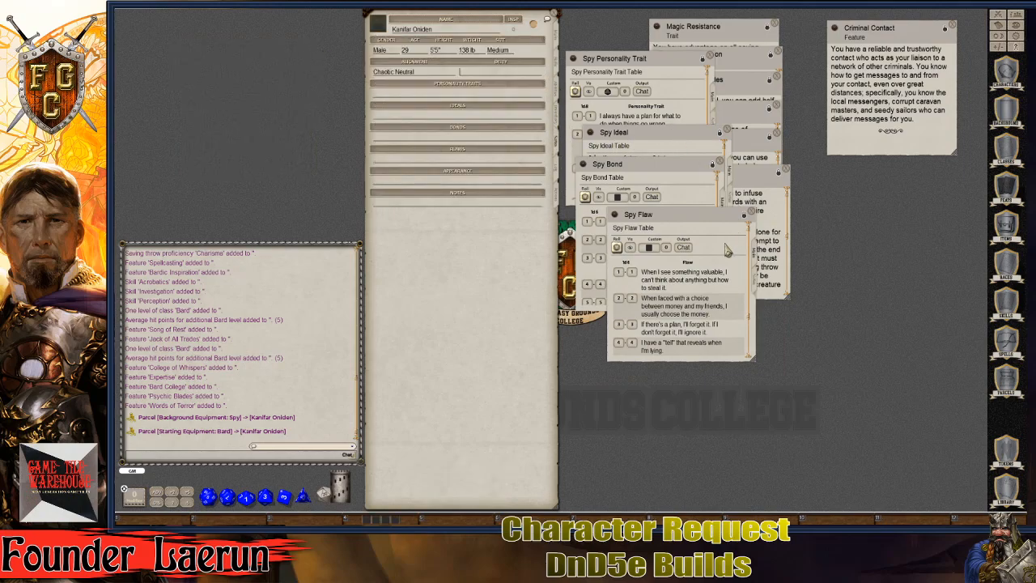
left_click_drag(704, 223, 691, 217)
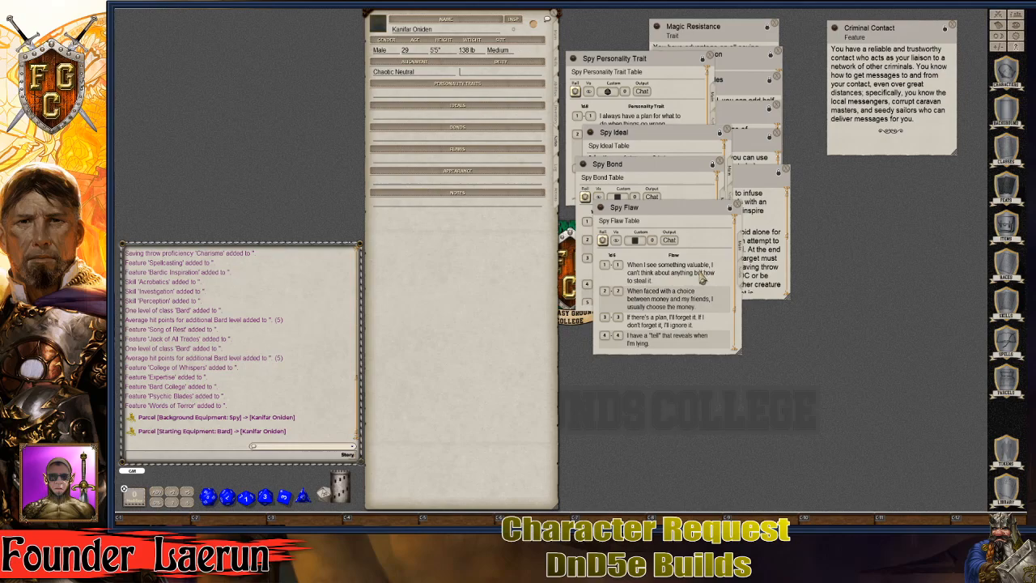
scroll(701, 276, "down", 1)
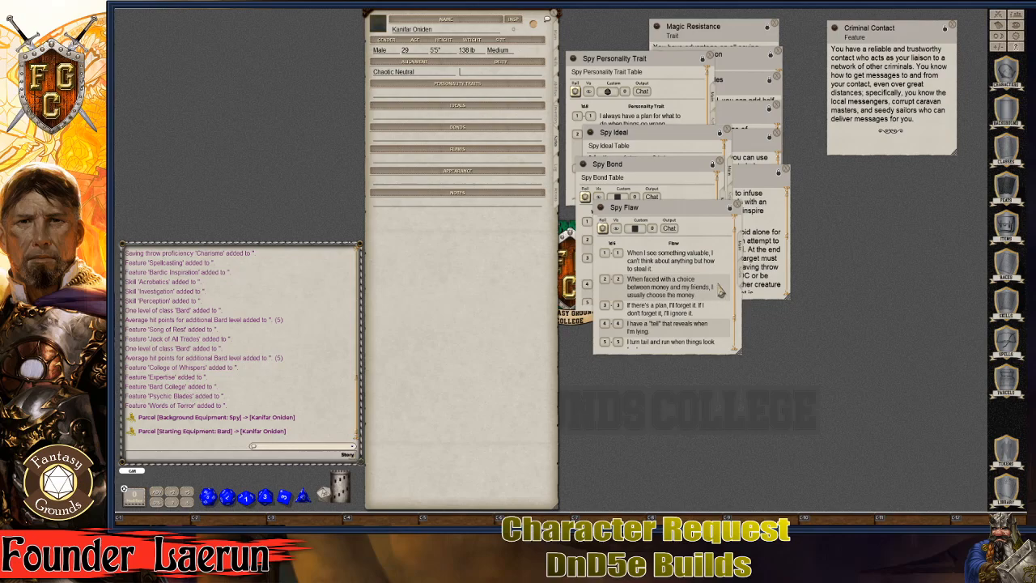
scroll(717, 295, "down", 1)
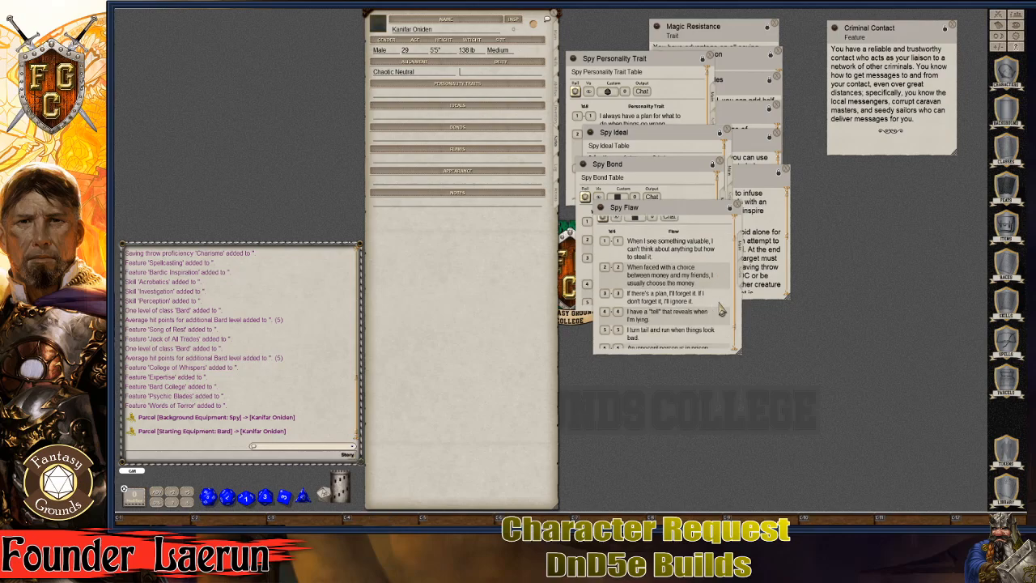
scroll(721, 308, "down", 2)
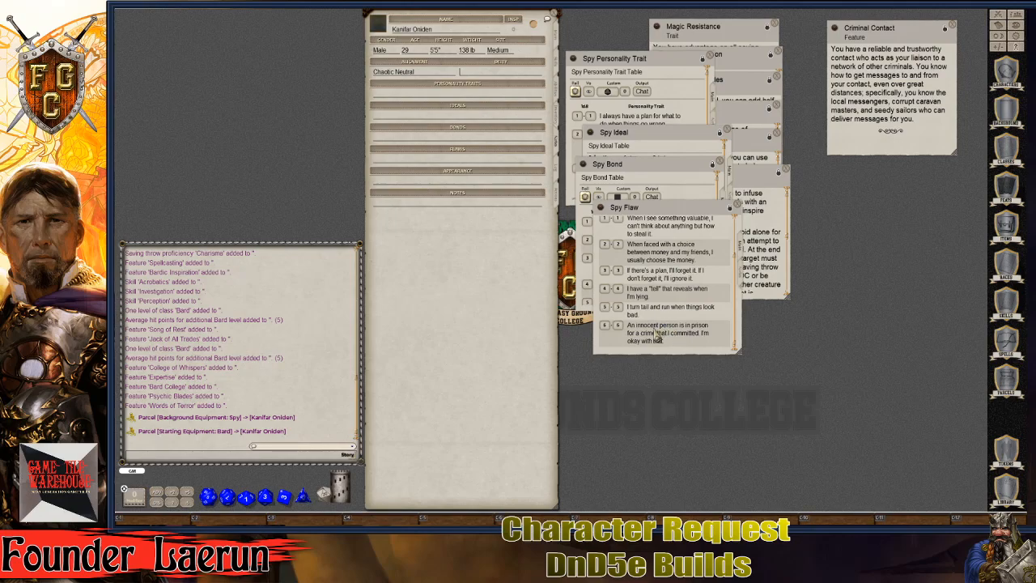
left_click_drag(657, 334, 447, 167)
key("ctrl")
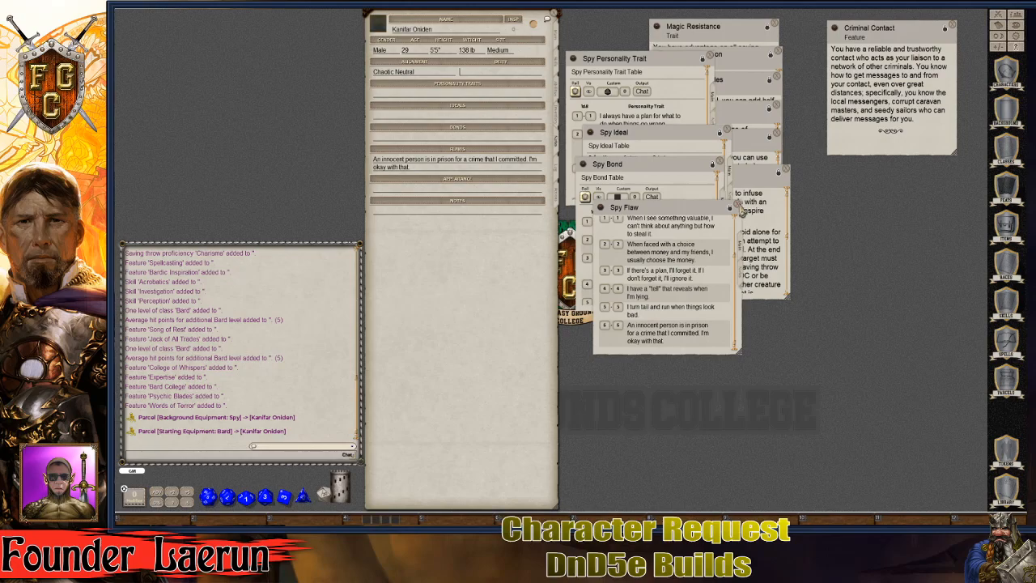
left_click(740, 210)
Step: Set the character's bond to "I'm trying to pay off an old debt I owe to a generous benefactor." from the Spy Bond table
key("ctrl")
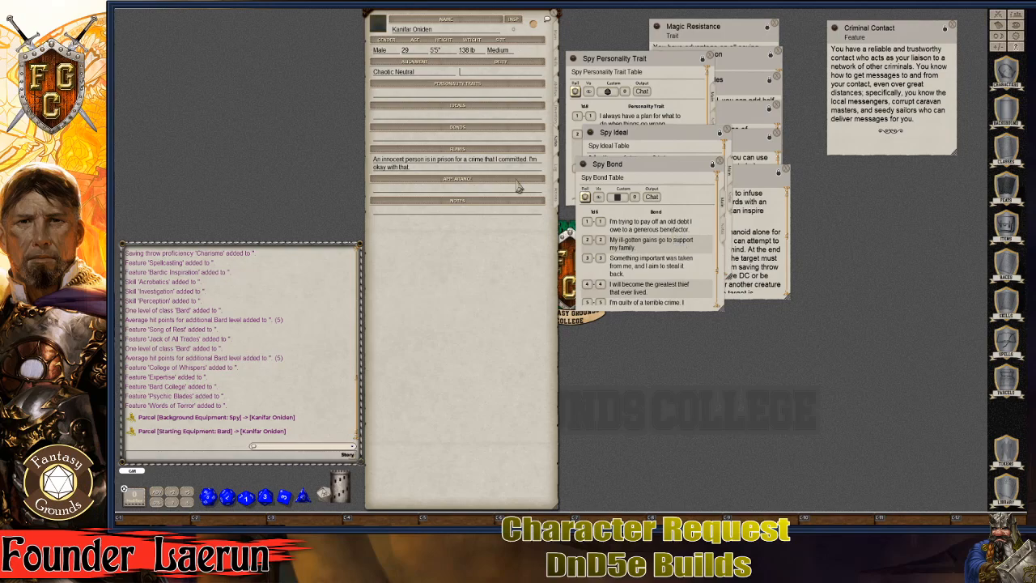
key("ctrl")
key("ctrl")
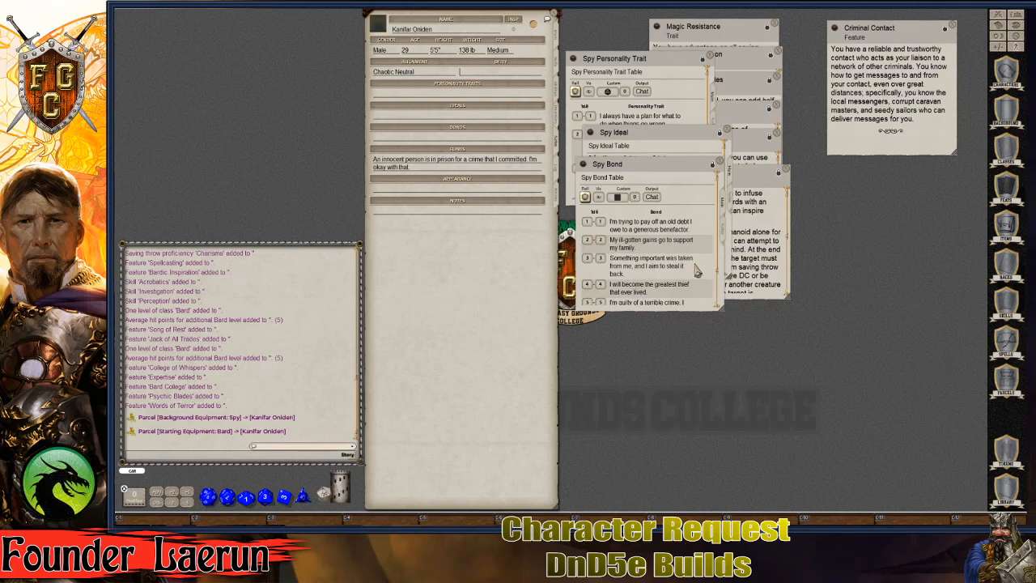
scroll(696, 271, "down", 2)
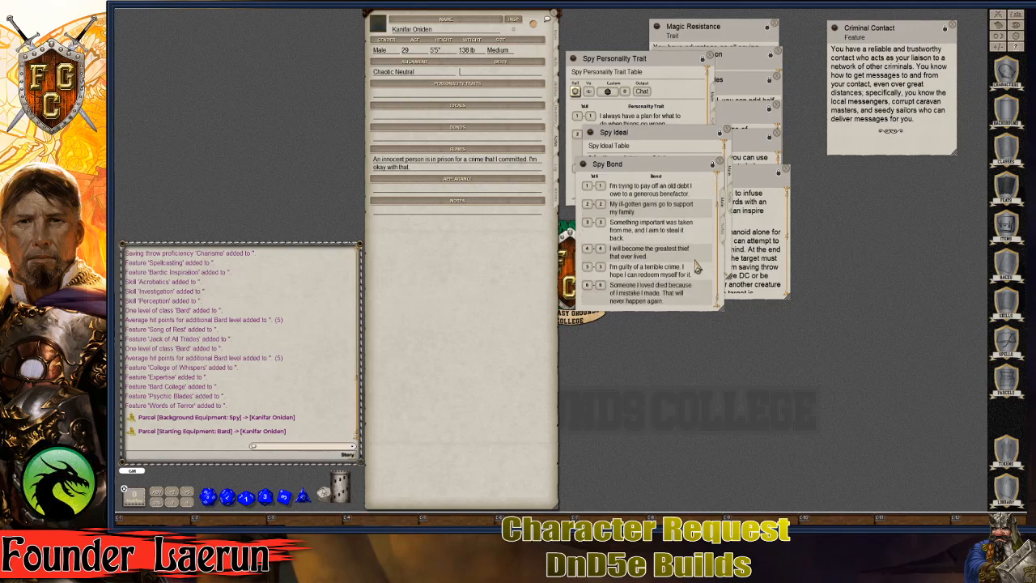
scroll(691, 256, "down", 1)
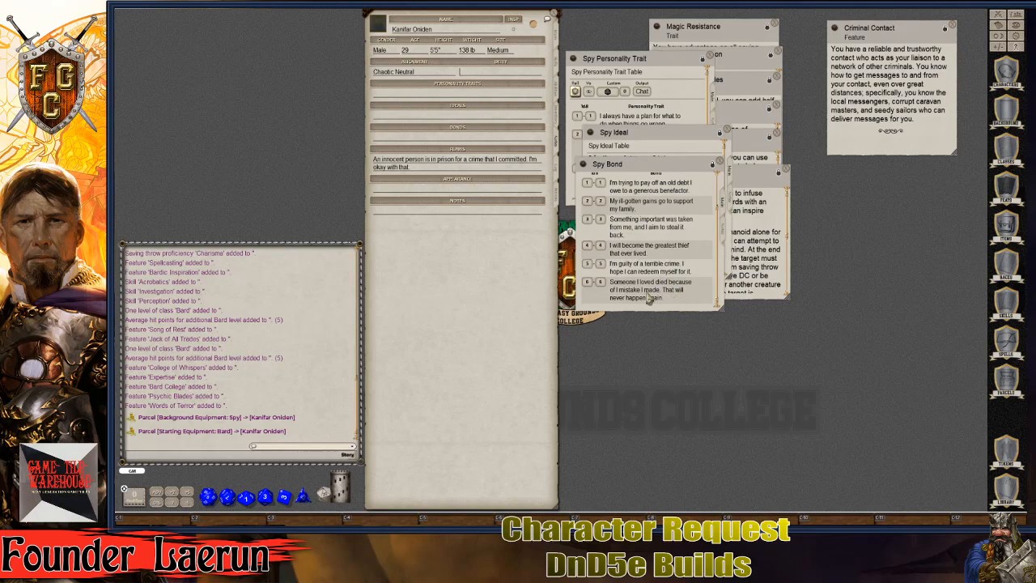
scroll(651, 288, "up", 3)
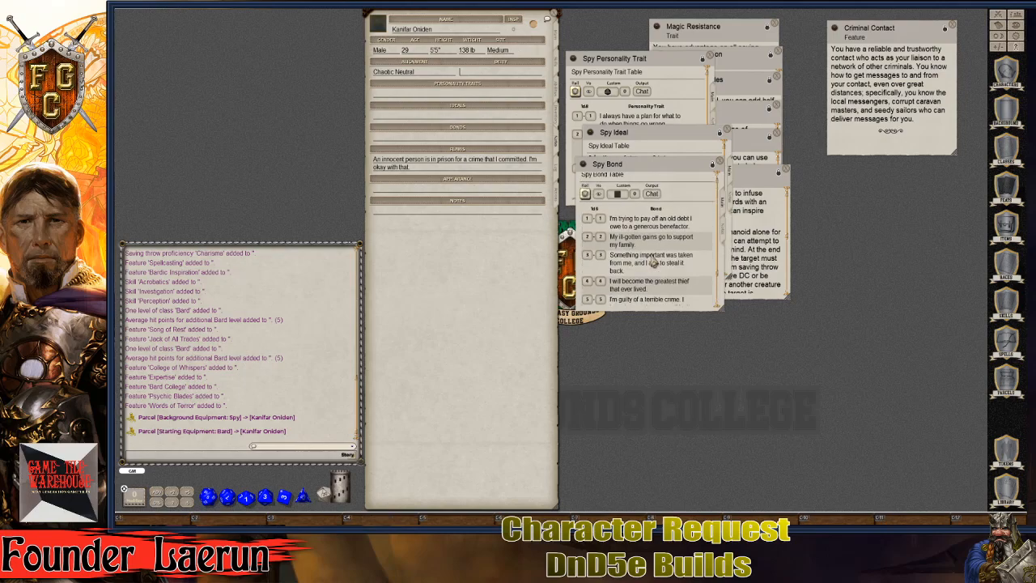
scroll(653, 259, "down", 1)
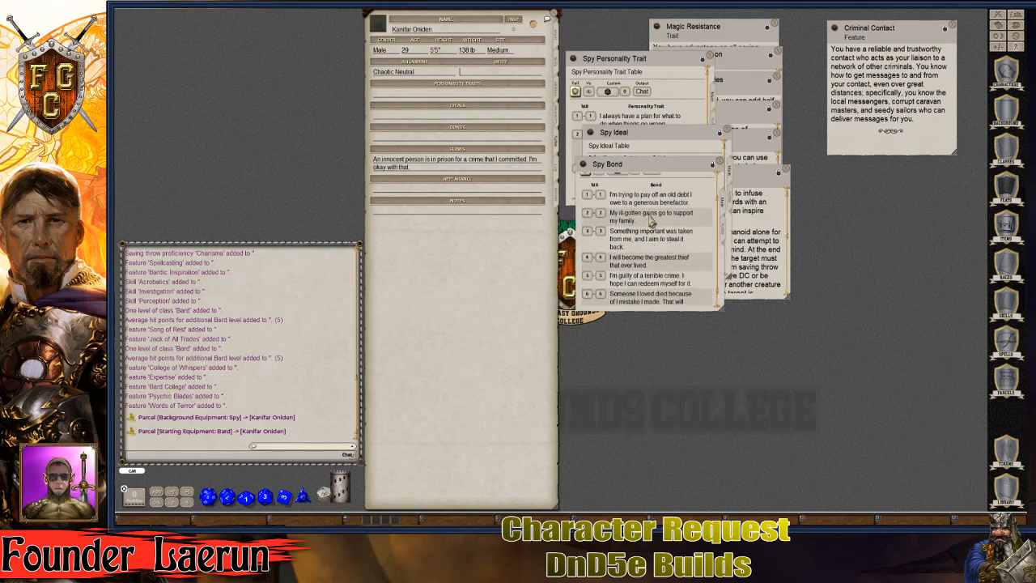
left_click_drag(652, 204, 443, 146)
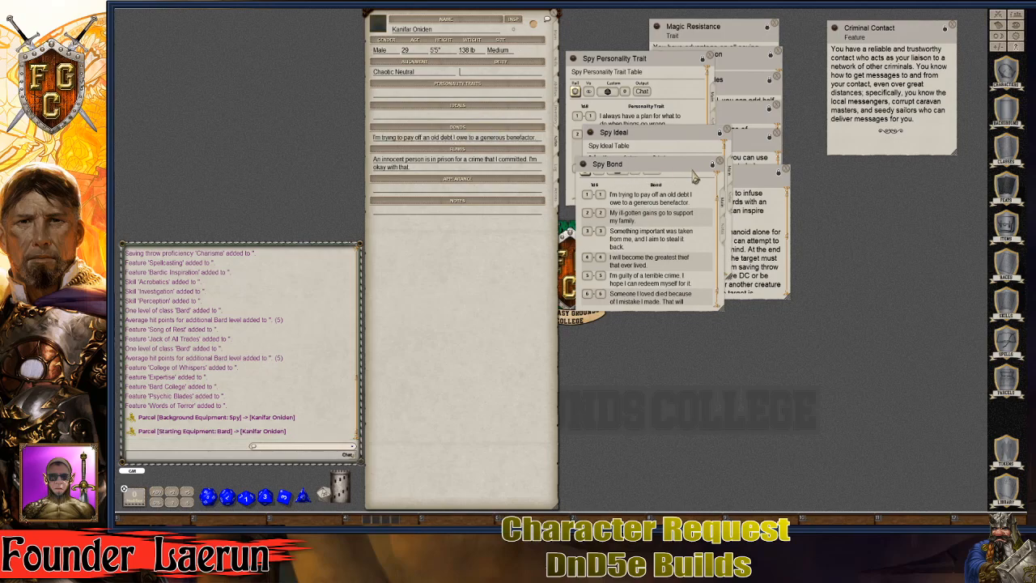
left_click(725, 168)
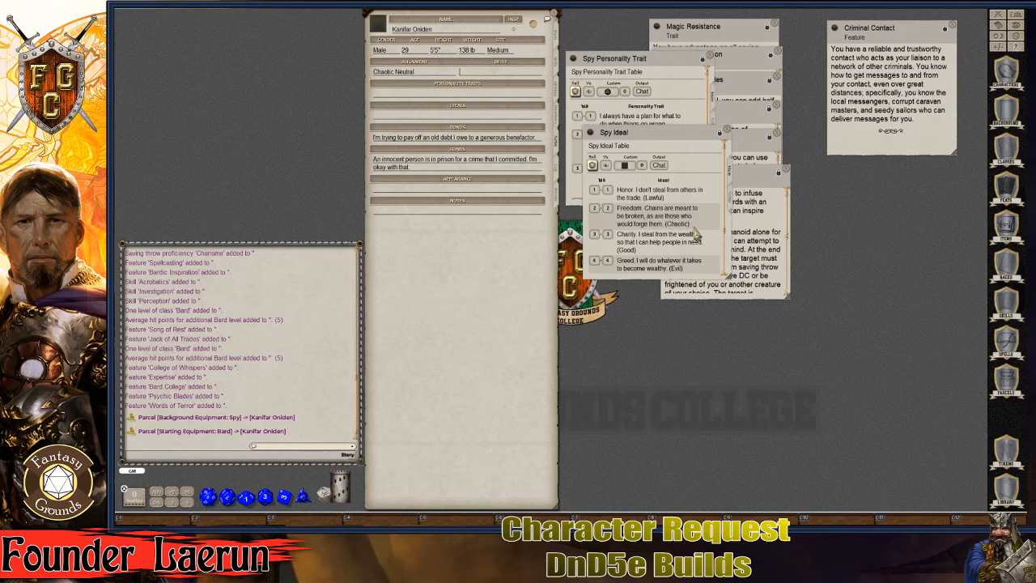
Step: Set the character's ideal to "Freedom. Chains are meant to be broken, as are those who would forge them. (Chaotic)" from the Spy Ideal table
scroll(694, 233, "down", 3)
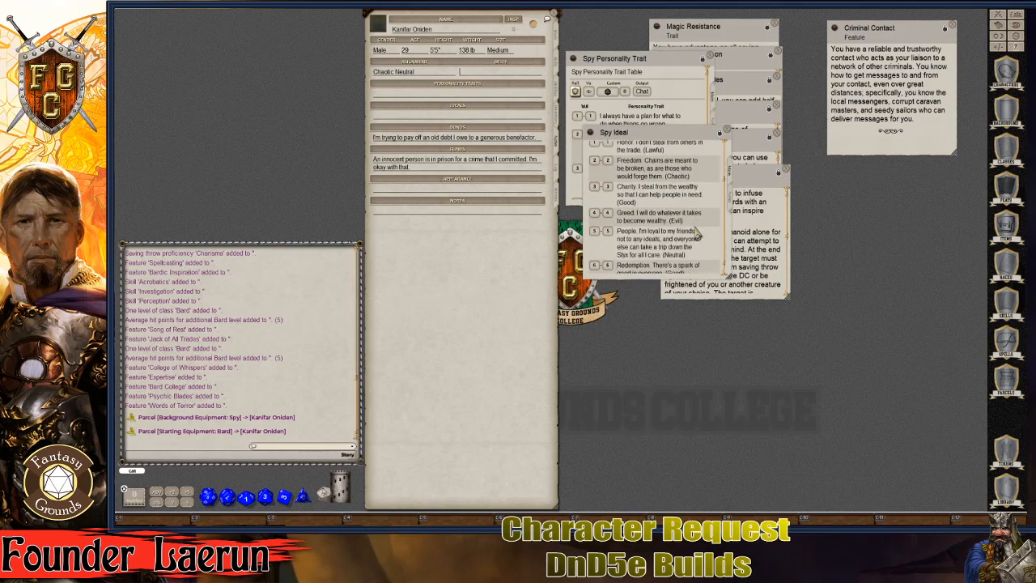
scroll(694, 233, "down", 1)
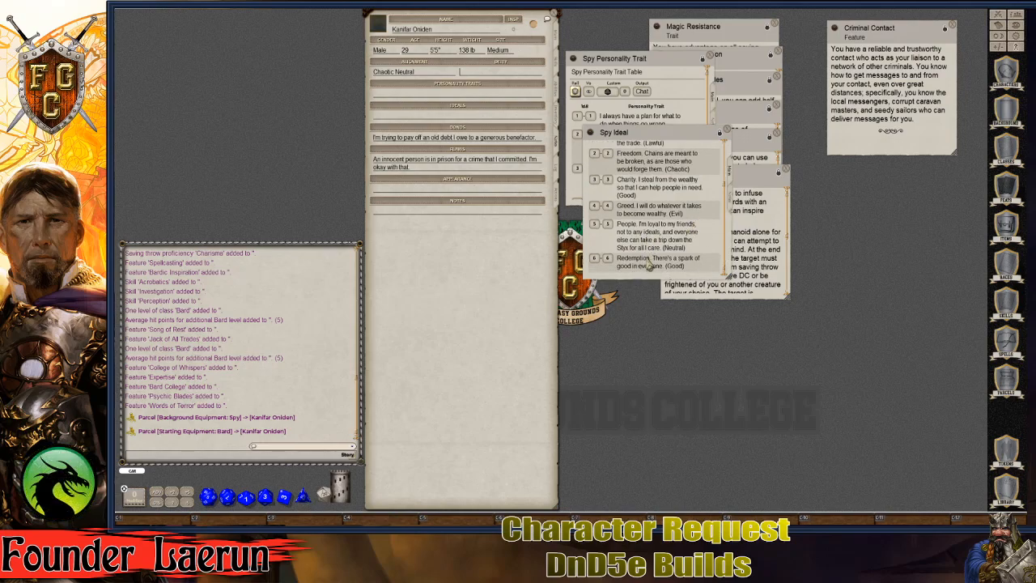
scroll(650, 257, "up", 4)
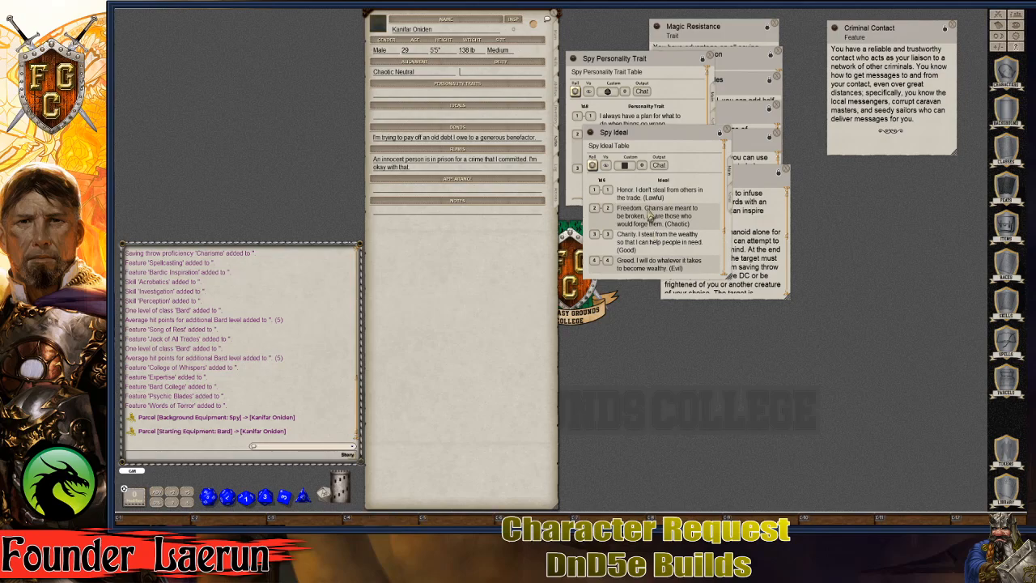
left_click_drag(651, 220, 430, 121)
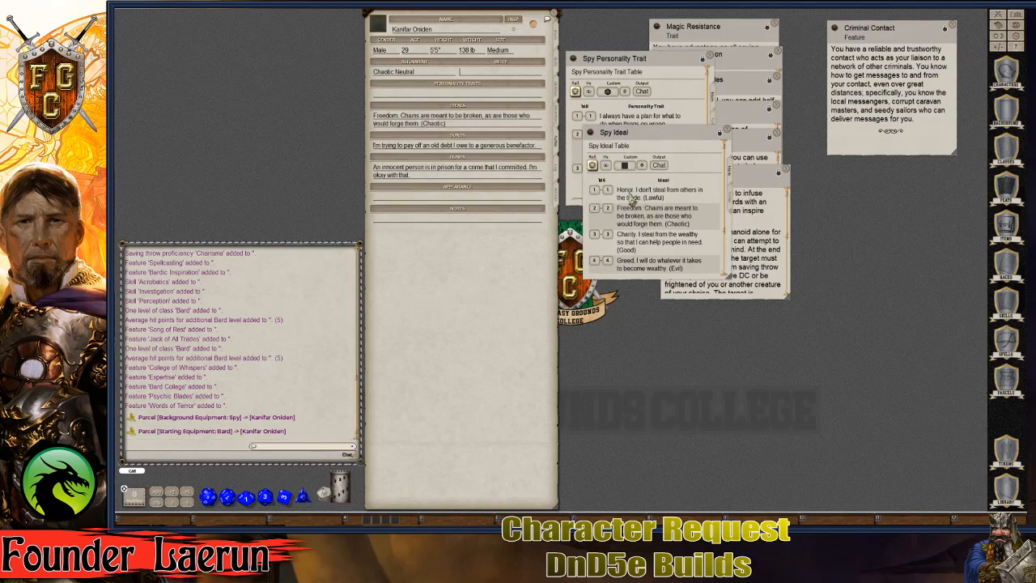
left_click(726, 129)
Step: Set the personality trait to "The best way to get me to do something is to tell me I can't do it." from its Spy table
key("ctrl")
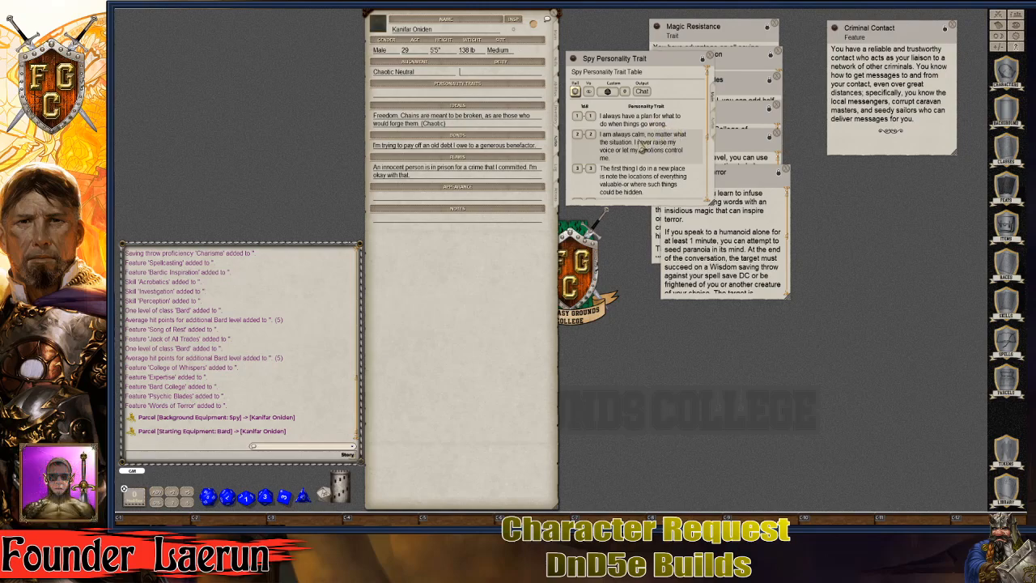
scroll(681, 157, "down", 1)
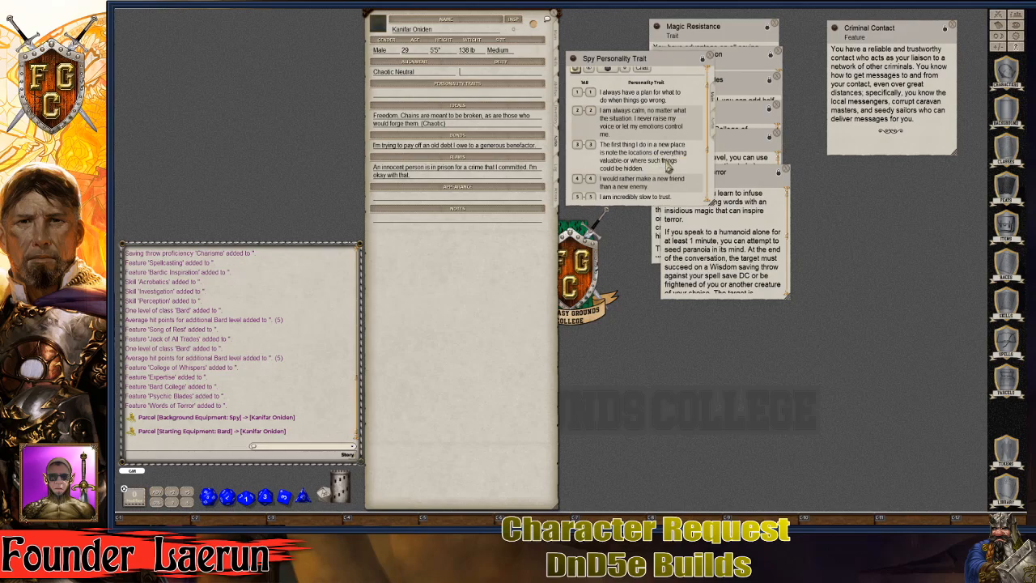
scroll(668, 166, "down", 1)
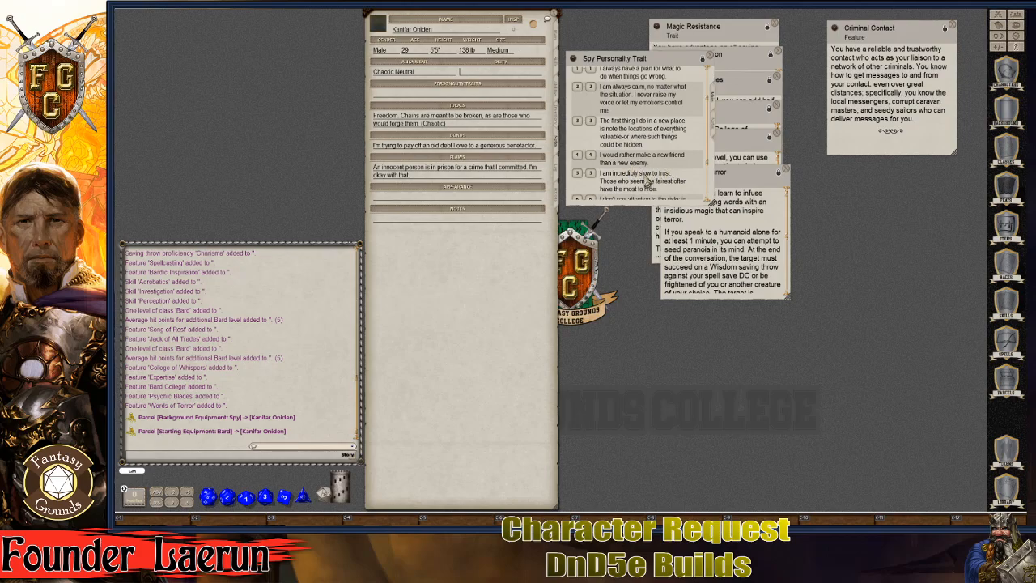
scroll(676, 172, "down", 2)
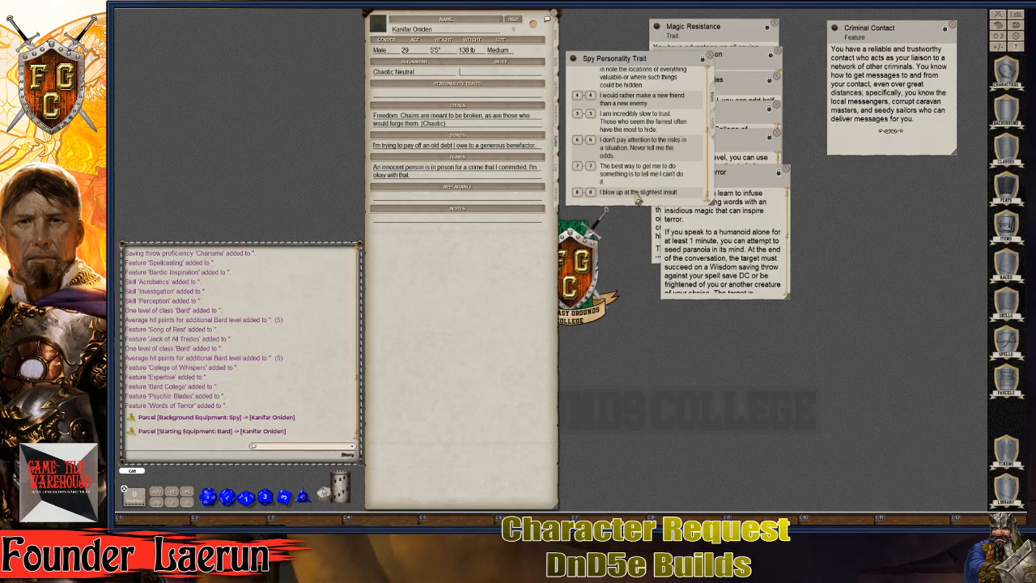
left_click_drag(635, 172, 414, 98)
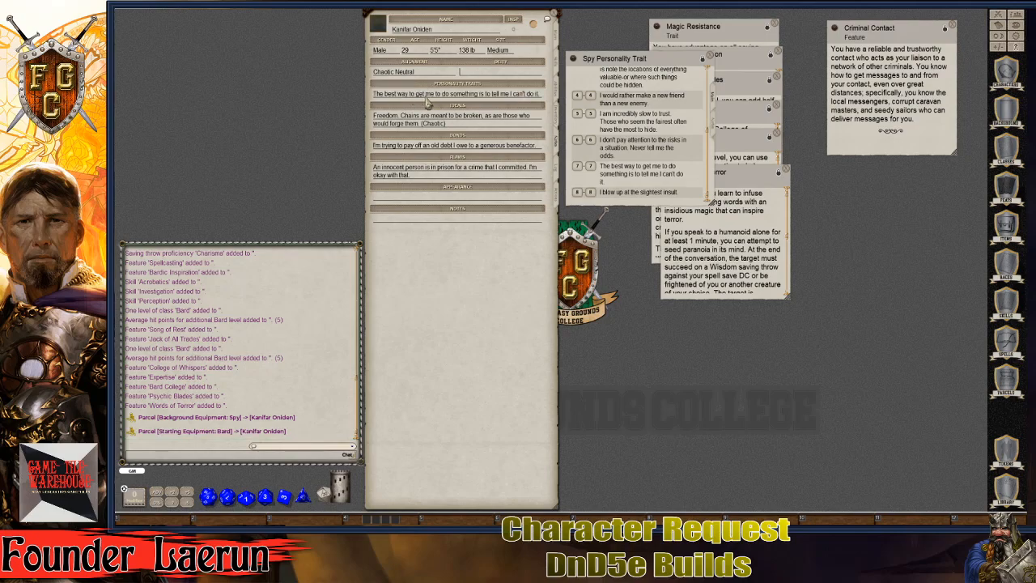
left_click(710, 57)
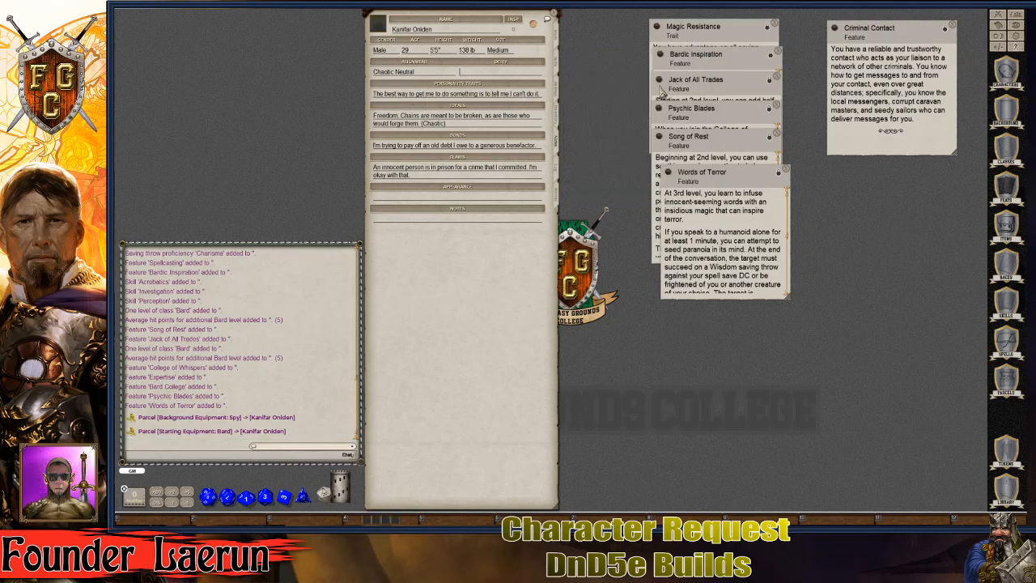
Step: Open the character's inventory page
left_click(557, 118)
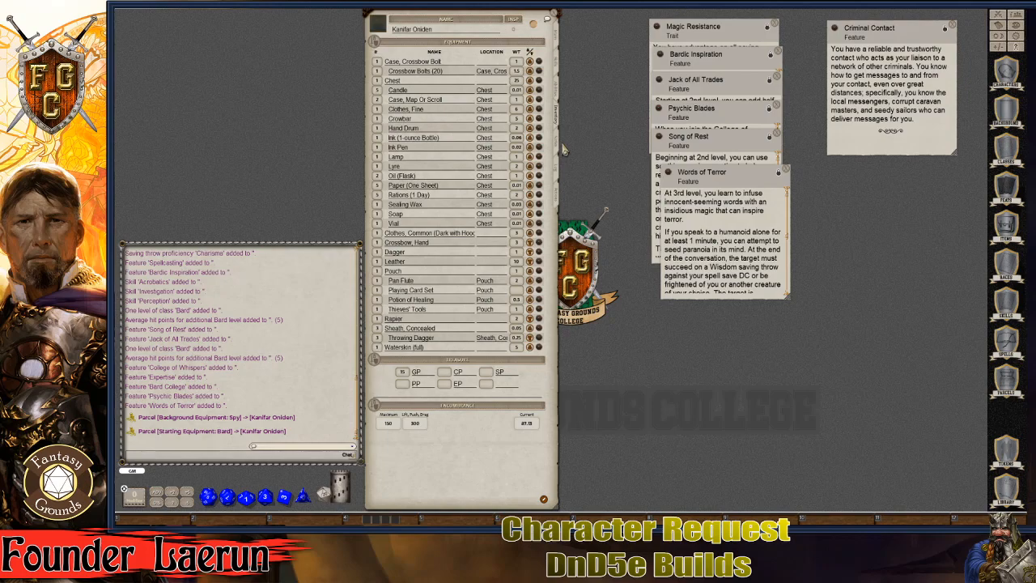
Step: Set the weapon ammo counts on the actions page to 20 for the hand crossbow, 1 for the thrown dagger and 3 for the Throwing Dagger
left_click(557, 146)
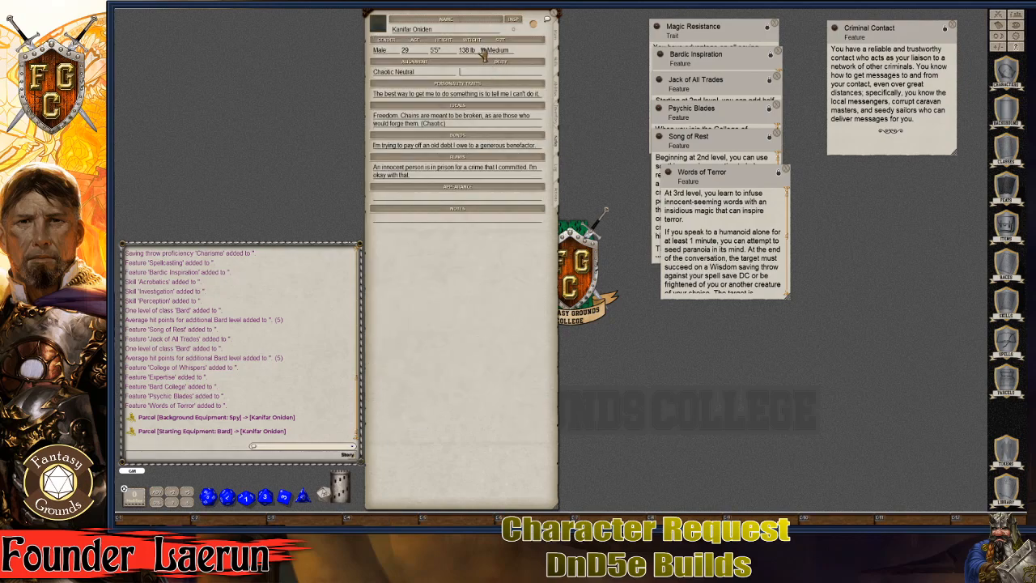
left_click(558, 172)
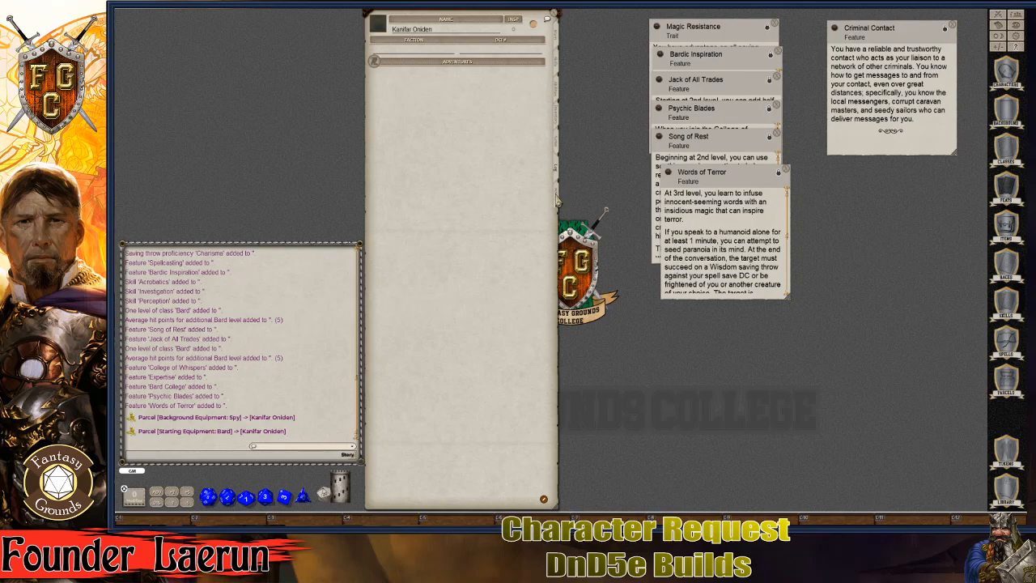
left_click(557, 199)
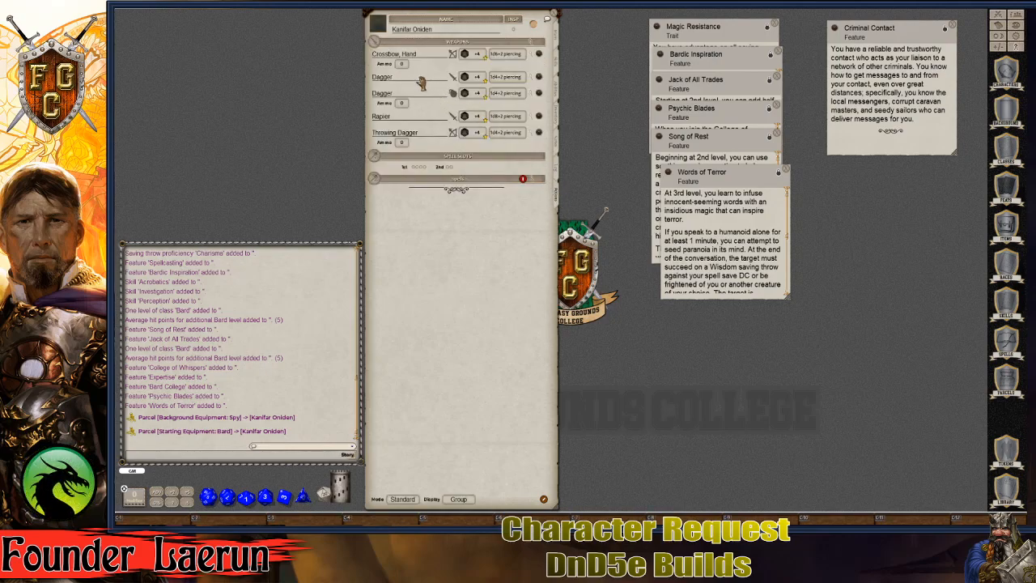
left_click(403, 64)
type("20")
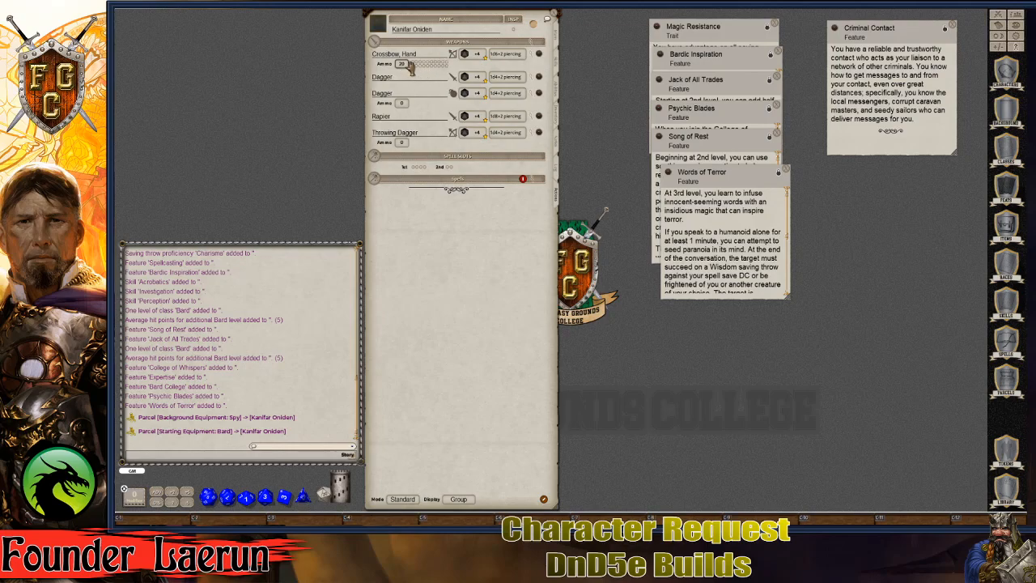
left_click(402, 103)
type("1")
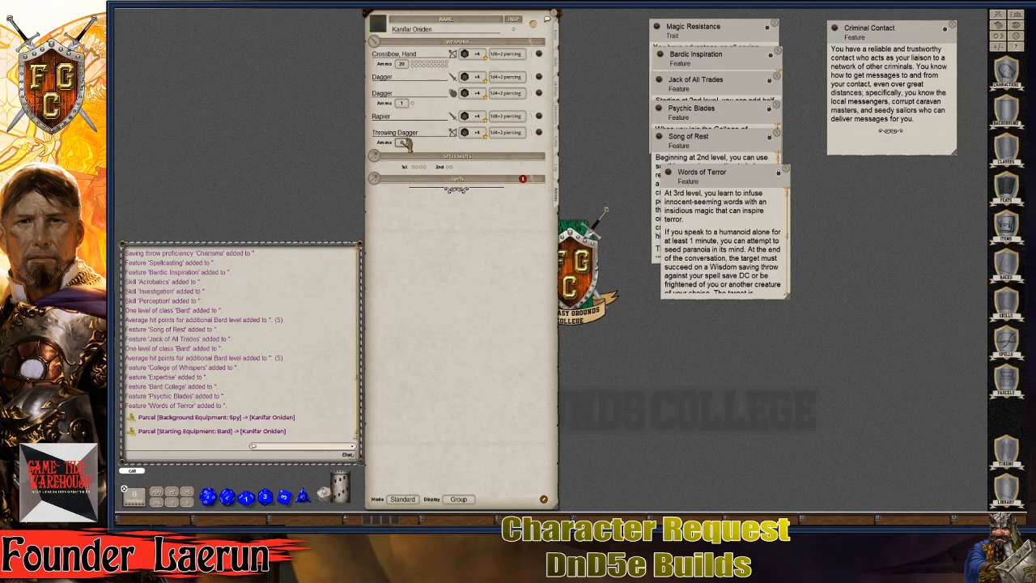
left_click(402, 143)
type("3")
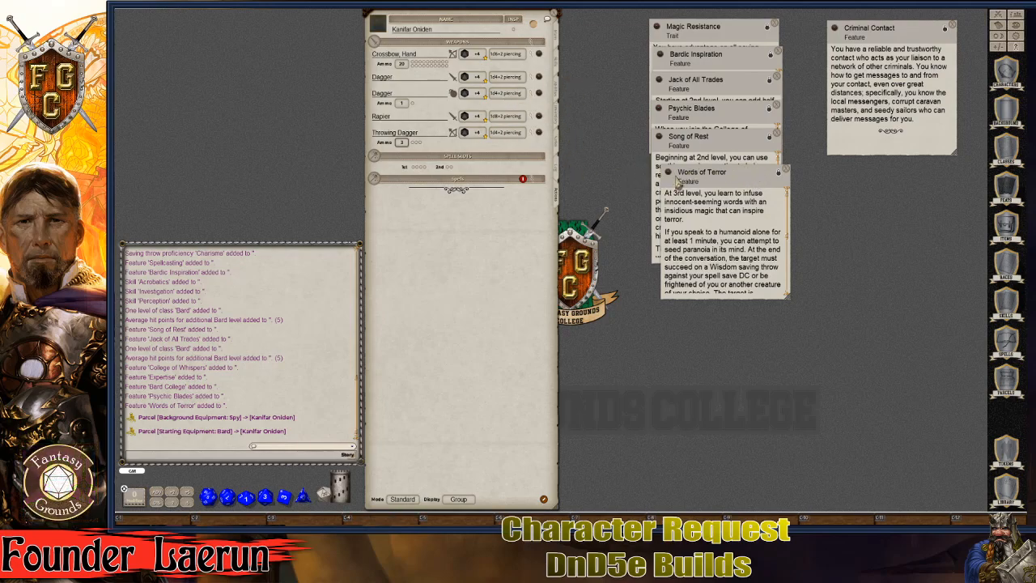
Step: Move the Words of Terror feature window into line with the stacked feature windows
left_click_drag(737, 179, 736, 170)
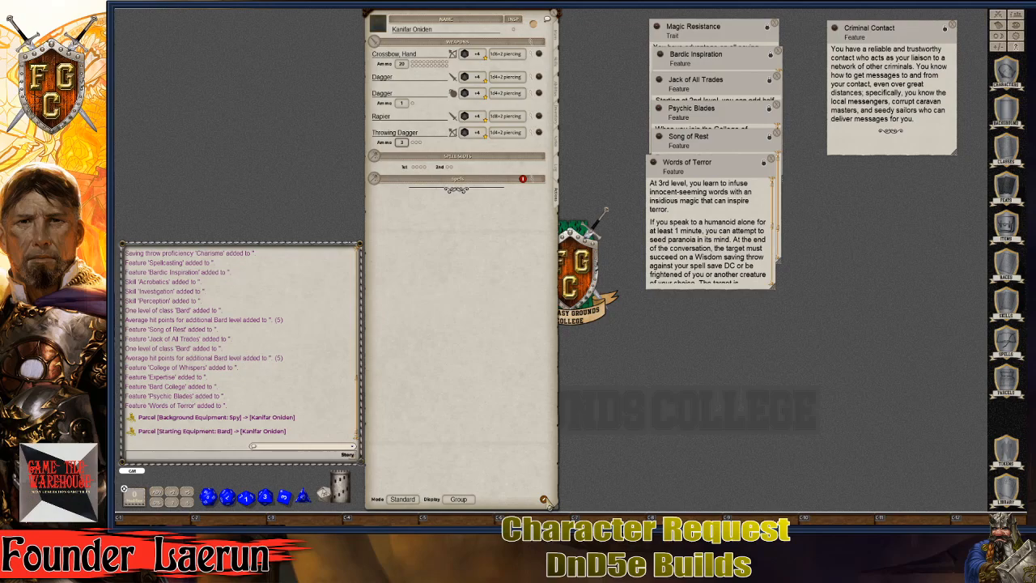
Step: Add a new power entry on the actions page and assign it to a group named Supplies
left_click(545, 499)
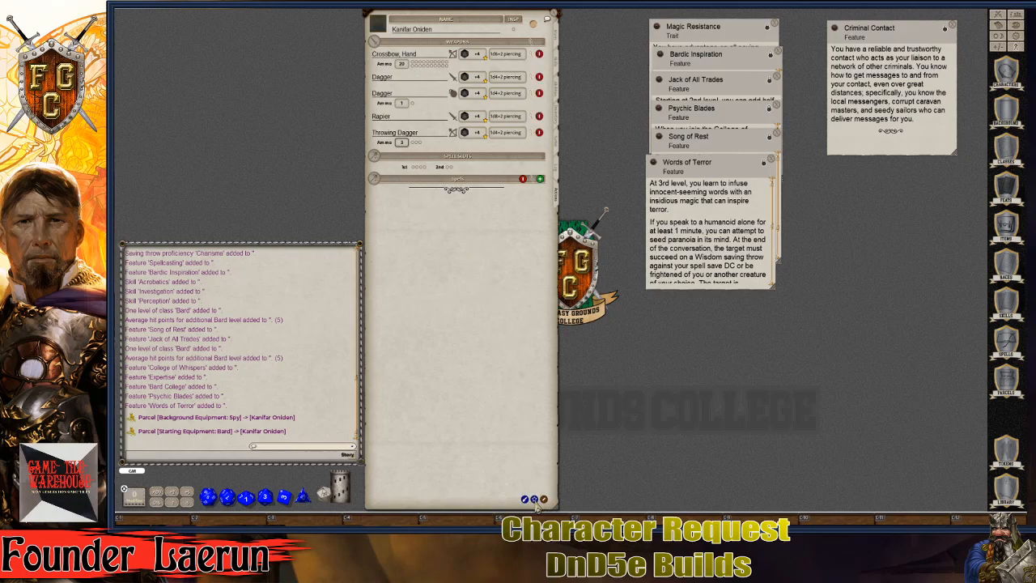
left_click(537, 499)
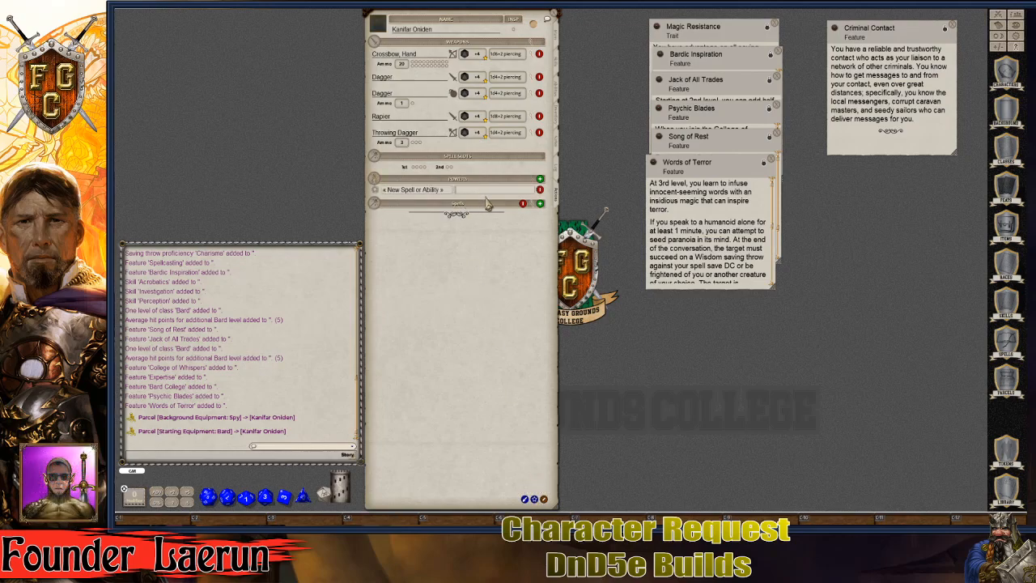
type("Supplies")
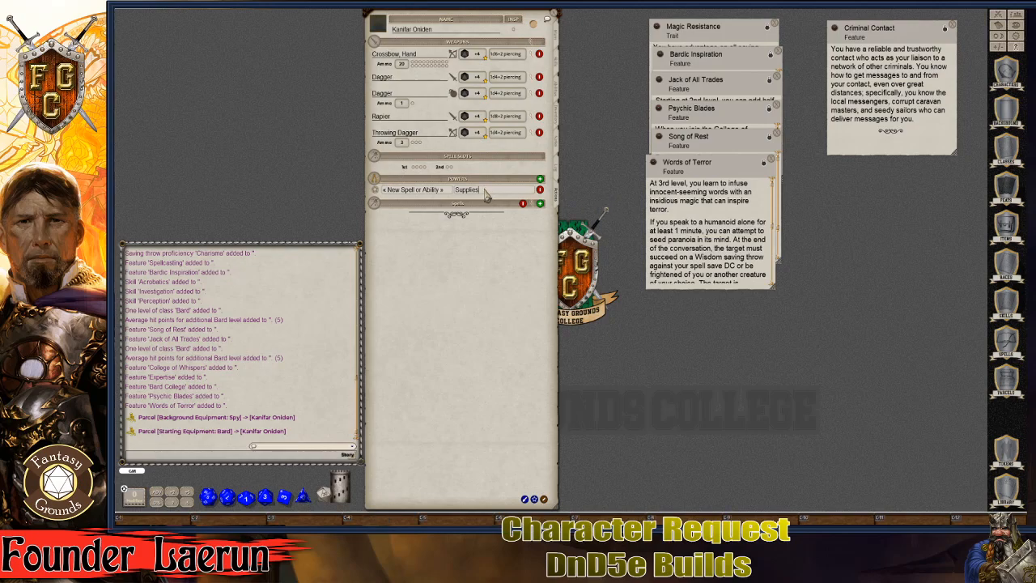
left_click(422, 191)
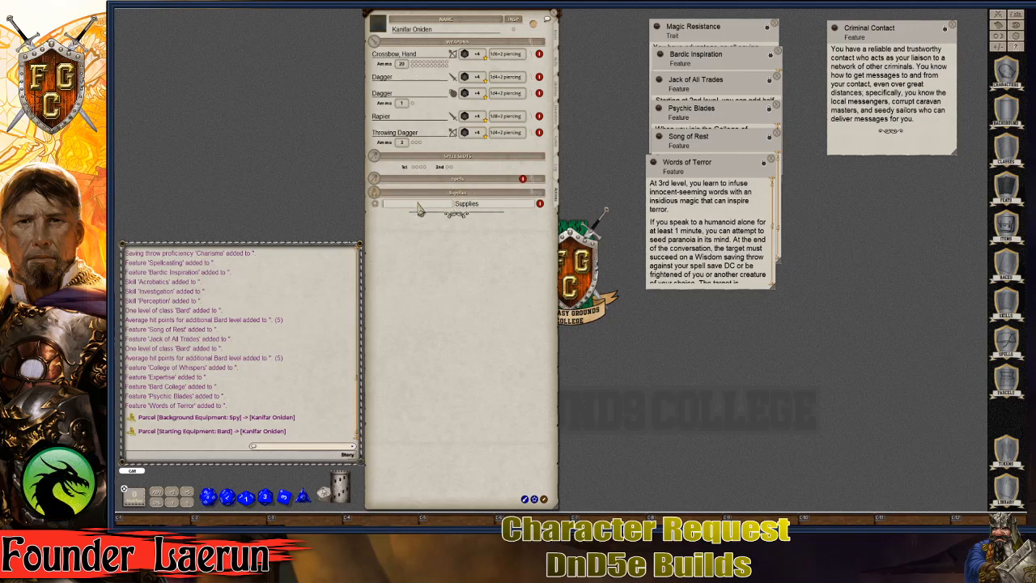
left_click(494, 204)
Step: Add four more blank power entries to the actions page
left_click(534, 498)
left_click(534, 499)
left_click(534, 498)
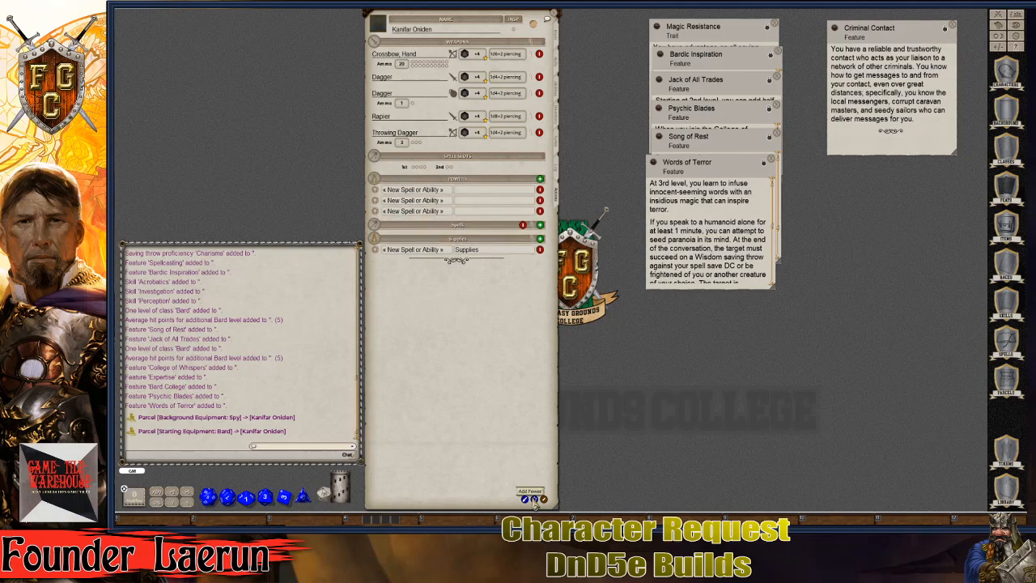
left_click(534, 499)
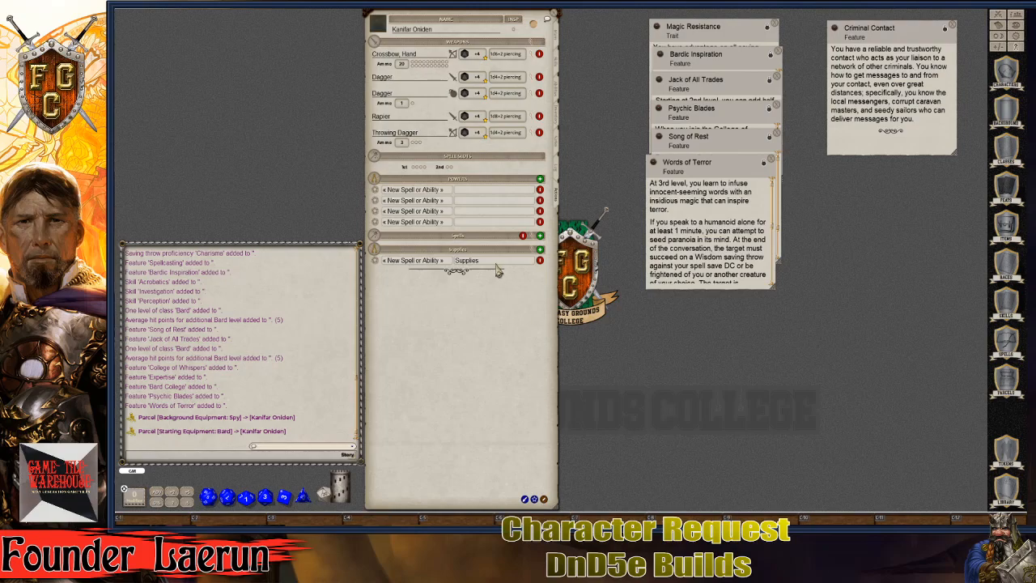
Step: Assign the four blank power entries to the Supplies group by copying the group name from the existing entry
left_click_drag(478, 263, 454, 264)
key("ctrl+c")
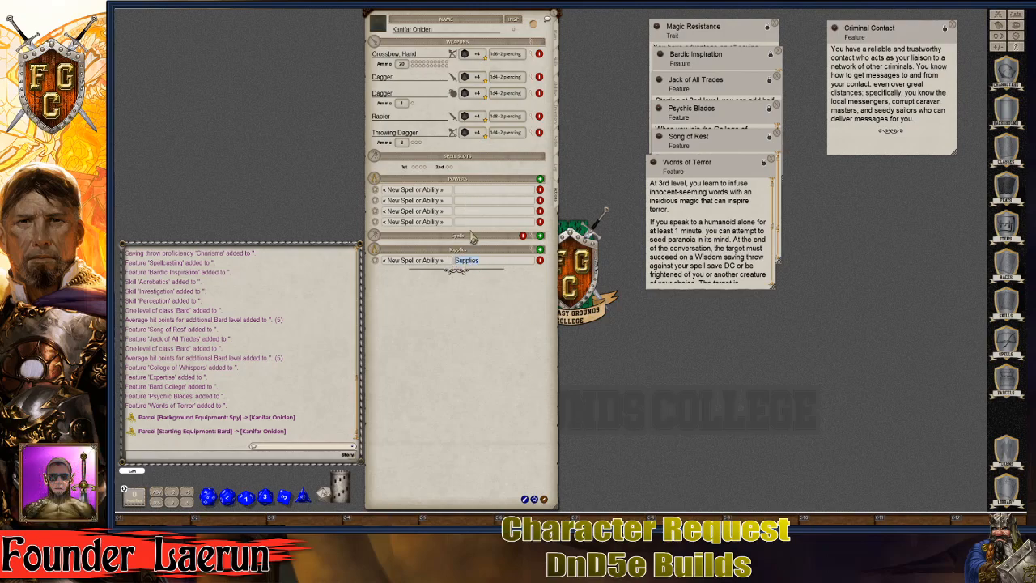
left_click(479, 189)
key("ctrl+v")
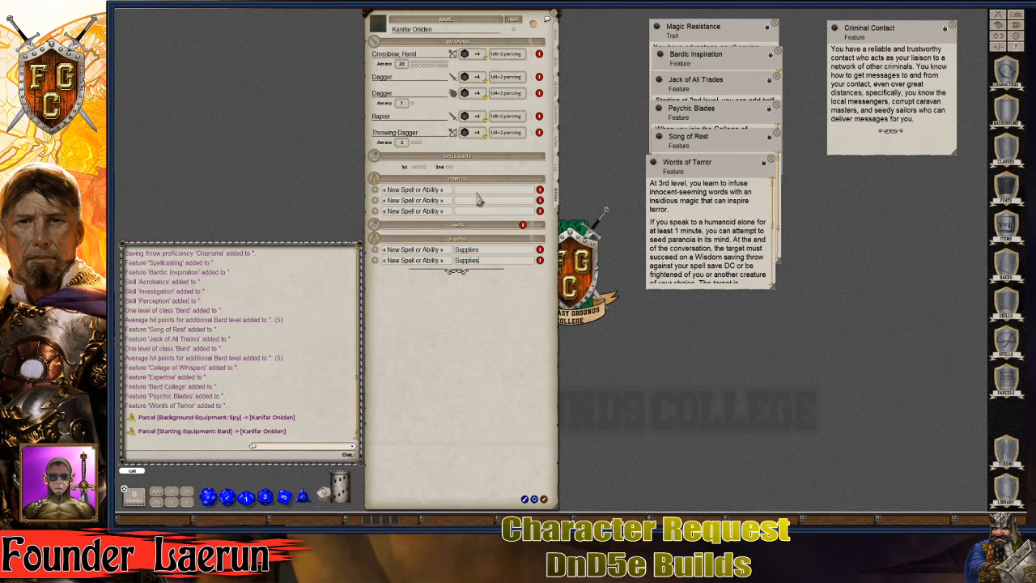
left_click(476, 189)
key("ctrl+v")
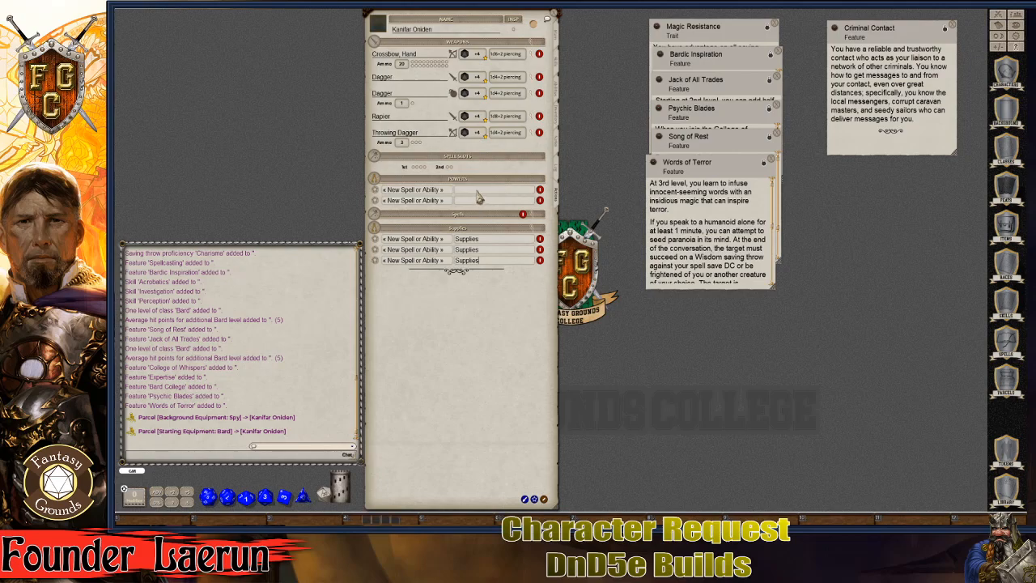
left_click(478, 191)
key("ctrl+v")
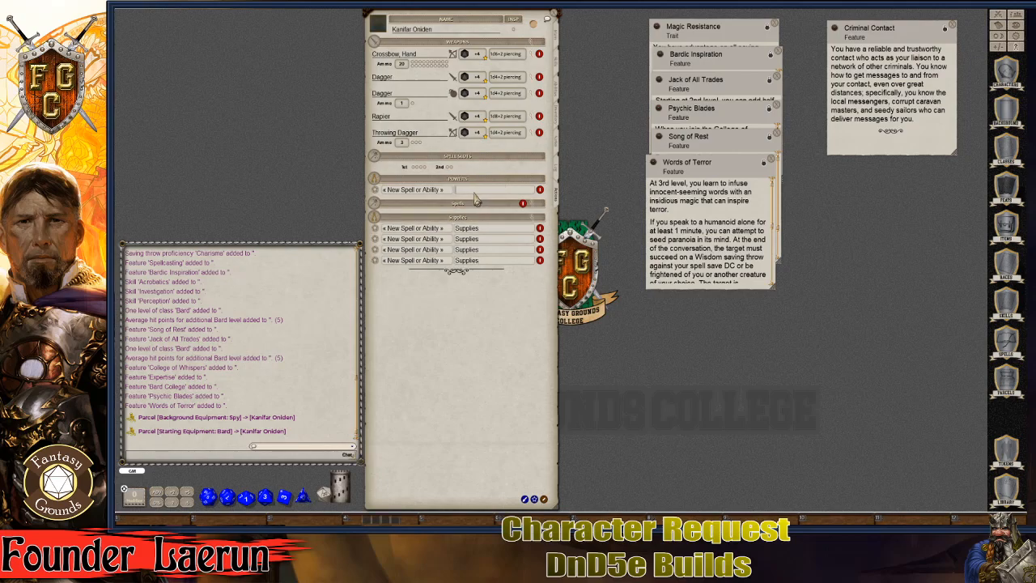
key("ctrl+v")
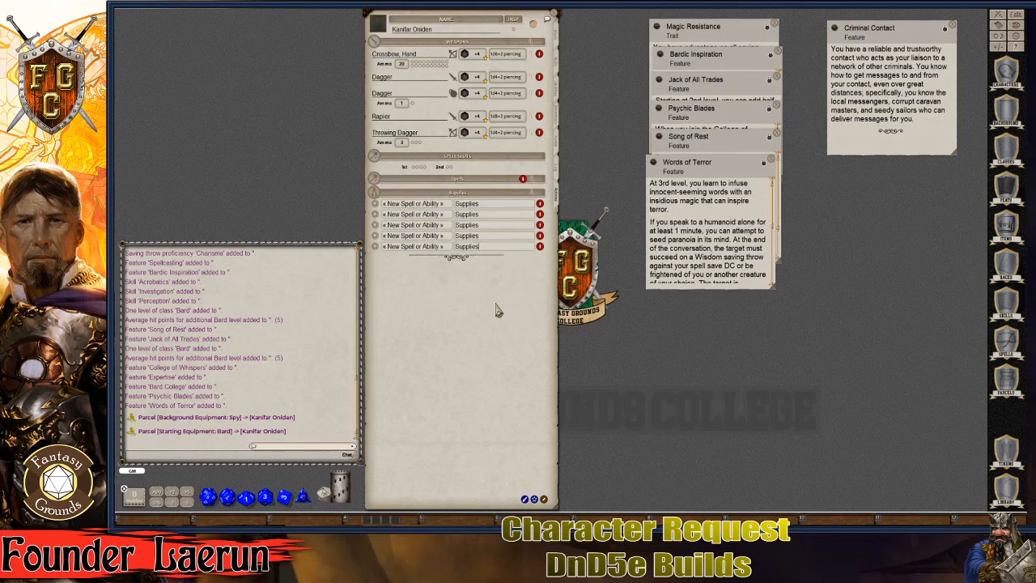
Step: Name three of the Supplies entries "Oil Flasks", "Potion of Healing" and "Waterskin"
left_click(437, 206)
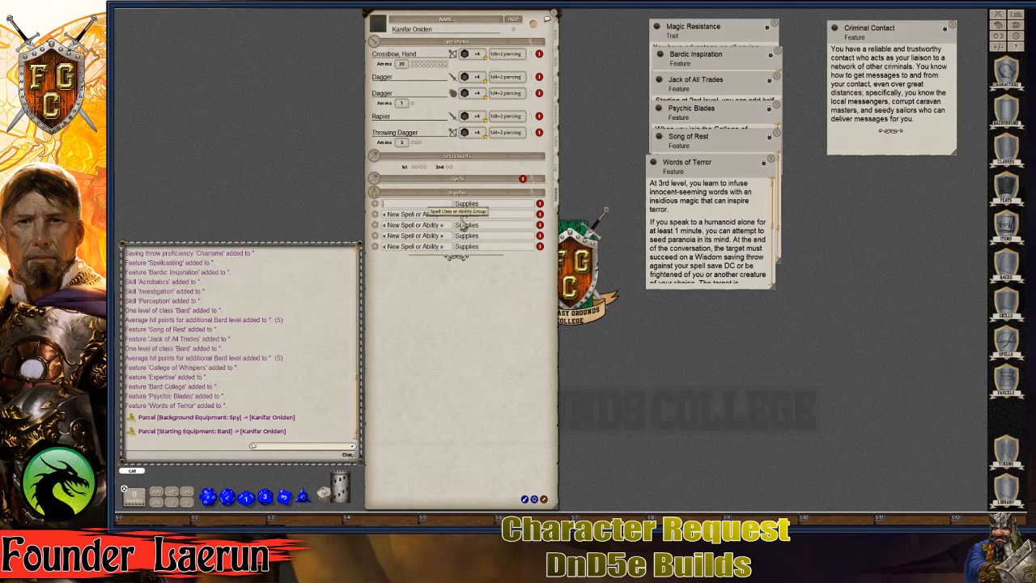
type("oil Flasks")
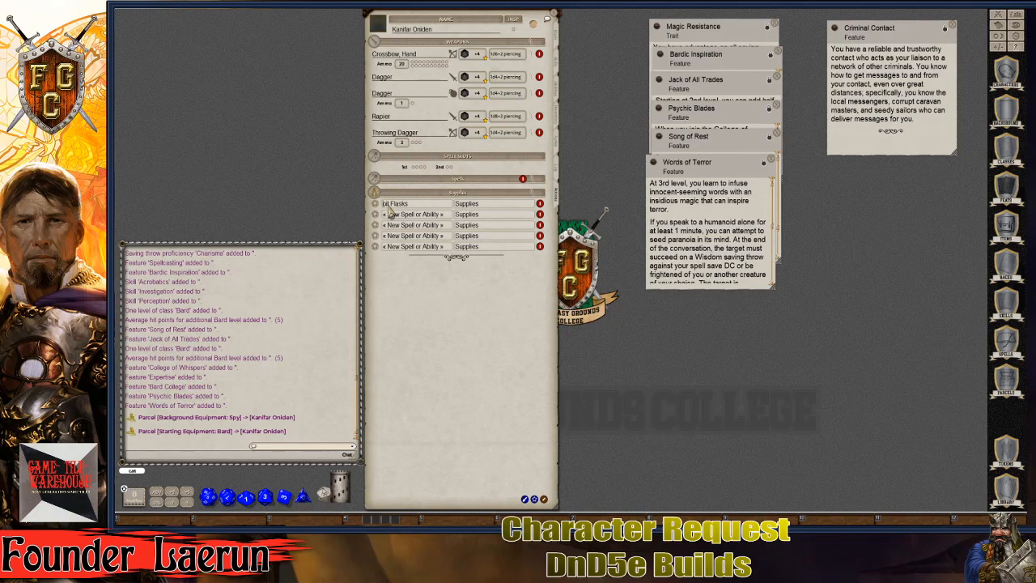
type("O")
key("Return")
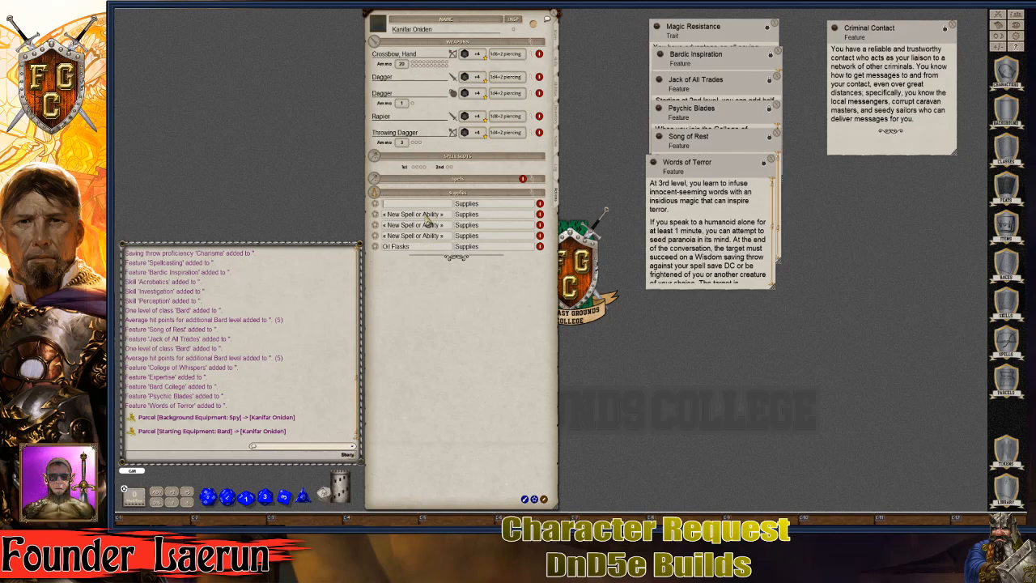
type("Potion of Healing")
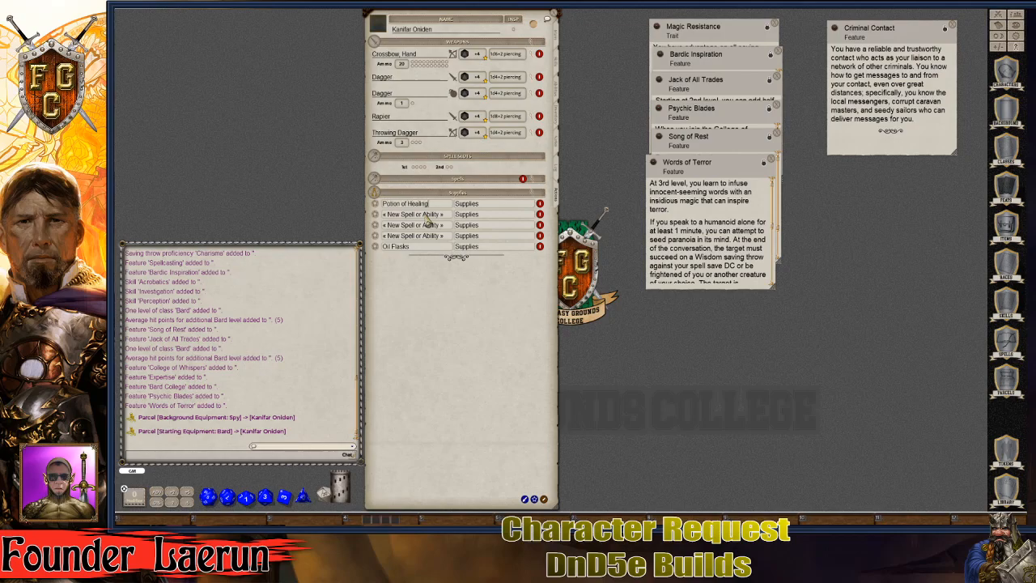
key("Return")
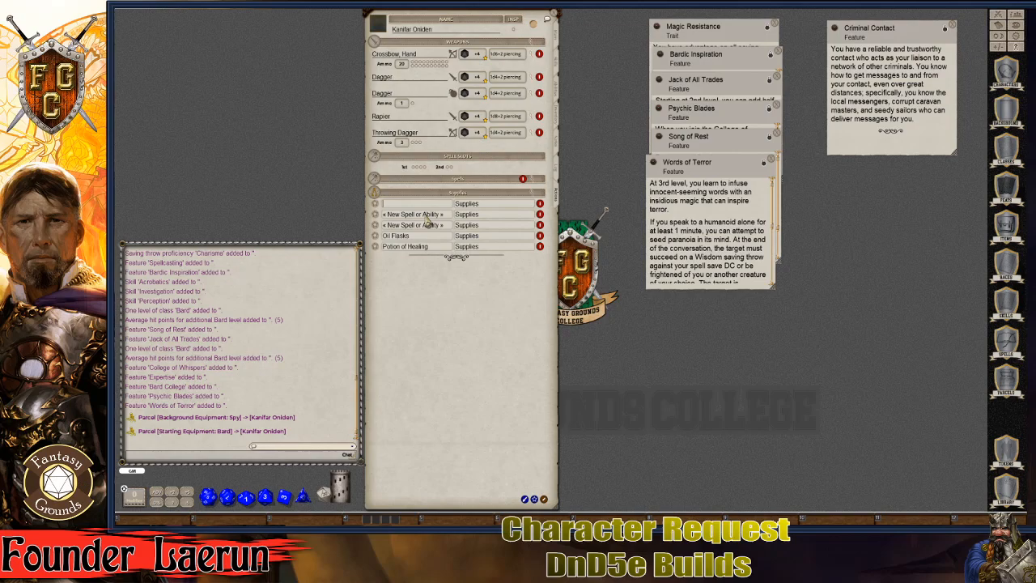
type("Waterskin")
key("Return")
key("ctrl")
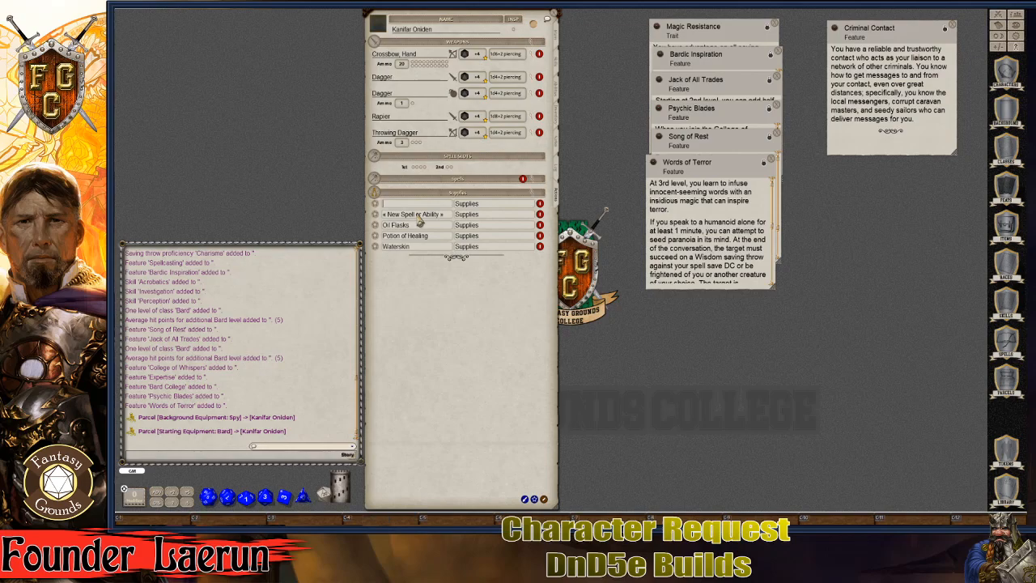
Step: Name the two remaining Supplies entries "Candles" and "Rations (Food)"
type("Carl")
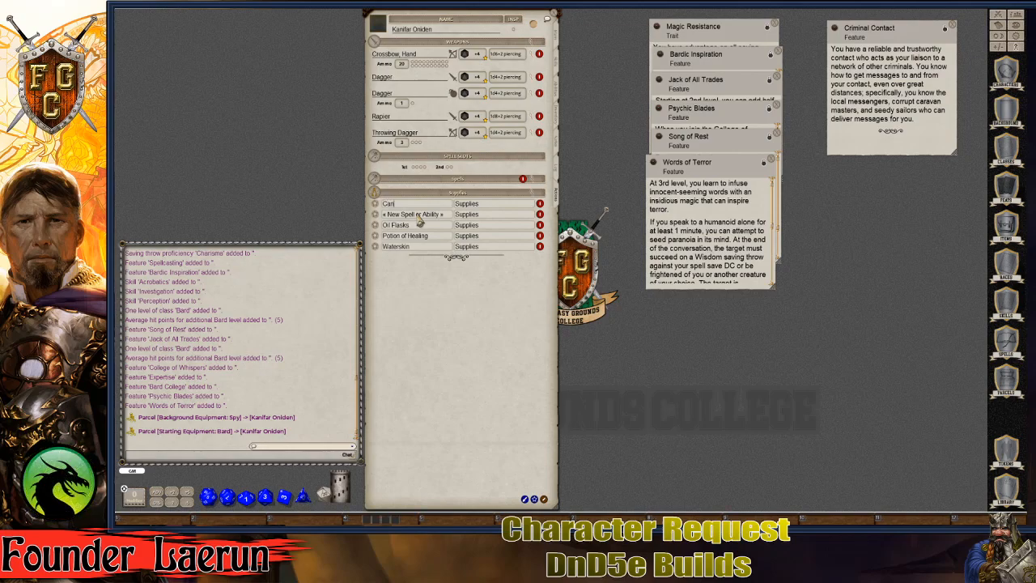
key("Return")
key("ctrl")
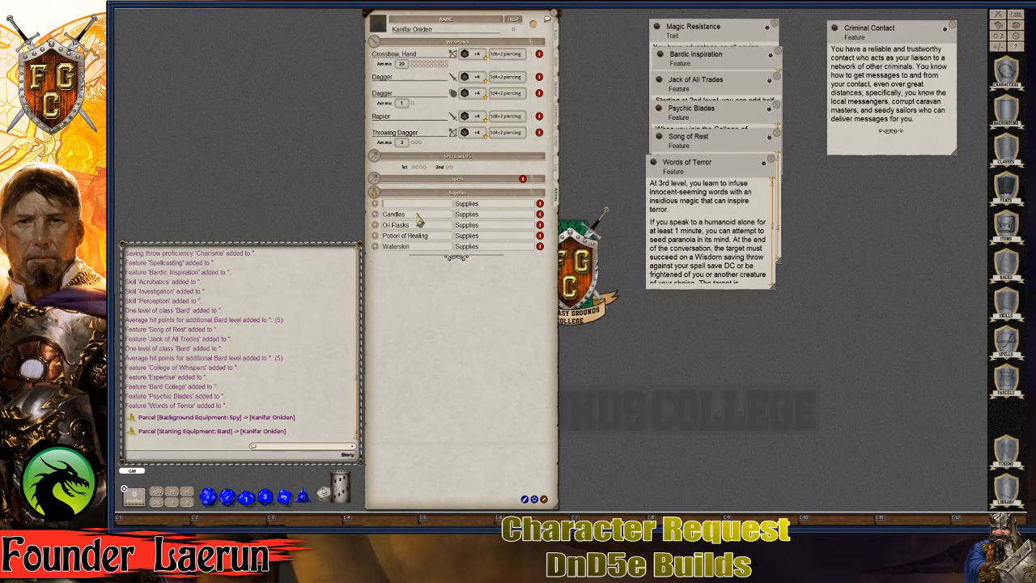
type("Rati")
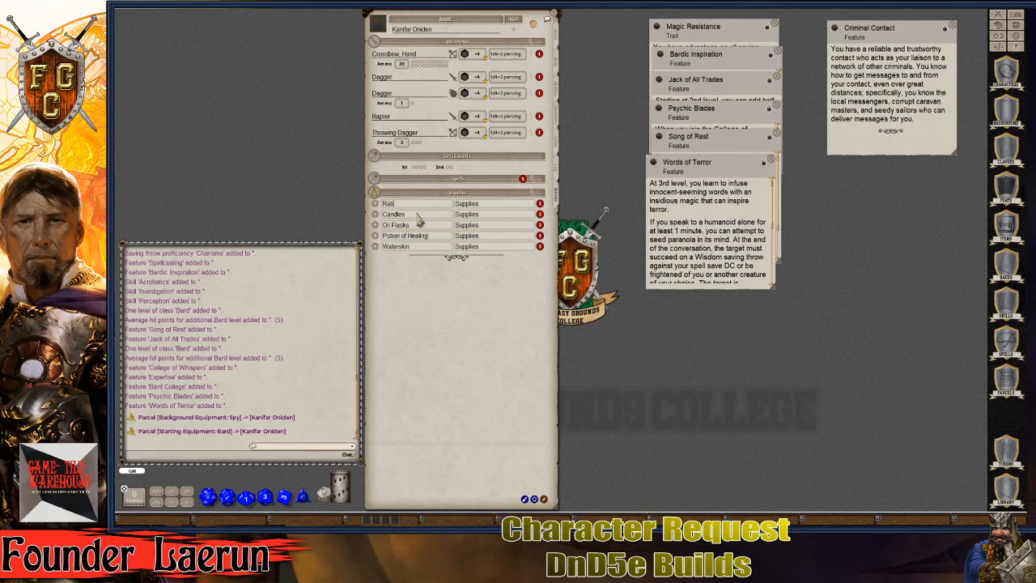
type("ons (Food)")
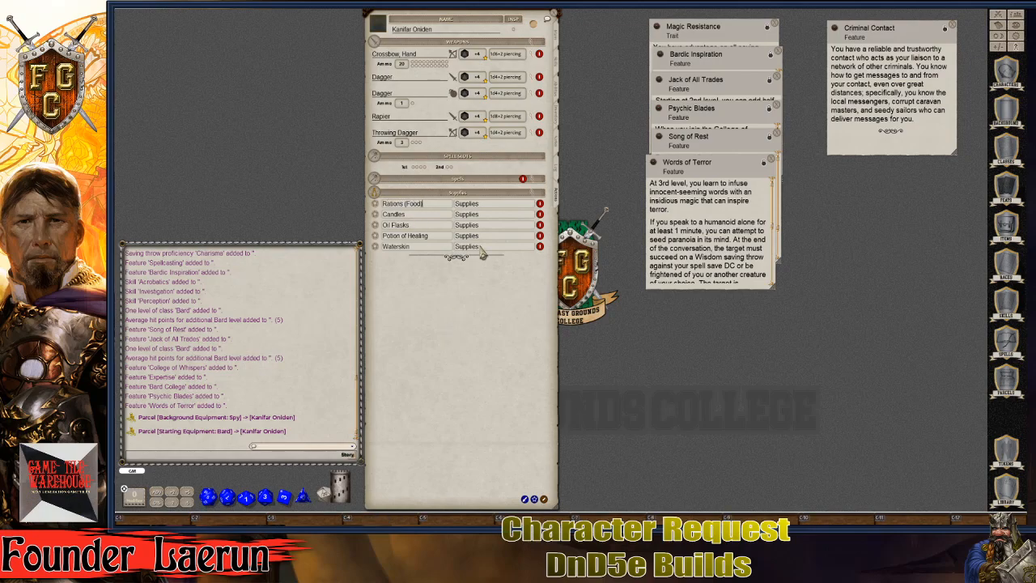
left_click(422, 252)
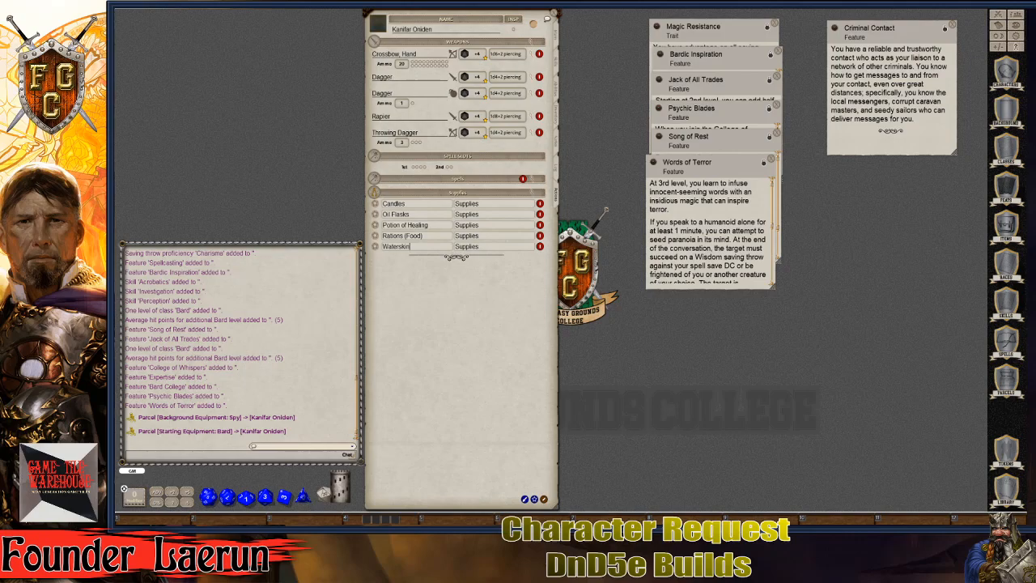
key("ctrl")
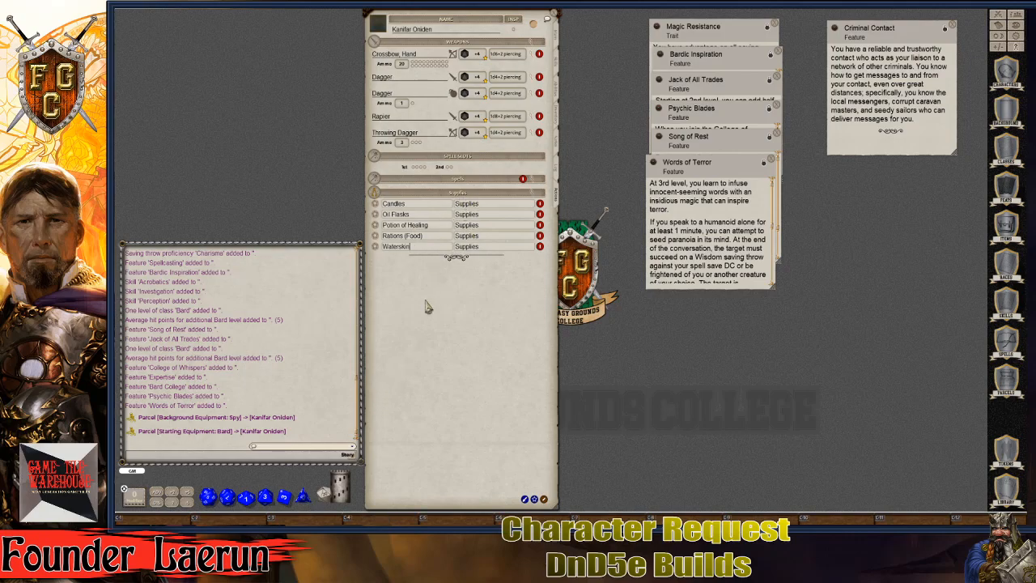
Step: Finish editing the list, switch the actions page to Preparation mode and set the usage of the Supplies entries to Once
left_click(543, 500)
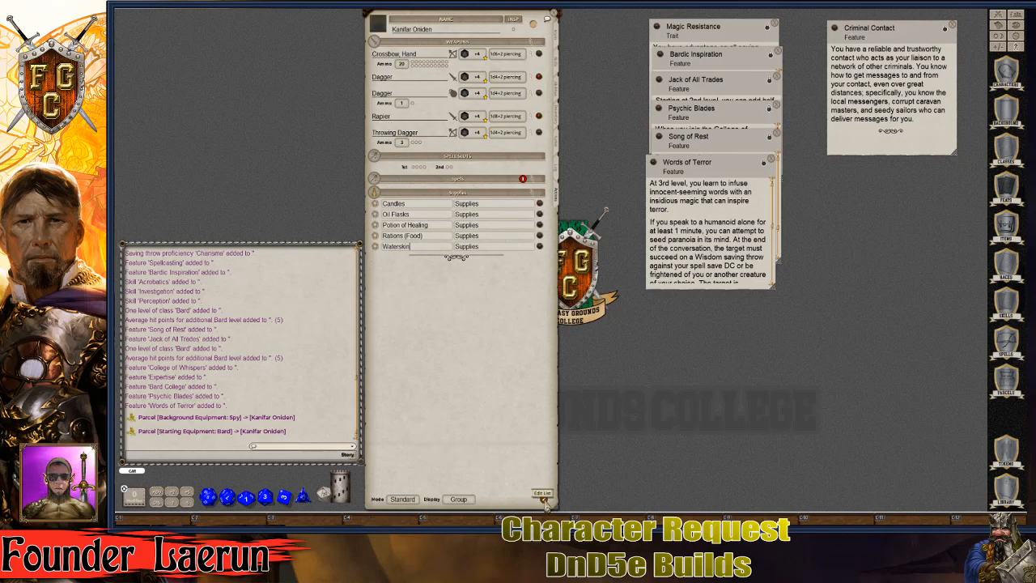
left_click(397, 500)
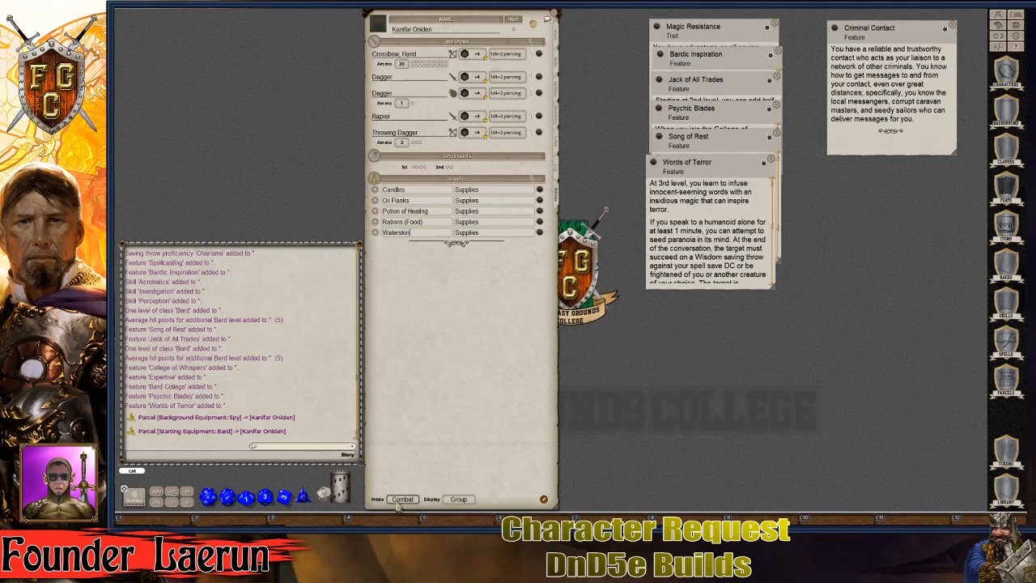
left_click(397, 500)
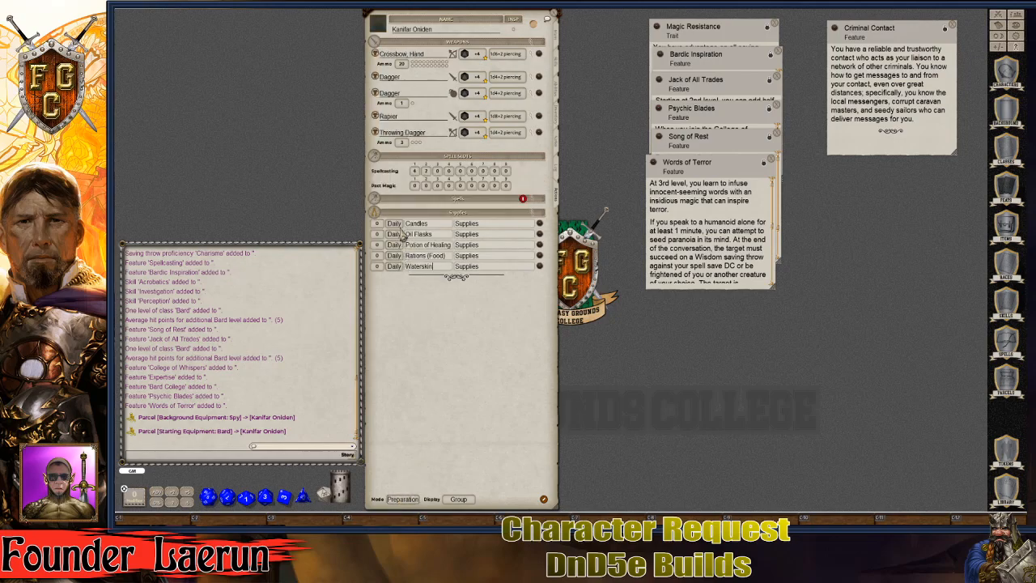
left_click(394, 224)
left_click(394, 234)
left_click(395, 245)
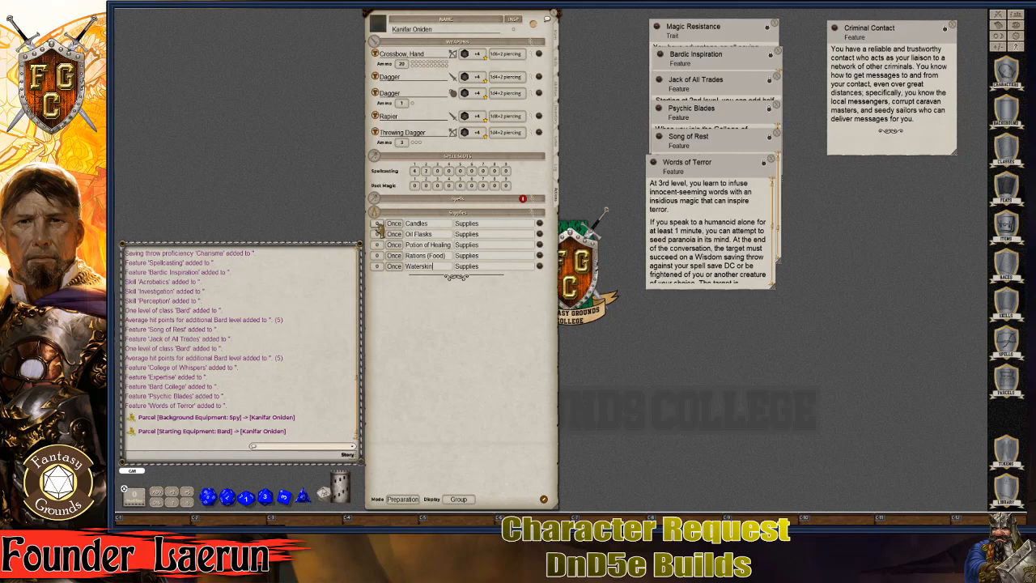
Step: Set the Supplies quantities to 5 Candles, 2 Oil Flasks, 1 Potion of Healing, 5 Rations (Food) and 1 Waterskin
left_click(377, 224)
type("5")
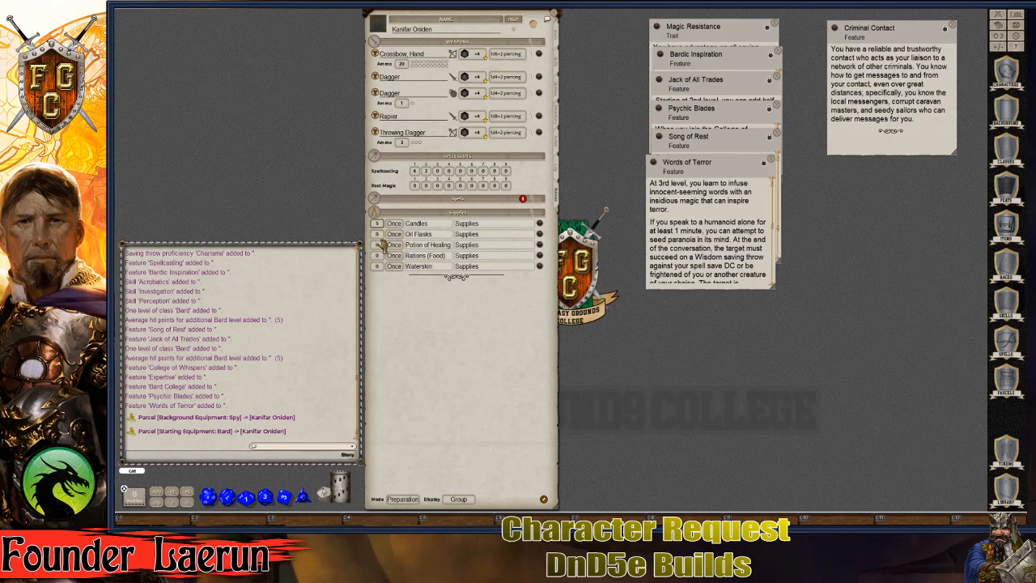
left_click(378, 234)
type("2")
left_click(378, 245)
type("1")
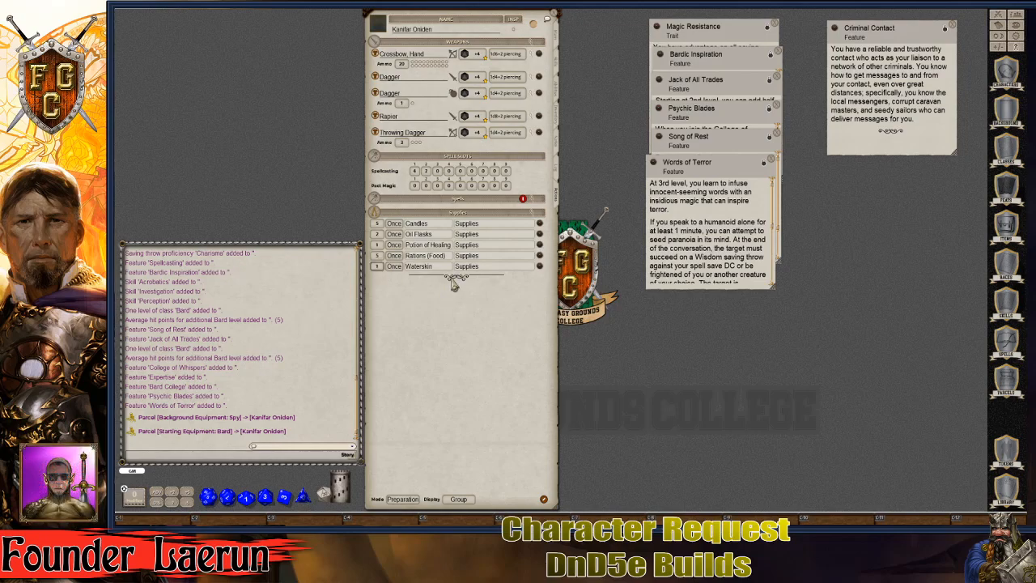
Step: Switch the actions page to Combat mode with the Actions display and test the usage tracking on Candles
left_click(402, 498)
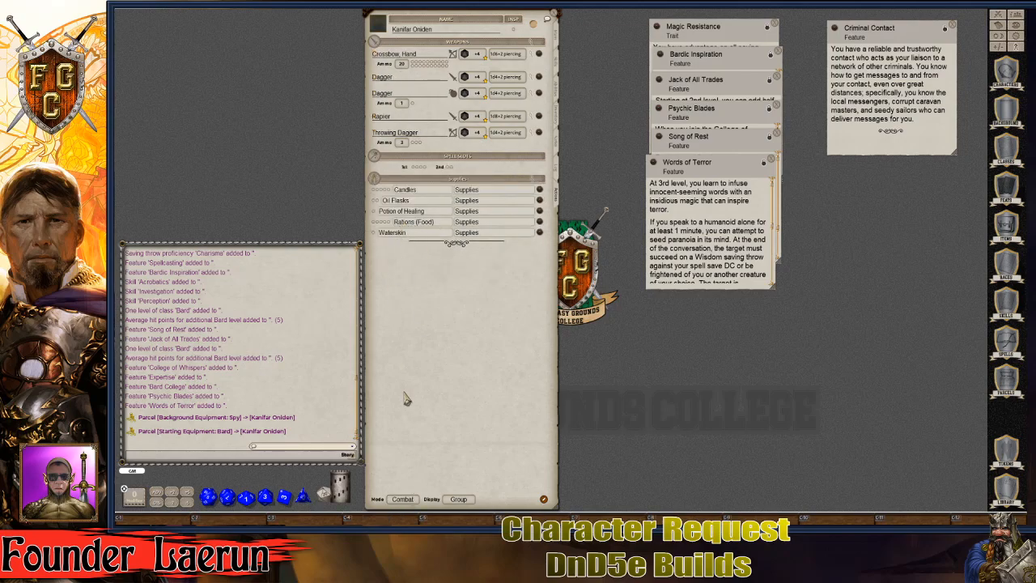
left_click(458, 499)
left_click(458, 498)
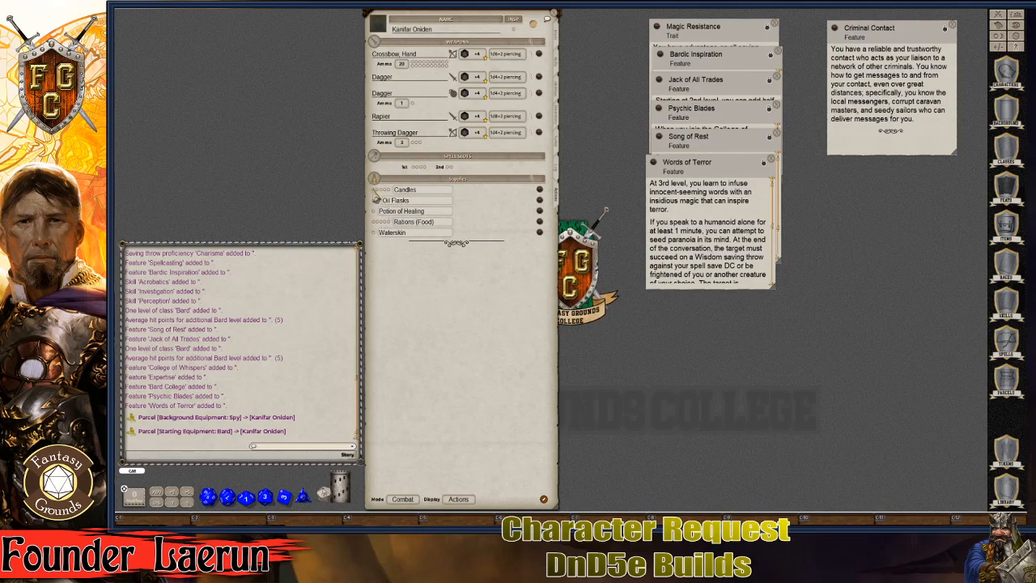
left_click(374, 191)
left_click(378, 191)
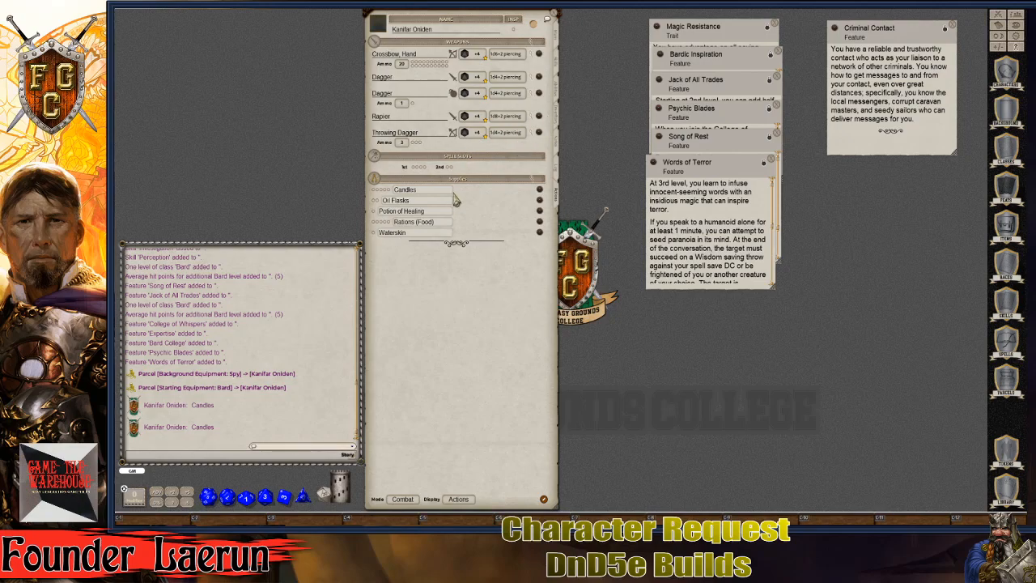
Step: Add a Heal action to the Potion of Healing entry
right_click(416, 210)
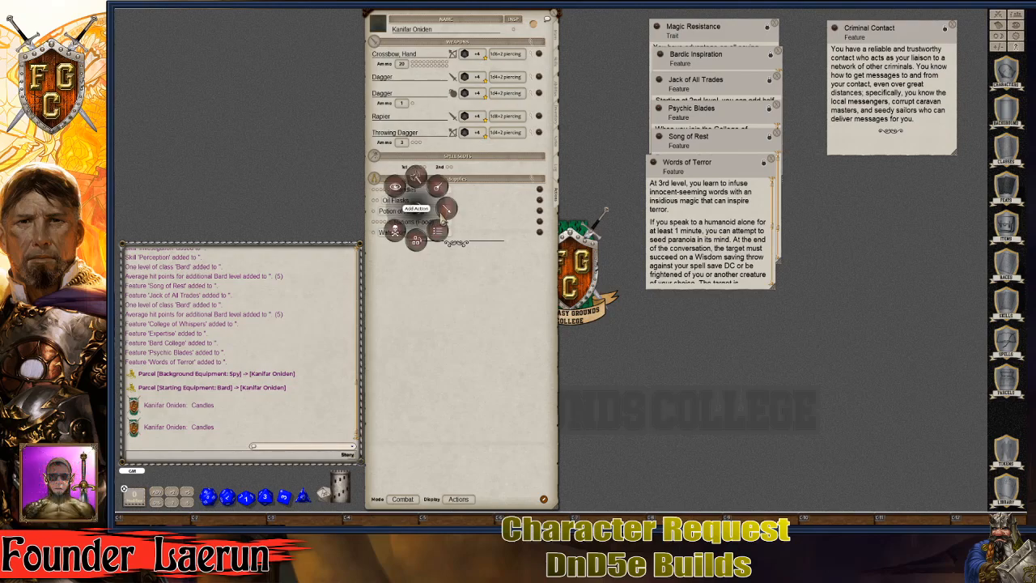
left_click(456, 212)
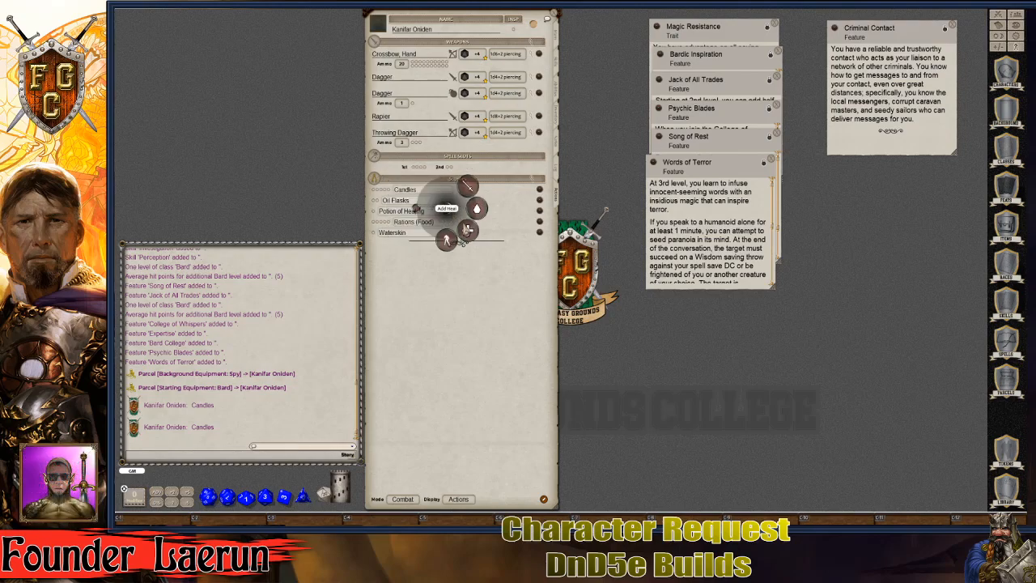
left_click(466, 235)
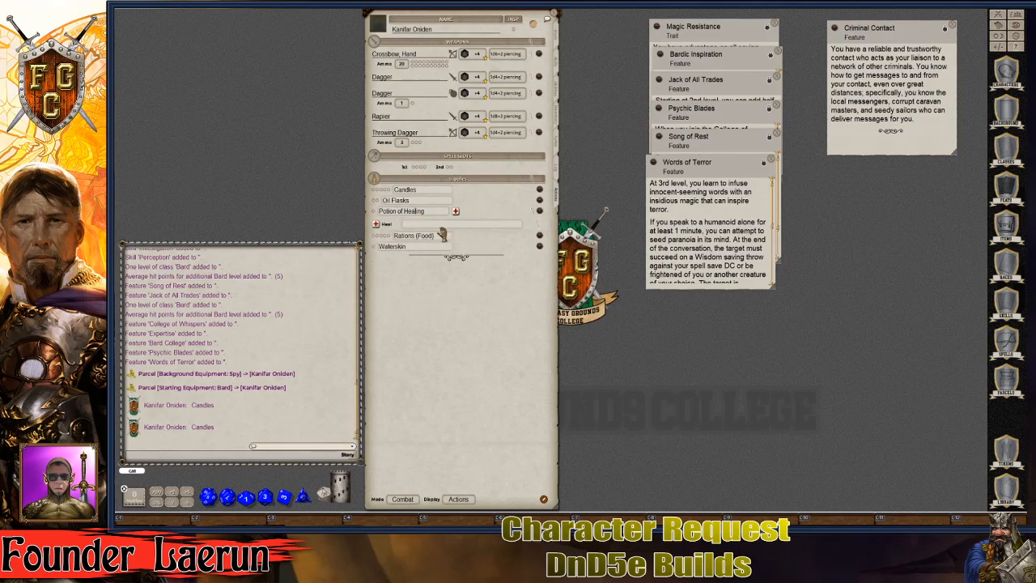
Step: Set the Potion of Healing heal to 2d4 with a bonus of 2, collapse its details and roll it as a test
left_click(541, 229)
left_click_drag(575, 216, 639, 117)
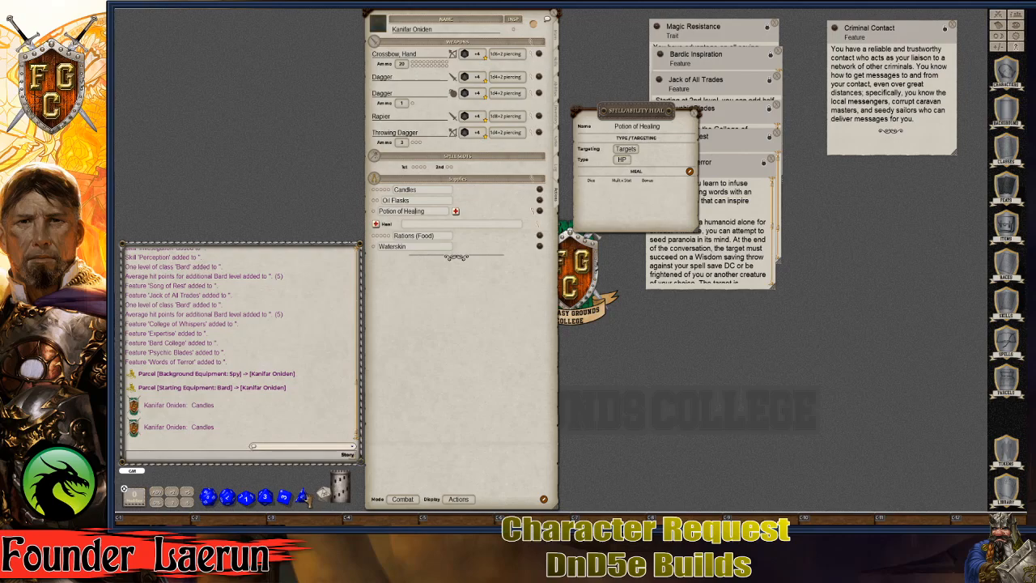
right_click(303, 494)
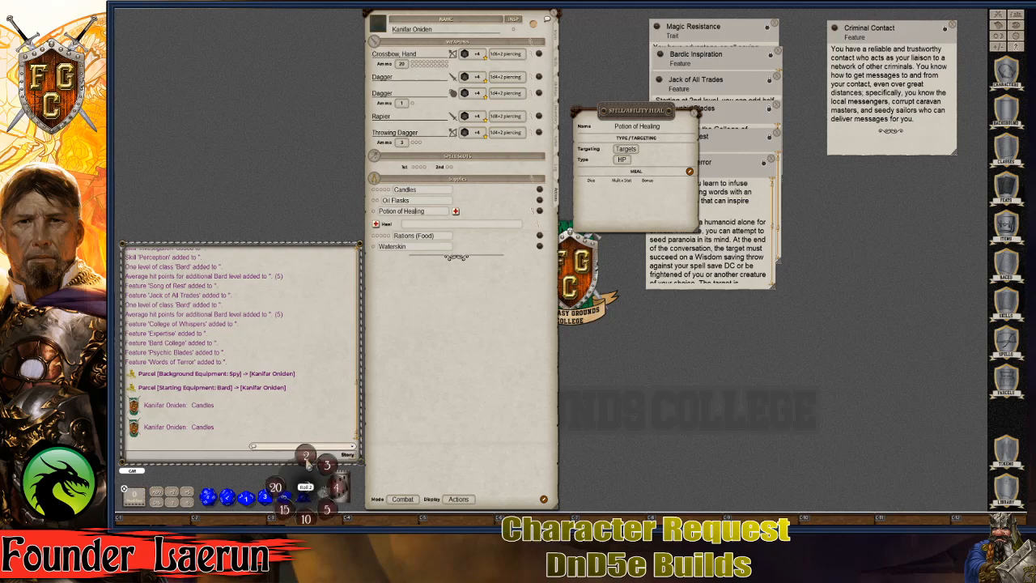
mouse_move(306, 458)
left_mouse_down()
mouse_move(320, 368)
mouse_move(520, 265)
mouse_move(603, 209)
mouse_move(599, 191)
left_mouse_up()
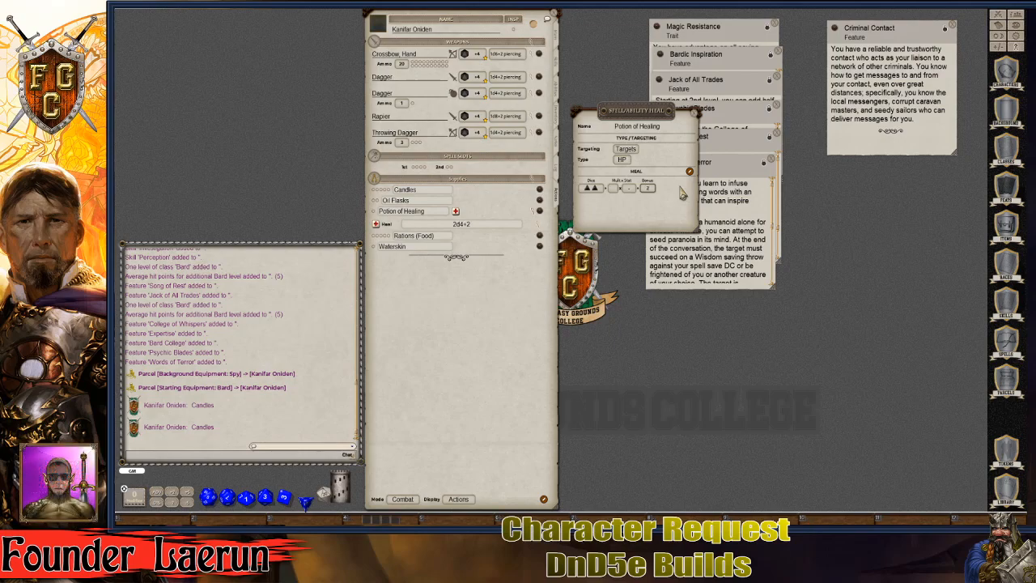
left_click(690, 109)
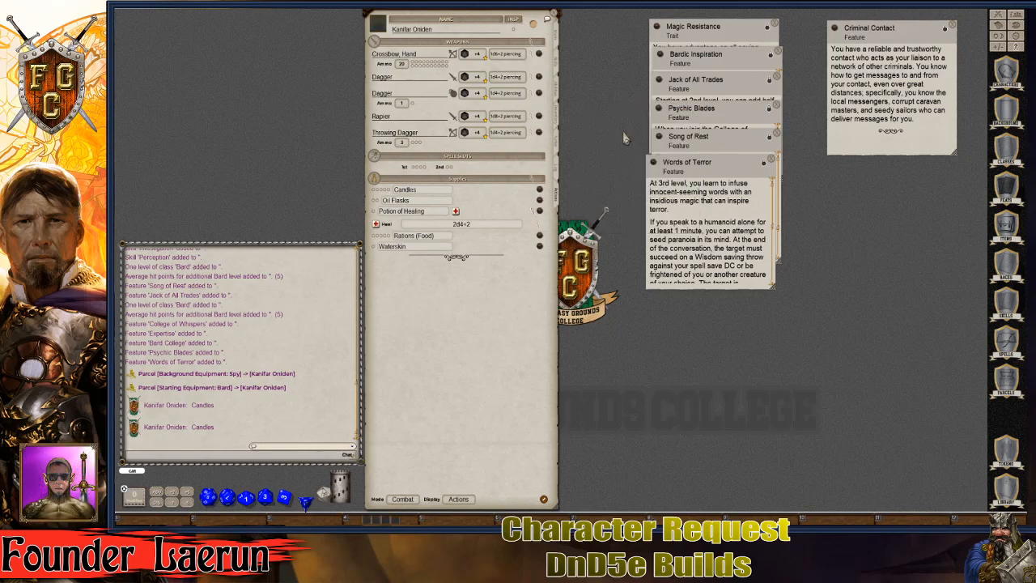
left_click(534, 210)
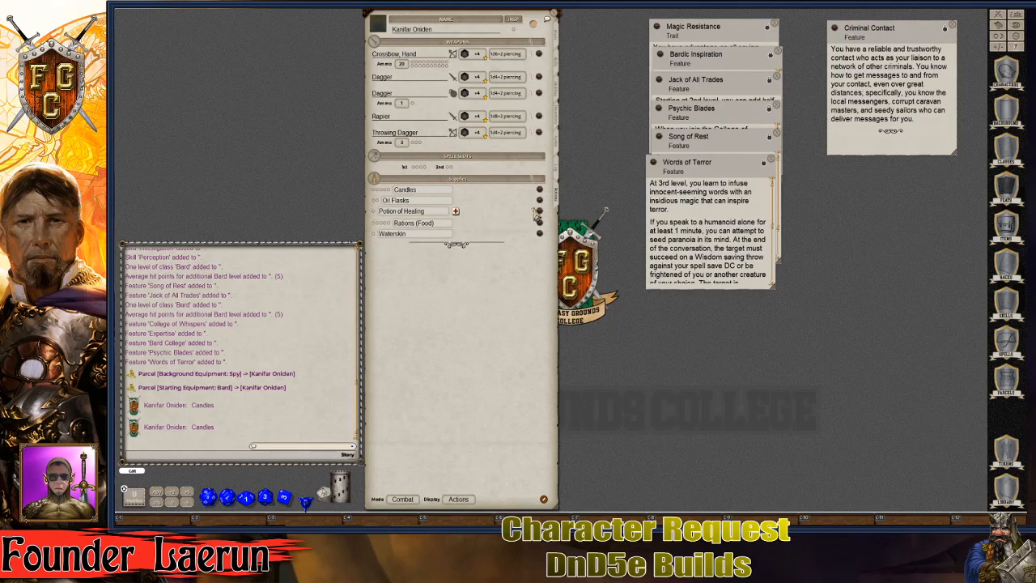
double_click(456, 212)
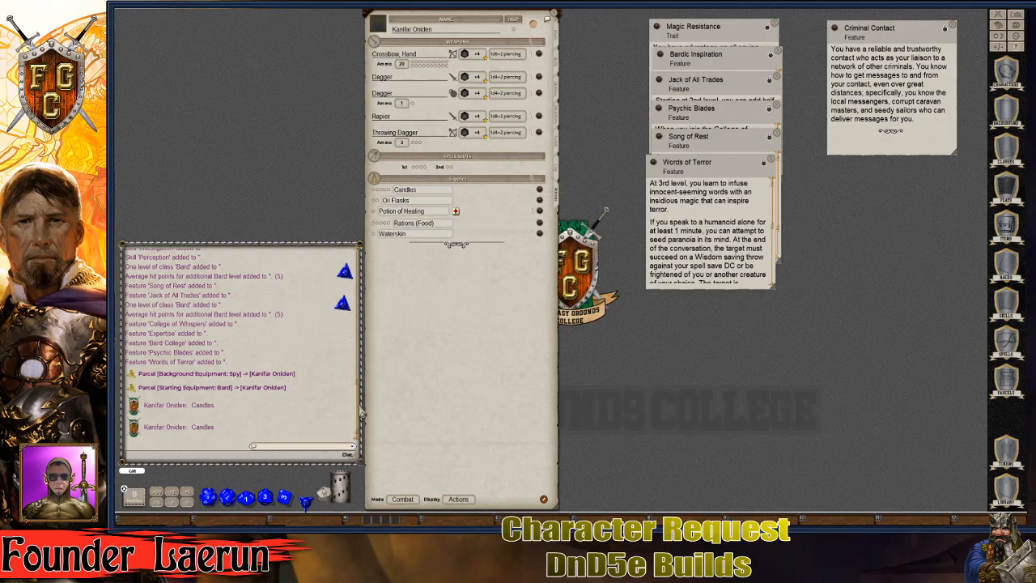
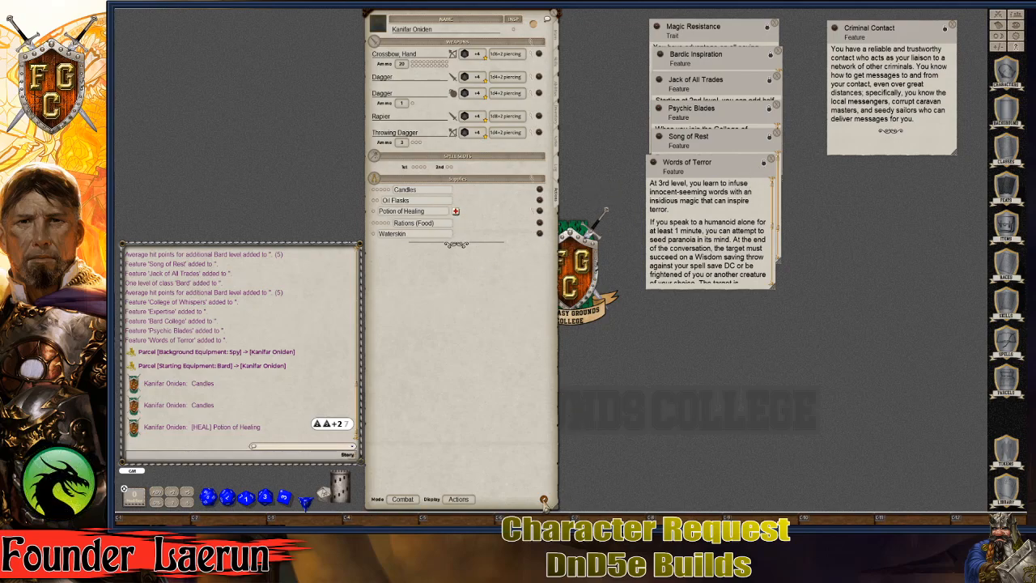
Step: Add a new power, assign it to a group named "Standard Actions" and clear its default name
left_click(544, 499)
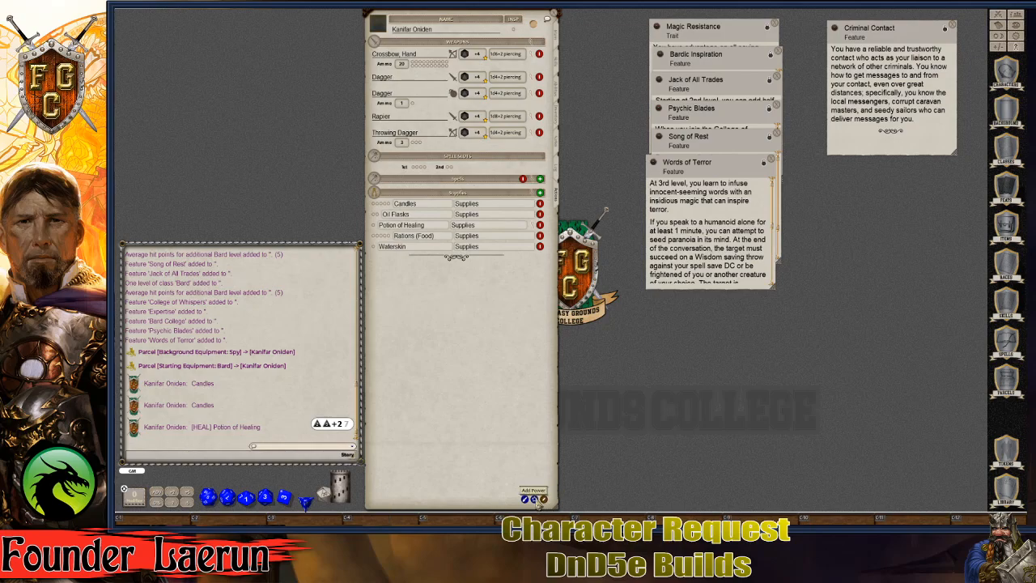
left_click(535, 499)
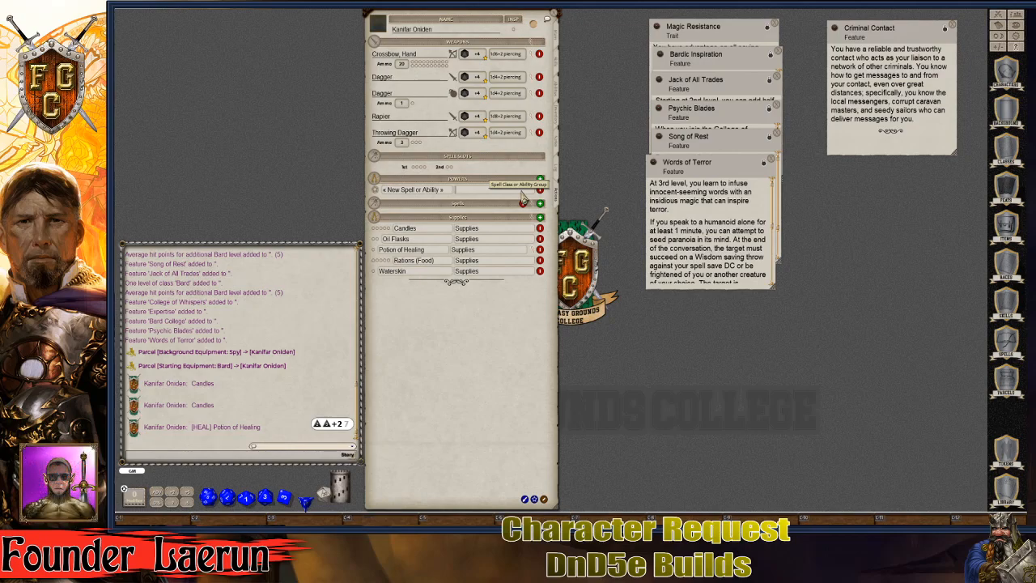
type("tandard Actions")
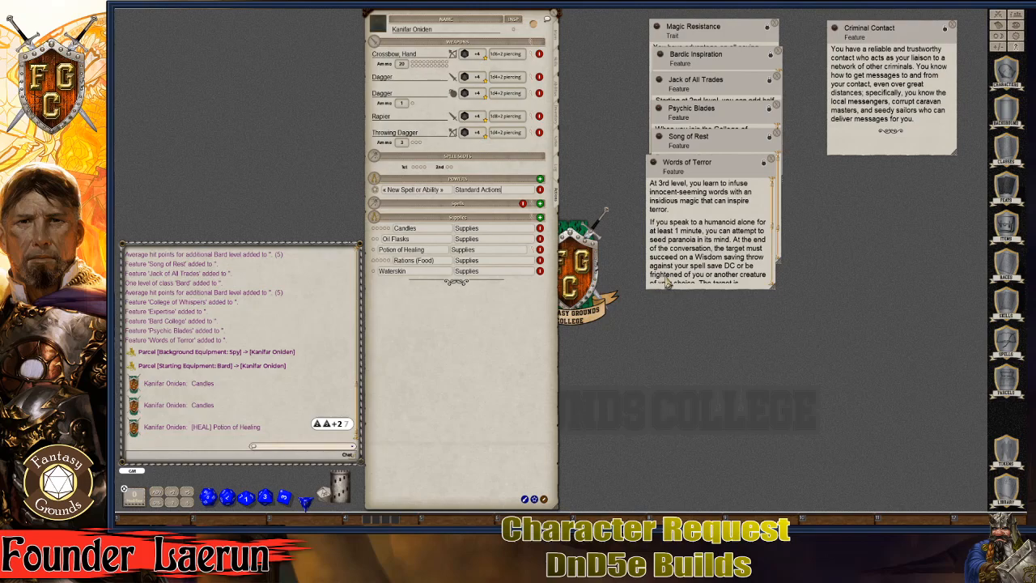
left_click(416, 201)
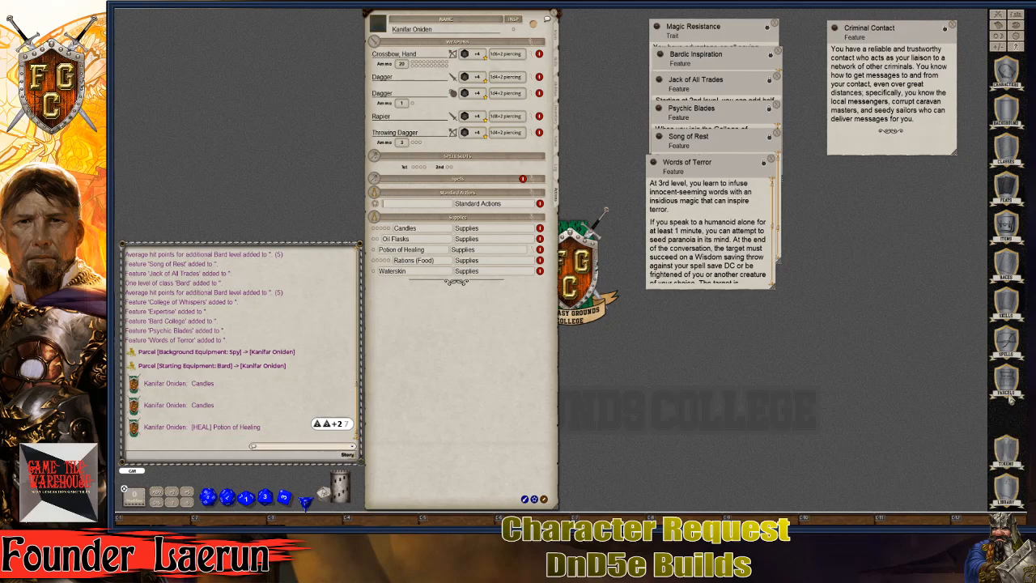
Step: Open the Spells list beside the character sheet and filter it to the "5E Effects Coding - Class Features" group
left_click(1008, 355)
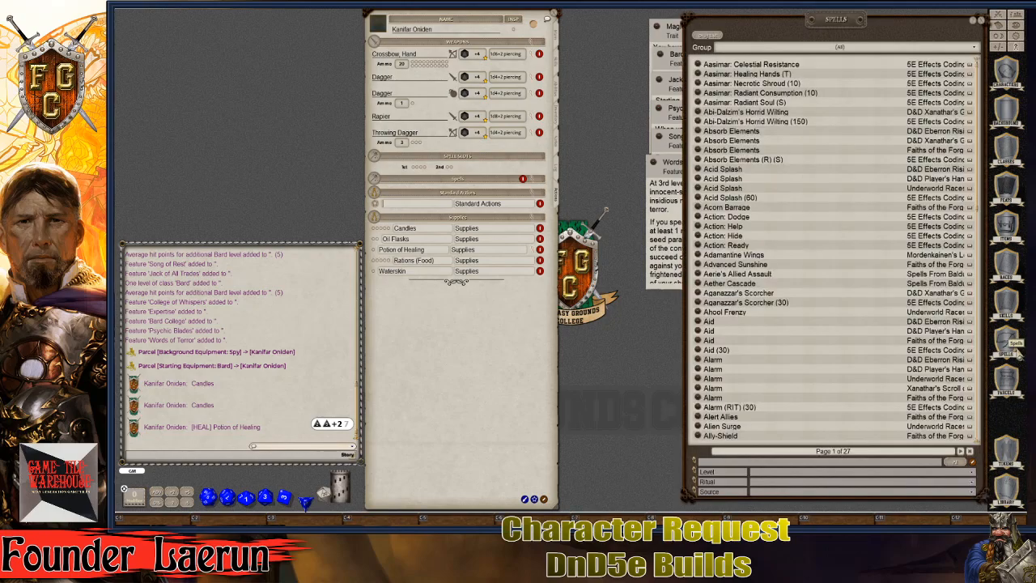
left_click_drag(773, 31, 671, 35)
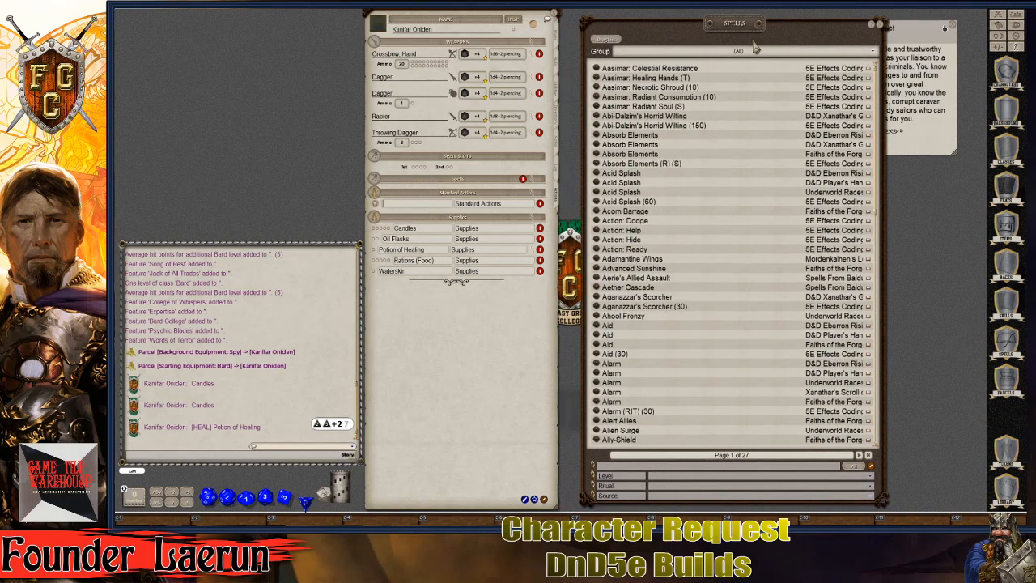
key("ctrl")
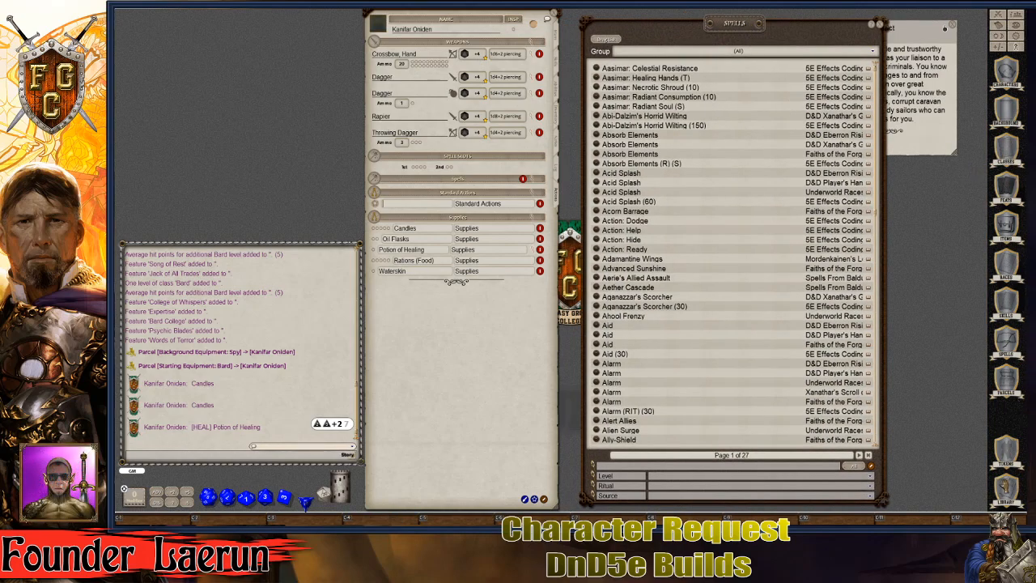
left_click(718, 52)
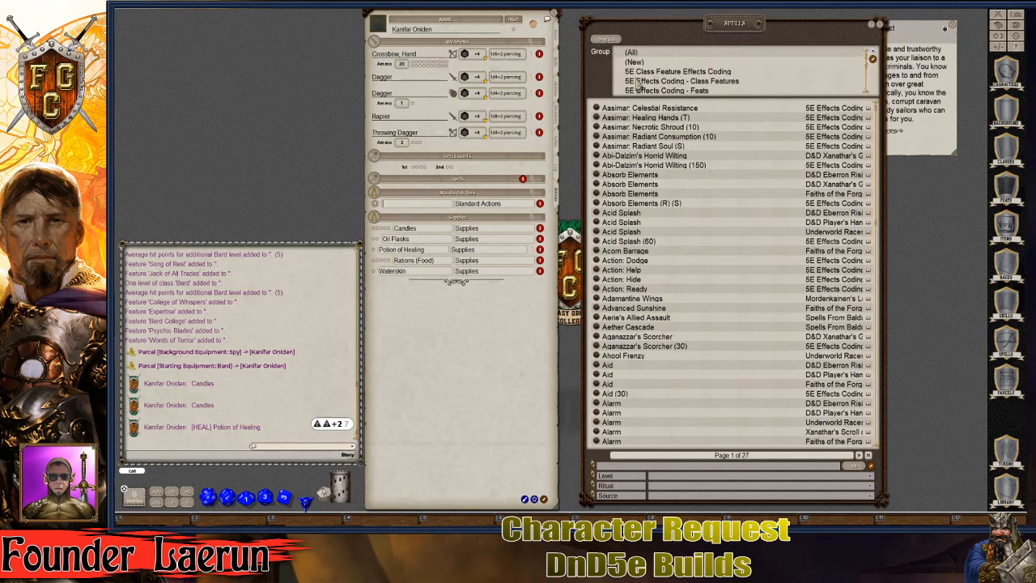
left_click(719, 82)
mouse_move(731, 26)
left_mouse_down()
mouse_move(804, 25)
mouse_move(747, 36)
left_mouse_up()
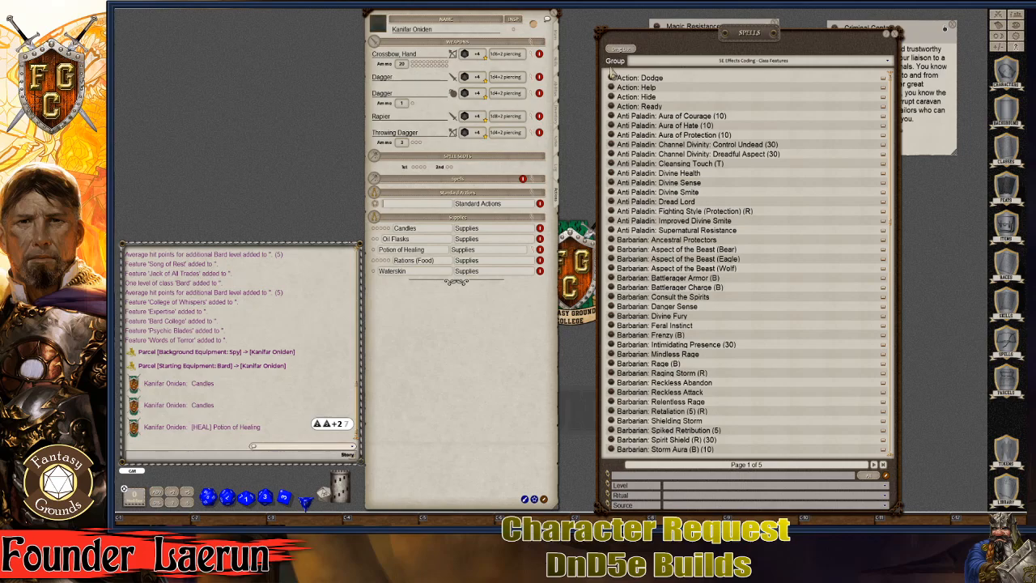
Step: Add Action: Dodge, Help, Hide and Ready to the Standard Actions group and delete the blank placeholder power
left_click_drag(496, 188, 407, 209)
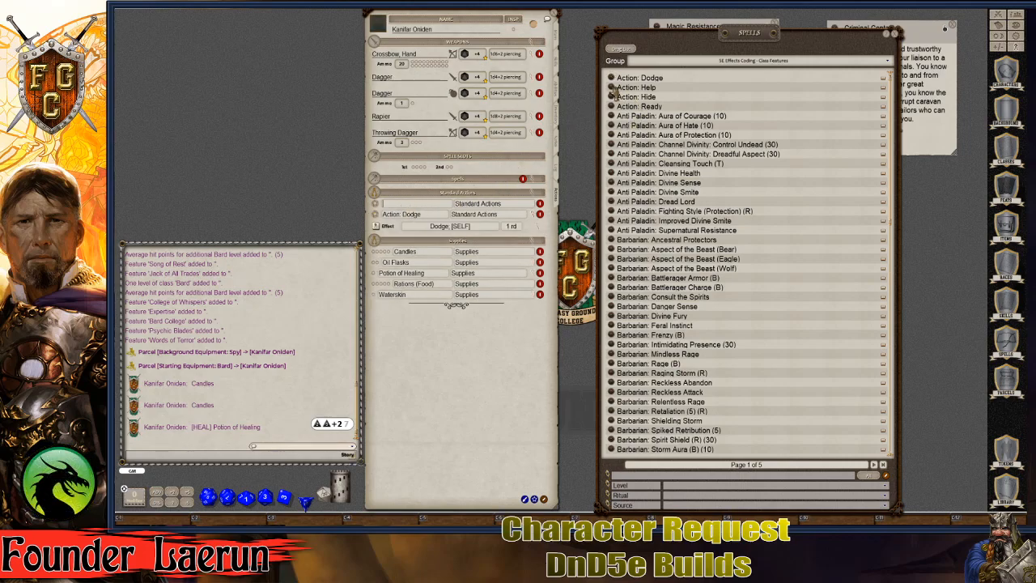
left_click_drag(429, 208, 419, 209)
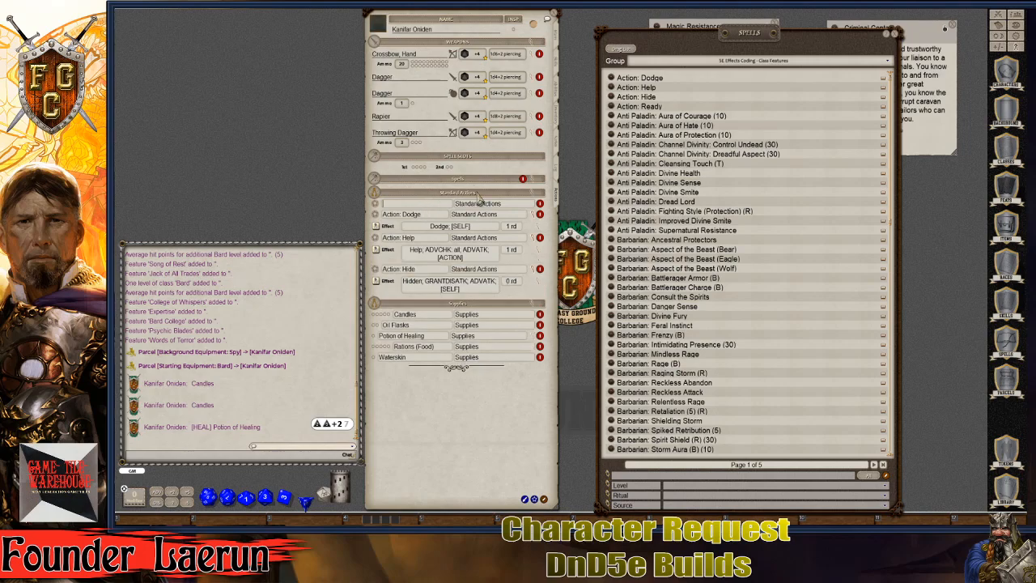
left_click_drag(612, 107, 428, 209)
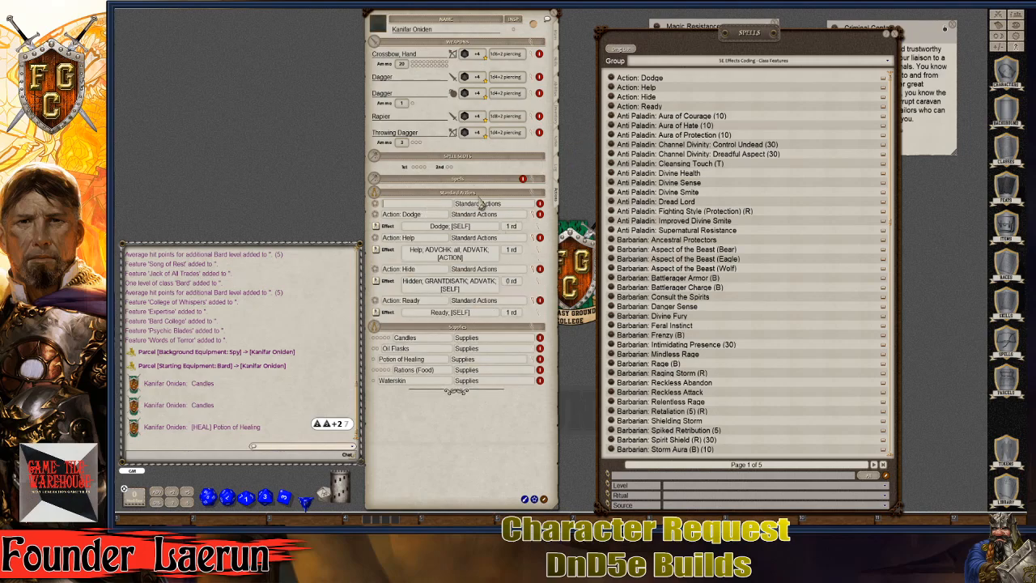
left_click(540, 204)
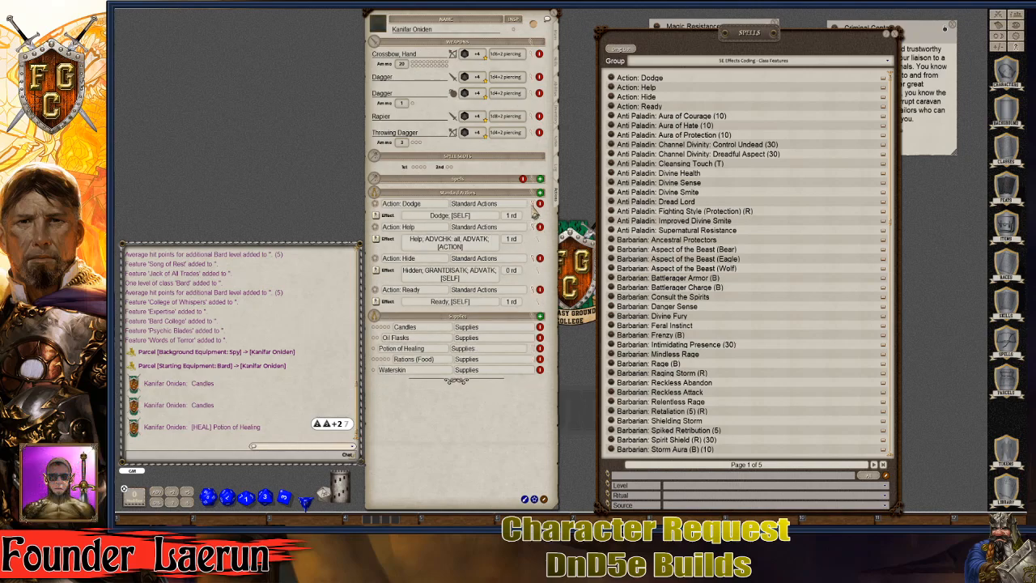
Step: Collapse the effect details of the four Standard Actions entries and finish editing the list
left_click(534, 213)
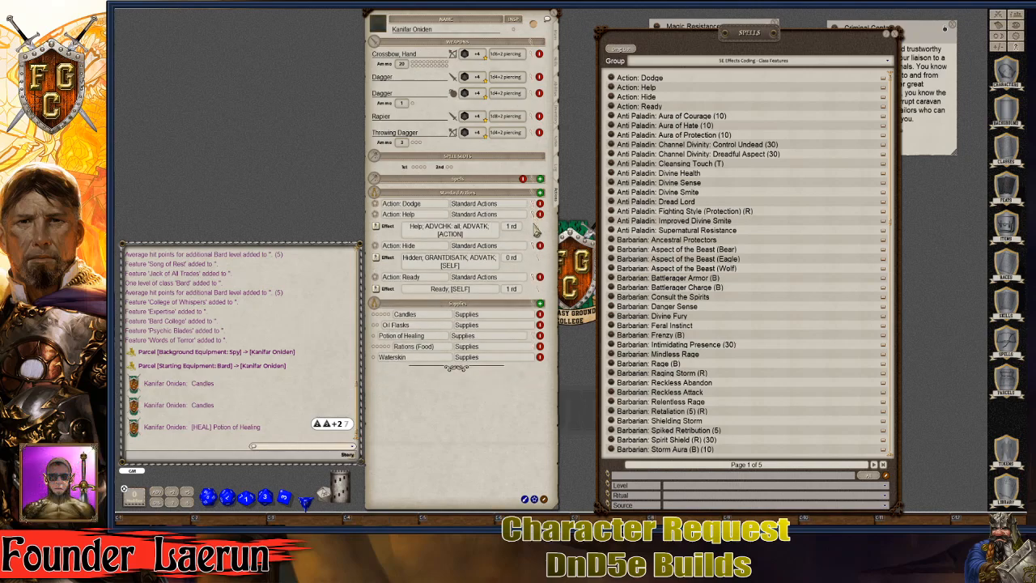
left_click(535, 225)
left_click(534, 231)
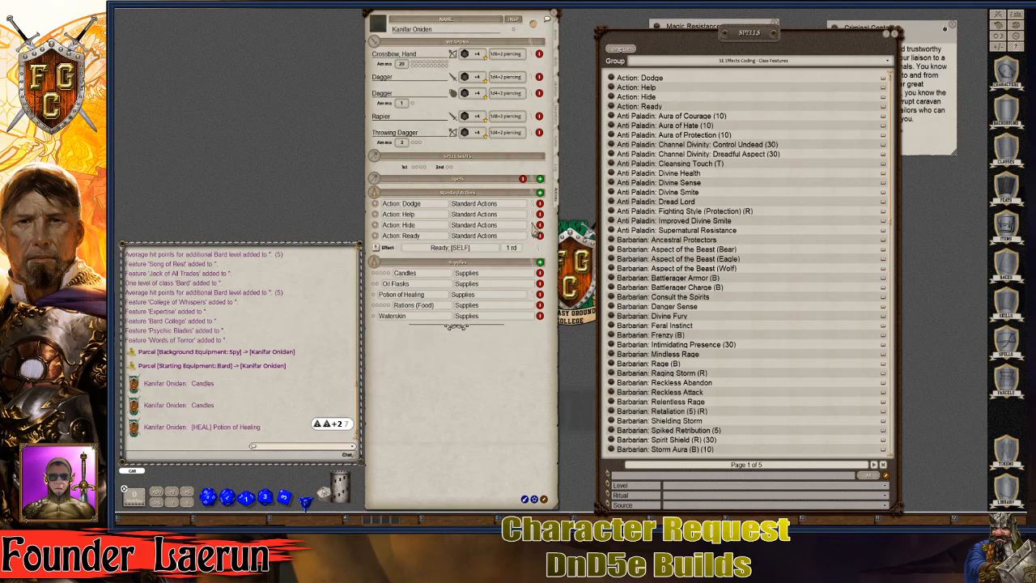
left_click(534, 242)
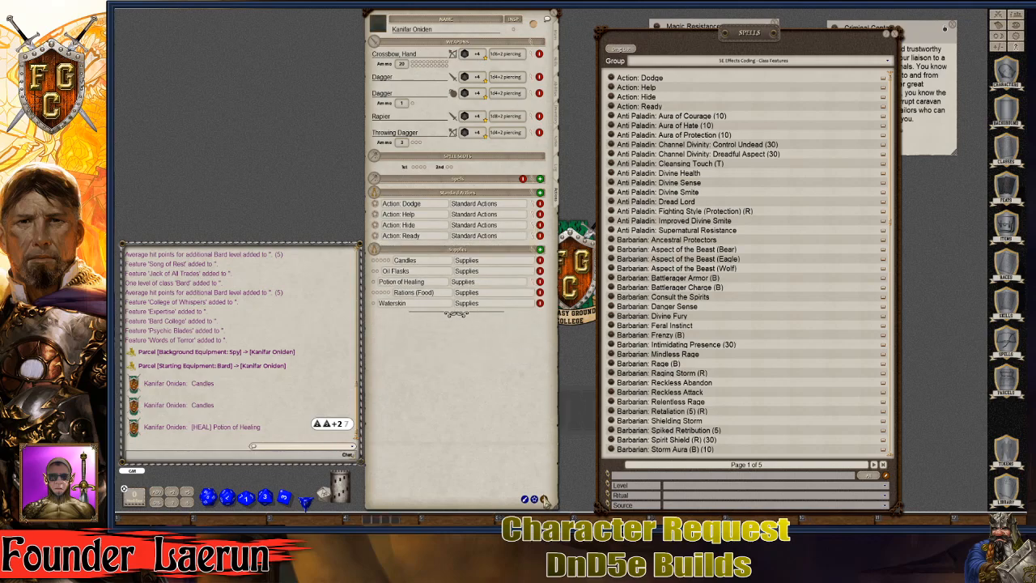
left_click(544, 499)
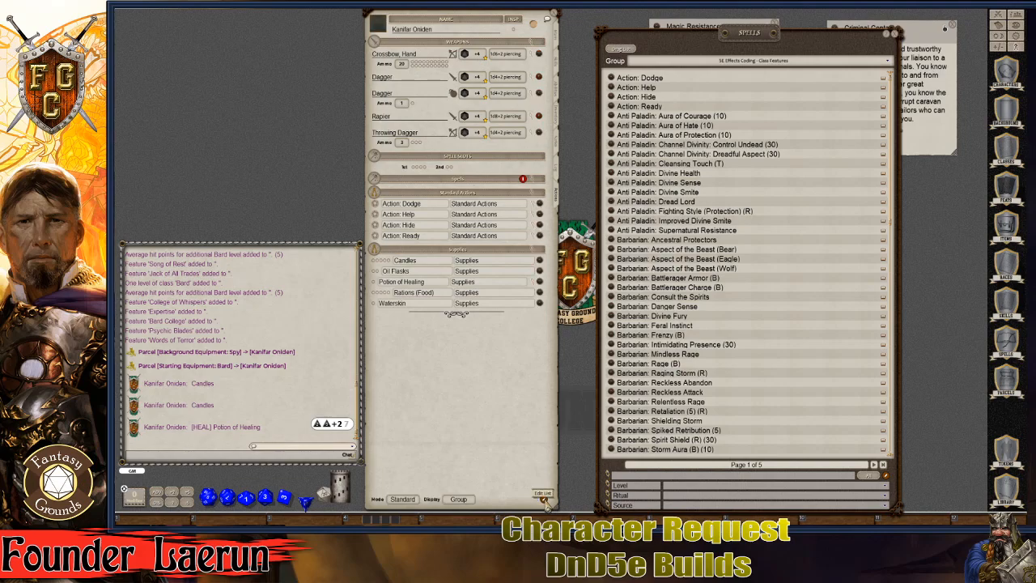
Step: Delete the empty Spells group and switch the actions page to Combat mode with the Actions display
left_click(523, 179)
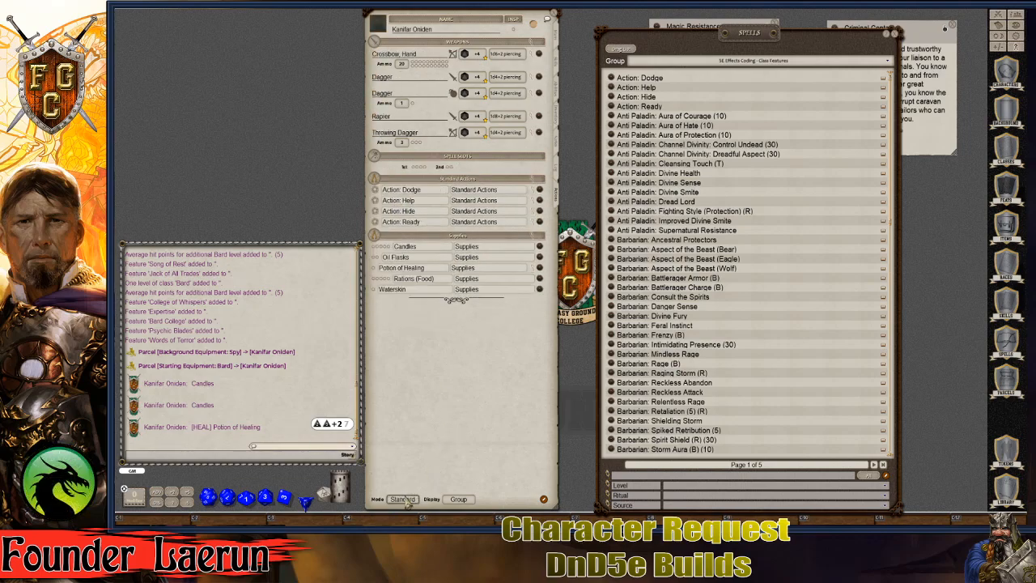
left_click(458, 498)
left_click(458, 499)
left_click(458, 499)
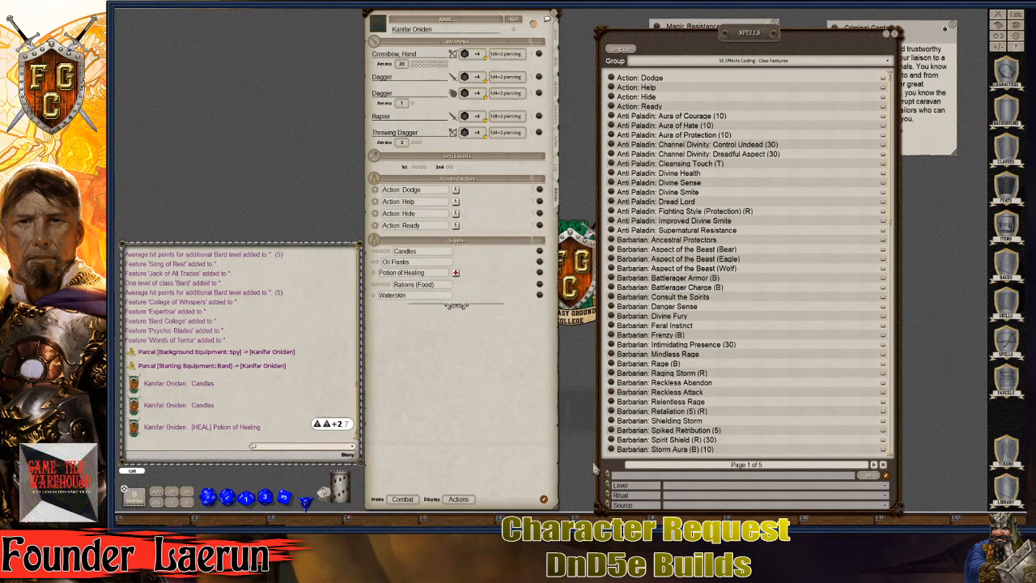
Step: Reopen list editing on the actions page and add a blank power assigned to a new "Class Features" group
left_click(543, 498)
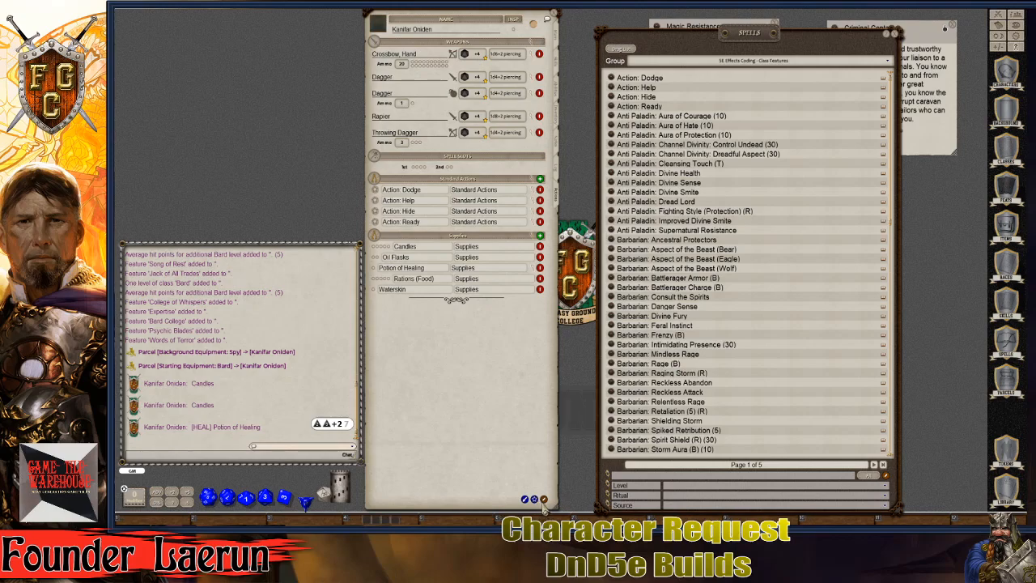
left_click(540, 178)
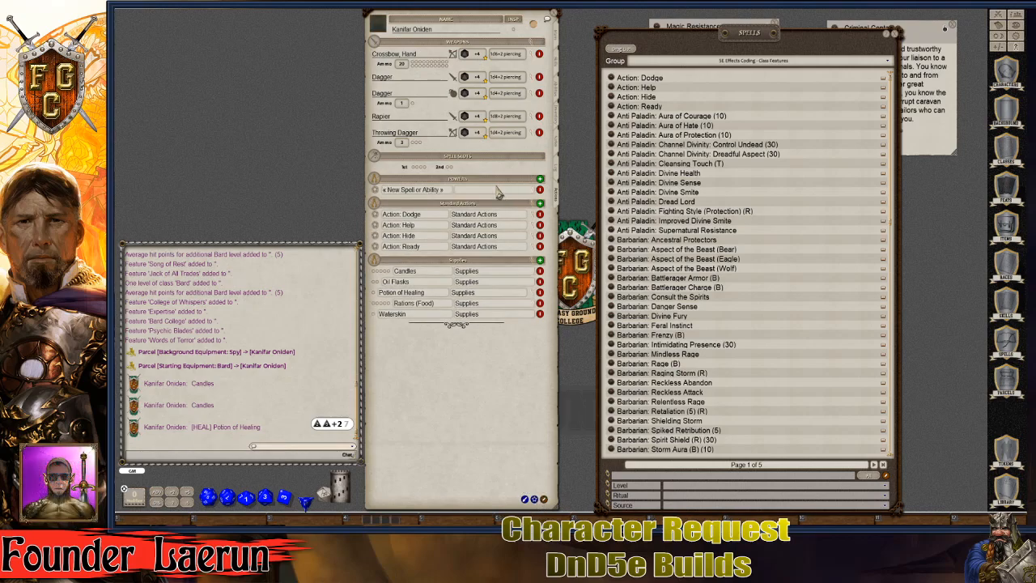
type("Class ")
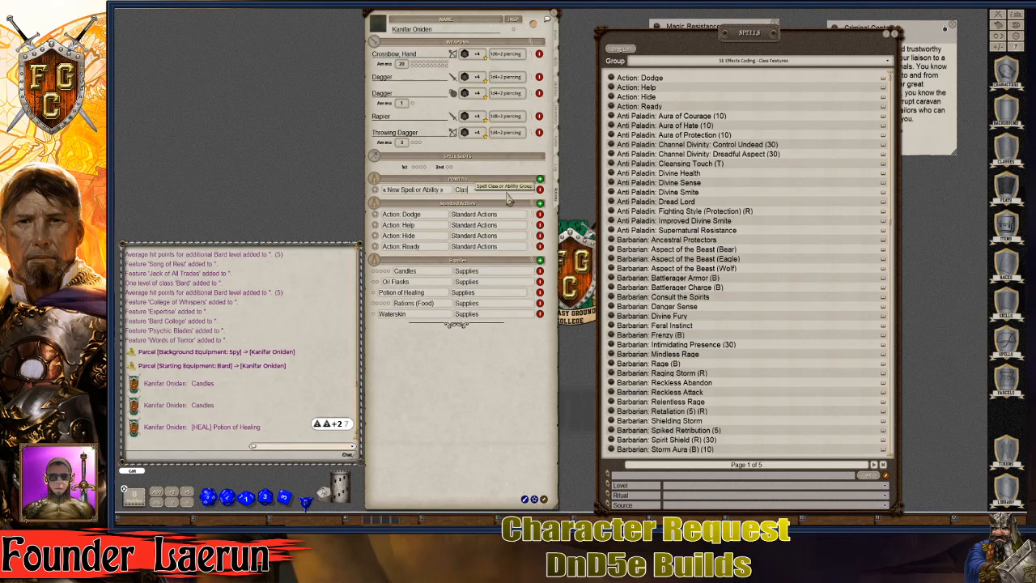
type("Features")
left_click(436, 191)
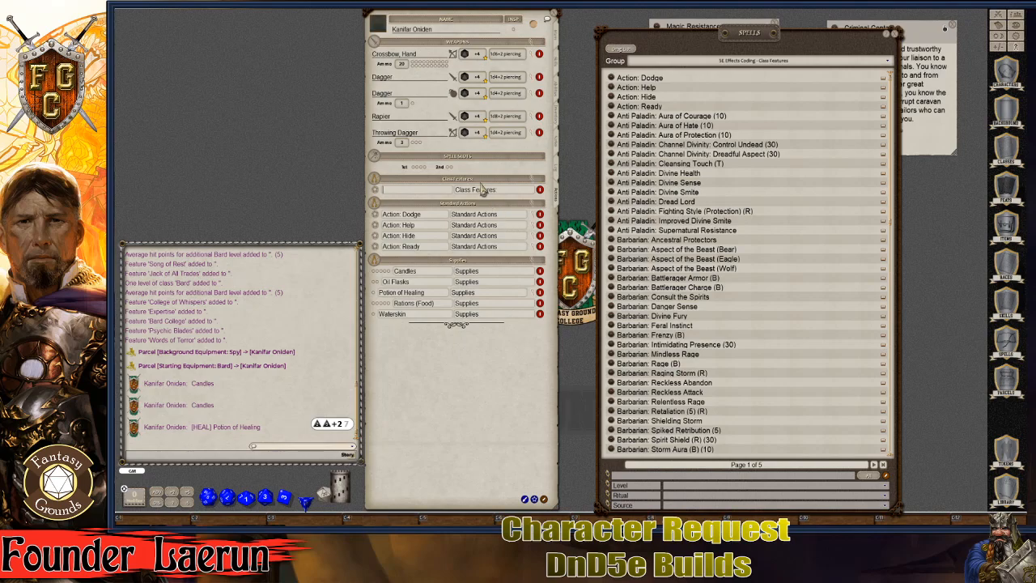
Step: Add Bard: Bardic Inspiration (B) (60) to the Class Features group and delete the blank placeholder power
scroll(741, 246, "down", 3)
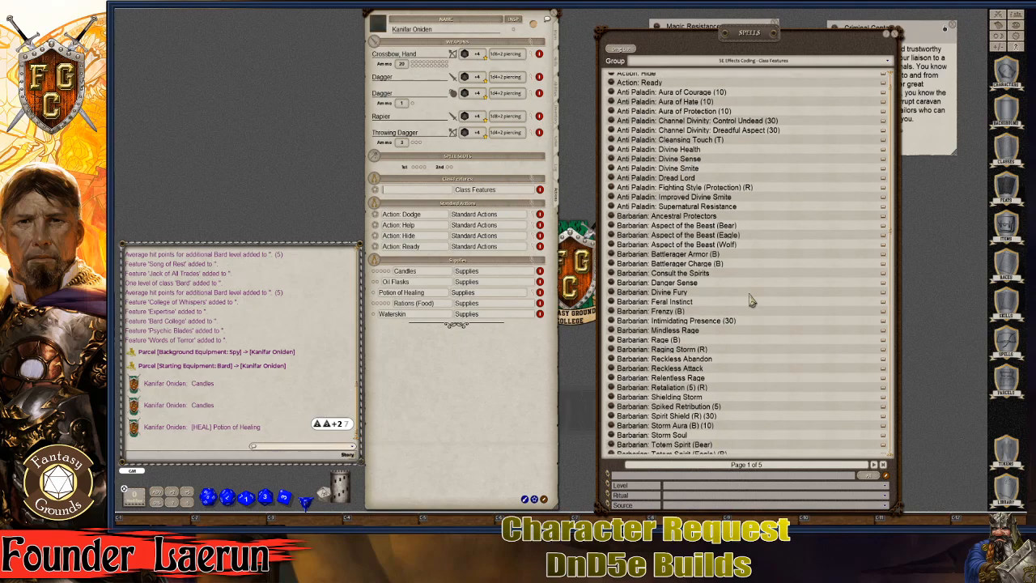
scroll(743, 413, "down", 3)
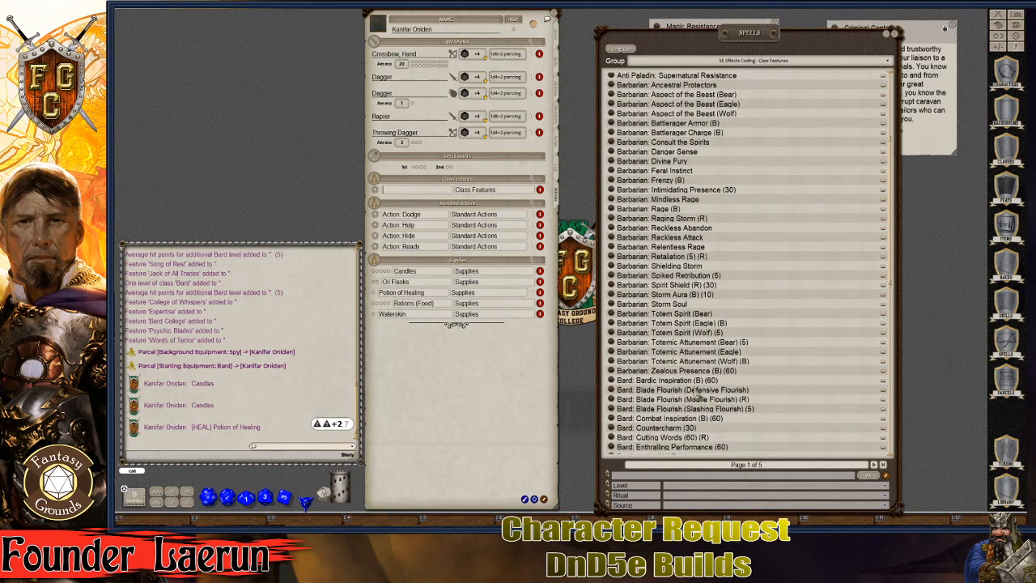
scroll(696, 392, "down", 2)
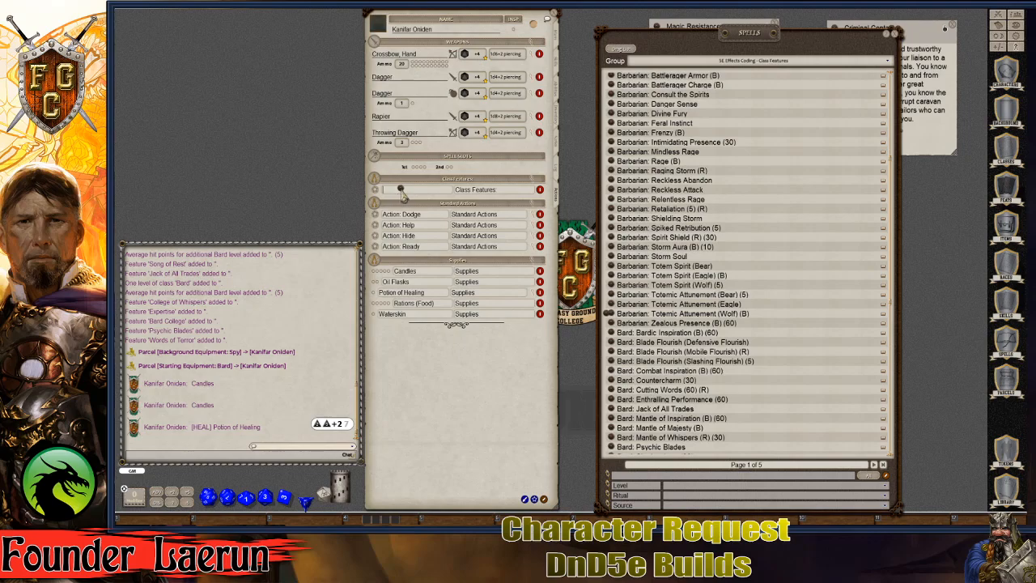
left_click_drag(399, 191, 401, 193)
left_click(540, 190)
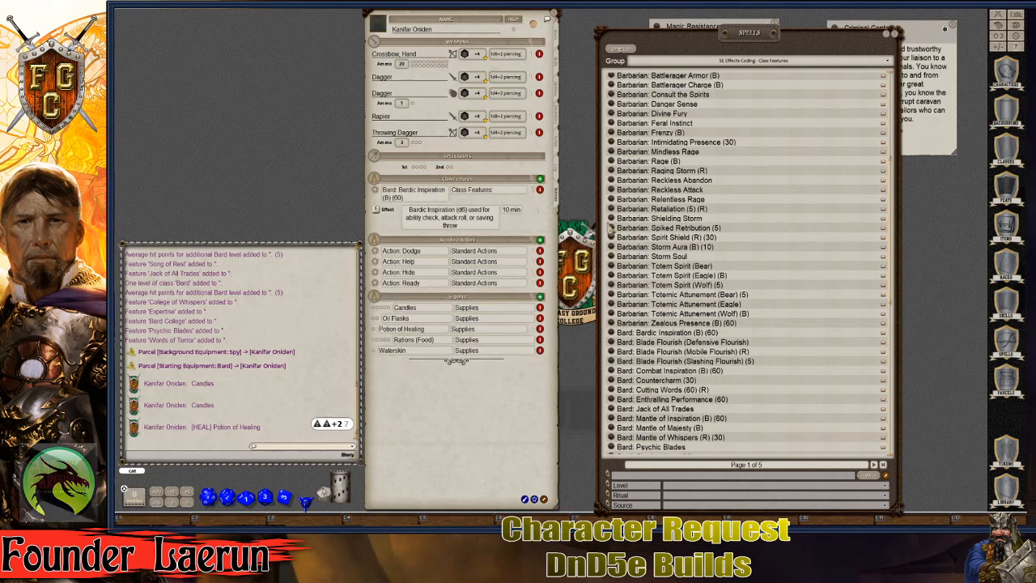
Step: Check Bardic Inspiration's description and the Charisma modifier, set its daily uses to 2 in Preparation mode, and close the description
left_click_drag(727, 42, 807, 224)
left_click_drag(738, 60, 240, 64)
scroll(229, 143, "down", 5)
scroll(229, 143, "down", 1)
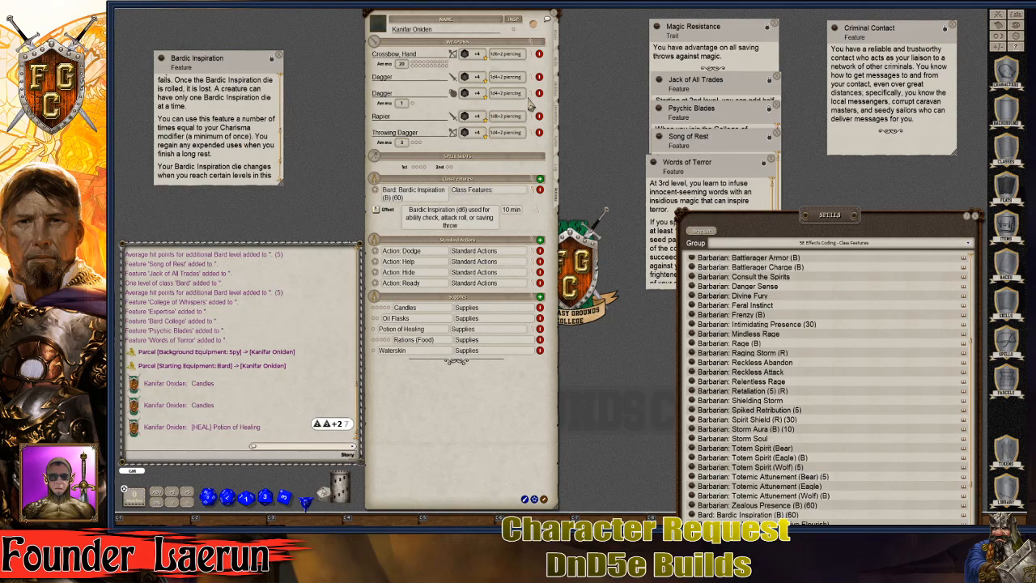
left_click(556, 51)
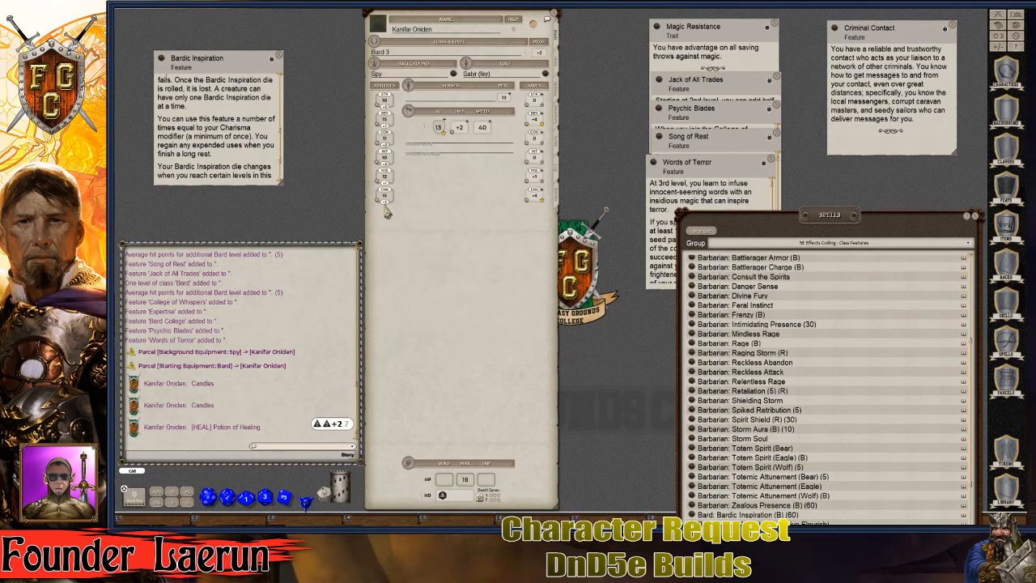
left_click(556, 198)
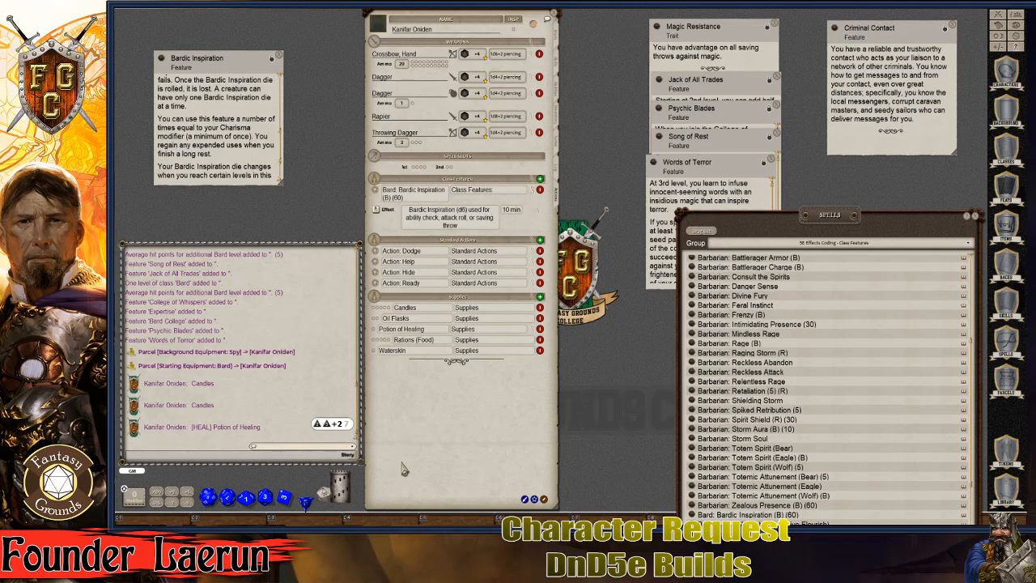
left_click(543, 499)
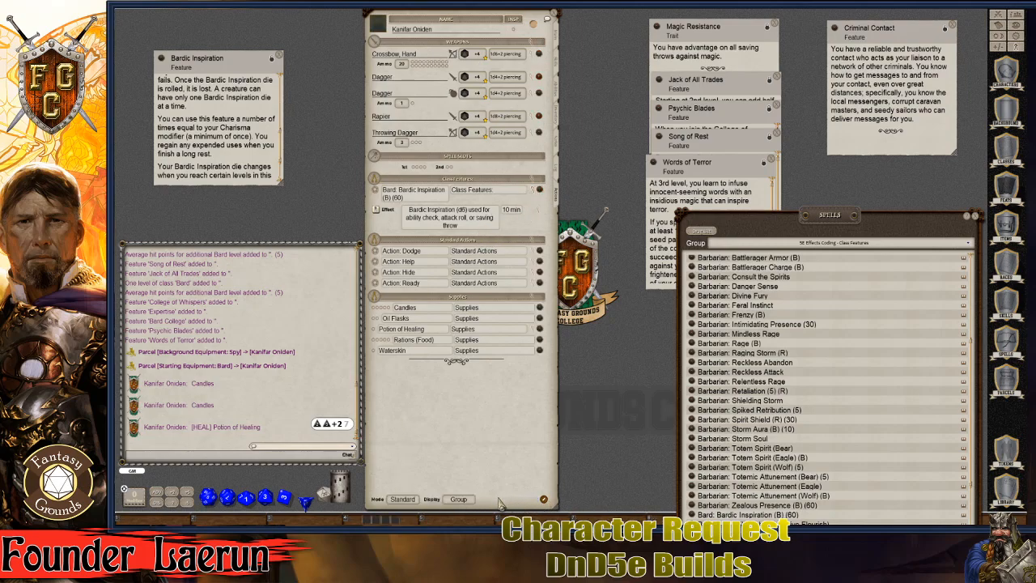
left_click(402, 499)
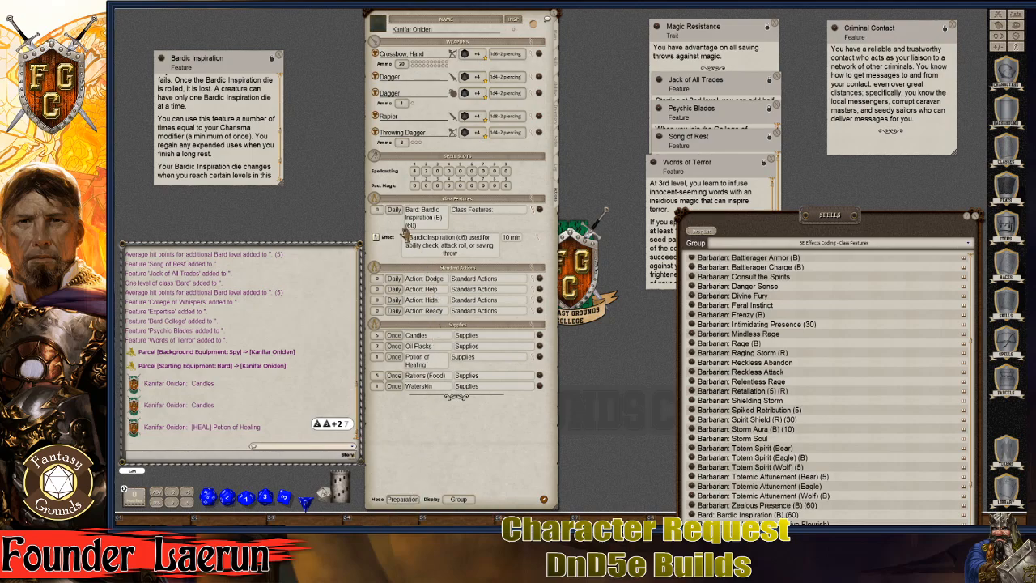
scroll(414, 214, "up", 2)
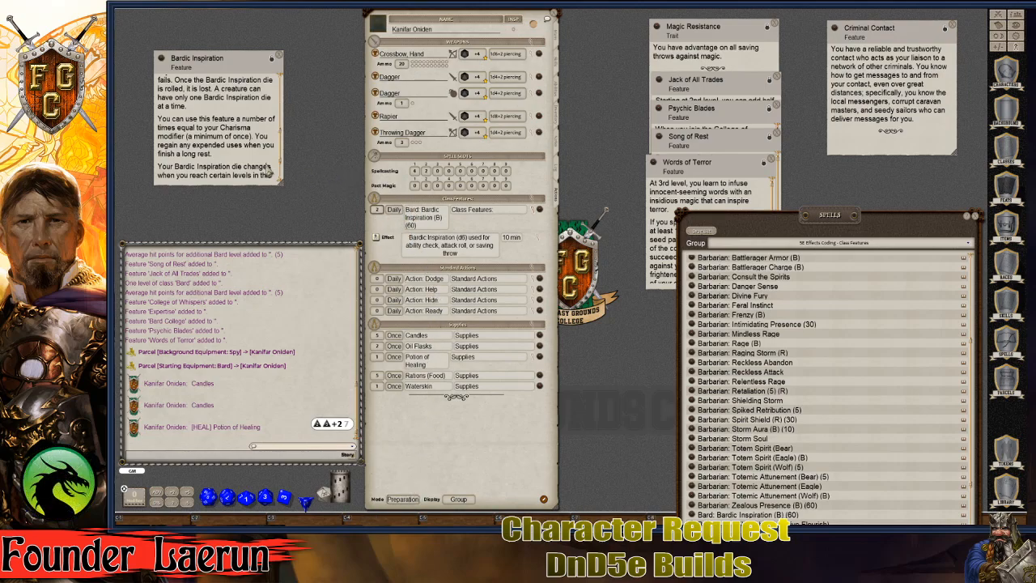
scroll(261, 151, "down", 2)
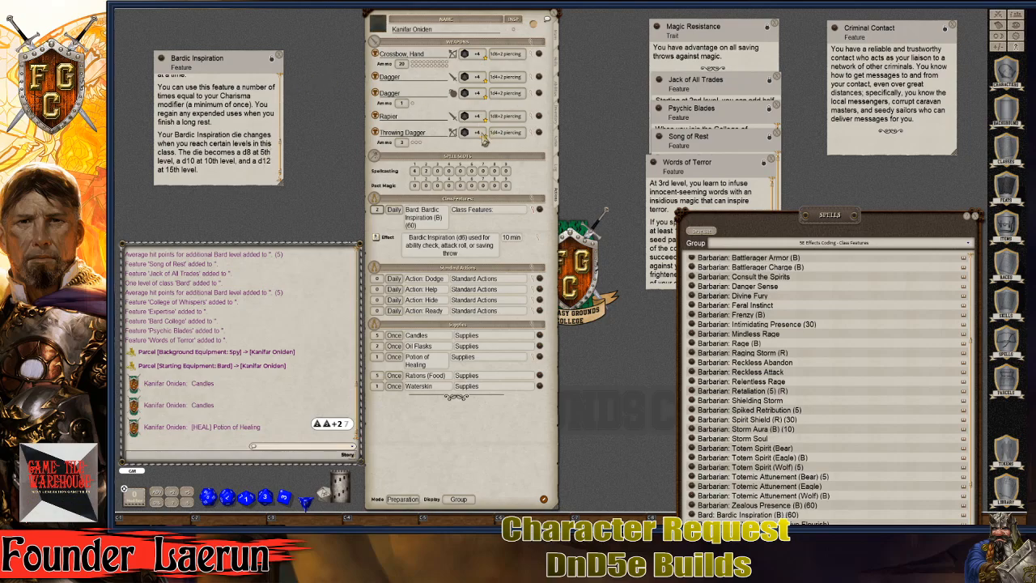
left_click(281, 56)
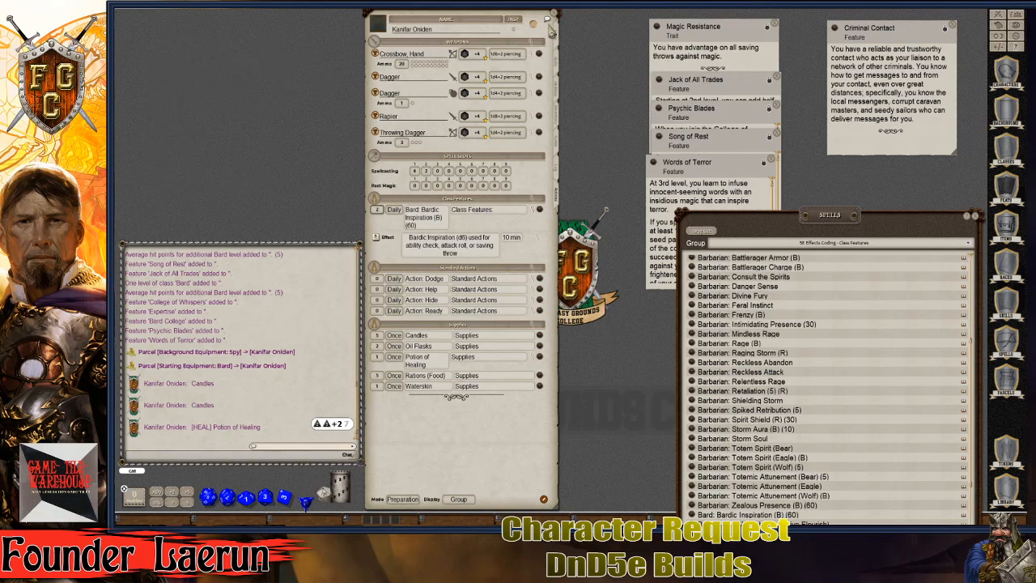
Step: Add Bard: Jack of All Trades to the Class Features group, collapse its effect details and close its feature description
left_click_drag(828, 220, 923, 39)
scroll(865, 240, "down", 3)
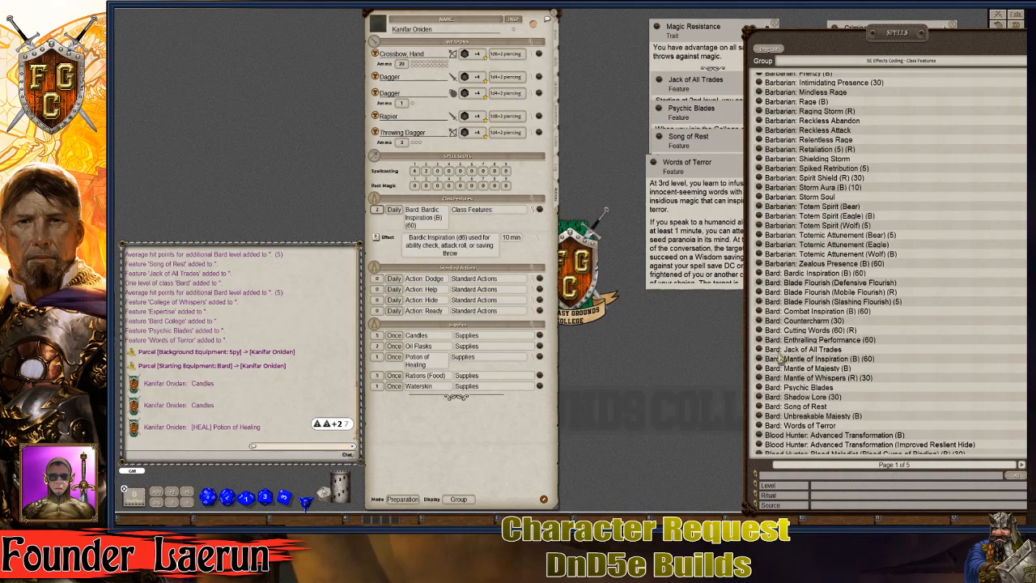
left_click_drag(759, 351, 499, 215)
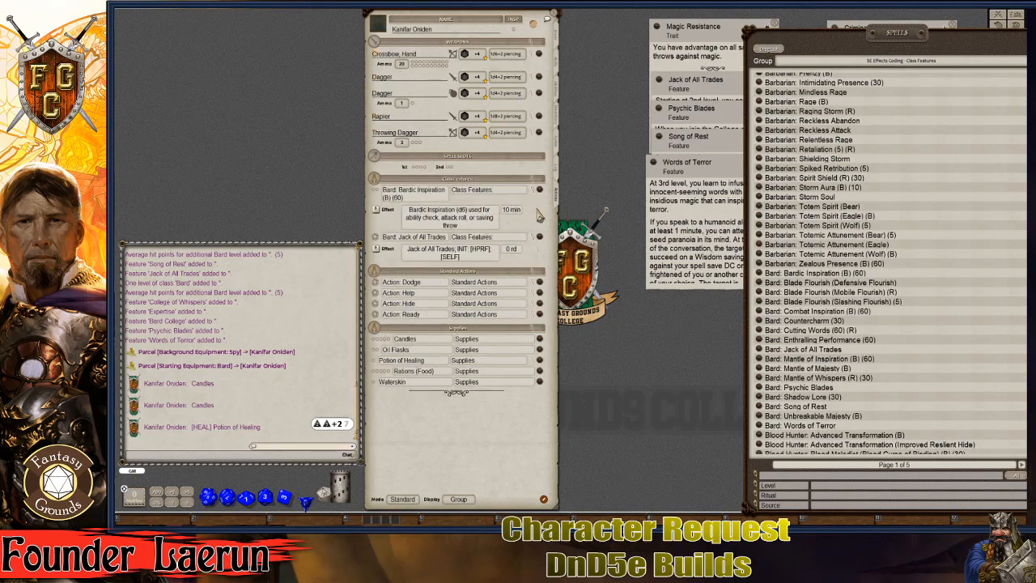
left_click(537, 213)
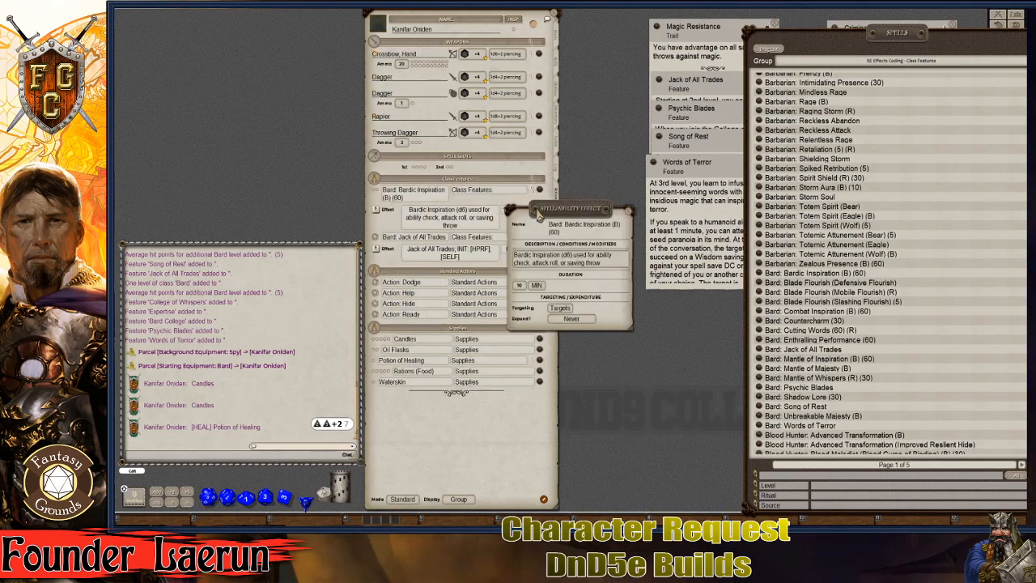
left_click(629, 212)
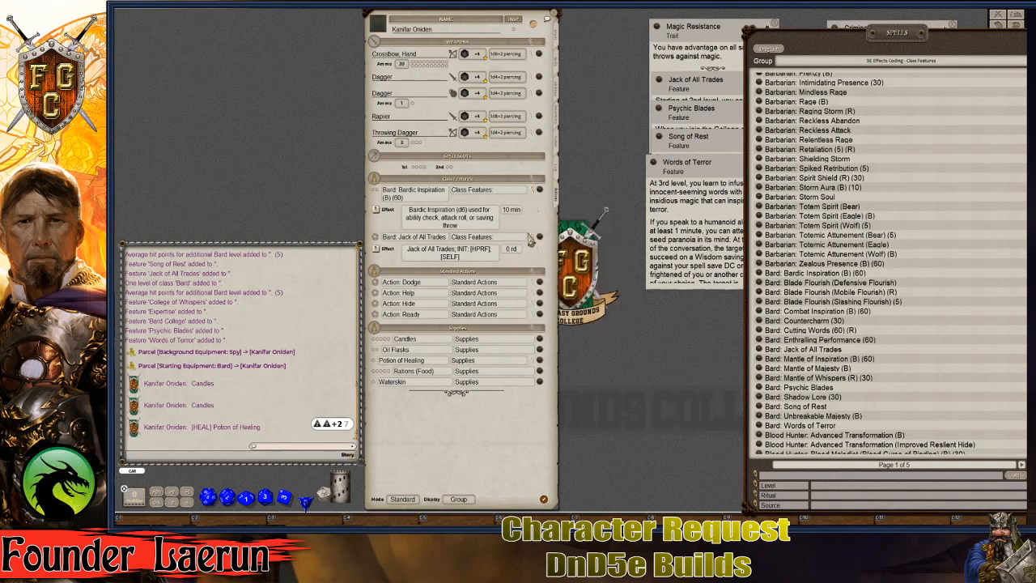
left_click(530, 237)
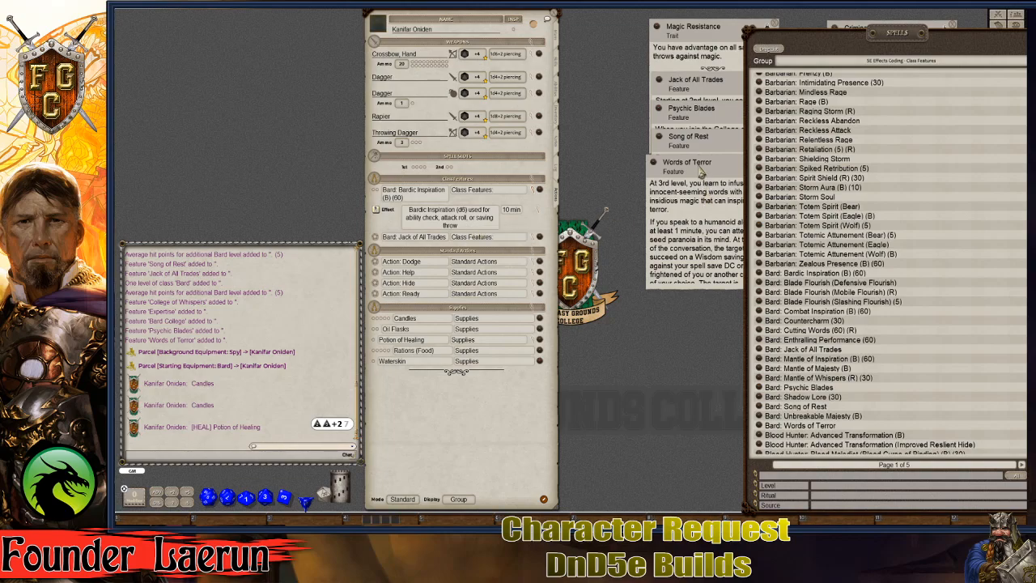
left_click_drag(846, 43, 915, 149)
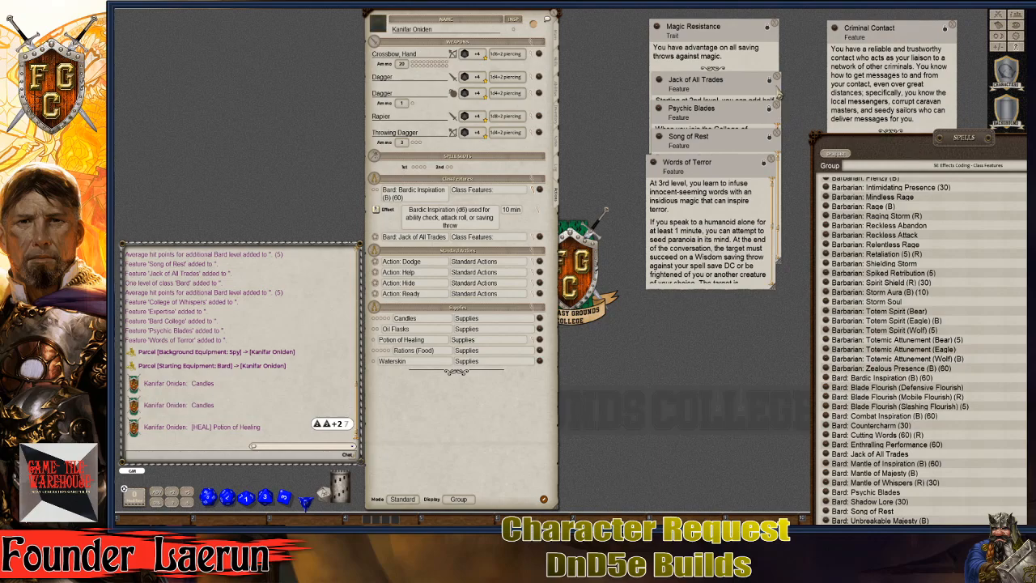
left_click(775, 77)
Step: Add Bard: Words of Terror to the Class Features group and close its feature description
left_click_drag(909, 154, 738, 57)
scroll(741, 374, "down", 4)
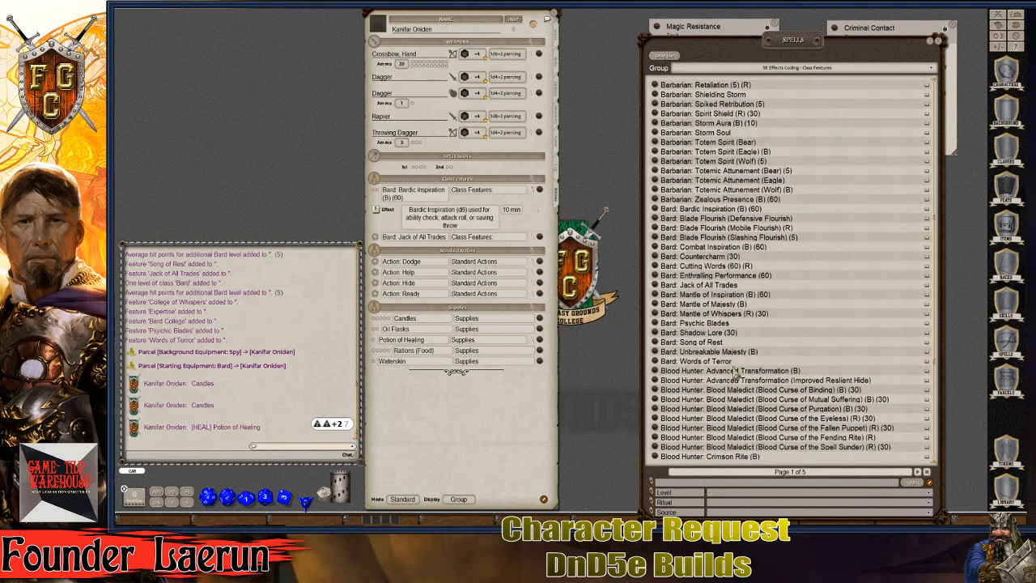
left_click_drag(438, 211, 433, 205)
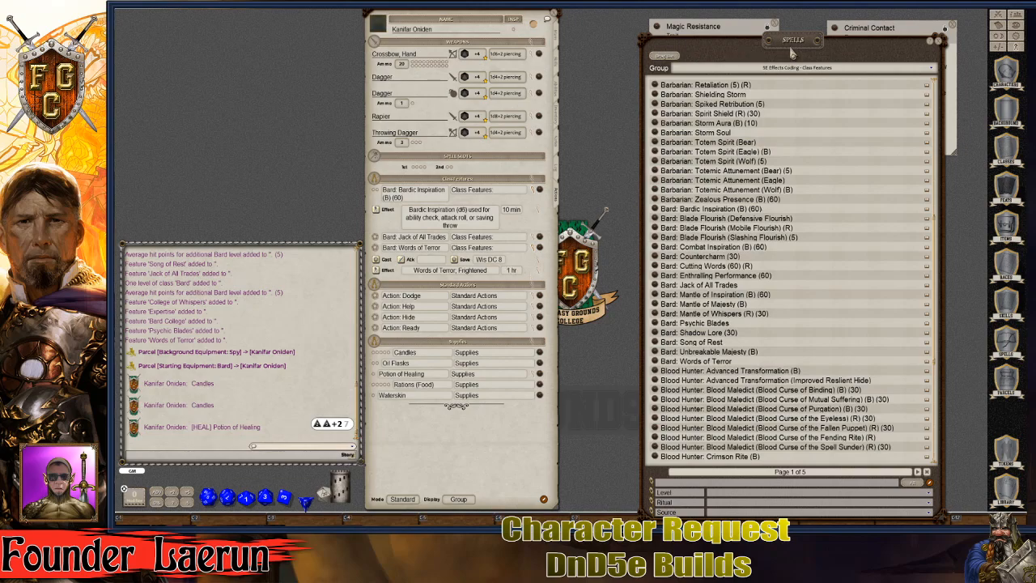
left_click_drag(792, 49, 938, 261)
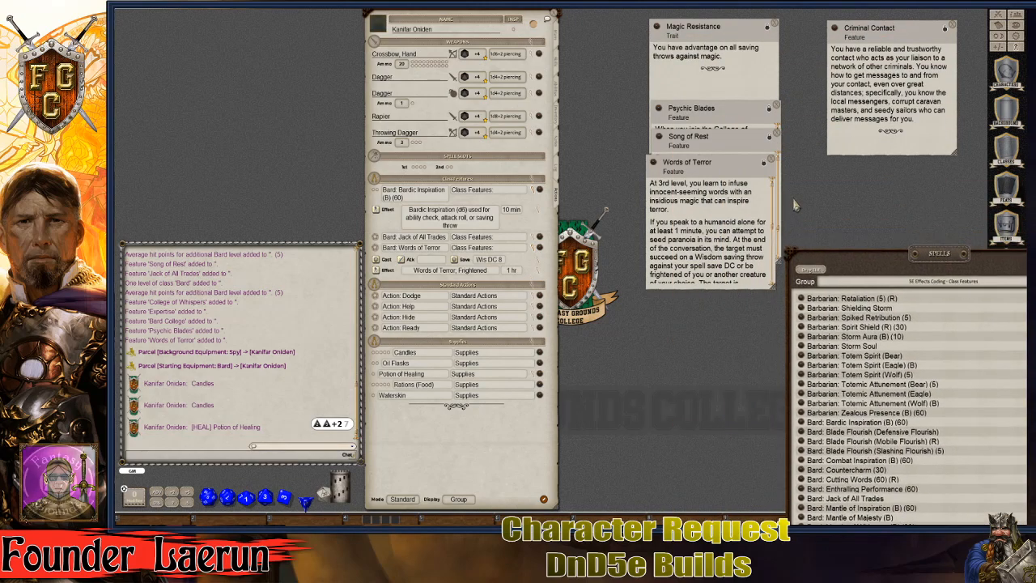
left_click(771, 161)
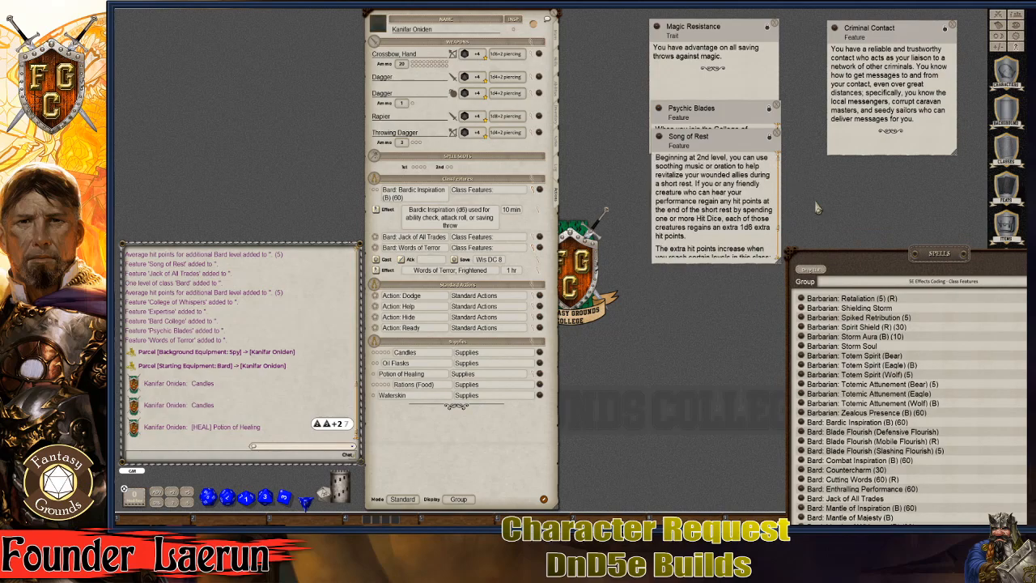
Step: Add Bard: Song of Rest to Class Features and collapse the details of Words of Terror, Song of Rest and Bardic Inspiration
left_click_drag(913, 271, 816, 71)
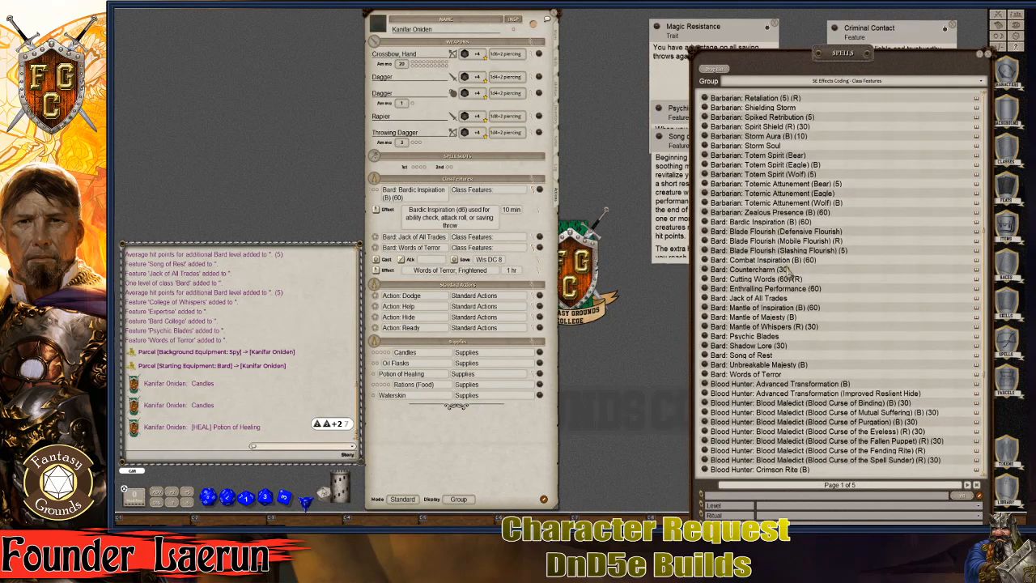
scroll(784, 367, "down", 1)
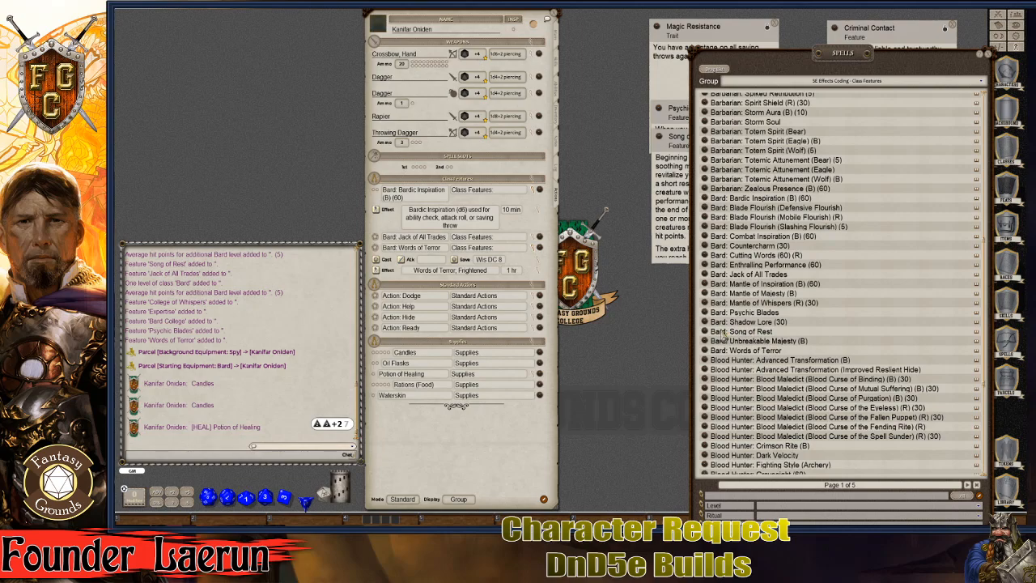
left_click_drag(706, 332, 437, 206)
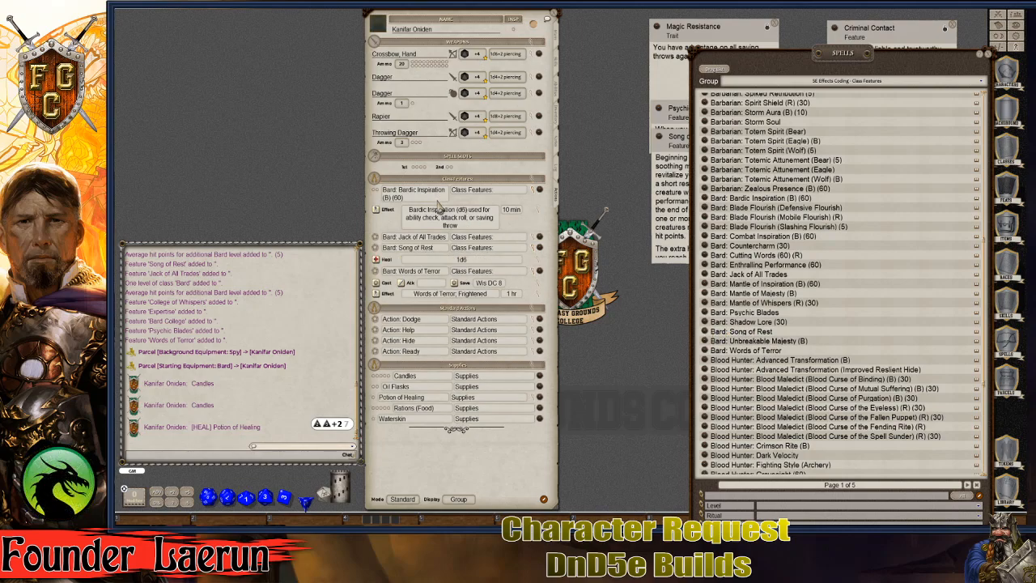
left_click(532, 274)
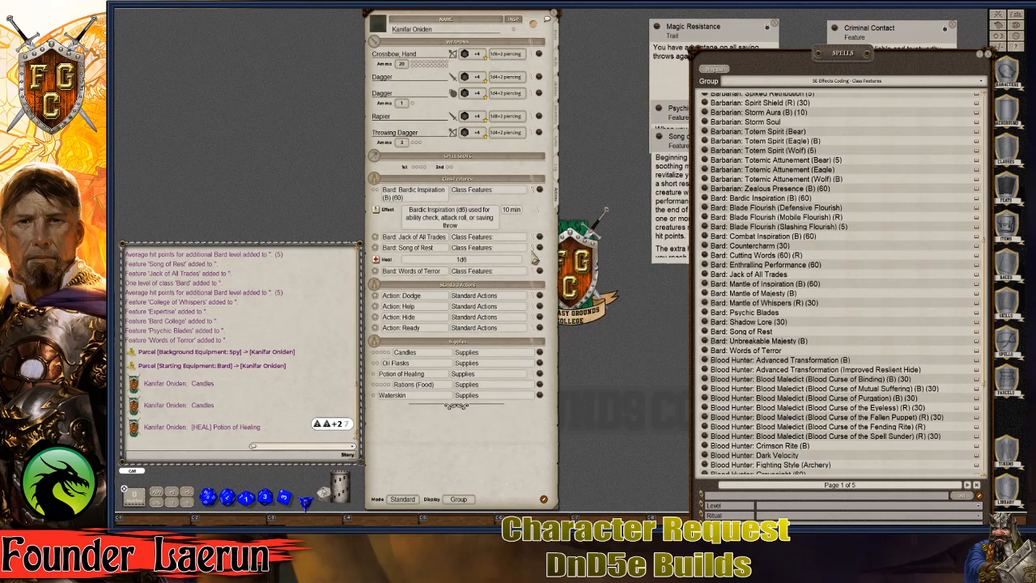
left_click(533, 252)
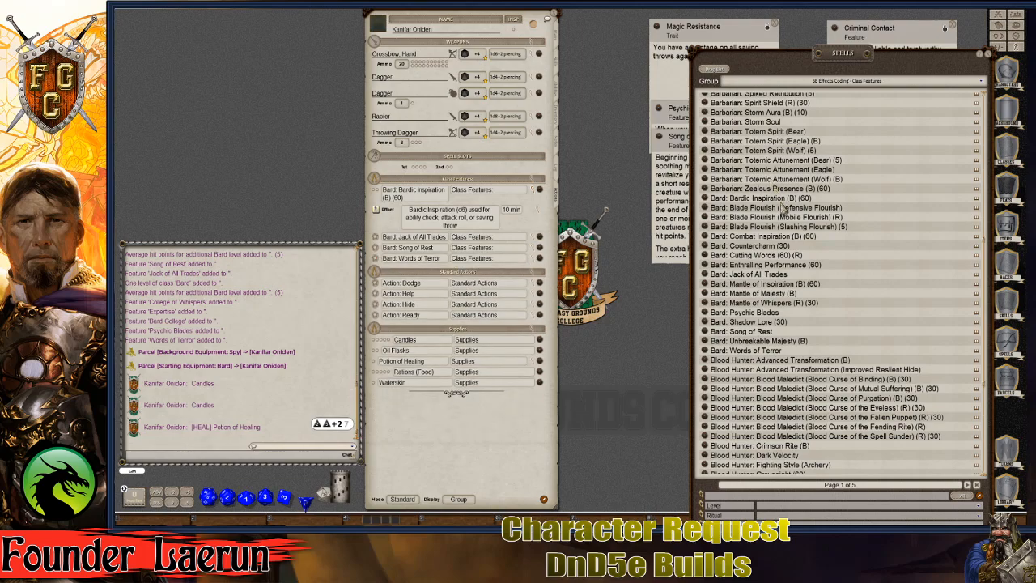
left_click(532, 191)
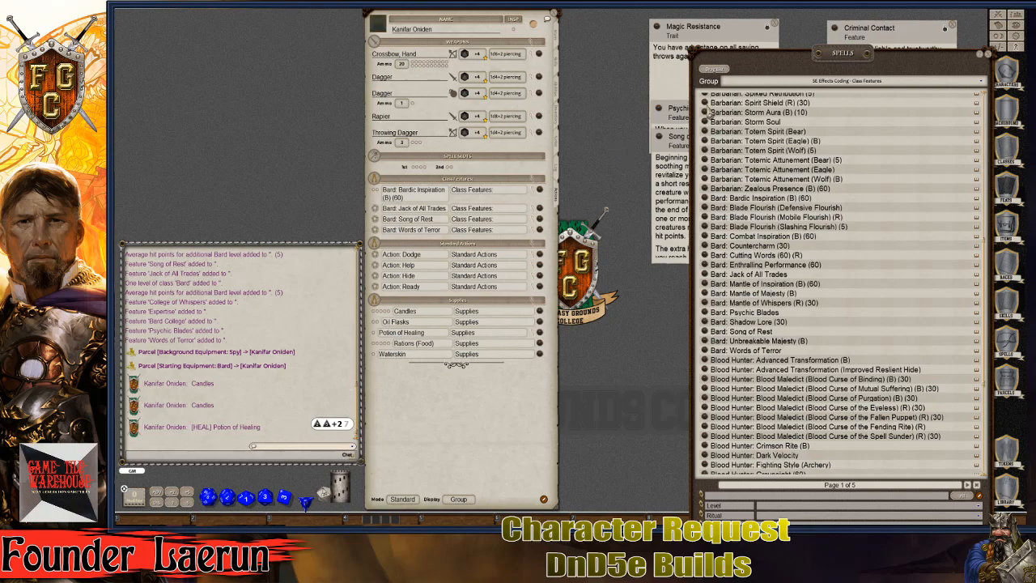
Step: Close the Song of Rest description, add Bard: Psychic Blades to Class Features with its details collapsed, and move its description clear for reading
left_click_drag(787, 78, 812, 148)
left_click(777, 135)
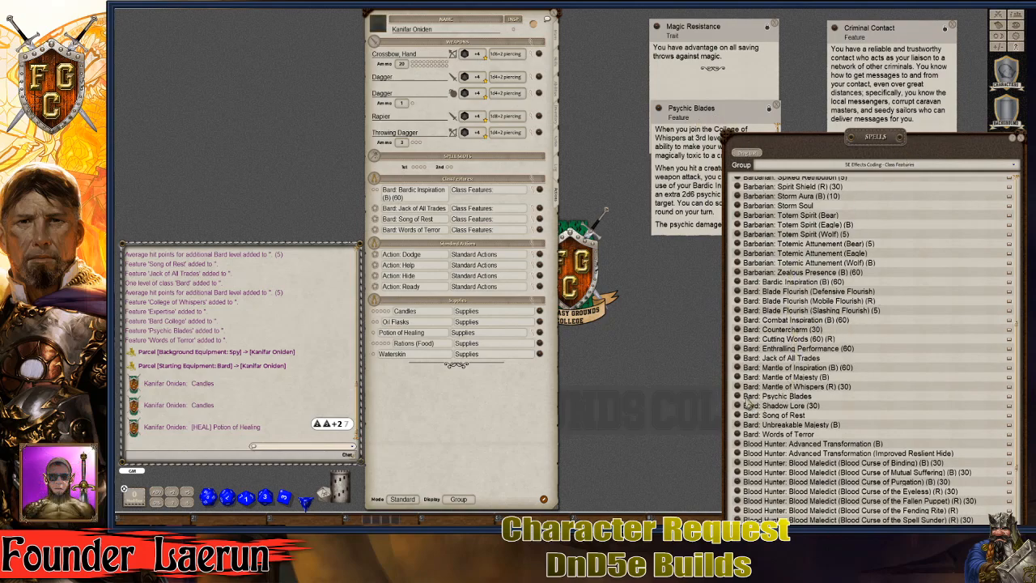
left_click_drag(738, 396, 429, 204)
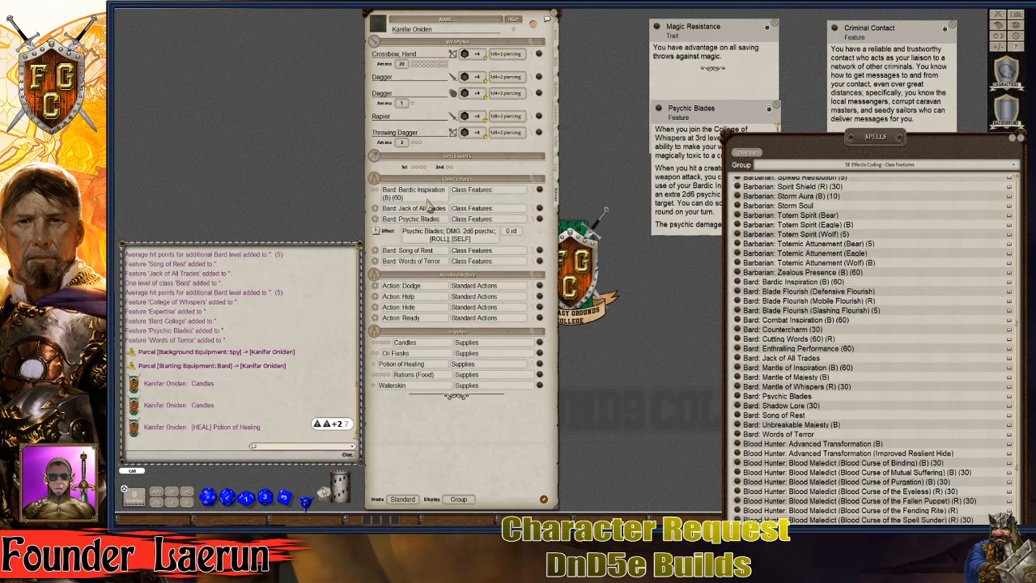
left_click(537, 221)
left_click_drag(688, 114, 604, 103)
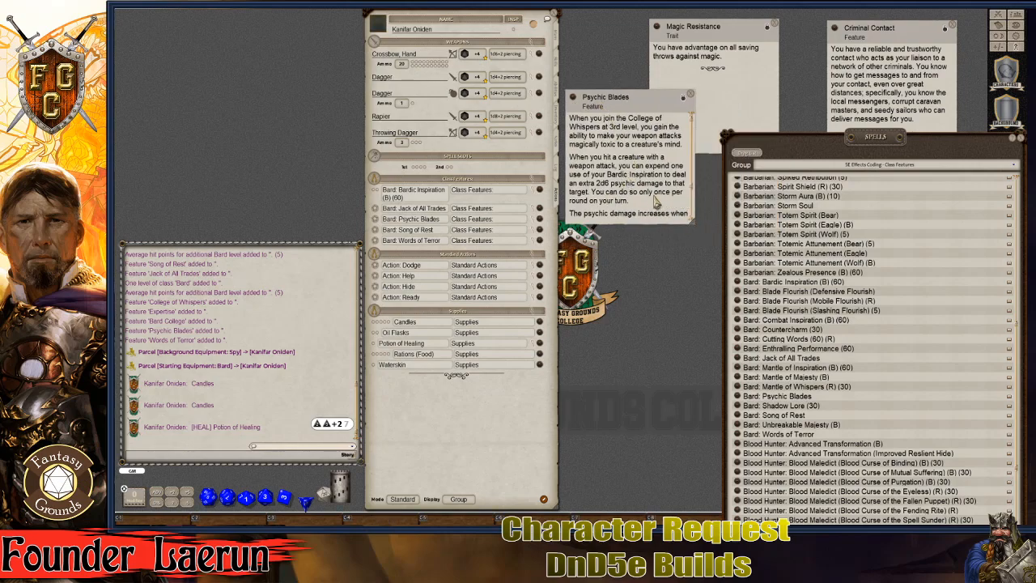
Step: Finish reading and close the Psychic Blades feature description, and switch the actions page to Combat mode with the Actions display
scroll(654, 198, "down", 2)
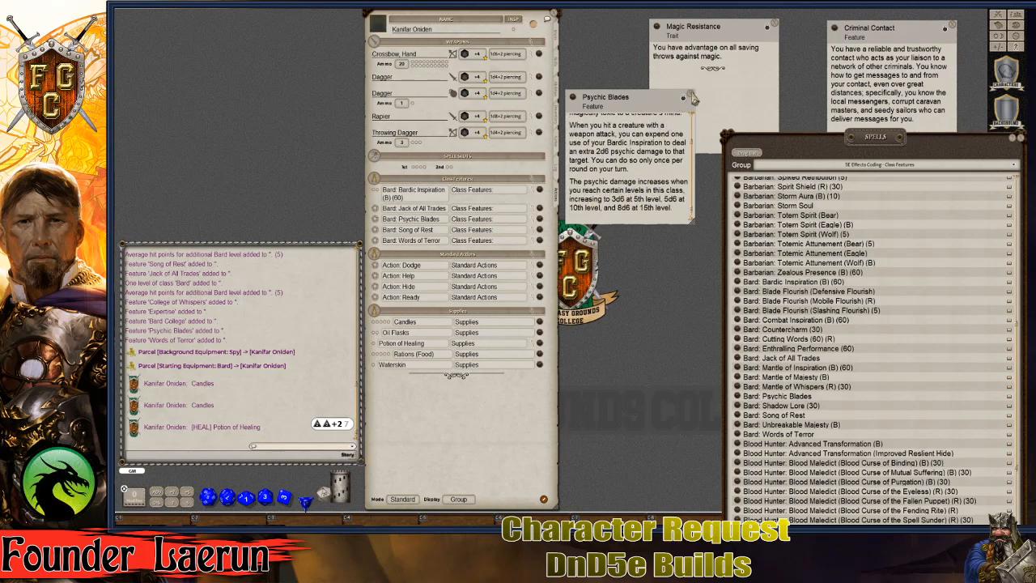
left_click(691, 95)
left_click_drag(847, 150, 742, 113)
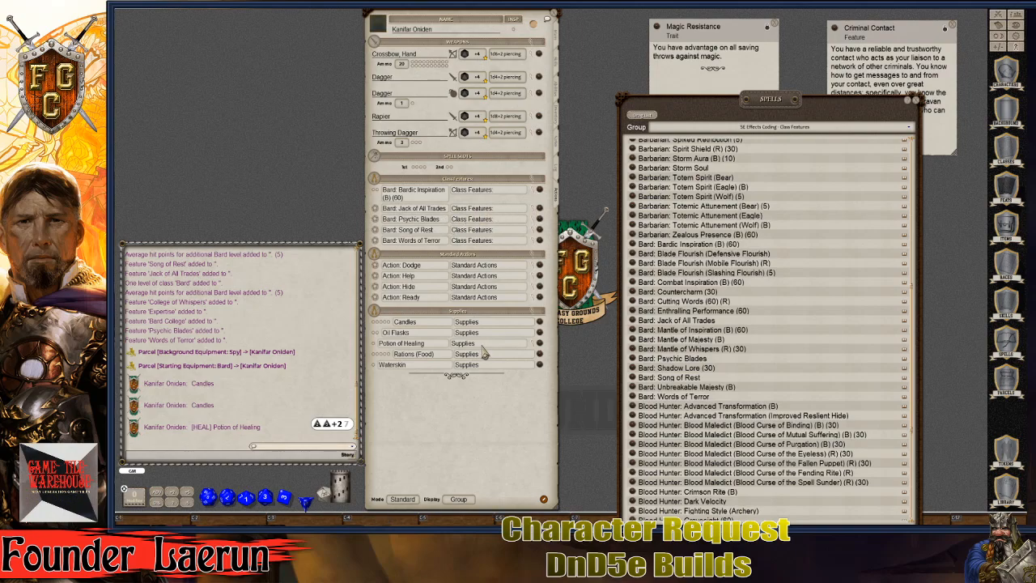
left_click(400, 500)
left_click(401, 500)
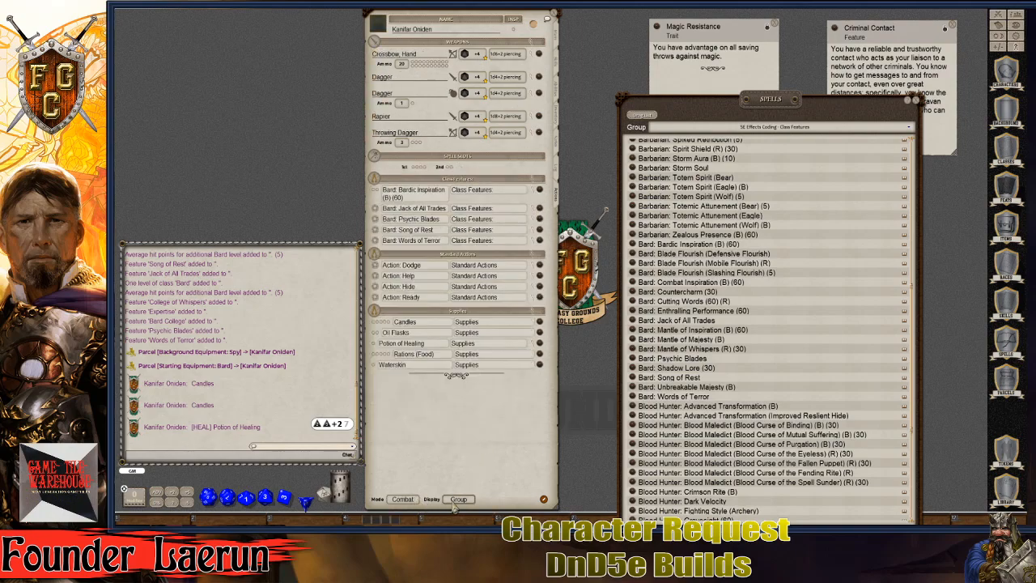
left_click(457, 499)
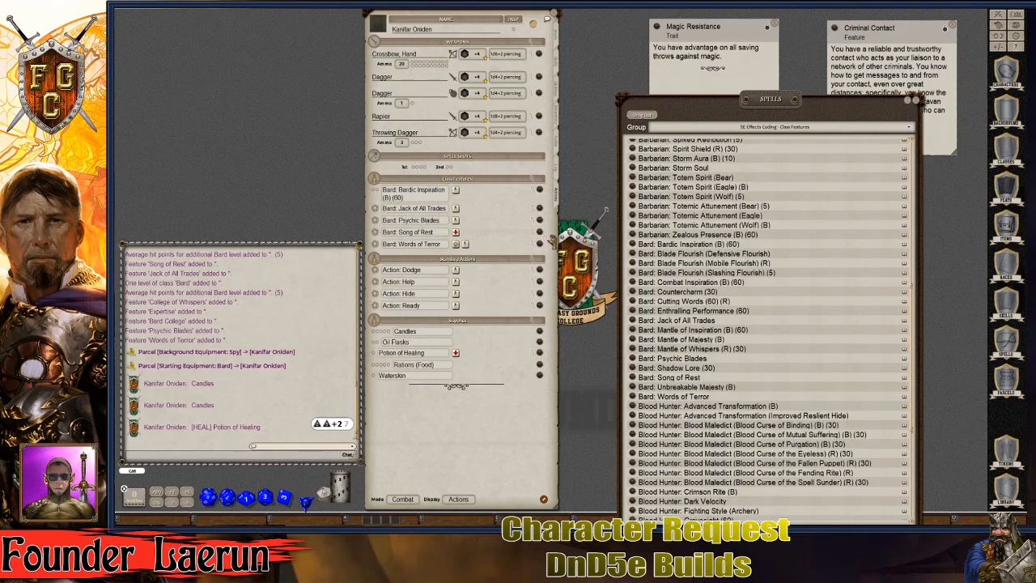
Step: Read the Bard: Psychic Blades power description with the spells list moved aside, and close it
left_click_drag(797, 95, 880, 134)
scroll(608, 250, "down", 2)
scroll(608, 259, "up", 1)
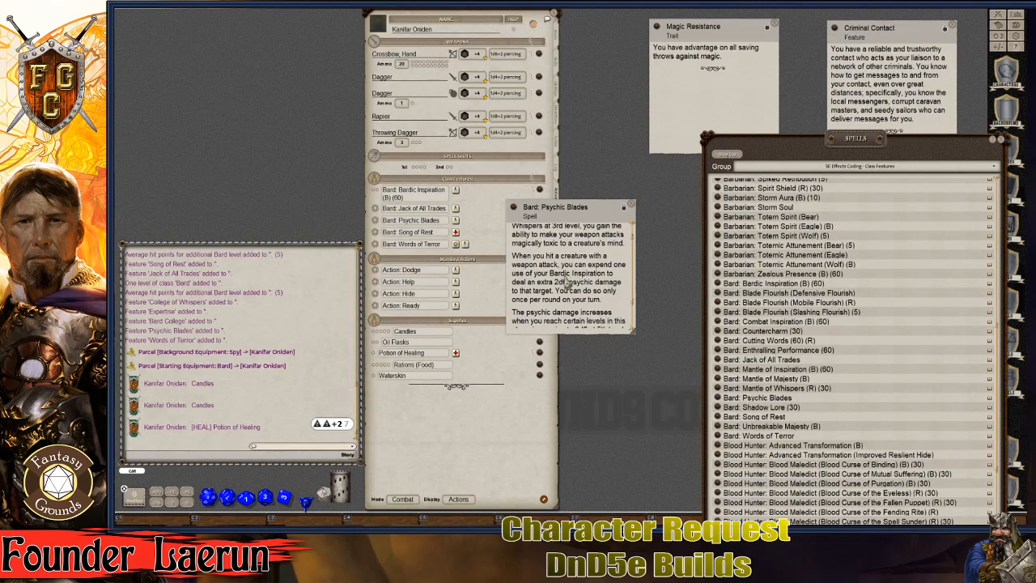
scroll(566, 282, "up", 1)
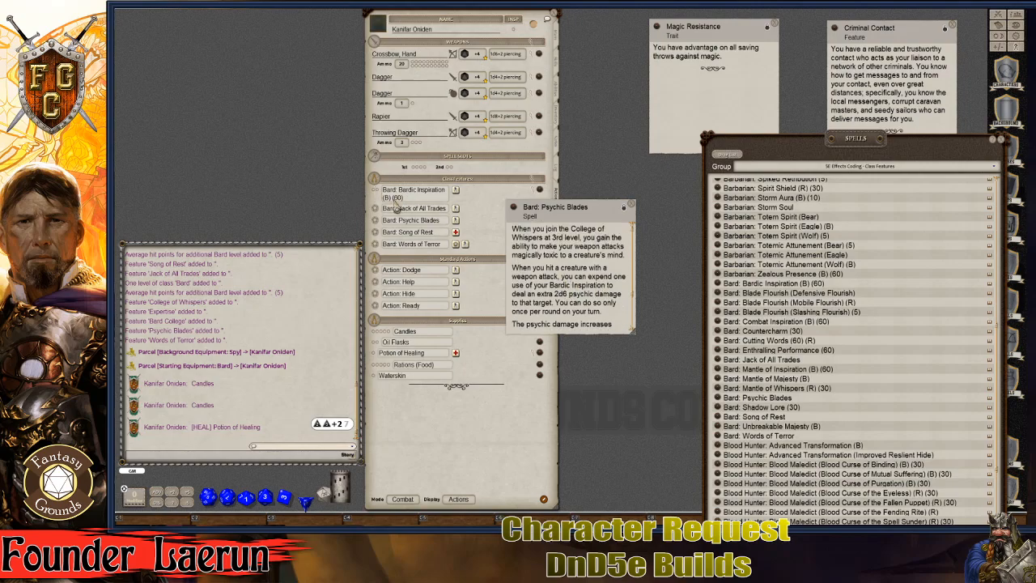
scroll(579, 281, "down", 3)
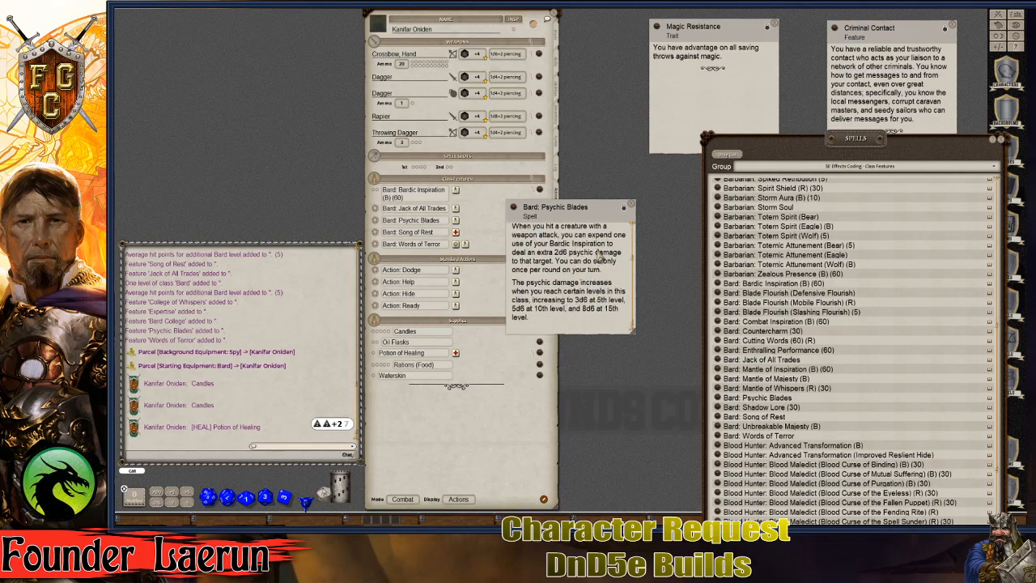
left_click(632, 208)
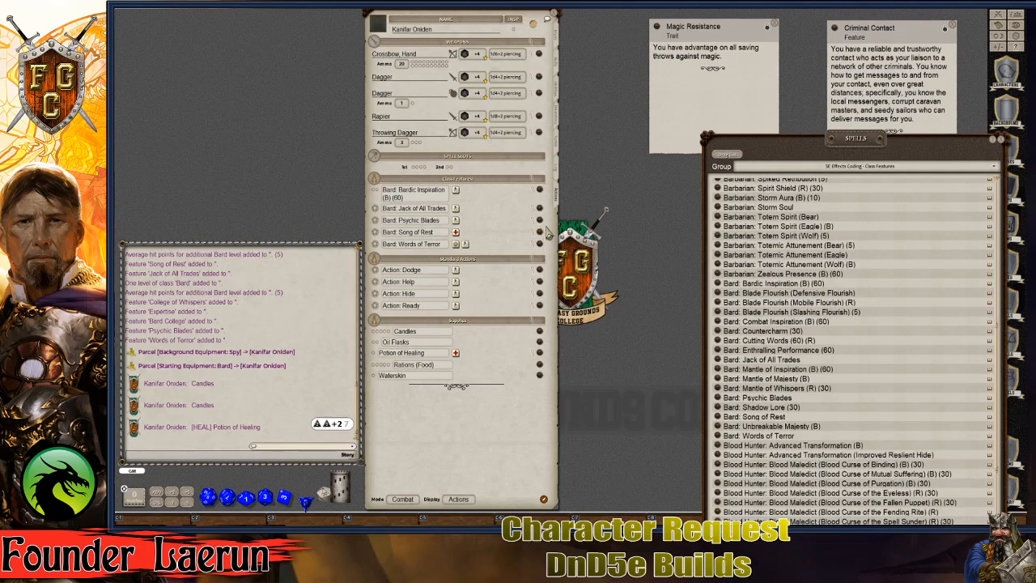
Step: Open the Bard: Song of Rest description, read how its healing works and scales by level, and close it
left_click(543, 235)
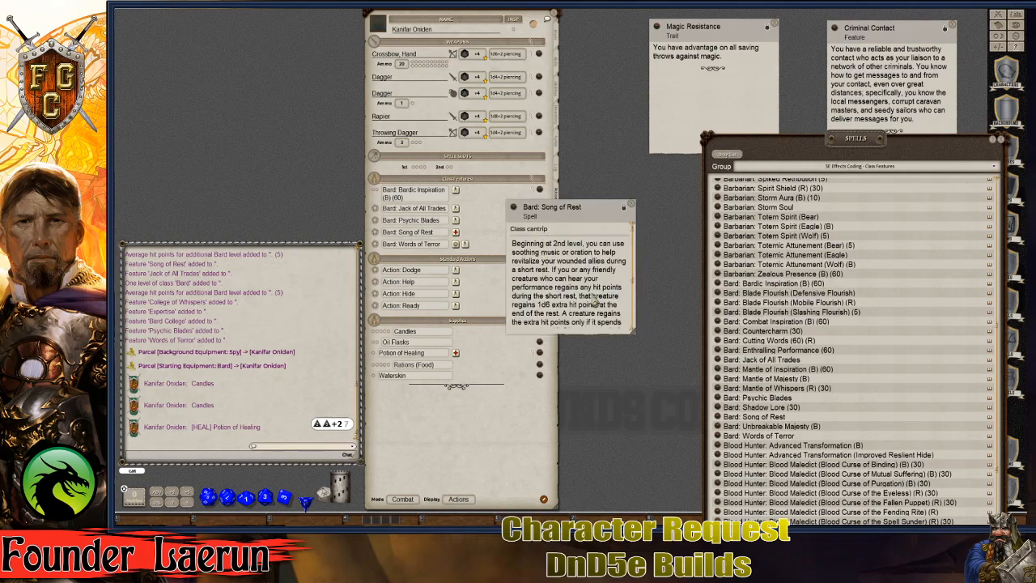
scroll(605, 301, "down", 2)
scroll(605, 299, "down", 3)
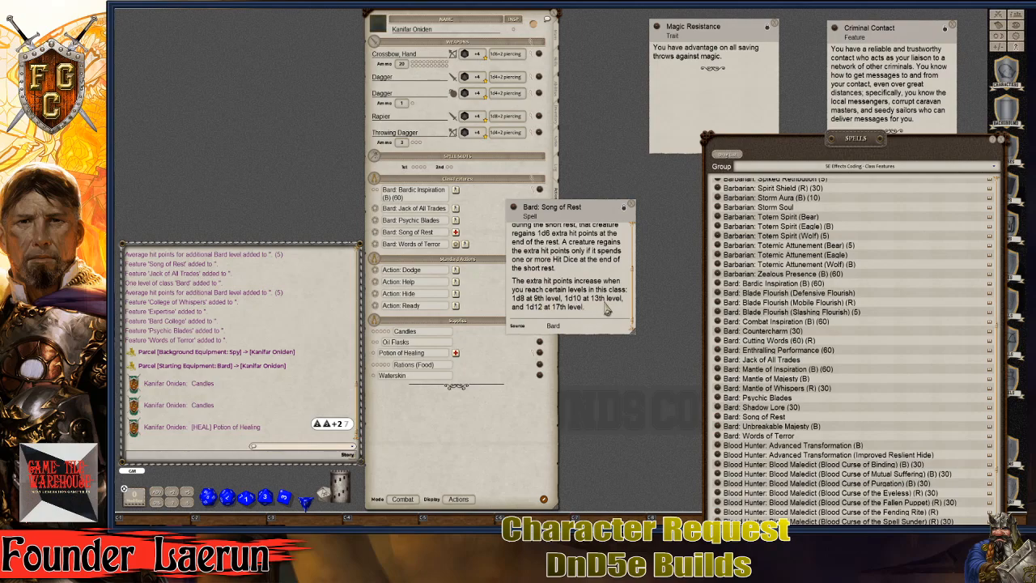
scroll(584, 306, "up", 5)
scroll(584, 306, "down", 2)
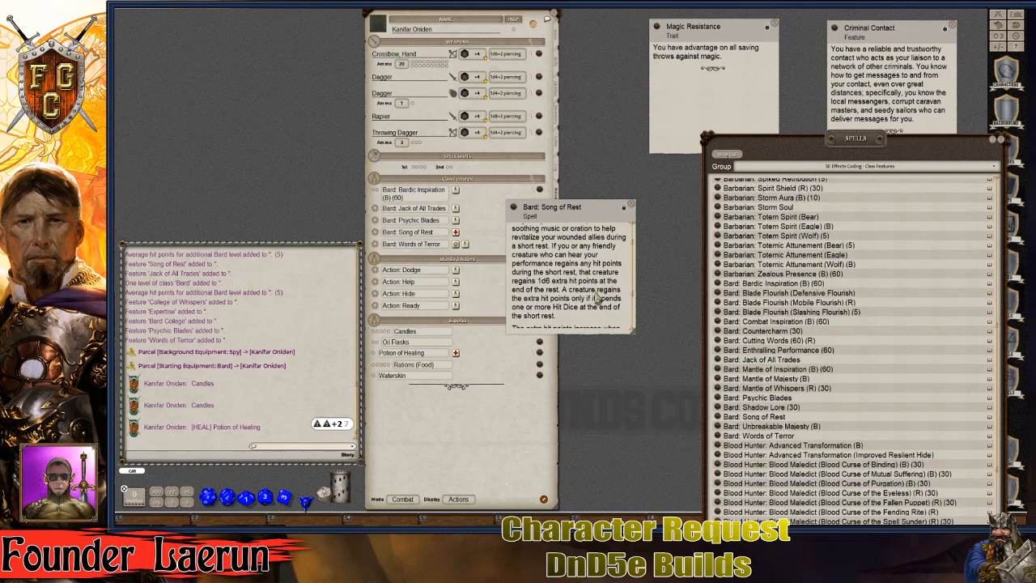
scroll(596, 295, "up", 2)
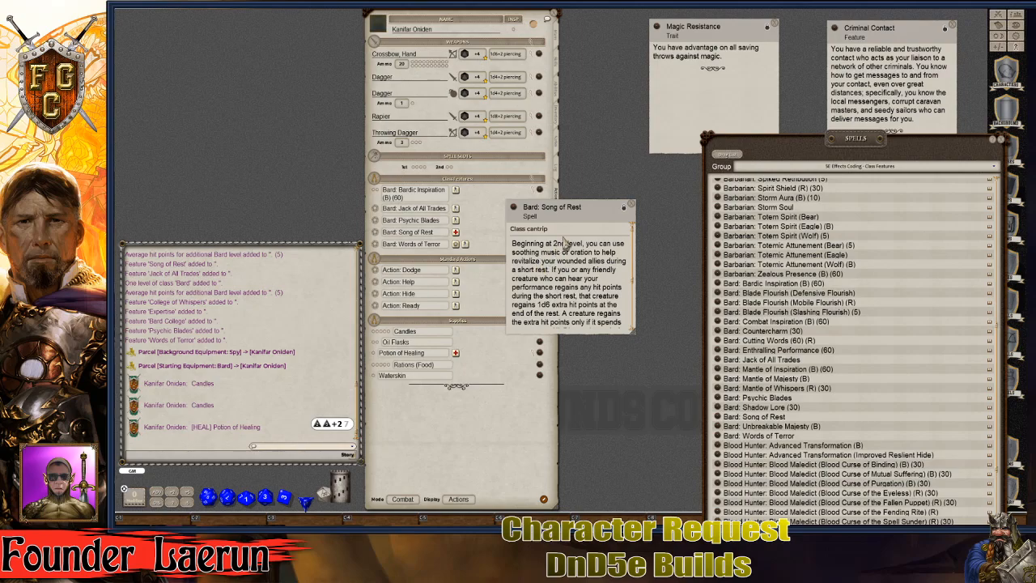
left_click(633, 211)
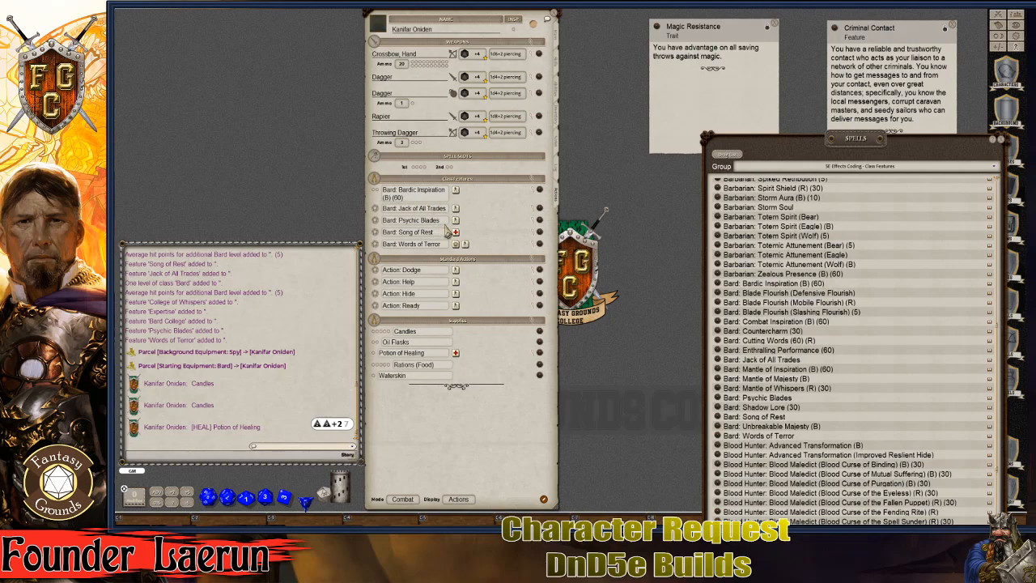
Step: Read the Bard: Words of Terror description through to its usage limit, and close it
left_click(542, 246)
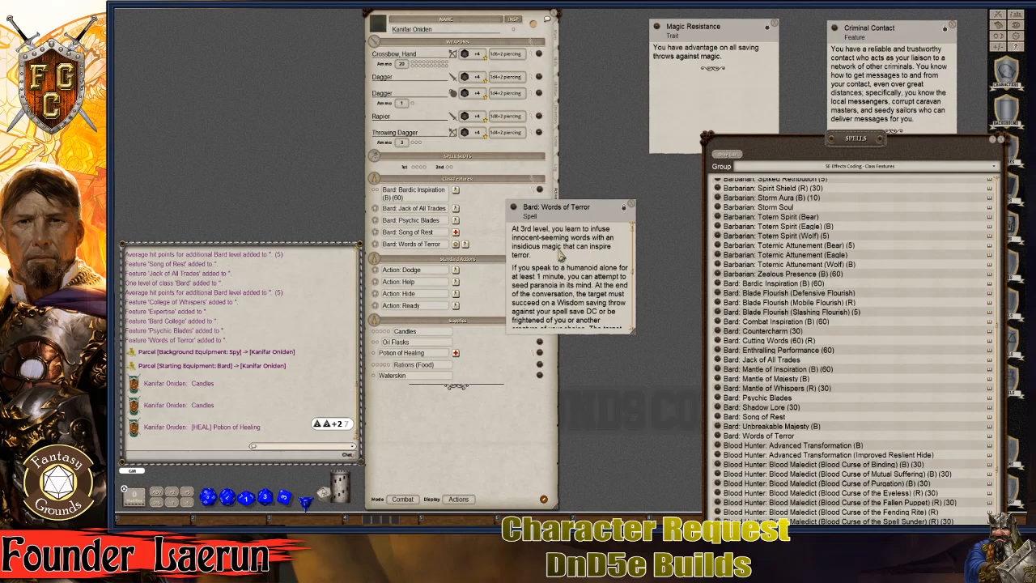
scroll(579, 259, "down", 3)
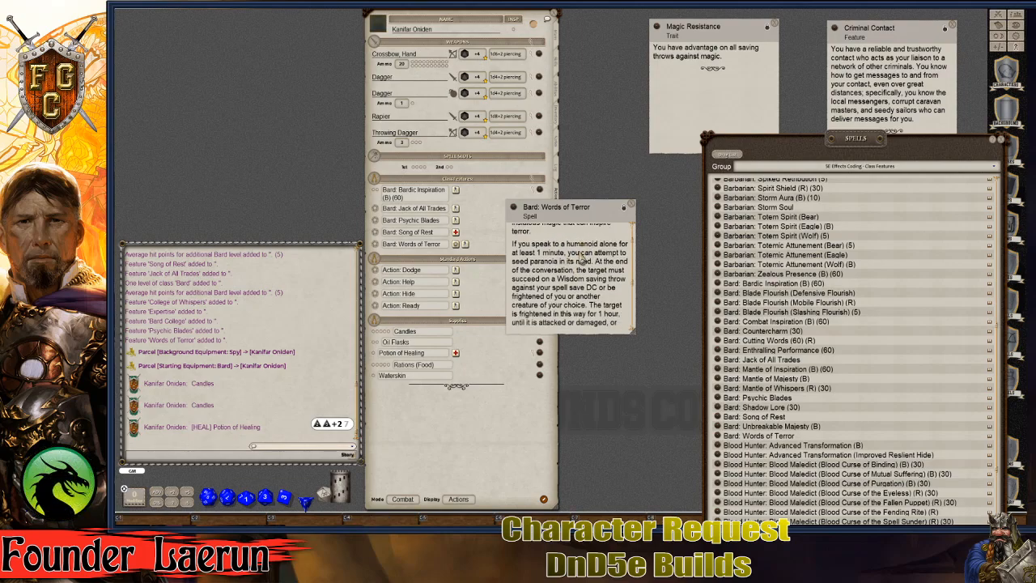
scroll(592, 304, "down", 3)
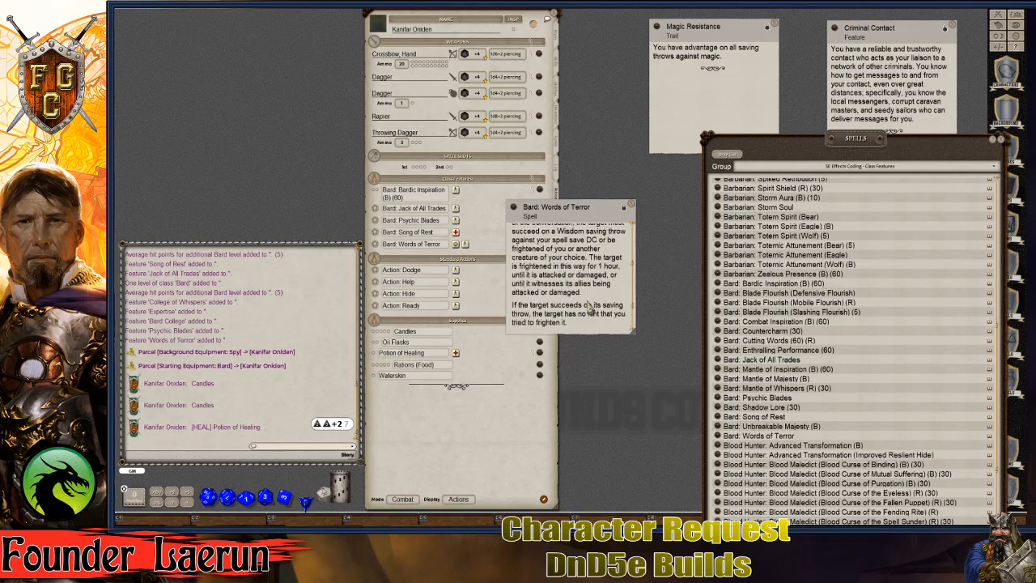
scroll(589, 306, "down", 1)
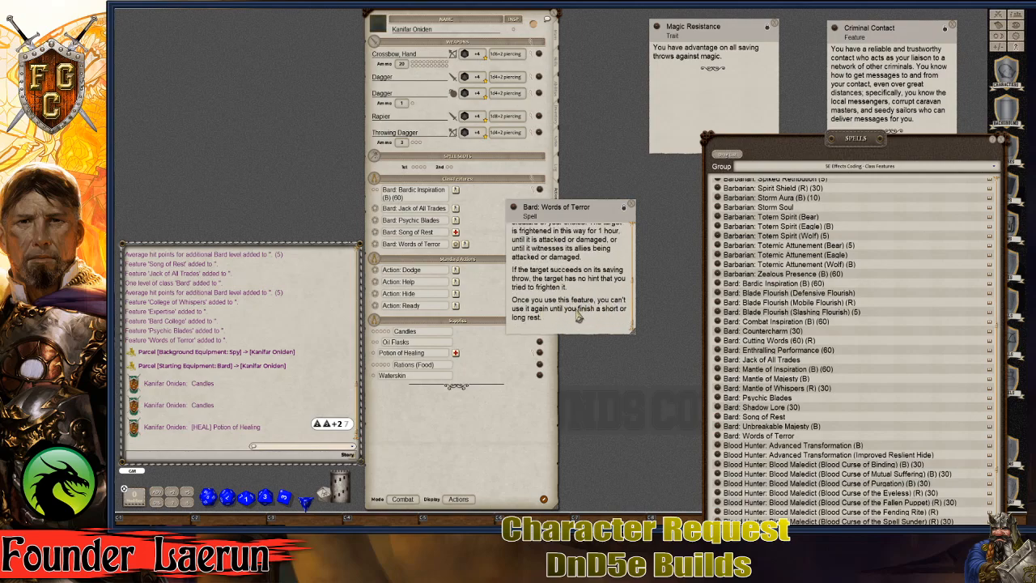
left_click(632, 205)
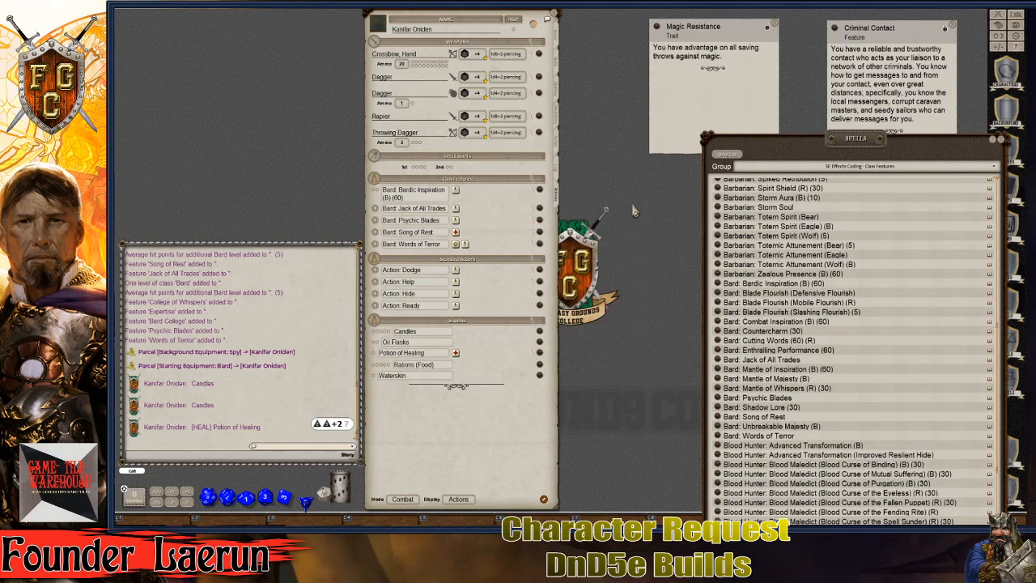
Step: Give Bard: Words of Terror 1 use per Rest in Preparation mode and return the actions page to Combat mode
left_click(402, 499)
left_click(402, 498)
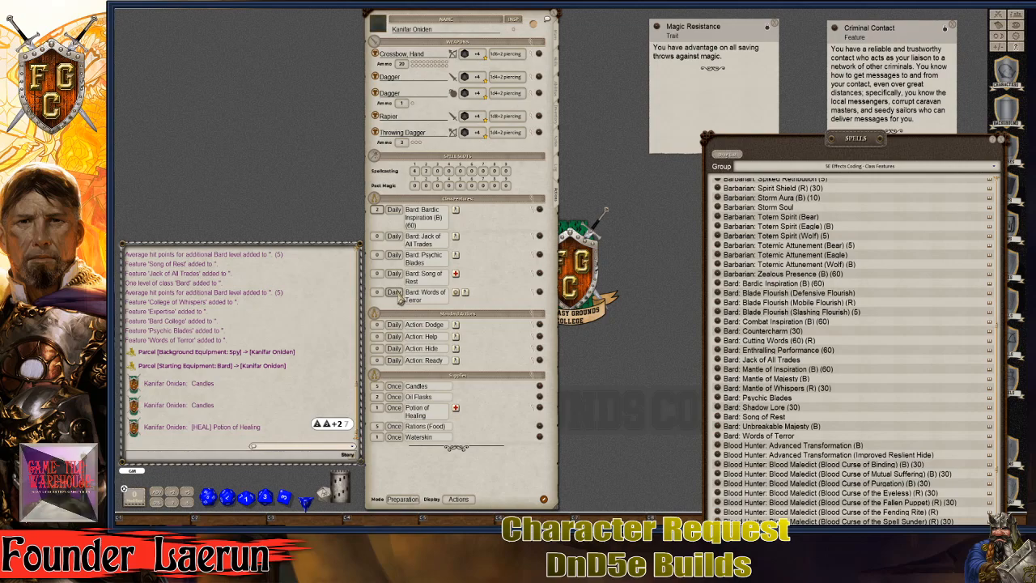
left_click(395, 293)
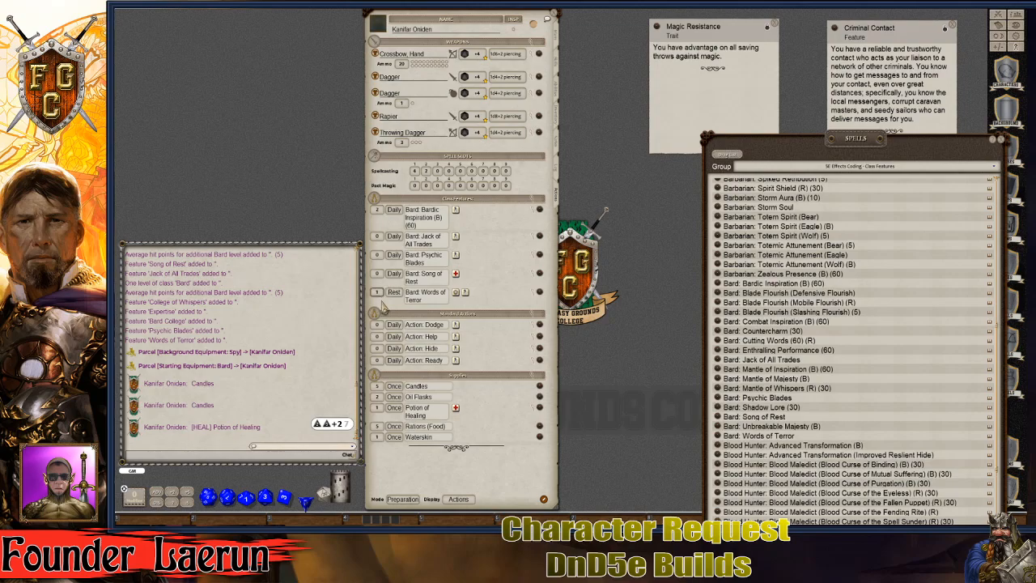
left_click(414, 499)
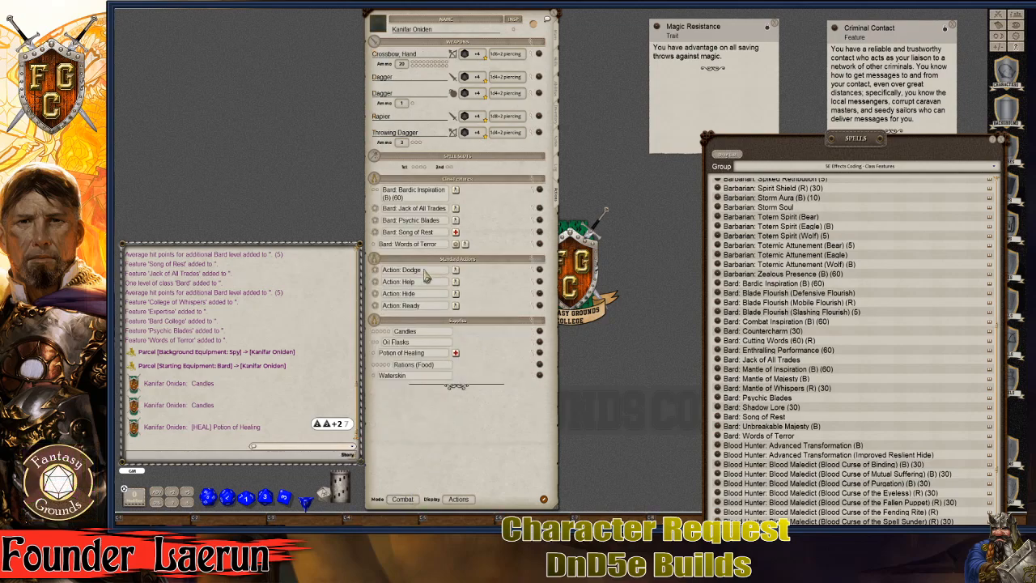
Step: Reopen the Bard: Words of Terror description to review its saving throw and recharge rules, and close it
left_click(540, 246)
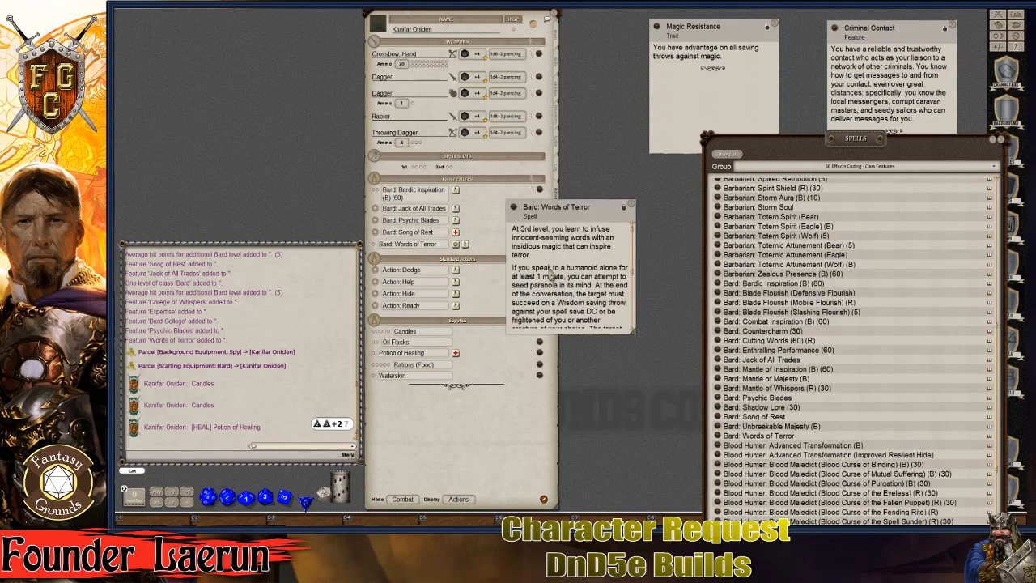
scroll(595, 297, "down", 1)
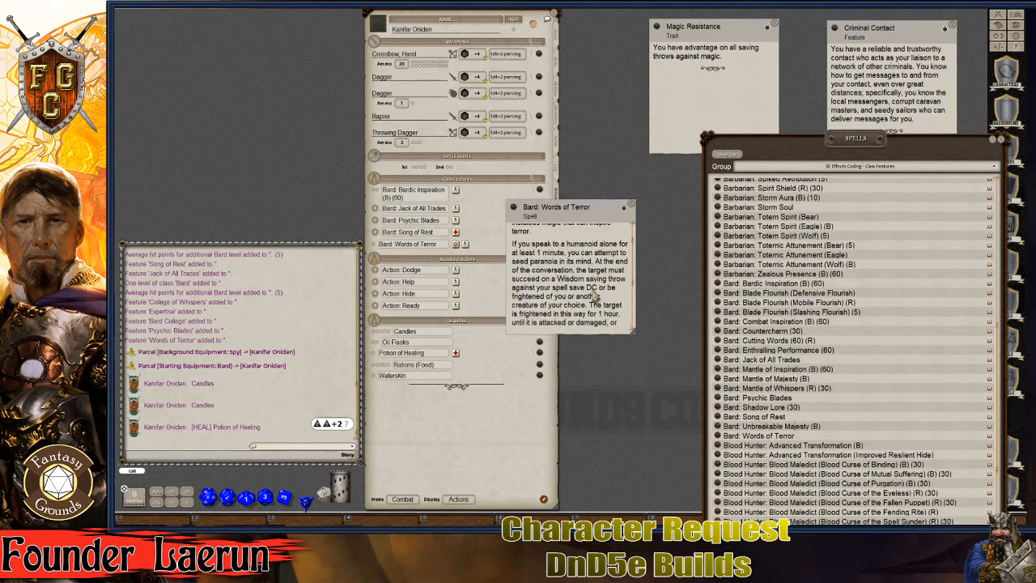
scroll(595, 295, "down", 3)
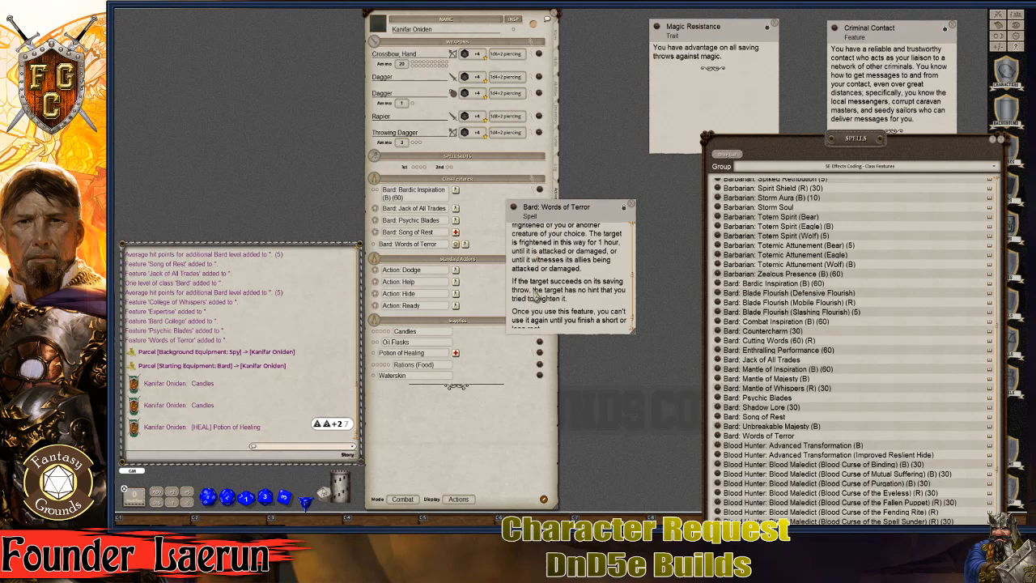
scroll(535, 297, "down", 1)
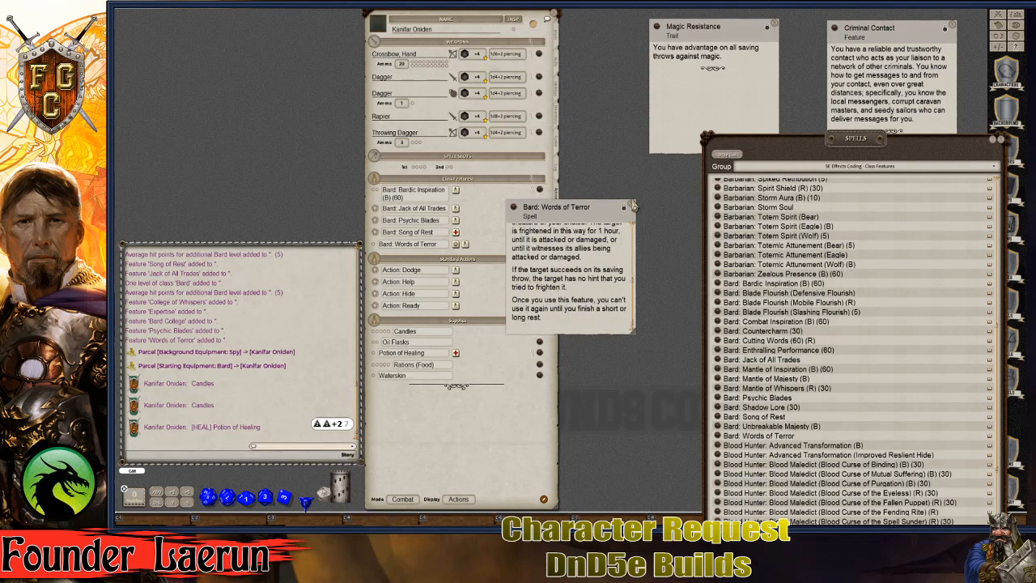
left_click(630, 203)
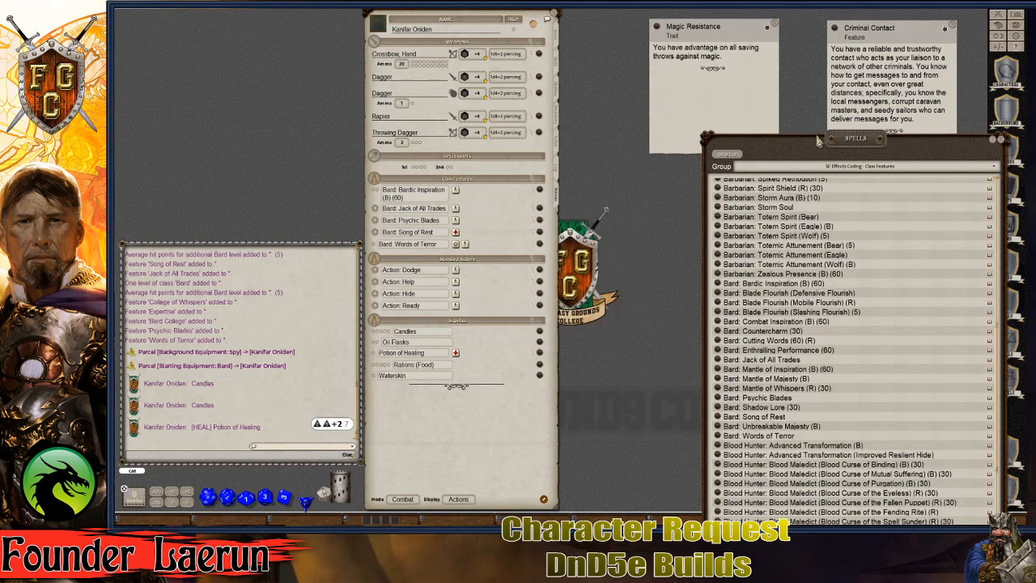
Step: Bring the Magic Resistance trait in front of the spells list and add a new power in the group "Racial Abilities: Satyr"
left_click_drag(832, 142, 772, 58)
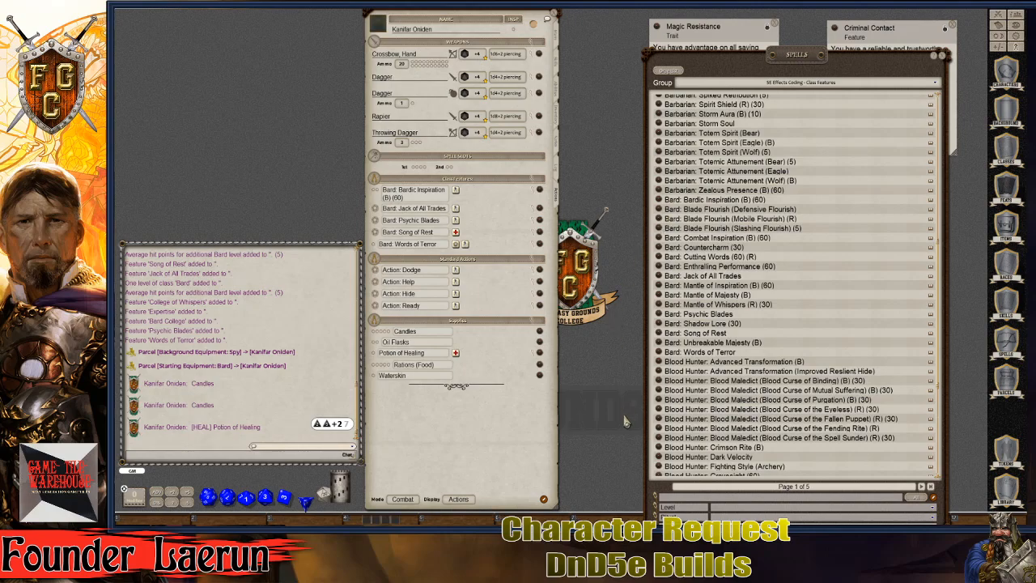
left_click_drag(759, 32, 714, 50)
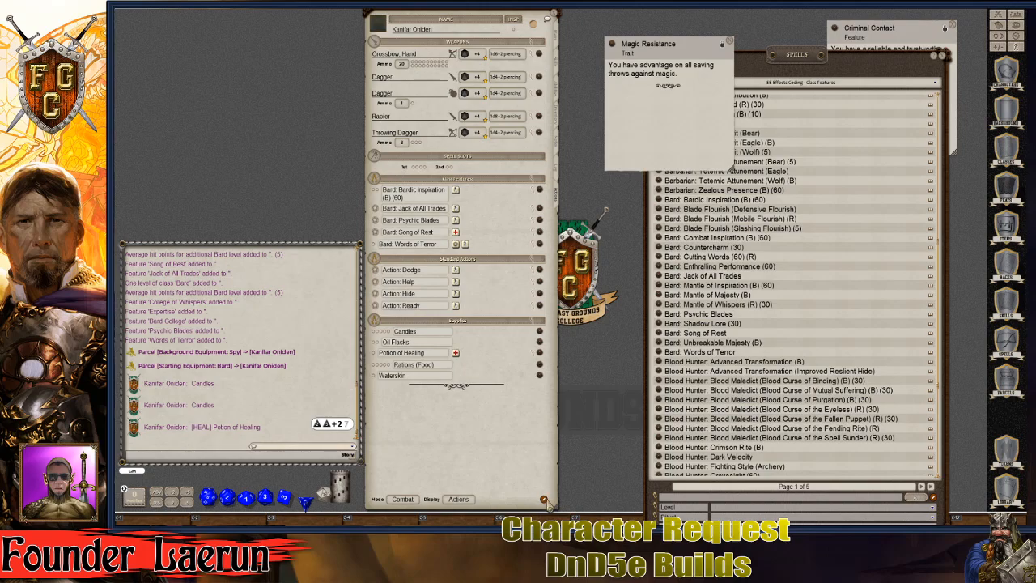
left_click(544, 499)
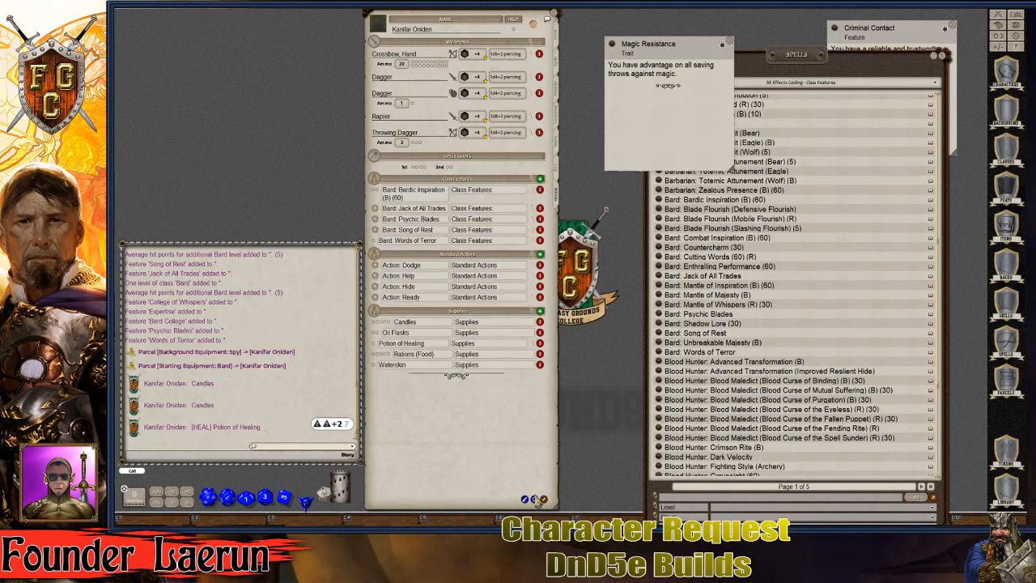
left_click(535, 499)
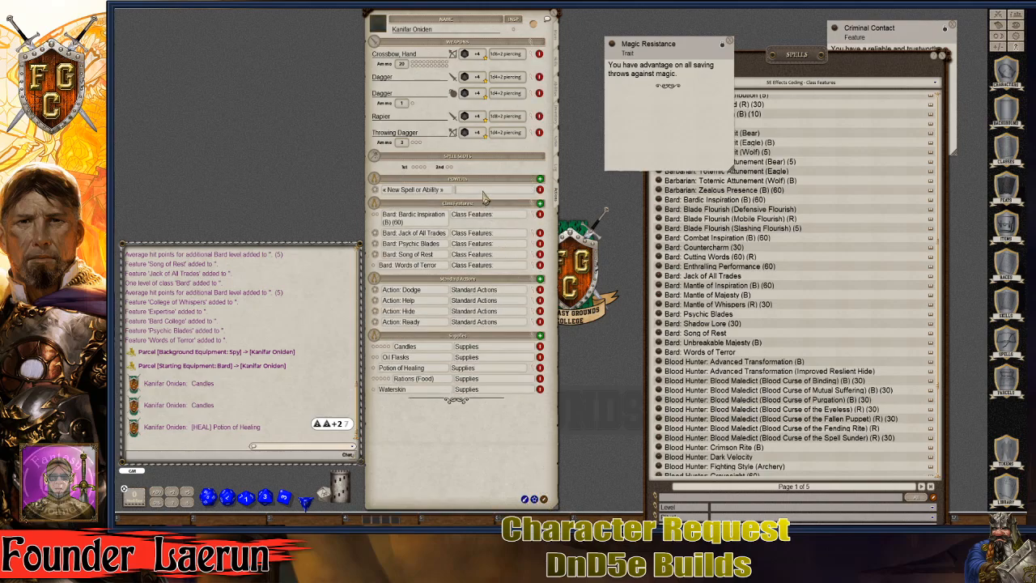
type("Racial Al")
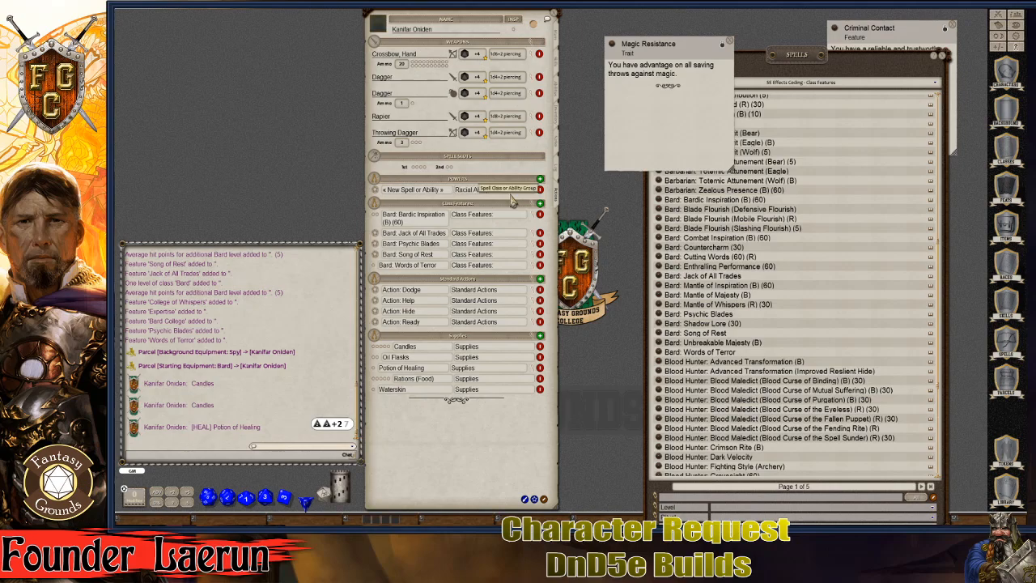
key("BackSpace")
type("bilities")
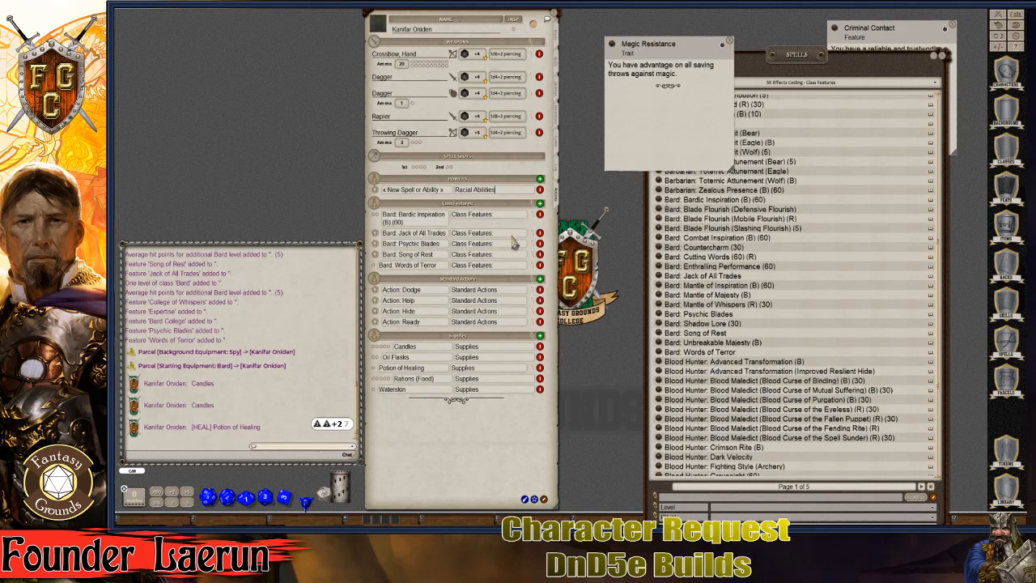
type(": Sa")
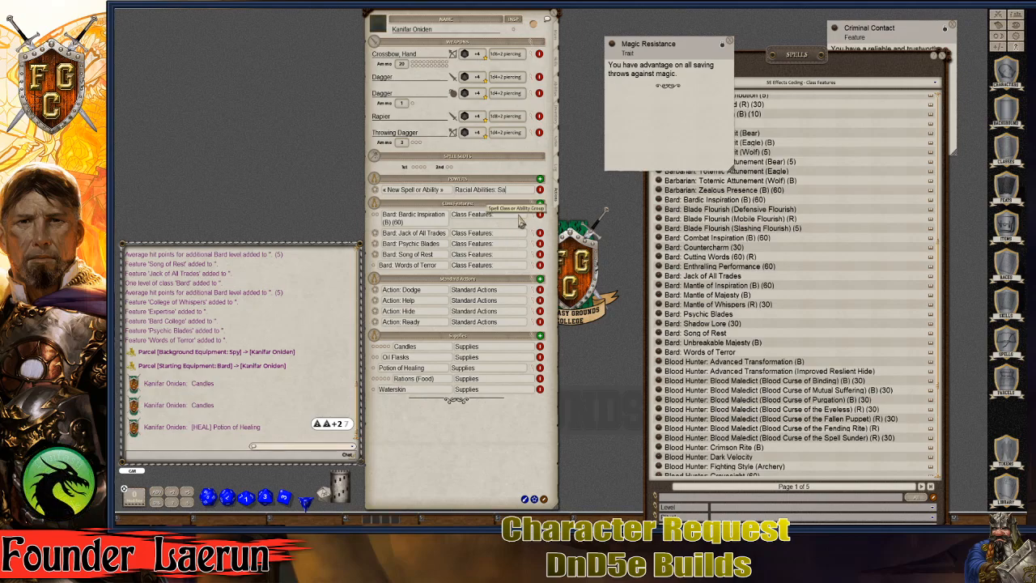
type("tyr")
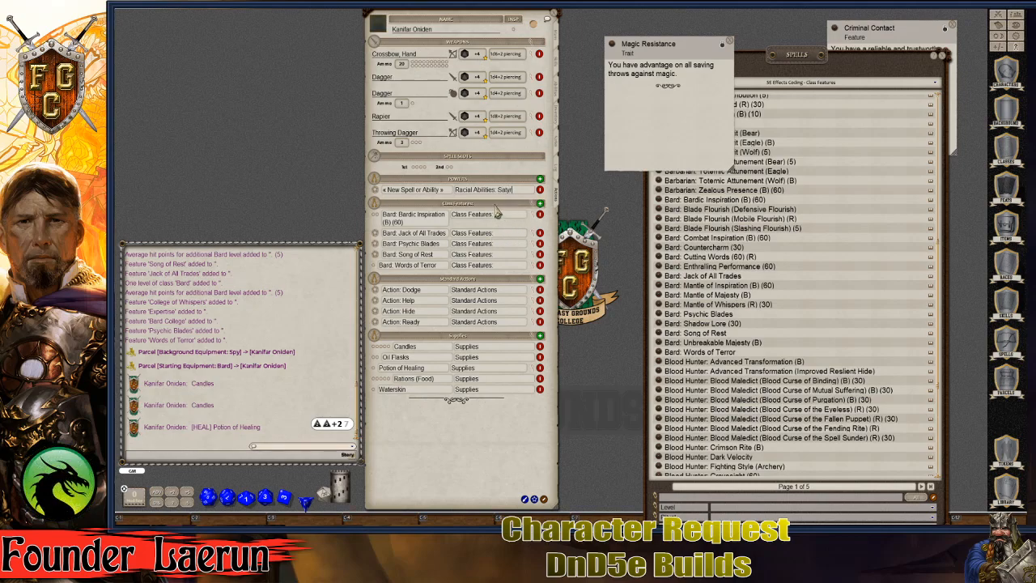
left_click(442, 191)
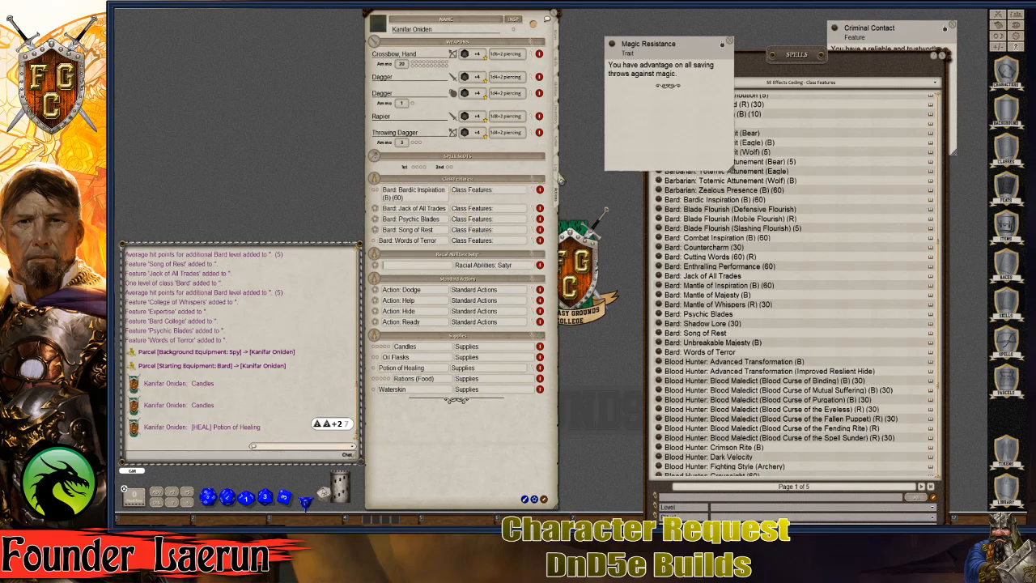
Step: Add the Magic Resistance trait to the actions page as a power and assign it to the group "Racial Abilities: Satyr"
left_click_drag(612, 46, 435, 275)
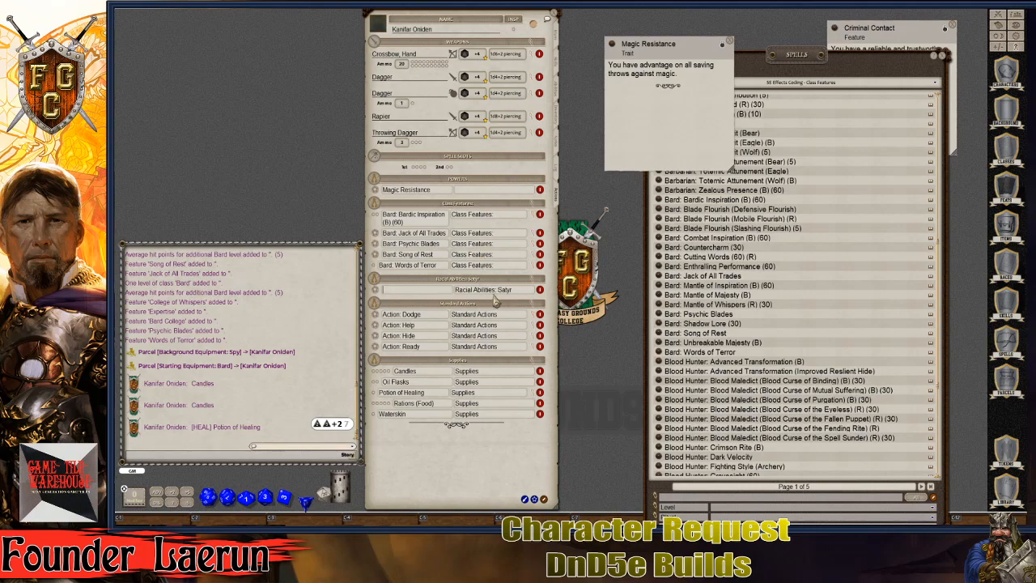
left_click(521, 294)
key("ctrl+c")
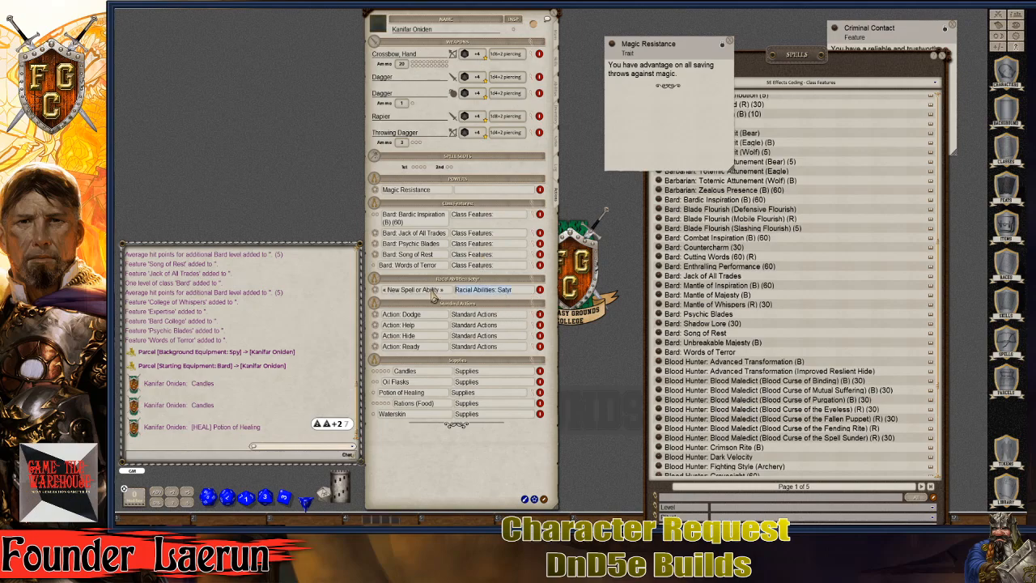
left_click(482, 191)
key("ctrl+v")
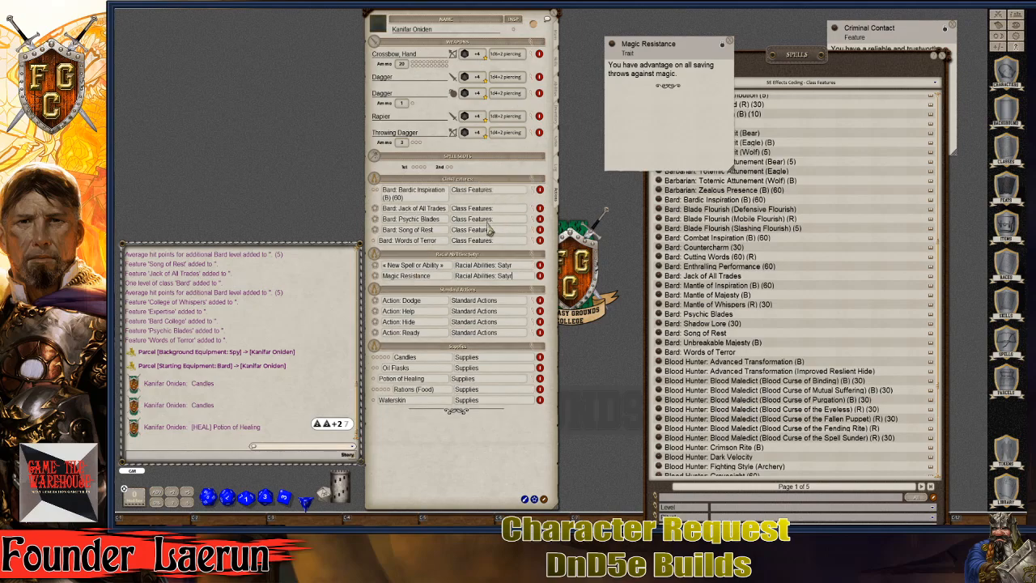
left_click(441, 275)
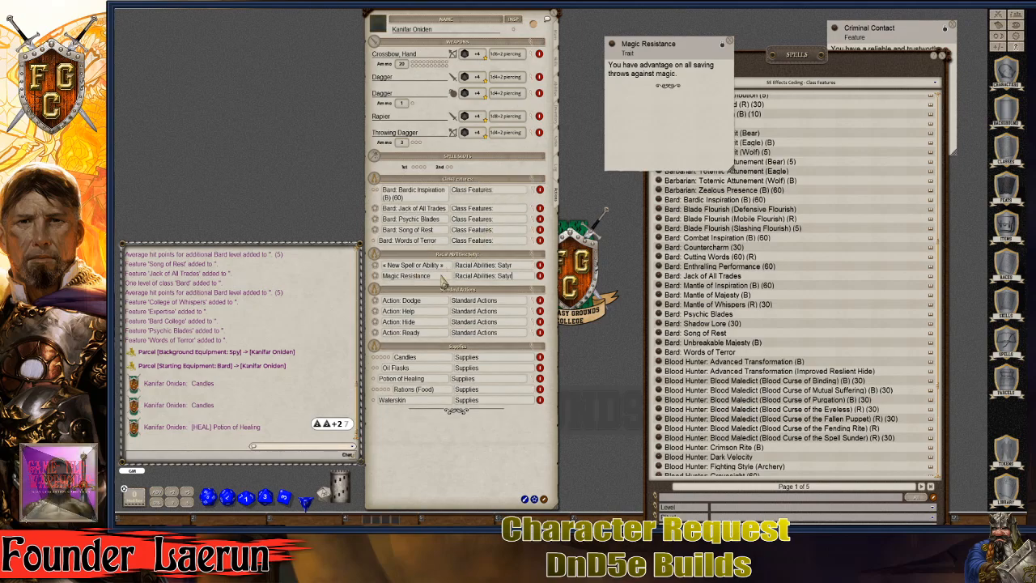
Step: Delete the blank "New Spell or Ability" power from the "Racial Abilities: Satyr" group, keeping the actions page in Combat mode
left_click(544, 498)
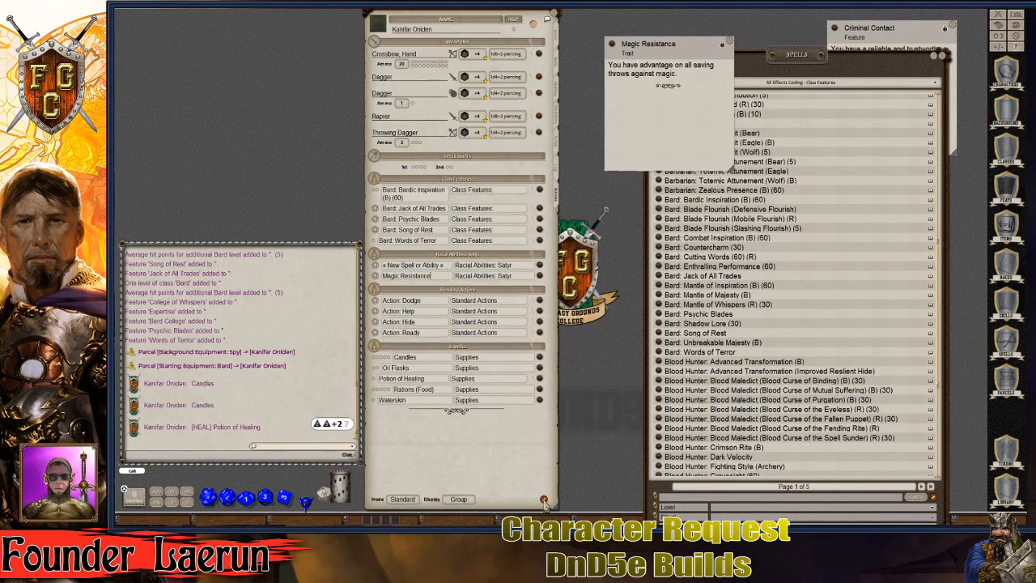
left_click(544, 498)
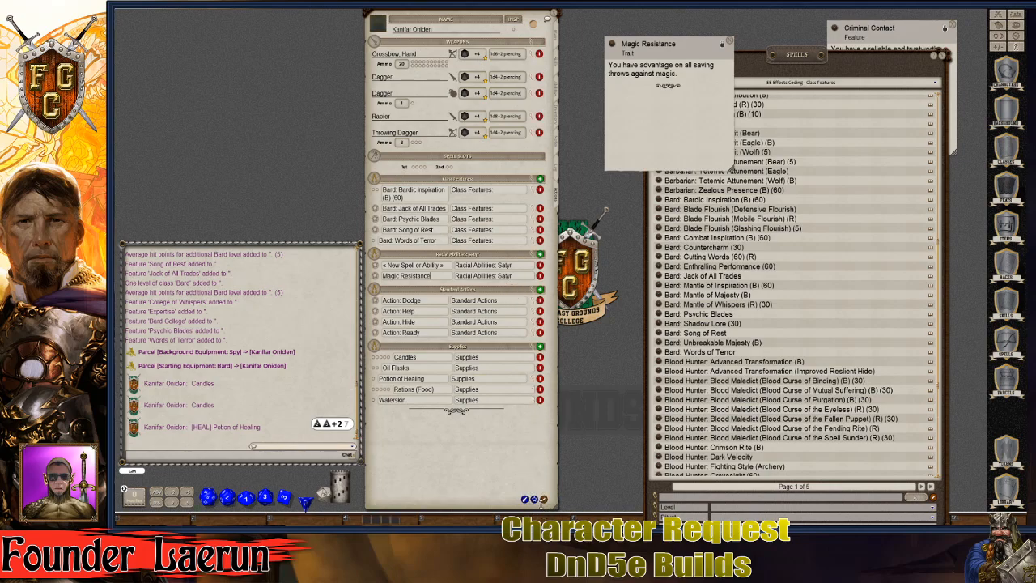
left_click(544, 499)
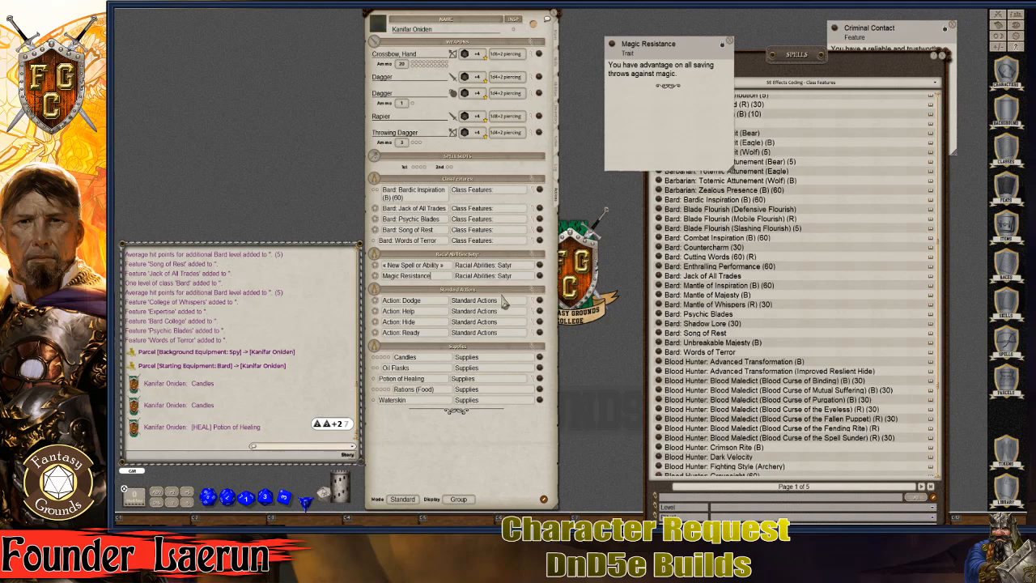
left_click(403, 499)
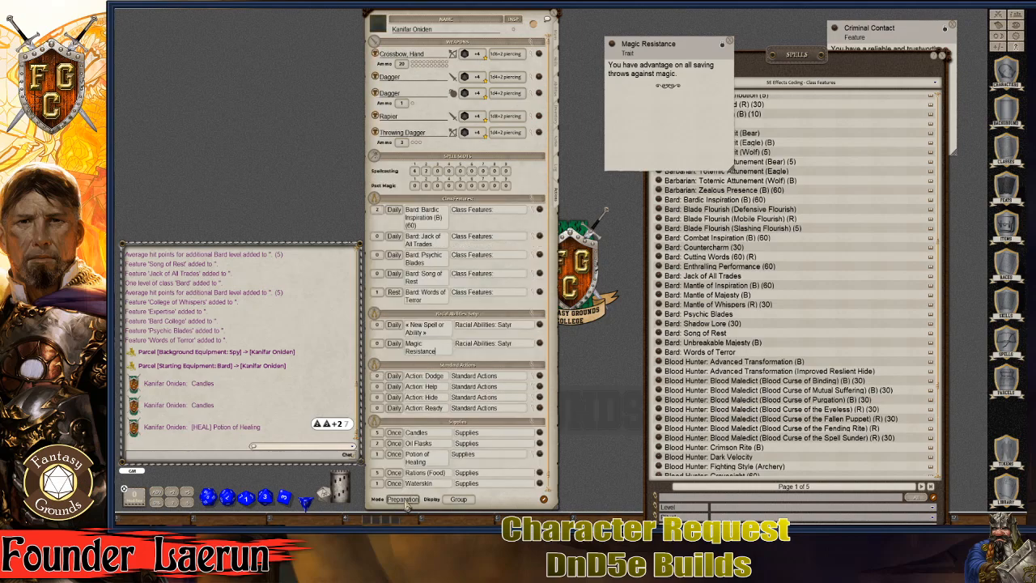
left_click(402, 499)
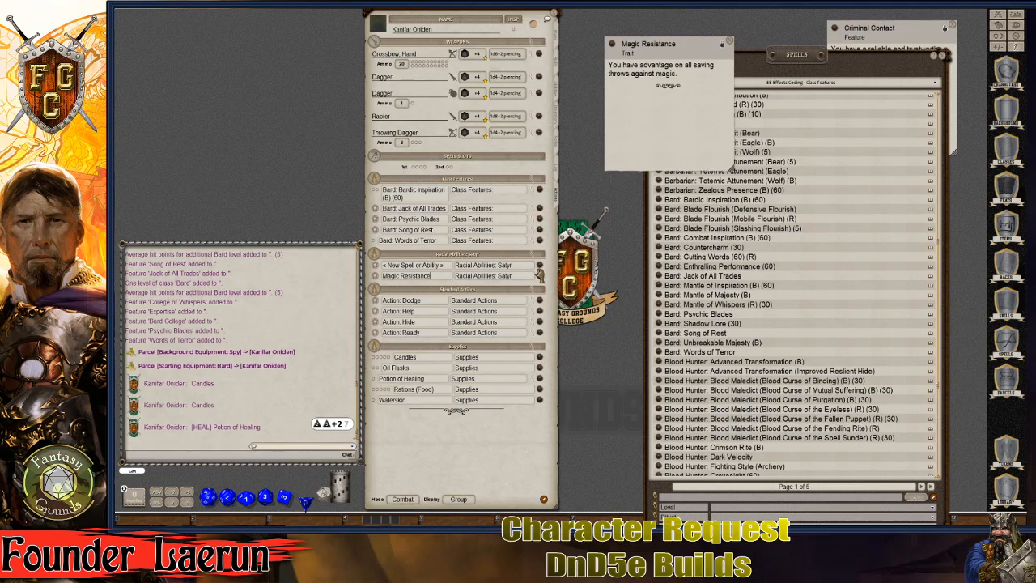
right_click(540, 272)
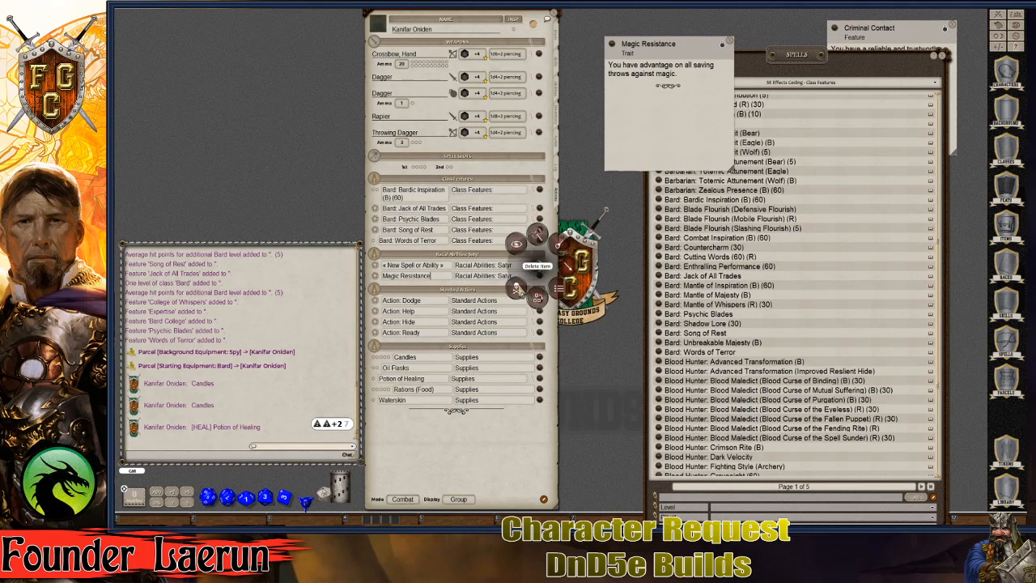
left_click(486, 298)
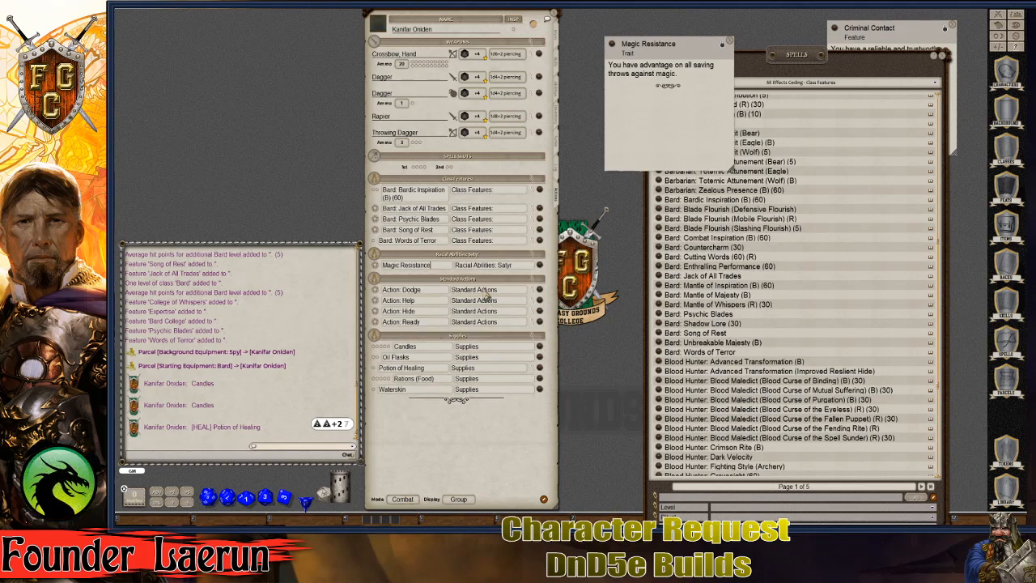
Step: Check the description of the Magic Resistance power on the actions page, and close it
left_click(539, 266)
left_click_drag(636, 214, 660, 324)
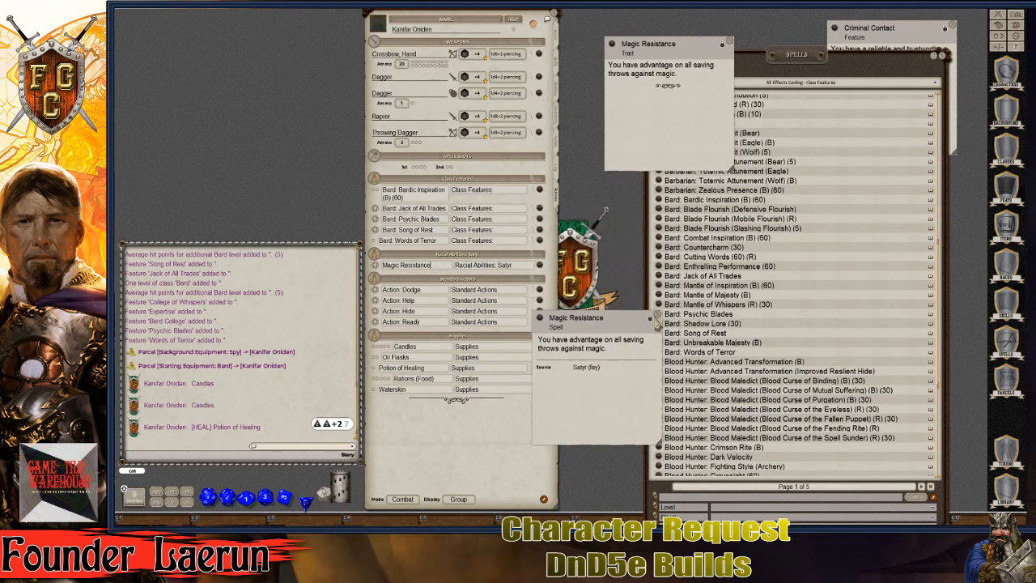
left_click(652, 318)
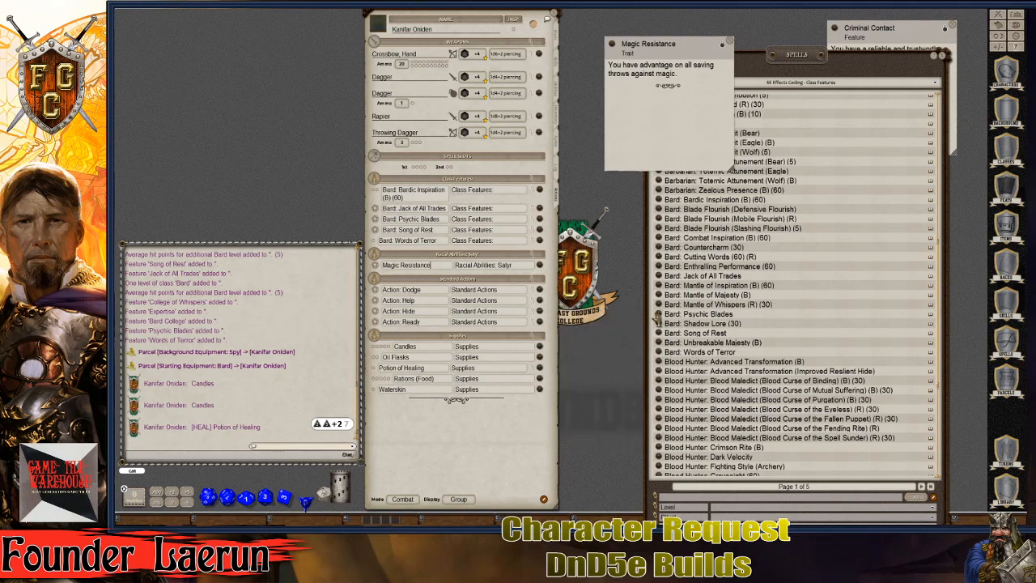
Step: Close the Magic Resistance trait, the spells list and the Criminal Contact feature
left_click(723, 42)
left_click_drag(803, 58, 738, 31)
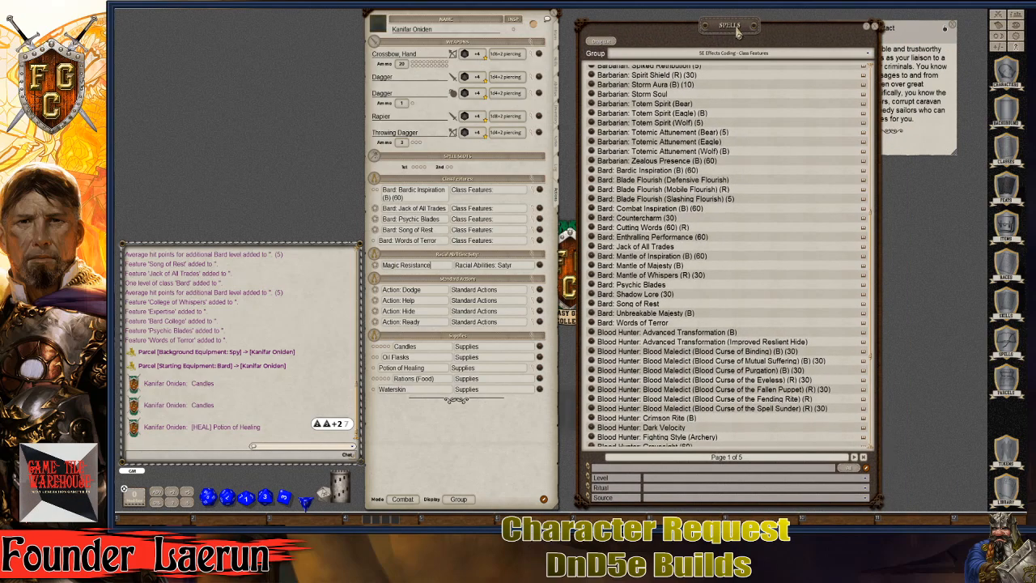
left_click(875, 27)
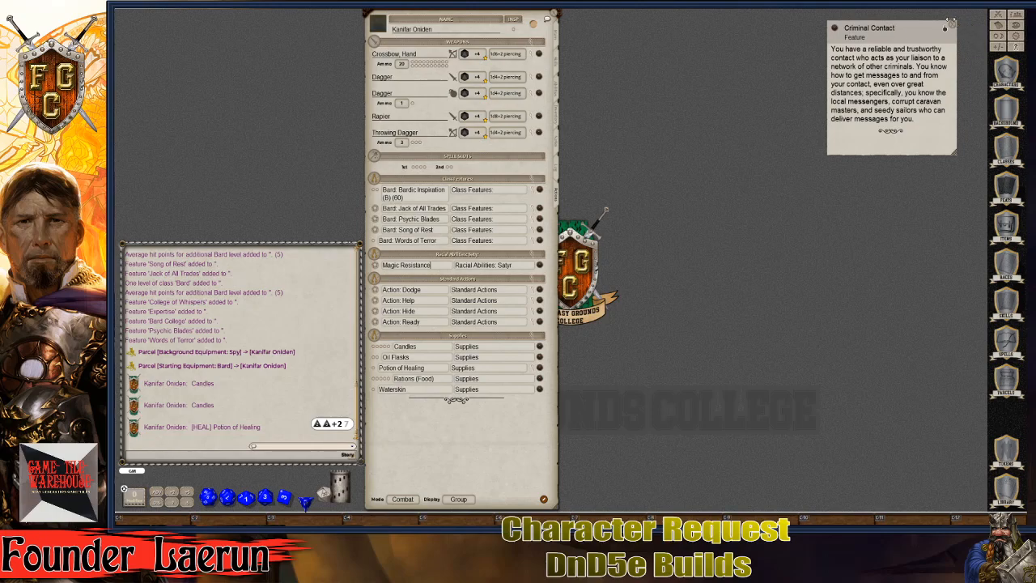
left_click(953, 28)
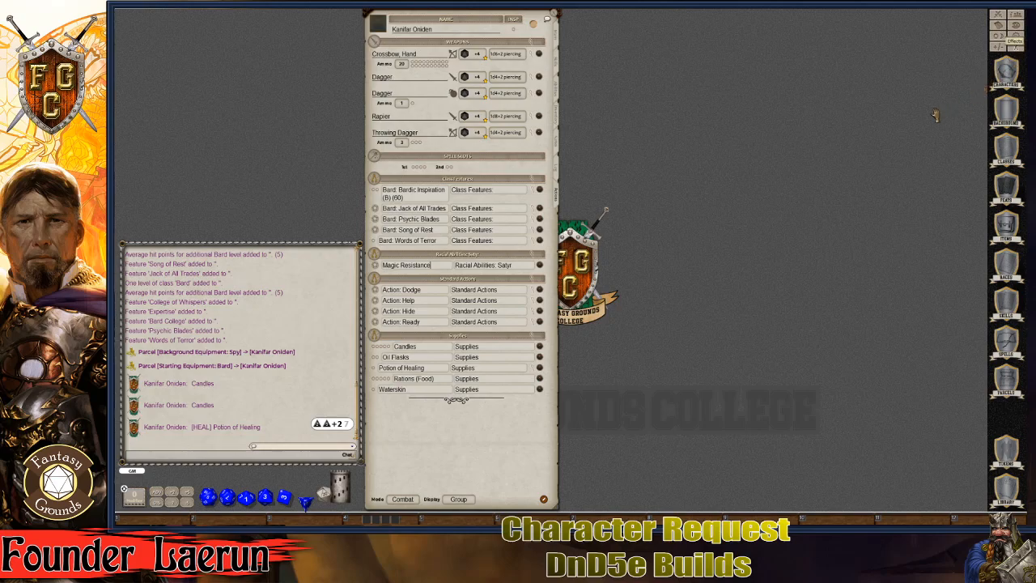
Step: Open the effects list beside the character sheet and look through the custom effects for saving throw advantage or spell resistance
left_click_drag(724, 55, 719, 28)
scroll(746, 205, "down", 3)
scroll(756, 204, "down", 1)
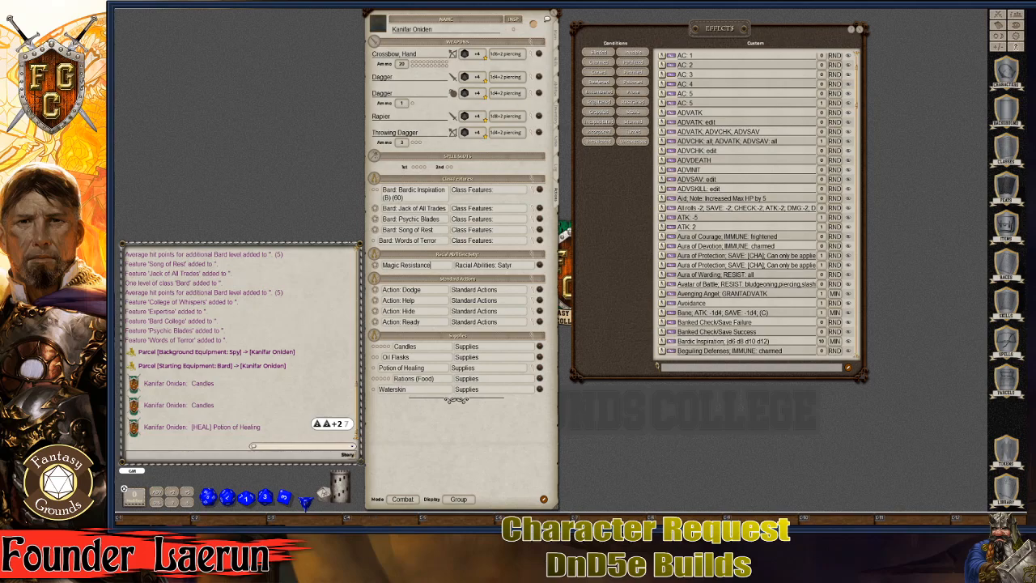
scroll(756, 204, "down", 1)
scroll(756, 204, "down", 5)
scroll(756, 204, "down", 20)
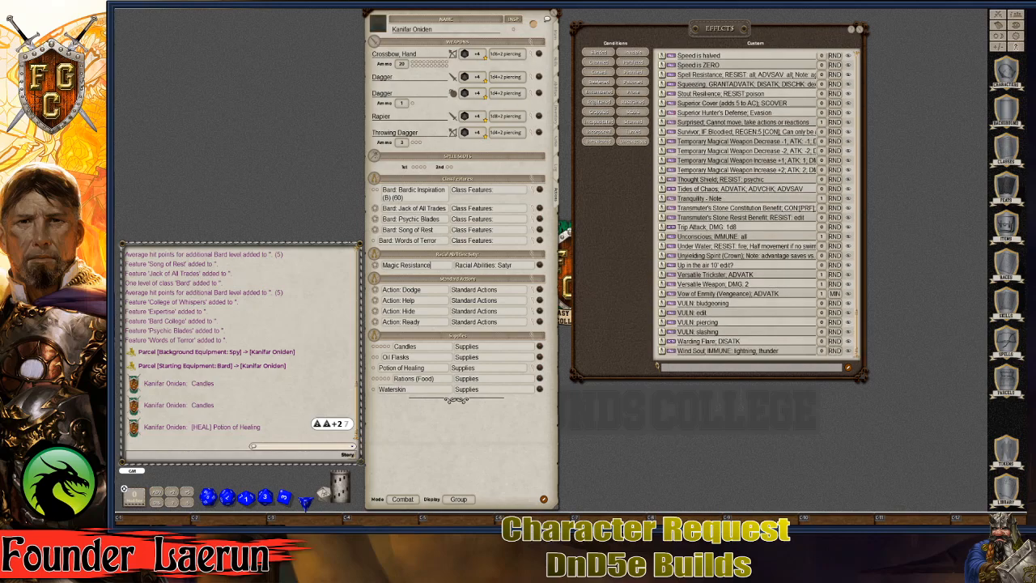
scroll(756, 204, "up", 8)
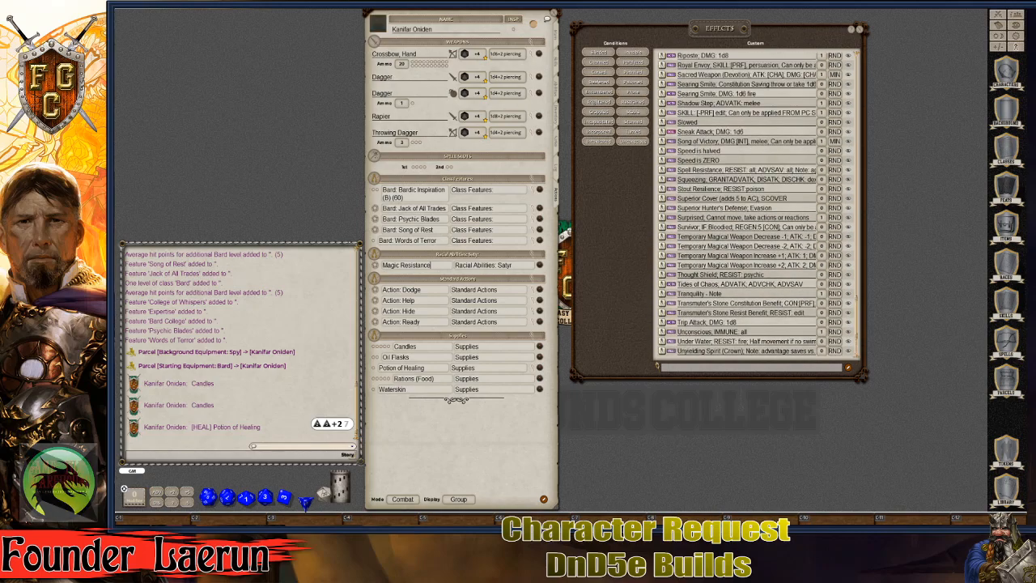
scroll(756, 204, "up", 7)
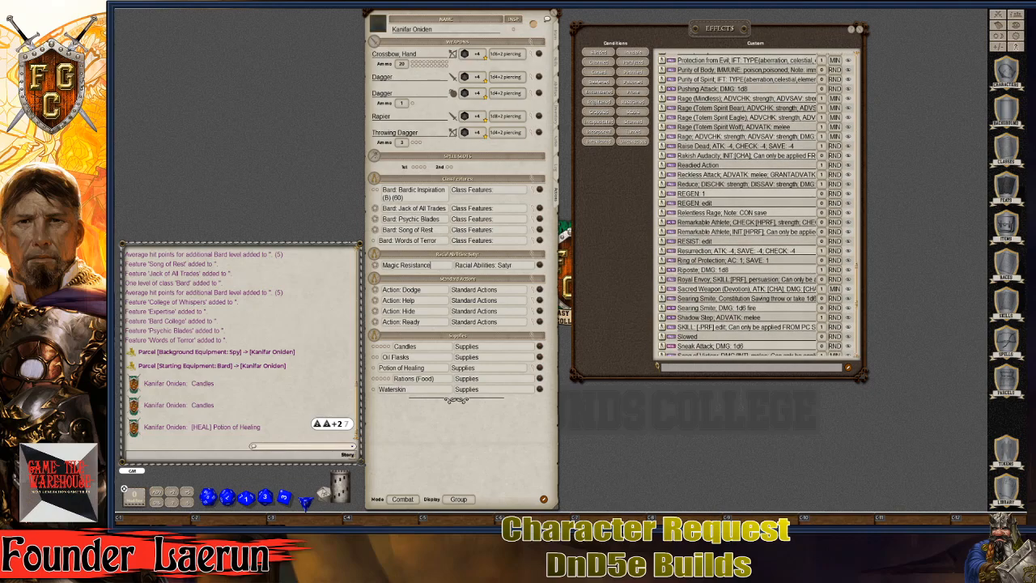
scroll(756, 204, "up", 3)
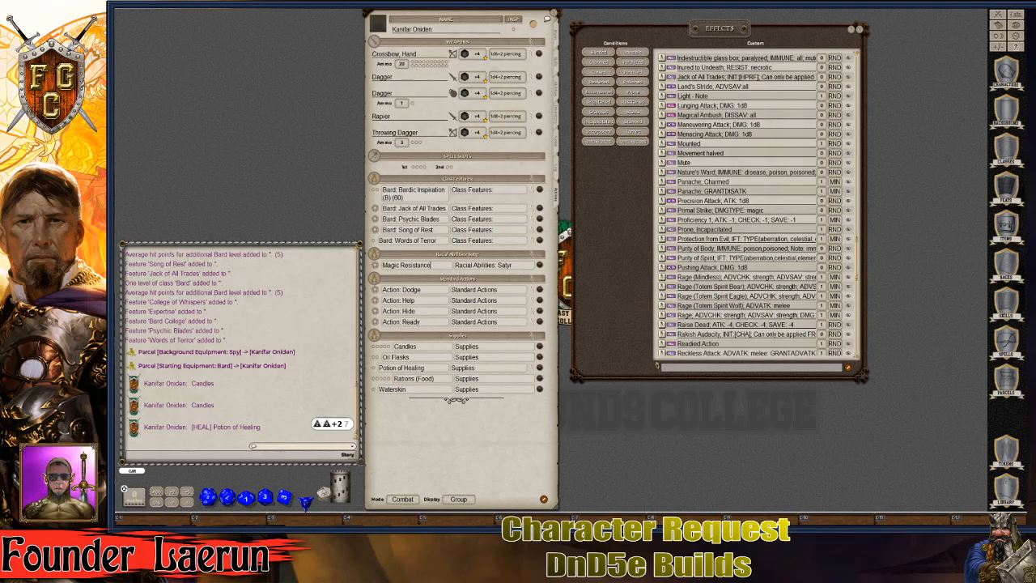
scroll(757, 204, "up", 5)
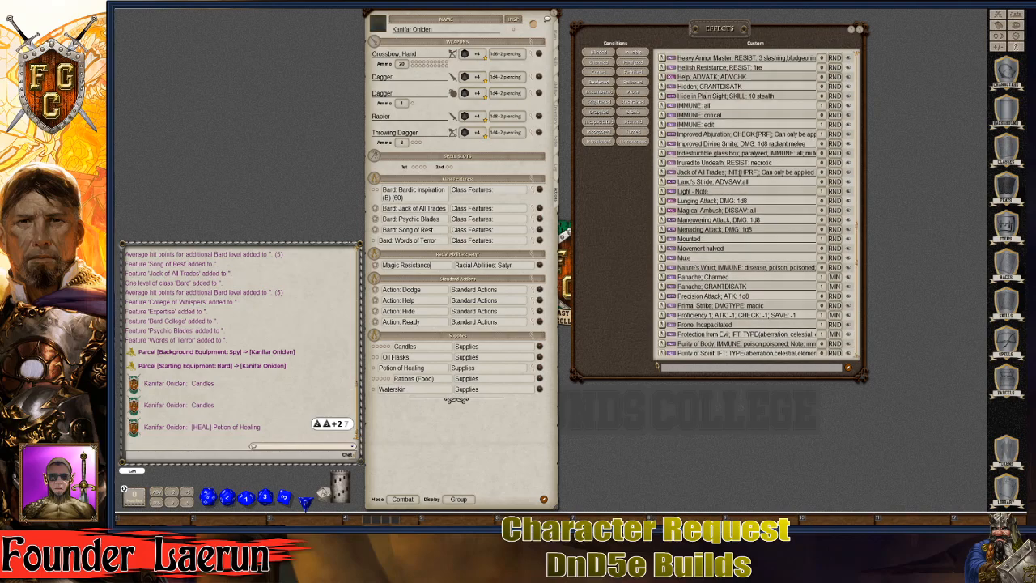
scroll(758, 204, "up", 2)
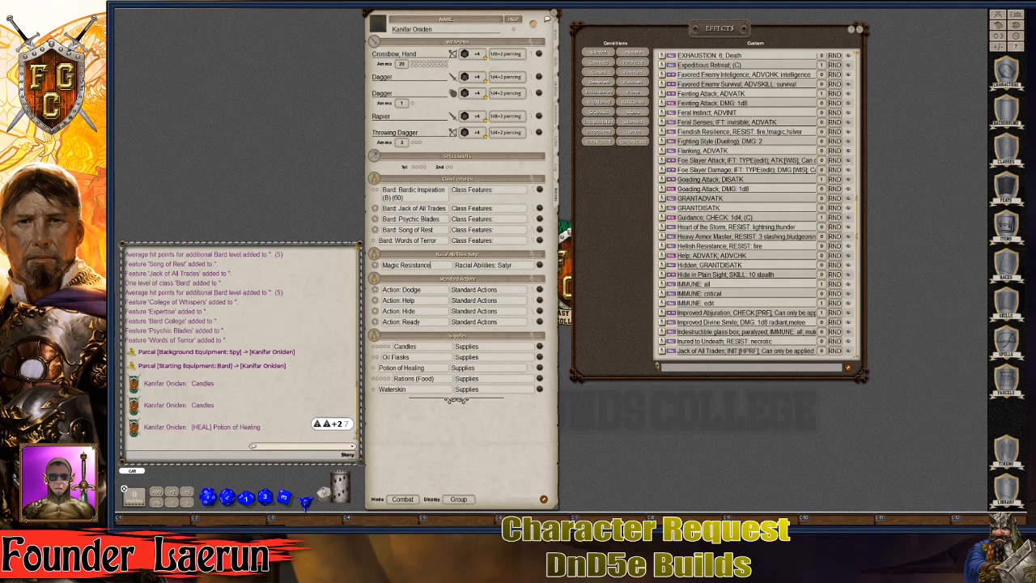
scroll(757, 204, "up", 10)
scroll(757, 203, "up", 10)
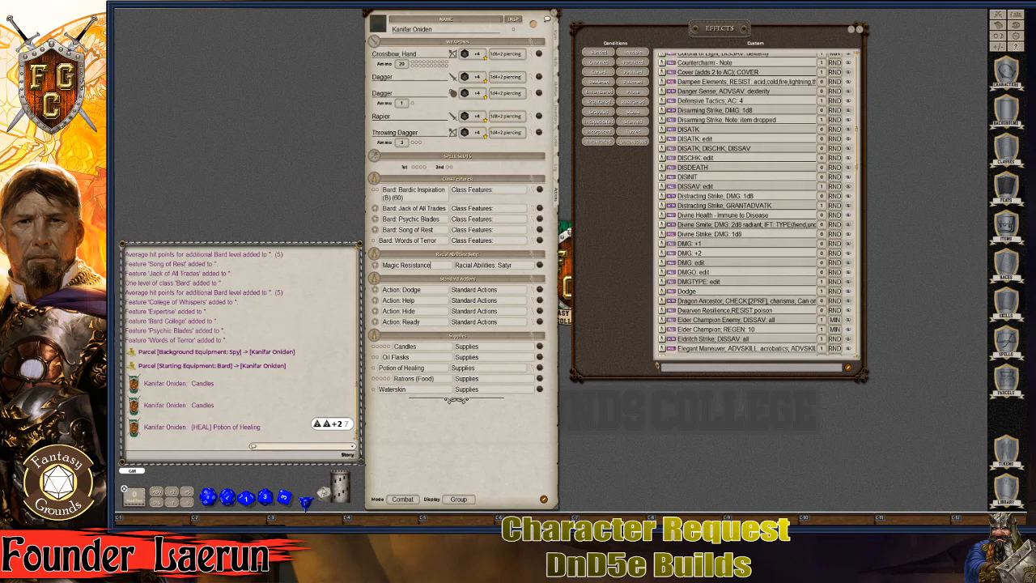
scroll(758, 204, "up", 1)
scroll(757, 204, "up", 10)
scroll(757, 204, "up", 5)
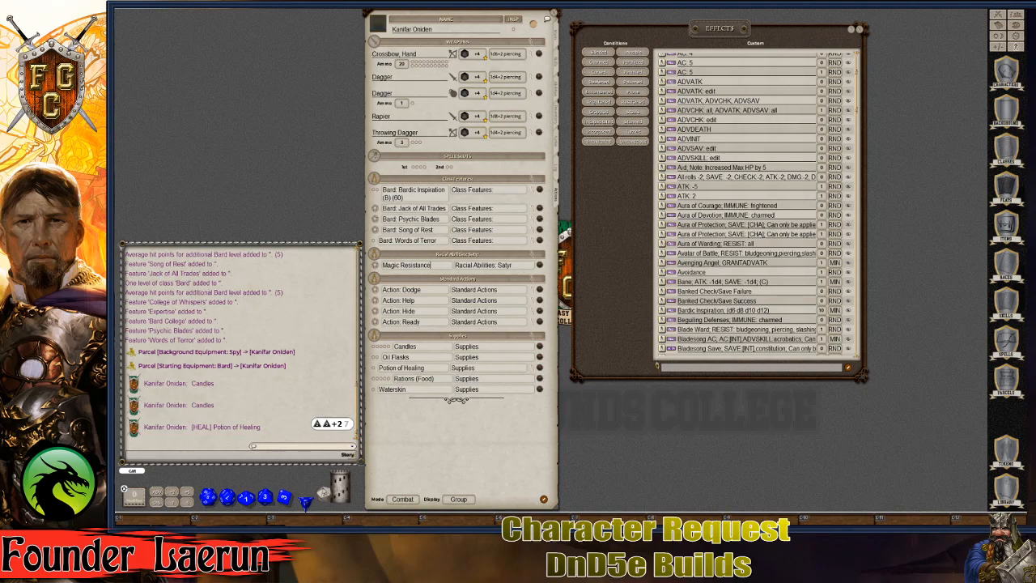
scroll(757, 204, "up", 2)
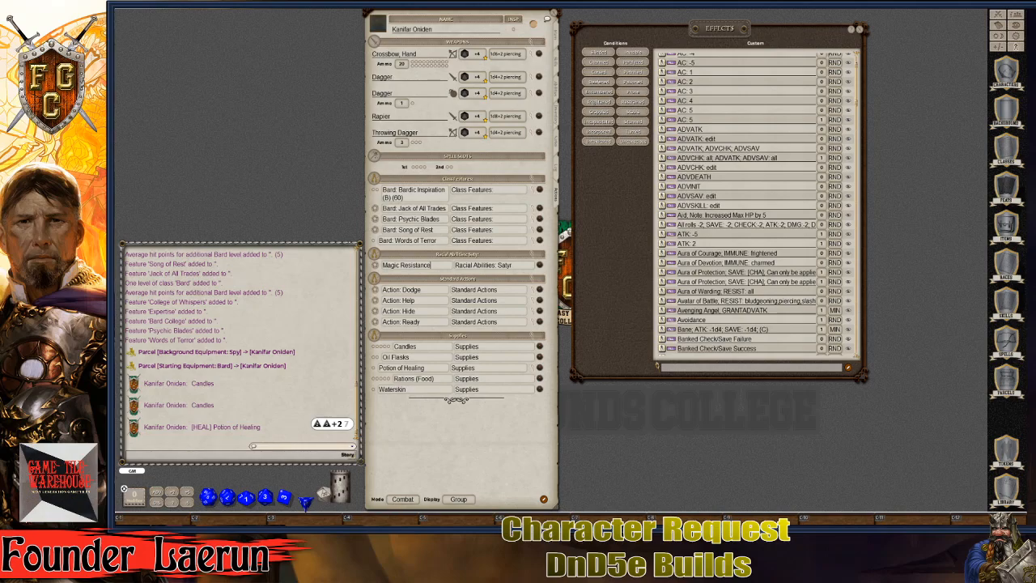
Step: Add an effect action to the Magic Resistance power
right_click(440, 266)
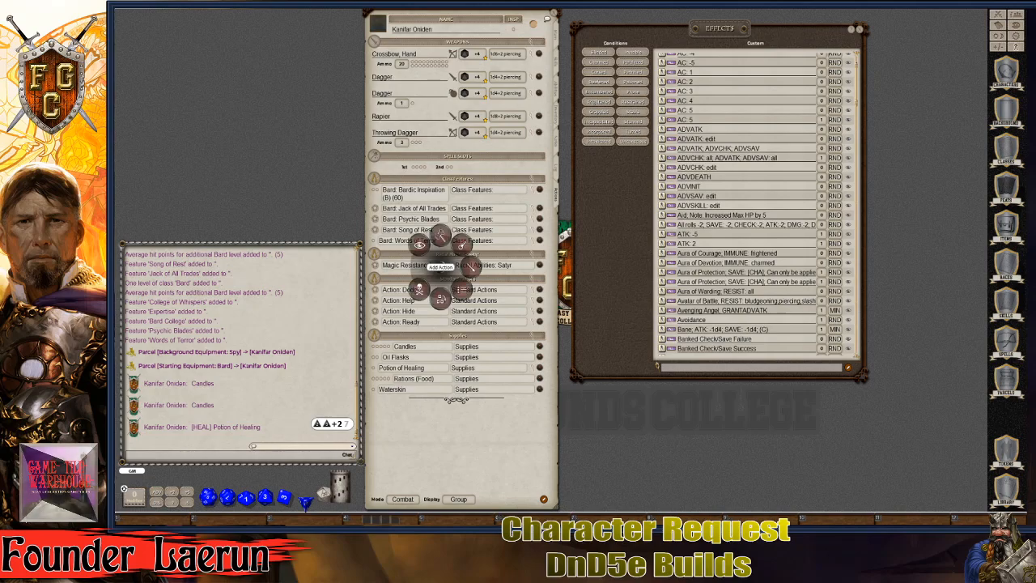
left_click(471, 266)
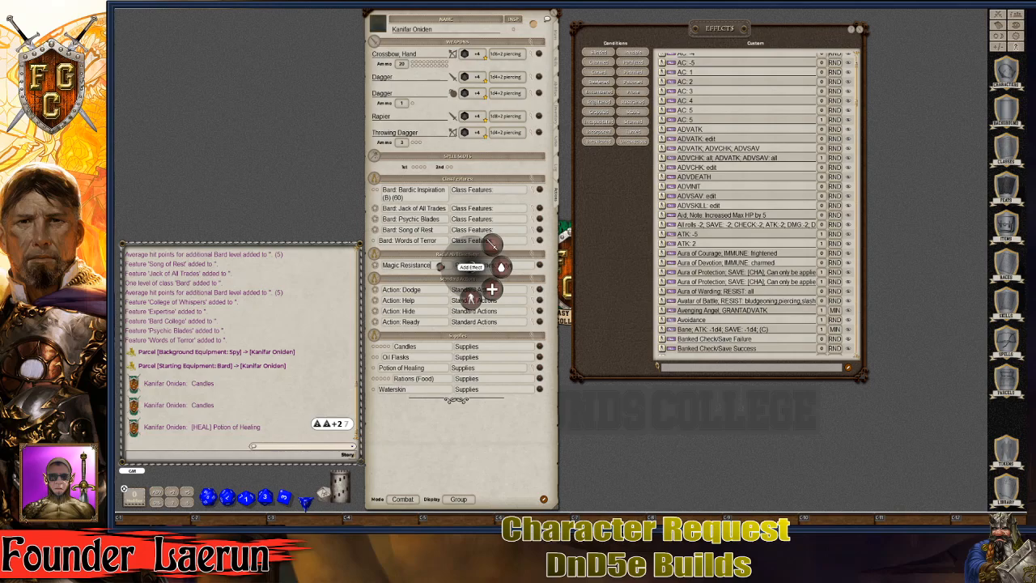
left_click(470, 299)
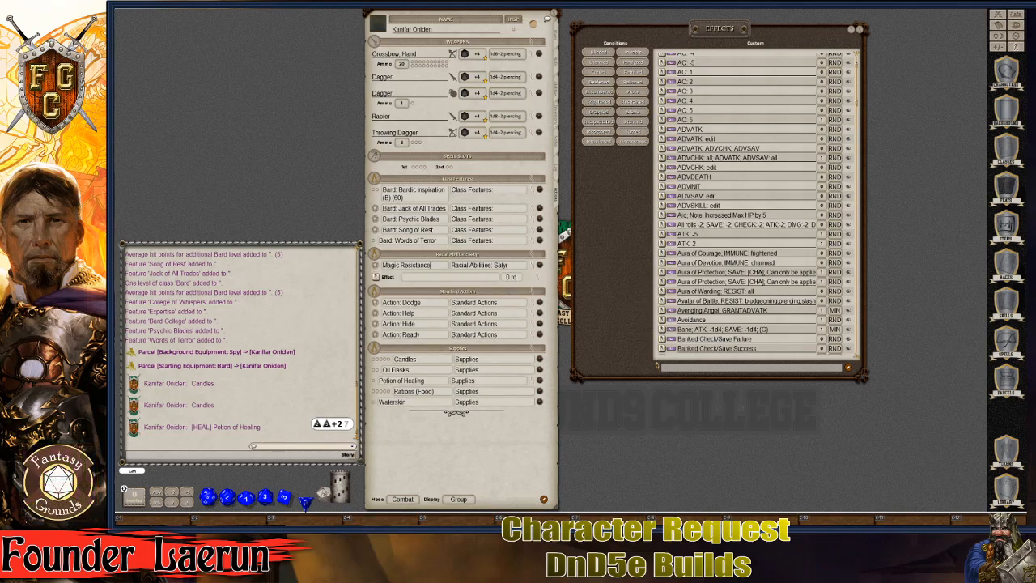
Step: Open the details of the Magic Resistance effect and begin its description with "Saty's magic Resistence"
left_click(538, 277)
left_click(571, 247)
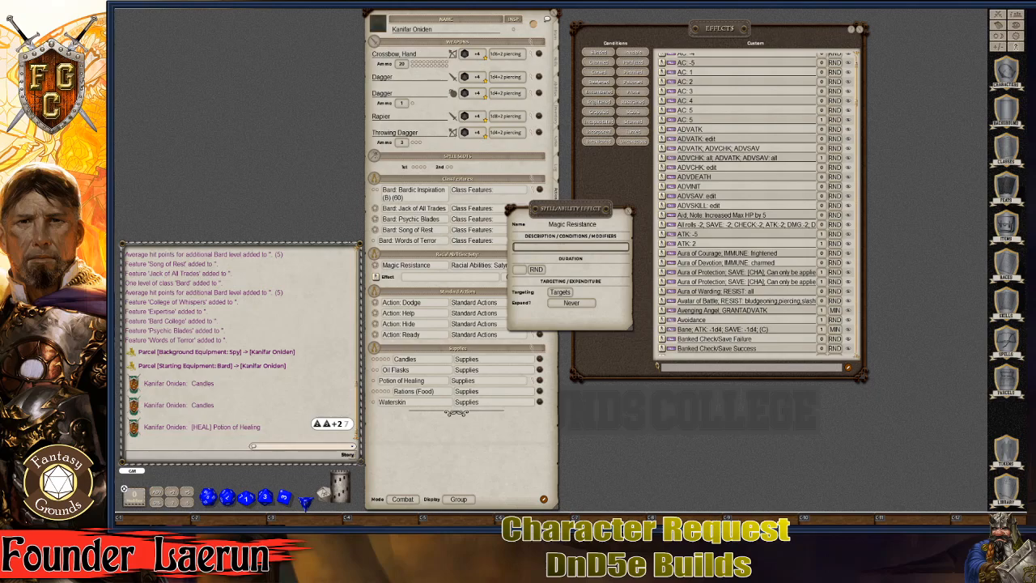
type("Sa")
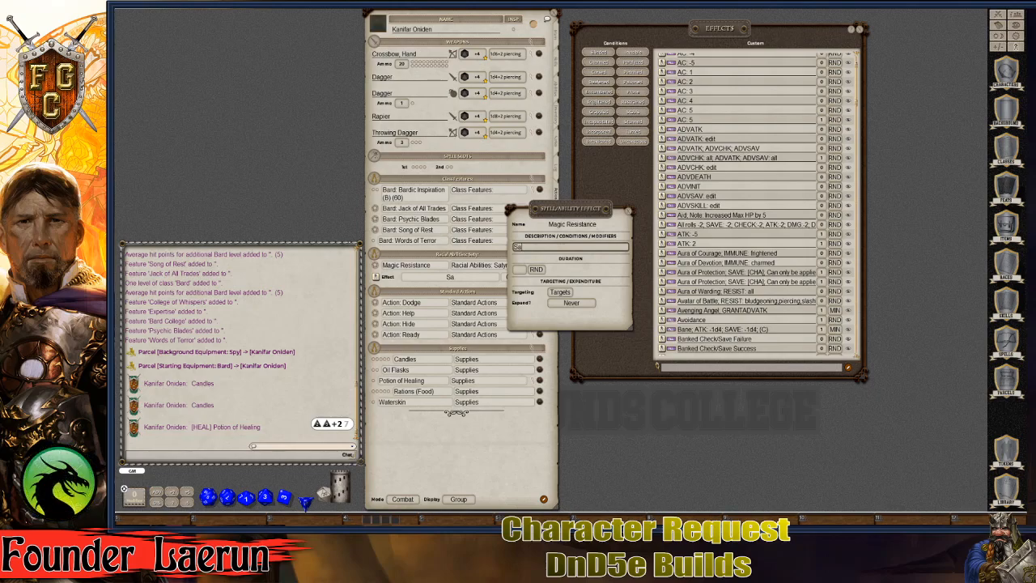
type("yr's")
key("BackSpace")
key("BackSpace")
key("BackSpace")
key("BackSpace")
type("aly's magic Rse")
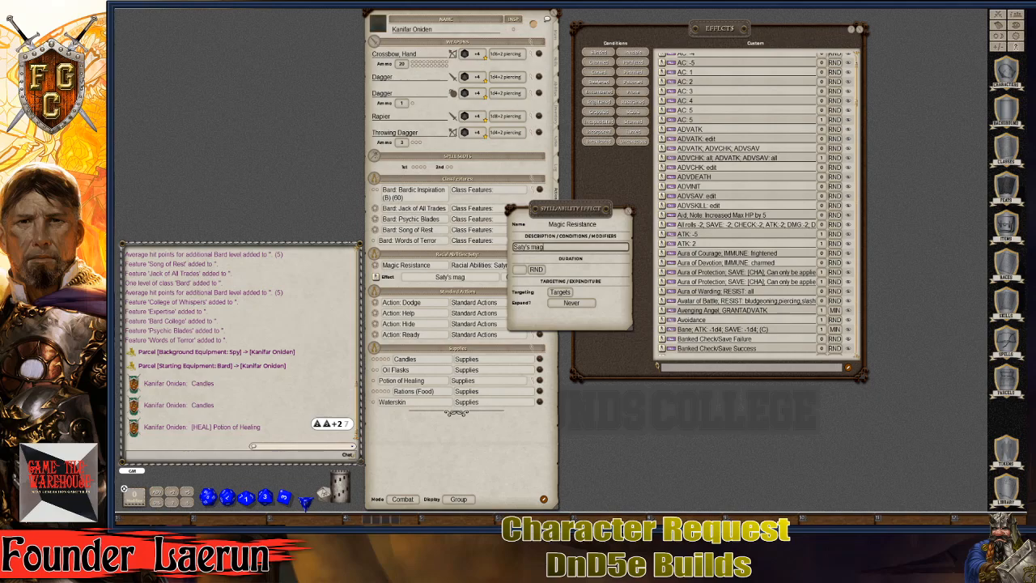
key("BackSpace")
key("BackSpace")
type("esistence")
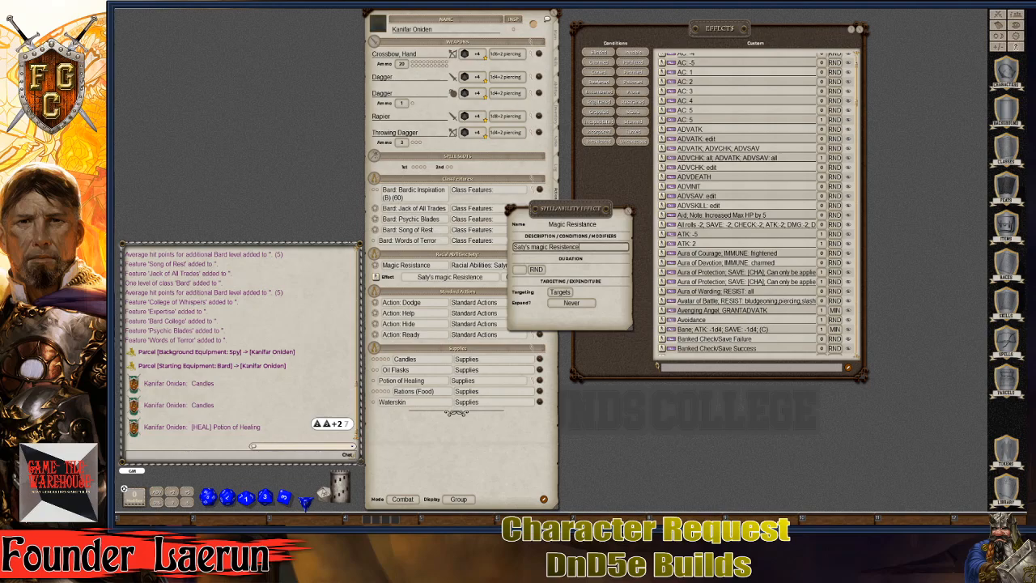
Step: Add the modifier "ADVSAV: magic" to the effect description, set its targeting to Self, and close the effect details
type(";")
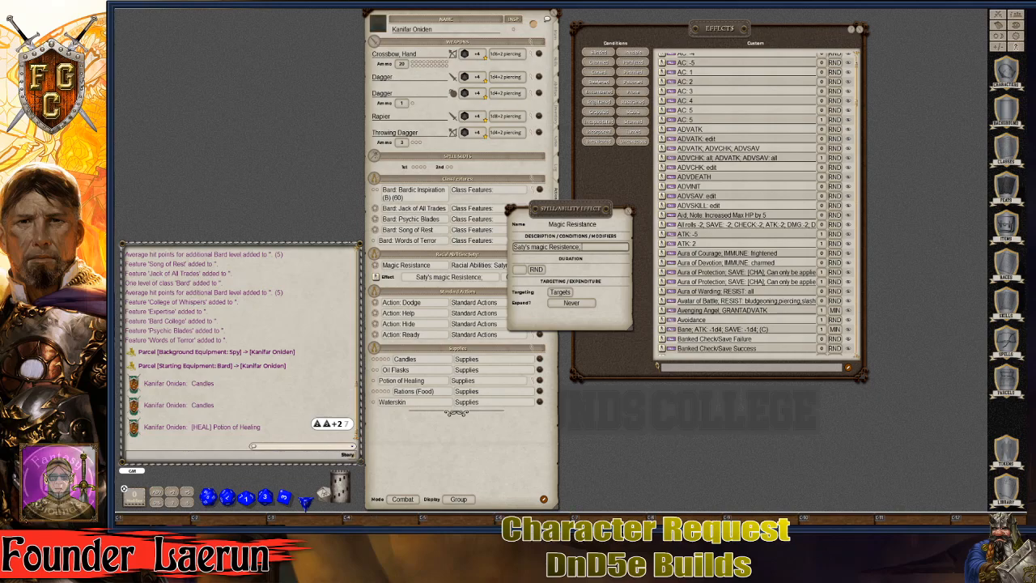
type("AD")
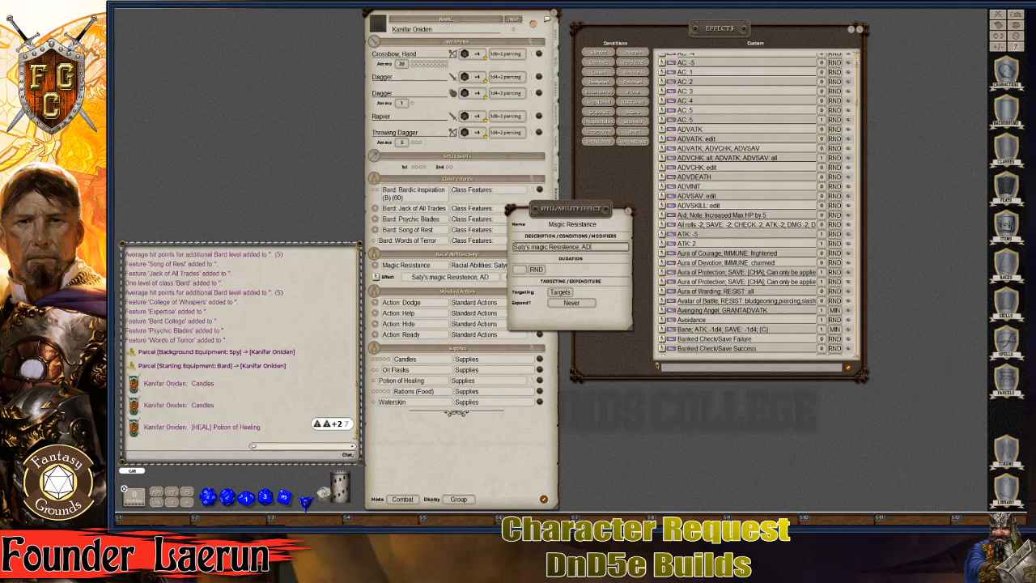
type("VSAV:")
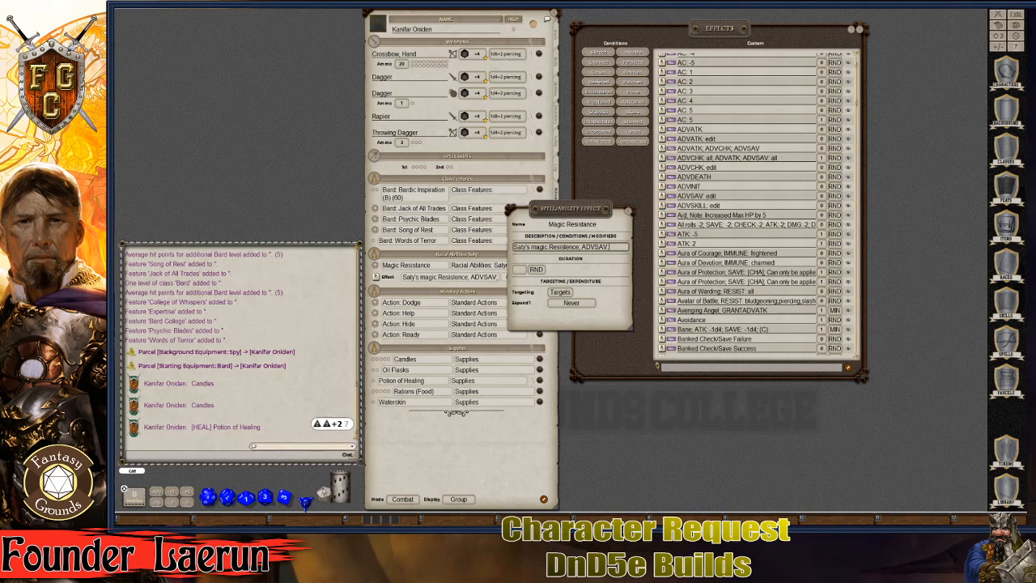
key("BackSpace")
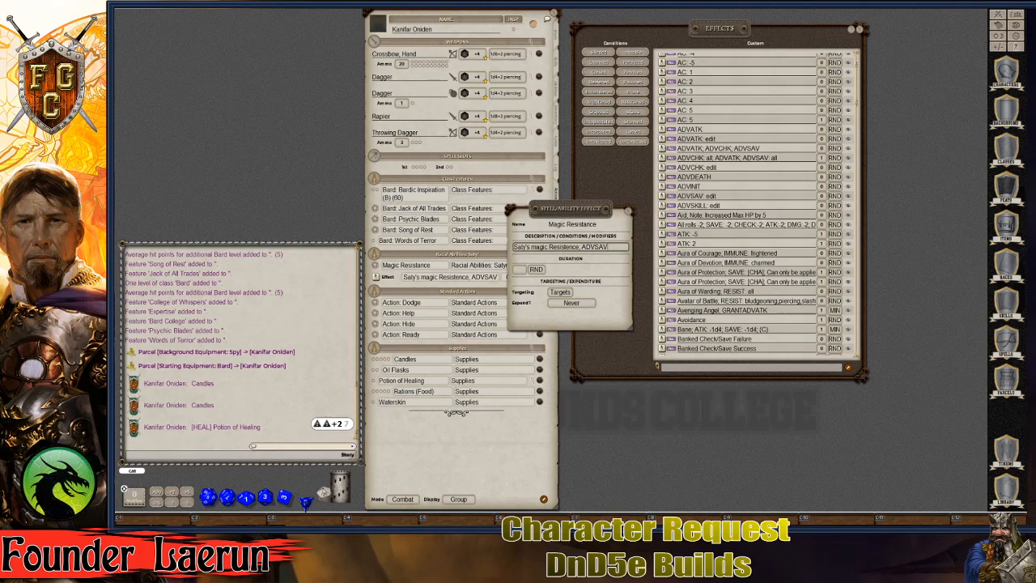
type("; magic")
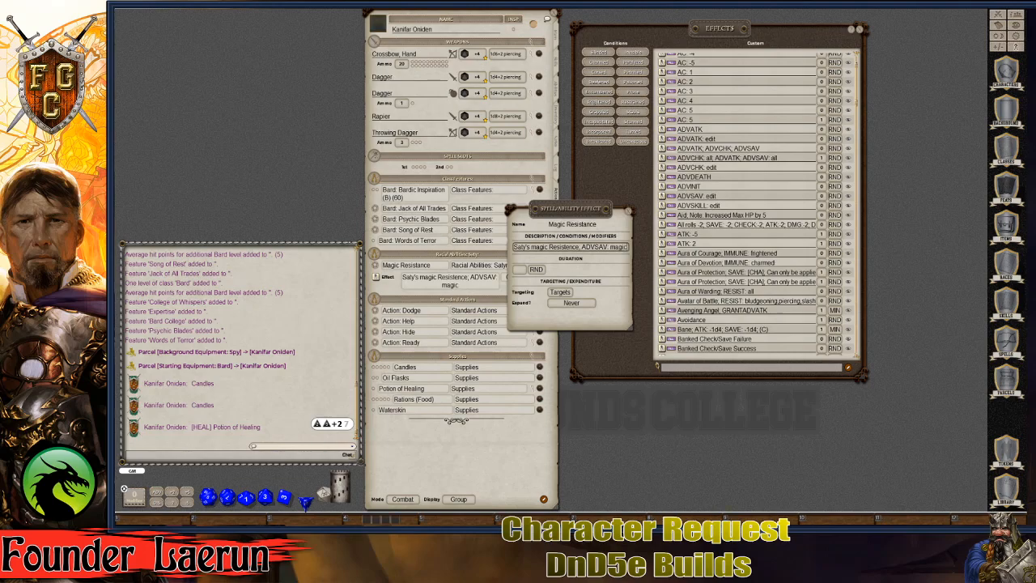
left_click(560, 292)
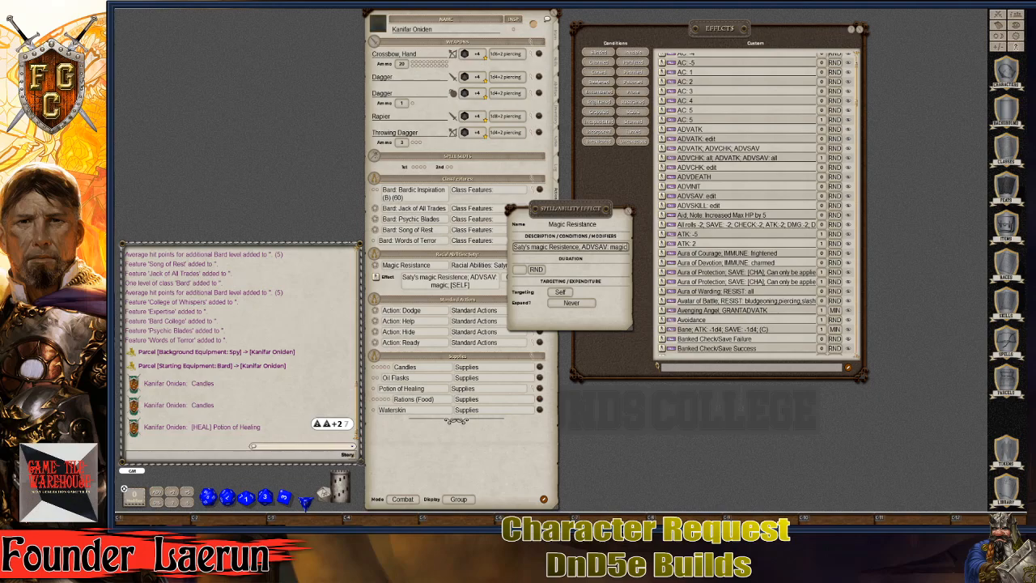
left_click(628, 211)
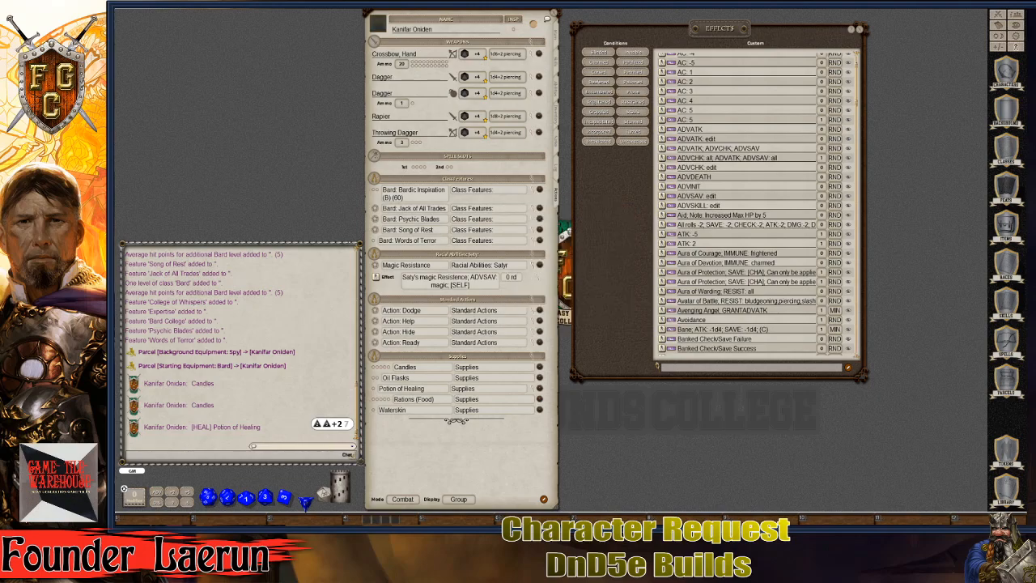
Step: Look through the custom effects from the AC entries down to the Empowered Evocation entry, and close the effects list
scroll(757, 204, "down", 5)
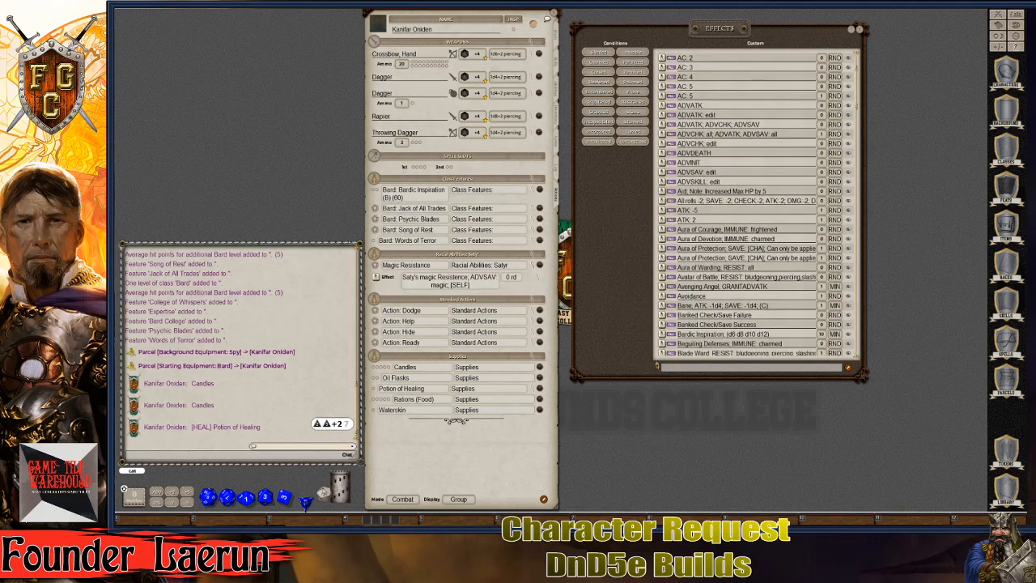
scroll(757, 204, "down", 12)
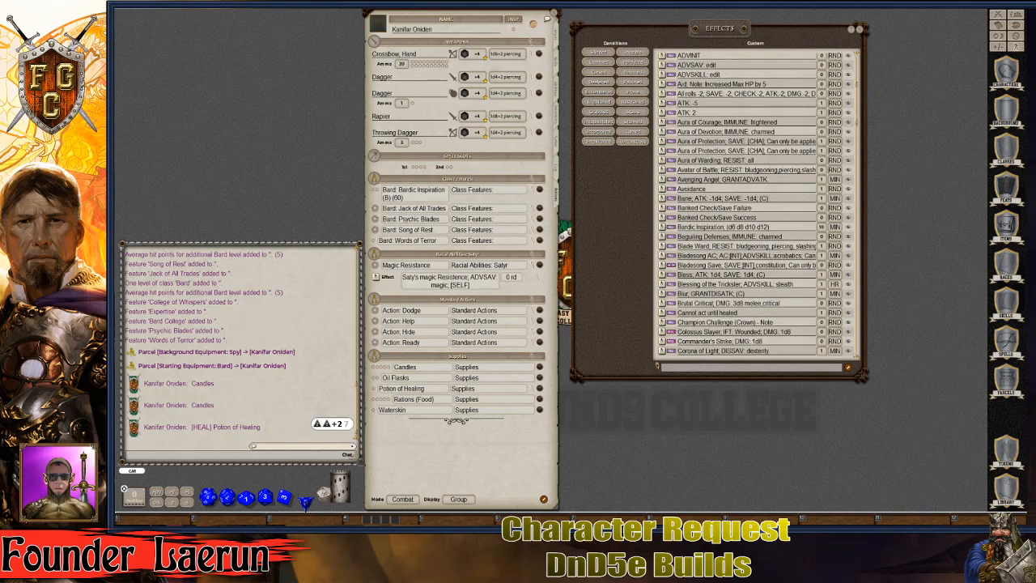
scroll(757, 204, "down", 5)
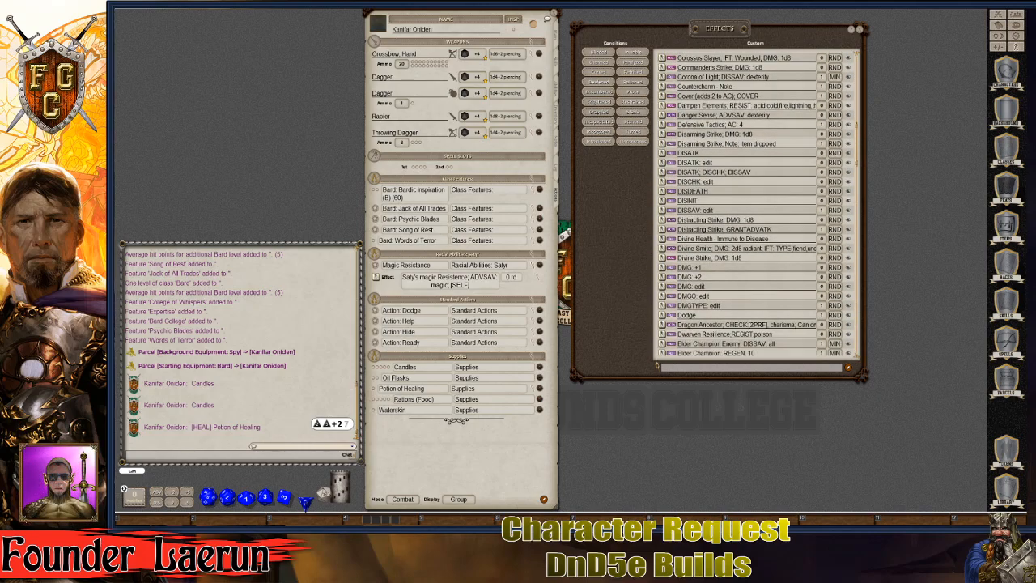
key("ctrl")
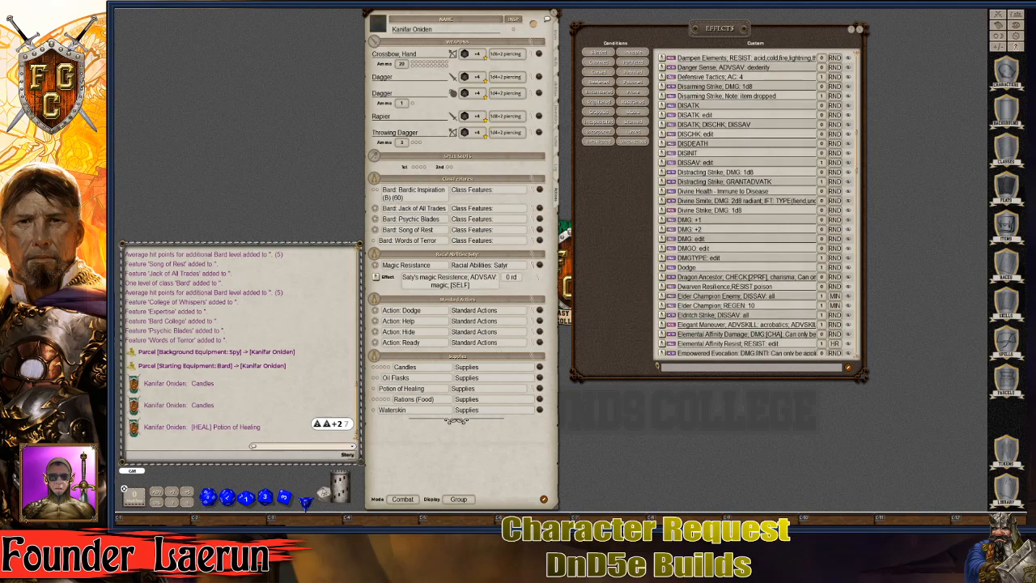
key("ctrl+w")
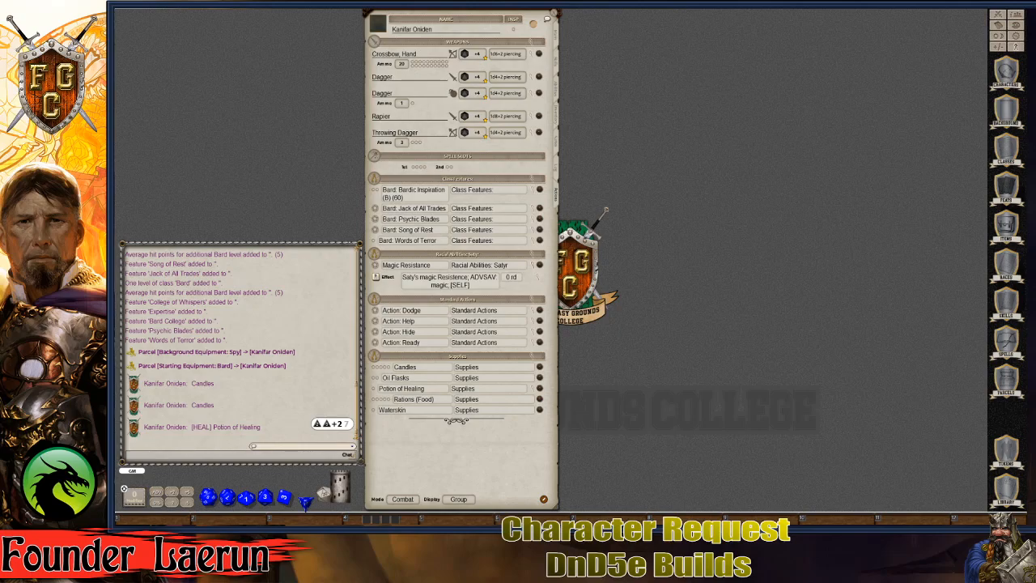
Step: Collapse the Magic Resistance effect details and set the power display on the actions page to Actions
key("ctrl")
left_click(532, 265)
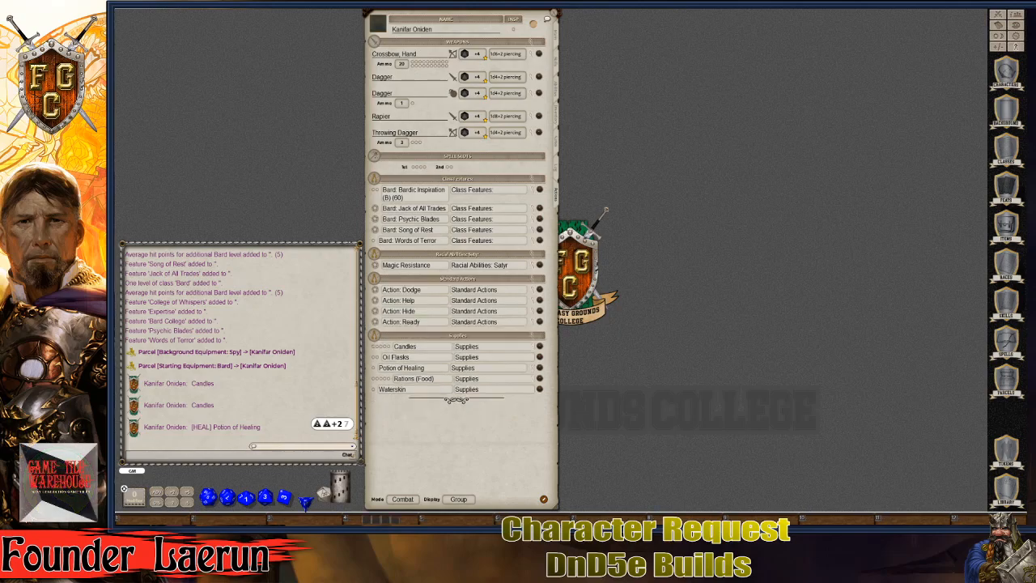
left_click(459, 500)
left_click(459, 499)
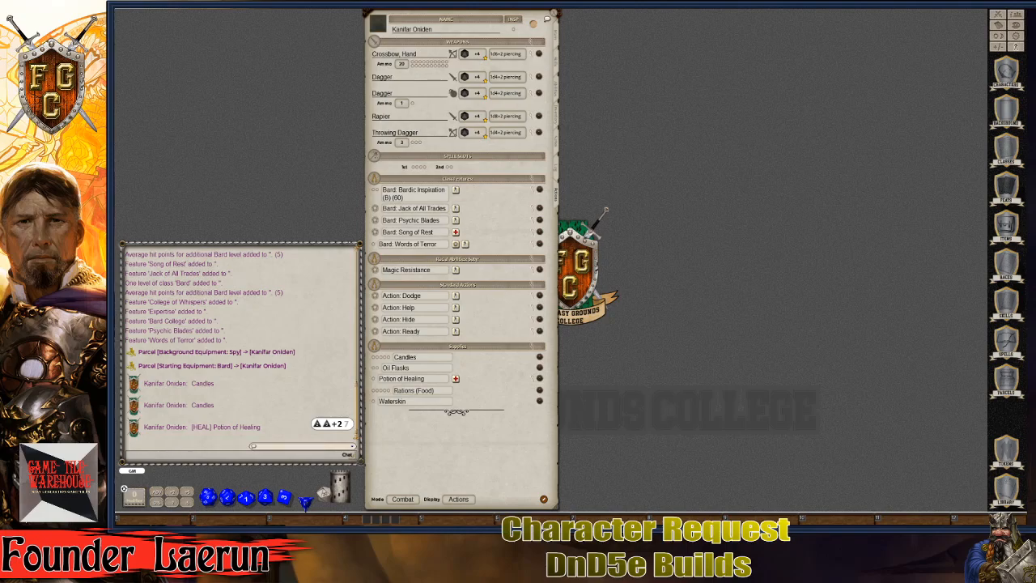
Step: Open the combat tracker and add the bard character to it
left_click(998, 13)
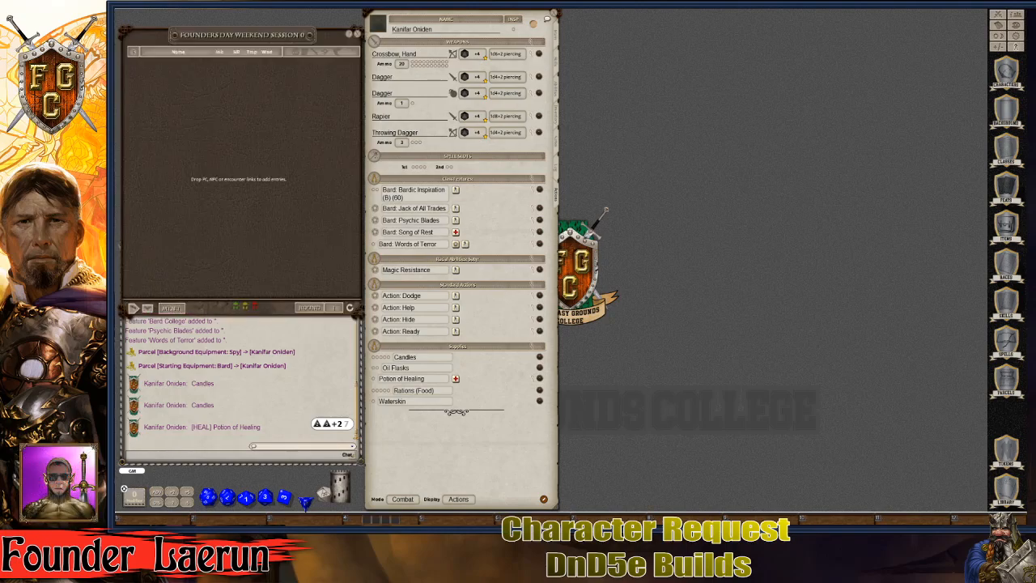
left_click_drag(378, 24, 267, 121)
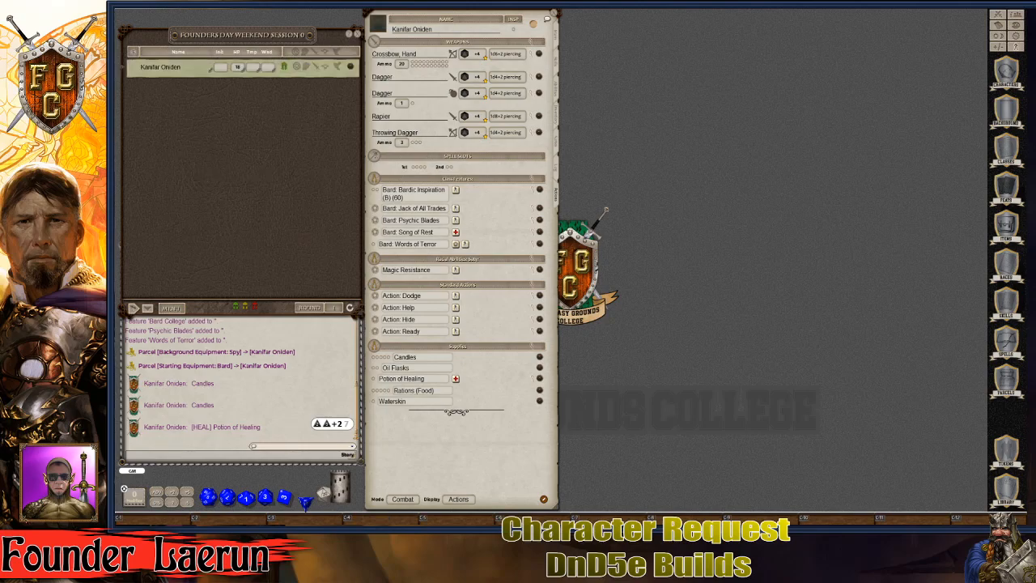
key("ctrl")
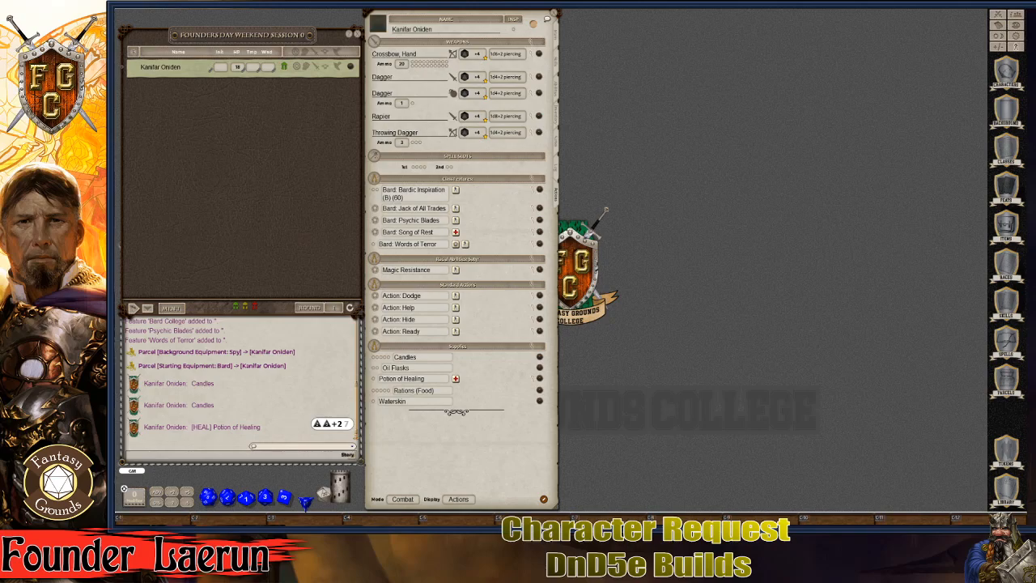
Step: Apply the Jack of All Trades and Magic Resistance effects to the bard in the combat tracker
left_click(456, 209)
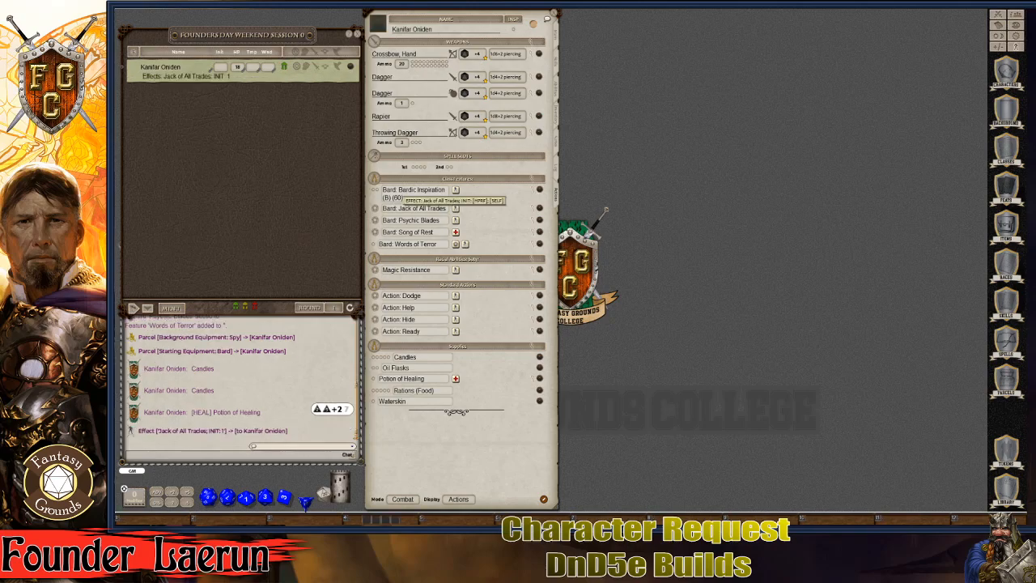
key("ctrl")
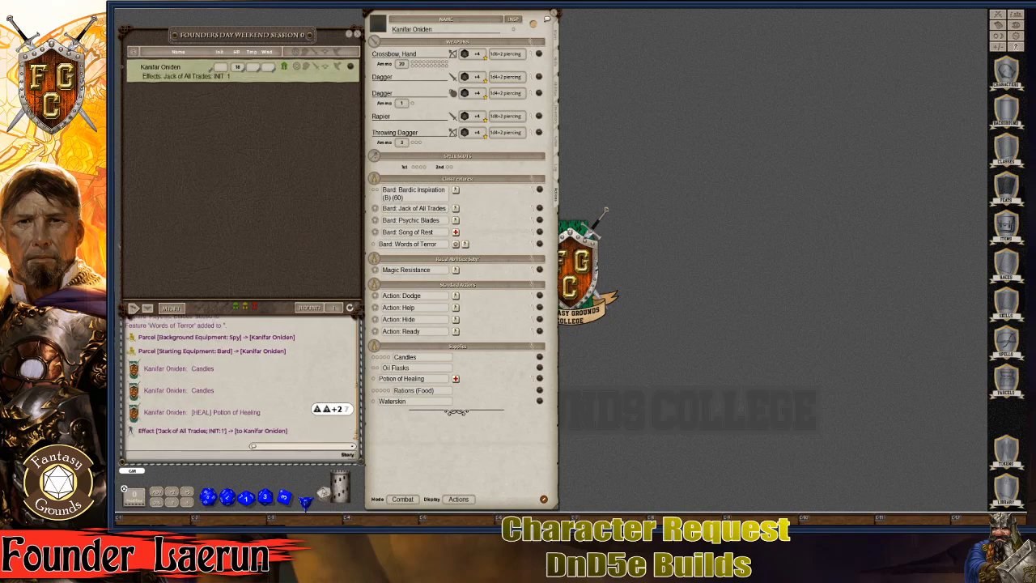
left_click(456, 270)
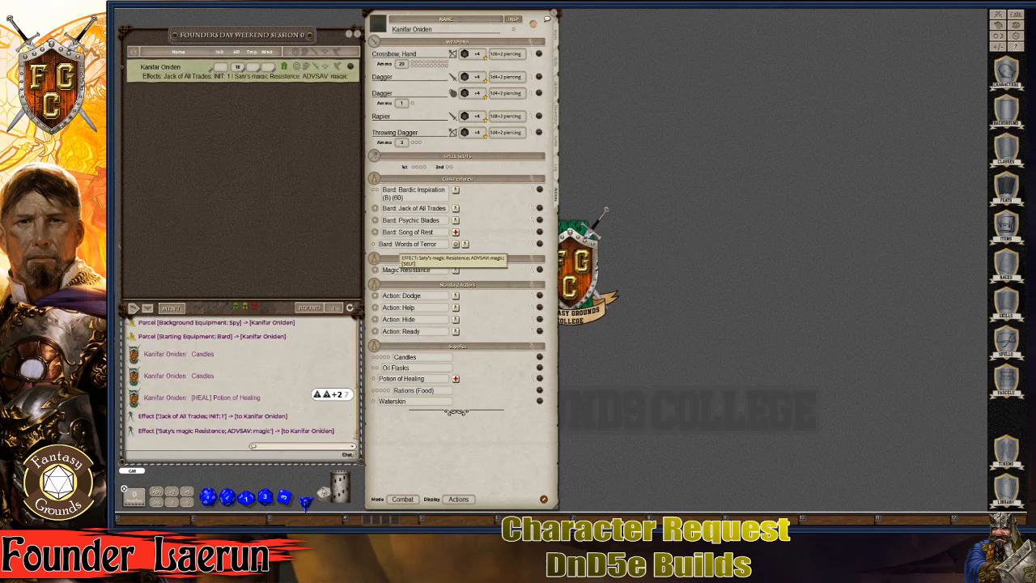
key("ctrl")
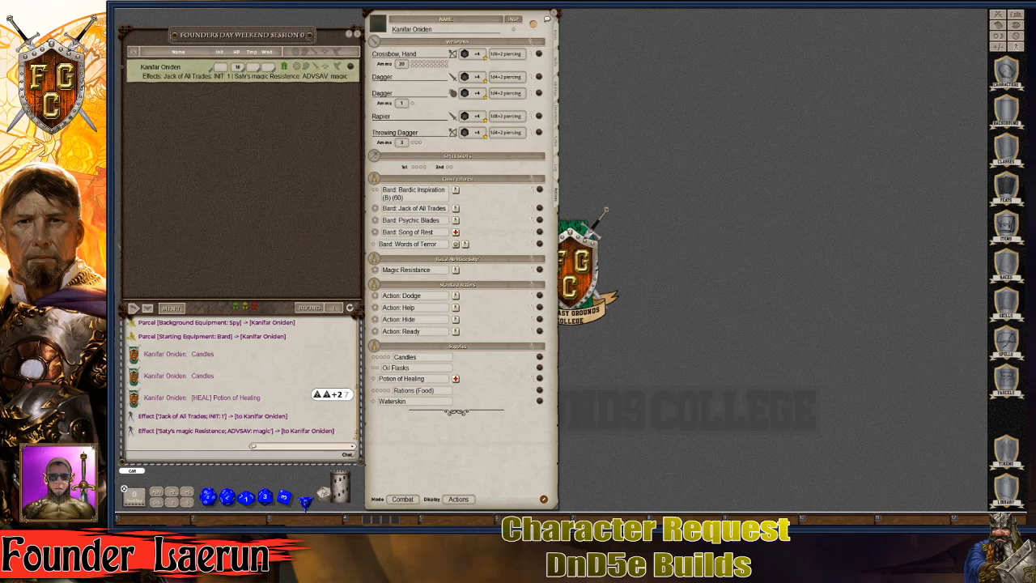
key("ctrl")
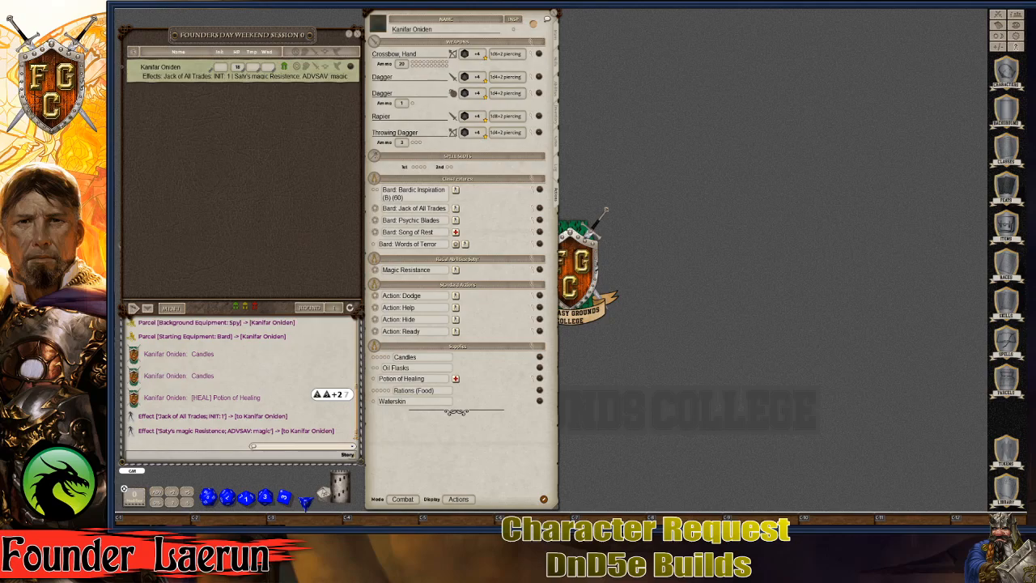
Step: Read the College of Whispers feature and its Mantle of Whispers entry, close both, and return to the actions page
left_click(555, 90)
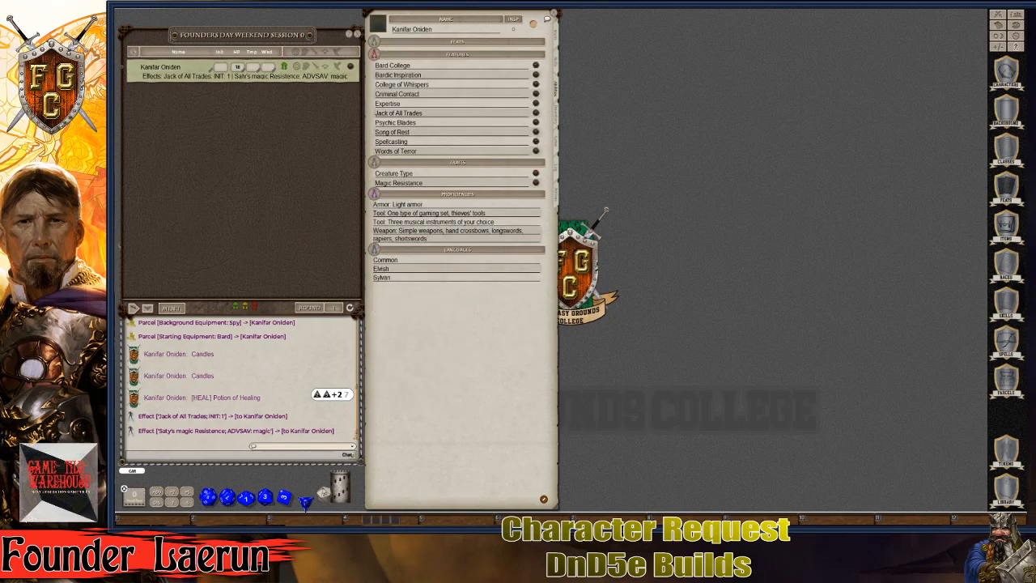
left_click(535, 84)
left_click_drag(571, 208, 643, 78)
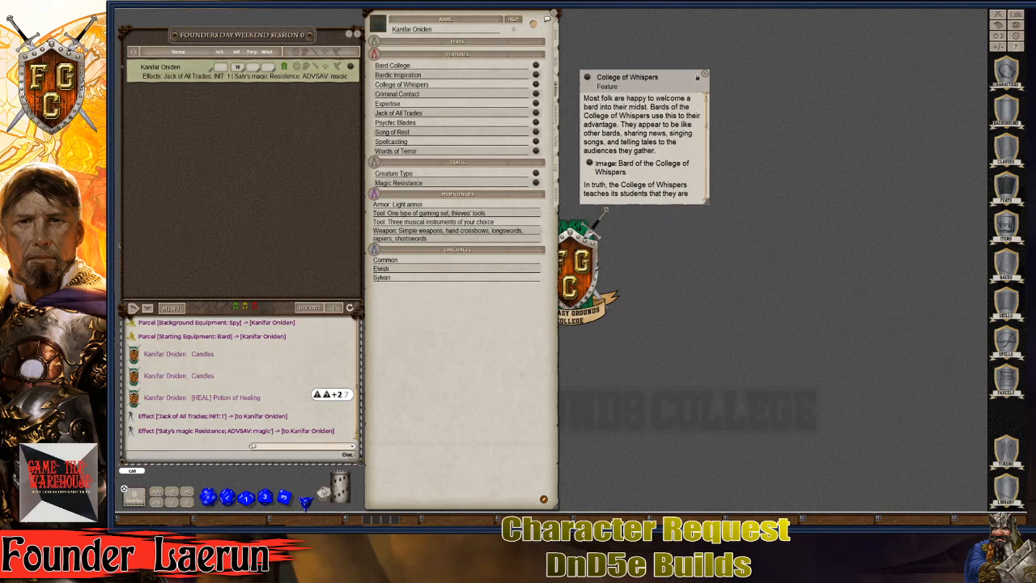
left_click_drag(707, 201, 718, 336)
scroll(650, 234, "down", 3)
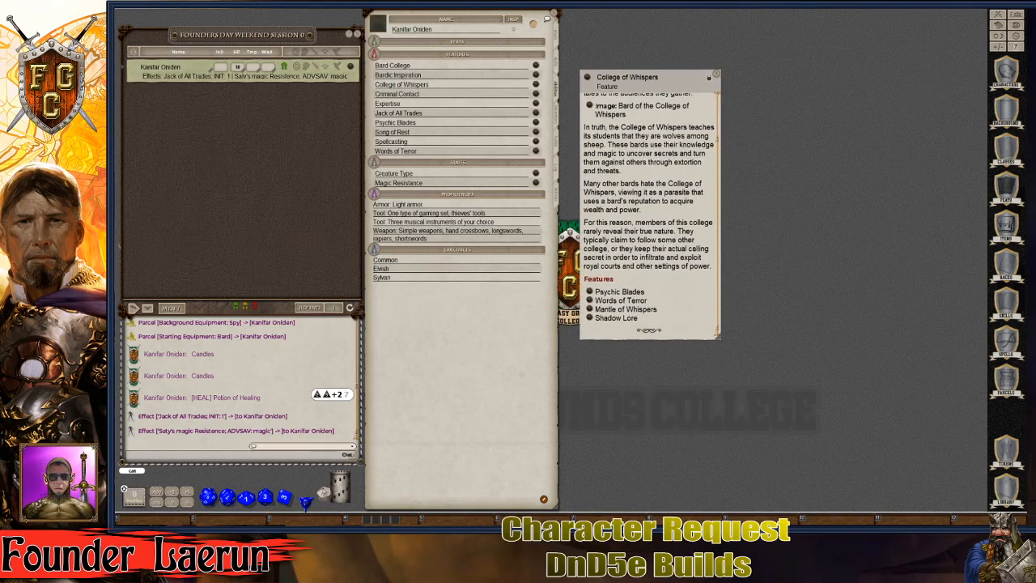
left_click(589, 309)
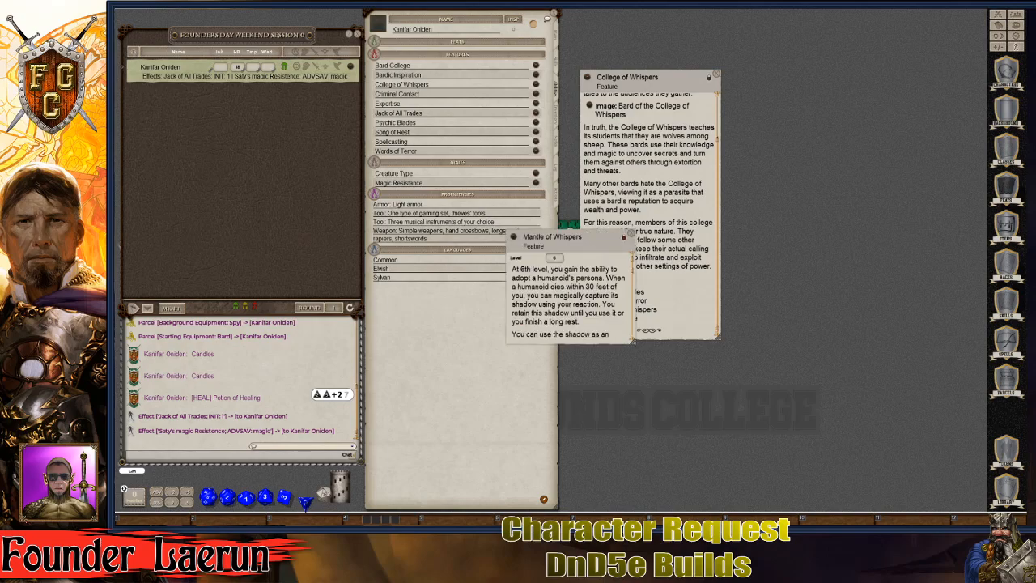
left_click(631, 233)
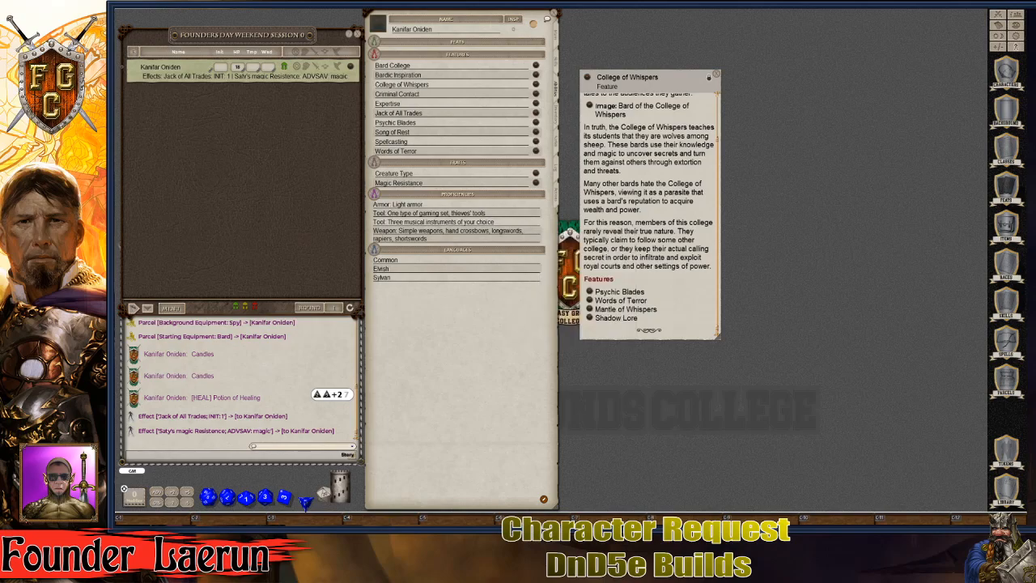
left_click(710, 75)
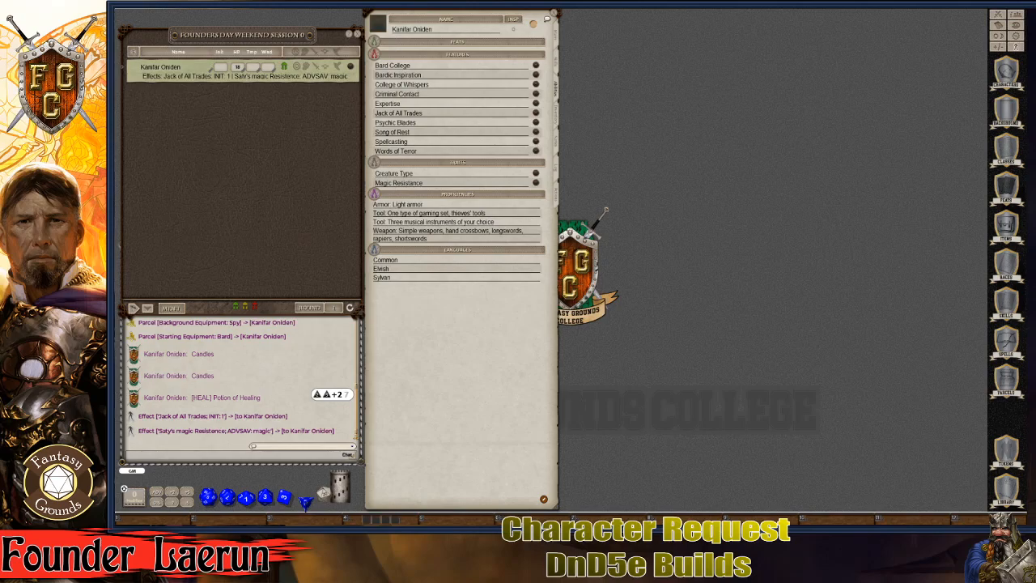
left_click(556, 195)
key("ctrl")
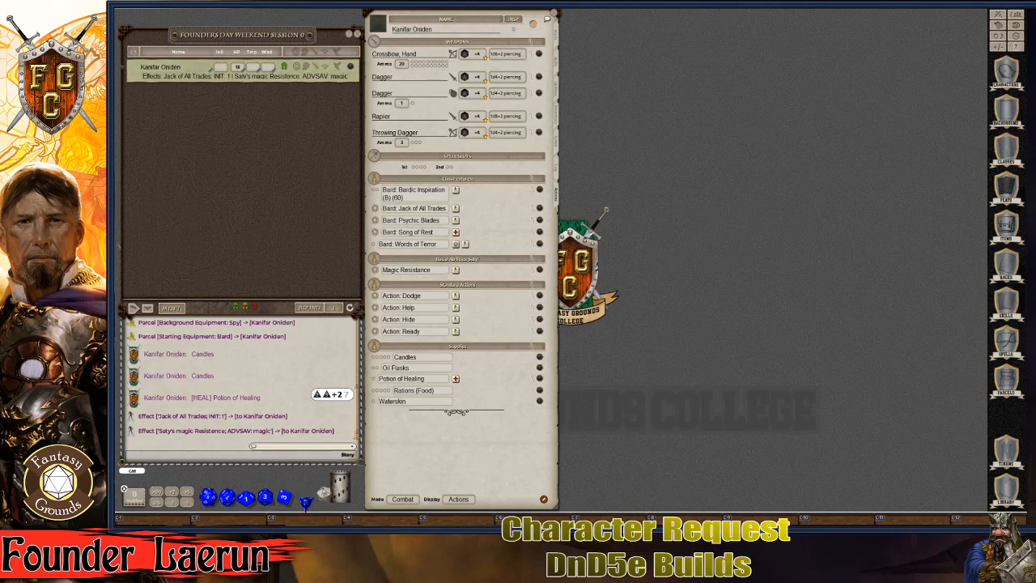
Step: Open the campaign's spells list and show the 5E Effects Coding - Spells group
left_click(1006, 486)
mouse_move(644, 12)
left_mouse_down()
mouse_move(709, 17)
mouse_move(643, 27)
left_mouse_up()
left_click(816, 29)
key("ctrl")
left_click(1006, 340)
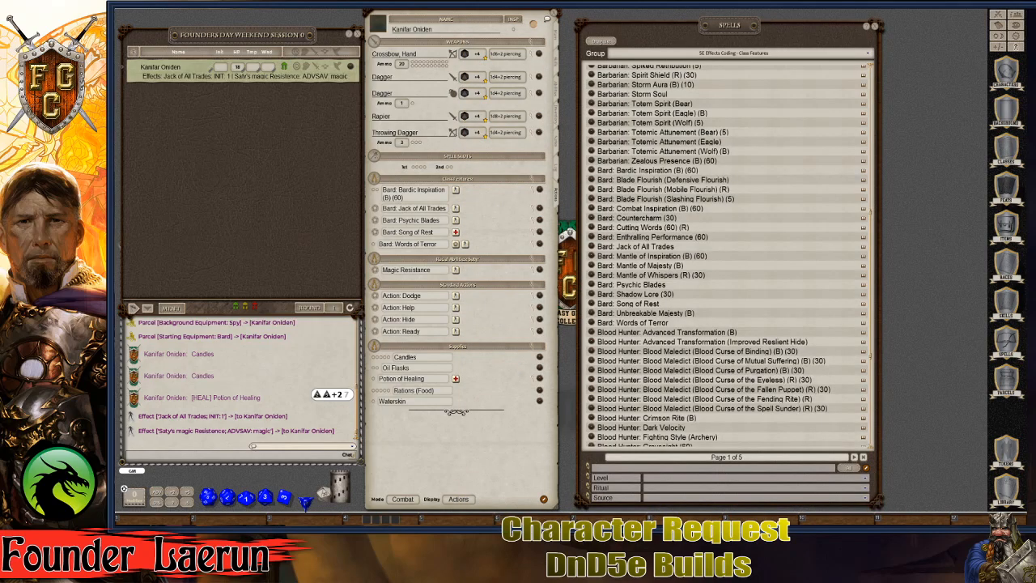
left_click(867, 53)
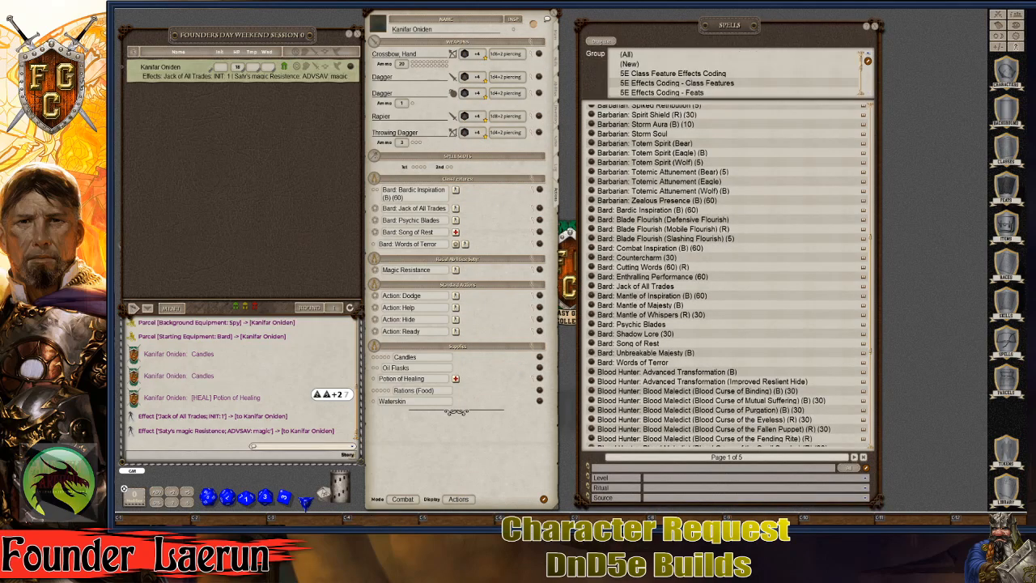
scroll(734, 73, "down", 2)
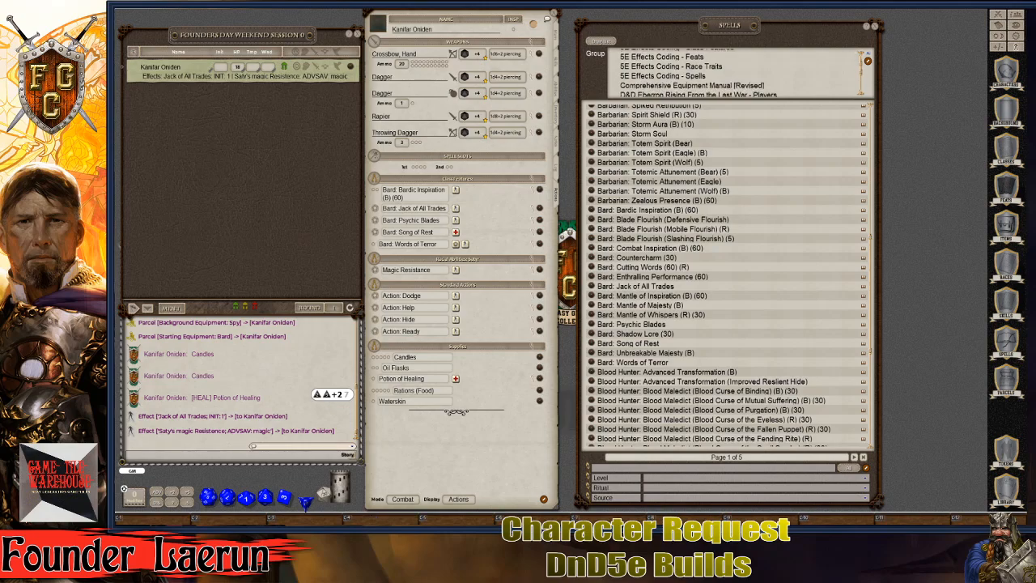
left_click(663, 76)
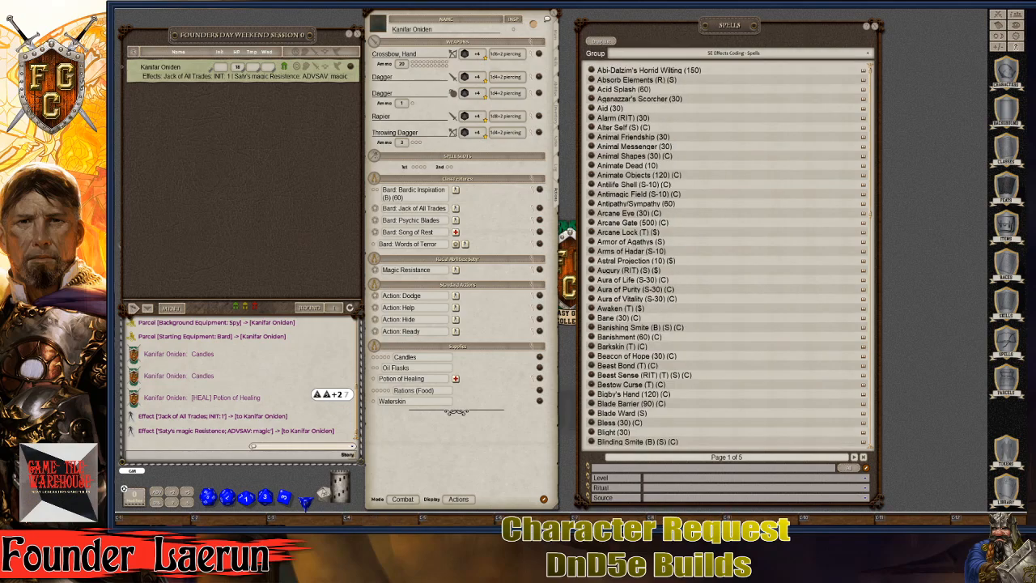
Step: Filter the spells list to level 0 spells with Bard as the source
left_click(864, 479)
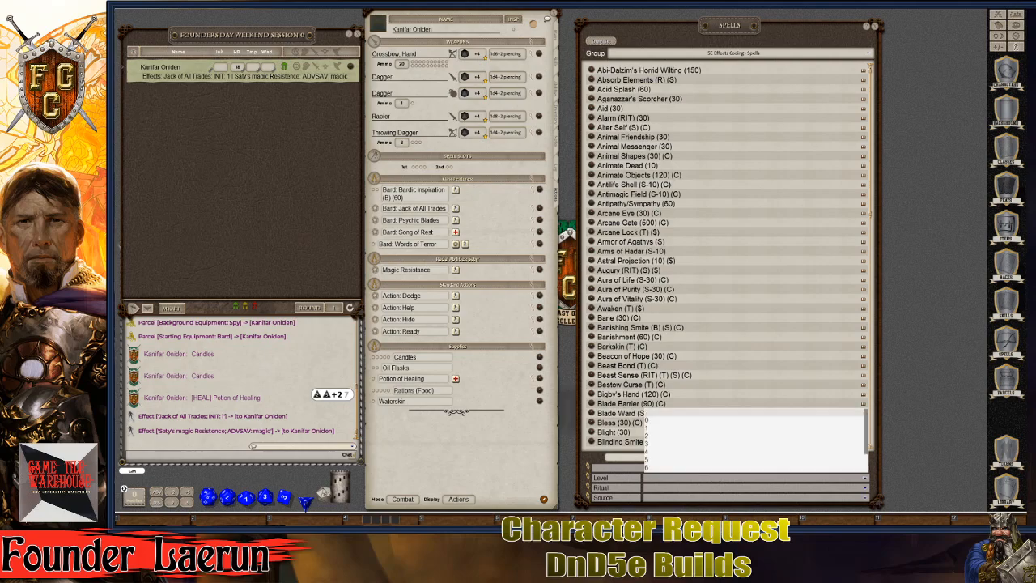
left_click(646, 420)
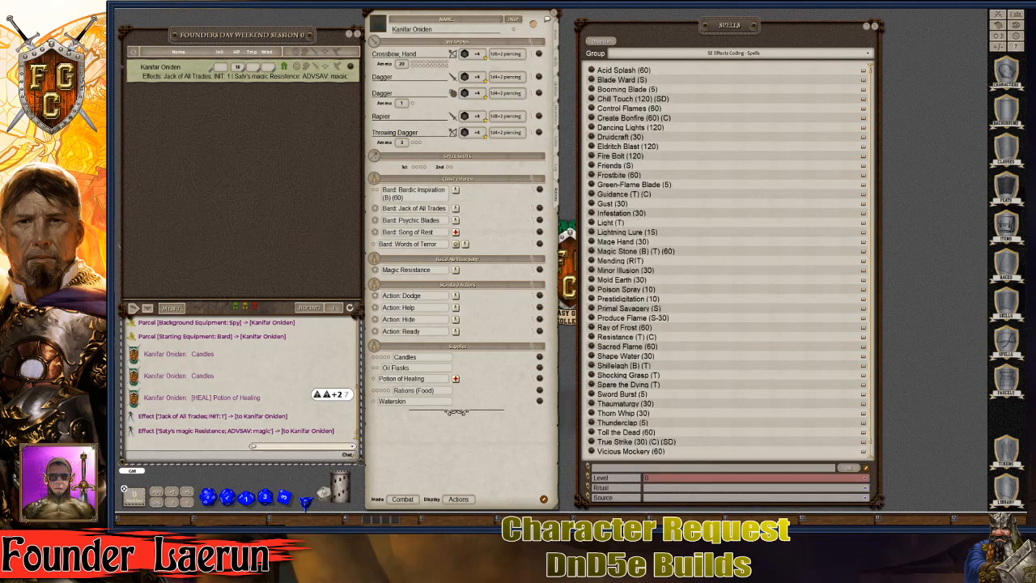
key("ctrl")
left_click(865, 497)
scroll(756, 460, "down", 5)
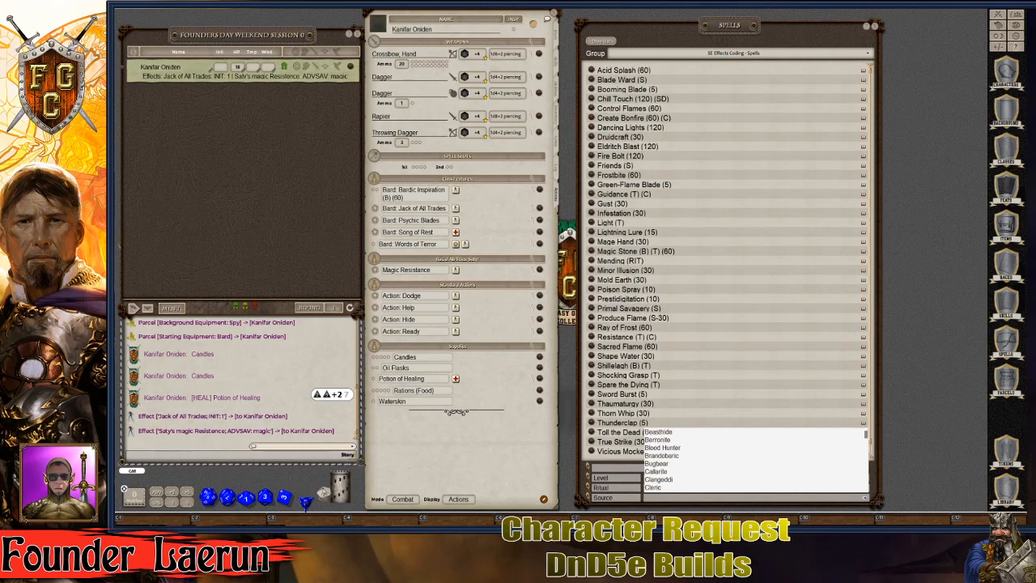
scroll(756, 460, "up", 1)
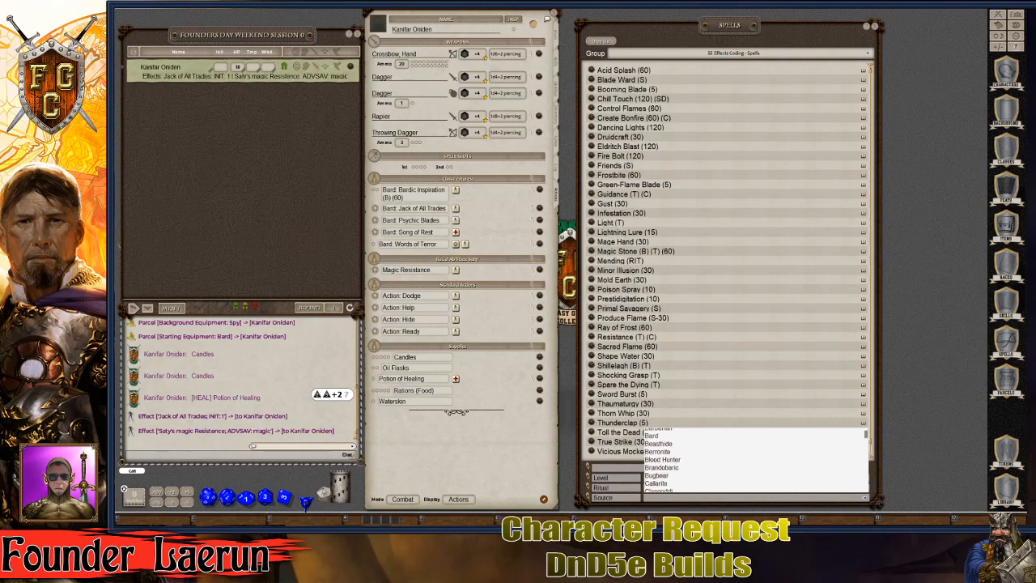
left_click(652, 435)
key("ctrl")
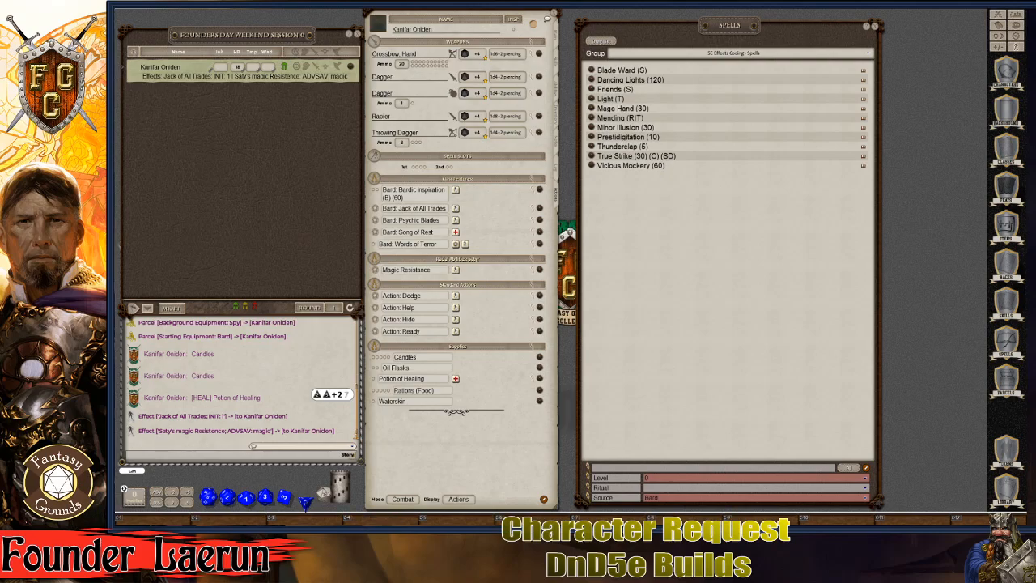
Step: Add the Vicious Mockery and Friends cantrips to the bard's actions page and collapse the Friends details
left_click_drag(591, 165, 466, 172)
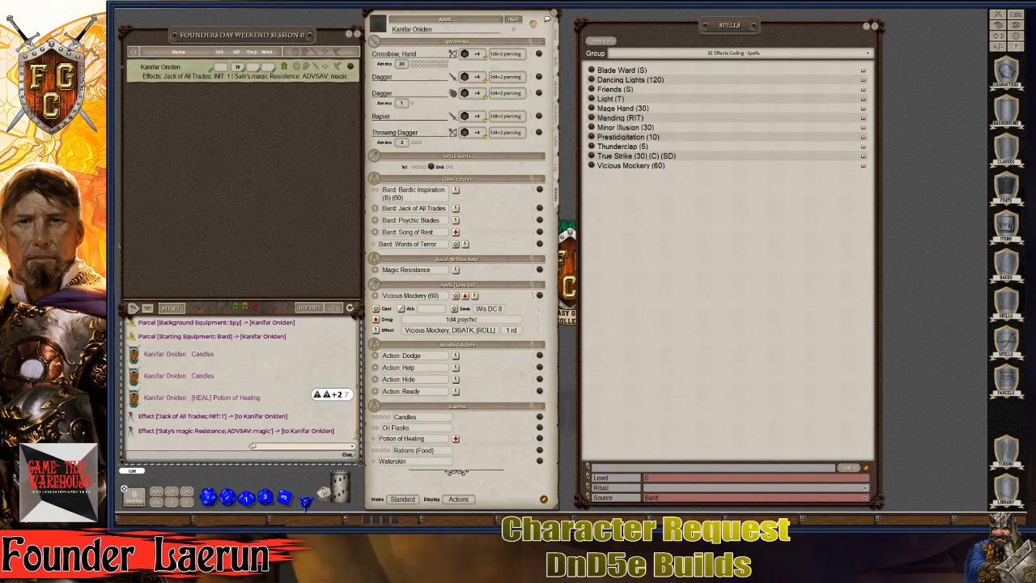
left_click_drag(591, 89, 430, 167)
left_click(532, 296)
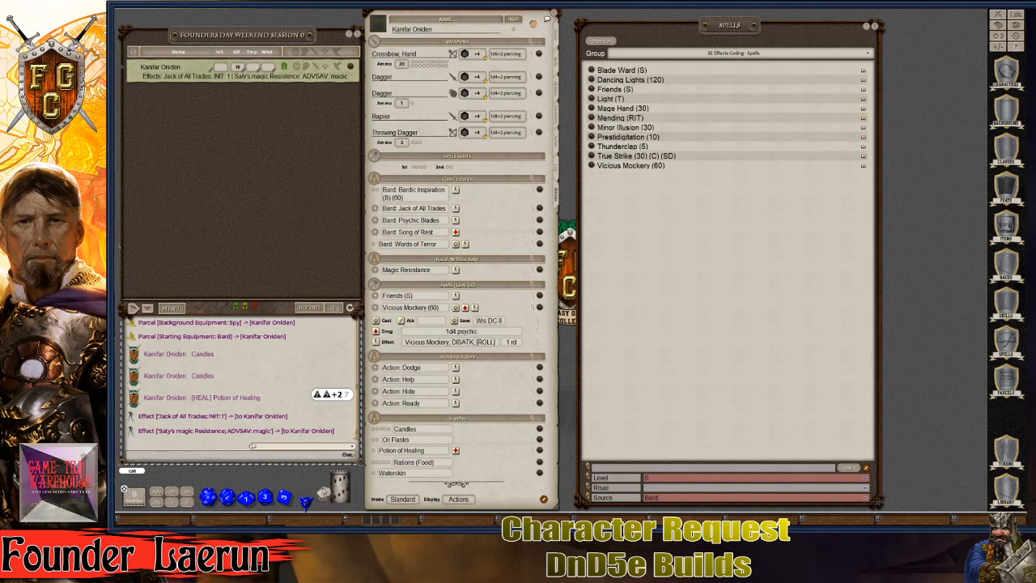
Step: Set the Spells power group's ability to Charisma, close its settings and collapse the Vicious Mockery details
left_click(374, 285)
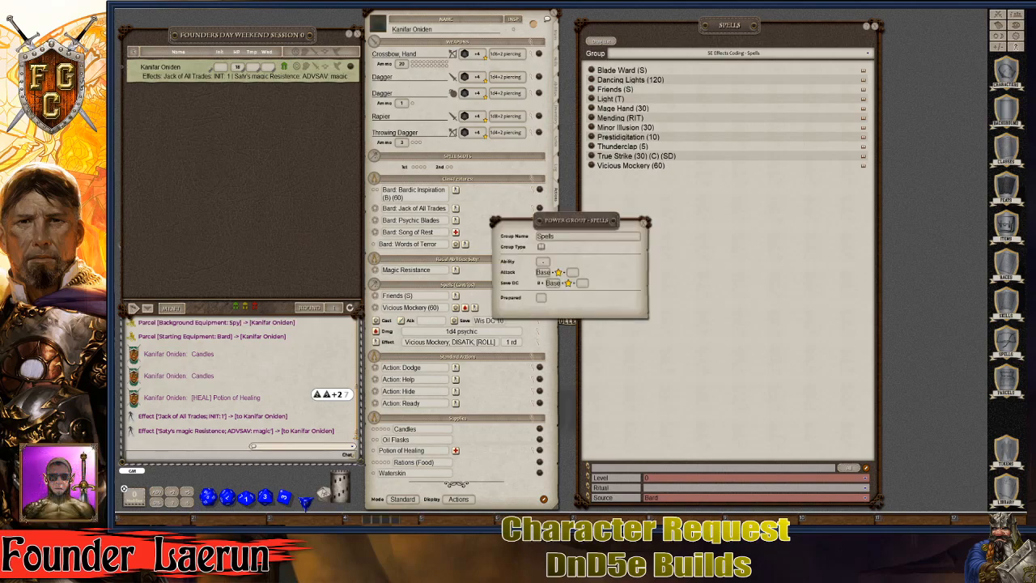
left_click(543, 261, "ctrl")
left_click(645, 221)
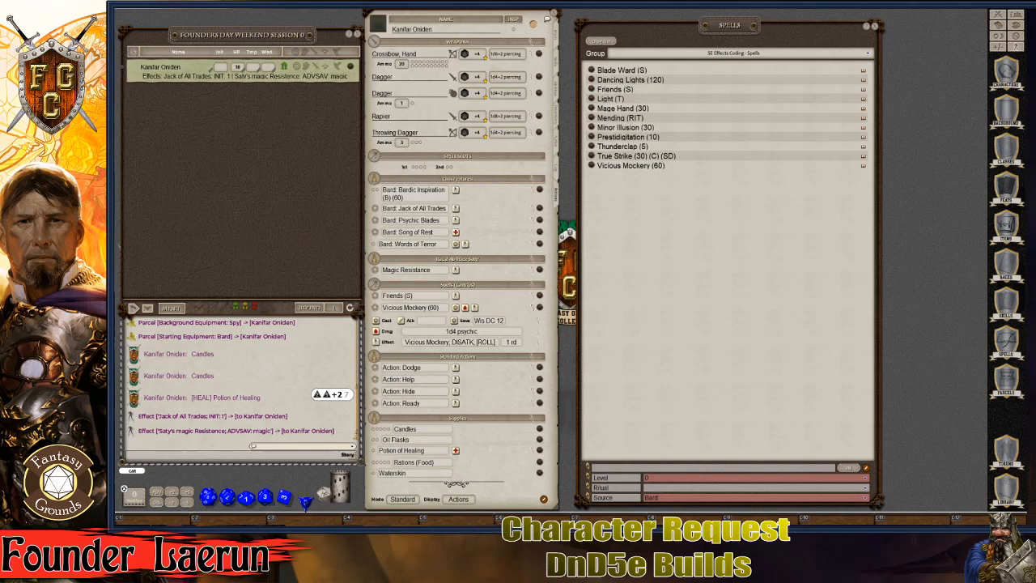
left_click(533, 307)
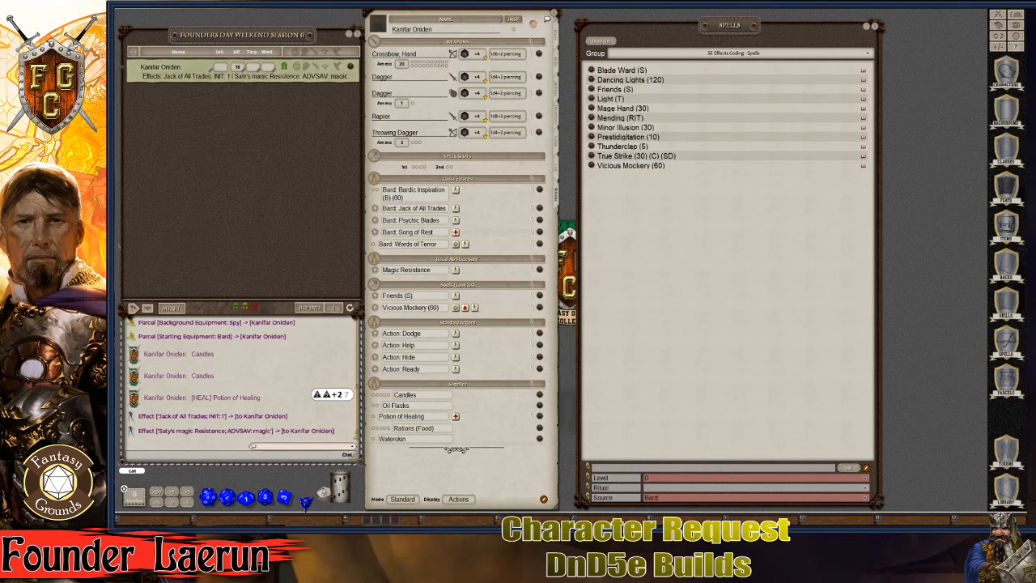
Step: Filter the Bard spells to level 1, add Faerie Fire and Disguise Self to the character, and collapse their details
left_click(864, 477)
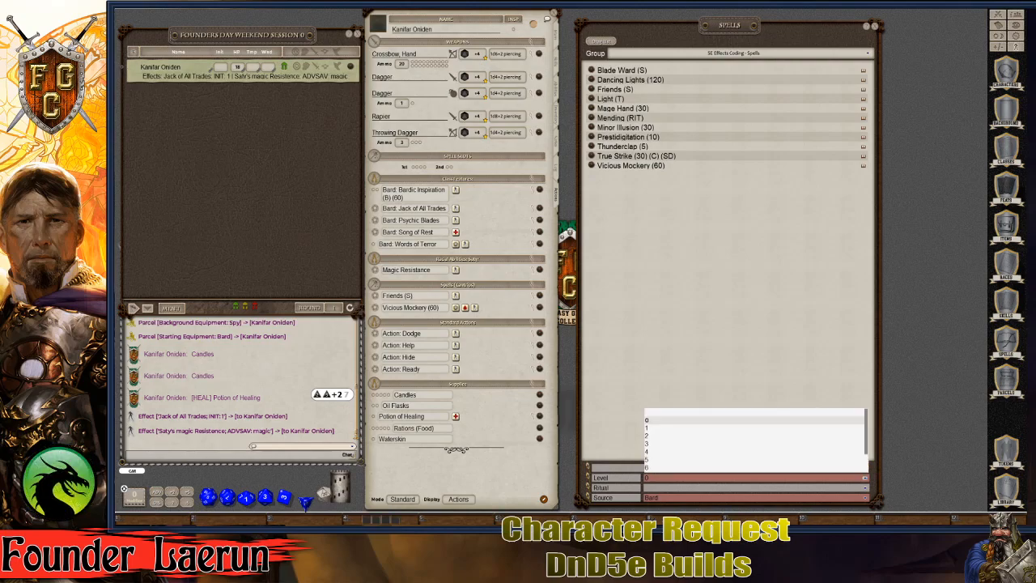
left_click(688, 428)
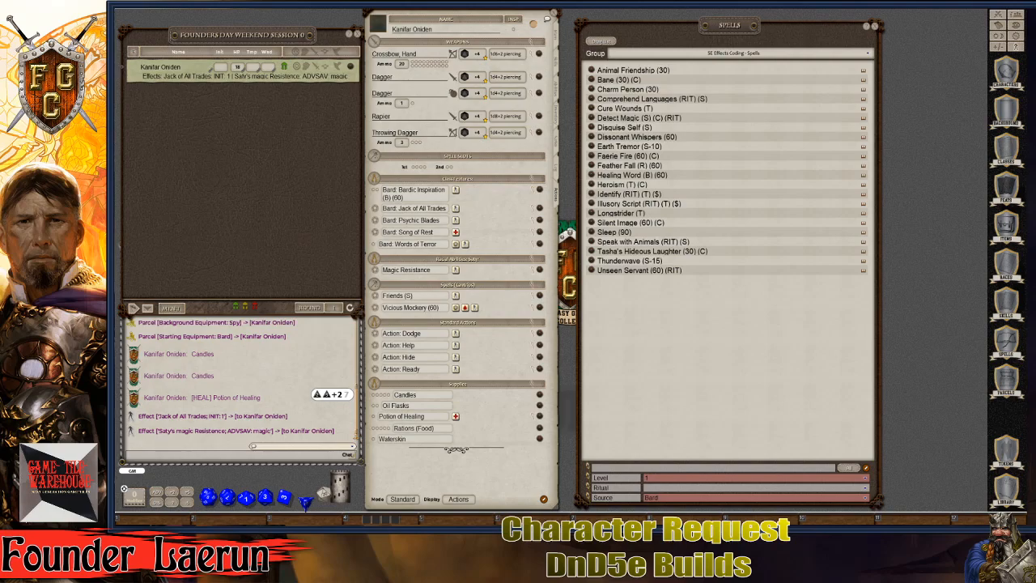
left_click_drag(413, 167, 414, 167)
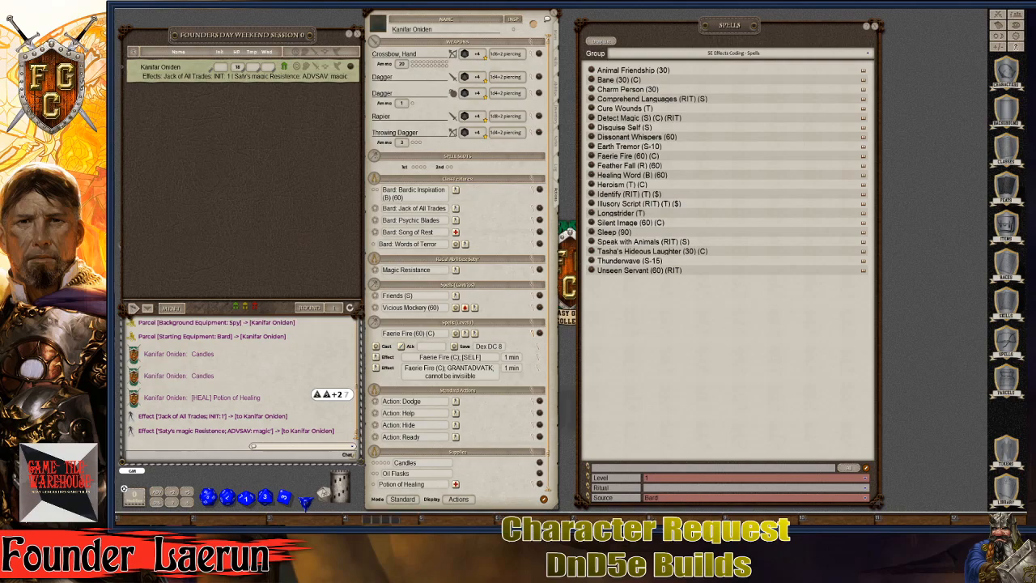
key("ctrl")
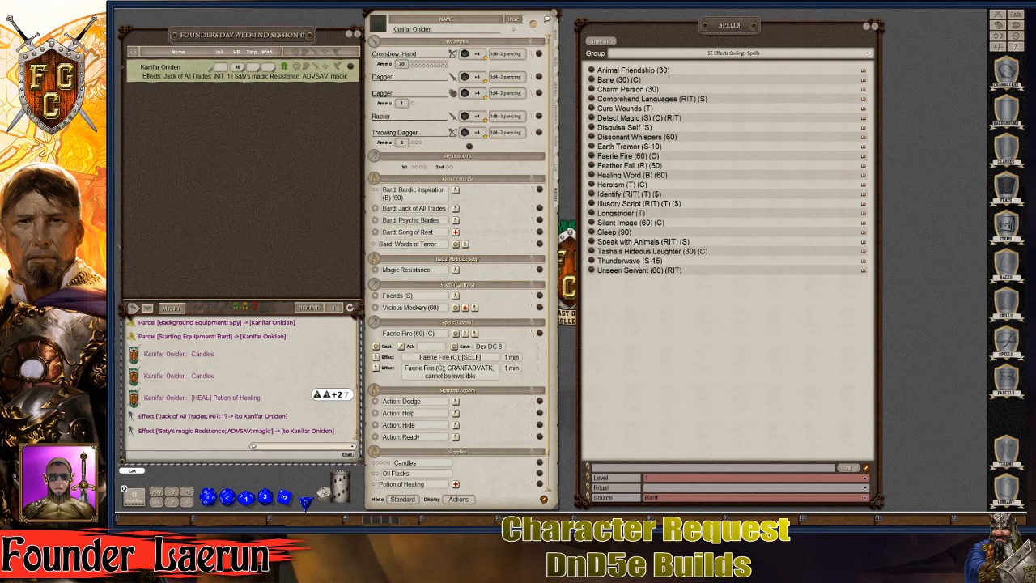
left_click_drag(412, 171, 423, 169)
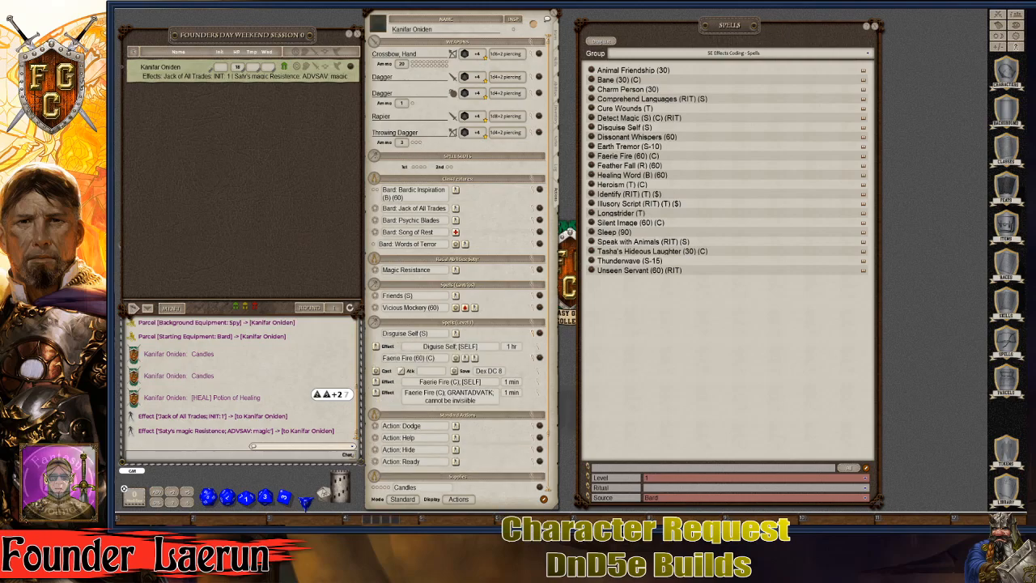
left_click(532, 334)
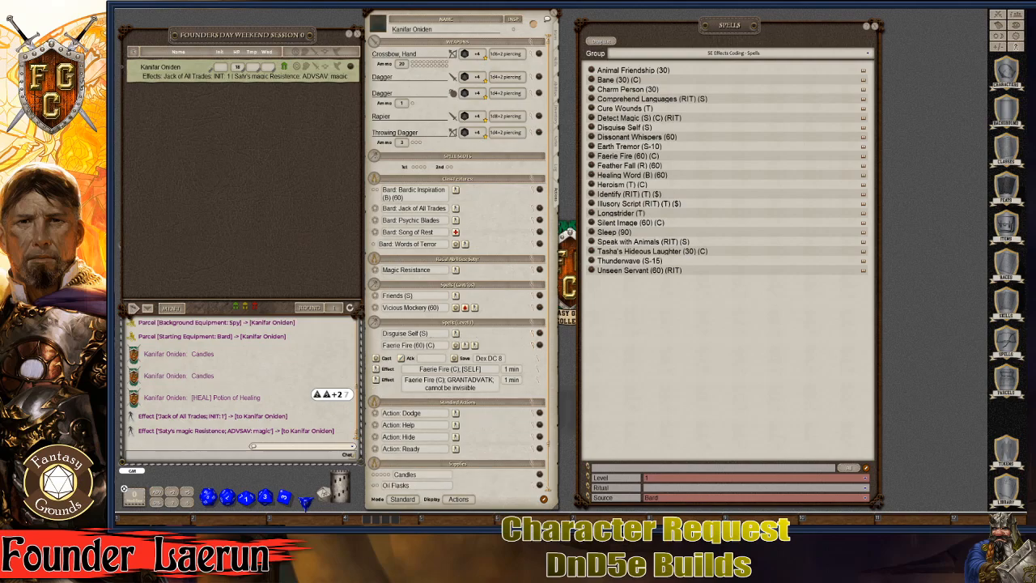
left_click(533, 345)
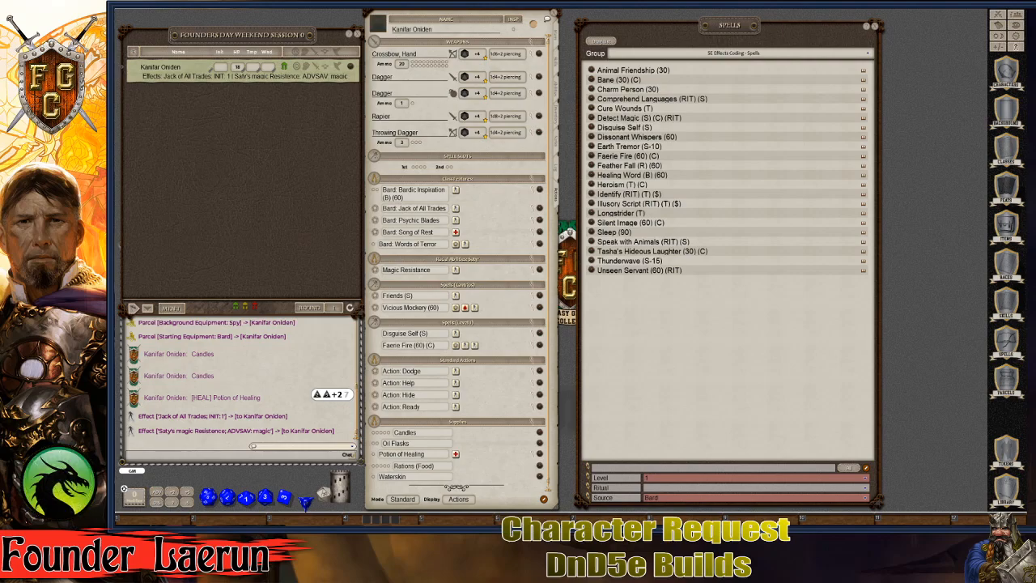
Step: Read the Dissonant Whispers description, add the spell to the bard's actions page and collapse its details
left_click(591, 136)
scroll(570, 283, "down", 2)
scroll(569, 282, "down", 1)
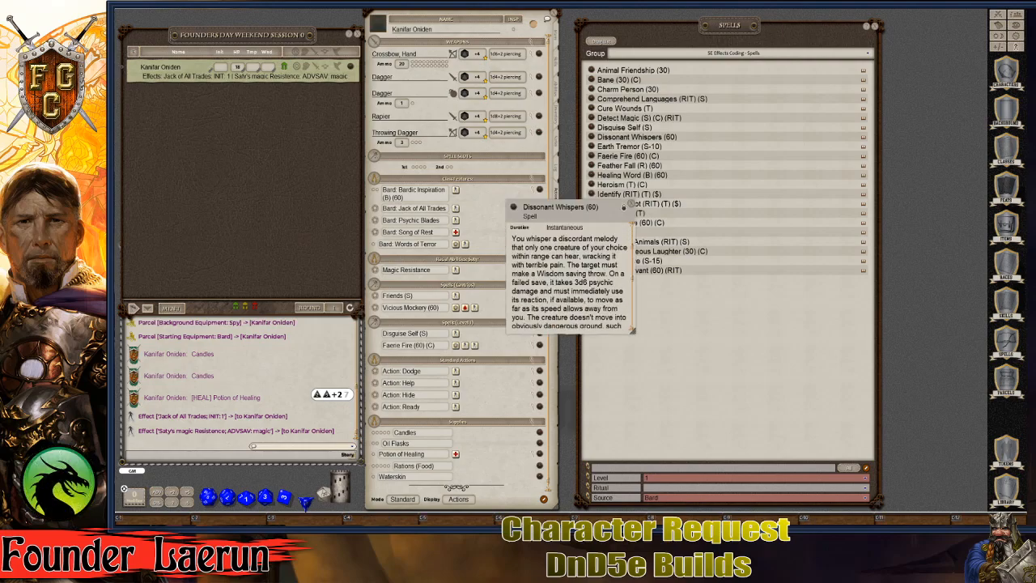
left_click(635, 208)
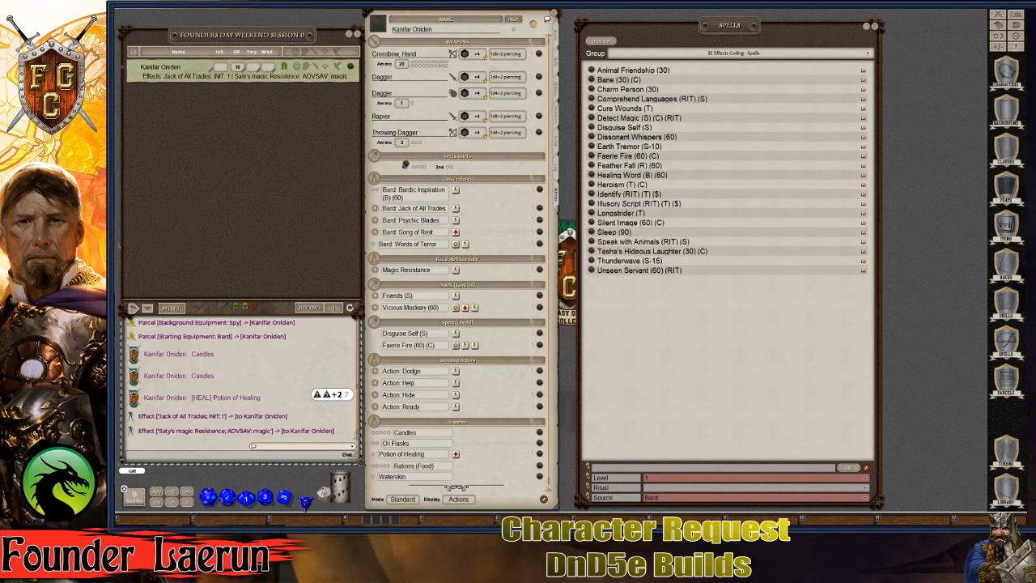
left_click_drag(591, 137, 405, 164)
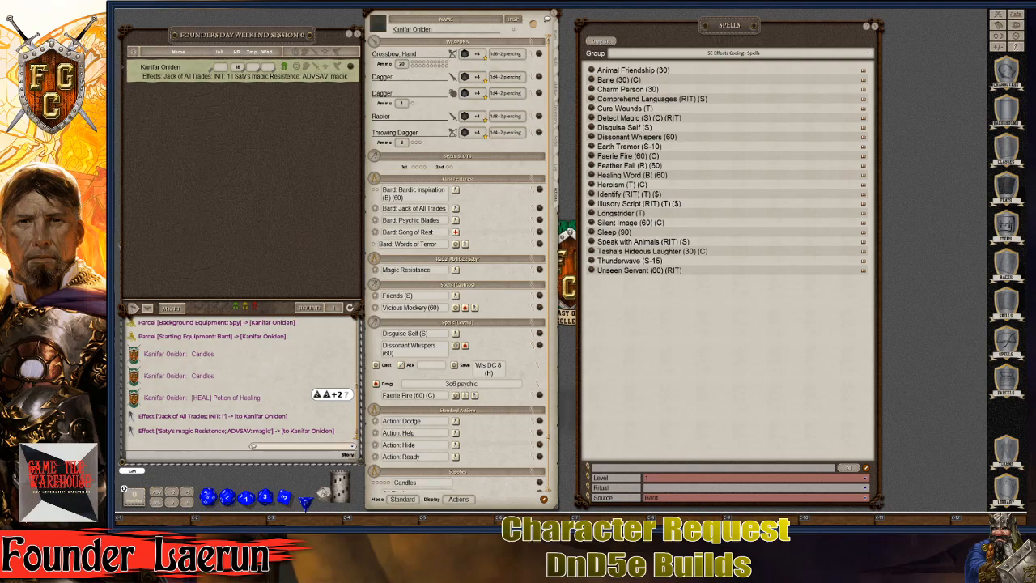
left_click(530, 346, "ctrl")
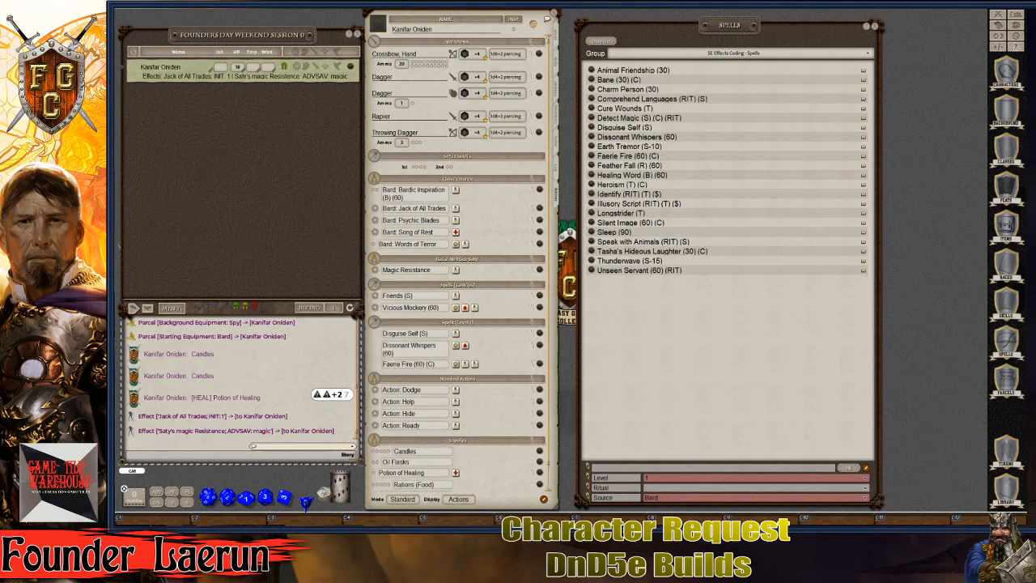
Step: Review the Spells group's ability setting and the Dissonant Whispers attack and save settings, and collapse the spell's details
left_click(374, 322)
key("ctrl")
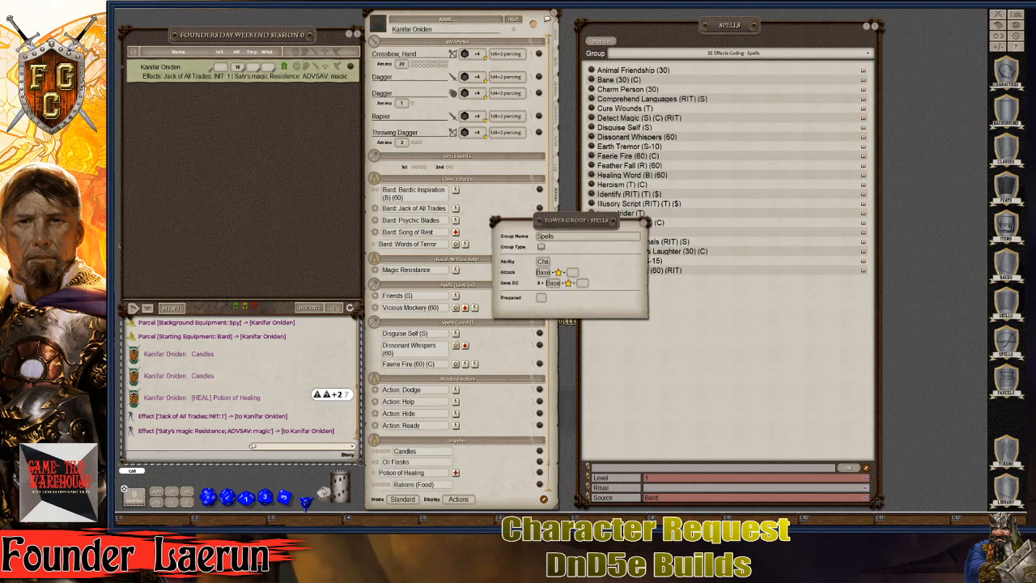
left_click(645, 221)
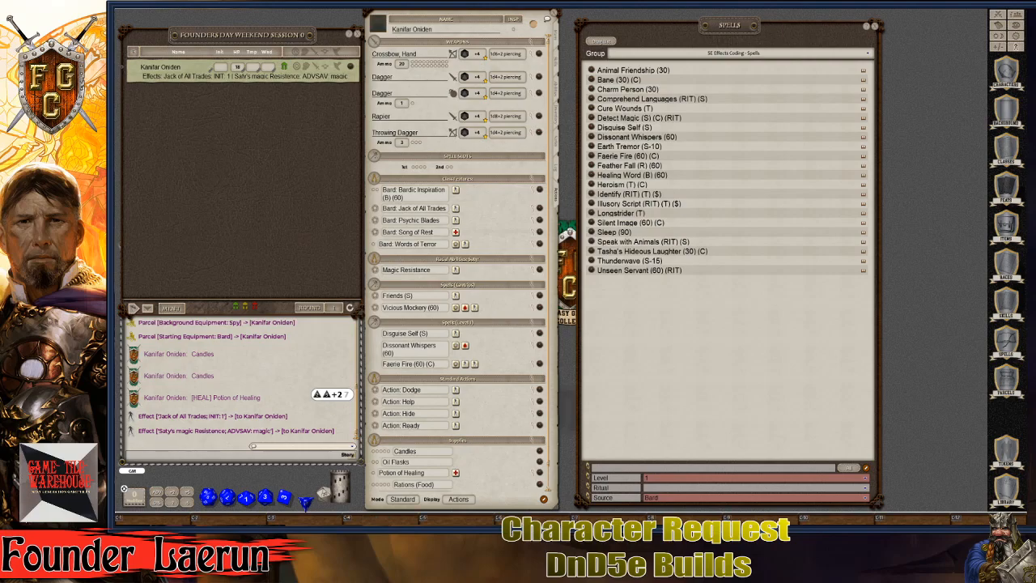
left_click(531, 346)
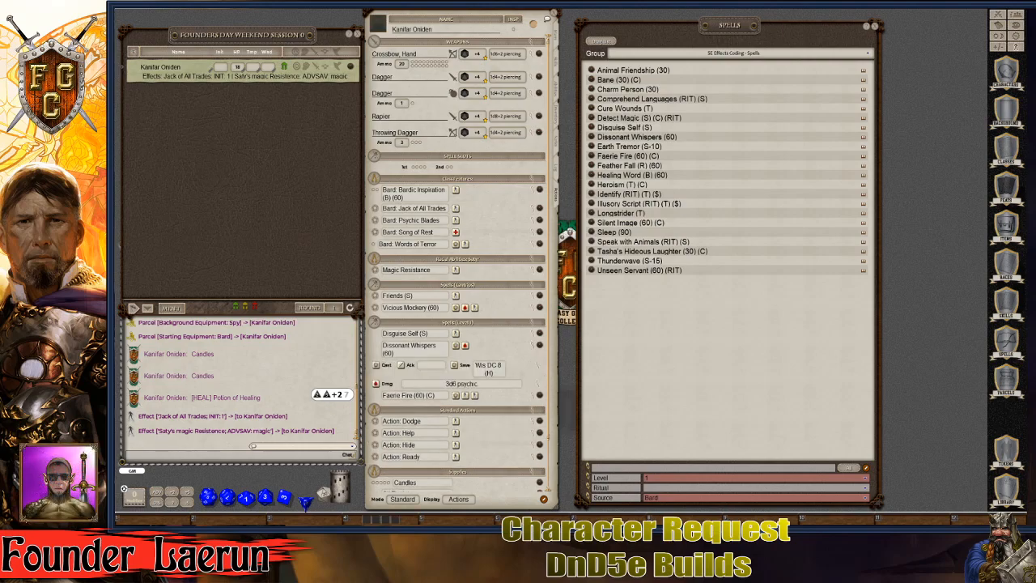
left_click(538, 365)
key("ctrl")
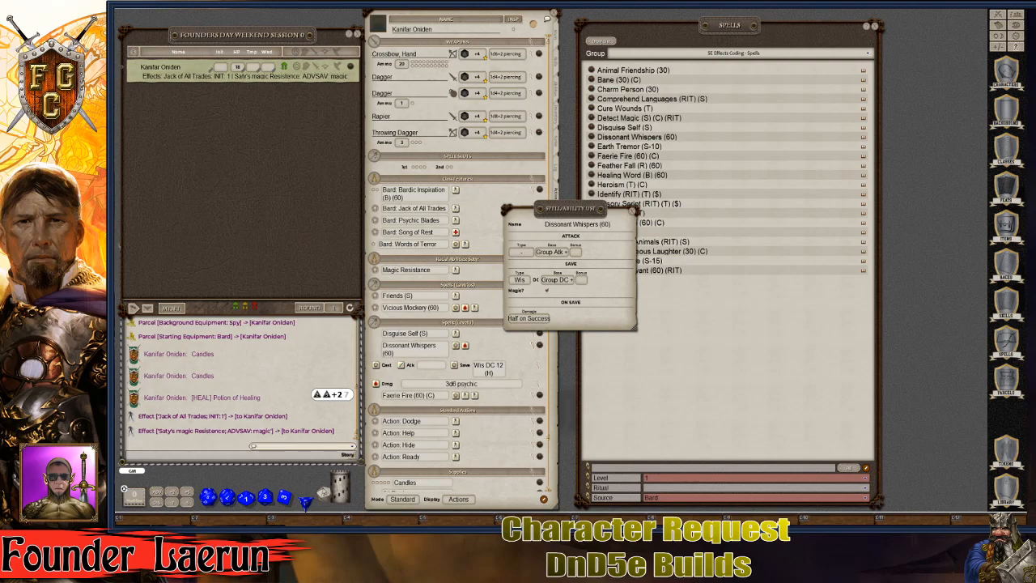
key("ctrl+w")
scroll(458, 259, "down", 3)
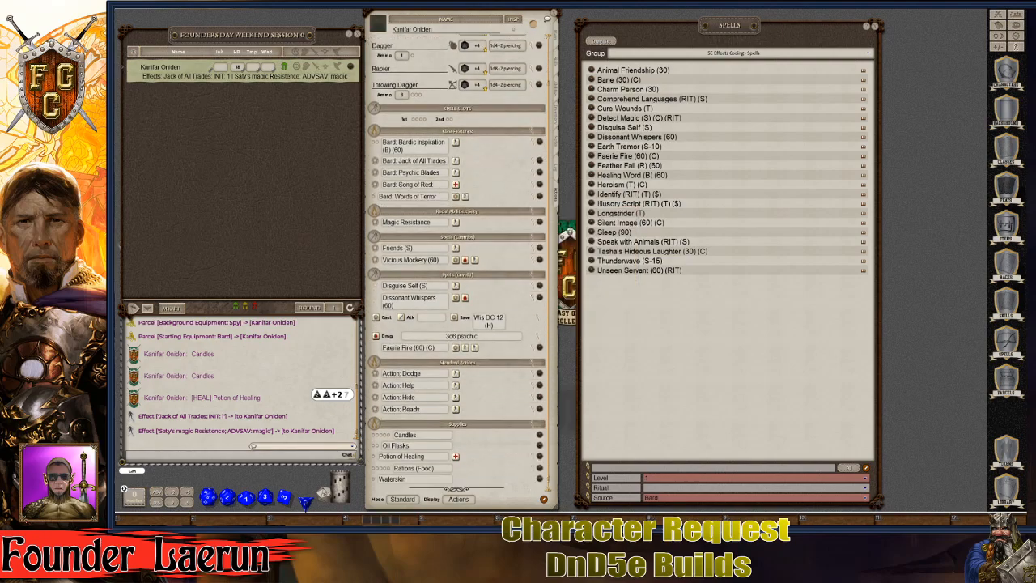
left_click(533, 297)
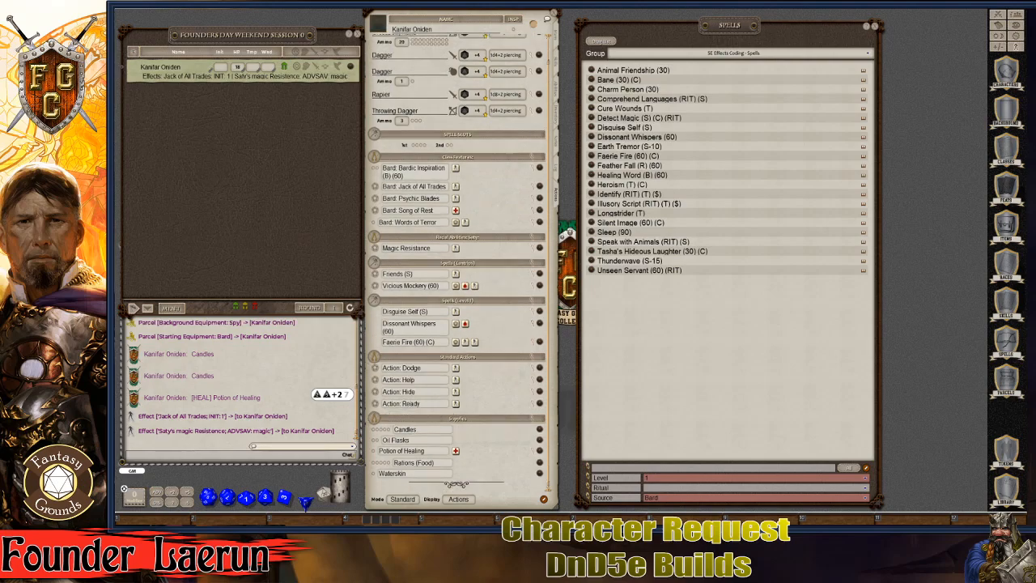
key("ctrl")
key("ctrl")
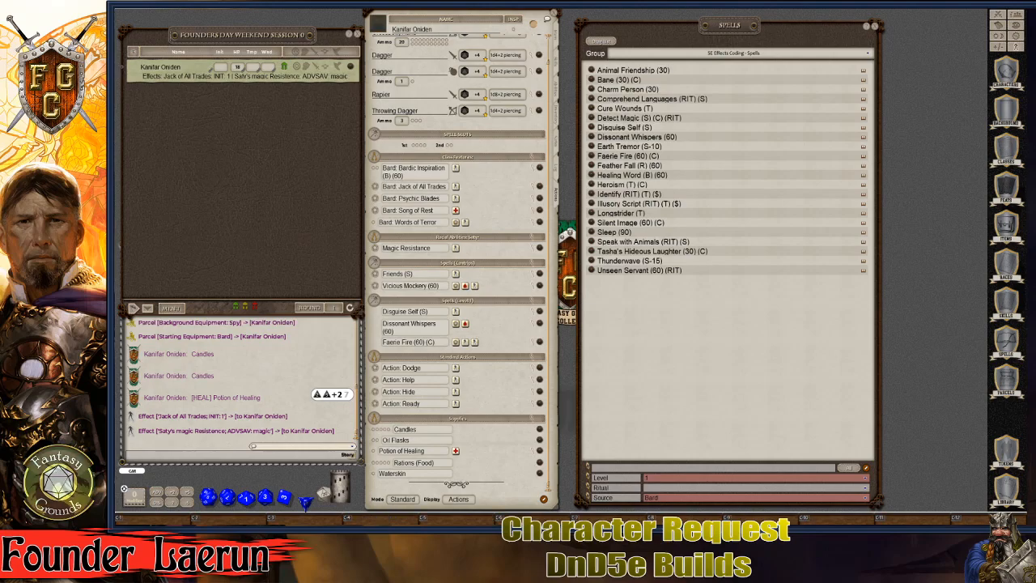
Step: Filter the Bard spells to level 2 and add Crown of Madness to the bard's actions page
left_click(864, 477)
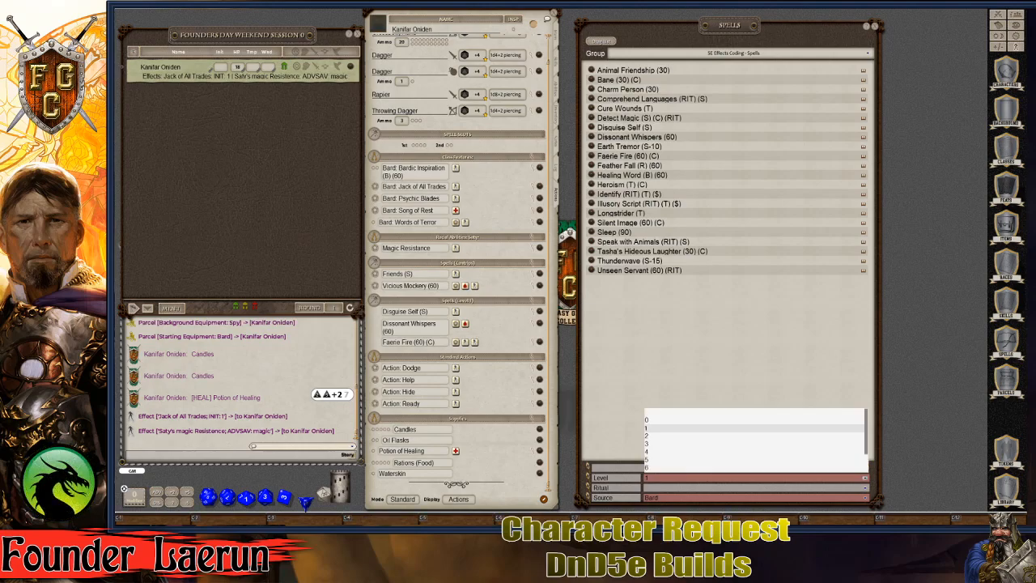
left_click(647, 435)
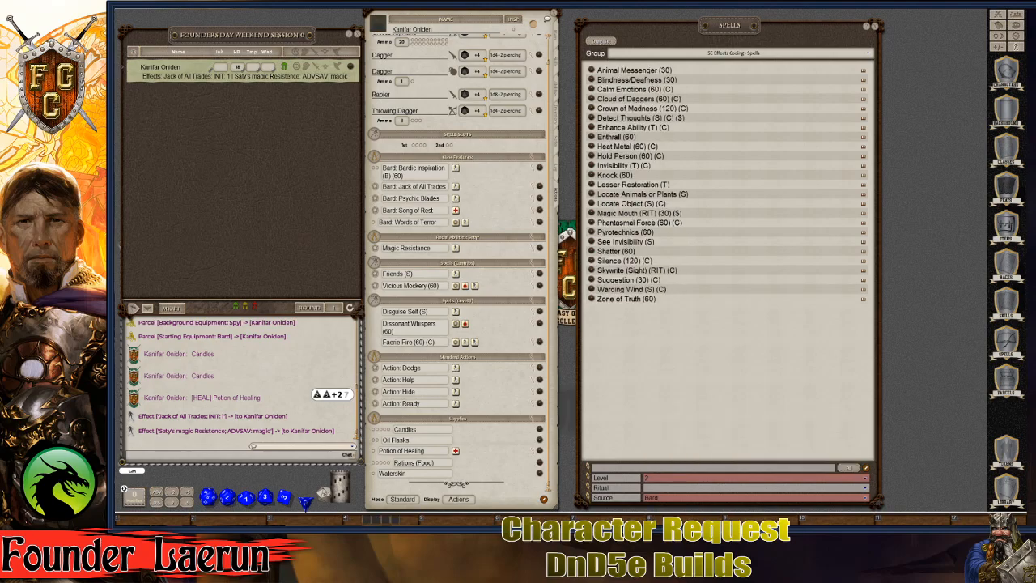
left_click_drag(591, 108, 426, 148)
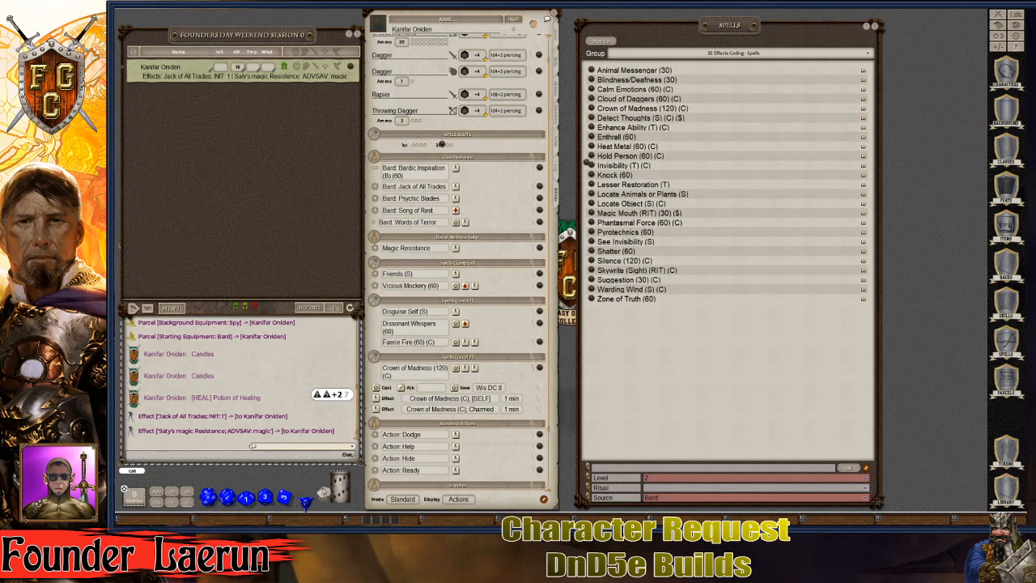
left_click_drag(440, 150, 439, 150)
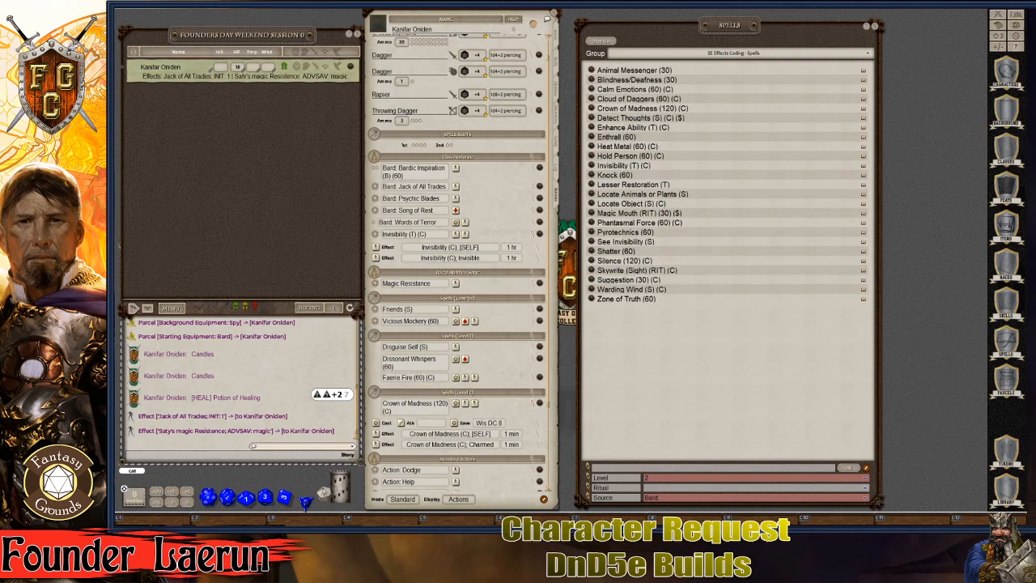
right_click(540, 236)
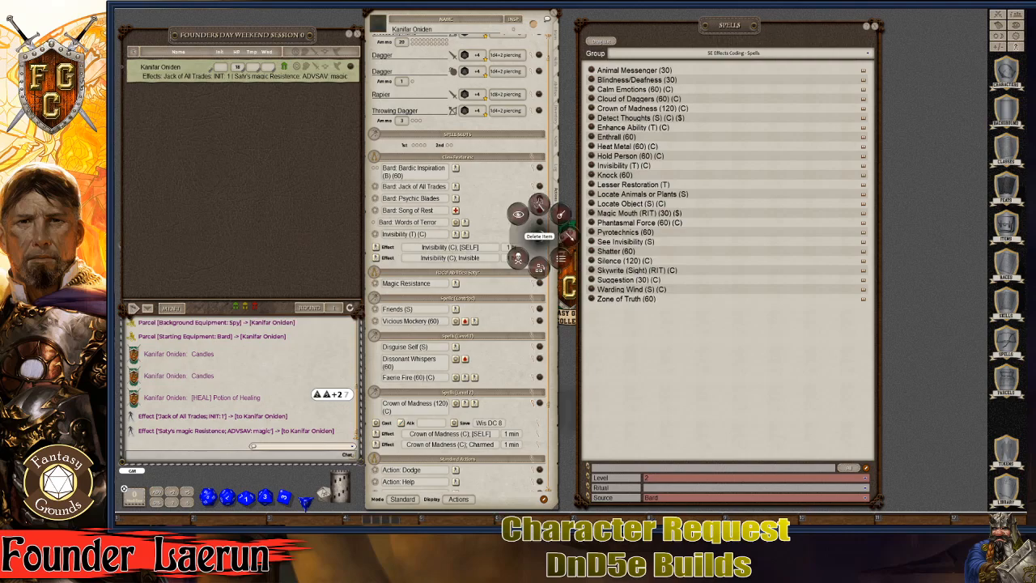
left_click(518, 258)
left_click(487, 259)
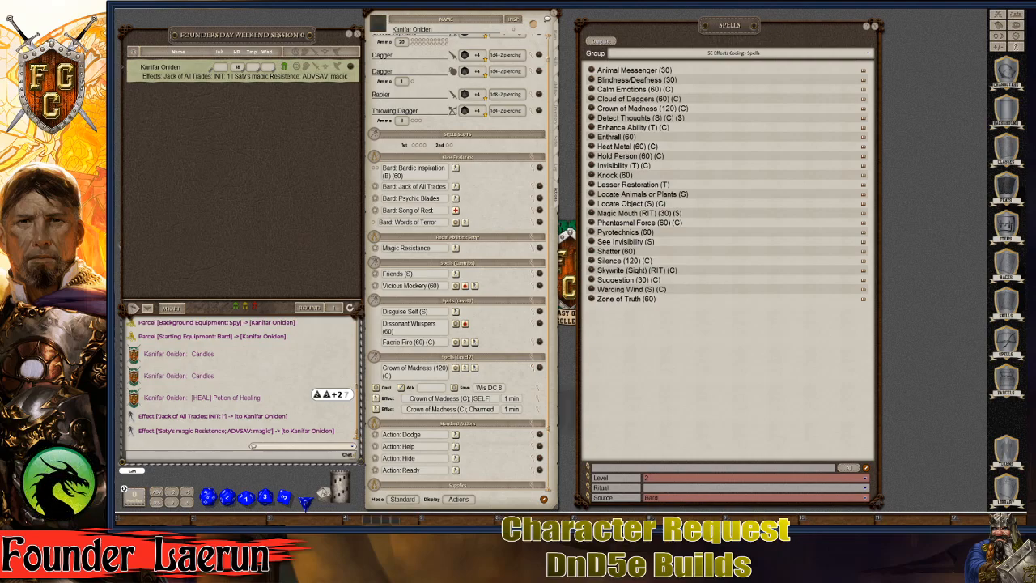
Step: Add Invisibility to the character's level 2 spells, check the Crown of Madness save settings and collapse both spells' details
left_click_drag(591, 165, 469, 142)
scroll(469, 141, "down", 2)
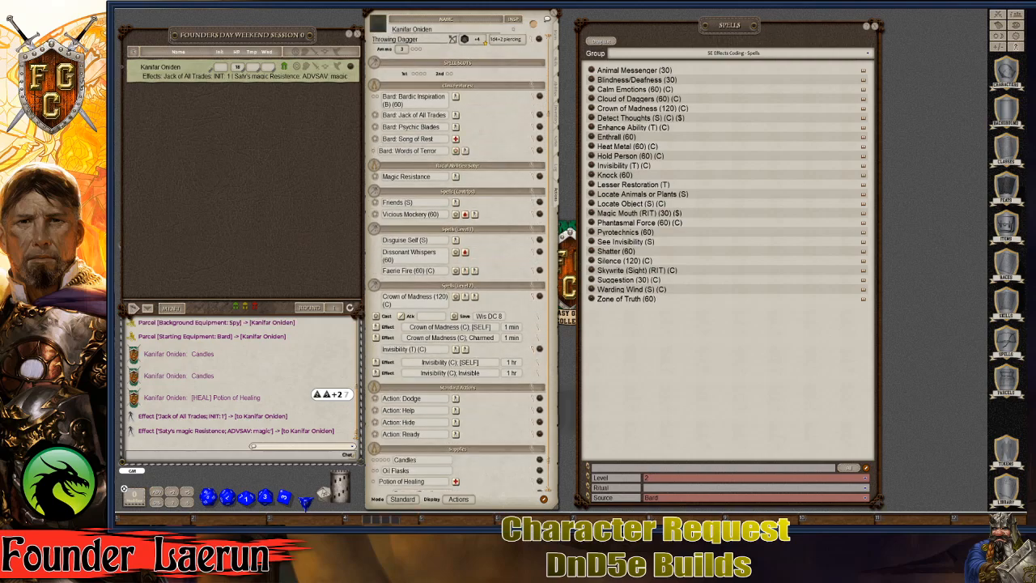
left_click(533, 349)
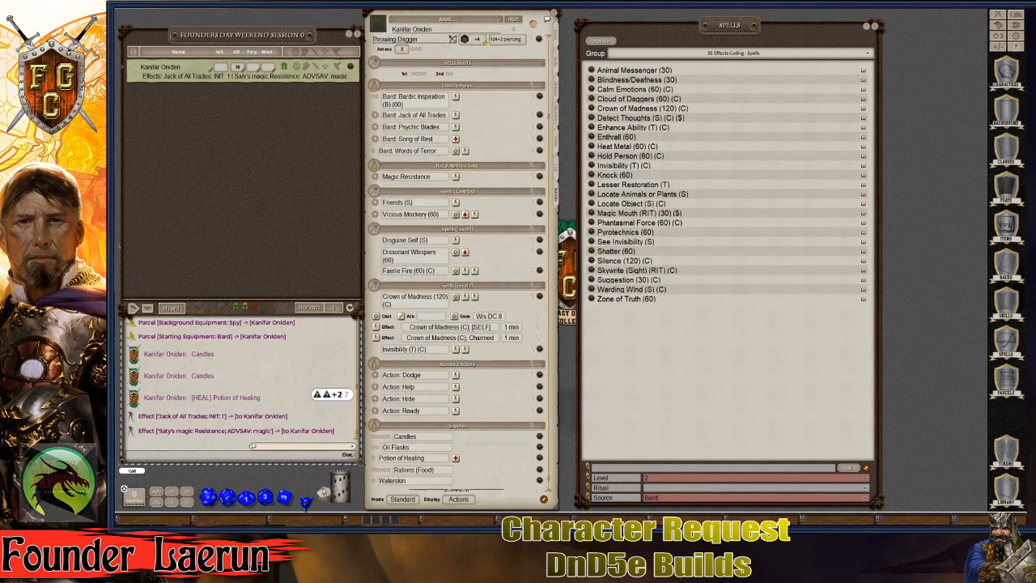
left_click(538, 317)
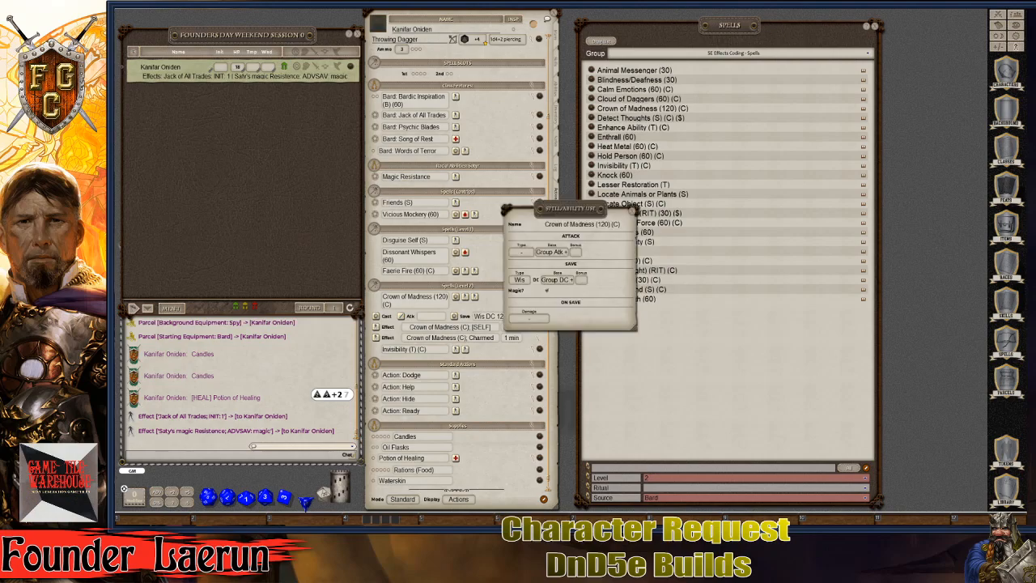
left_click(632, 210)
left_click(532, 297)
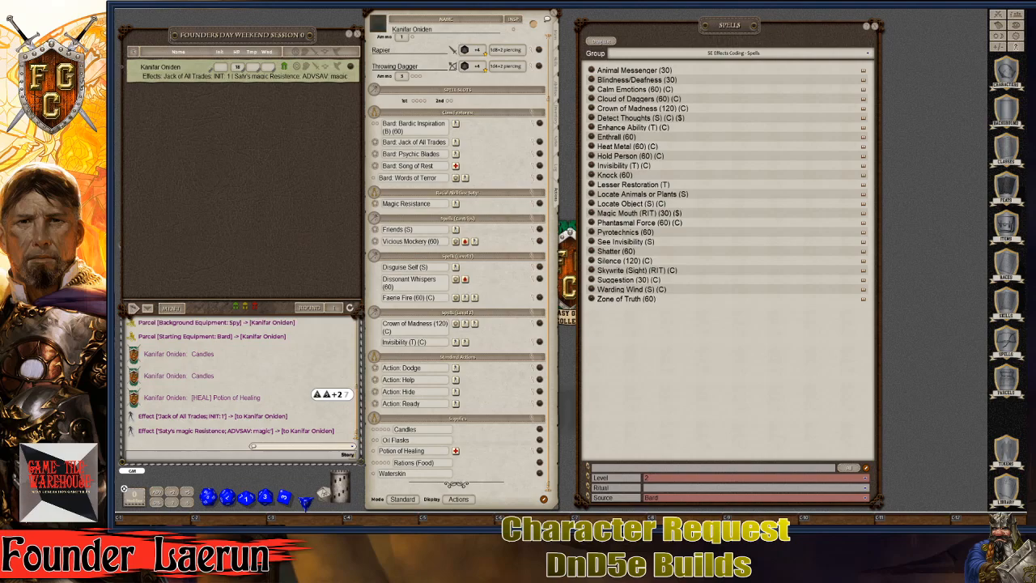
Step: Cast Crown of Madness on the character in the combat tracker twice to test the Wisdom save with Magic Resistance active
scroll(457, 258, "up", 3)
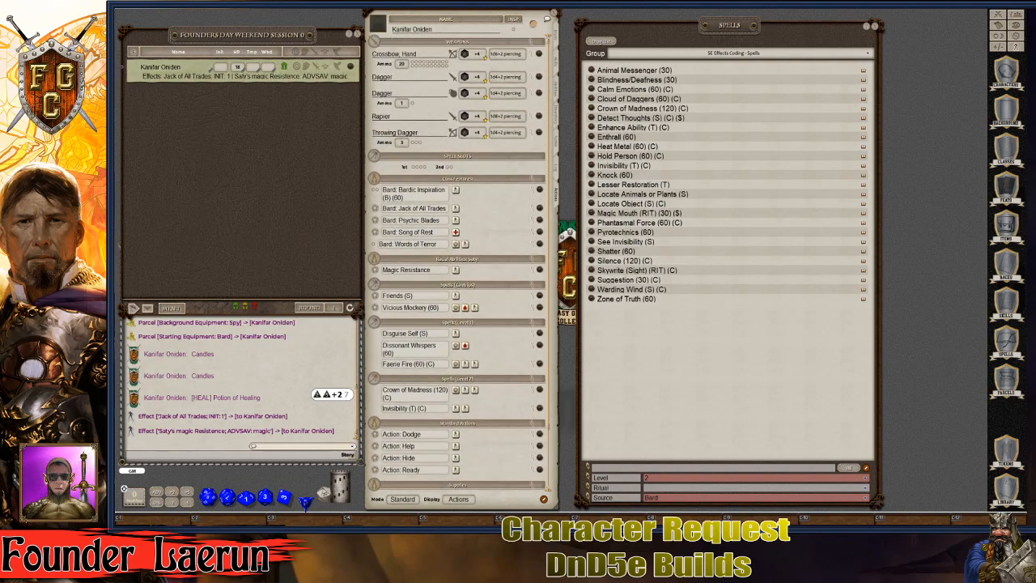
scroll(458, 259, "down", 3)
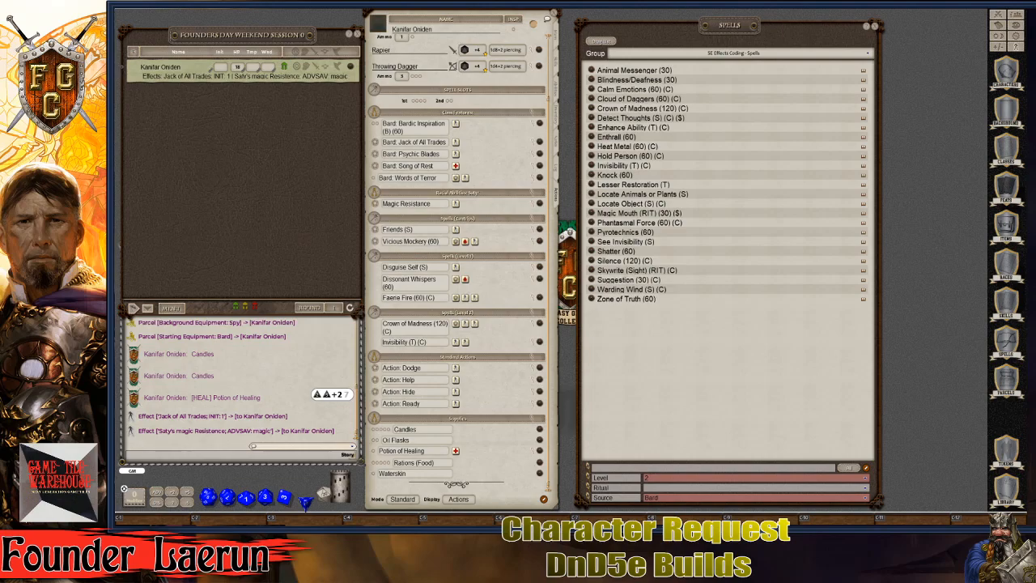
left_click(455, 323)
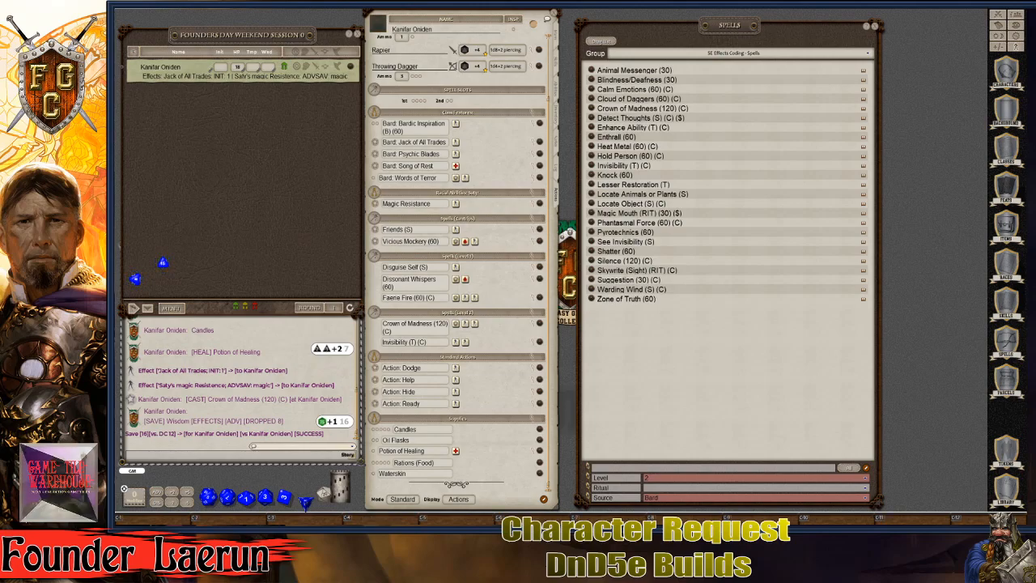
key("ctrl")
left_click_drag(456, 324, 183, 75)
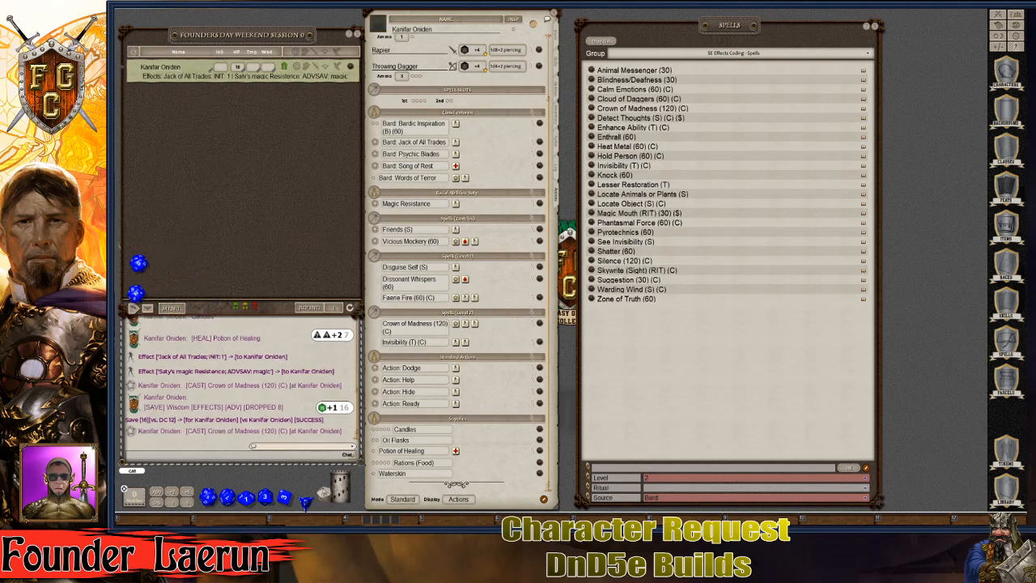
key("ctrl")
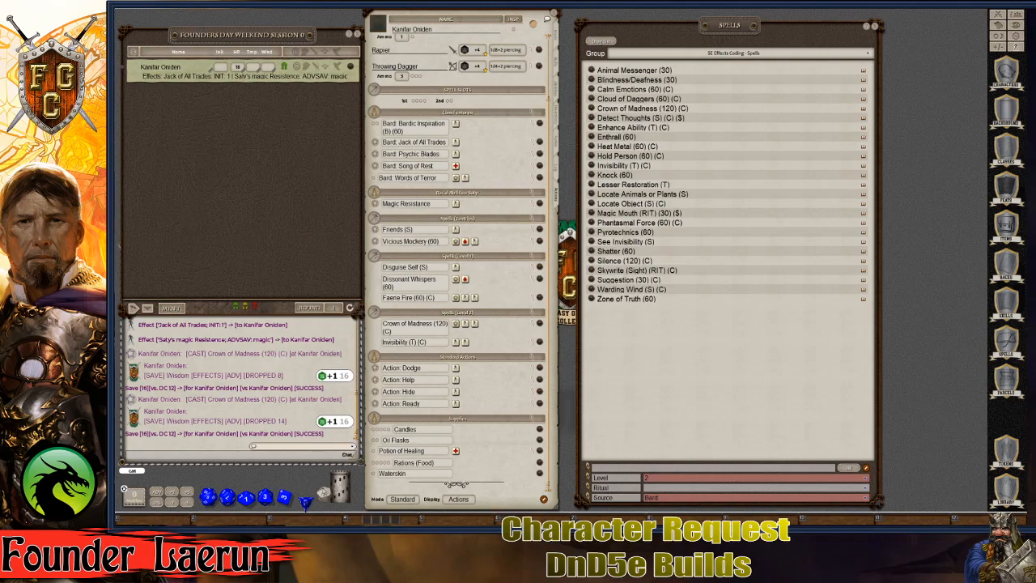
Step: Delete the character's magic resistance effect in the combat tracker and cast Vicious Mockery on the character to compare the save
left_click(338, 67)
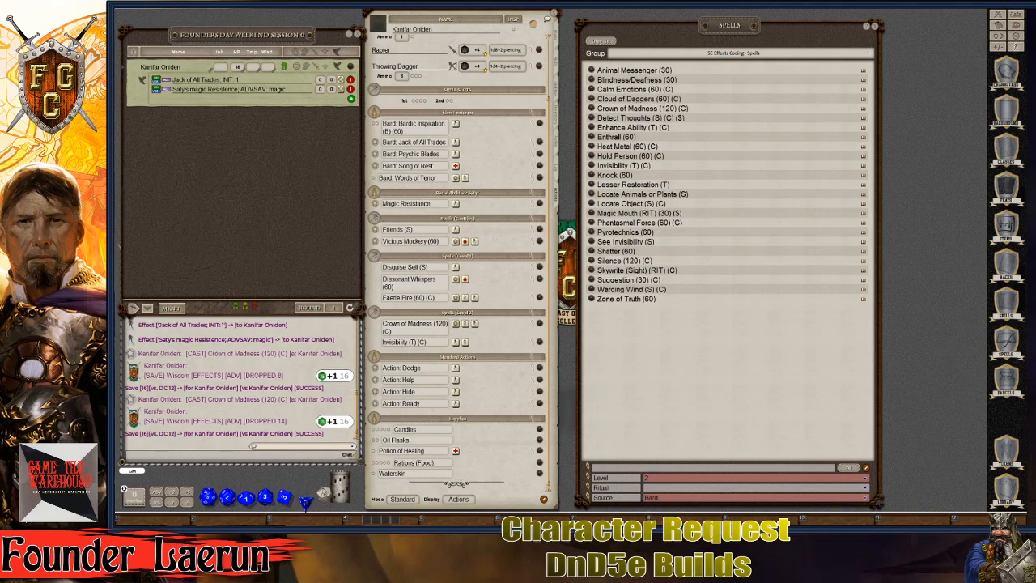
left_click(350, 89)
key("ctrl")
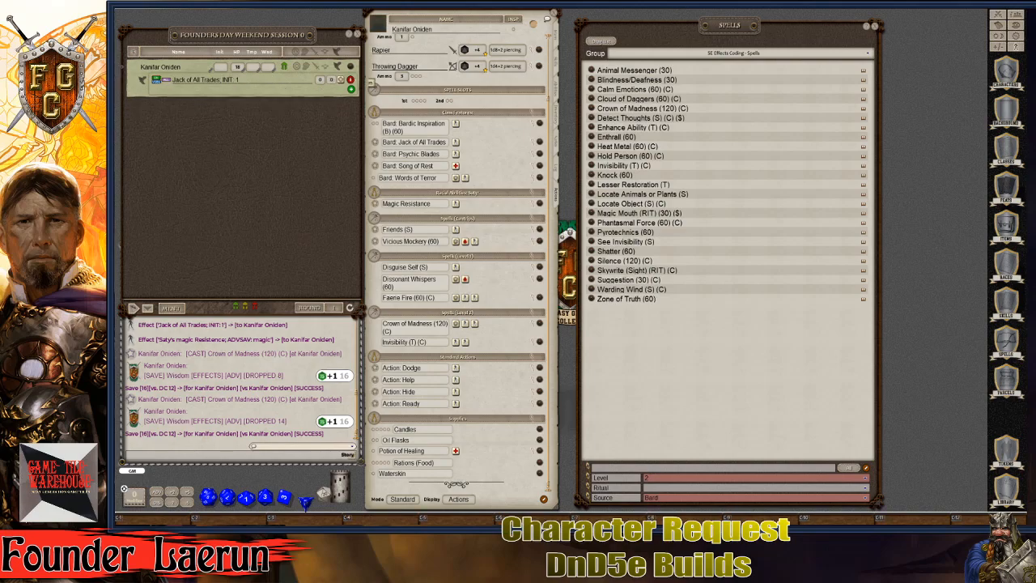
key("ctrl")
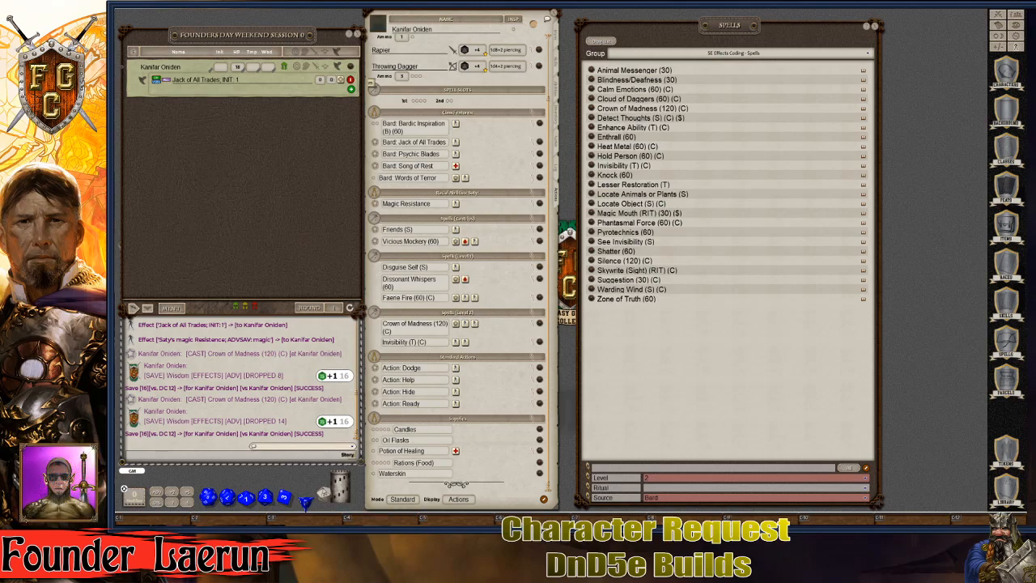
left_click_drag(456, 241, 224, 88)
key("ctrl")
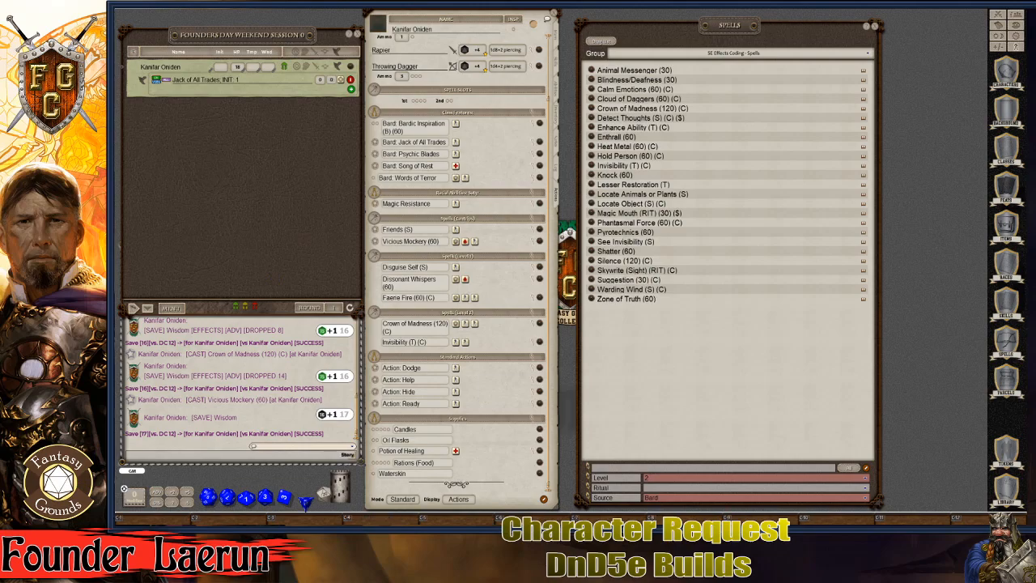
Step: Reapply the Magic Resistance effect to the character and cast Vicious Mockery on the character again
key("ctrl")
double_click(455, 203)
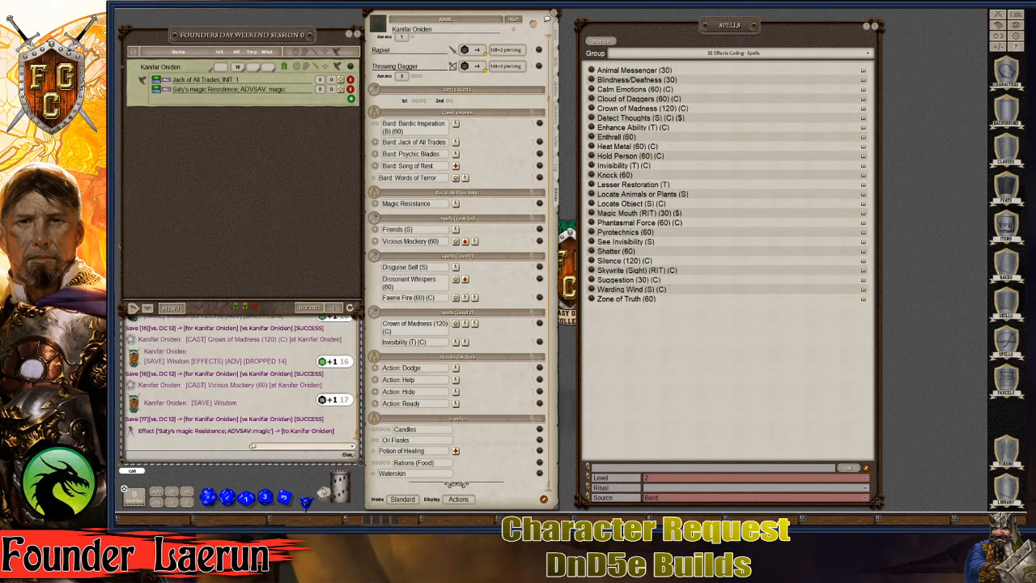
key("ctrl")
left_click_drag(455, 241, 204, 85)
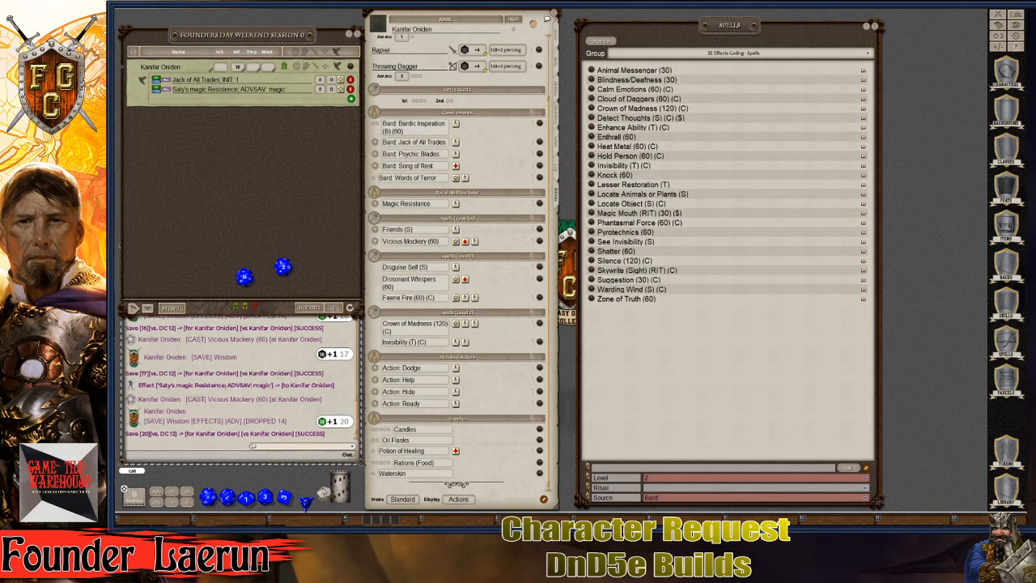
key("ctrl")
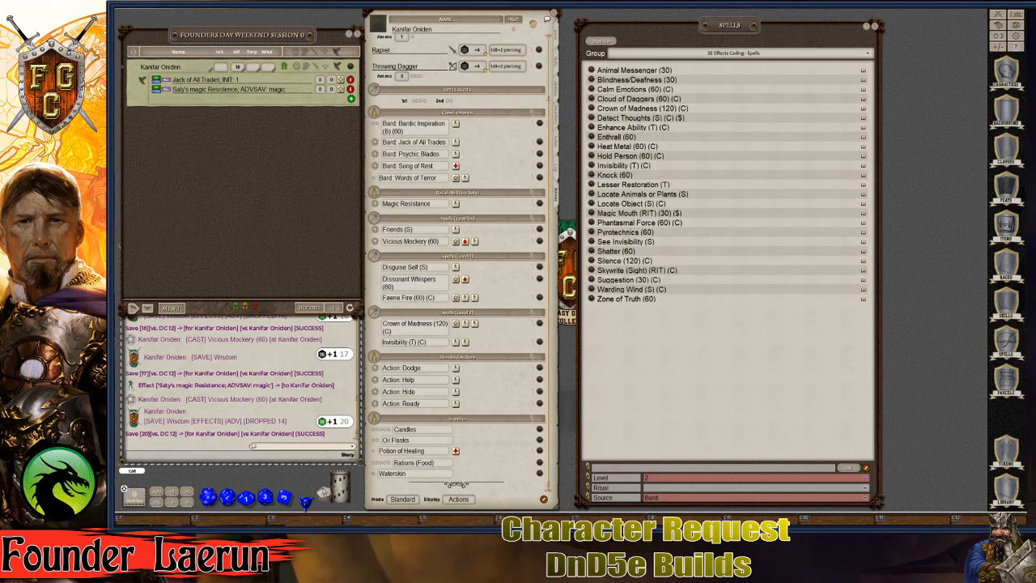
Step: Close the spell list and search the token library for "satyr", keeping the character sheet's token slot uncovered
left_click(874, 26)
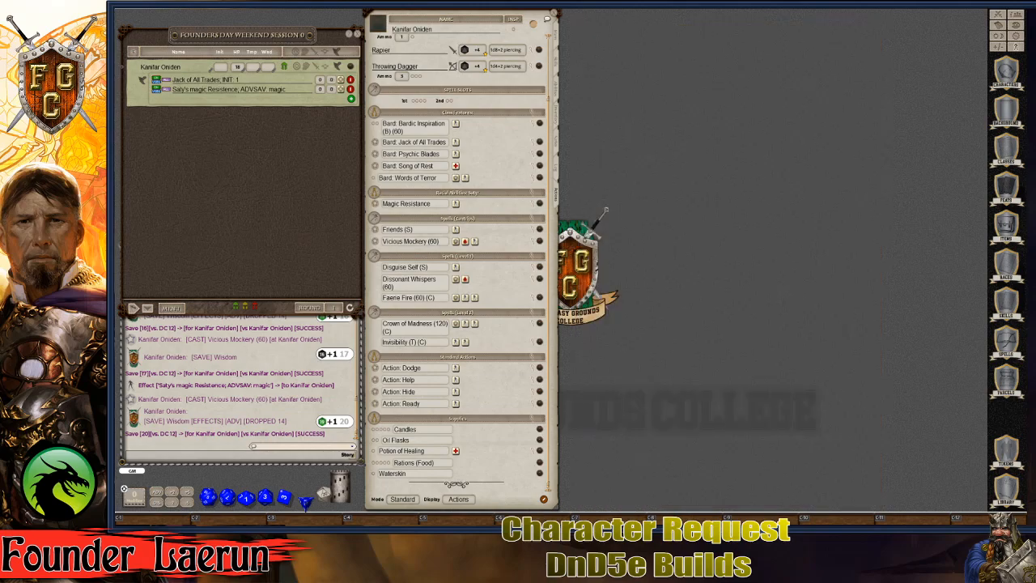
mouse_move(461, 13)
left_mouse_down()
mouse_move(483, 20)
mouse_move(467, 22)
left_mouse_up()
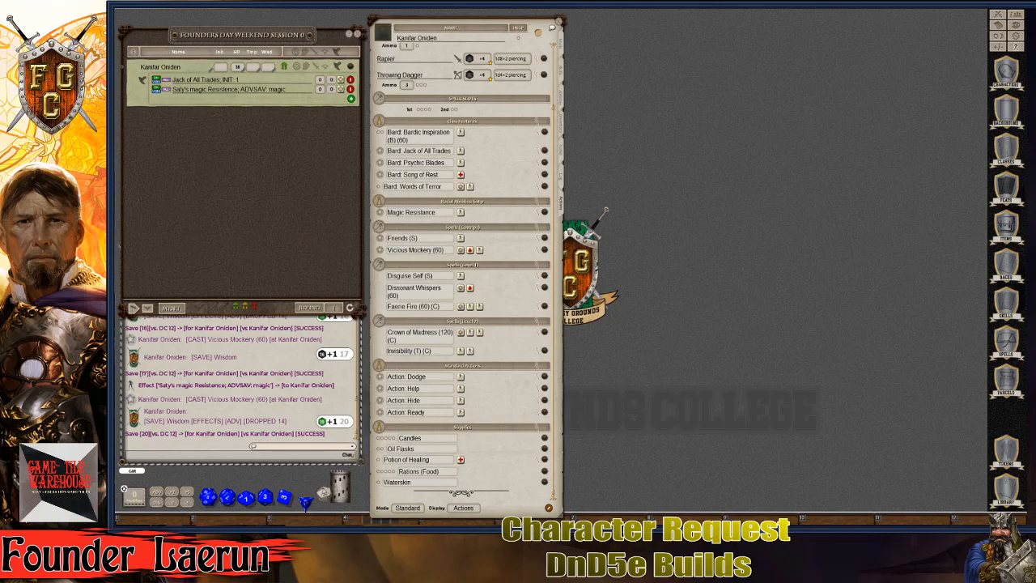
left_click(1006, 450)
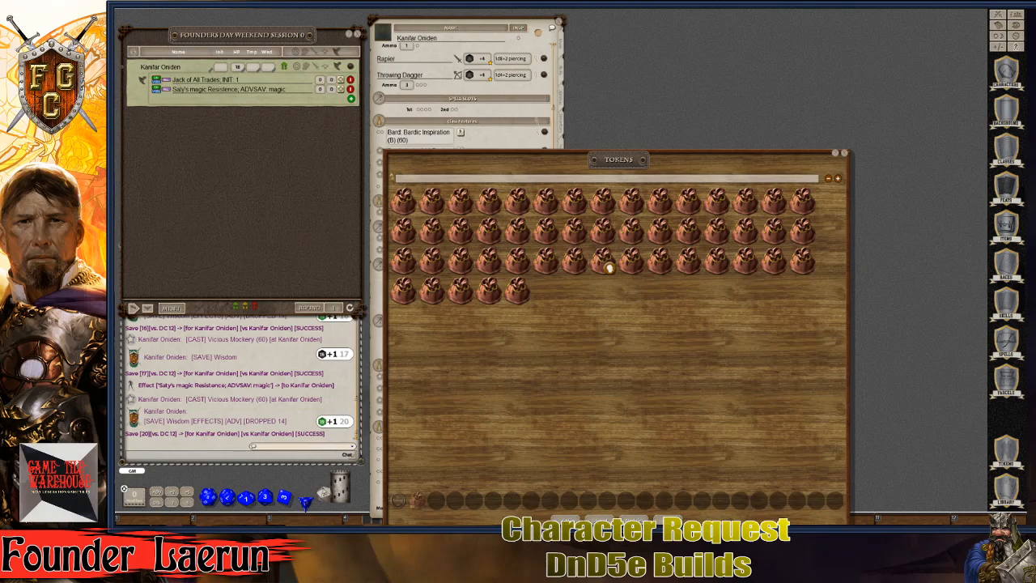
left_click_drag(608, 268, 652, 199)
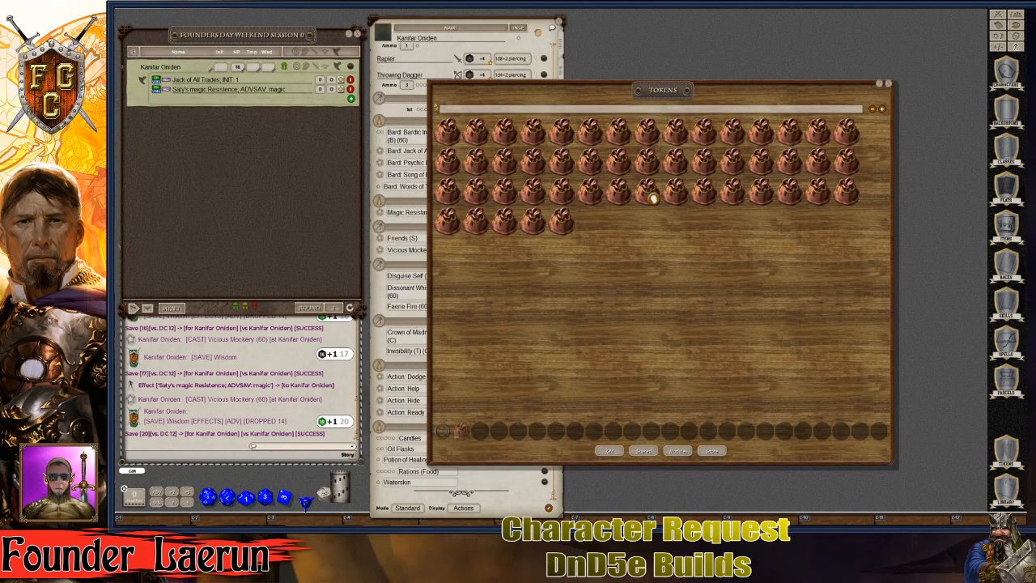
type("satyr")
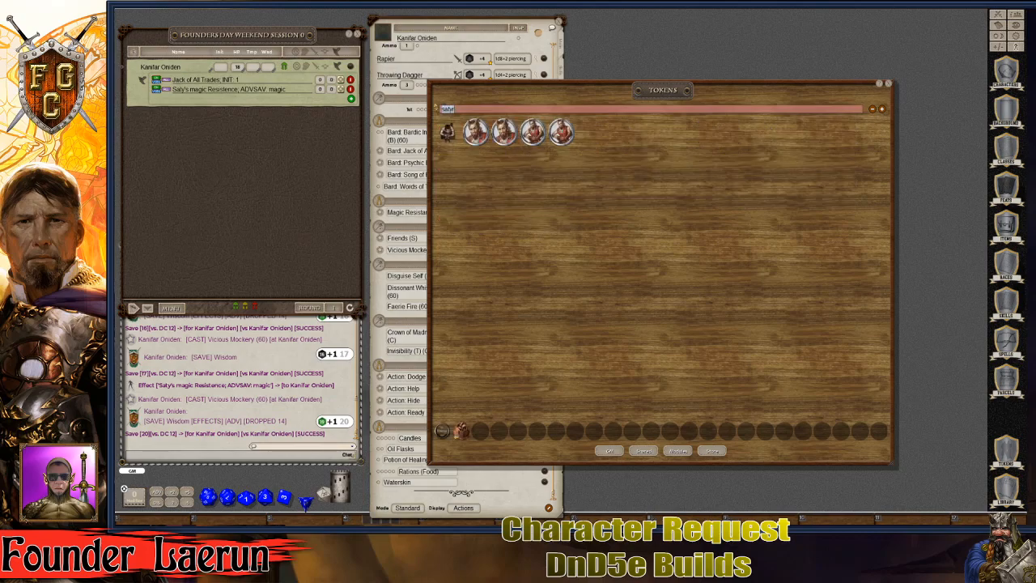
left_click_drag(646, 108, 697, 126)
left_click_drag(676, 91, 786, 118)
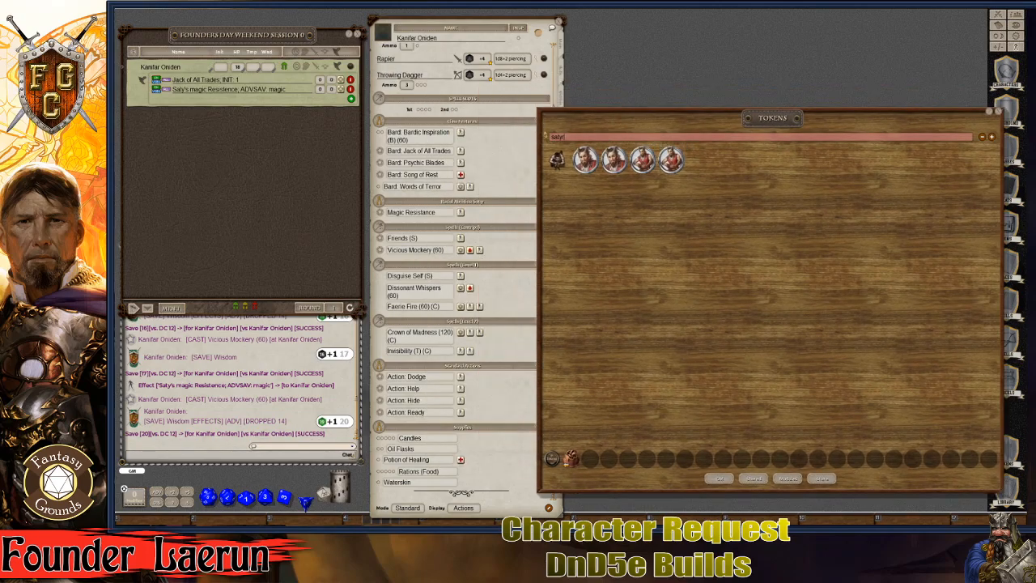
Step: Assign the first satyr token in the search results to the character sheet and close the token library
left_click_drag(556, 158, 539, 34)
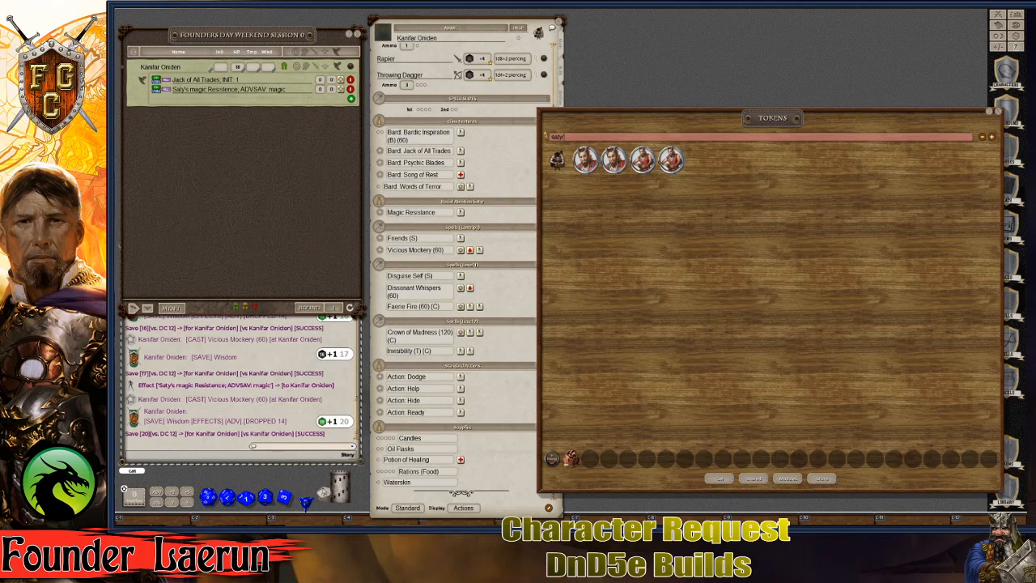
left_click(998, 111)
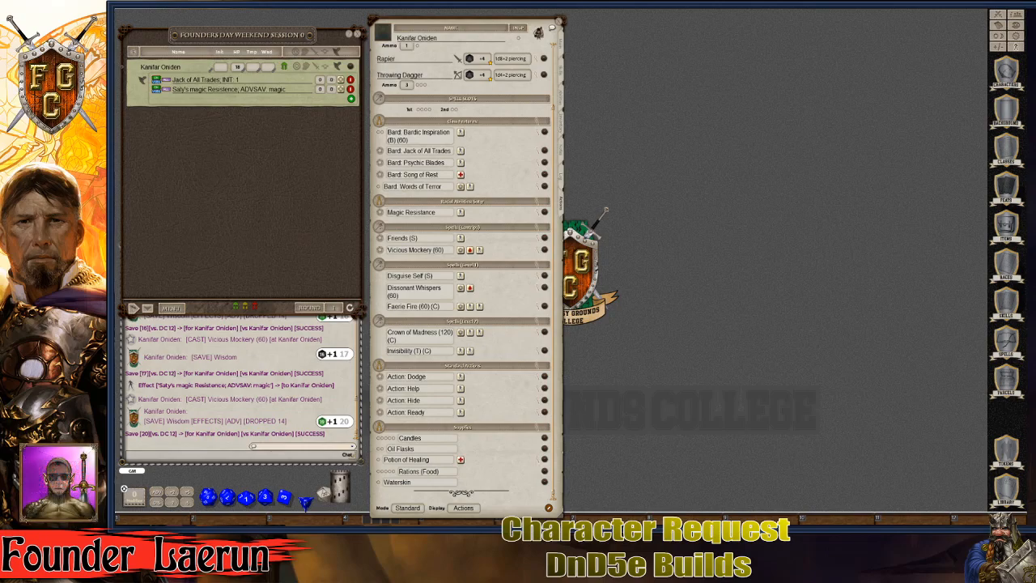
key("ctrl")
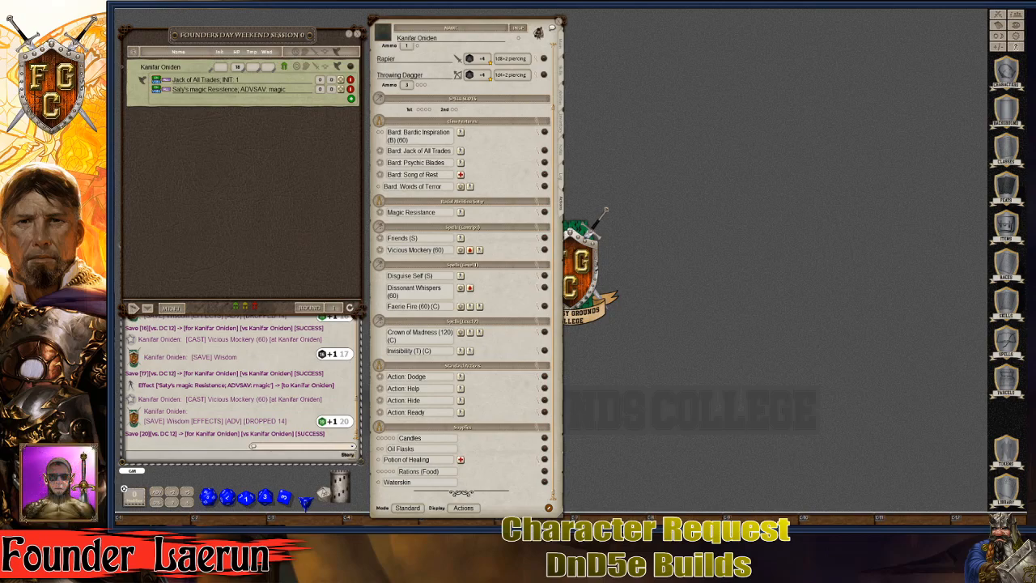